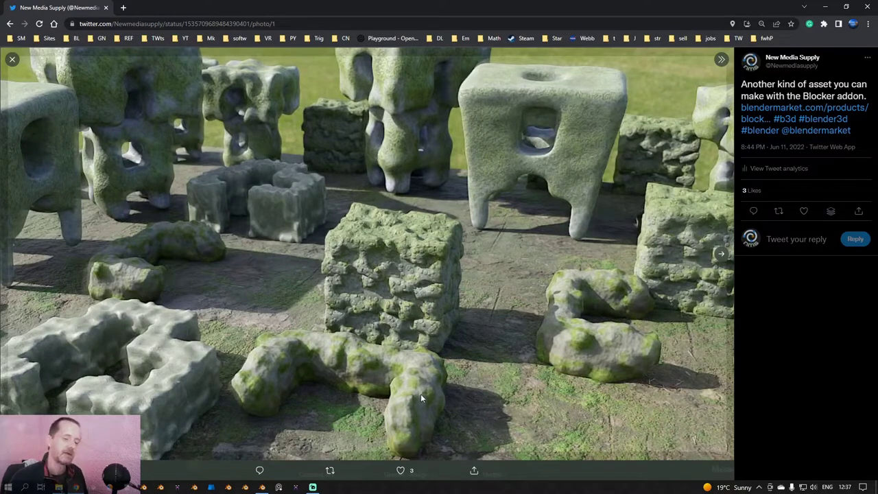
View the Blocker addon render photos in the profile's tweets, including the mossy-stone objects and the low poly mossy stones.
{"action": "left_click", "coordinate": [12, 60]}
{"action": "scroll", "coordinate": [133, 170], "scroll_direction": "up", "scroll_amount": 2}
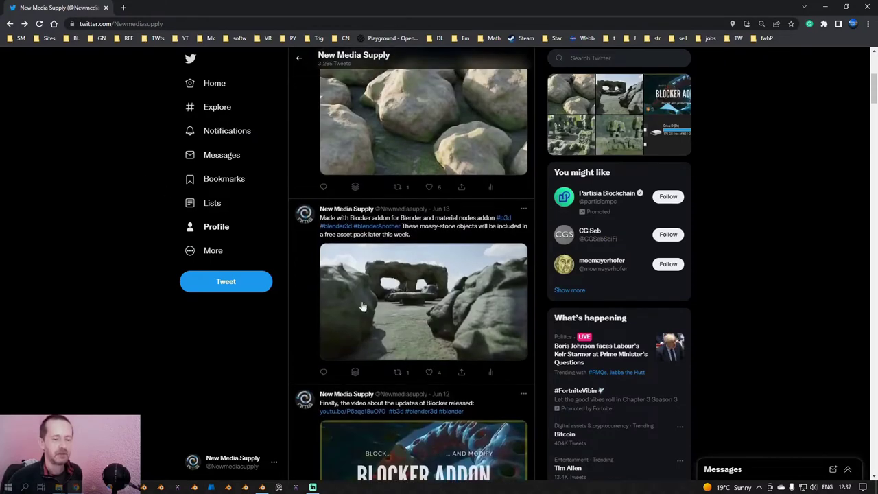
{"action": "left_click", "coordinate": [403, 312]}
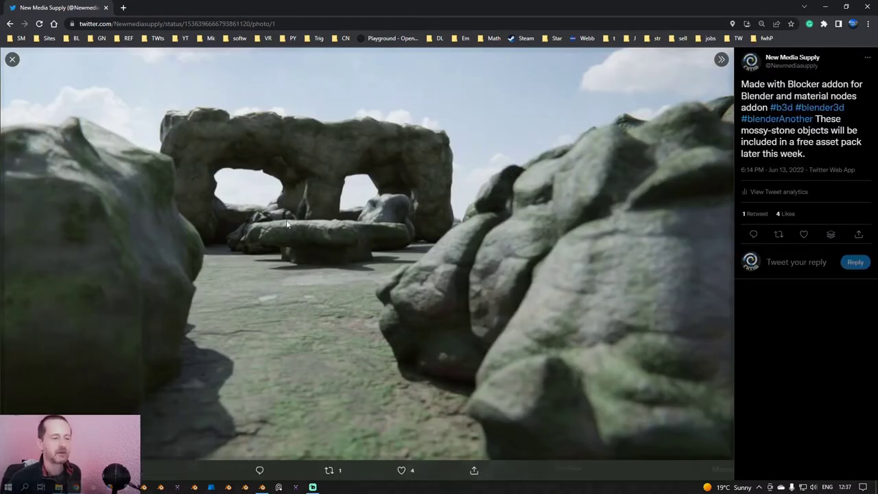
{"action": "key", "text": "Escape"}
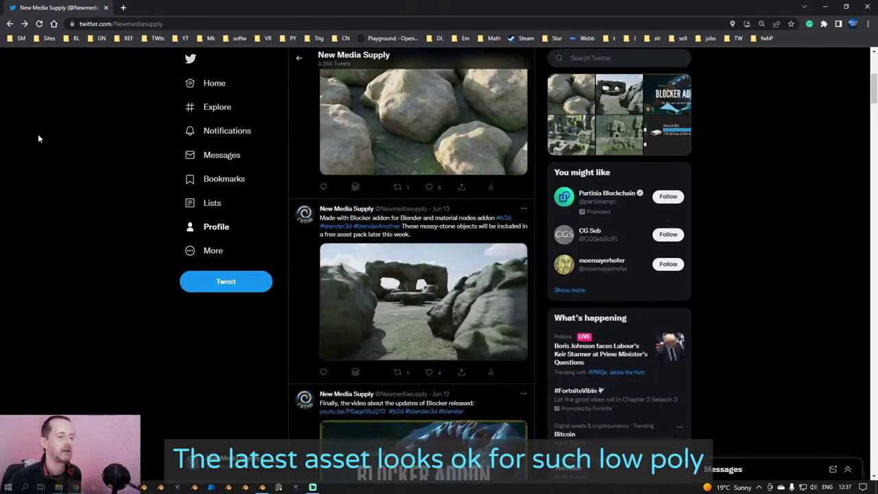
{"action": "scroll", "coordinate": [253, 209], "scroll_direction": "up", "scroll_amount": 3}
{"action": "left_click", "coordinate": [382, 239]}
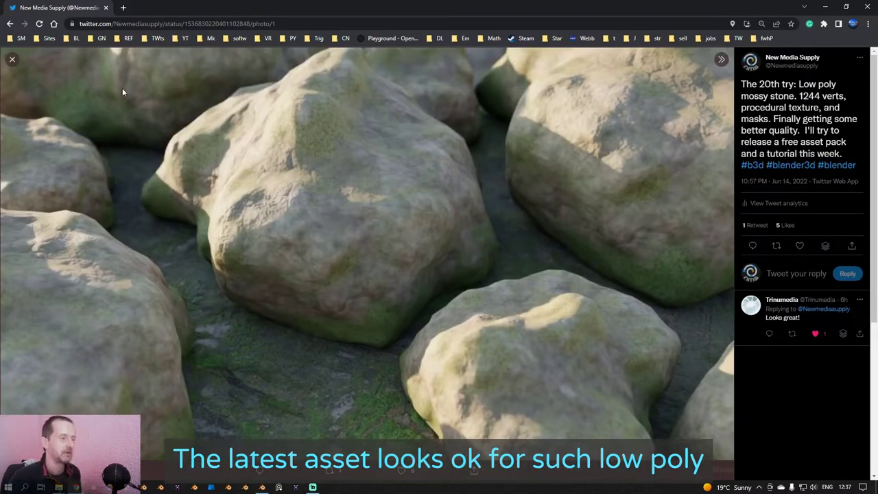
{"action": "left_click", "coordinate": [13, 60]}
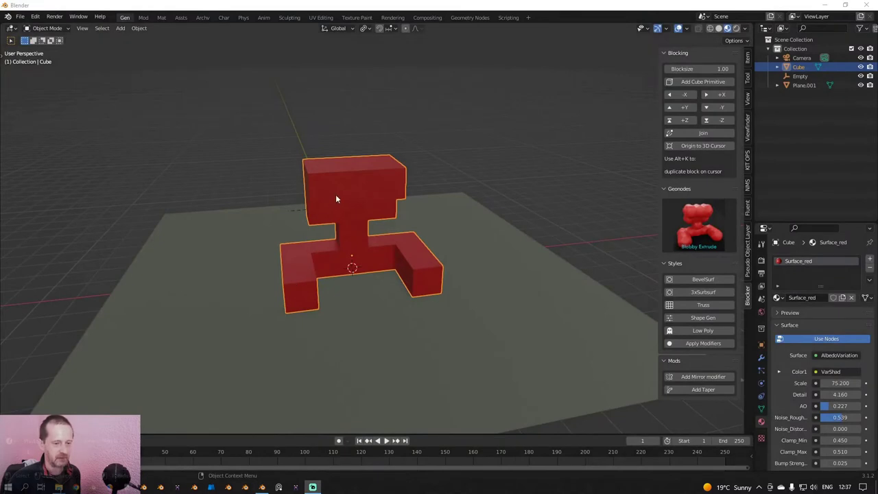
In Blender, delete the red blocky Cube and append the stone Asset_BL_20 from the asset library.
{"action": "key", "text": "Delete"}
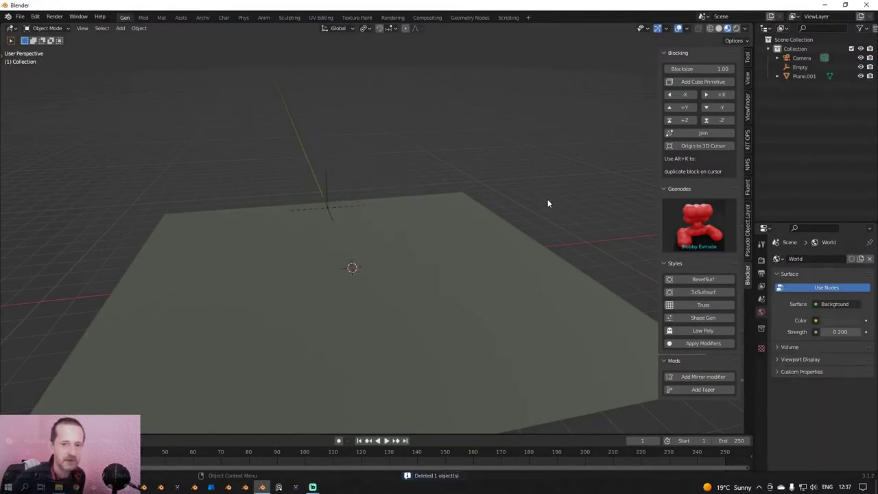
{"action": "left_click", "coordinate": [180, 17]}
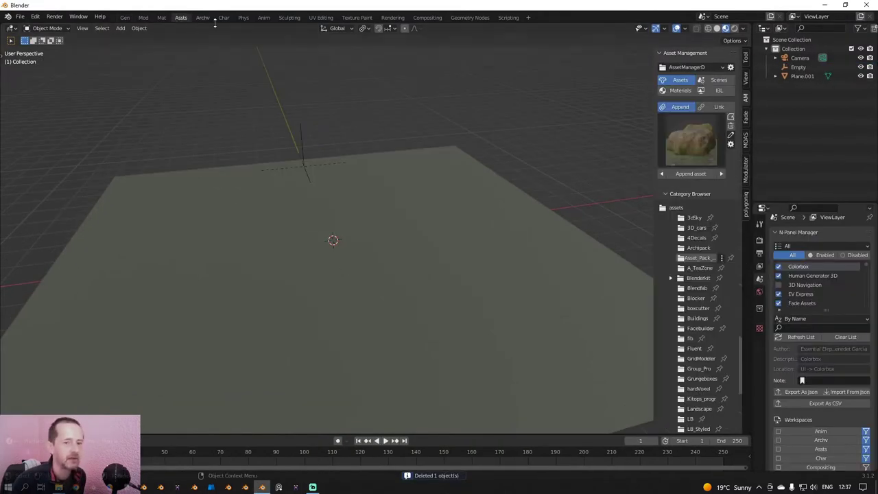
{"action": "left_click", "coordinate": [699, 137]}
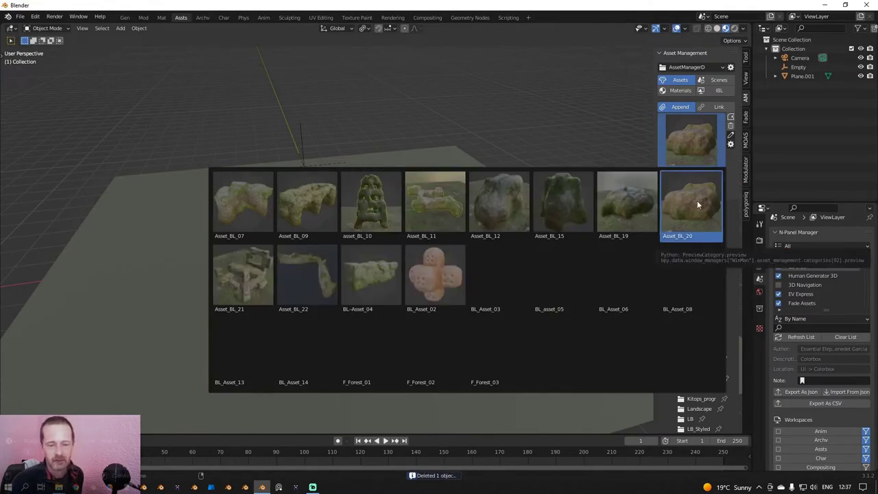
{"action": "left_click", "coordinate": [696, 204]}
{"action": "key", "text": "KP_Decimal"}
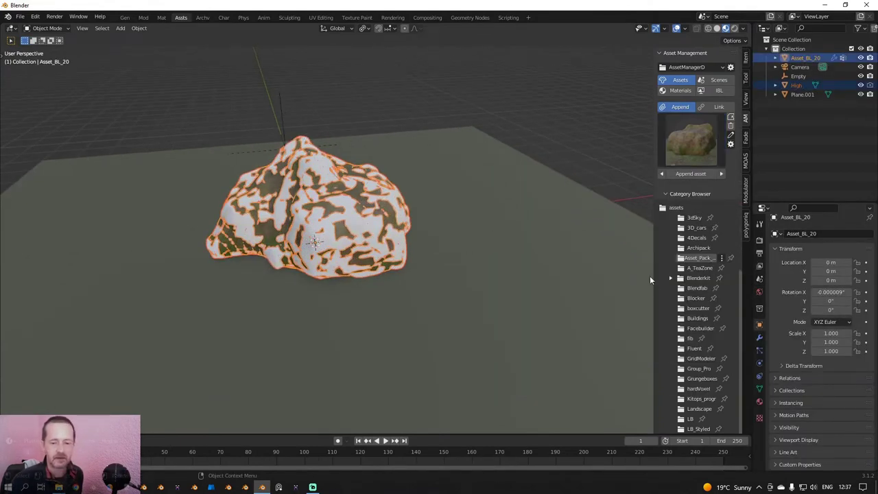
Remove the Shrinkwrap modifier from the textured low poly stone Asset_BL_20.
{"action": "left_click", "coordinate": [377, 251]}
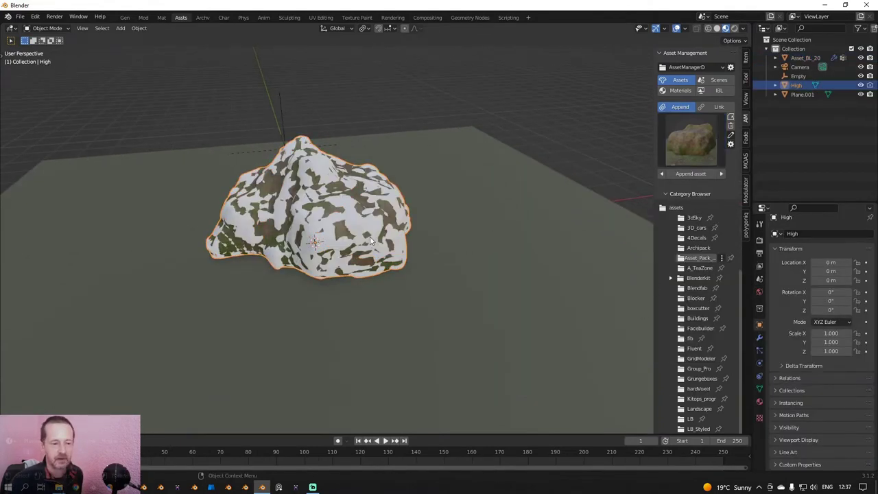
{"action": "left_click", "coordinate": [759, 337]}
{"action": "left_click", "coordinate": [329, 224]}
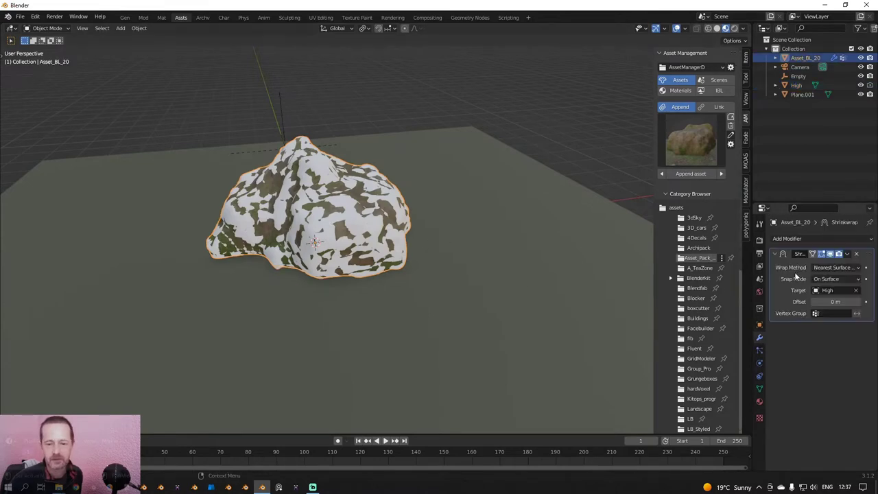
{"action": "left_click", "coordinate": [855, 254]}
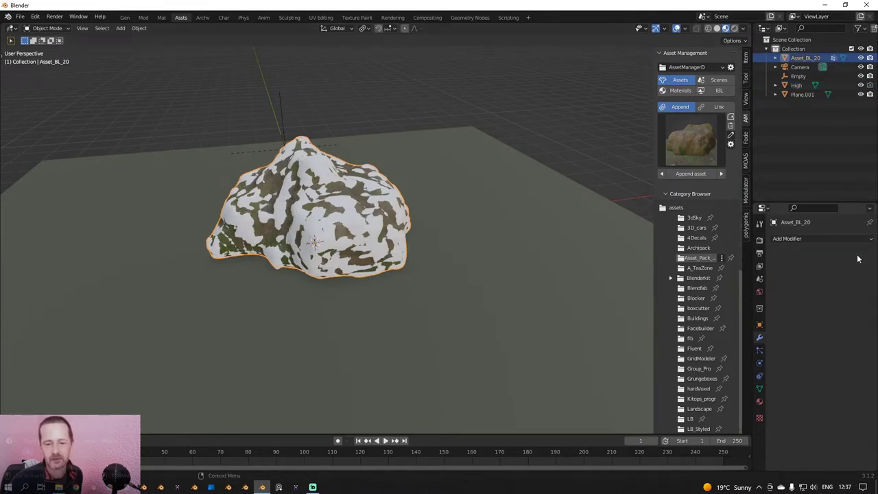
Move the white High stone along the X axis so it sits beside the textured low poly stone.
{"action": "left_click", "coordinate": [338, 219]}
{"action": "key", "text": "g"}
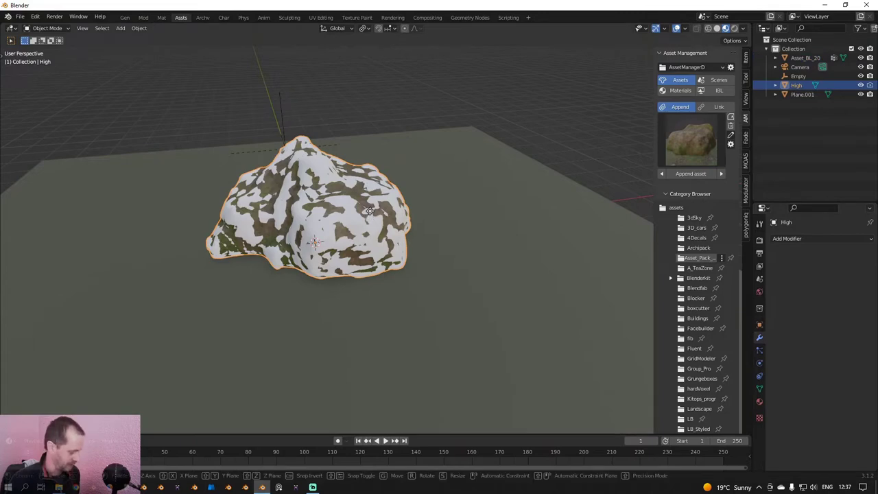
{"action": "key", "text": "x"}
{"action": "left_click", "coordinate": [507, 184]}
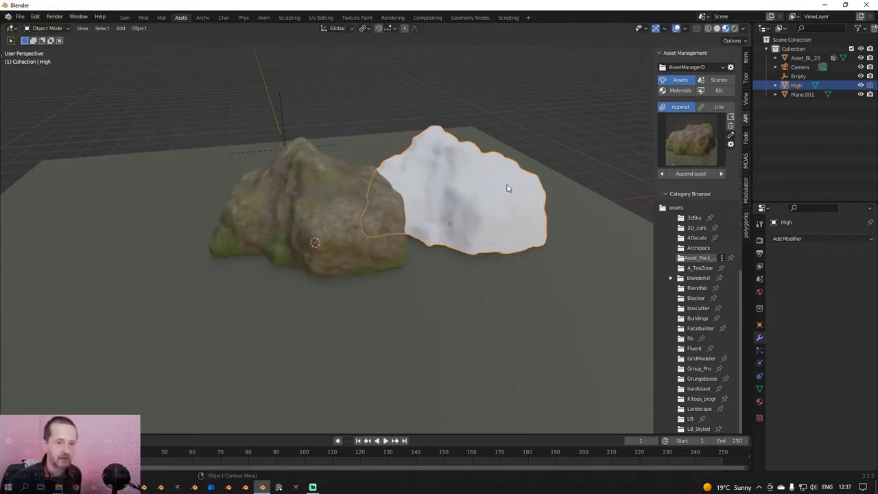
Turn on the wireframe overlay and compare the mesh density of the low poly and high poly stones.
{"action": "left_click", "coordinate": [684, 30]}
{"action": "left_click", "coordinate": [628, 192]}
{"action": "scroll", "coordinate": [466, 223], "scroll_direction": "up", "scroll_amount": 2}
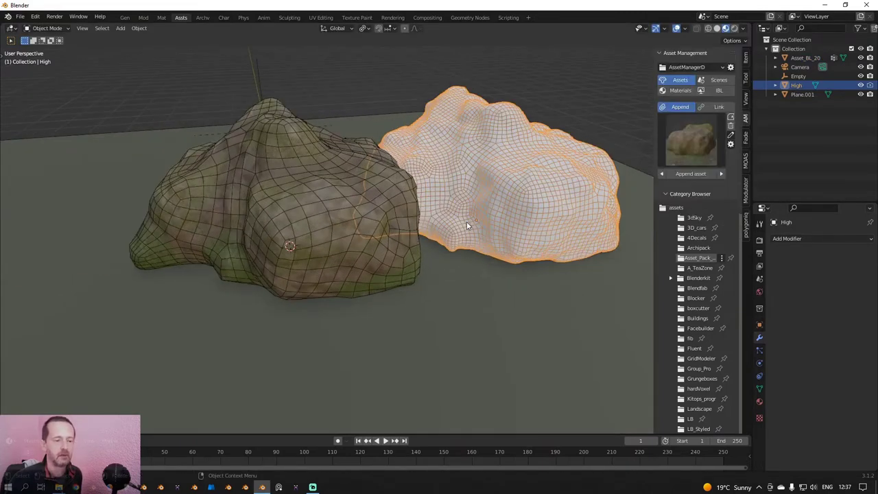
{"action": "middle_click_drag", "start_coordinate": [466, 223], "coordinate": [443, 178]}
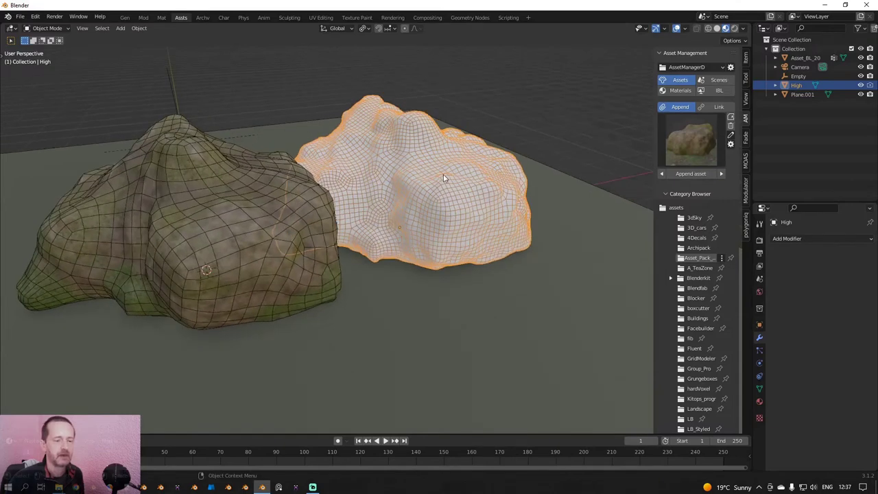
{"action": "middle_click_drag", "start_coordinate": [228, 224], "coordinate": [225, 225]}
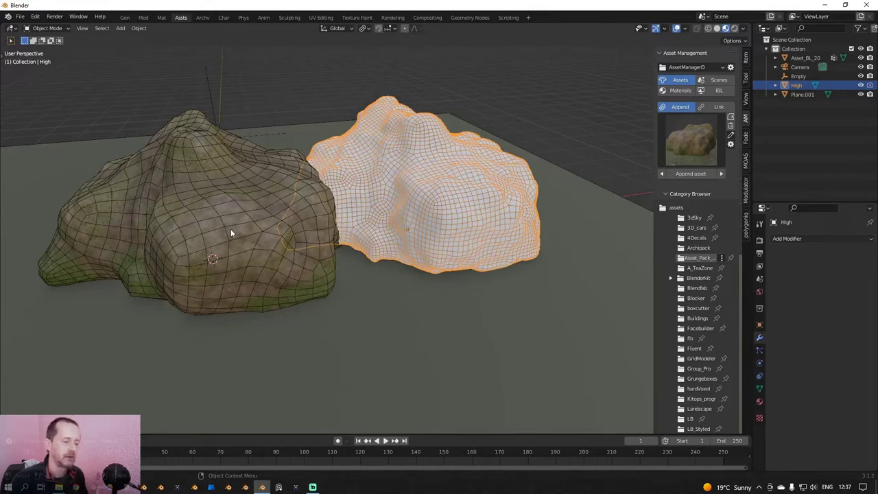
{"action": "middle_click_drag", "start_coordinate": [242, 224], "coordinate": [251, 216]}
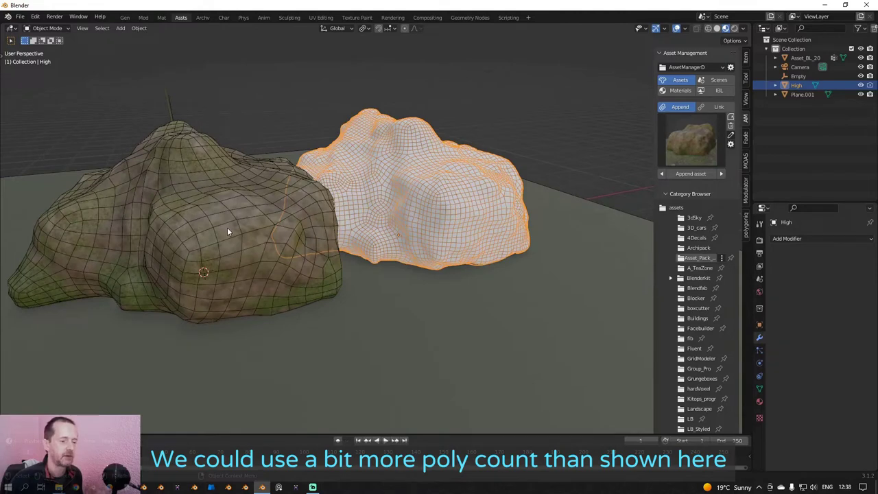
{"action": "left_click", "coordinate": [439, 179]}
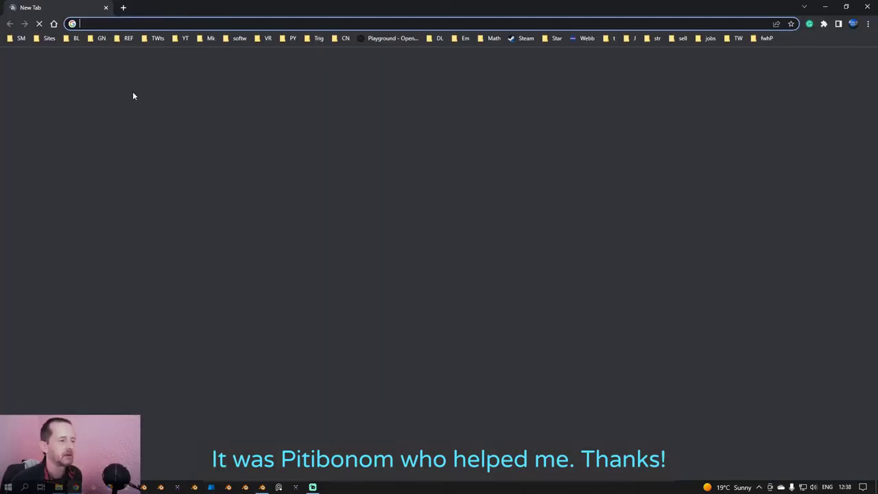
In the browser, open Blender Artists and go to the topic "Tips on how to make high to low poly look better?".
{"action": "left_click", "coordinate": [73, 40]}
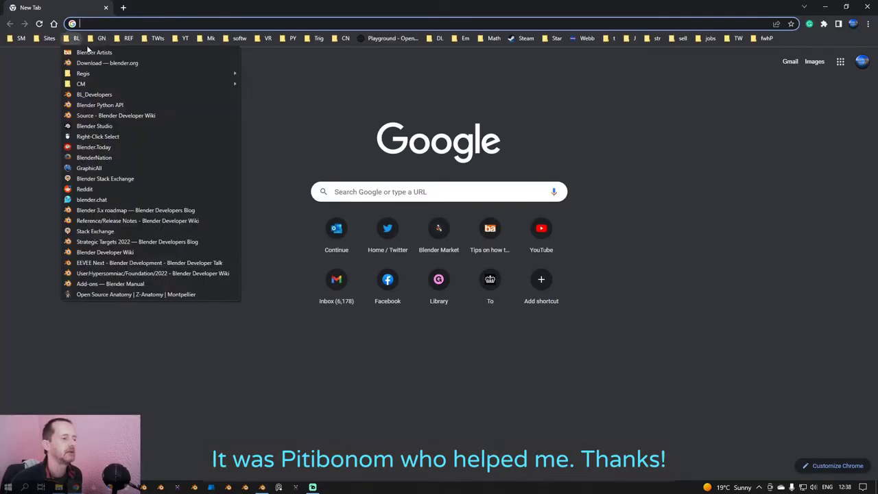
{"action": "left_click", "coordinate": [89, 53]}
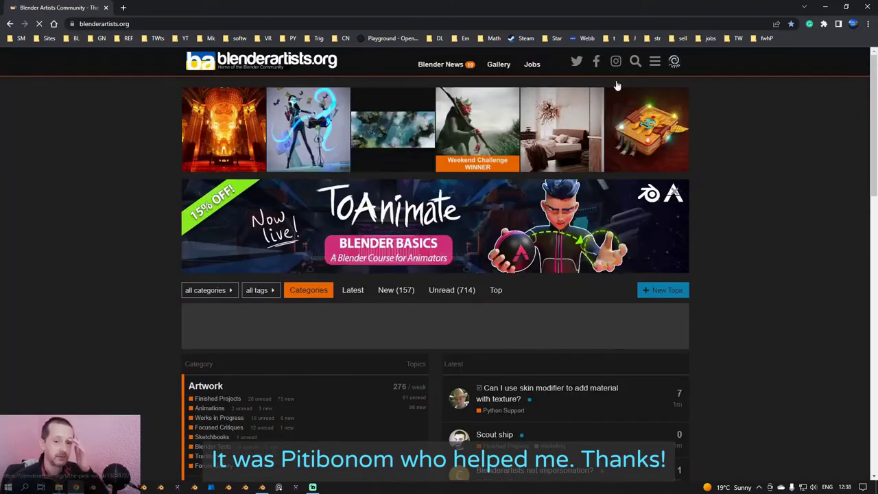
{"action": "left_click", "coordinate": [673, 61]}
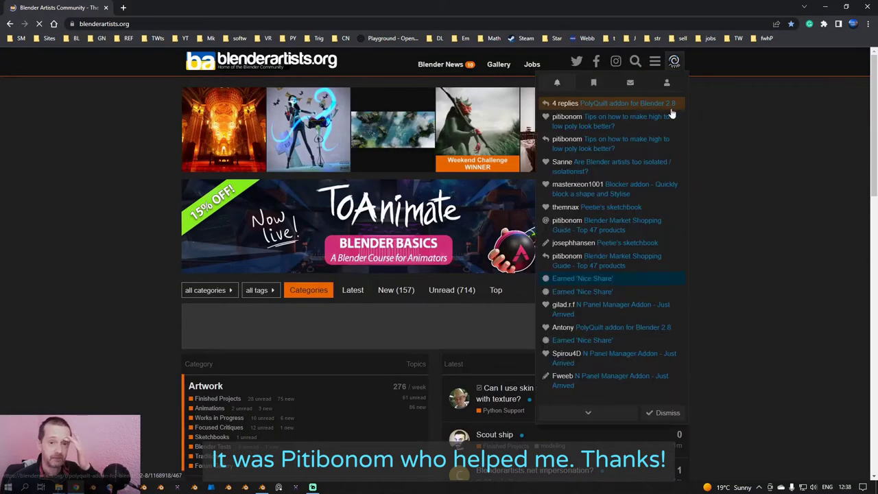
{"action": "left_click", "coordinate": [618, 118]}
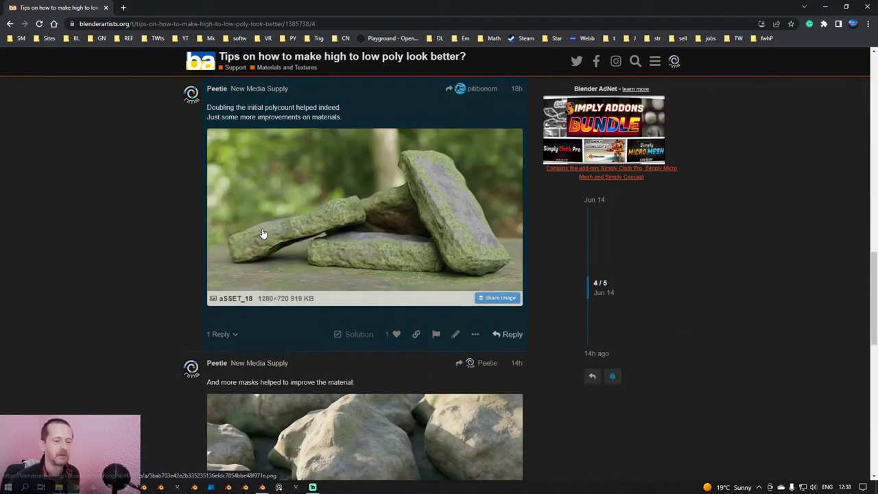
Read the topic's opening question, the solution about bump maps and extra faces, and the follow-up posts with stone renders.
{"action": "scroll", "coordinate": [161, 218], "scroll_direction": "up", "scroll_amount": 15}
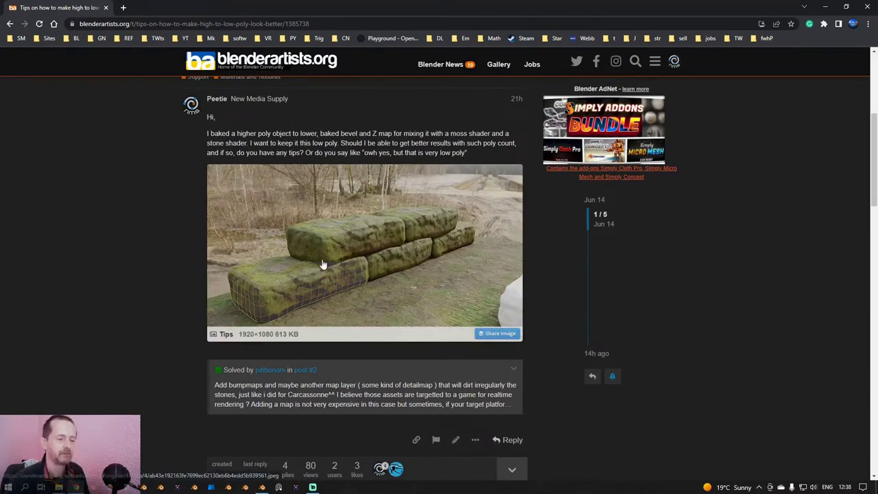
{"action": "scroll", "coordinate": [382, 241], "scroll_direction": "down", "scroll_amount": 1}
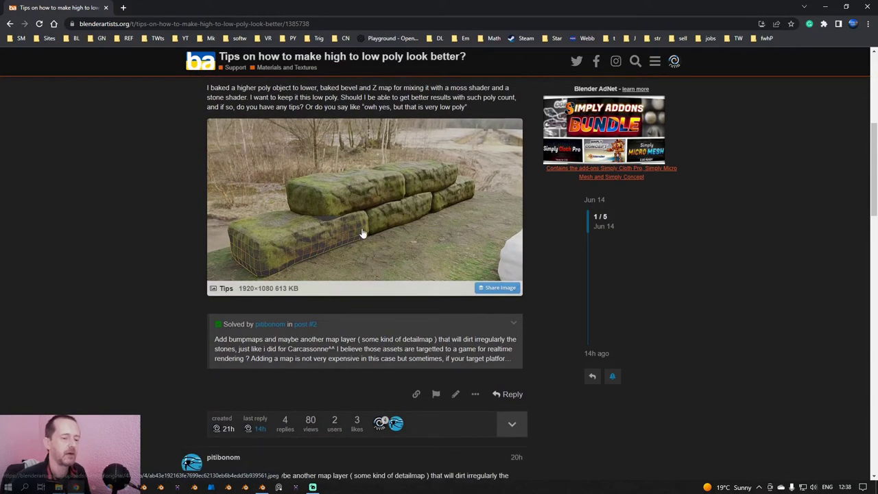
{"action": "scroll", "coordinate": [362, 235], "scroll_direction": "up", "scroll_amount": 1}
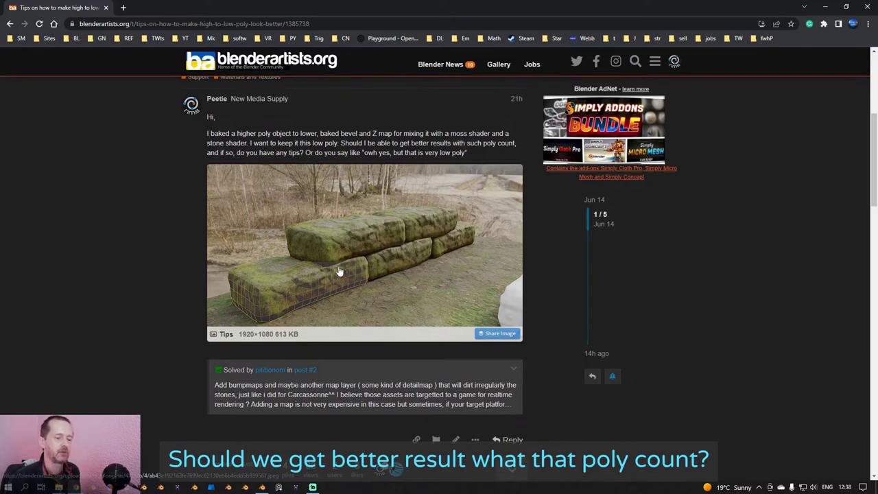
{"action": "scroll", "coordinate": [340, 267], "scroll_direction": "down", "scroll_amount": 5}
{"action": "scroll", "coordinate": [340, 266], "scroll_direction": "down", "scroll_amount": 4}
{"action": "scroll", "coordinate": [340, 267], "scroll_direction": "up", "scroll_amount": 3}
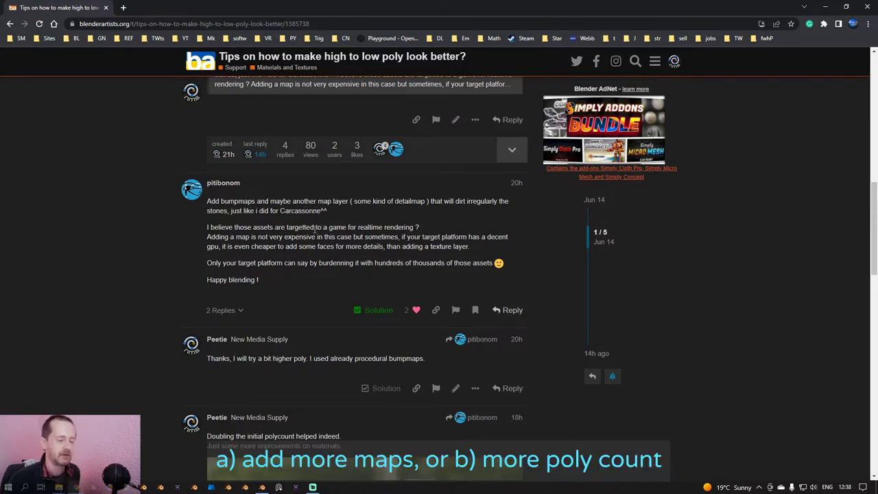
{"action": "scroll", "coordinate": [312, 236], "scroll_direction": "down", "scroll_amount": 3}
{"action": "scroll", "coordinate": [313, 233], "scroll_direction": "up", "scroll_amount": 2}
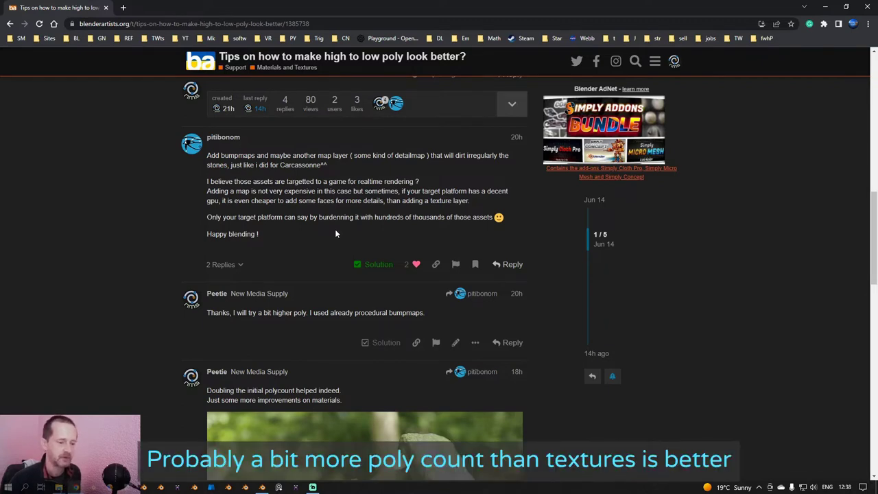
{"action": "scroll", "coordinate": [336, 234], "scroll_direction": "down", "scroll_amount": 3}
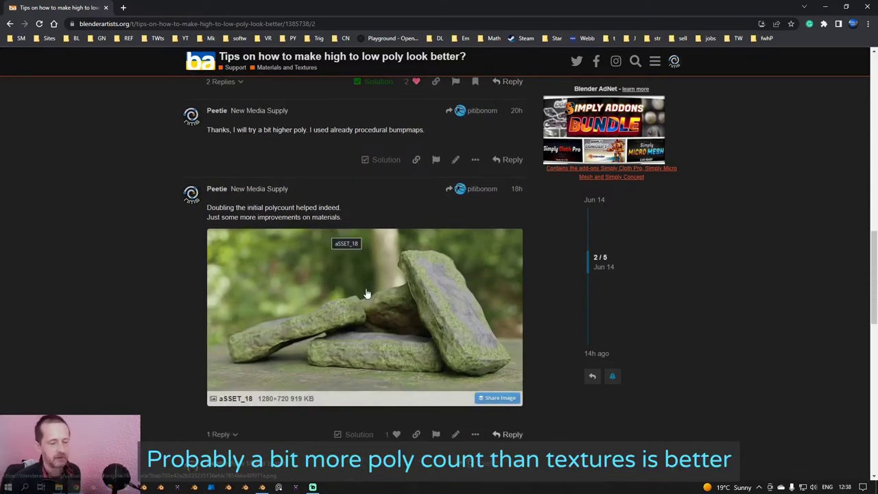
{"action": "scroll", "coordinate": [388, 278], "scroll_direction": "down", "scroll_amount": 3}
{"action": "scroll", "coordinate": [389, 275], "scroll_direction": "up", "scroll_amount": 2}
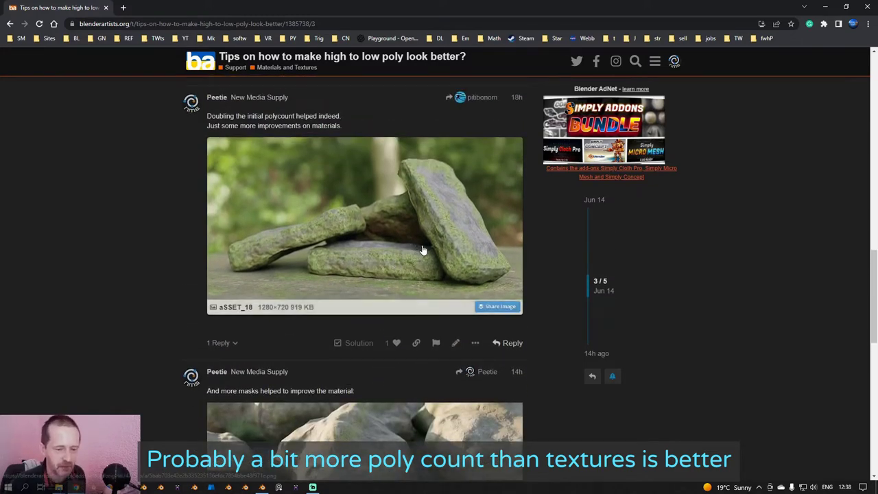
{"action": "scroll", "coordinate": [417, 252], "scroll_direction": "down", "scroll_amount": 3}
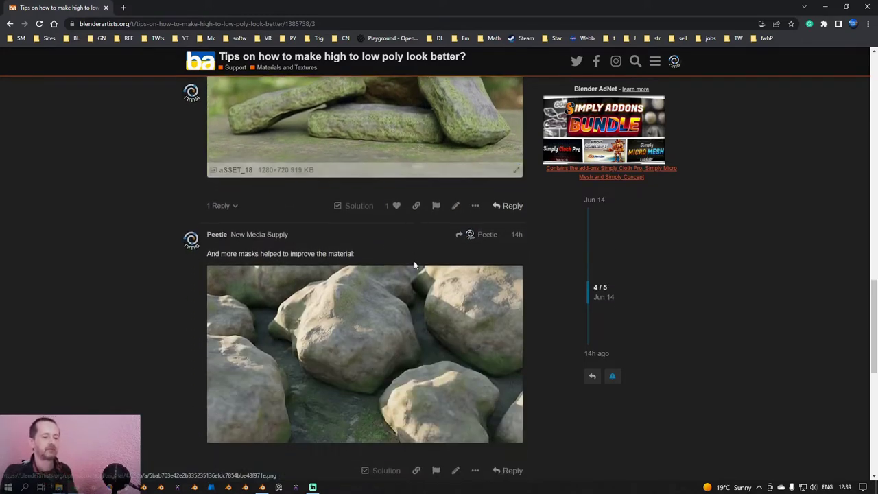
Switch back to Blender and delete both stones, Asset_BL_20 and High, leaving the ground plane.
{"action": "left_click", "coordinate": [827, 10]}
{"action": "scroll", "coordinate": [349, 181], "scroll_direction": "down", "scroll_amount": 3}
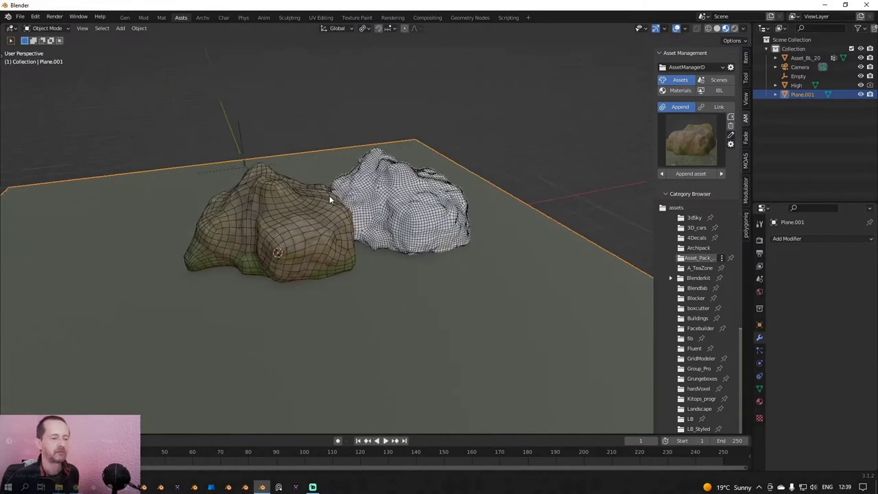
{"action": "left_click", "coordinate": [320, 218]}
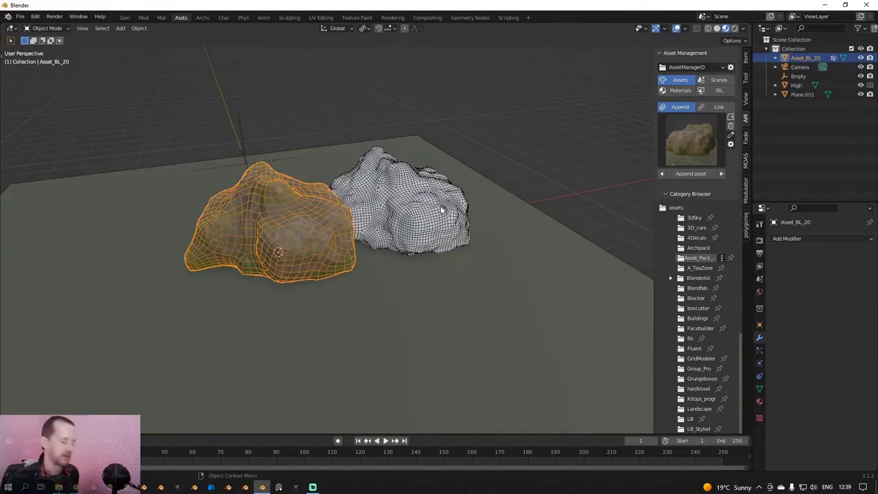
{"action": "left_click", "coordinate": [419, 213], "text": "shift"}
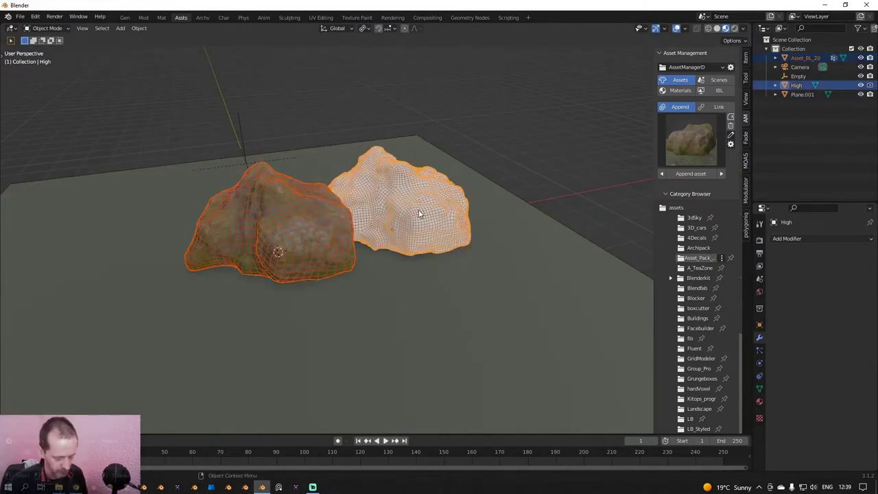
{"action": "key", "text": "Delete"}
{"action": "scroll", "coordinate": [419, 219], "scroll_direction": "down", "scroll_amount": 3}
{"action": "middle_click_drag", "start_coordinate": [419, 227], "coordinate": [404, 228]}
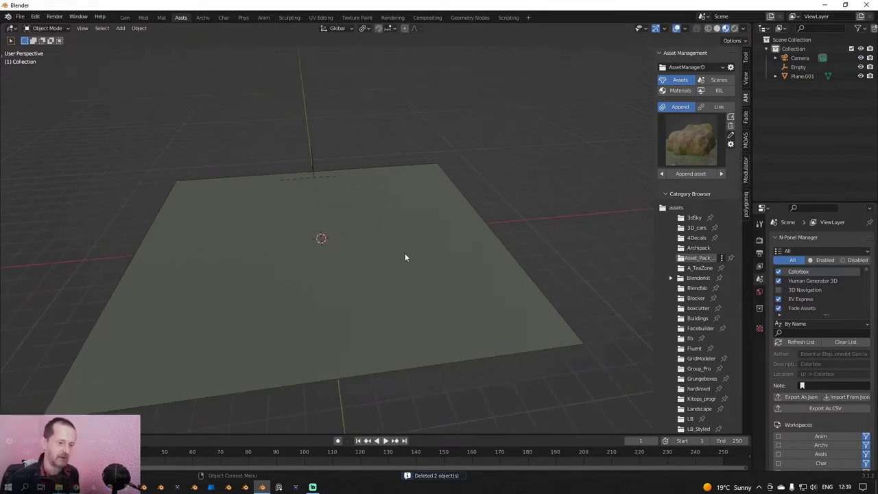
Switch to the Gen workspace holding the Blocker tools and frame the ground plane.
{"action": "left_click", "coordinate": [404, 257]}
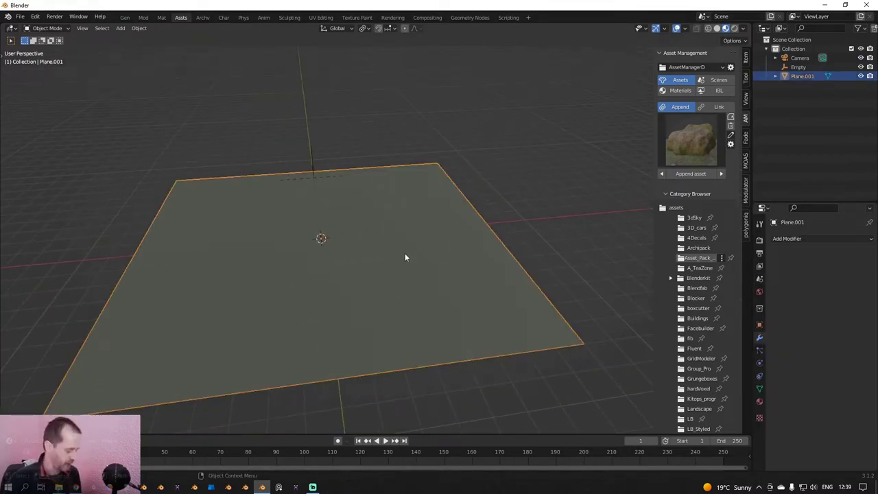
{"action": "scroll", "coordinate": [405, 257], "scroll_direction": "up", "scroll_amount": 2}
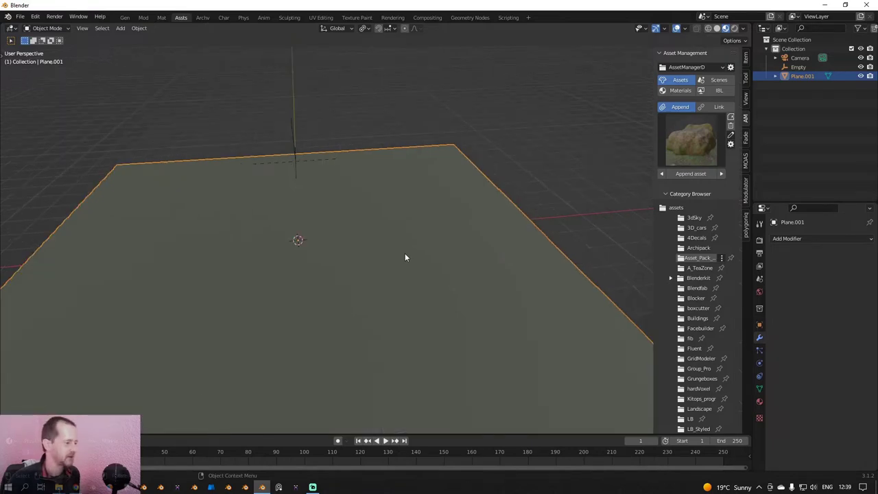
{"action": "middle_click_drag", "start_coordinate": [405, 255], "coordinate": [460, 264]}
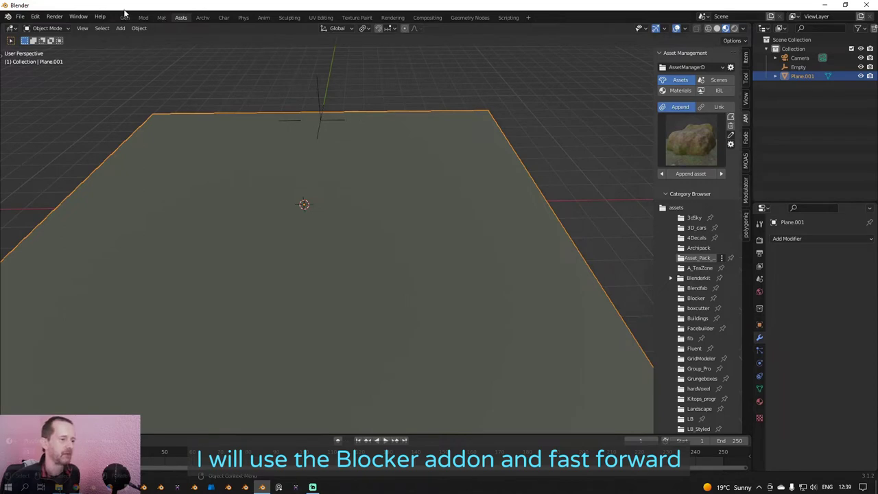
{"action": "left_click", "coordinate": [125, 17]}
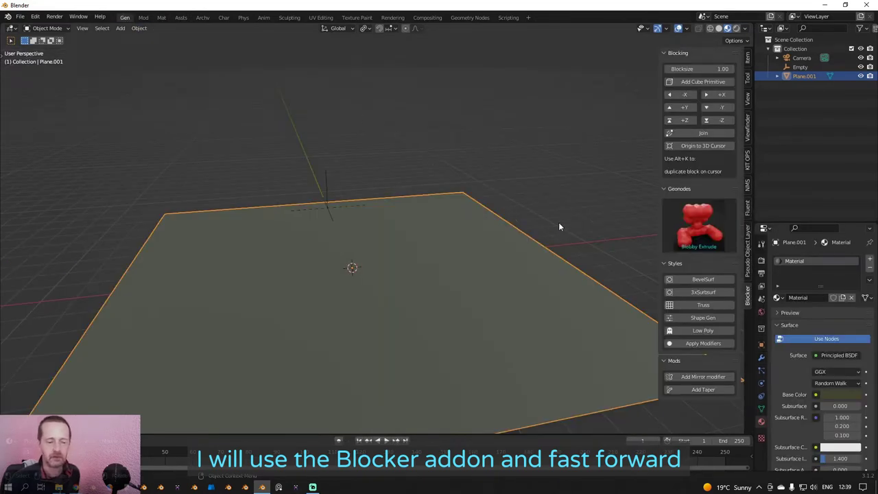
{"action": "scroll", "coordinate": [558, 223], "scroll_direction": "up", "scroll_amount": 1}
{"action": "middle_click_drag", "start_coordinate": [538, 251], "coordinate": [530, 226], "text": "shift"}
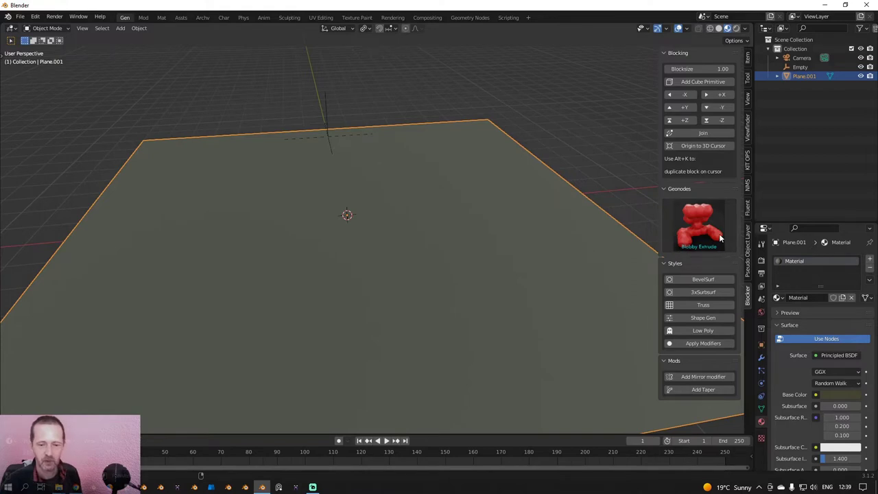
Add a cube primitive with block size 1.00 and extend it by two blocks in -X and two in +X.
{"action": "left_click", "coordinate": [702, 82]}
{"action": "left_click", "coordinate": [685, 95]}
{"action": "left_click", "coordinate": [685, 95]}
{"action": "mouse_move", "coordinate": [480, 210]}
{"action": "middle_mouse_down"}
{"action": "mouse_move", "coordinate": [410, 219]}
{"action": "mouse_move", "coordinate": [480, 206]}
{"action": "middle_mouse_up"}
{"action": "key", "text": "ctrl+z"}
{"action": "key", "text": "ctrl+z"}
{"action": "left_click", "coordinate": [684, 95]}
{"action": "left_click", "coordinate": [684, 94]}
{"action": "left_click", "coordinate": [721, 95]}
{"action": "left_click", "coordinate": [721, 95]}
Hide the ground plane Plane.001.
{"action": "left_click", "coordinate": [342, 200], "text": "shift"}
{"action": "left_click", "coordinate": [462, 184], "text": "shift"}
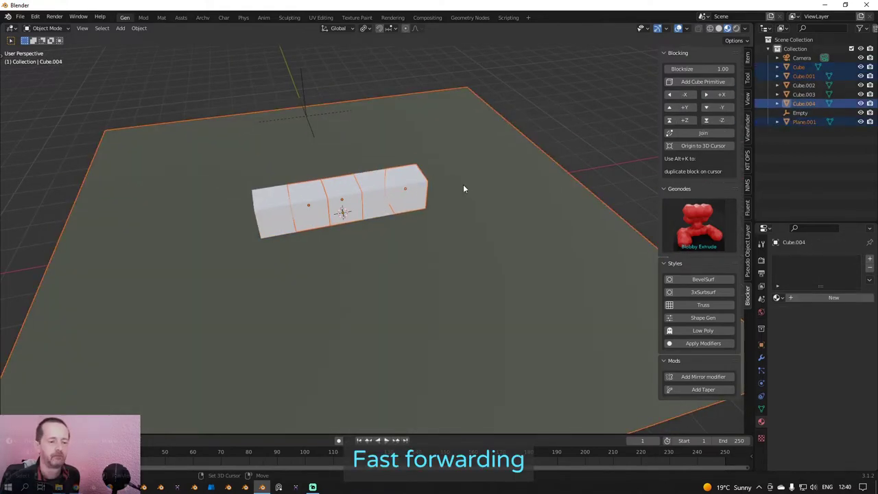
{"action": "left_click", "coordinate": [463, 184]}
{"action": "key", "text": "h"}
Add blocks on the -Y and +Y sides of two adjacent blocks in the row.
{"action": "left_click", "coordinate": [333, 202]}
{"action": "left_click", "coordinate": [281, 210], "text": "shift"}
{"action": "left_click", "coordinate": [721, 107]}
{"action": "left_click", "coordinate": [340, 186]}
{"action": "left_click", "coordinate": [306, 193], "text": "shift"}
{"action": "left_click", "coordinate": [684, 107]}
Stack blocks in +Z at the centre of the layout to form a tower.
{"action": "left_click", "coordinate": [339, 186]}
{"action": "left_click", "coordinate": [305, 193], "text": "shift"}
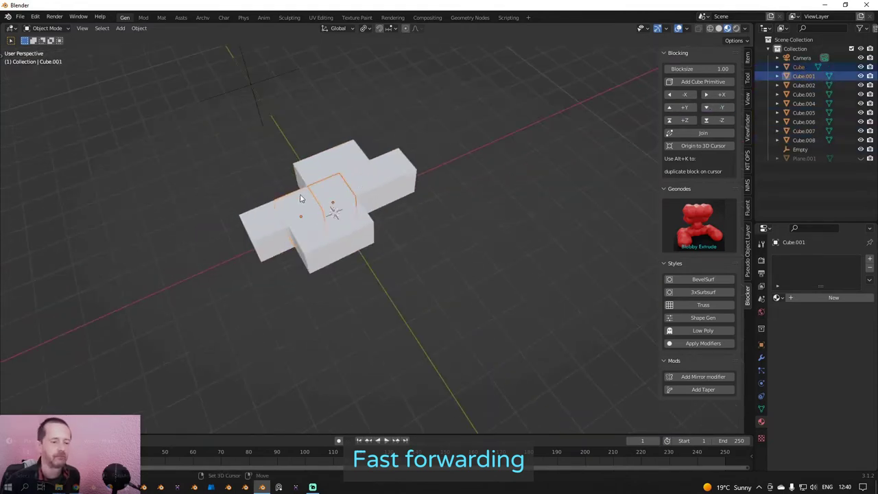
{"action": "left_click", "coordinate": [684, 120]}
{"action": "middle_click_drag", "start_coordinate": [340, 219], "coordinate": [405, 227]}
{"action": "left_click", "coordinate": [323, 213]}
{"action": "left_click", "coordinate": [684, 120]}
Select the blocks and join them into one object.
{"action": "left_click", "coordinate": [418, 313], "text": "shift"}
{"action": "left_click", "coordinate": [384, 267], "text": "shift"}
{"action": "left_click", "coordinate": [703, 133]}
{"action": "middle_click_drag", "start_coordinate": [480, 192], "coordinate": [480, 274]}
Add the Noise Deform geometry nodes to the joined blocks, adjust the Strength and apply the modifier.
{"action": "left_click", "coordinate": [719, 215]}
{"action": "left_click", "coordinate": [375, 281]}
{"action": "left_click", "coordinate": [760, 357]}
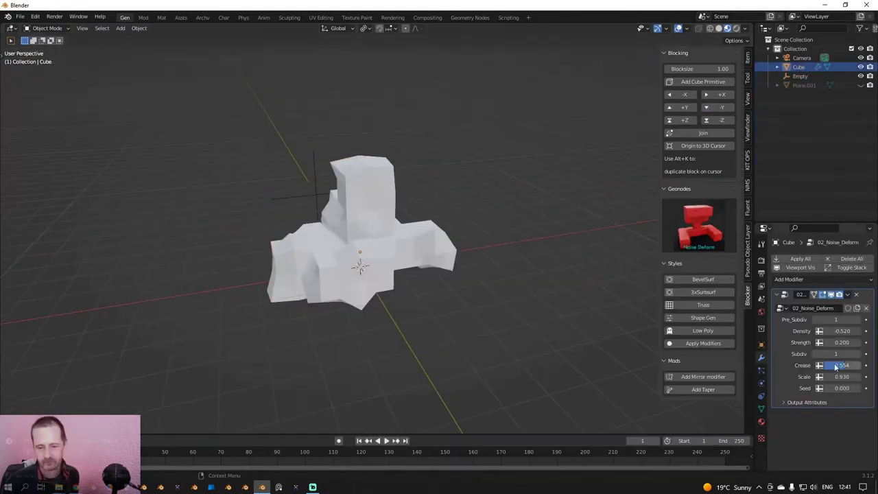
{"action": "mouse_move", "coordinate": [842, 342]}
{"action": "left_mouse_down"}
{"action": "mouse_move", "coordinate": [857, 342]}
{"action": "mouse_move", "coordinate": [842, 342]}
{"action": "left_mouse_up"}
{"action": "scroll", "coordinate": [480, 288], "scroll_direction": "up", "scroll_amount": 3}
{"action": "middle_click_drag", "start_coordinate": [480, 288], "coordinate": [610, 306]}
{"action": "left_click", "coordinate": [785, 258]}
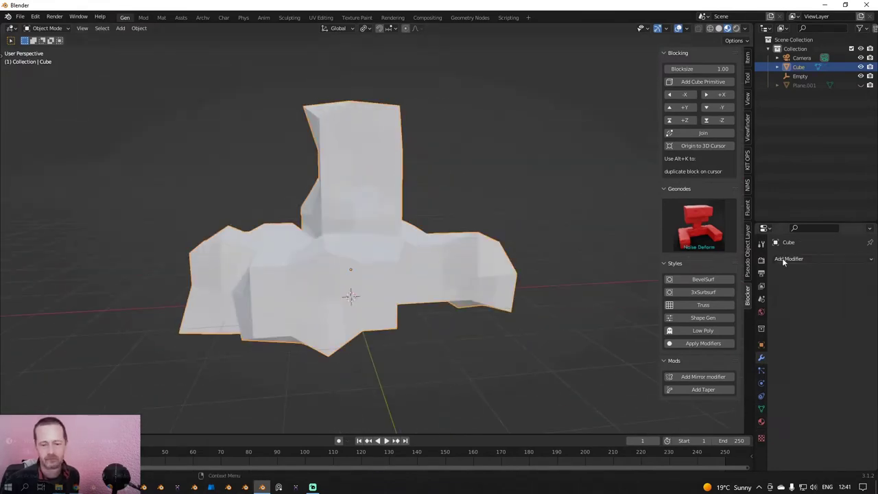
Add a taper to the deformed stone and apply it.
{"action": "left_click", "coordinate": [702, 388]}
{"action": "middle_click_drag", "start_coordinate": [412, 274], "coordinate": [384, 261]}
{"action": "left_click", "coordinate": [795, 258]}
Add another Noise Deform to the tapered stone and lower its Strength.
{"action": "left_click", "coordinate": [699, 225]}
{"action": "left_click", "coordinate": [377, 280]}
{"action": "scroll", "coordinate": [377, 281], "scroll_direction": "down", "scroll_amount": 3}
{"action": "left_click_drag", "start_coordinate": [841, 342], "coordinate": [815, 342]}
{"action": "middle_click_drag", "start_coordinate": [480, 274], "coordinate": [480, 240]}
Turn on the wireframe overlay and reduce the Noise Deform Strength, Subdiv and Pre_Subdiv.
{"action": "left_click", "coordinate": [686, 28]}
{"action": "left_click", "coordinate": [630, 214]}
{"action": "left_click_drag", "start_coordinate": [842, 342], "coordinate": [826, 342]}
{"action": "left_click", "coordinate": [814, 354]}
{"action": "left_click", "coordinate": [815, 319]}
Raise the Noise Deform Scale and apply the modifier to the stone.
{"action": "middle_click_drag", "start_coordinate": [617, 309], "coordinate": [493, 305]}
{"action": "left_click_drag", "start_coordinate": [823, 376], "coordinate": [864, 377]}
{"action": "middle_click_drag", "start_coordinate": [651, 306], "coordinate": [714, 285]}
{"action": "left_click", "coordinate": [453, 274]}
{"action": "left_click", "coordinate": [800, 258]}
Add a Smooth modifier to the stone, increase its smoothing and apply it.
{"action": "middle_click_drag", "start_coordinate": [549, 261], "coordinate": [494, 253]}
{"action": "left_click", "coordinate": [822, 258]}
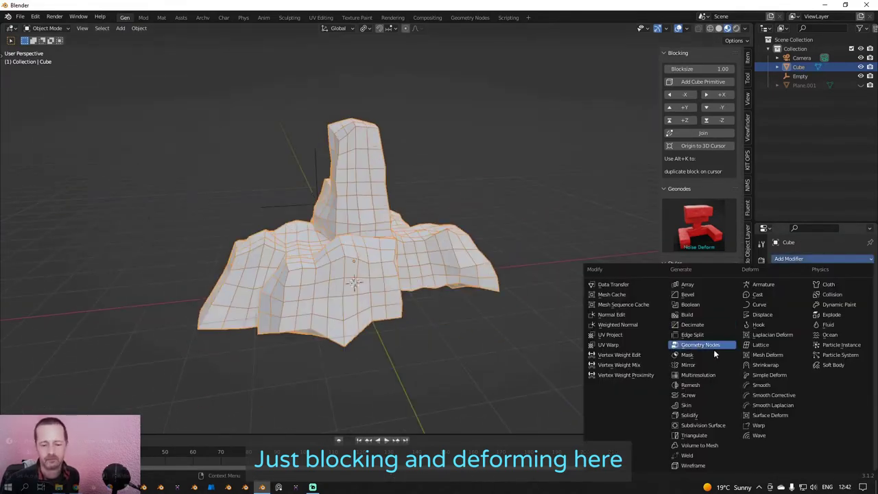
{"action": "left_click", "coordinate": [763, 385]}
{"action": "left_click_drag", "start_coordinate": [835, 330], "coordinate": [850, 331]}
{"action": "left_click", "coordinate": [800, 259]}
Add a further Noise Deform to the smoothed stone, adjust Scale, Seed, Strength and Crease, and set Subdiv to 1.
{"action": "left_click", "coordinate": [698, 226]}
{"action": "left_click", "coordinate": [374, 288]}
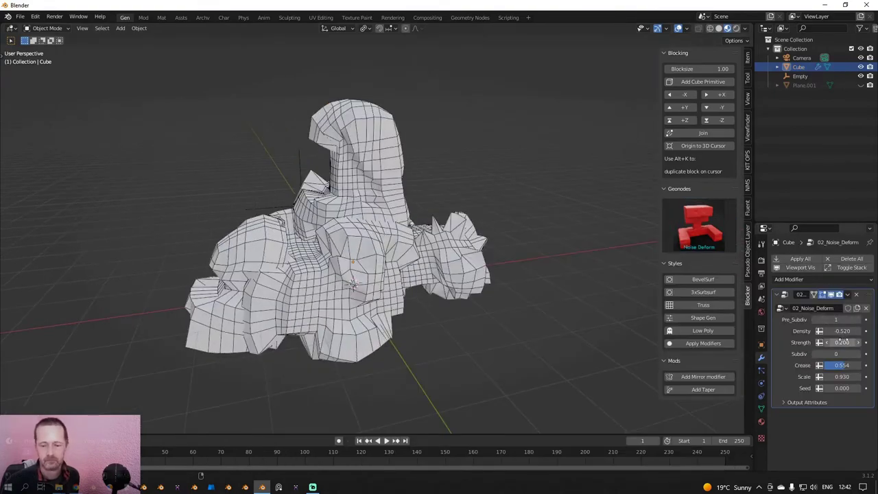
{"action": "left_click_drag", "start_coordinate": [841, 377], "coordinate": [857, 388]}
{"action": "middle_click_drag", "start_coordinate": [480, 370], "coordinate": [453, 363]}
{"action": "left_click_drag", "start_coordinate": [839, 342], "coordinate": [820, 365]}
{"action": "left_click", "coordinate": [817, 354]}
{"action": "left_click", "coordinate": [857, 354]}
Fine-tune the Noise Deform to Strength -0.275, Crease 0.159, Scale 2.420 and Seed 18.079.
{"action": "middle_click_drag", "start_coordinate": [480, 328], "coordinate": [427, 313]}
{"action": "left_click_drag", "start_coordinate": [842, 342], "coordinate": [843, 342]}
{"action": "mouse_move", "coordinate": [833, 376]}
{"action": "left_mouse_down"}
{"action": "mouse_move", "coordinate": [857, 376]}
{"action": "mouse_move", "coordinate": [845, 388]}
{"action": "left_mouse_up"}
{"action": "middle_click_drag", "start_coordinate": [464, 318], "coordinate": [412, 358]}
{"action": "mouse_move", "coordinate": [835, 376]}
{"action": "left_mouse_down"}
{"action": "mouse_move", "coordinate": [861, 376]}
{"action": "mouse_move", "coordinate": [844, 365]}
{"action": "left_mouse_up"}
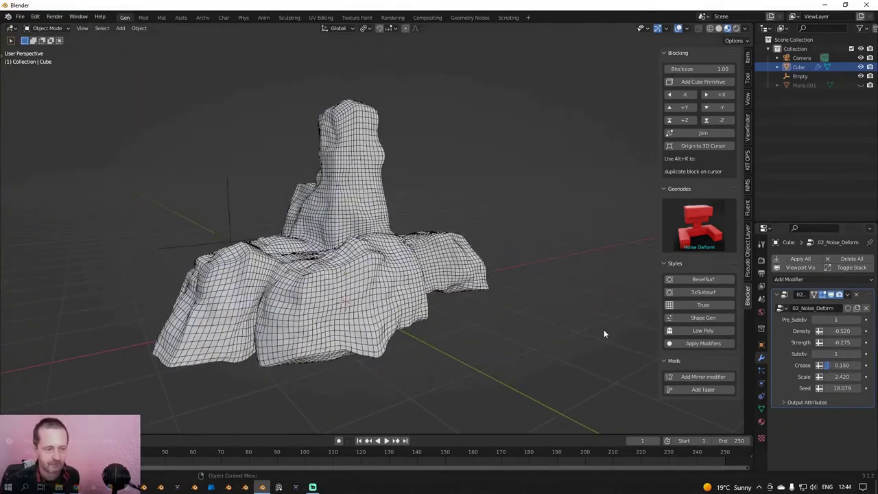
Apply the stone's remaining Noise Deform modifier with Blocker's Apply Modifiers operation.
{"action": "middle_click_drag", "start_coordinate": [603, 329], "coordinate": [521, 322]}
{"action": "left_click", "coordinate": [435, 249]}
{"action": "left_click", "coordinate": [702, 343]}
Assign the Surface_red material to the stone, inspect it with the overlays hidden, and turn the overlays back on.
{"action": "left_click", "coordinate": [760, 421]}
{"action": "left_click", "coordinate": [777, 298]}
{"action": "left_click", "coordinate": [700, 337]}
{"action": "key", "text": "shift+alt+z"}
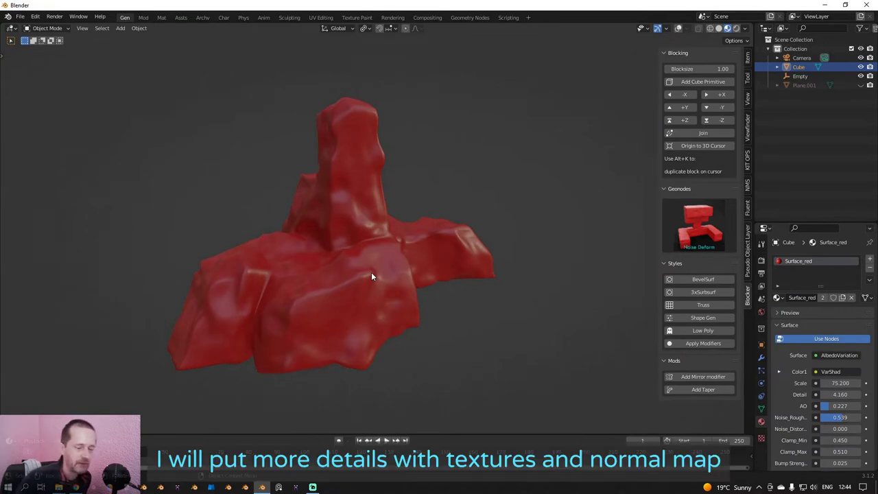
{"action": "mouse_move", "coordinate": [375, 276]}
{"action": "middle_mouse_down"}
{"action": "mouse_move", "coordinate": [426, 261]}
{"action": "mouse_move", "coordinate": [364, 268]}
{"action": "middle_mouse_up"}
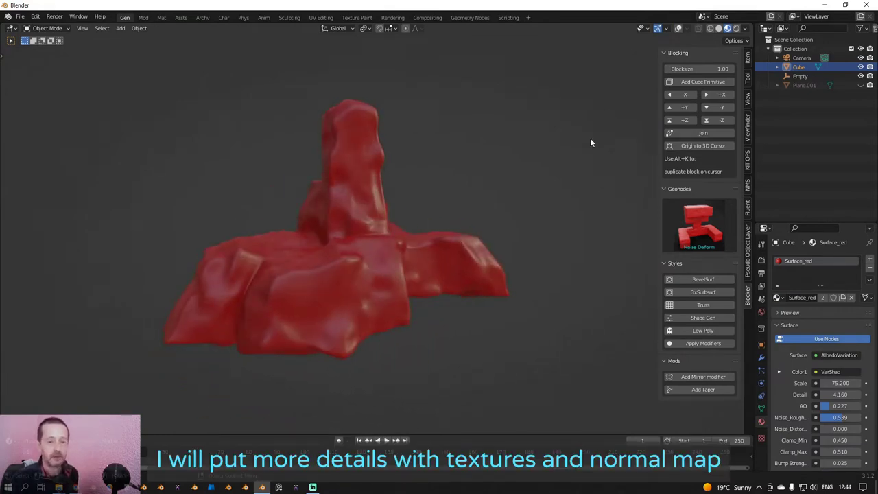
{"action": "left_click", "coordinate": [678, 29]}
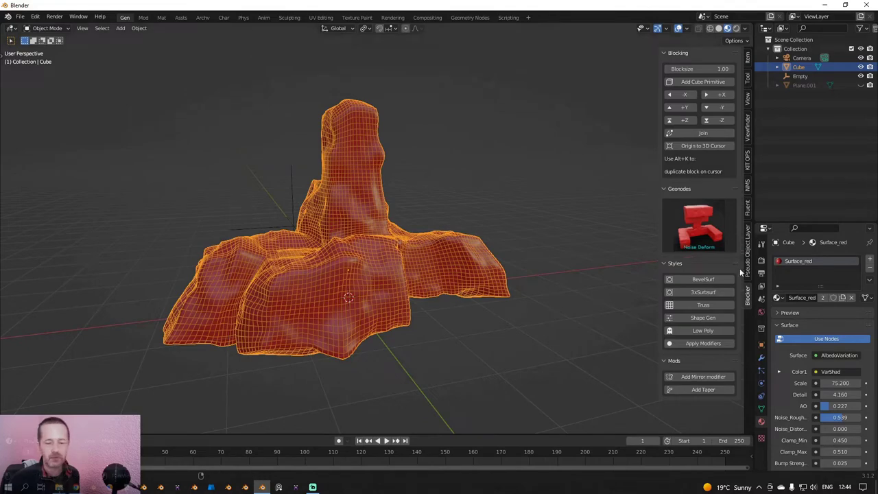
Try a Remesh modifier in Sharp mode on the stone, inspect the mesh, and remove the modifier.
{"action": "left_click", "coordinate": [762, 358]}
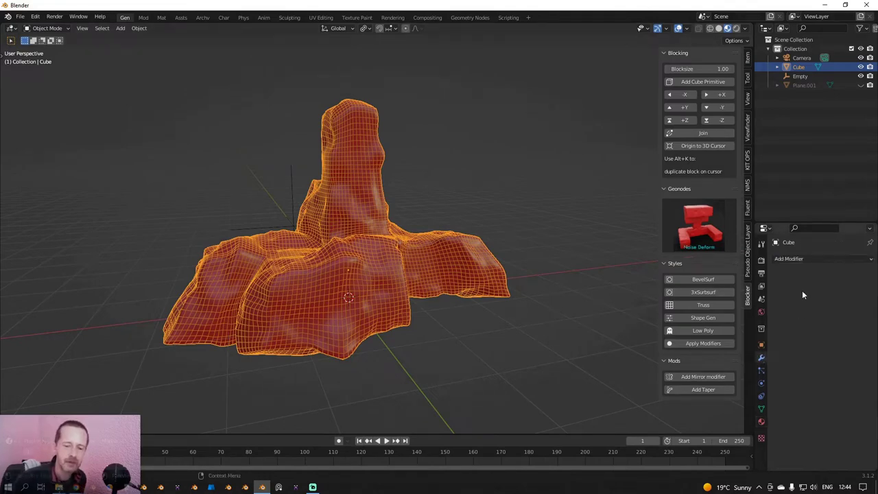
{"action": "left_click", "coordinate": [801, 260]}
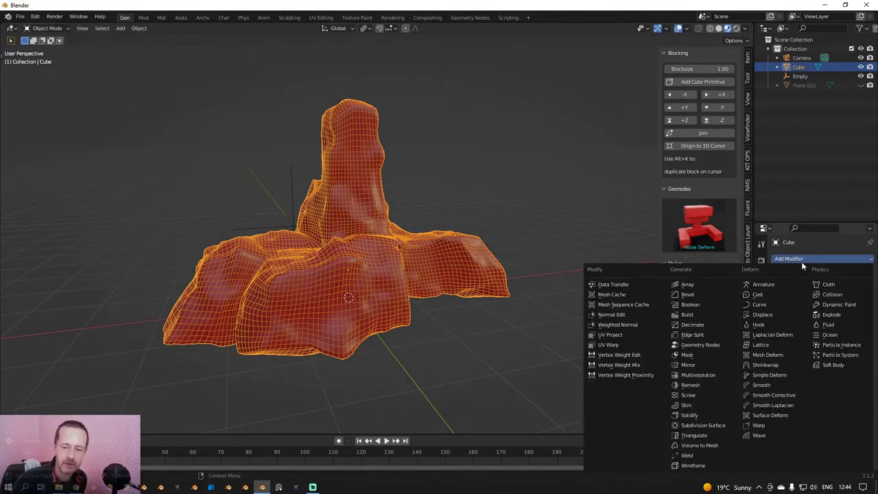
{"action": "left_click", "coordinate": [719, 384]}
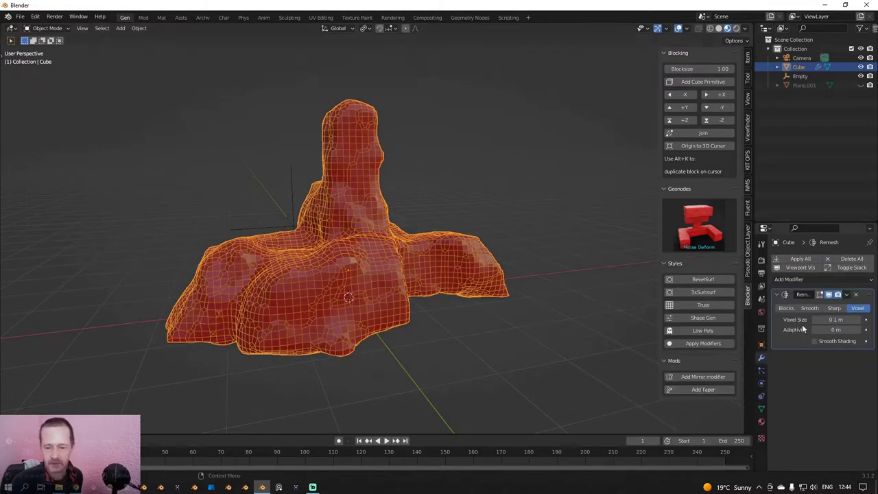
{"action": "left_click", "coordinate": [833, 308]}
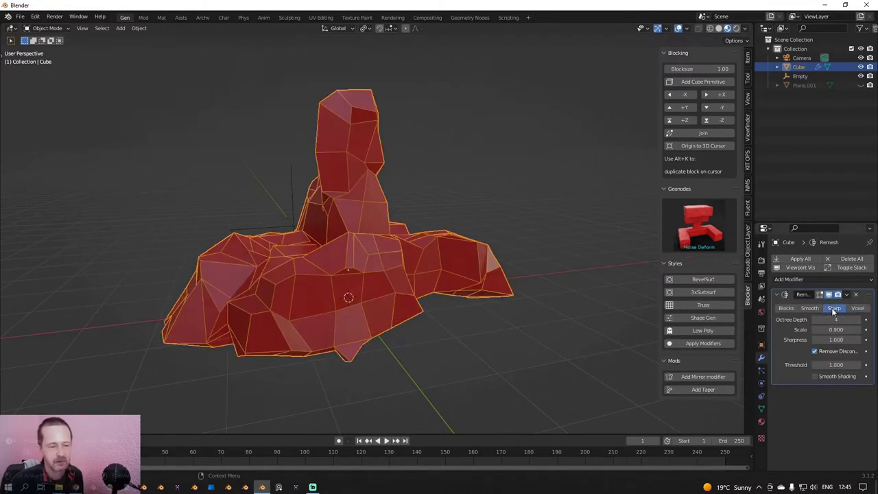
{"action": "middle_click_drag", "start_coordinate": [535, 305], "coordinate": [412, 316]}
{"action": "scroll", "coordinate": [499, 296], "scroll_direction": "up", "scroll_amount": 5}
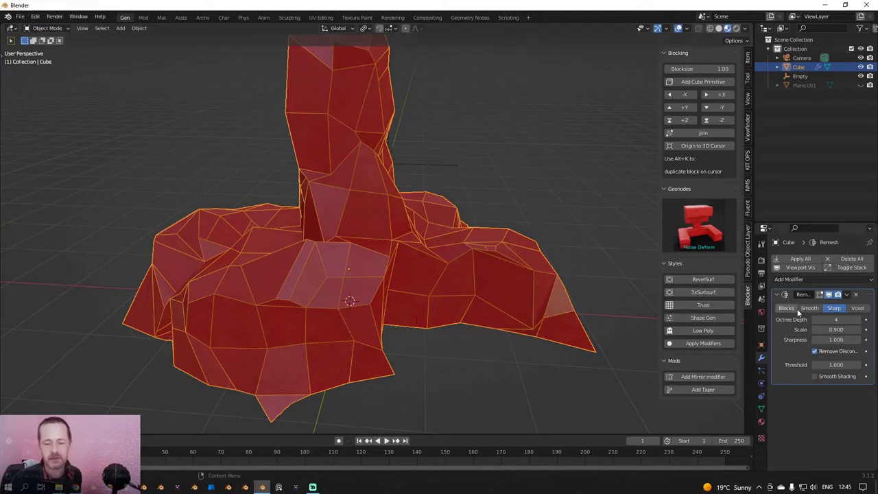
{"action": "left_click", "coordinate": [855, 295]}
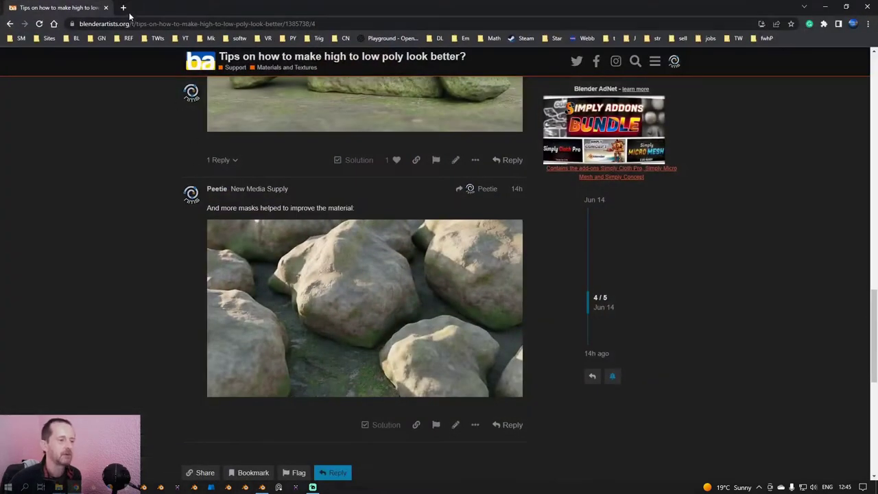
In the browser, search for "blender addons" in a new tab and open the Blender Addons - New Media Supply site.
{"action": "left_click", "coordinate": [124, 8]}
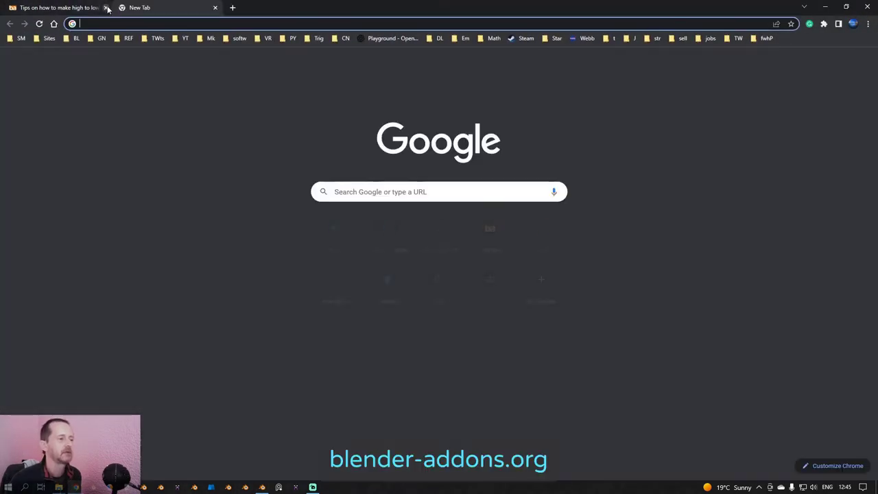
{"action": "left_click", "coordinate": [127, 24]}
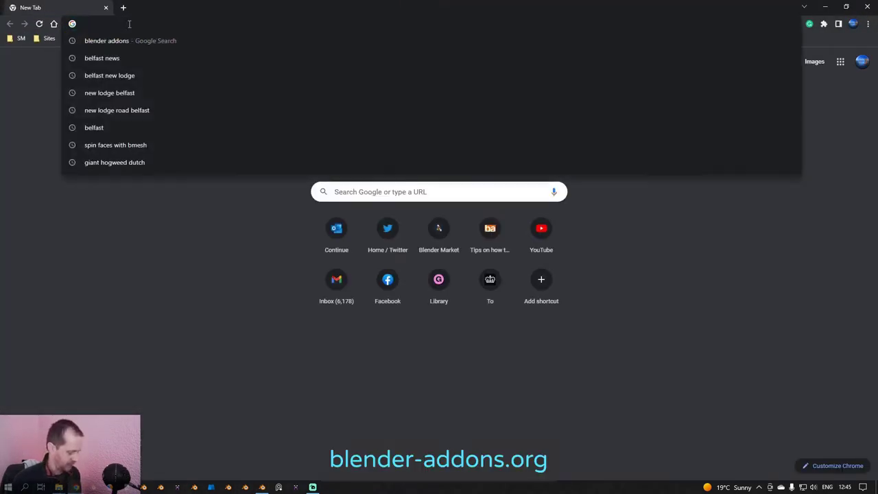
{"action": "type", "text": "blender "}
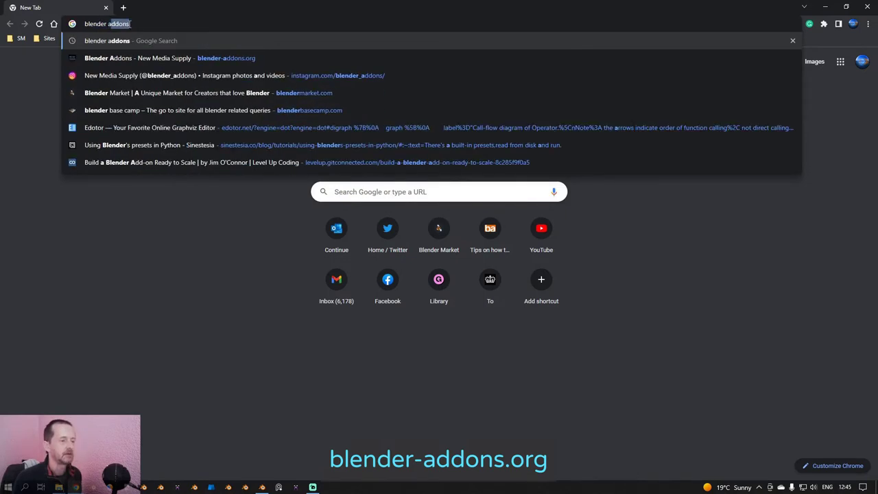
{"action": "type", "text": "addons"}
{"action": "key", "text": "Return"}
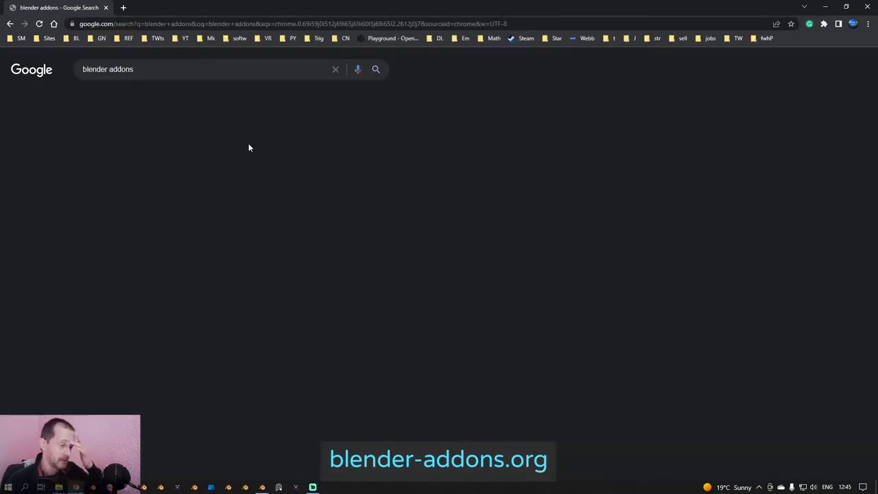
{"action": "scroll", "coordinate": [290, 229], "scroll_direction": "down", "scroll_amount": 3}
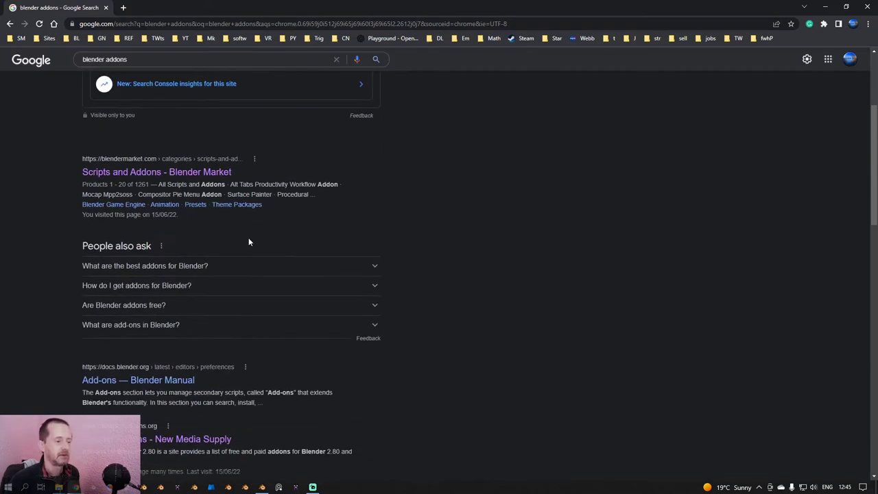
{"action": "scroll", "coordinate": [348, 210], "scroll_direction": "down", "scroll_amount": 3}
{"action": "left_click", "coordinate": [139, 212]}
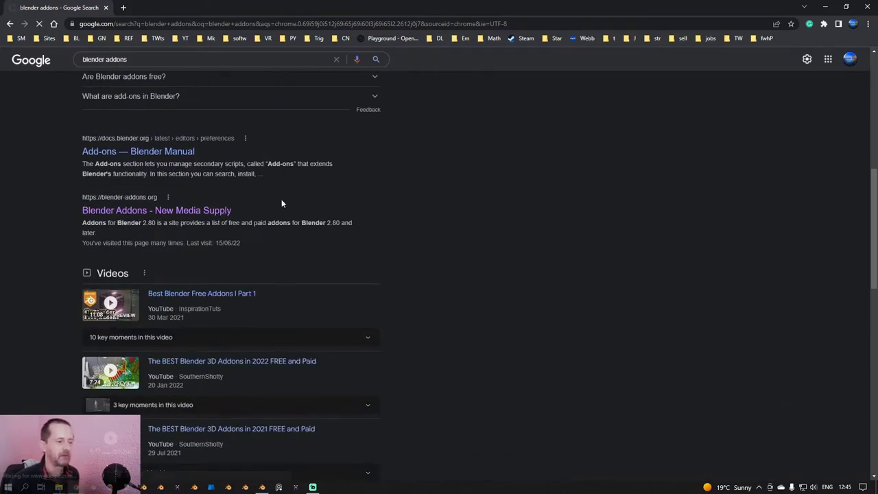
Search the blender-addons.org site for "remesh".
{"action": "scroll", "coordinate": [409, 262], "scroll_direction": "down", "scroll_amount": 2}
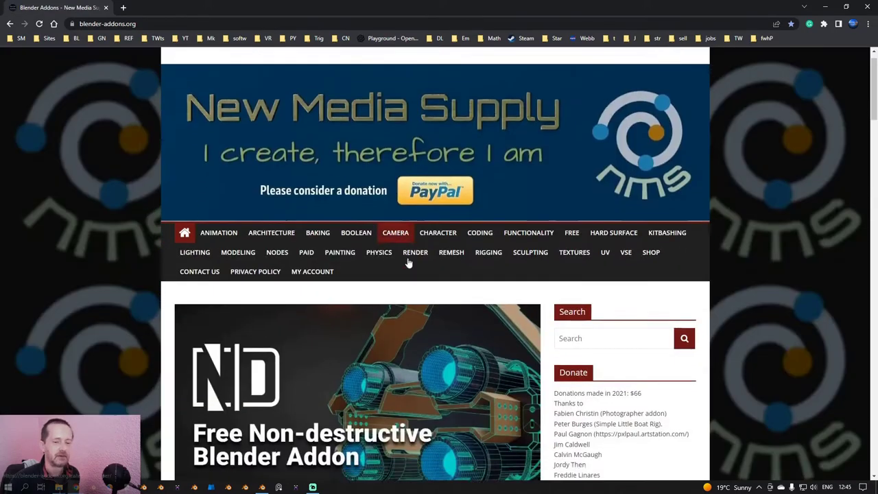
{"action": "left_click", "coordinate": [613, 273]}
{"action": "type", "text": "remes"}
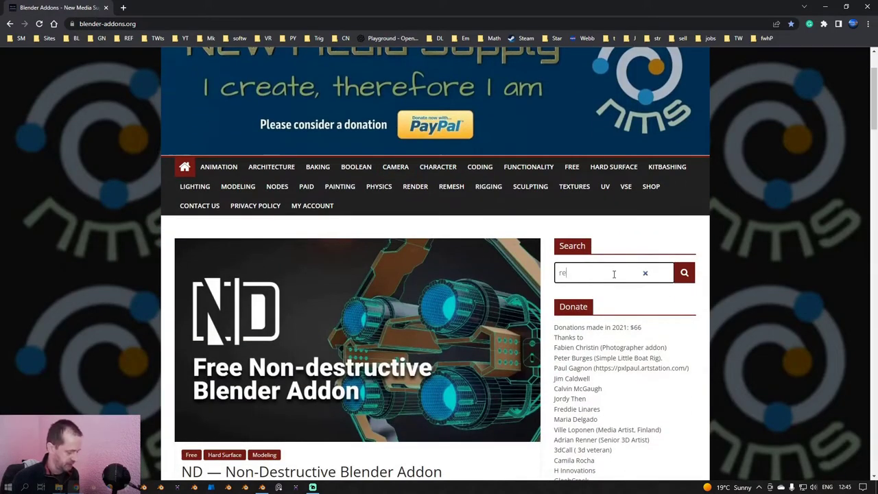
{"action": "type", "text": "h"}
{"action": "key", "text": "Return"}
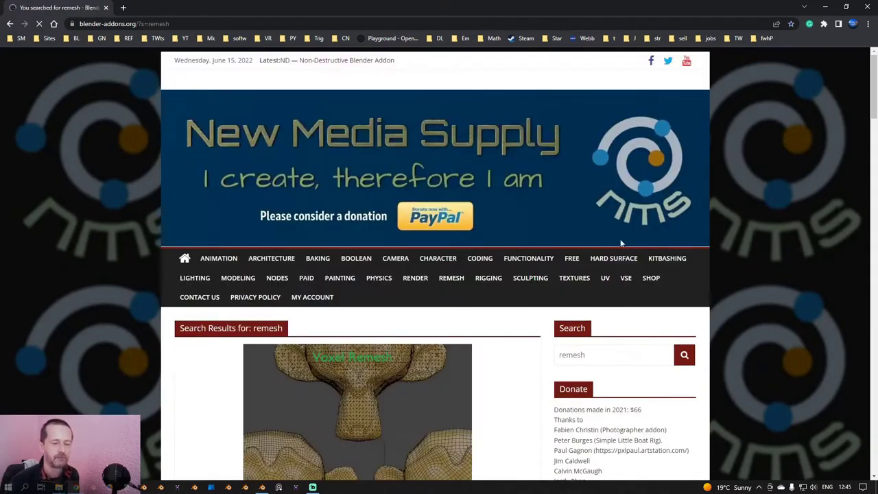
Look through the listed remesh tools, close the browser and view the stone in Blender again.
{"action": "scroll", "coordinate": [453, 272], "scroll_direction": "down", "scroll_amount": 3}
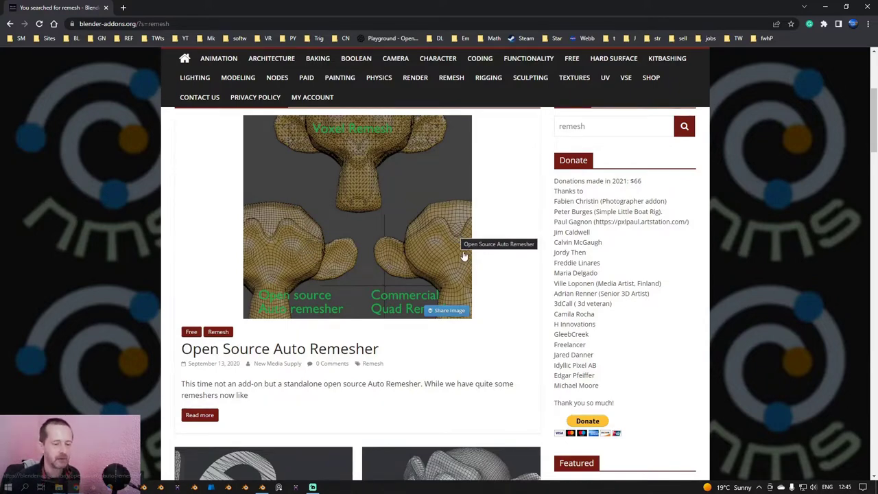
{"action": "scroll", "coordinate": [463, 259], "scroll_direction": "down", "scroll_amount": 4}
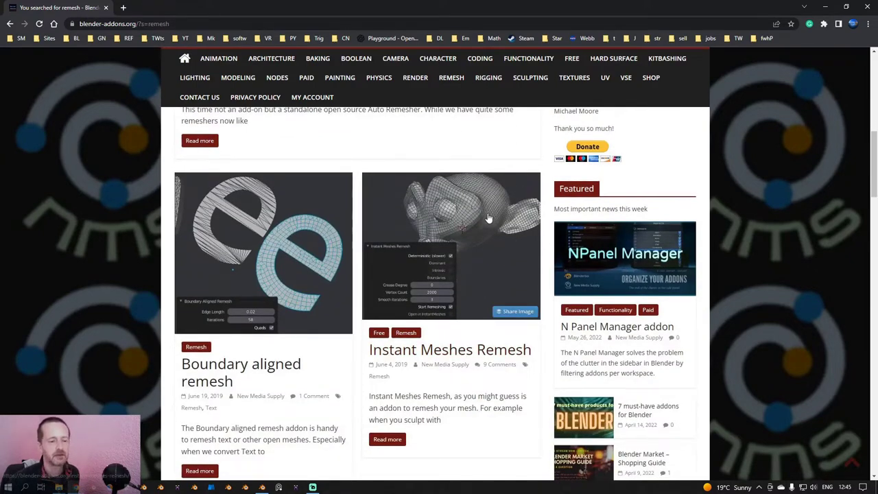
{"action": "scroll", "coordinate": [488, 218], "scroll_direction": "up", "scroll_amount": 1}
{"action": "scroll", "coordinate": [490, 234], "scroll_direction": "up", "scroll_amount": 2}
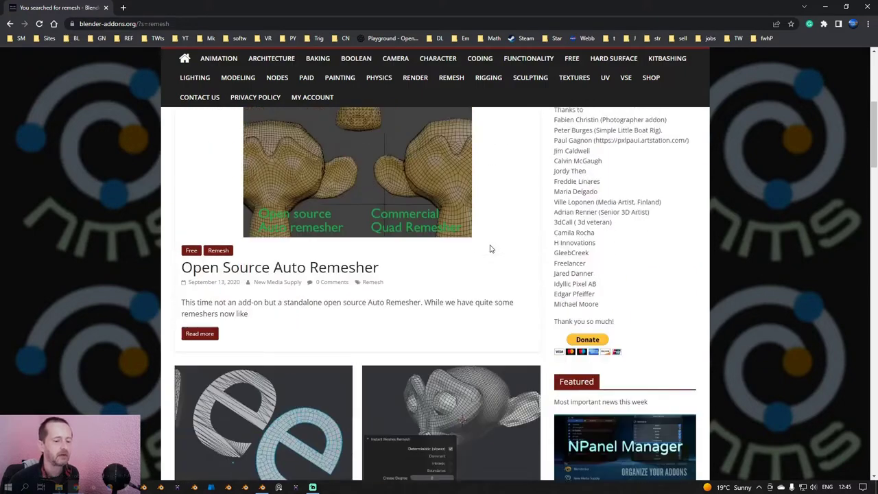
{"action": "scroll", "coordinate": [489, 248], "scroll_direction": "up", "scroll_amount": 3}
{"action": "scroll", "coordinate": [490, 249], "scroll_direction": "down", "scroll_amount": 1}
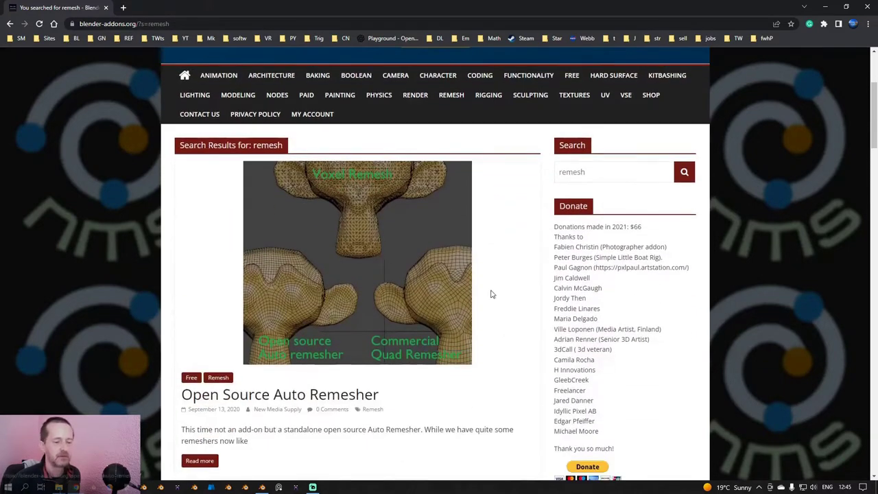
{"action": "left_click", "coordinate": [867, 7]}
{"action": "middle_click_drag", "start_coordinate": [356, 266], "coordinate": [288, 206]}
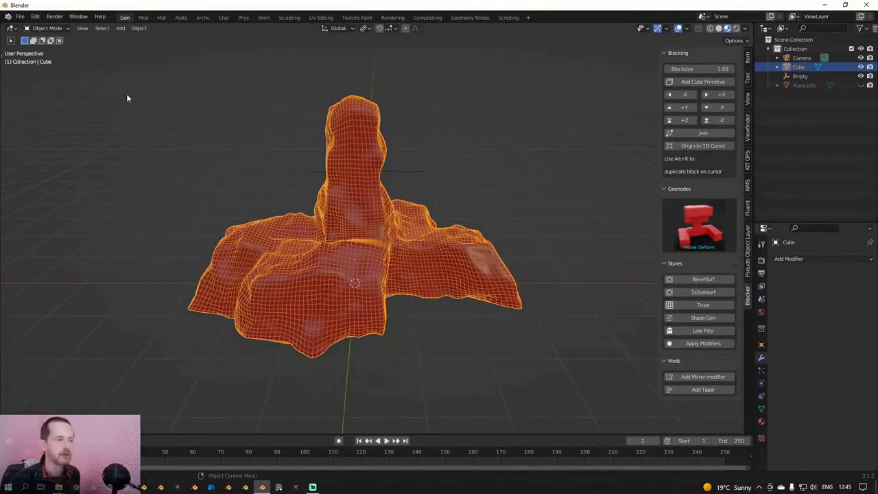
Remesh the stone with Quad Remesher using a quad count of 1500 and hard edge detection by angle turned off.
{"action": "left_click", "coordinate": [143, 17]}
{"action": "middle_click_drag", "start_coordinate": [392, 209], "coordinate": [547, 250]}
{"action": "scroll", "coordinate": [464, 219], "scroll_direction": "up", "scroll_amount": 2}
{"action": "scroll", "coordinate": [466, 217], "scroll_direction": "up", "scroll_amount": 2}
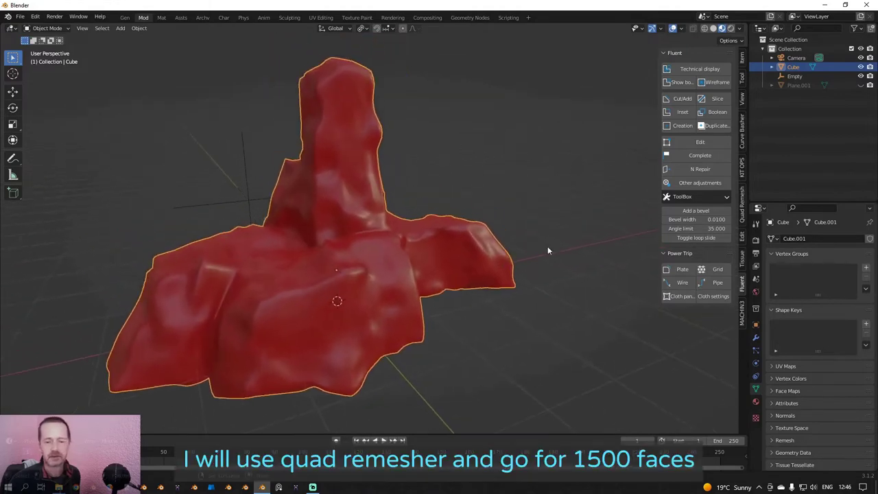
{"action": "left_click", "coordinate": [742, 209]}
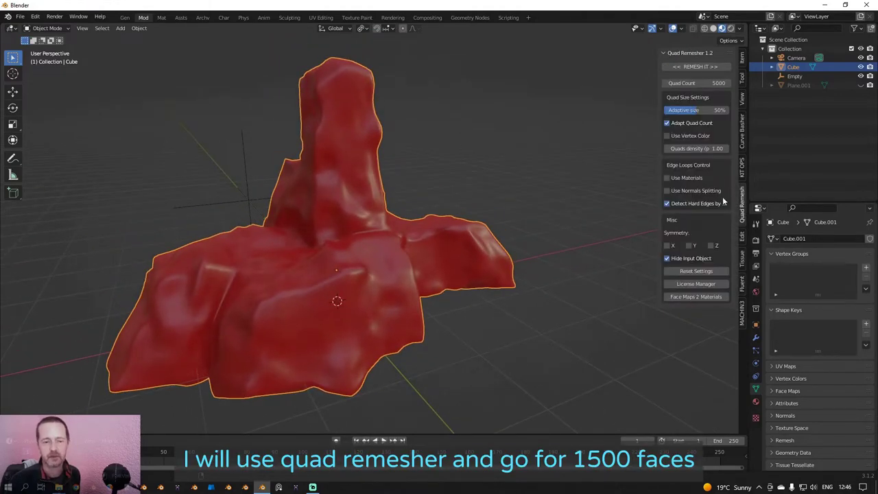
{"action": "left_click", "coordinate": [707, 82]}
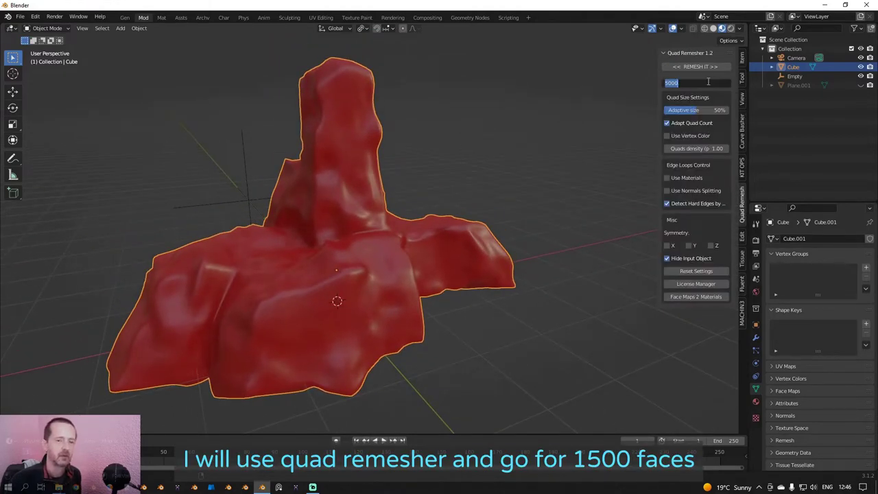
{"action": "type", "text": "1500"}
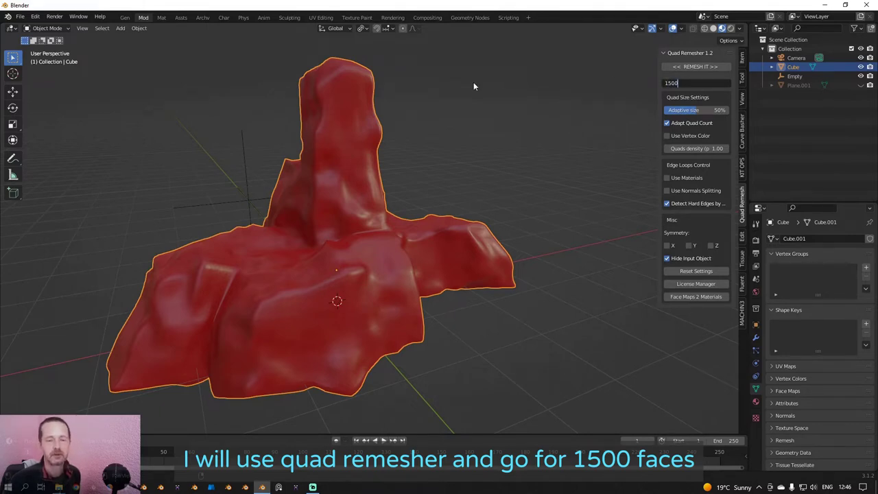
{"action": "key", "text": "Return"}
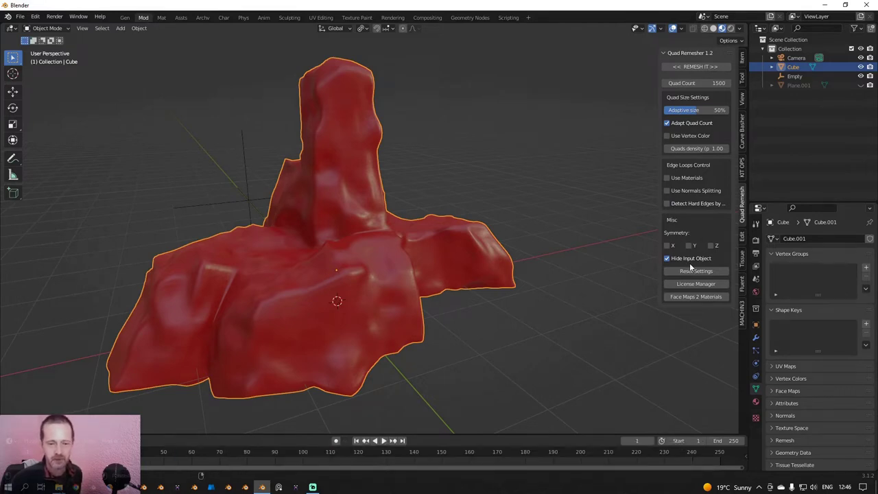
{"action": "middle_click_drag", "start_coordinate": [525, 217], "coordinate": [497, 216]}
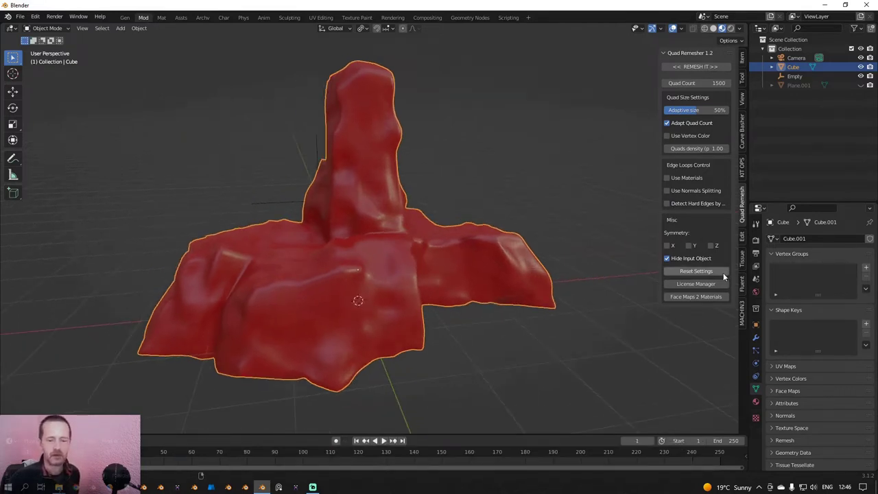
{"action": "left_click", "coordinate": [702, 66]}
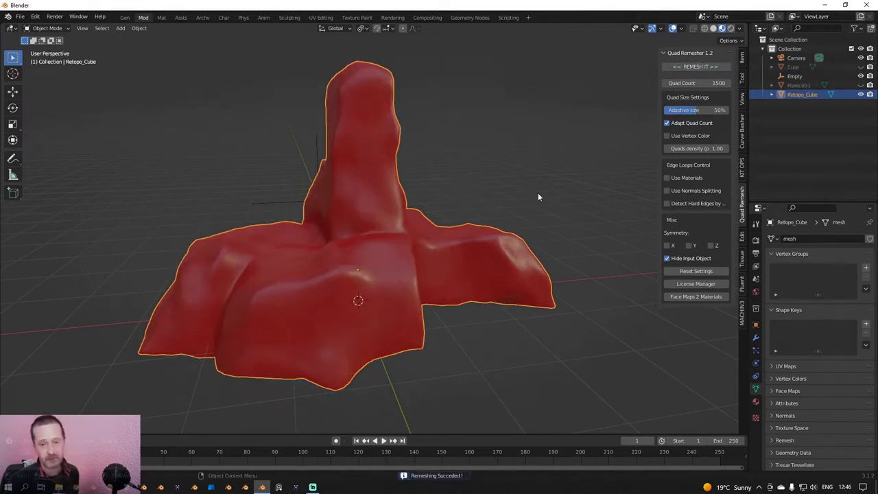
Rename the remeshed stone object to Low.
{"action": "double_click", "coordinate": [801, 95]}
{"action": "type", "text": "Low"}
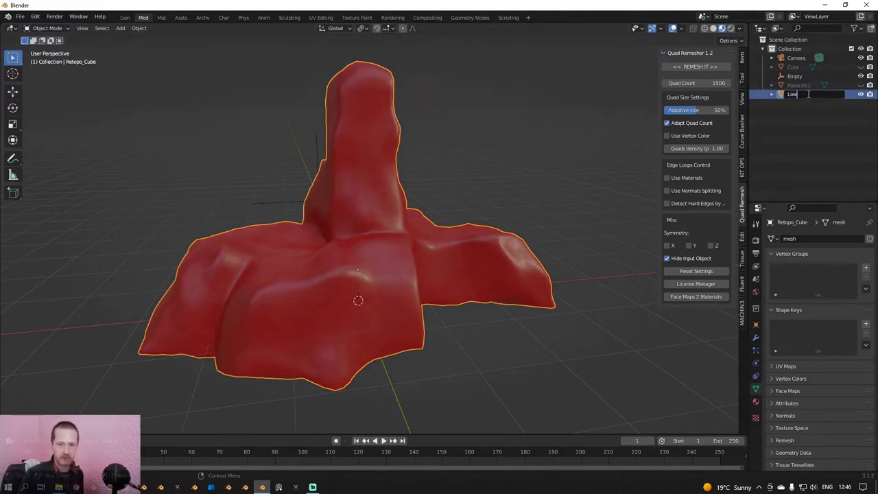
{"action": "key", "text": "Return"}
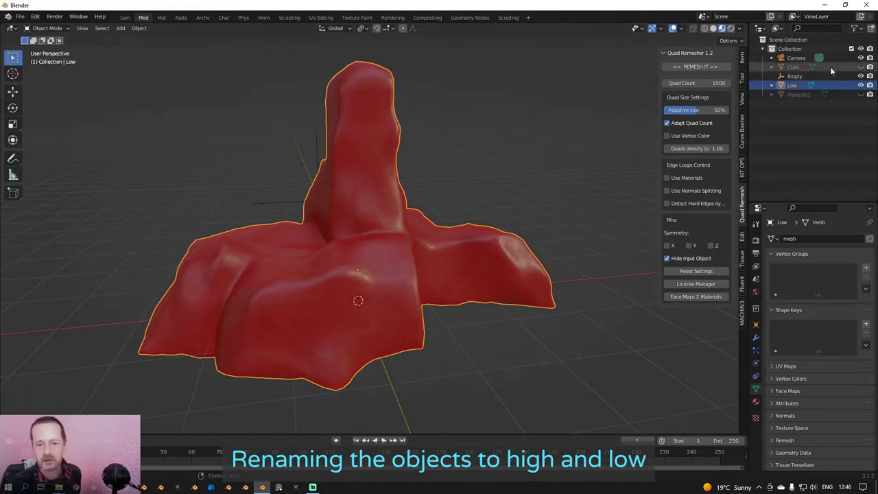
Unhide the original stone object Cube, rename it to Hi, and deselect it.
{"action": "left_click", "coordinate": [862, 67]}
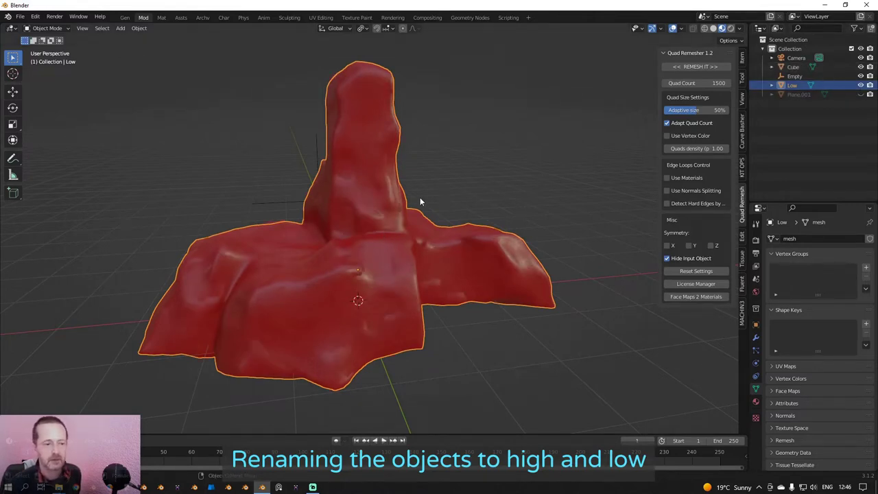
{"action": "left_click", "coordinate": [391, 201]}
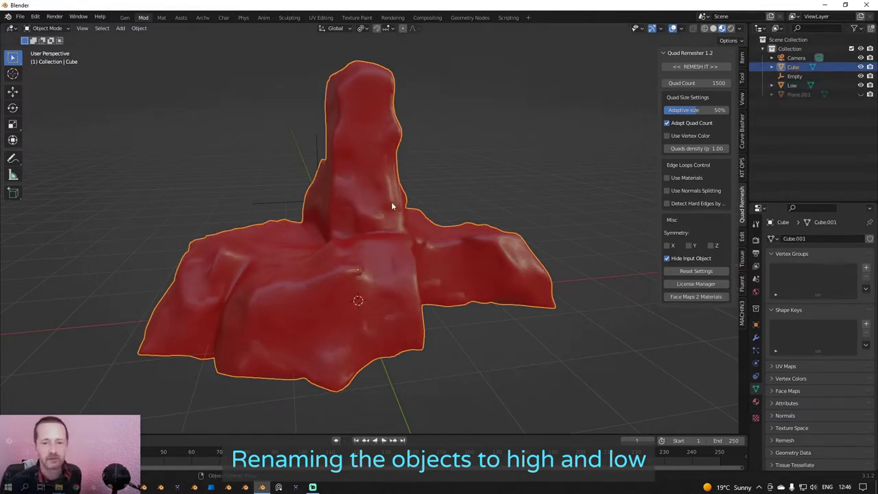
{"action": "double_click", "coordinate": [792, 66]}
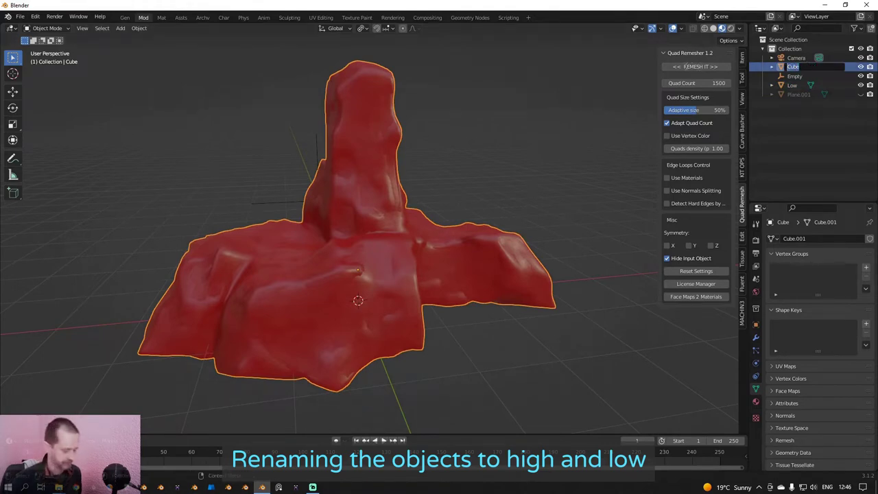
{"action": "type", "text": "Hi"}
{"action": "key", "text": "Return"}
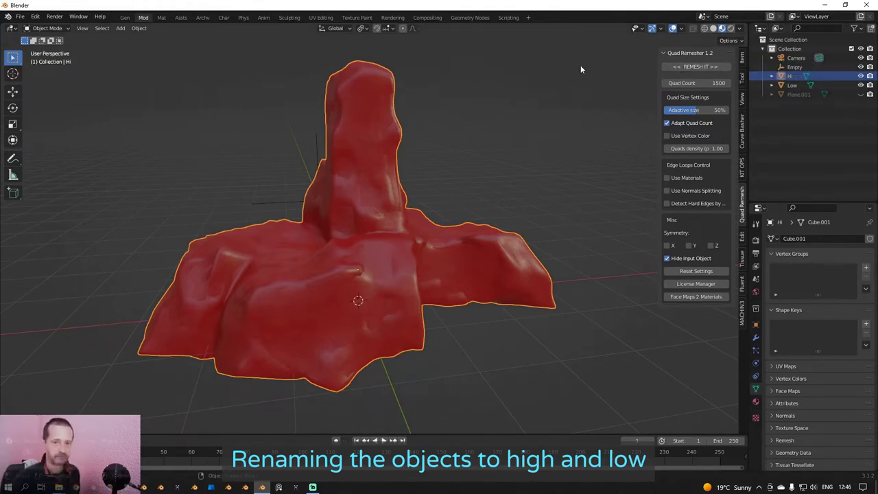
{"action": "left_click", "coordinate": [425, 139]}
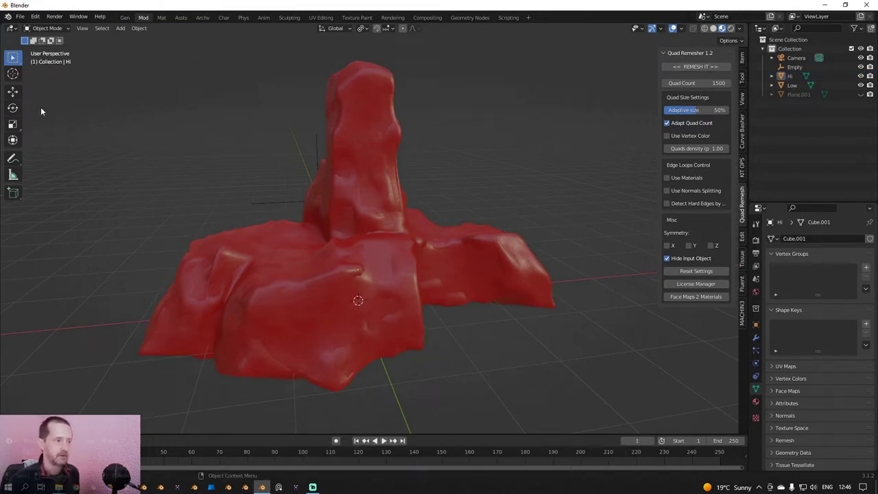
Start saving the file under a new name and create a folder BL_Asset_23 inside BL_Asset_Pack_01.
{"action": "left_click", "coordinate": [20, 17]}
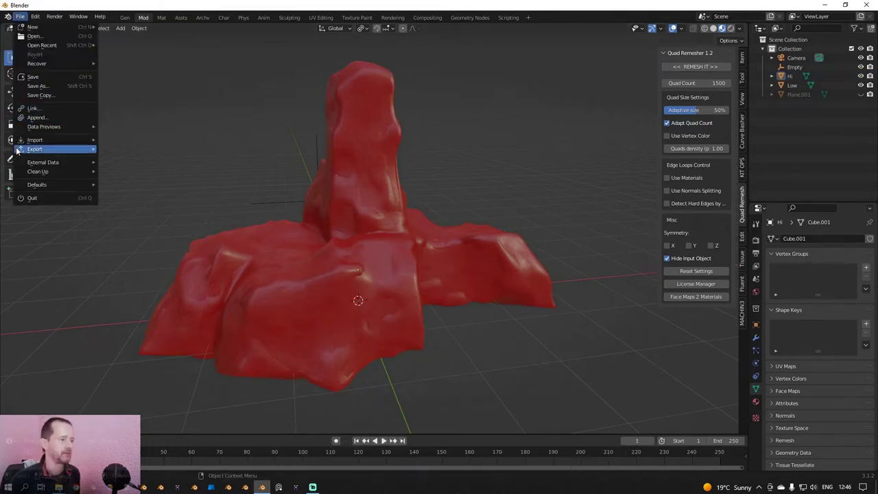
{"action": "left_click", "coordinate": [43, 88]}
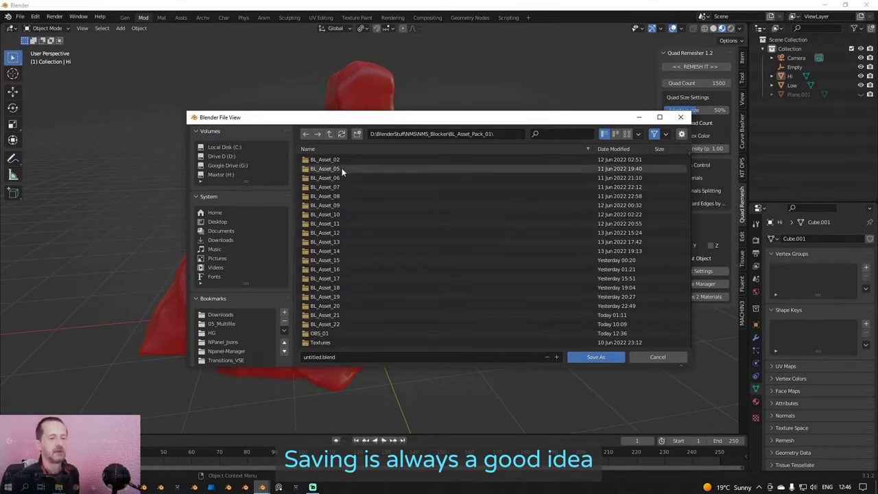
{"action": "left_click", "coordinate": [356, 134]}
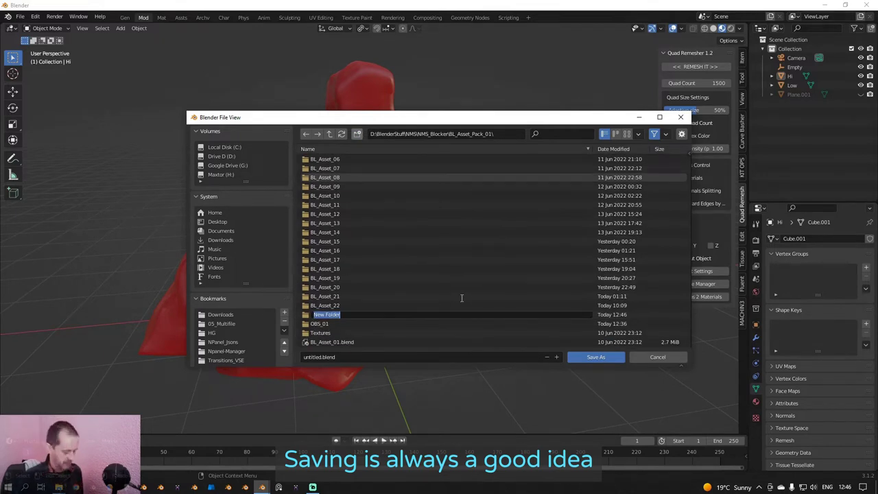
{"action": "type", "text": "BL_Asset_23"}
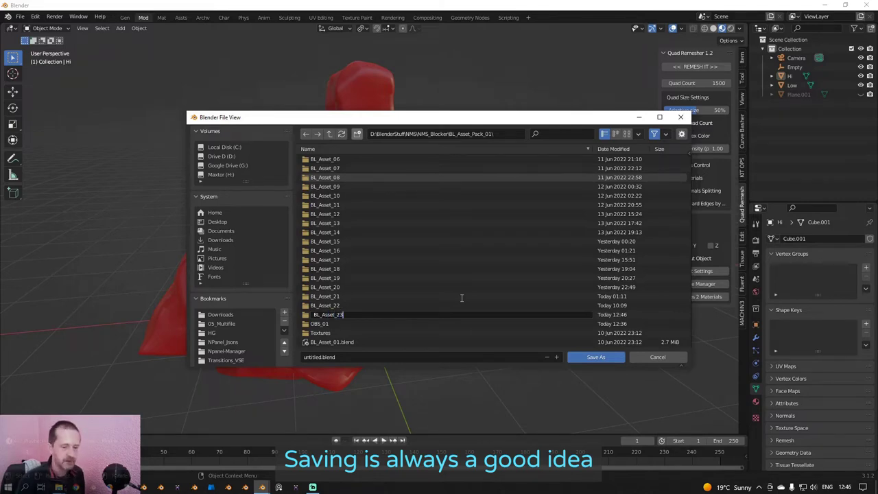
{"action": "key", "text": "Return"}
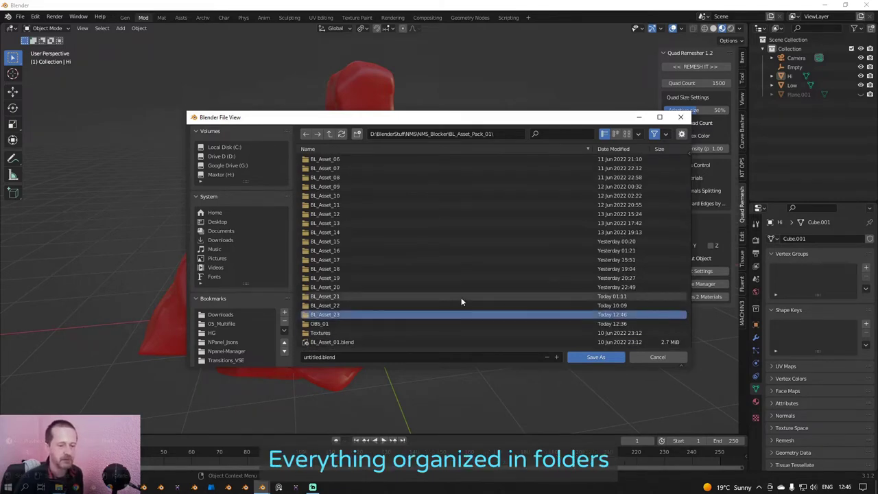
Save the scene in the BL_Asset_23 folder as BL_aaset_23.blend.
{"action": "double_click", "coordinate": [366, 313]}
{"action": "double_click", "coordinate": [319, 356]}
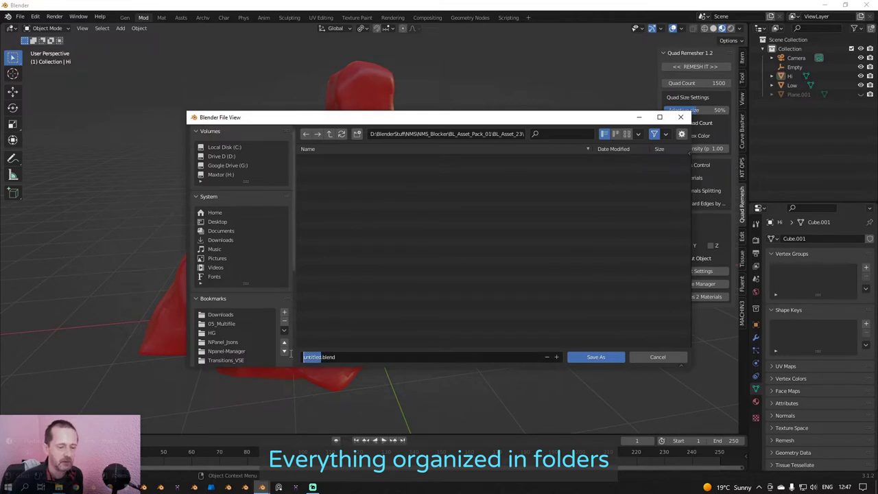
{"action": "type", "text": "BL"}
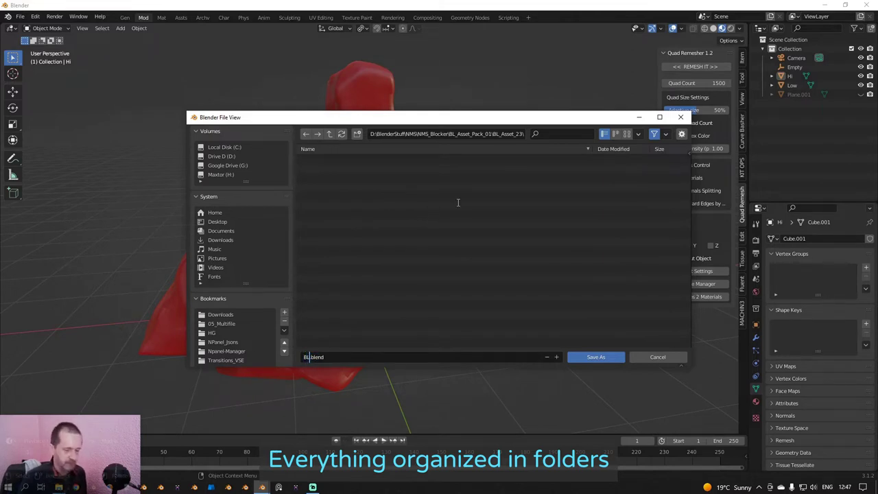
{"action": "type", "text": "_aase"}
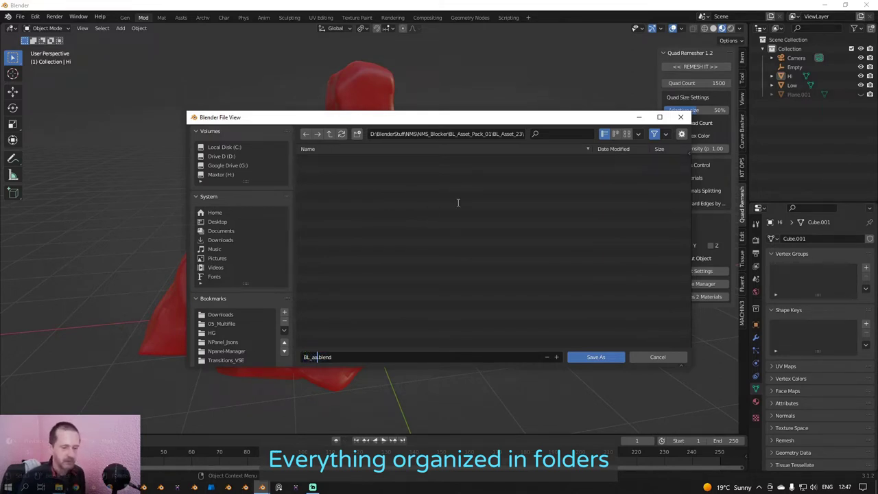
{"action": "type", "text": "t_23"}
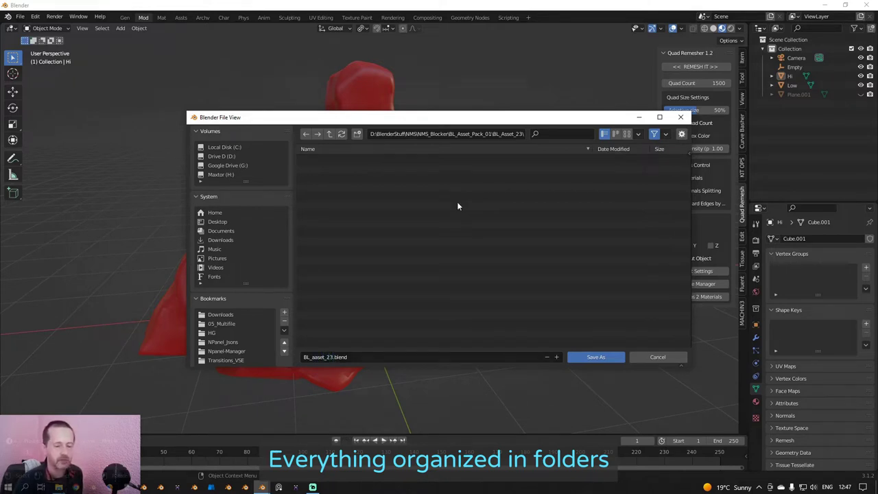
{"action": "left_click", "coordinate": [595, 356]}
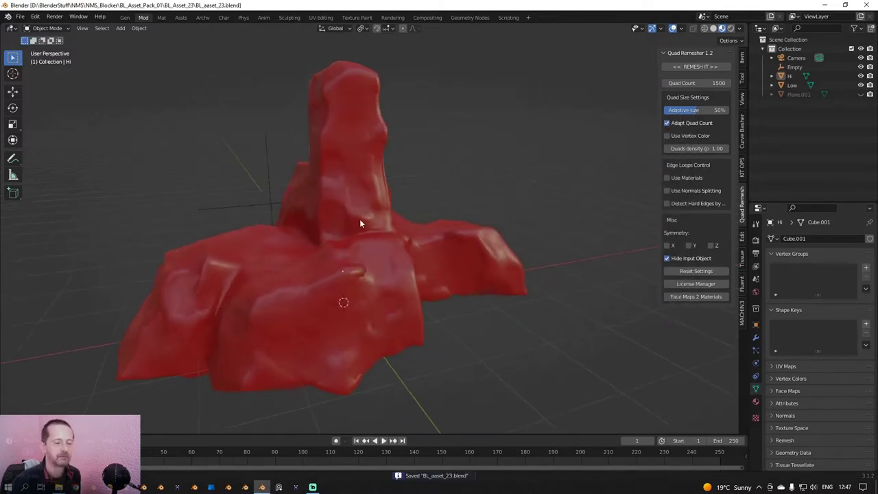
Hide the Hi object and show the wireframe overlay on the Low stone to inspect its mesh density.
{"action": "scroll", "coordinate": [359, 227], "scroll_direction": "down", "scroll_amount": 2}
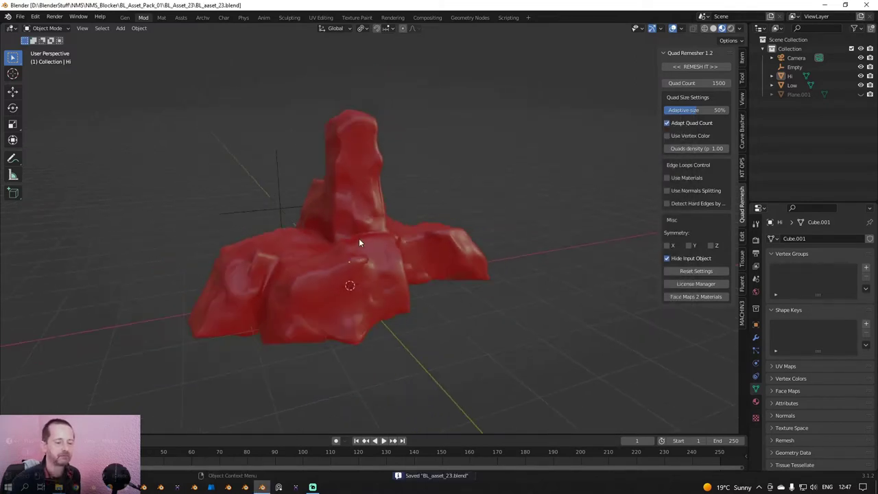
{"action": "left_click", "coordinate": [860, 77]}
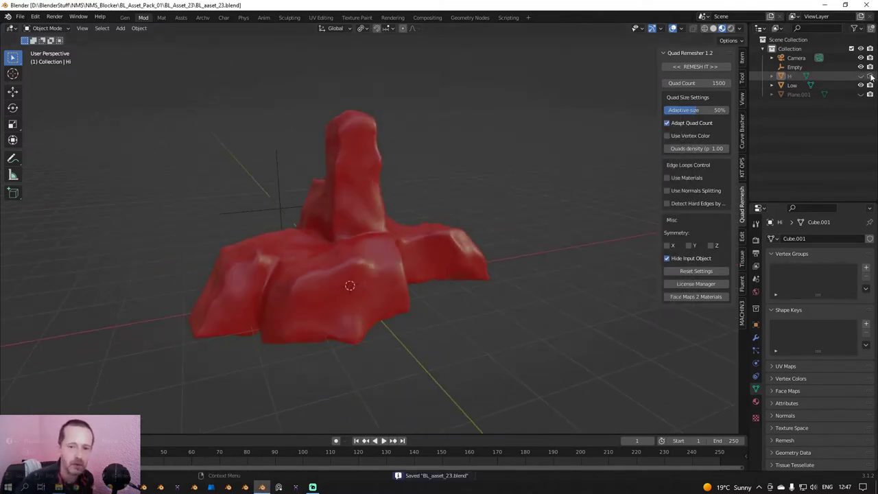
{"action": "left_click", "coordinate": [373, 279]}
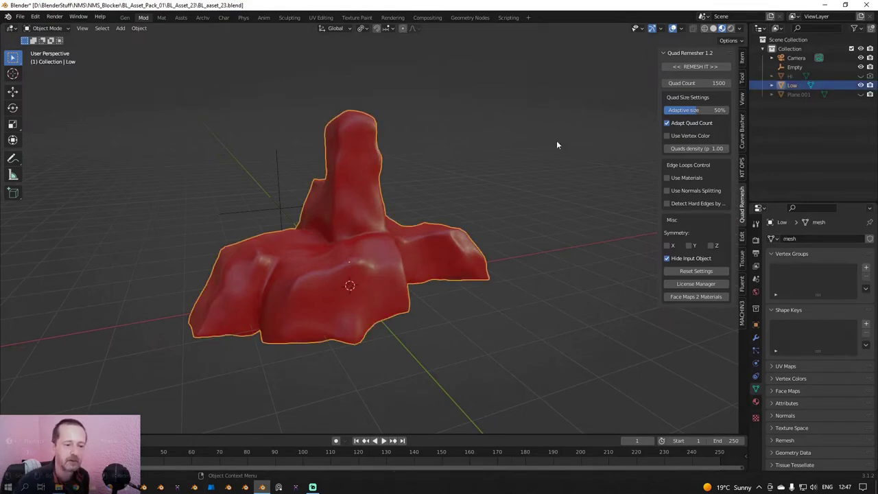
{"action": "left_click", "coordinate": [682, 28]}
{"action": "left_click", "coordinate": [623, 192]}
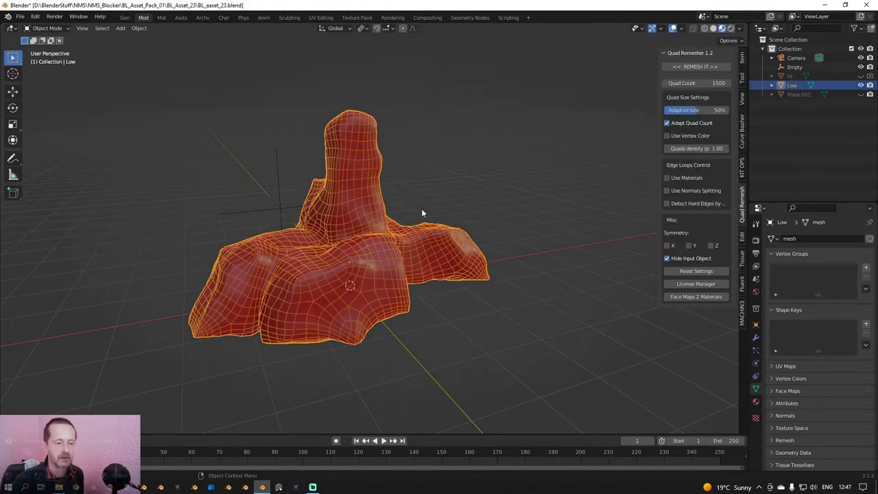
{"action": "scroll", "coordinate": [421, 209], "scroll_direction": "up", "scroll_amount": 2}
{"action": "middle_click_drag", "start_coordinate": [432, 209], "coordinate": [665, 118]}
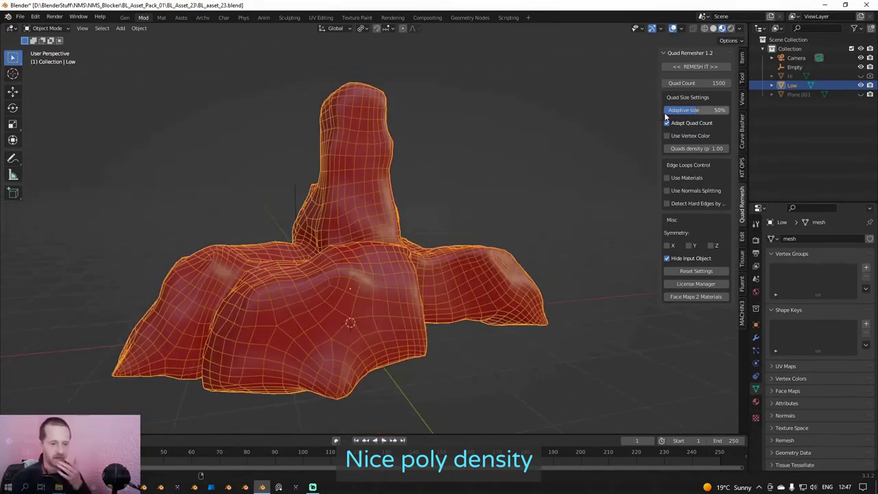
Unwrap the whole mesh of the Low stone with Smart UV Project at a 66° angle limit and zero island margin.
{"action": "key", "text": "Tab"}
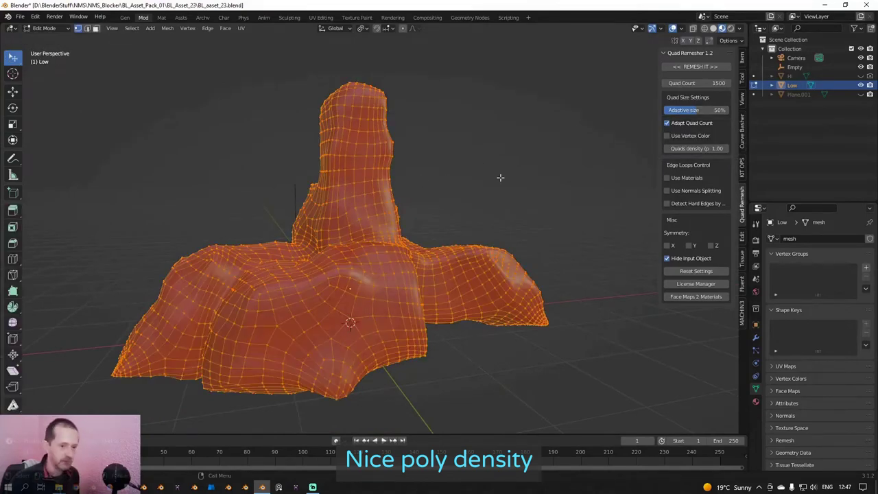
{"action": "key", "text": "u"}
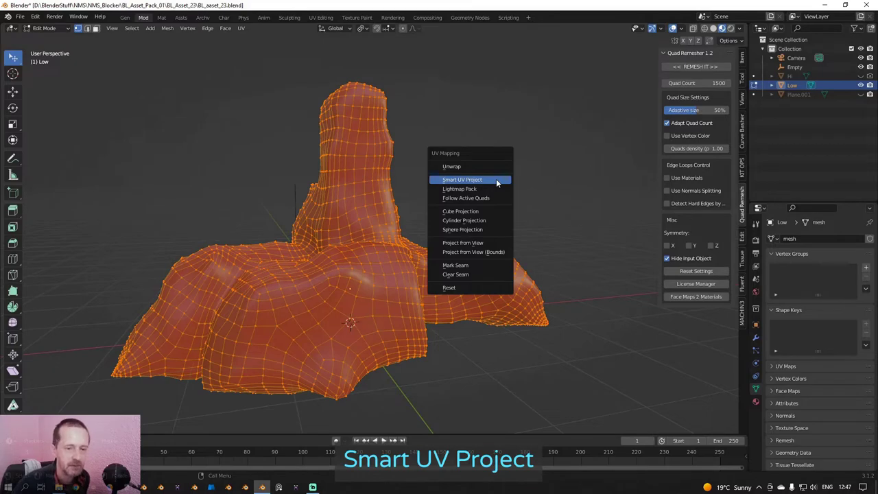
{"action": "left_click", "coordinate": [498, 183]}
{"action": "left_click", "coordinate": [506, 252]}
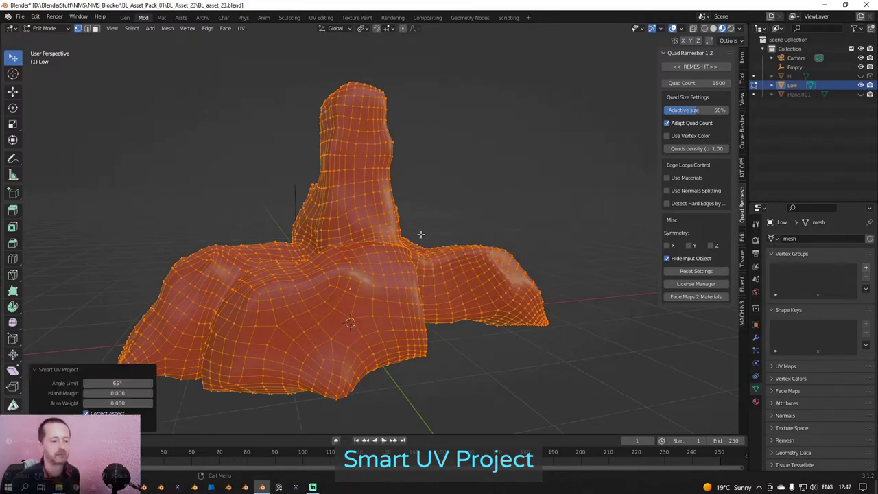
Open the UV Editing workspace with the Low stone in Edit Mode and bring its UV islands into view.
{"action": "key", "text": "Tab"}
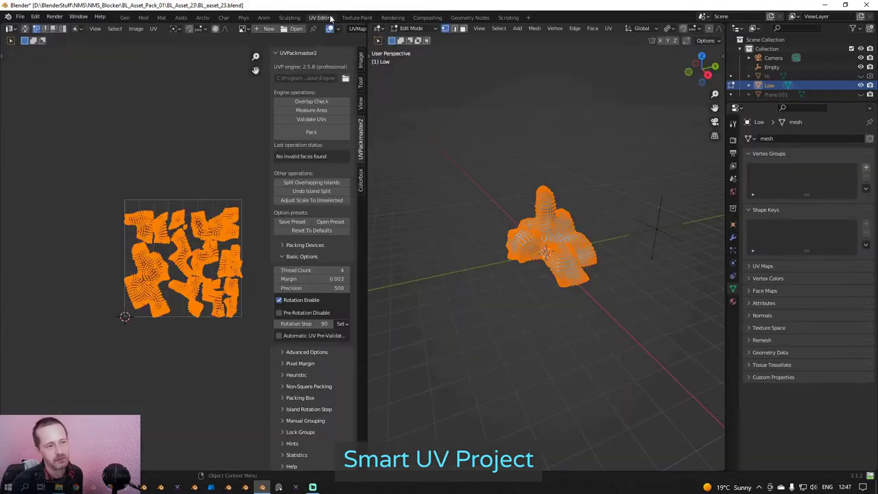
{"action": "left_click", "coordinate": [320, 18]}
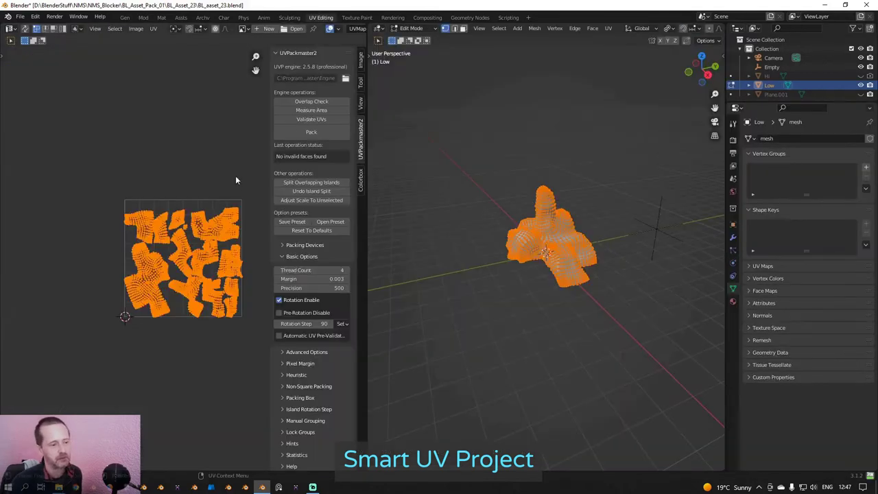
{"action": "middle_click_drag", "start_coordinate": [229, 193], "coordinate": [197, 185]}
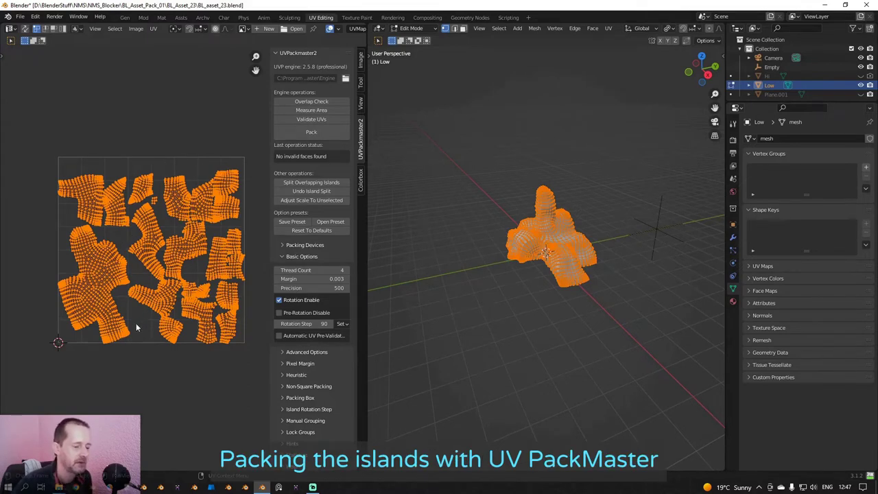
Enable heuristic packing in the UVPackmaster2 options for the Low stone's UV islands.
{"action": "middle_click_drag", "start_coordinate": [174, 289], "coordinate": [173, 289], "text": "shift"}
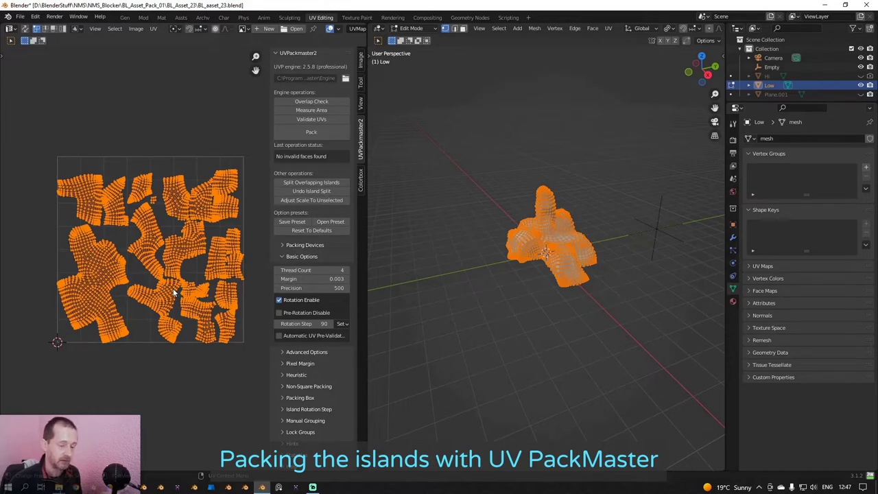
{"action": "scroll", "coordinate": [173, 288], "scroll_direction": "up", "scroll_amount": 2}
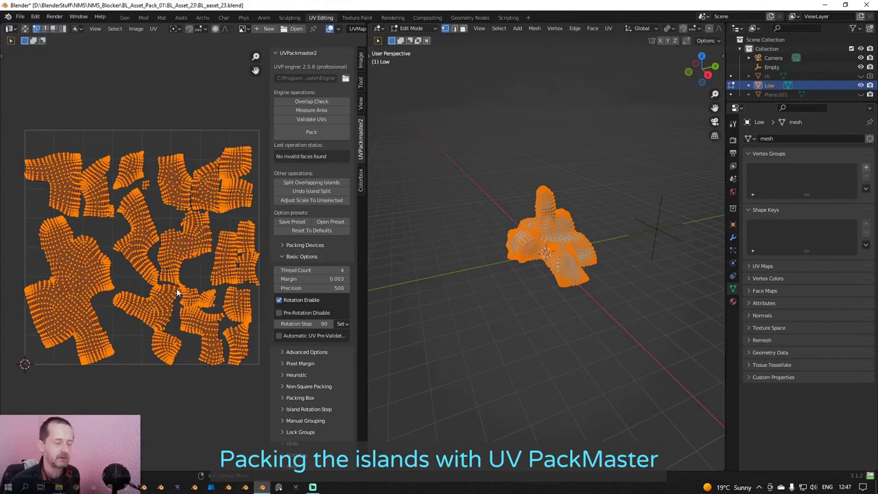
{"action": "left_click", "coordinate": [283, 376]}
{"action": "left_click", "coordinate": [279, 391]}
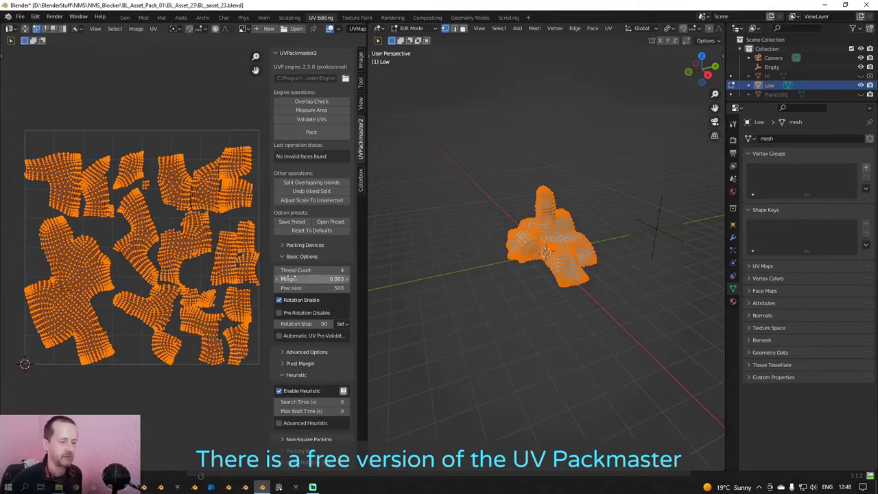
Turn off Use All Devices in the packing device options, pack the UV islands and apply the result.
{"action": "left_click", "coordinate": [282, 246]}
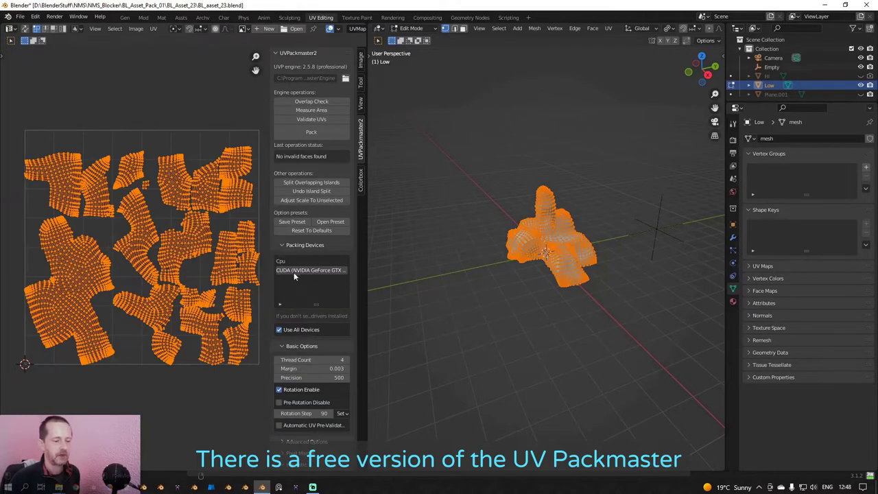
{"action": "left_click", "coordinate": [279, 330]}
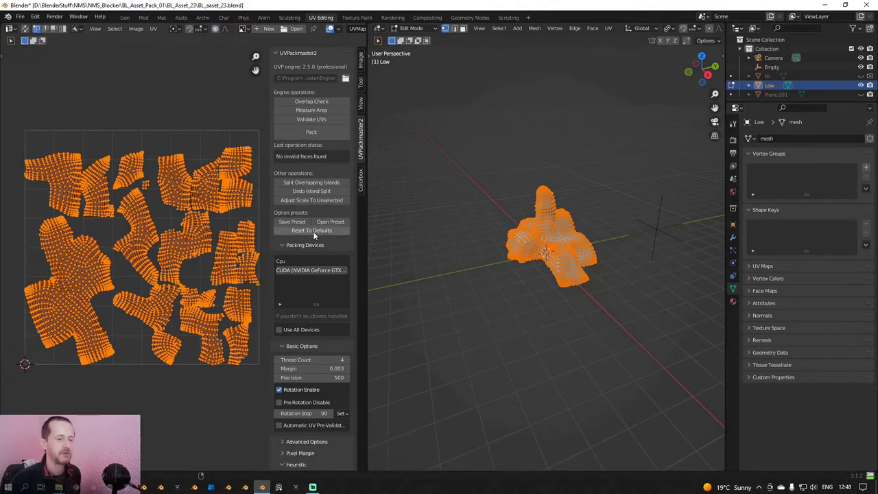
{"action": "left_click", "coordinate": [312, 131]}
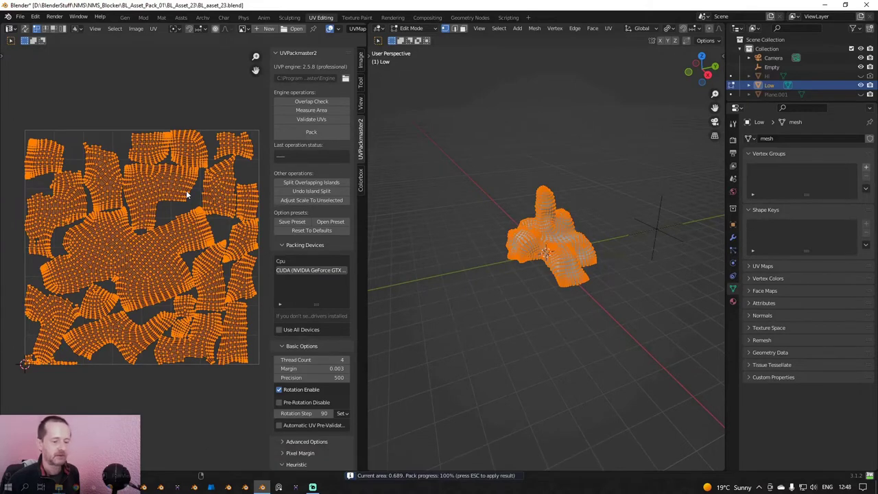
{"action": "key", "text": "Escape"}
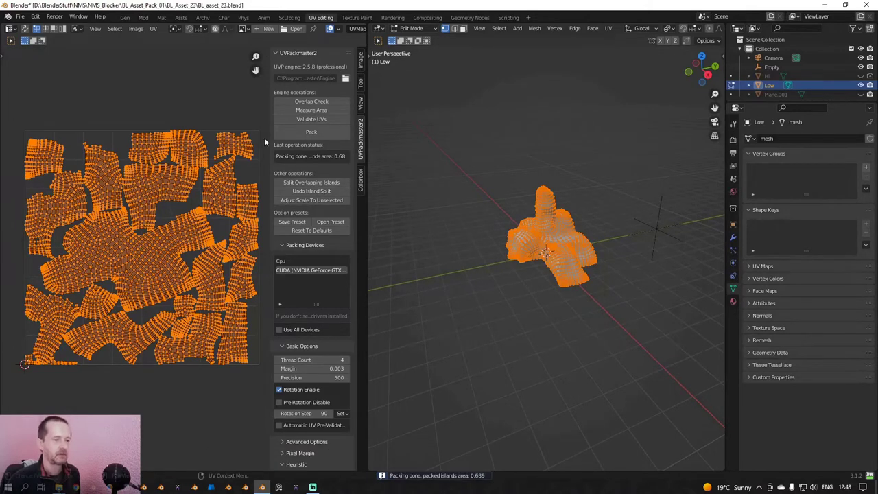
Validate the packed UVs with UVPackmaster2 and examine the faces within the islands up close.
{"action": "left_click", "coordinate": [316, 120]}
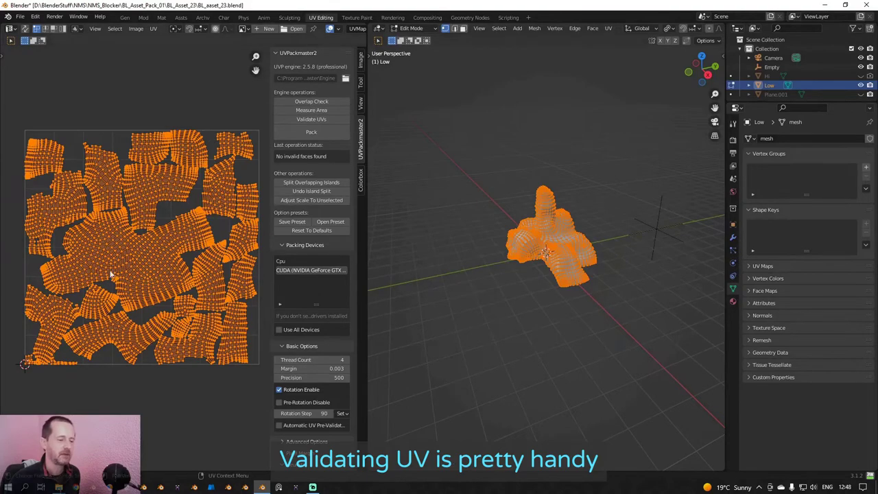
{"action": "scroll", "coordinate": [122, 245], "scroll_direction": "up", "scroll_amount": 3}
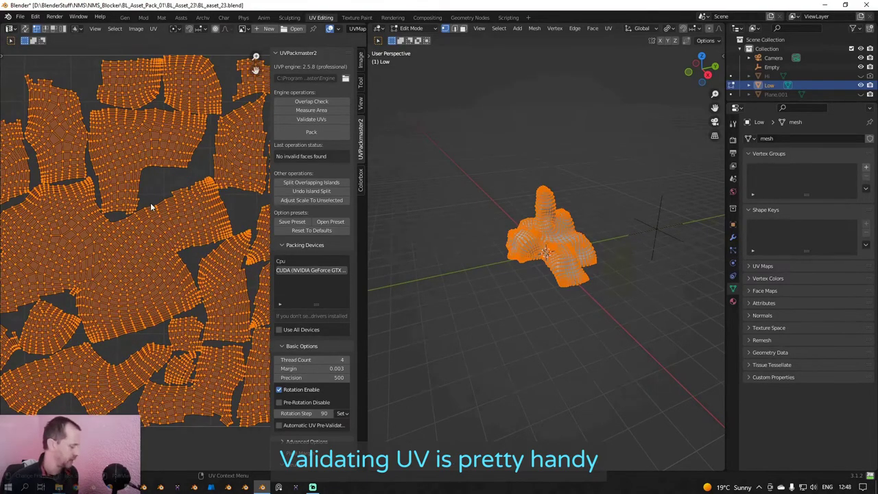
{"action": "scroll", "coordinate": [133, 211], "scroll_direction": "up", "scroll_amount": 4}
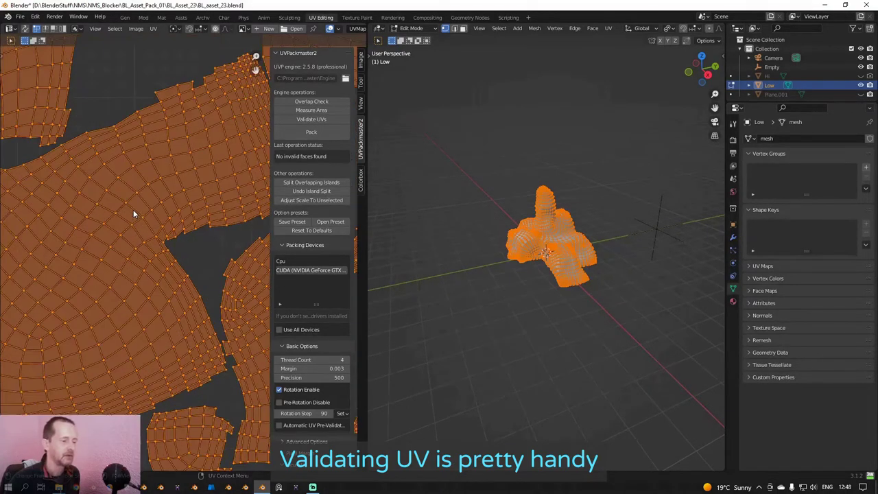
{"action": "scroll", "coordinate": [164, 222], "scroll_direction": "up", "scroll_amount": 2}
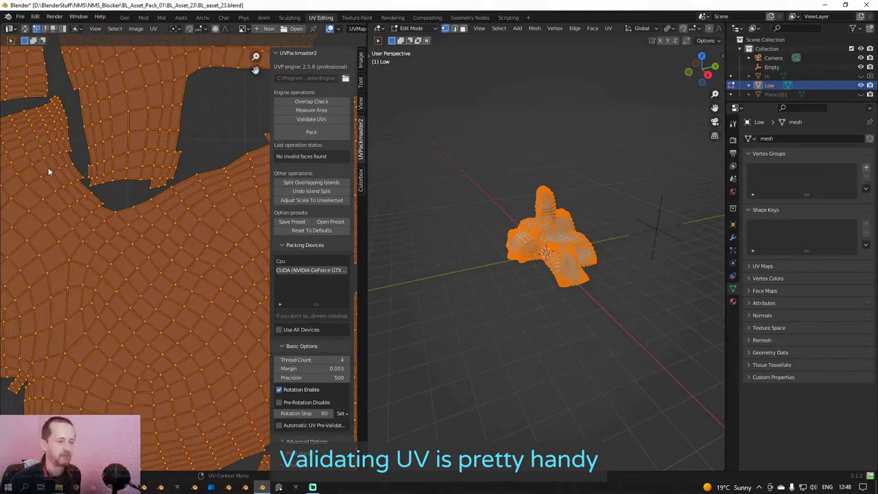
{"action": "left_click", "coordinate": [308, 120]}
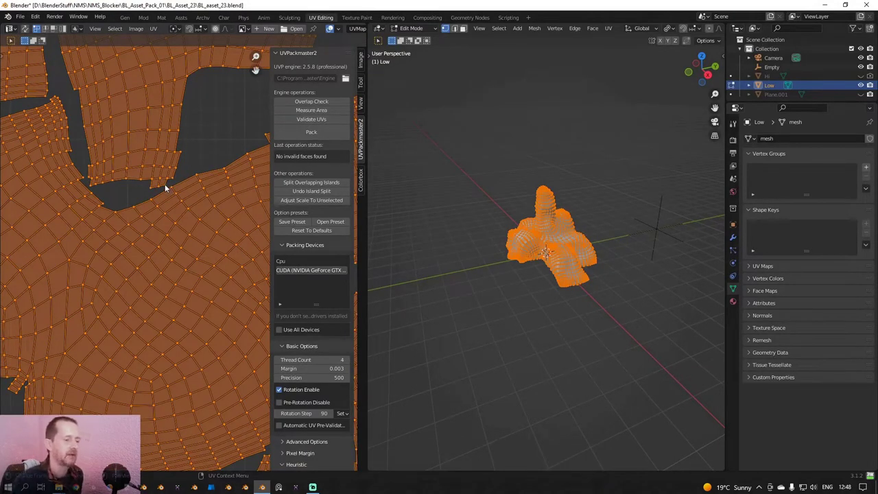
Move a single corner UV vertex on the lower edge of the island just above the large central island.
{"action": "left_click", "coordinate": [165, 184]}
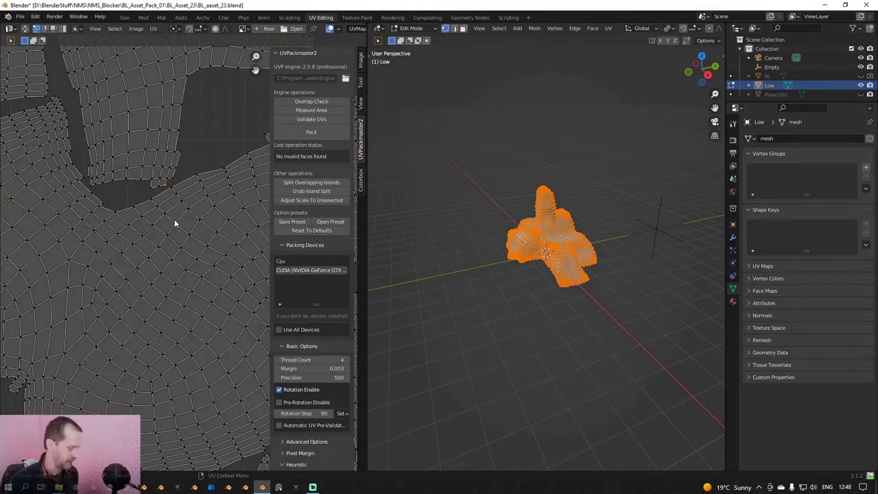
{"action": "key", "text": "g"}
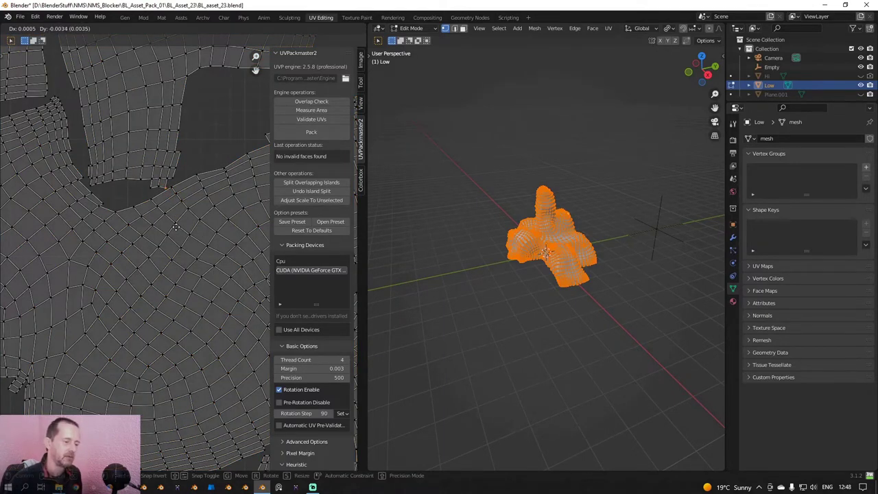
{"action": "left_click", "coordinate": [176, 218]}
{"action": "scroll", "coordinate": [150, 140], "scroll_direction": "down", "scroll_amount": 4}
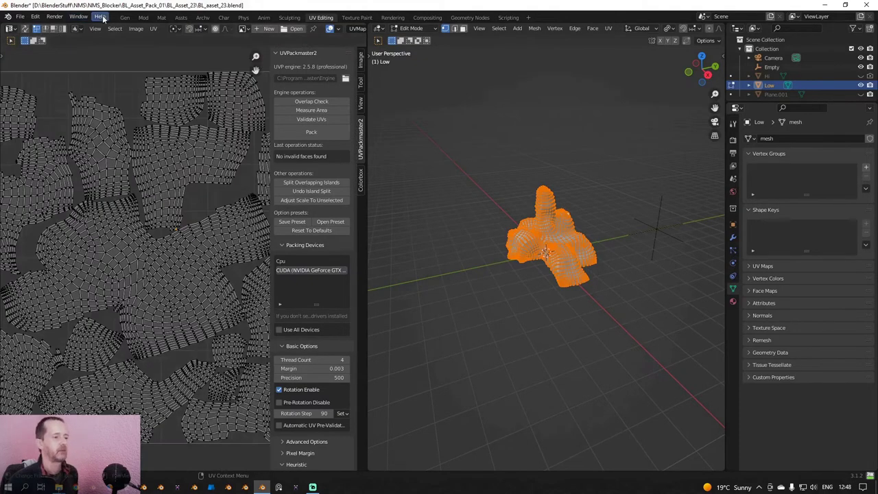
Open the Mat workspace and delete the VarShad and AlbedoVariation nodes from the Low stone's Surface_red material.
{"action": "left_click", "coordinate": [163, 19]}
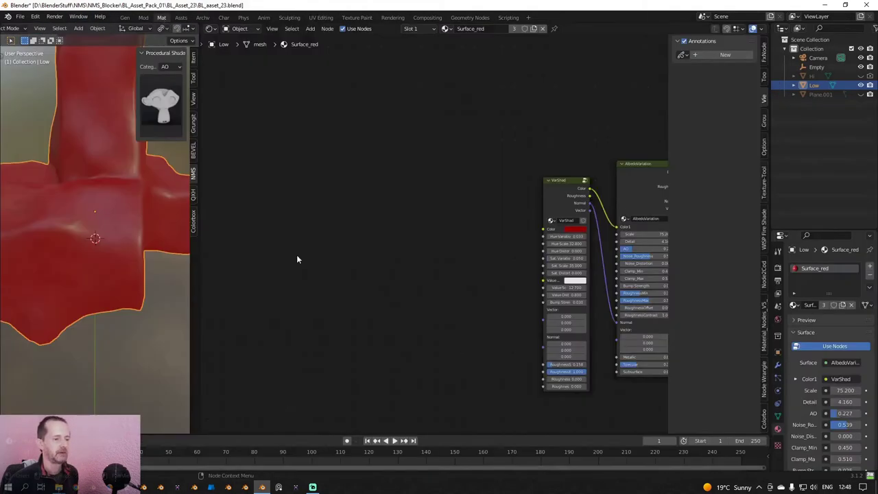
{"action": "scroll", "coordinate": [106, 245], "scroll_direction": "down", "scroll_amount": 2}
{"action": "middle_click_drag", "start_coordinate": [105, 246], "coordinate": [142, 248]}
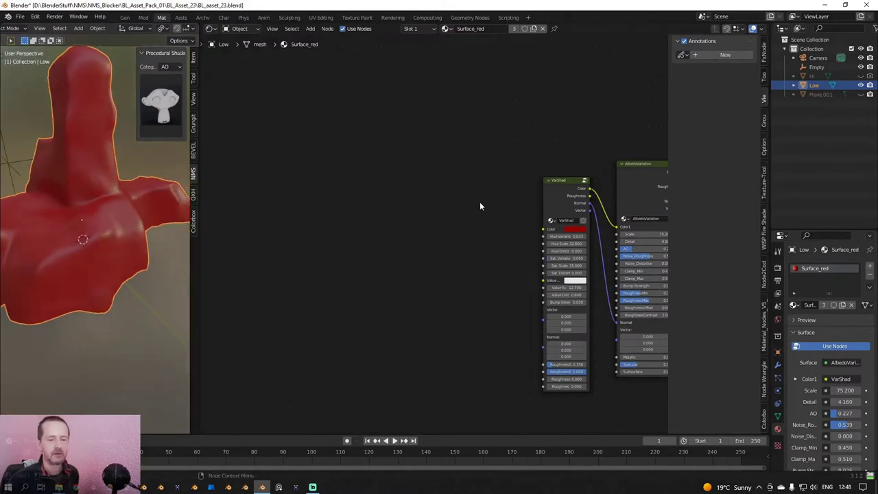
{"action": "middle_click_drag", "start_coordinate": [479, 202], "coordinate": [292, 165]}
{"action": "left_click", "coordinate": [367, 138]}
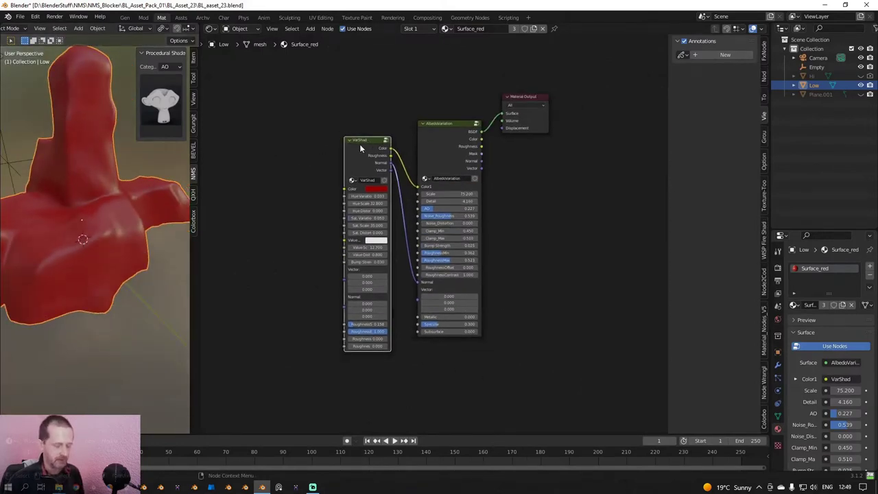
{"action": "key", "text": "x"}
{"action": "left_click", "coordinate": [431, 125]}
{"action": "key", "text": "x"}
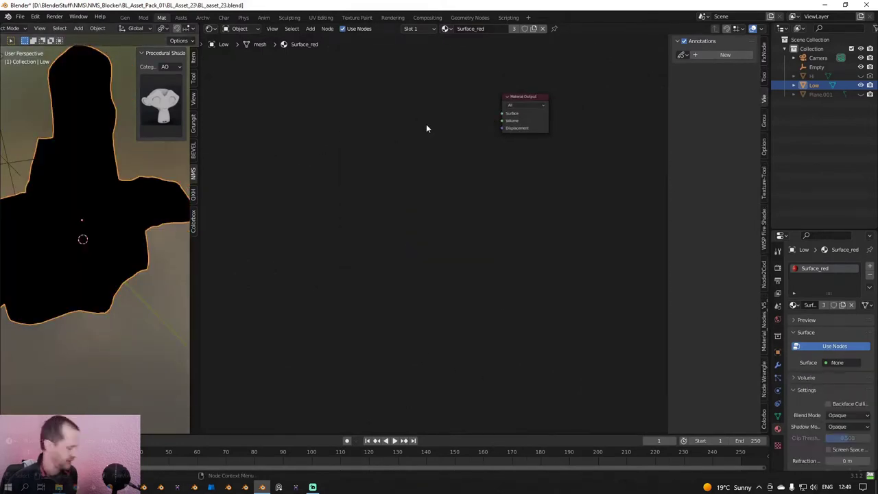
Add a Principled BSDF shader and connect its BSDF output to the Material Output's Surface input.
{"action": "key", "text": "shift+a"}
{"action": "mouse_move", "coordinate": [417, 156]}
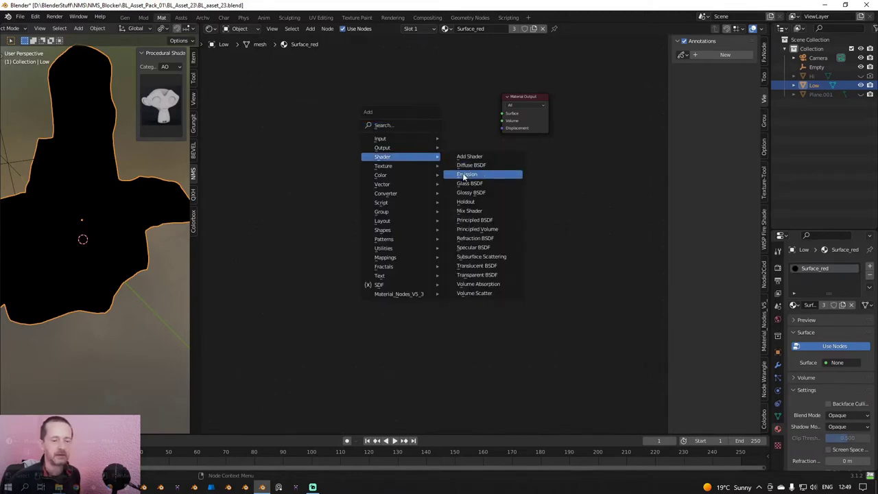
{"action": "left_click", "coordinate": [477, 220]}
{"action": "left_click", "coordinate": [423, 121]}
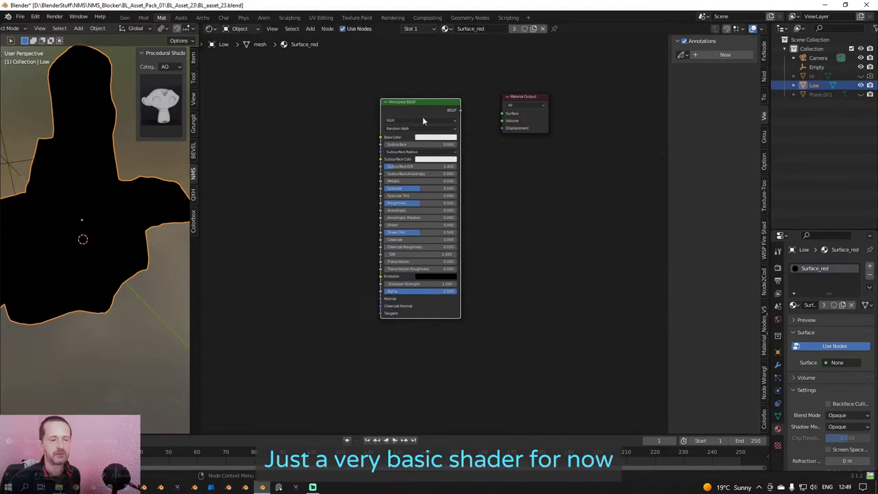
{"action": "left_click_drag", "start_coordinate": [424, 121], "coordinate": [556, 138]}
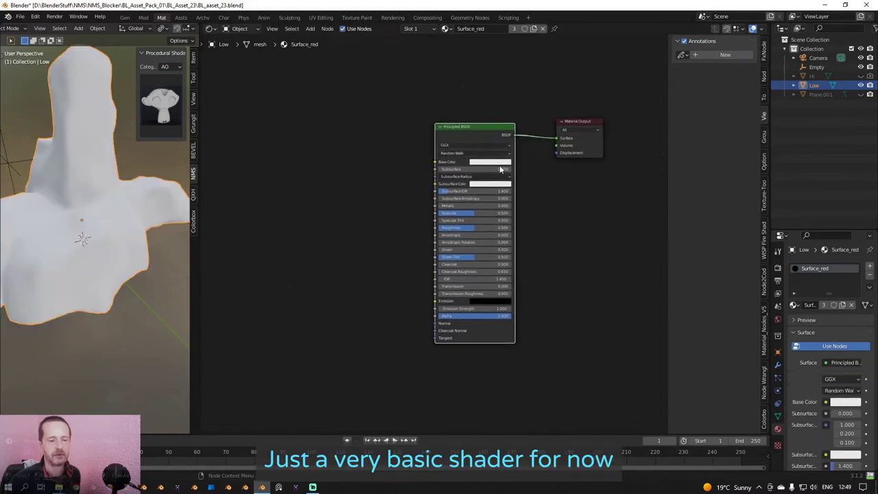
Set the Principled BSDF's base color to a dark, muted brown and check it on the stone.
{"action": "left_click", "coordinate": [490, 163]}
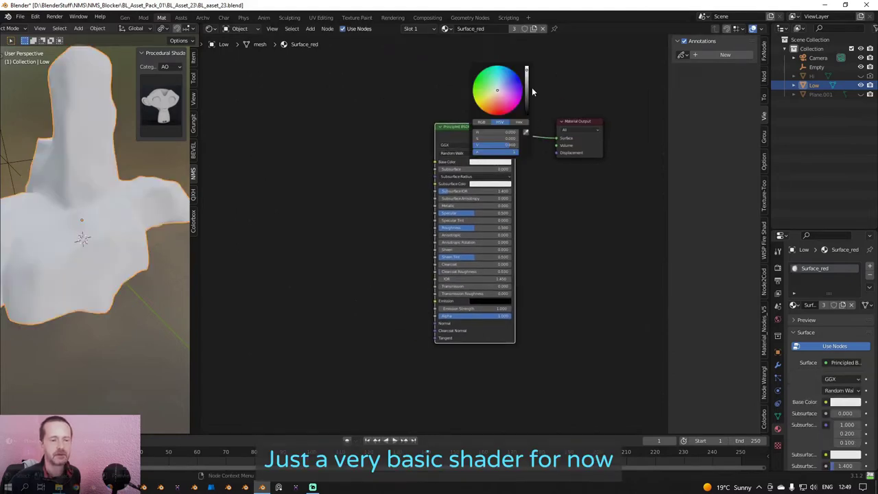
{"action": "left_click_drag", "start_coordinate": [527, 88], "coordinate": [489, 99]}
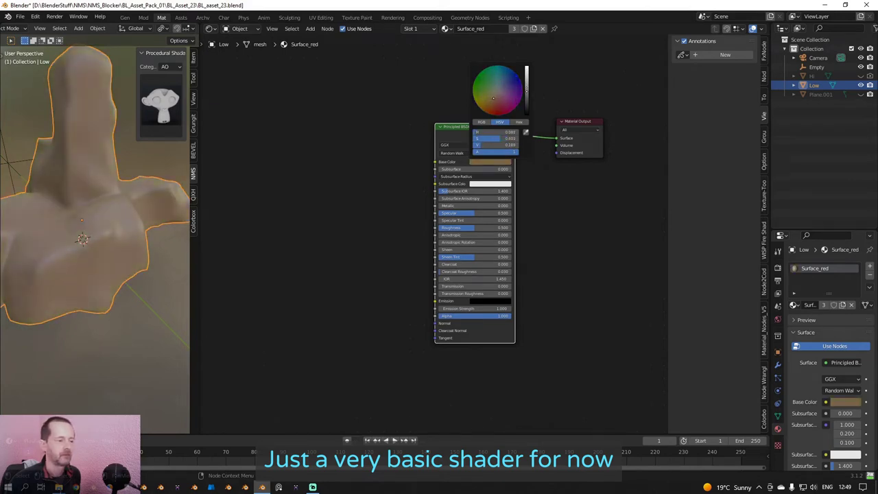
{"action": "middle_click_drag", "start_coordinate": [93, 265], "coordinate": [198, 276]}
Add an Image Texture node in the empty area before the Principled BSDF.
{"action": "middle_click_drag", "start_coordinate": [325, 258], "coordinate": [468, 251]}
{"action": "key", "text": "shift+a"}
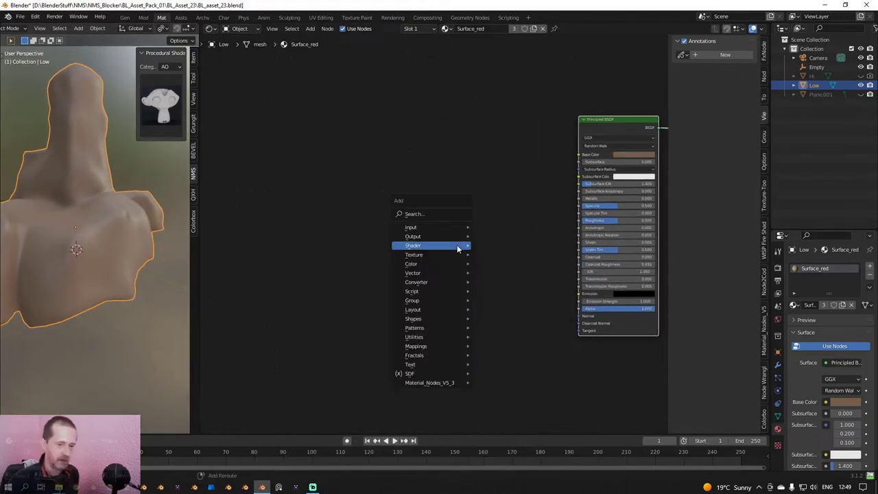
{"action": "left_click", "coordinate": [441, 214]}
{"action": "type", "text": "t"}
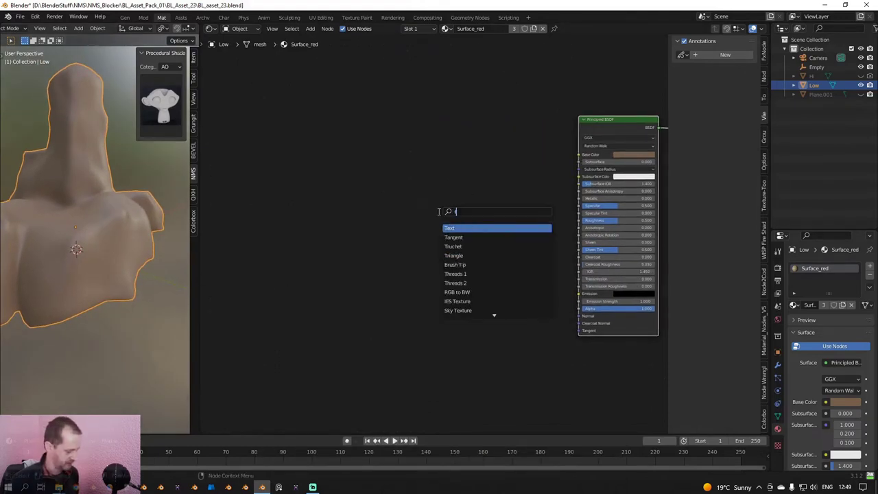
{"action": "key", "text": "BackSpace"}
{"action": "type", "text": "image"}
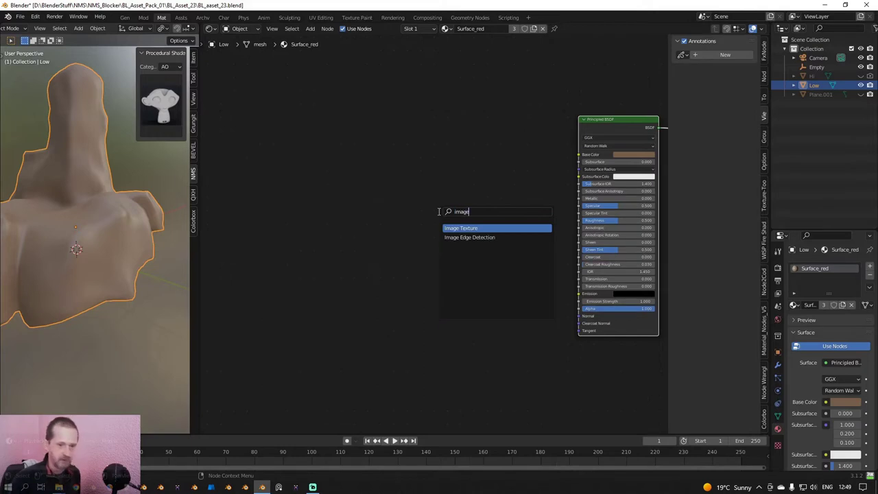
{"action": "left_click", "coordinate": [465, 229]}
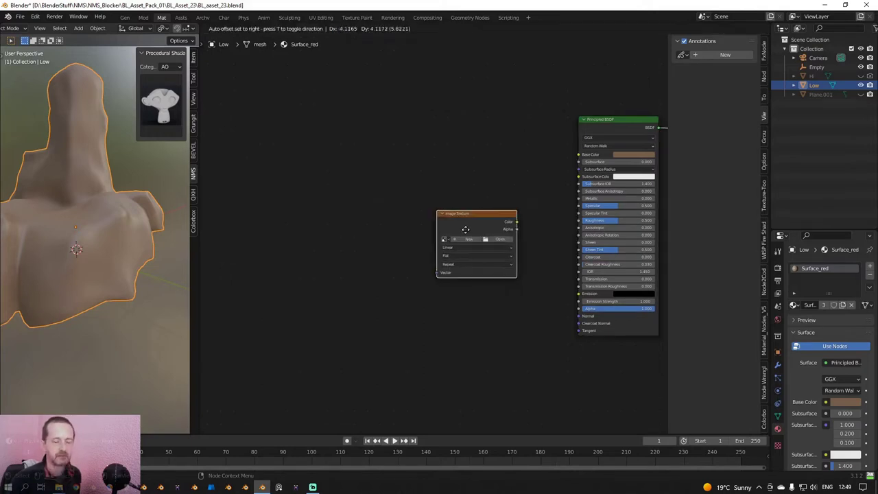
{"action": "left_click", "coordinate": [416, 205]}
Create a new blank image named Normal at 2048 × 2048 px in the Image Texture node.
{"action": "left_click", "coordinate": [410, 215]}
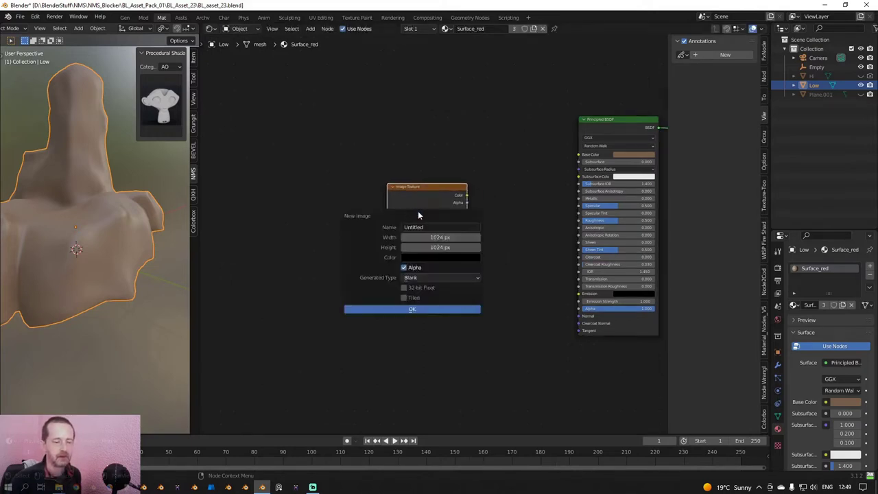
{"action": "type", "text": "Normal"}
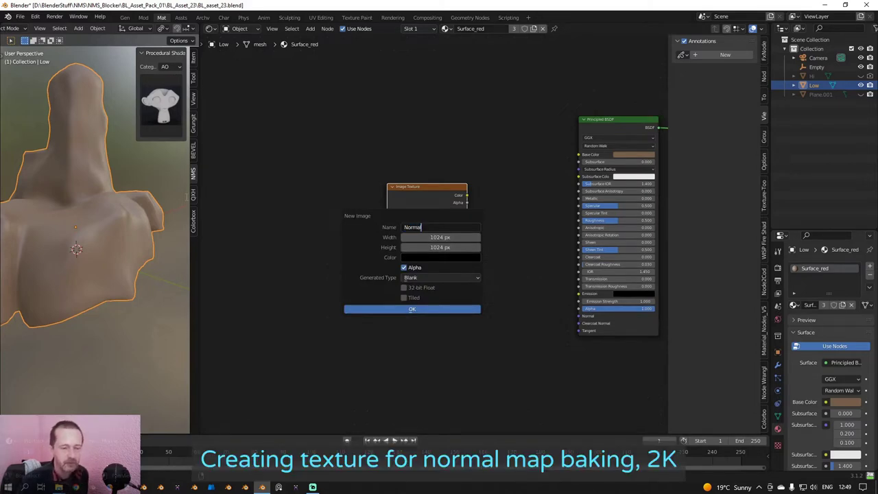
{"action": "key", "text": "Return"}
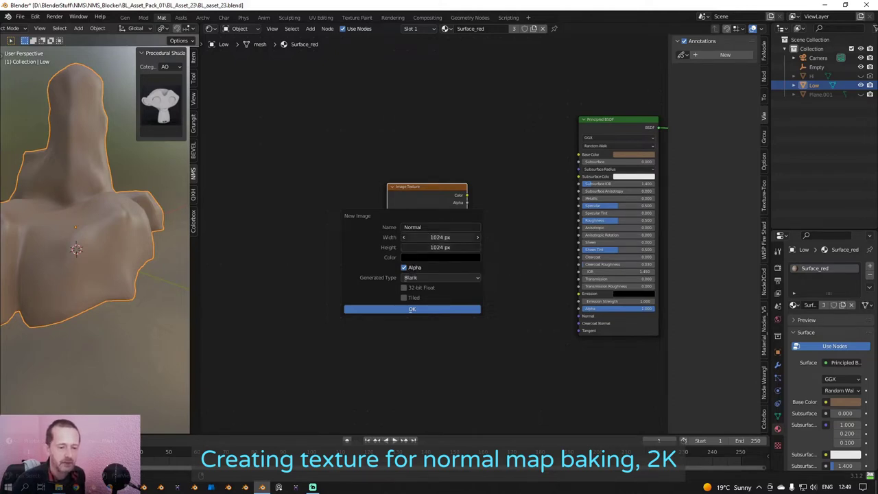
{"action": "left_click", "coordinate": [423, 236]}
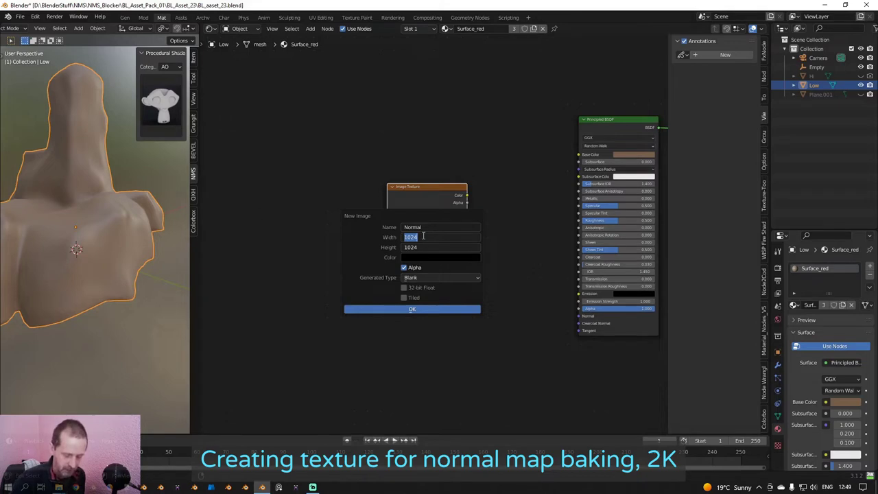
{"action": "type", "text": "20"}
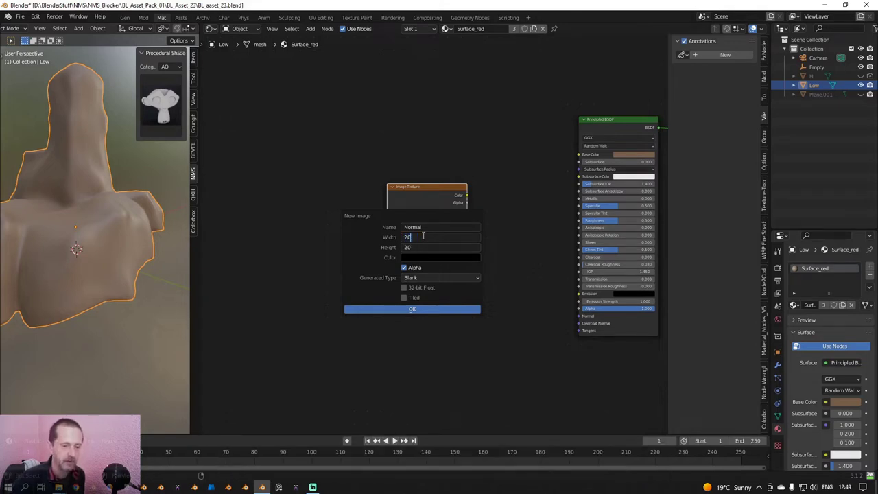
{"action": "type", "text": "48"}
{"action": "key", "text": "Return"}
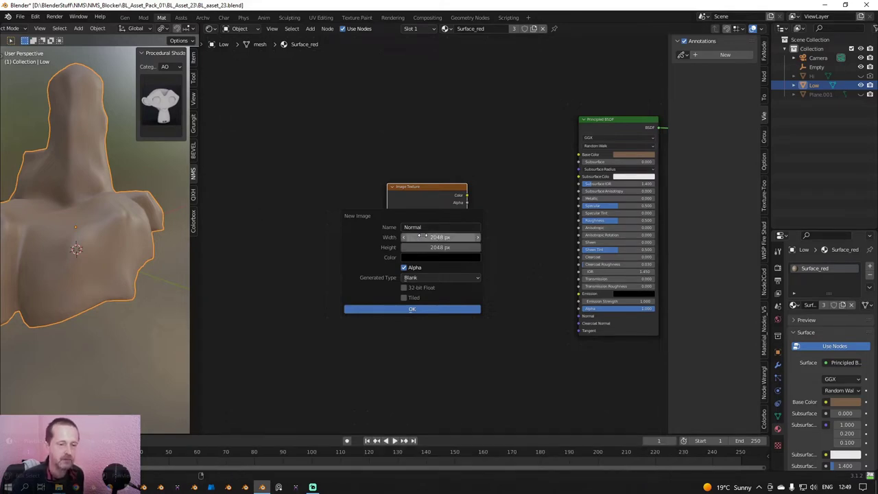
{"action": "left_click", "coordinate": [426, 309]}
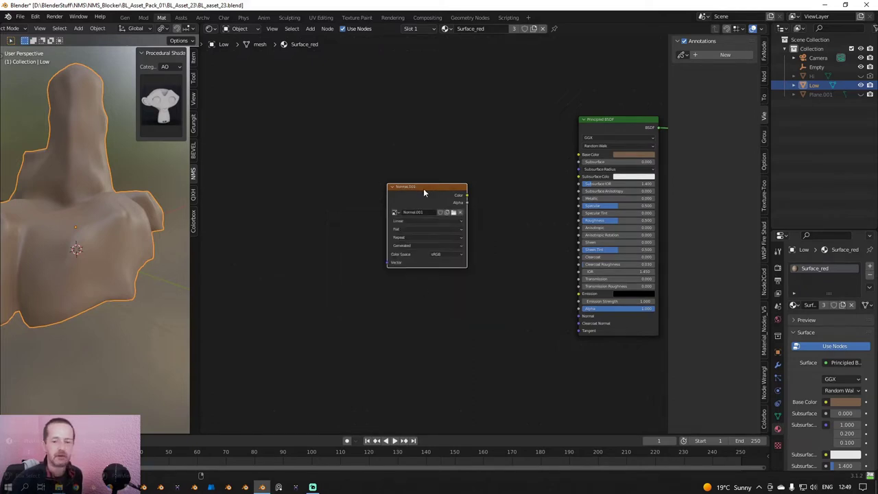
Unhide the high-poly object Hi and select it together with the Low object.
{"action": "middle_click_drag", "start_coordinate": [424, 189], "coordinate": [401, 178]}
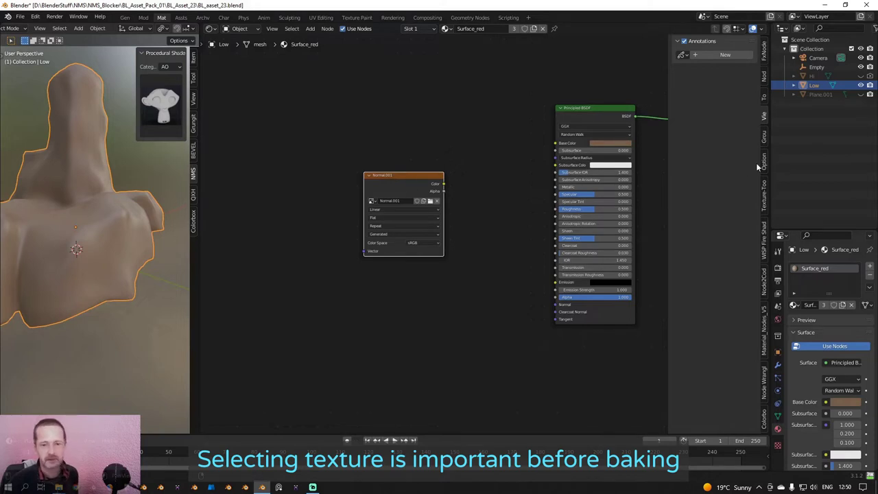
{"action": "left_click", "coordinate": [860, 76]}
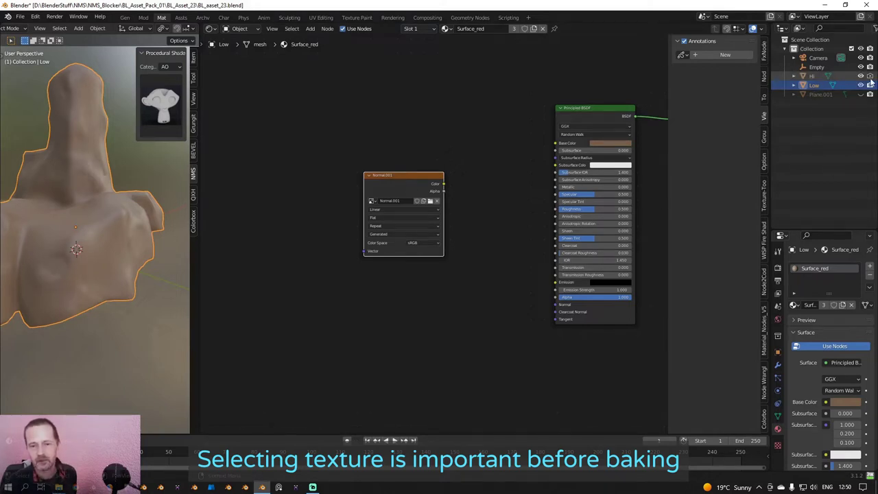
{"action": "left_click", "coordinate": [813, 75]}
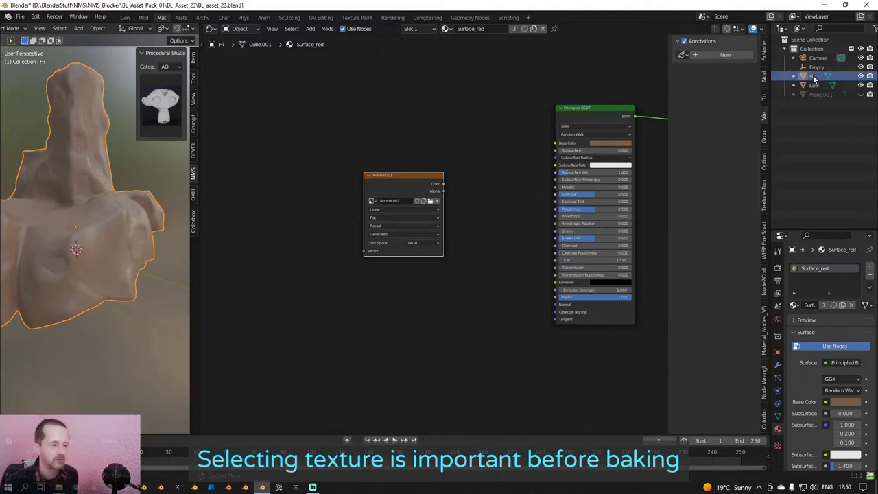
{"action": "left_click", "coordinate": [815, 86], "text": "ctrl"}
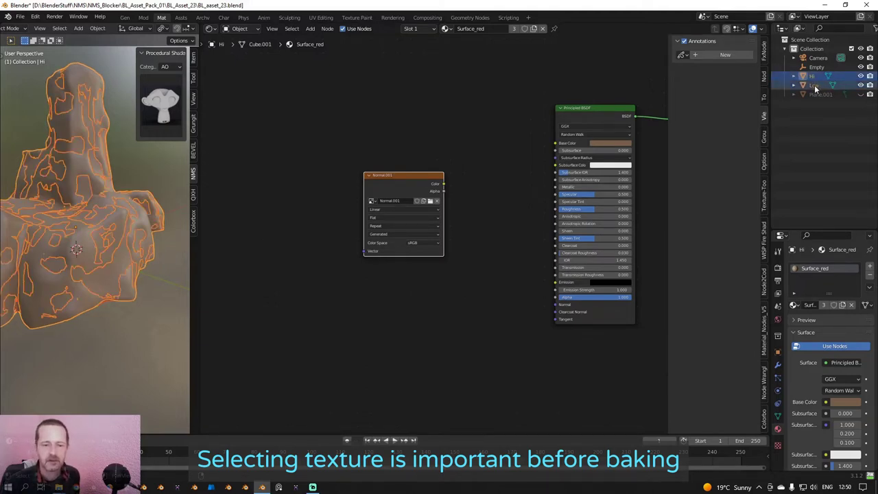
Switch the render engine to Cycles and set the bake type to Normal.
{"action": "left_click", "coordinate": [778, 269]}
{"action": "left_click", "coordinate": [830, 266]}
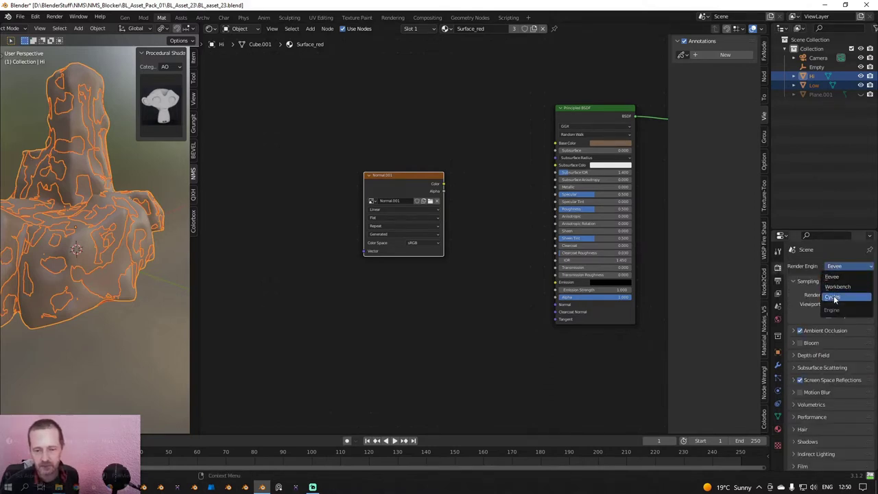
{"action": "left_click", "coordinate": [833, 297]}
{"action": "scroll", "coordinate": [809, 363], "scroll_direction": "down", "scroll_amount": 5}
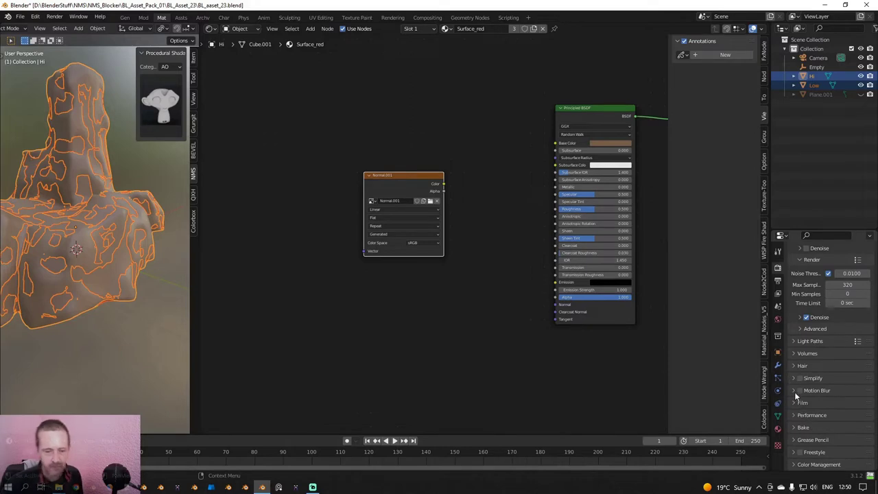
{"action": "left_click", "coordinate": [794, 427]}
{"action": "scroll", "coordinate": [827, 384], "scroll_direction": "down", "scroll_amount": 5}
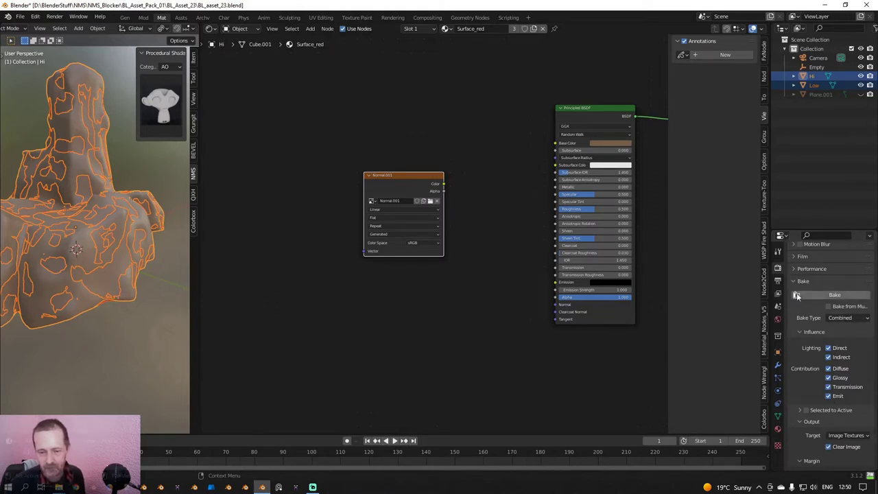
{"action": "left_click", "coordinate": [843, 317]}
{"action": "left_click", "coordinate": [819, 369]}
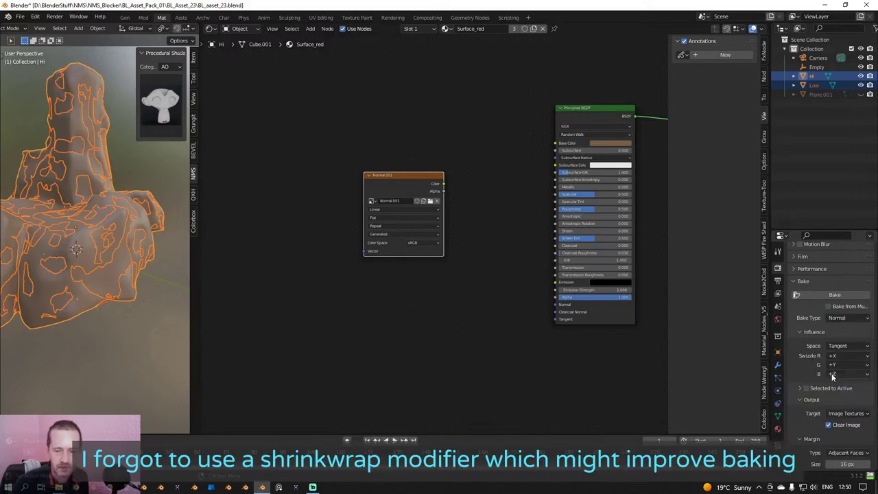
Set the bake margin size to 2 px and enable baking from Selected to Active.
{"action": "double_click", "coordinate": [840, 464]}
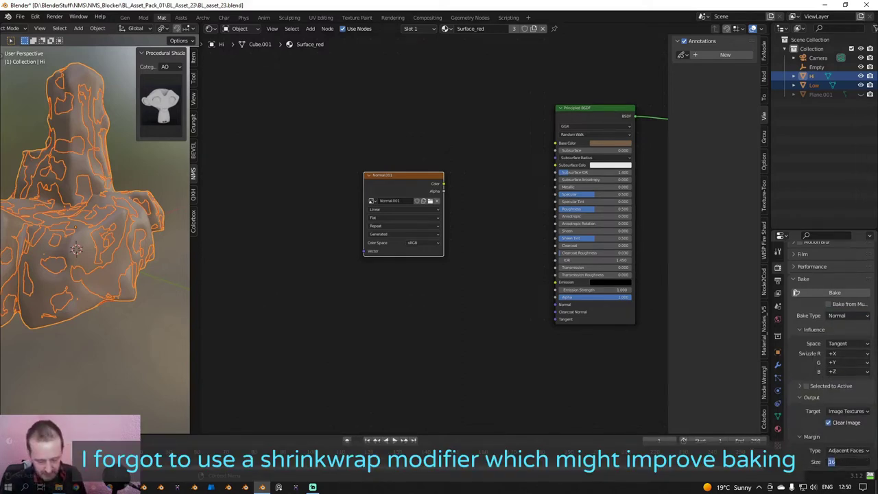
{"action": "type", "text": "2"}
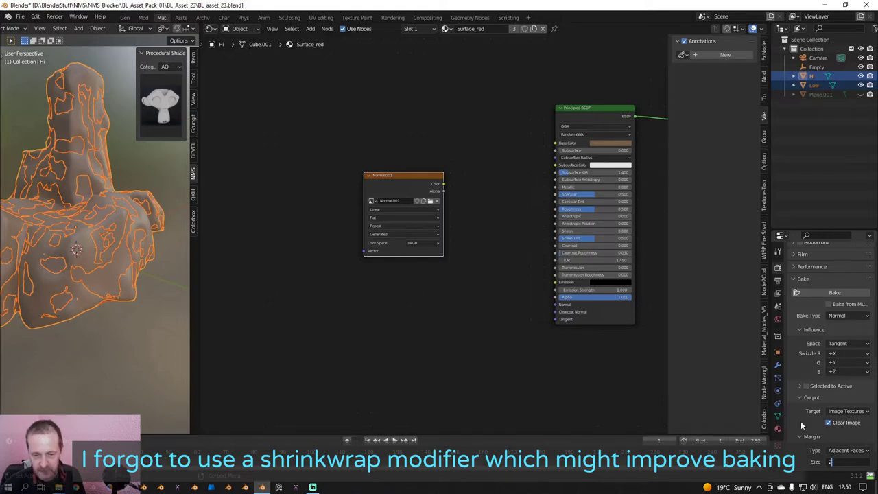
{"action": "key", "text": "Return"}
{"action": "scroll", "coordinate": [832, 408], "scroll_direction": "up", "scroll_amount": 3}
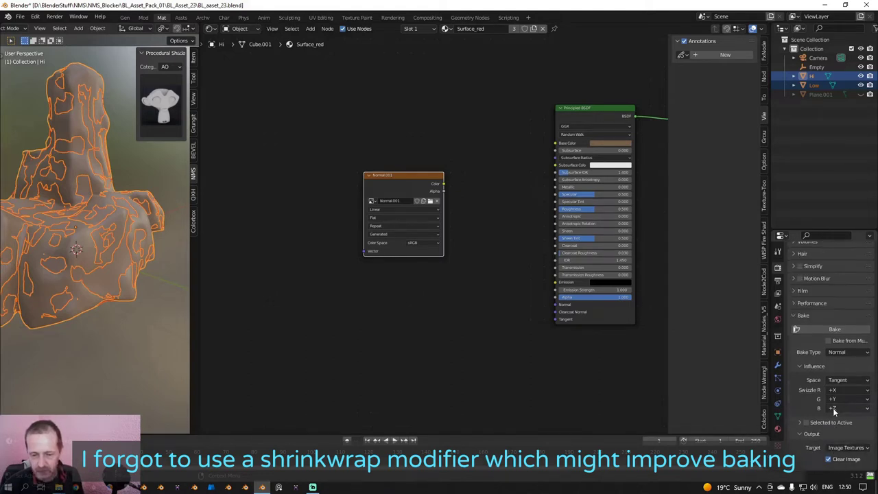
{"action": "scroll", "coordinate": [825, 385], "scroll_direction": "down", "scroll_amount": 3}
{"action": "scroll", "coordinate": [824, 384], "scroll_direction": "down", "scroll_amount": 2}
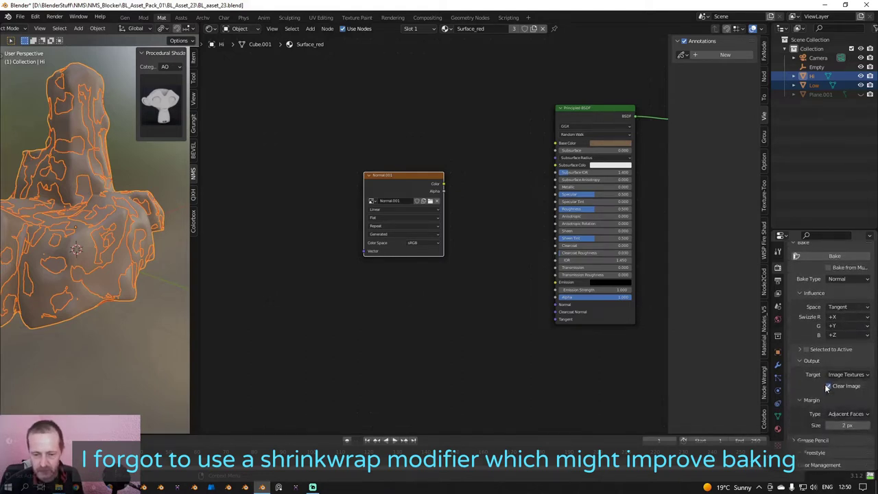
{"action": "left_click", "coordinate": [806, 349]}
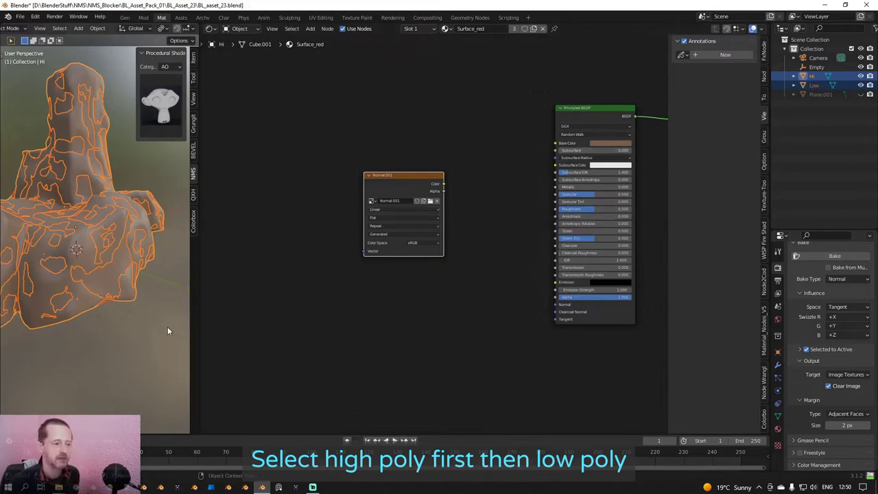
Clear the selection and reselect Hi first, then add Low as the active object.
{"action": "left_click", "coordinate": [156, 345]}
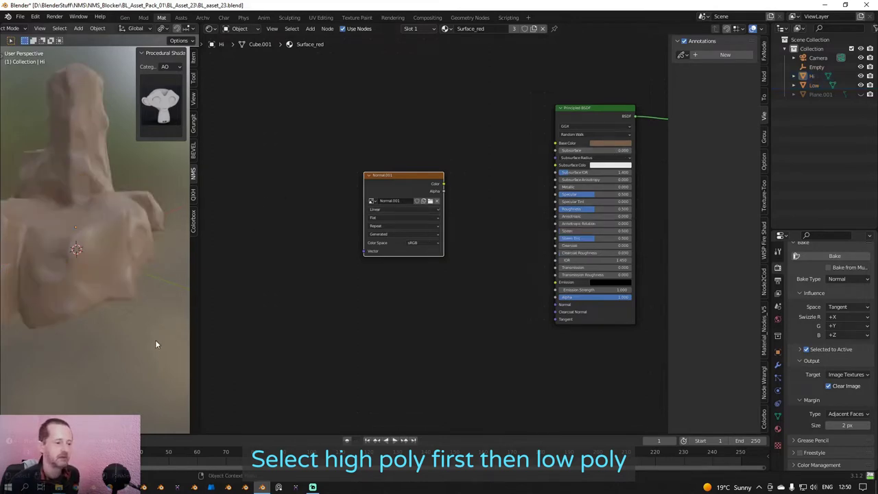
{"action": "left_click", "coordinate": [810, 77]}
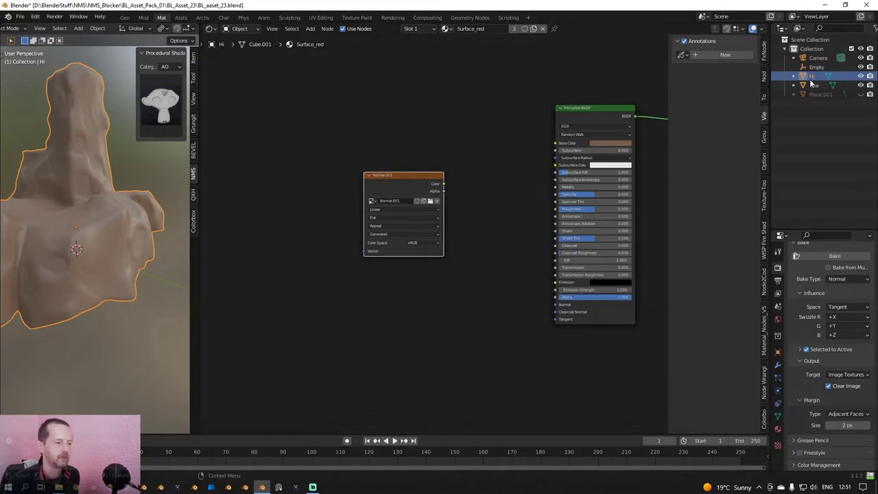
{"action": "left_click", "coordinate": [117, 232], "text": "shift"}
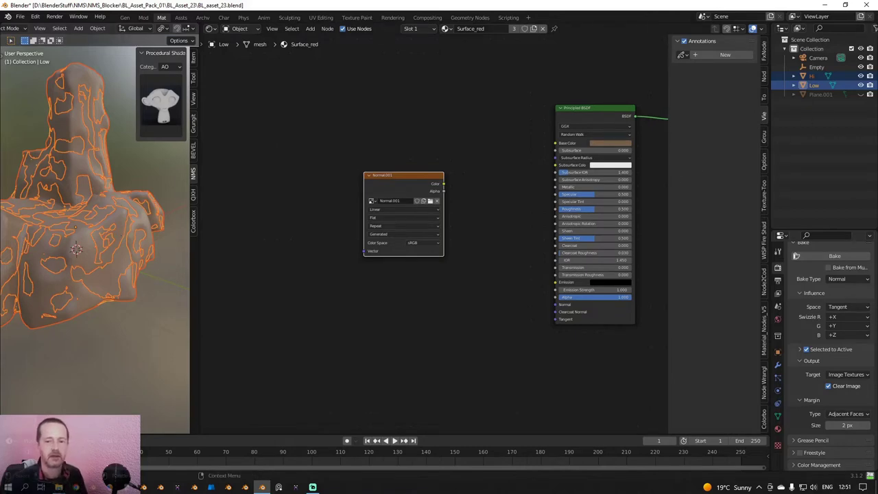
{"action": "left_click", "coordinate": [813, 85]}
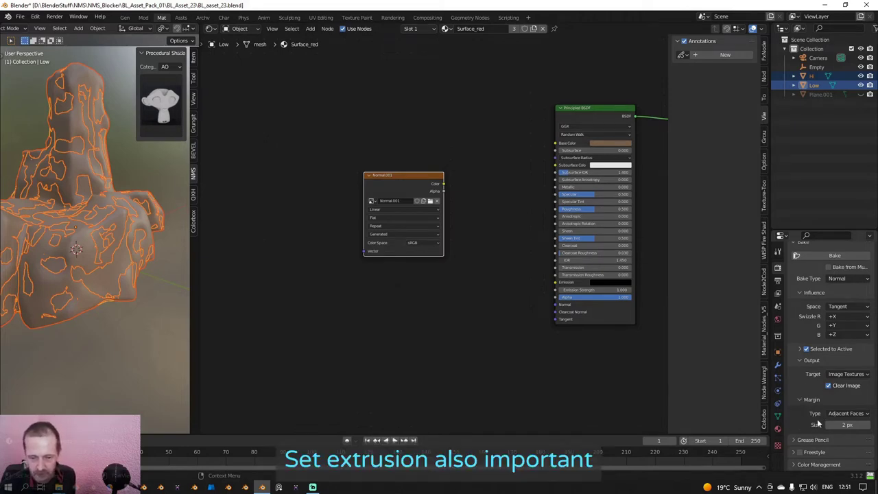
Set the Selected to Active bake extrusion to 0.4 m.
{"action": "scroll", "coordinate": [818, 407], "scroll_direction": "up", "scroll_amount": 2}
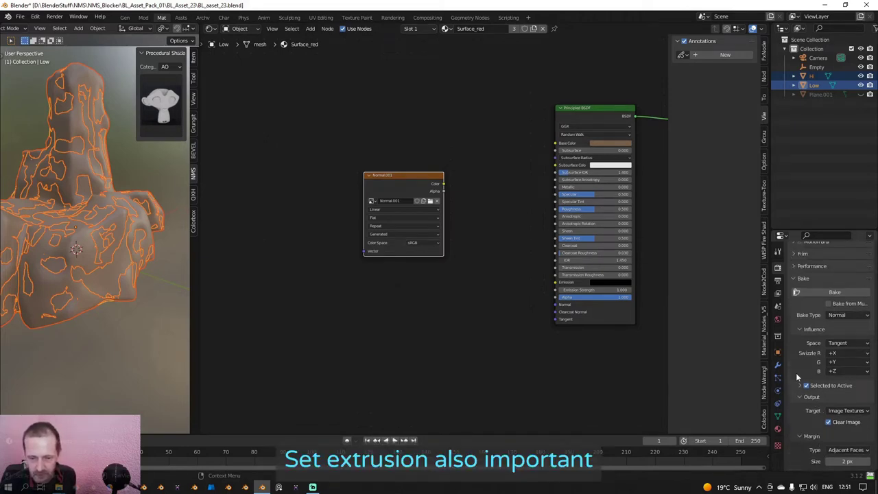
{"action": "left_click", "coordinate": [801, 386]}
{"action": "scroll", "coordinate": [801, 384], "scroll_direction": "down", "scroll_amount": 2}
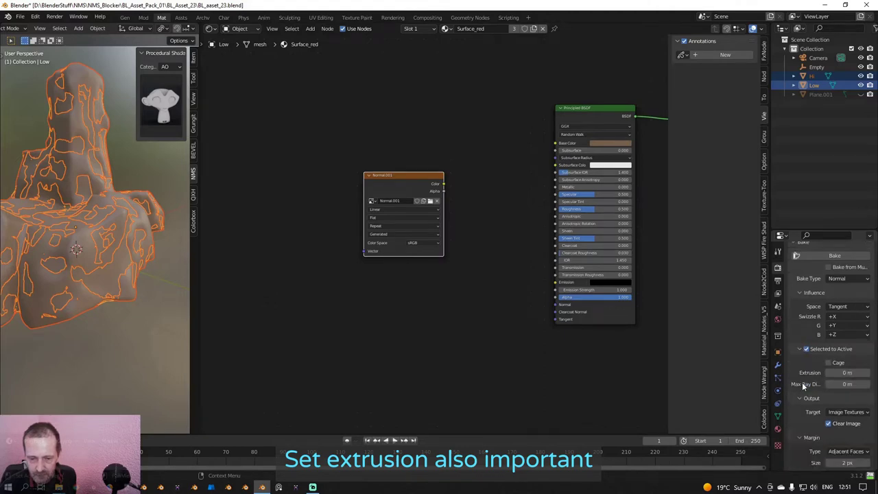
{"action": "left_click", "coordinate": [849, 372]}
{"action": "type", "text": "0.4"}
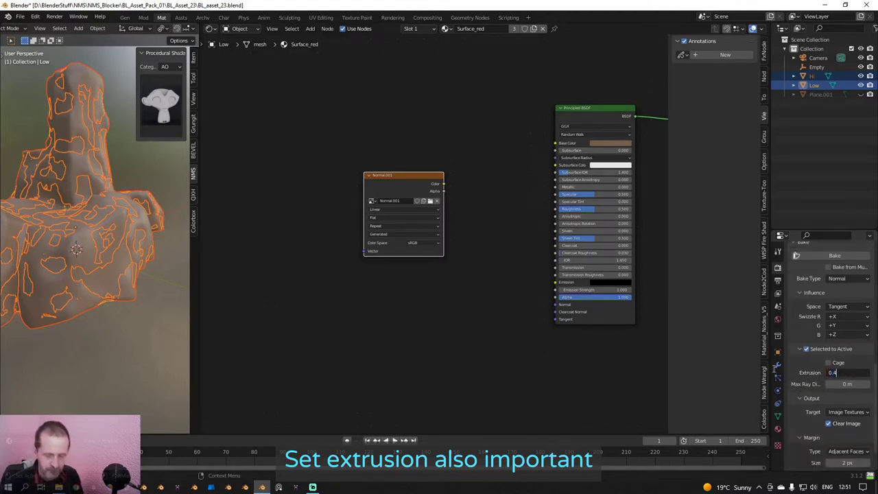
{"action": "key", "text": "Return"}
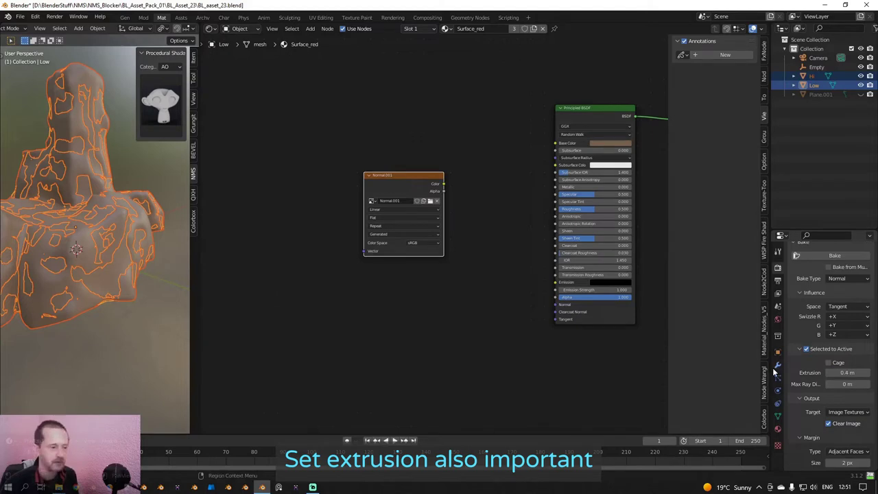
Add a Shrinkwrap modifier to the Low object with Hi as its target.
{"action": "left_click", "coordinate": [124, 251]}
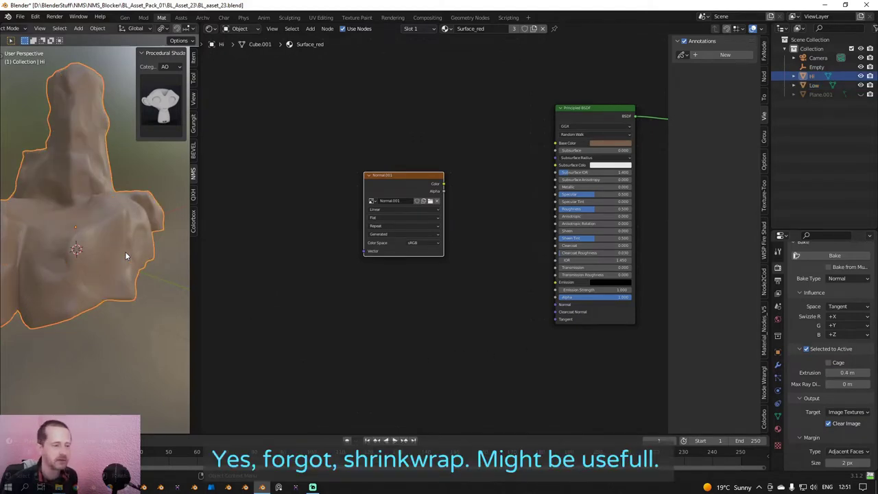
{"action": "left_click", "coordinate": [125, 251]}
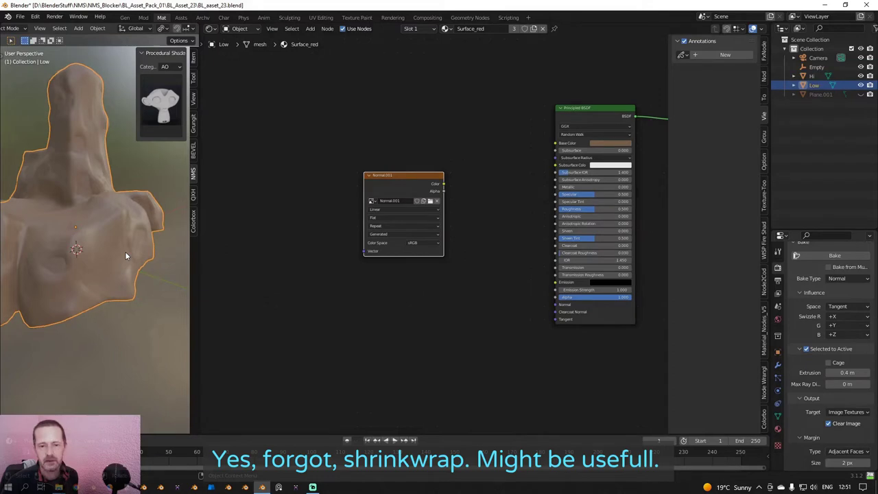
{"action": "left_click", "coordinate": [777, 365]}
{"action": "left_click", "coordinate": [806, 270]}
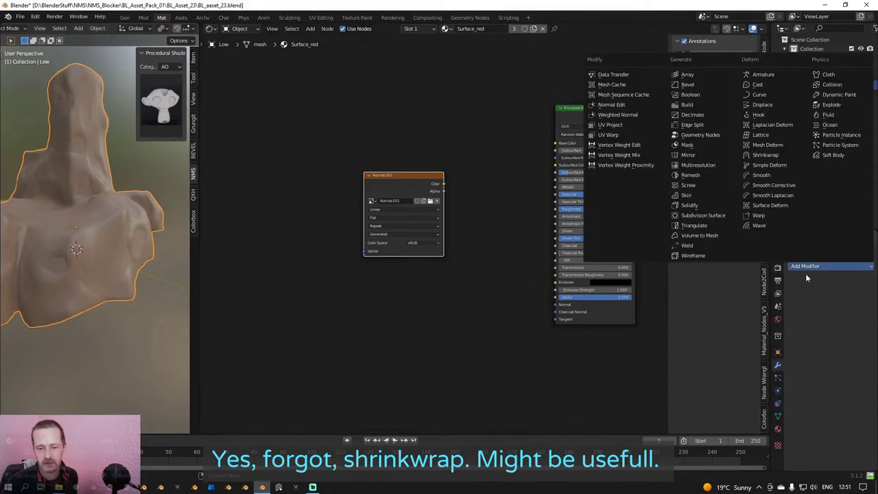
{"action": "left_click", "coordinate": [765, 154]}
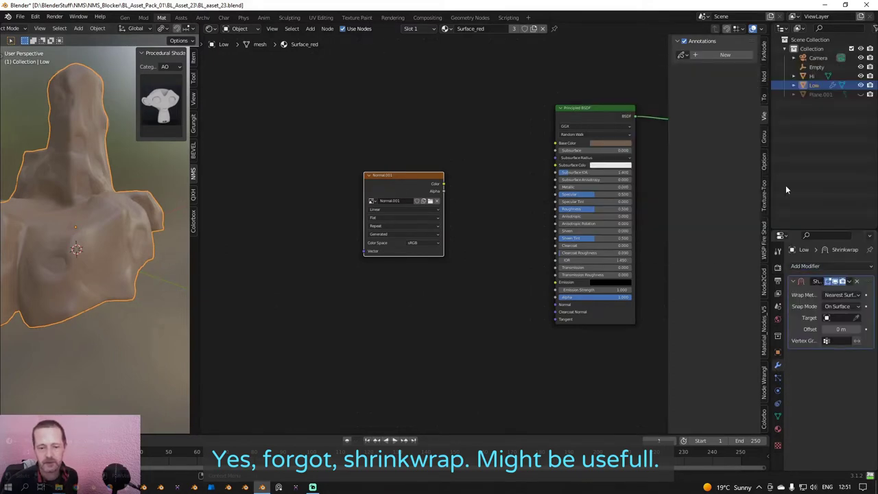
{"action": "left_click", "coordinate": [842, 317]}
{"action": "left_click", "coordinate": [814, 331]}
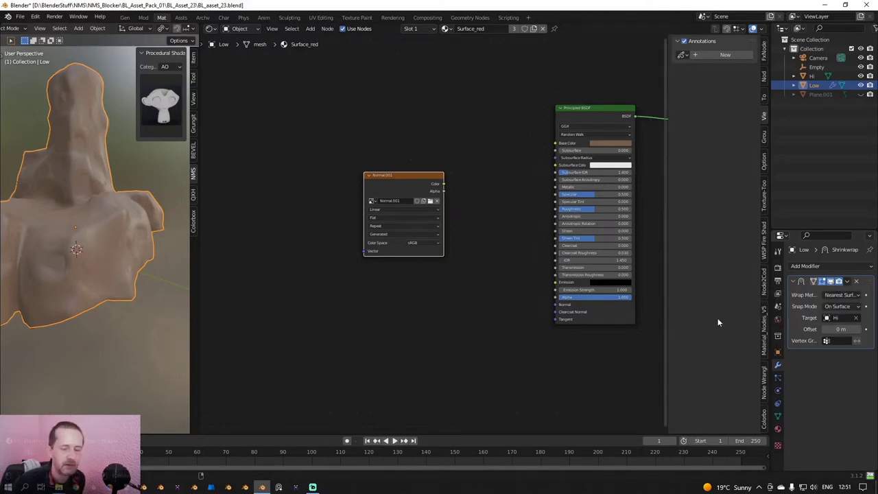
Compare the Low stone with and without the Shrinkwrap modifier's viewport display, leaving it enabled.
{"action": "left_click", "coordinate": [831, 286]}
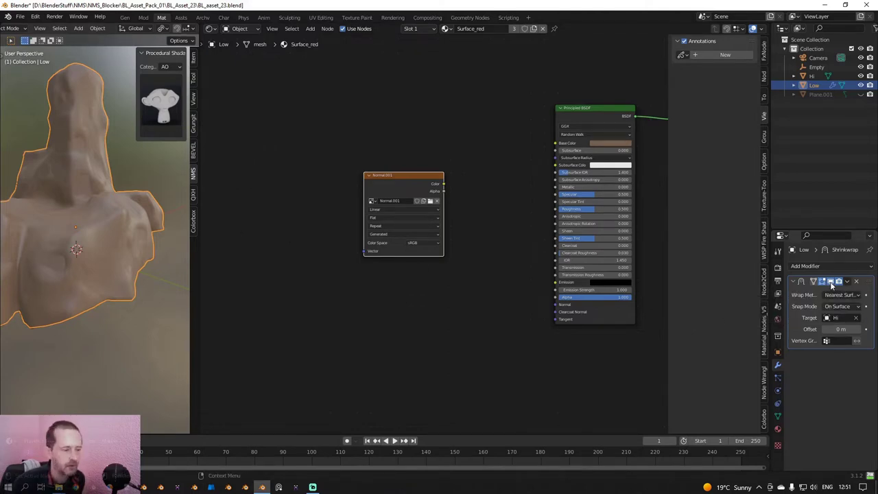
{"action": "left_click", "coordinate": [831, 285]}
{"action": "left_click", "coordinate": [831, 285]}
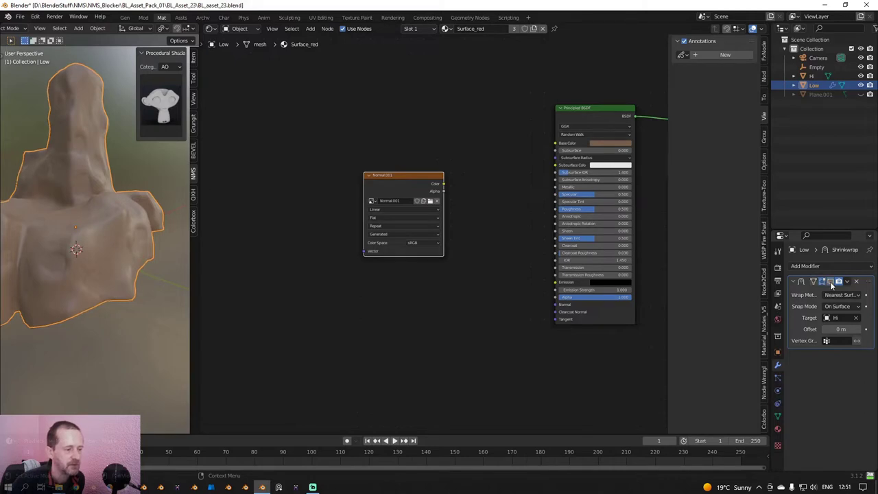
{"action": "left_click", "coordinate": [831, 285]}
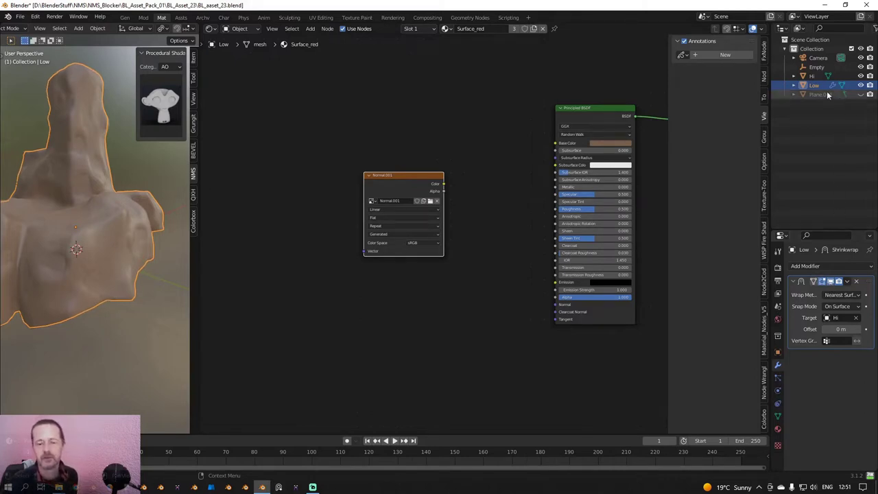
Select Hi, add Low as the active object, and bake the normal map into the Normal.001 image.
{"action": "left_click", "coordinate": [814, 76]}
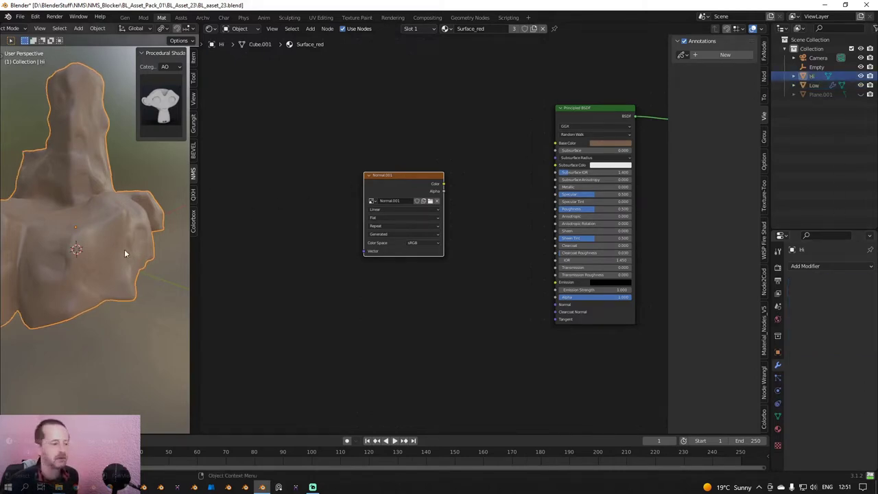
{"action": "left_click", "coordinate": [102, 245]}
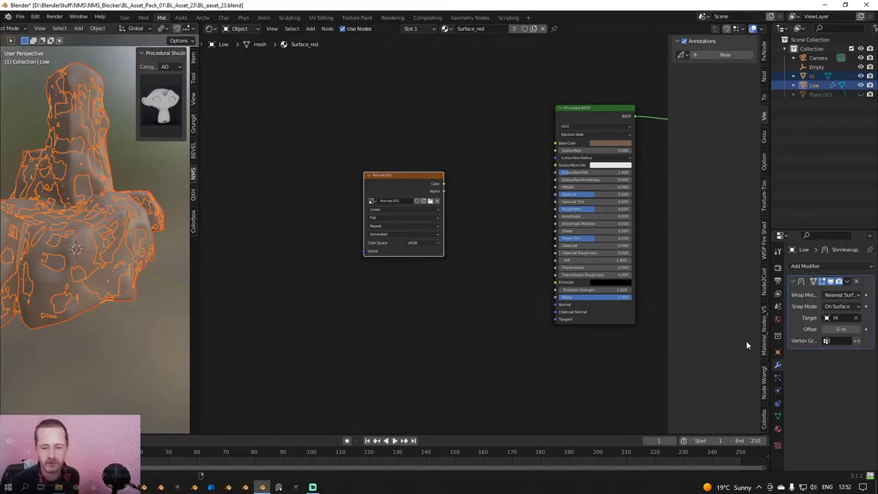
{"action": "left_click", "coordinate": [778, 267]}
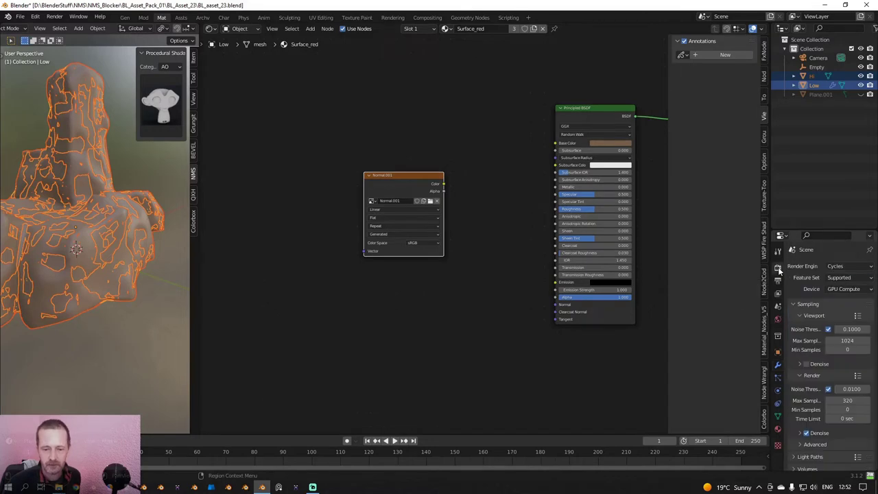
{"action": "scroll", "coordinate": [794, 384], "scroll_direction": "down", "scroll_amount": 5}
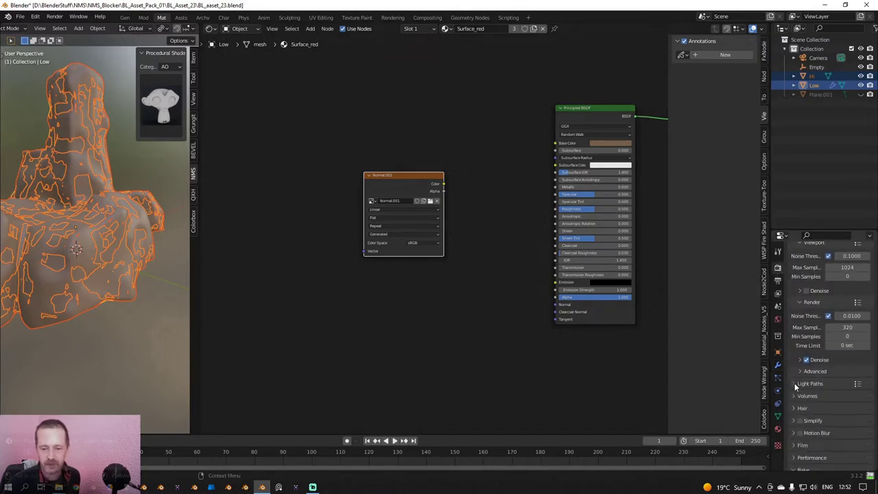
{"action": "scroll", "coordinate": [796, 394], "scroll_direction": "down", "scroll_amount": 3}
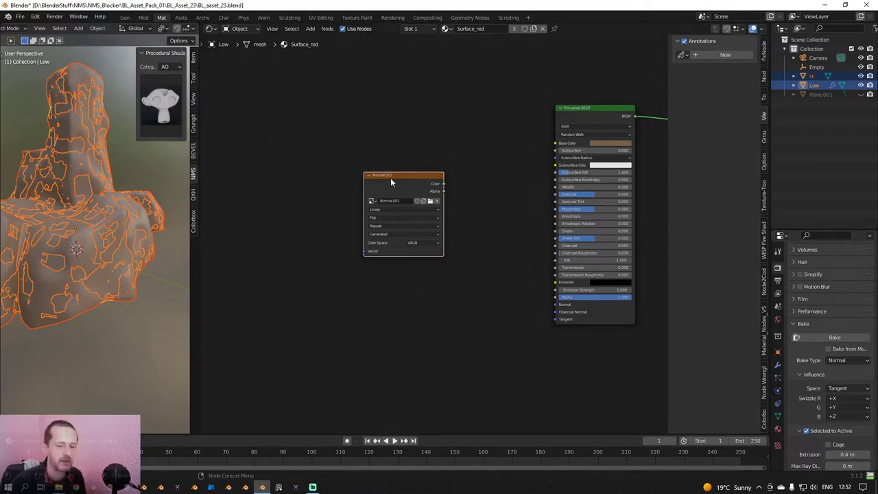
{"action": "left_click", "coordinate": [835, 337]}
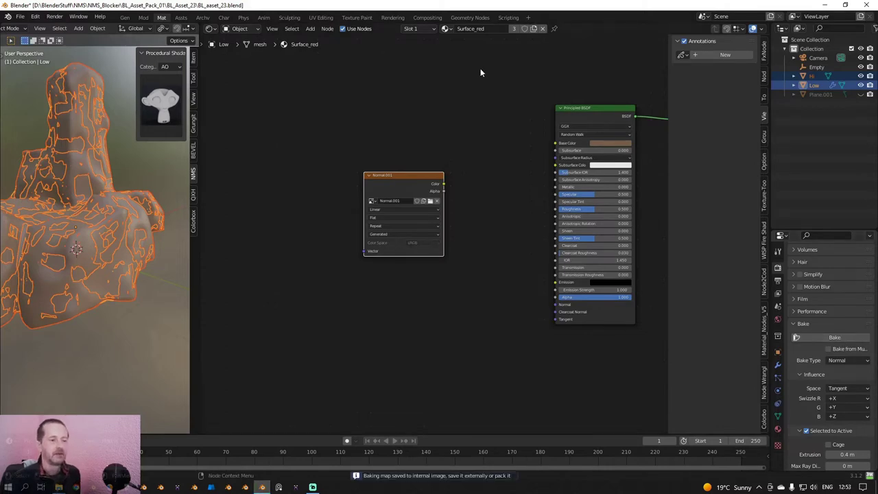
Rename the baked normal image in the image texture node to Normal_asset_23.
{"action": "scroll", "coordinate": [397, 176], "scroll_direction": "up", "scroll_amount": 1}
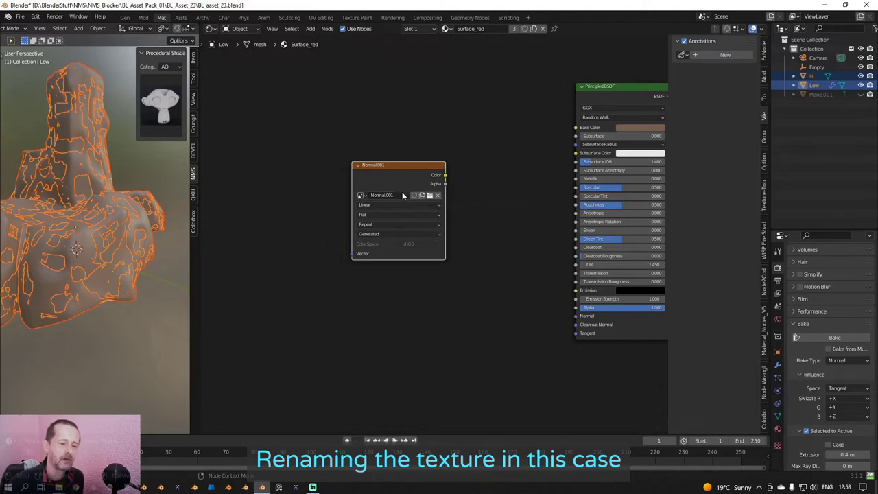
{"action": "double_click", "coordinate": [402, 195]}
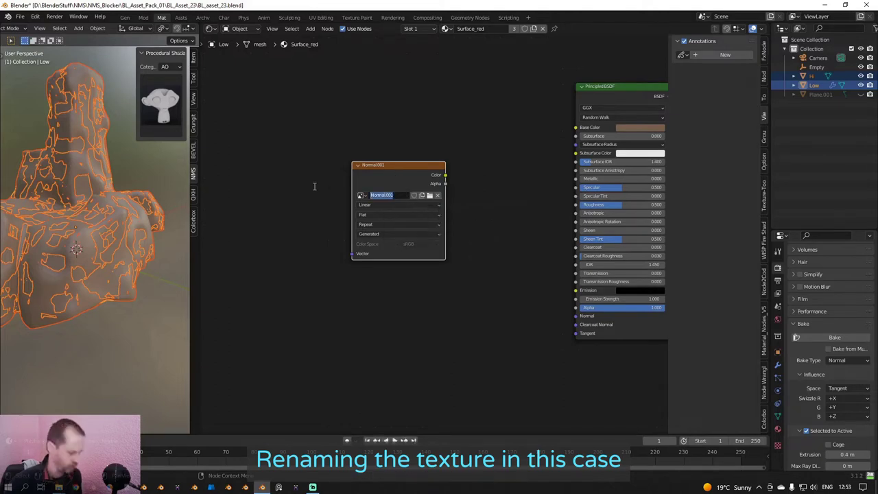
{"action": "type", "text": "N"}
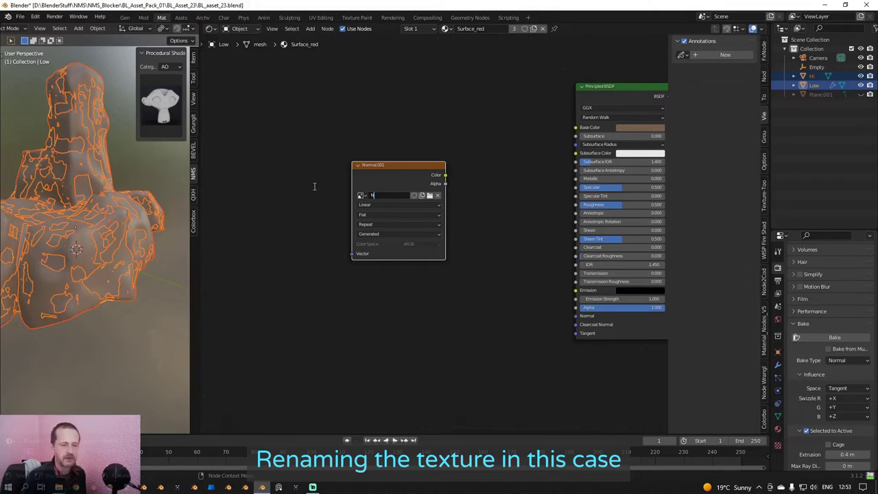
{"action": "type", "text": "ormal"}
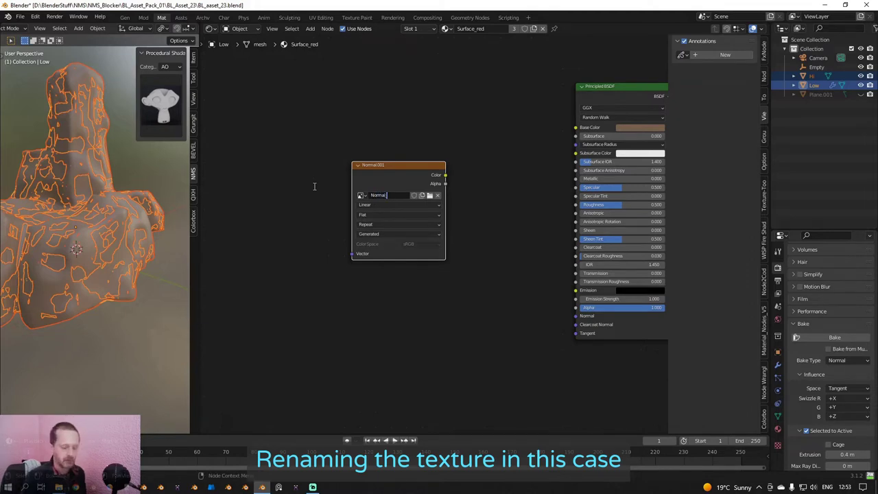
{"action": "type", "text": "_asset_23"}
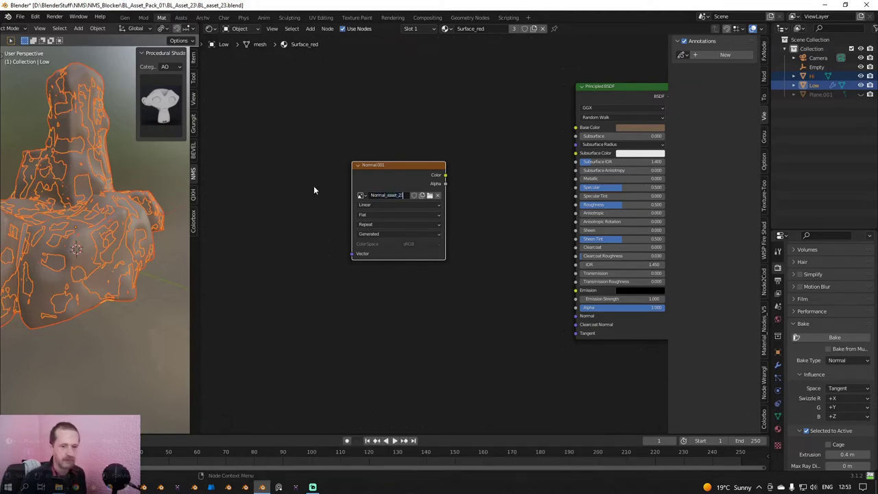
{"action": "key", "text": "Return"}
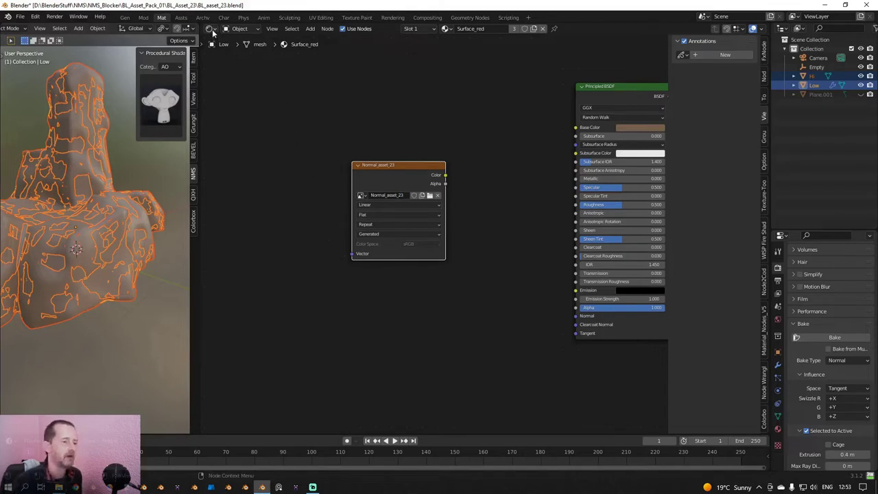
Split off an Image Editor area above the node graph and display Normal_asset_23 in it, checking the bake up close.
{"action": "left_click_drag", "start_coordinate": [200, 26], "coordinate": [207, 139]}
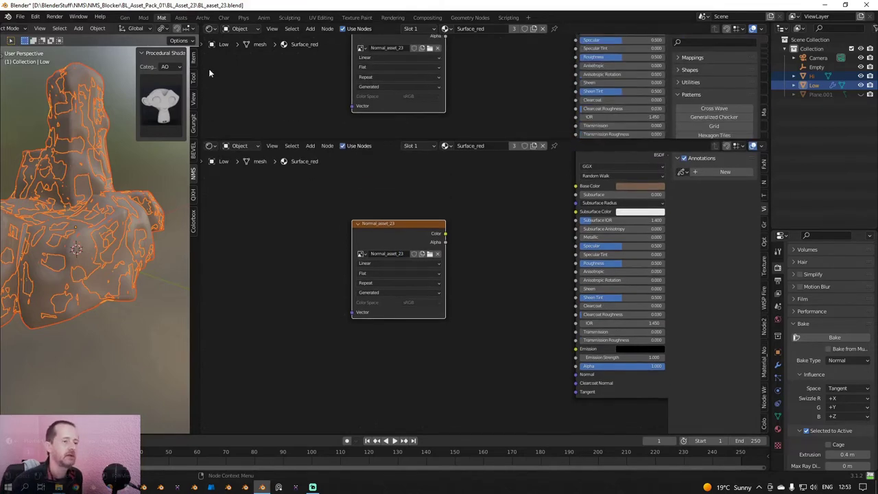
{"action": "left_click", "coordinate": [208, 28]}
{"action": "left_click", "coordinate": [273, 64]}
{"action": "left_click", "coordinate": [446, 29]}
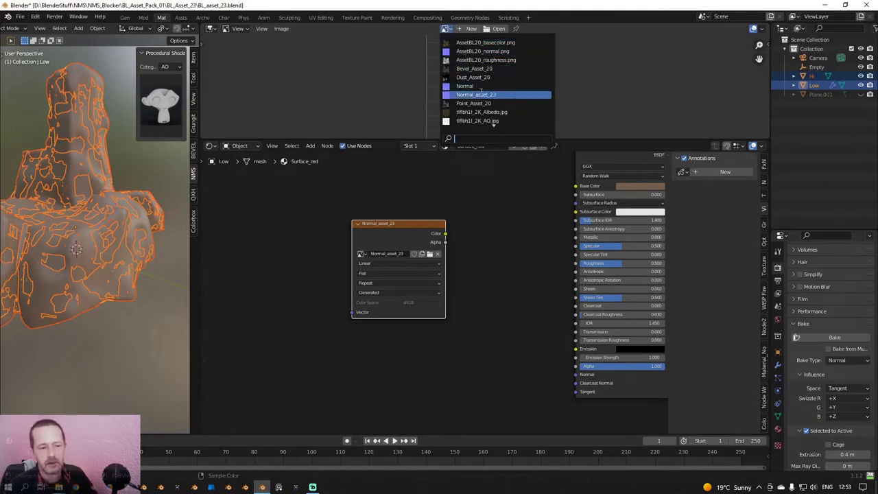
{"action": "left_click", "coordinate": [480, 94]}
{"action": "key", "text": "Home"}
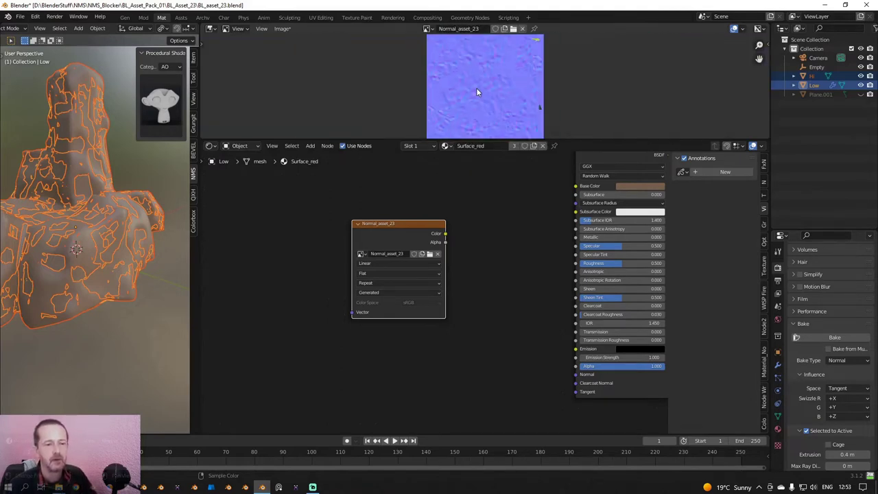
{"action": "left_click_drag", "start_coordinate": [453, 141], "coordinate": [460, 204]}
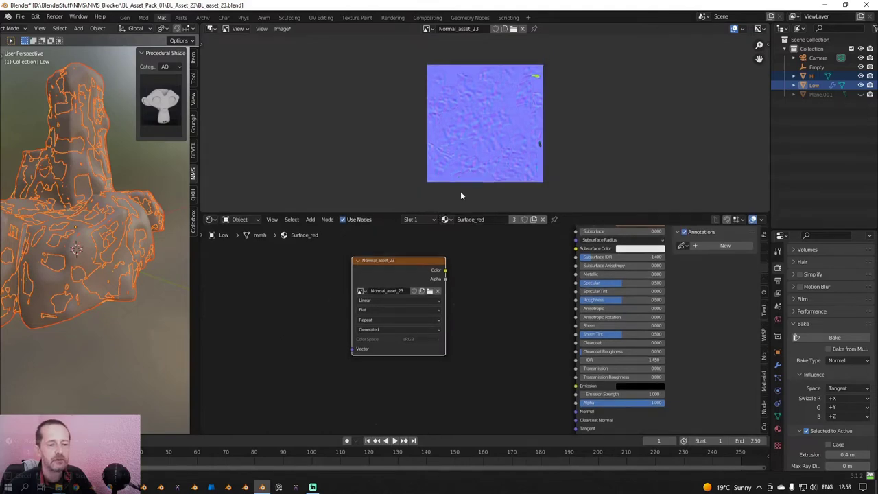
{"action": "scroll", "coordinate": [519, 142], "scroll_direction": "up", "scroll_amount": 3}
{"action": "middle_click_drag", "start_coordinate": [519, 143], "coordinate": [399, 166]}
{"action": "scroll", "coordinate": [400, 166], "scroll_direction": "up", "scroll_amount": 5}
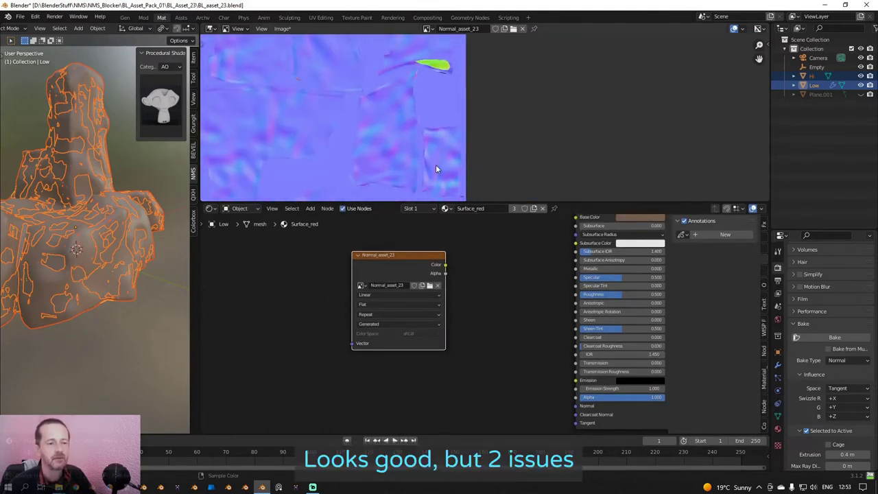
{"action": "middle_click_drag", "start_coordinate": [417, 89], "coordinate": [542, 117]}
Add a Normal Map node, feeding it the Normal_asset_23 color and linking its output to the Principled BSDF's Normal input.
{"action": "scroll", "coordinate": [490, 296], "scroll_direction": "down", "scroll_amount": 3}
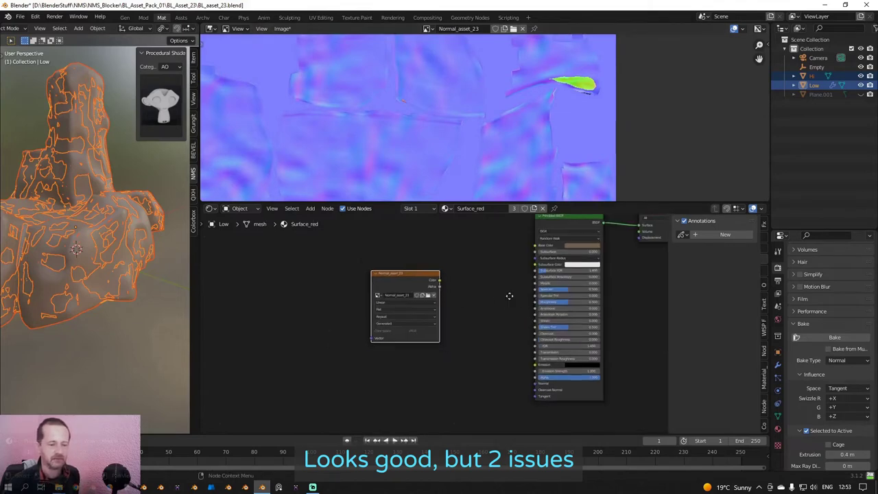
{"action": "key", "text": "shift+a"}
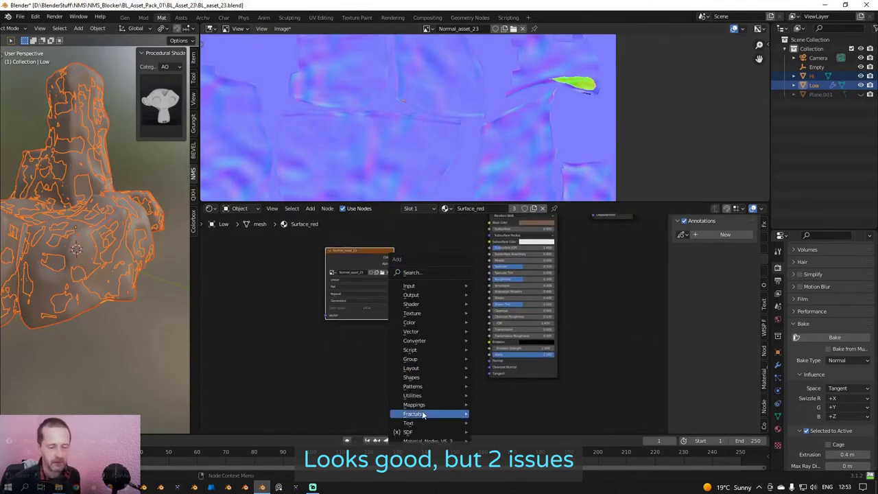
{"action": "mouse_move", "coordinate": [413, 444]}
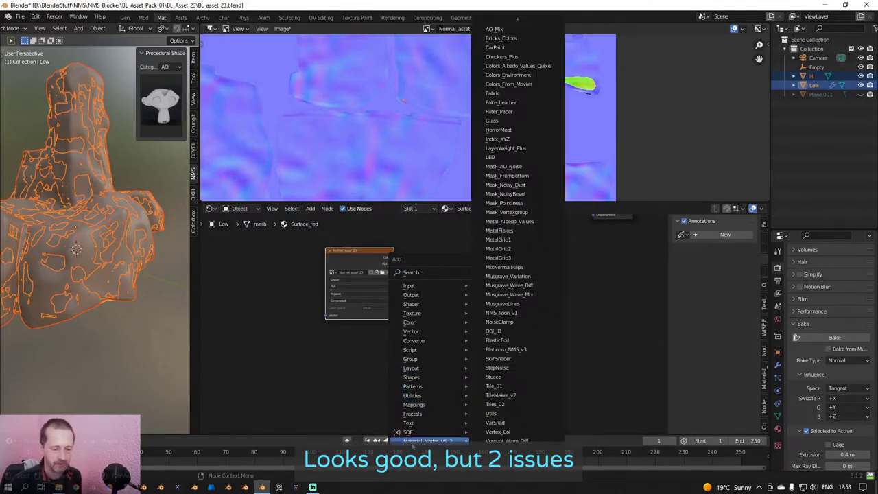
{"action": "mouse_move", "coordinate": [417, 397]}
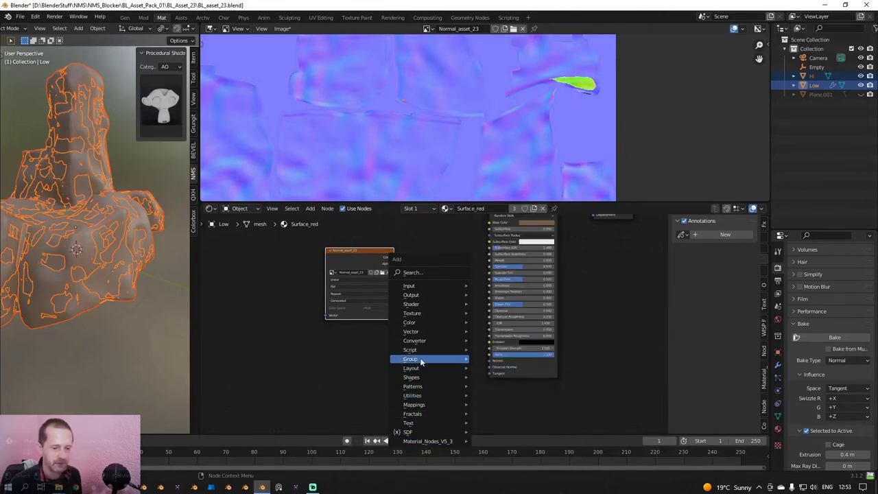
{"action": "mouse_move", "coordinate": [422, 321]}
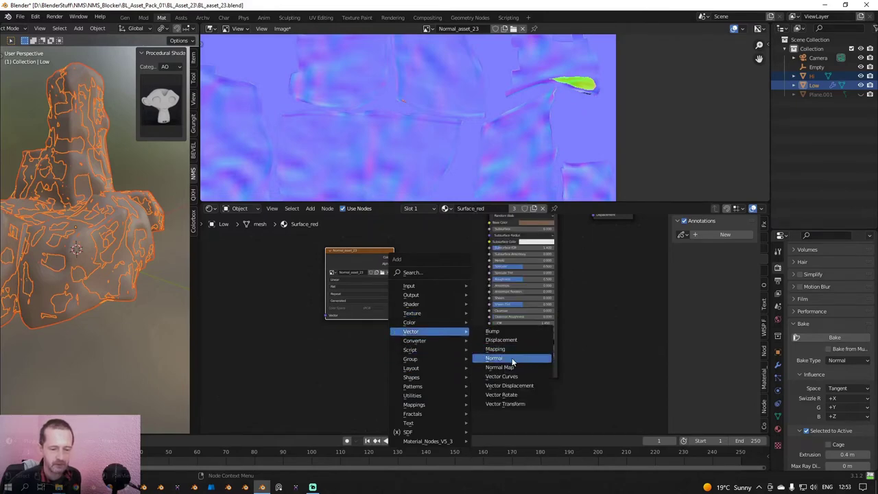
{"action": "left_click", "coordinate": [508, 366]}
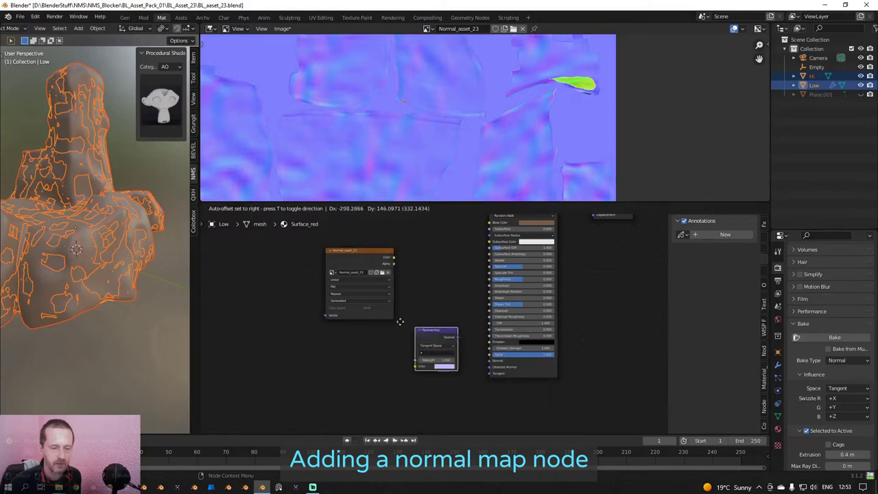
{"action": "left_click", "coordinate": [445, 326]}
{"action": "left_click_drag", "start_coordinate": [387, 246], "coordinate": [423, 347]}
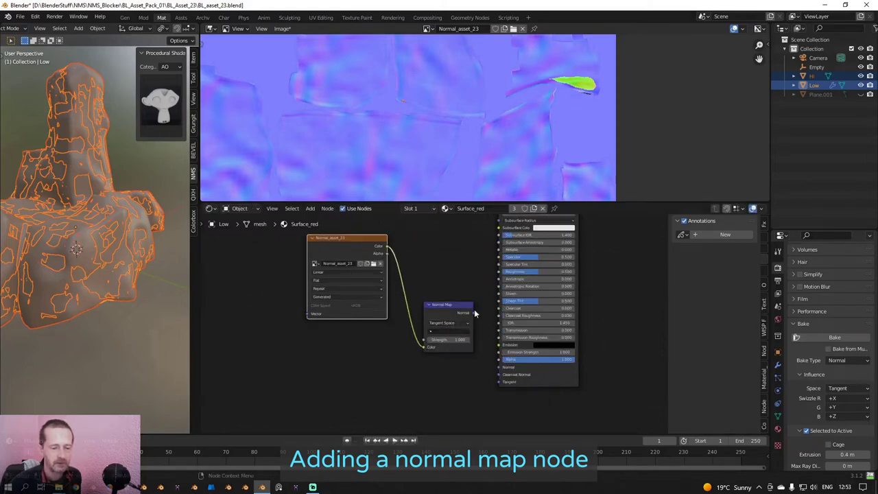
{"action": "mouse_move", "coordinate": [474, 313]}
{"action": "left_mouse_down"}
{"action": "mouse_move", "coordinate": [483, 352]}
{"action": "mouse_move", "coordinate": [499, 366]}
{"action": "left_mouse_up"}
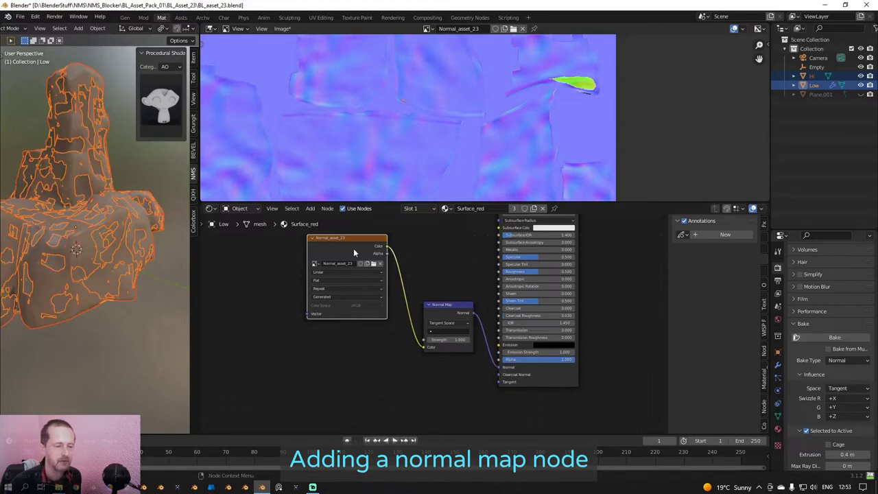
Save the baked normal map as Normal_asset_23.png in the BL_Asset_23 folder.
{"action": "left_click", "coordinate": [283, 29]}
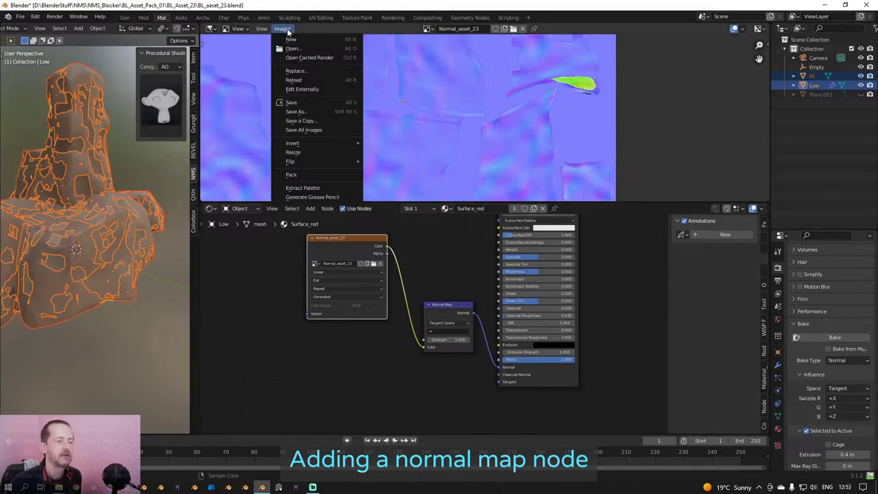
{"action": "left_click", "coordinate": [322, 103]}
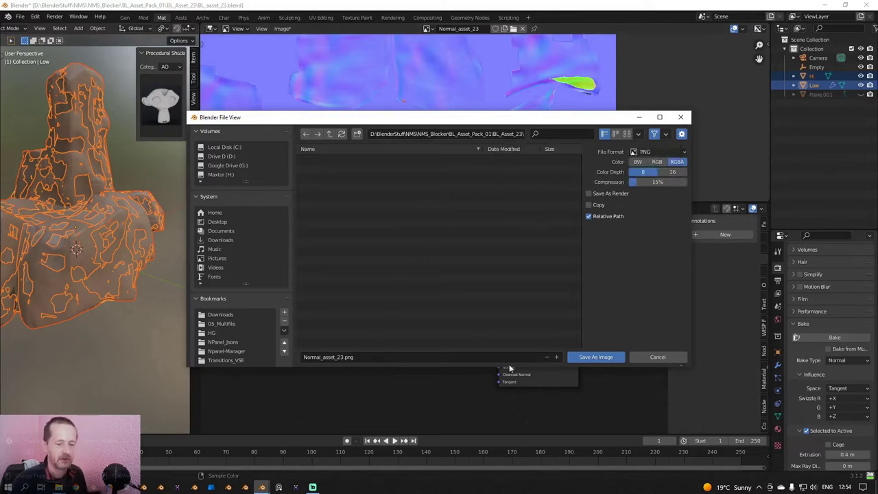
{"action": "left_click", "coordinate": [583, 356]}
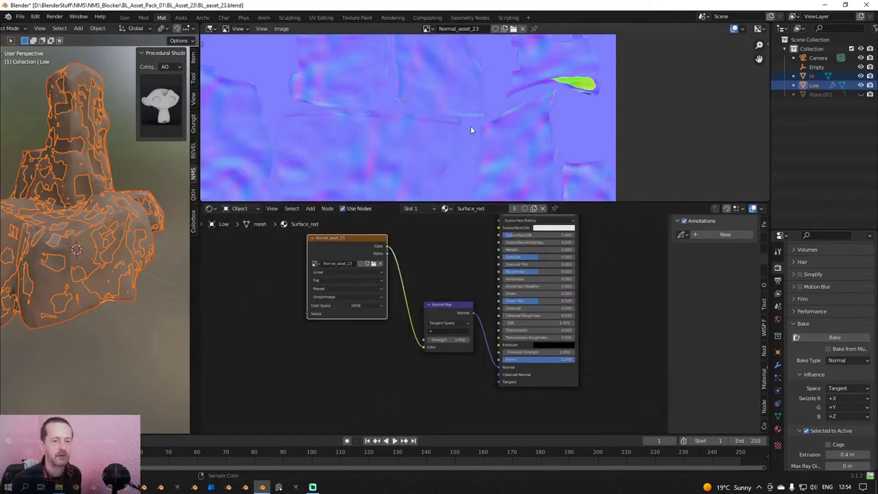
{"action": "scroll", "coordinate": [463, 124], "scroll_direction": "down", "scroll_amount": 5}
{"action": "middle_click_drag", "start_coordinate": [450, 150], "coordinate": [476, 92]}
Hide the Hi object in the viewport and view the Low stone on its own.
{"action": "middle_click_drag", "start_coordinate": [138, 205], "coordinate": [41, 234]}
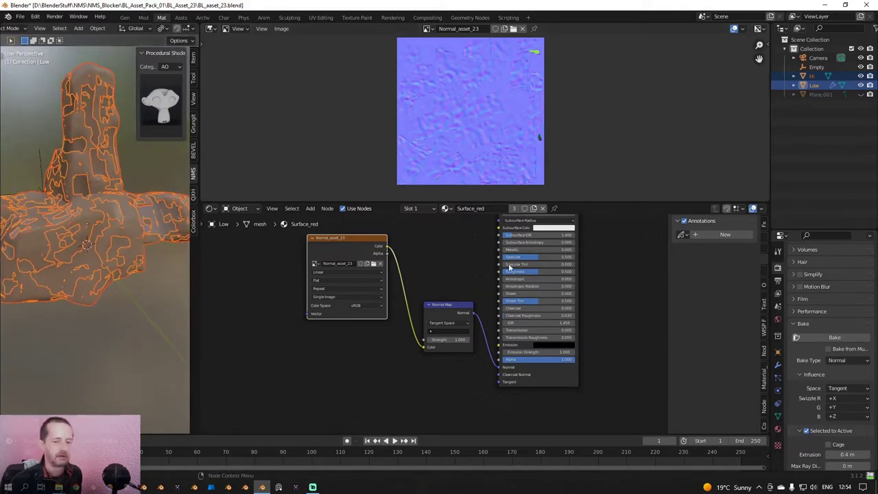
{"action": "left_click", "coordinate": [861, 76]}
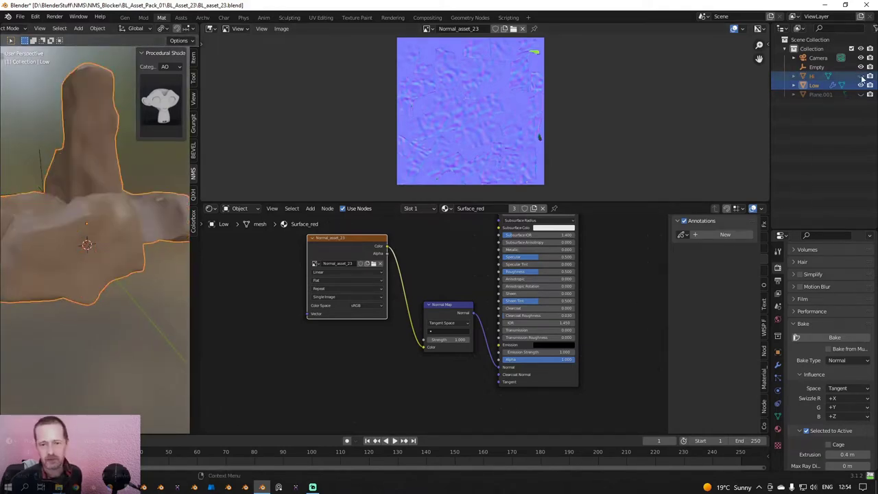
{"action": "middle_click_drag", "start_coordinate": [110, 267], "coordinate": [137, 269]}
Set the Normal_asset_23 texture's color space to Non-Color and check the shading on the Low stone.
{"action": "left_click", "coordinate": [370, 306]}
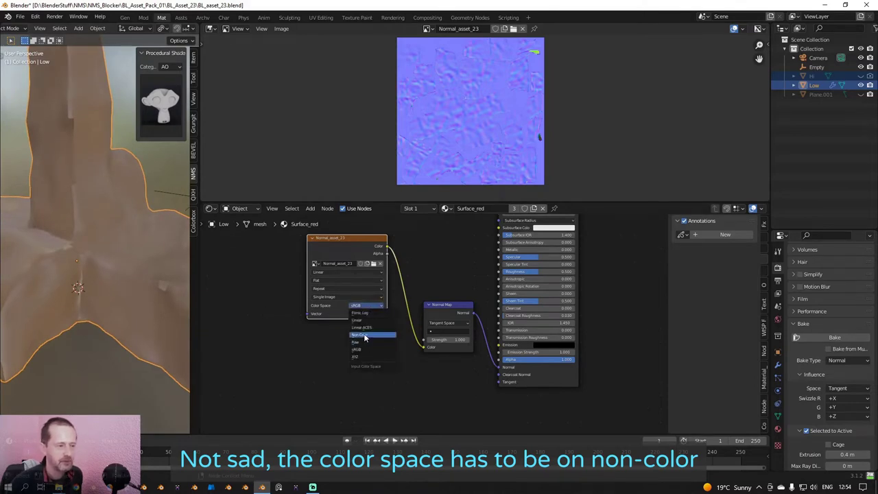
{"action": "left_click", "coordinate": [364, 336]}
{"action": "middle_click_drag", "start_coordinate": [134, 248], "coordinate": [167, 272]}
{"action": "scroll", "coordinate": [169, 250], "scroll_direction": "down", "scroll_amount": 4}
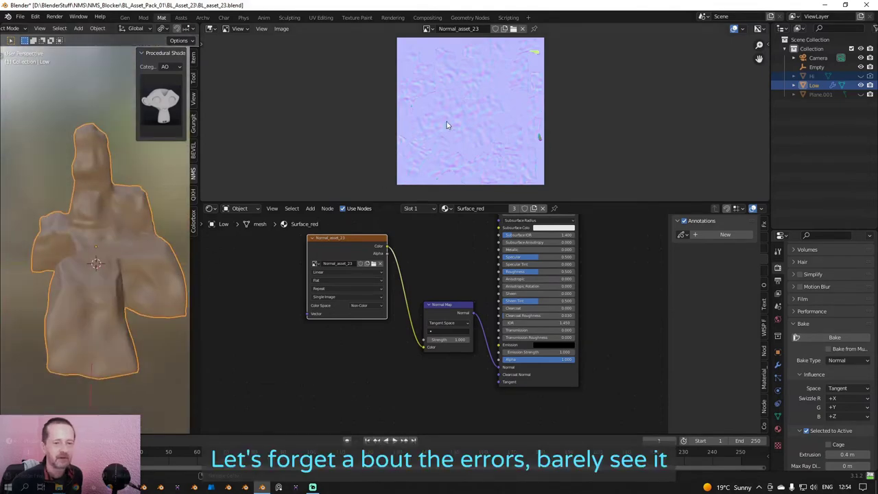
Raise the Normal Map node's strength to 3.010 and examine the surface detail around the Low stone.
{"action": "scroll", "coordinate": [480, 112], "scroll_direction": "up", "scroll_amount": 3}
{"action": "scroll", "coordinate": [438, 319], "scroll_direction": "up", "scroll_amount": 2}
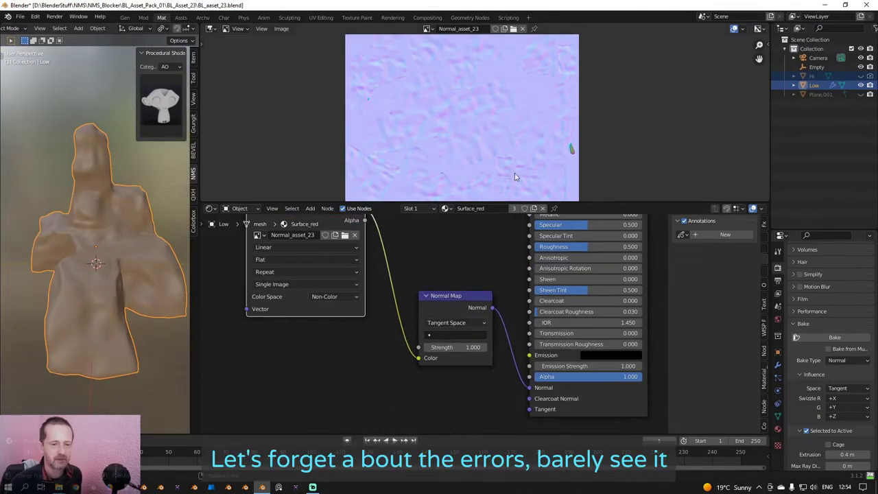
{"action": "middle_click_drag", "start_coordinate": [456, 139], "coordinate": [350, 172]}
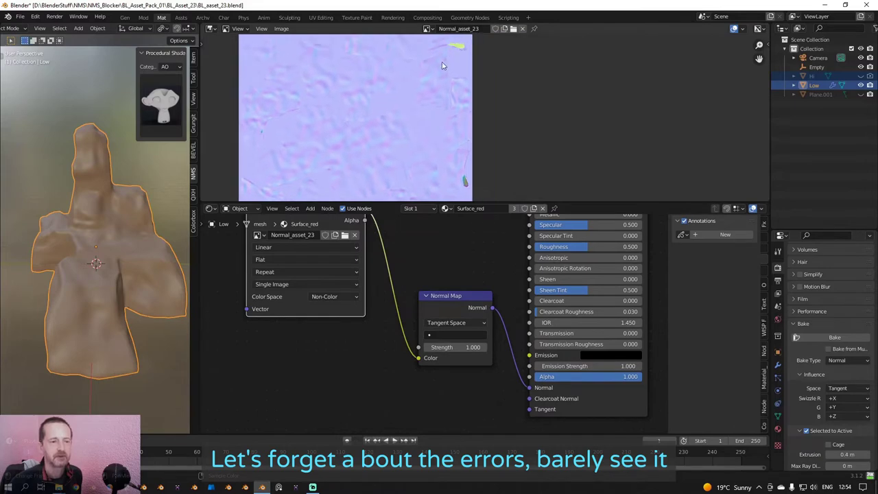
{"action": "mouse_move", "coordinate": [455, 347]}
{"action": "left_mouse_down"}
{"action": "mouse_move", "coordinate": [439, 347]}
{"action": "mouse_move", "coordinate": [617, 347]}
{"action": "mouse_move", "coordinate": [370, 352]}
{"action": "left_mouse_up"}
{"action": "scroll", "coordinate": [88, 305], "scroll_direction": "up", "scroll_amount": 4}
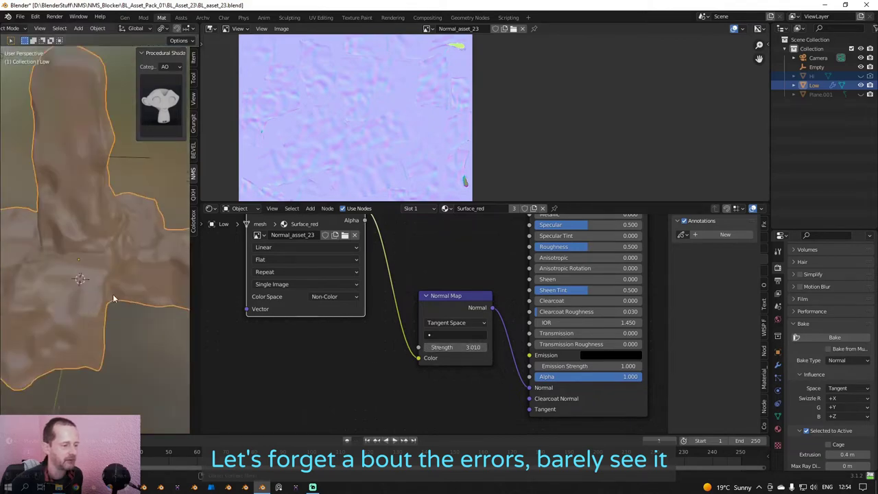
{"action": "middle_click_drag", "start_coordinate": [114, 295], "coordinate": [101, 235]}
{"action": "middle_click_drag", "start_coordinate": [176, 228], "coordinate": [130, 270]}
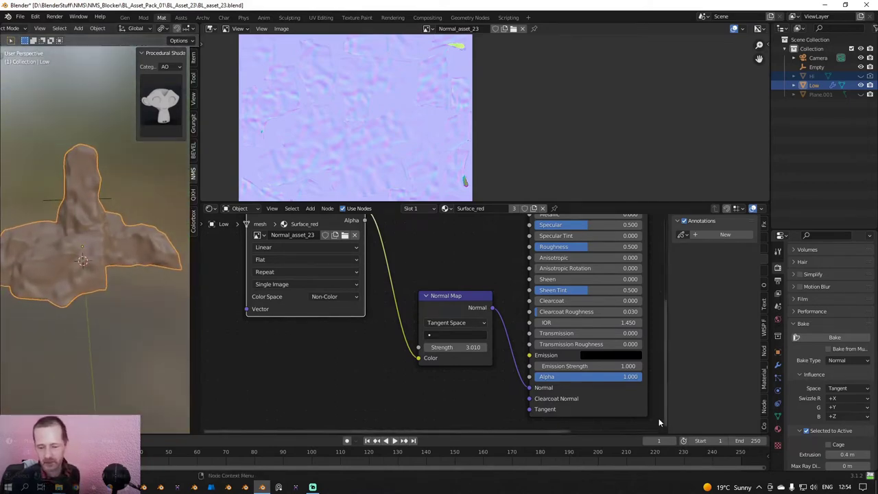
{"action": "scroll", "coordinate": [836, 412], "scroll_direction": "down", "scroll_amount": 2}
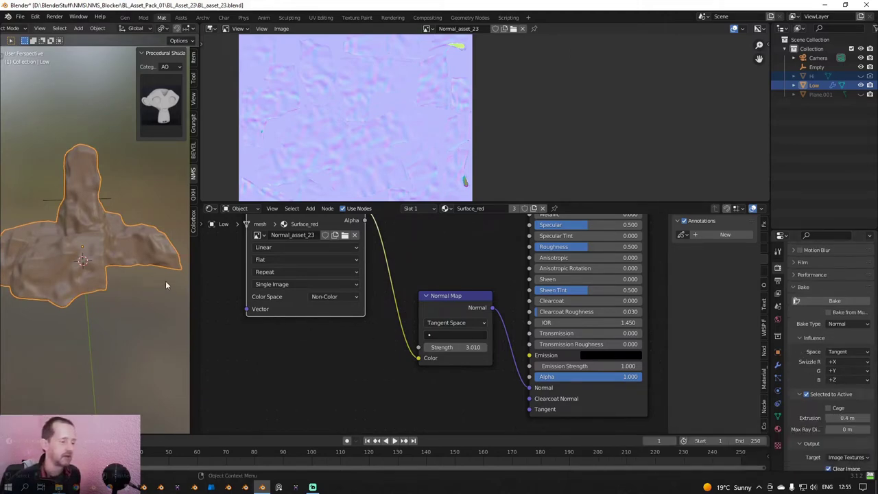
{"action": "scroll", "coordinate": [148, 274], "scroll_direction": "up", "scroll_amount": 4}
{"action": "middle_click_drag", "start_coordinate": [127, 268], "coordinate": [73, 253]}
{"action": "middle_click_drag", "start_coordinate": [74, 249], "coordinate": [119, 255]}
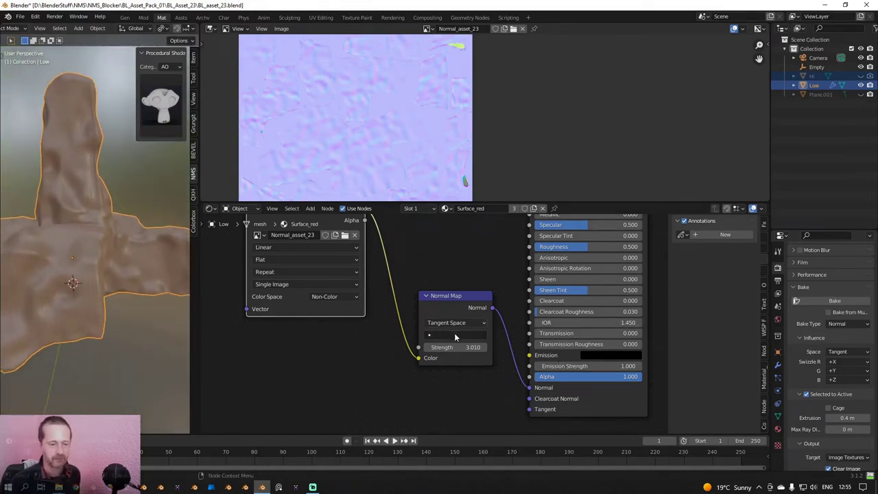
Reduce the Normal Map node's strength to 1.670, widening the 3D viewport to judge the effect on the Low stone.
{"action": "left_click_drag", "start_coordinate": [456, 347], "coordinate": [384, 347]}
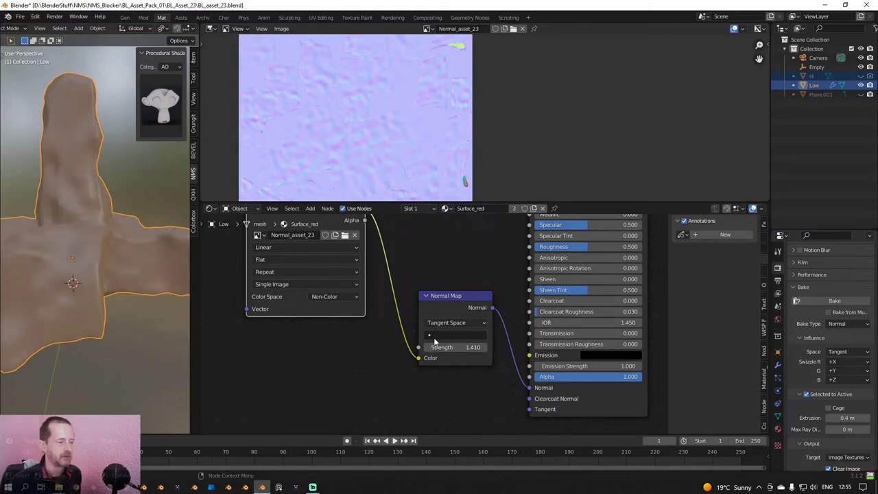
{"action": "left_click_drag", "start_coordinate": [197, 277], "coordinate": [308, 277]}
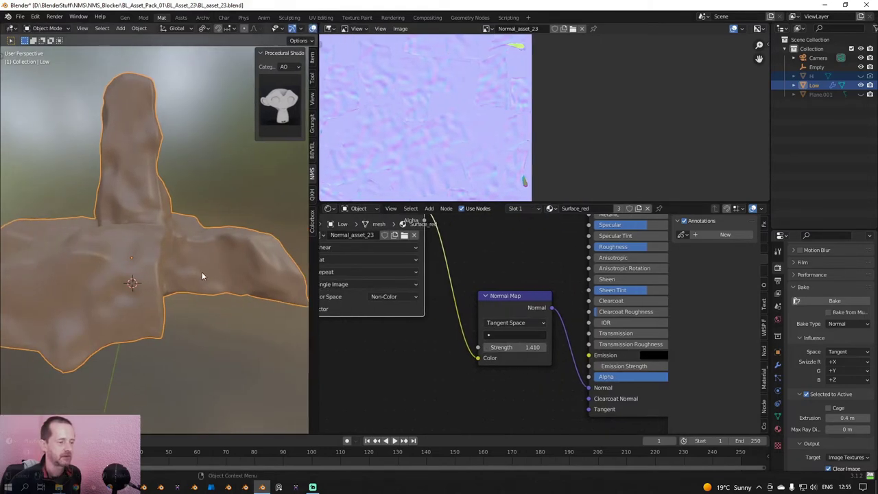
{"action": "scroll", "coordinate": [201, 274], "scroll_direction": "down", "scroll_amount": 2}
{"action": "middle_click_drag", "start_coordinate": [233, 273], "coordinate": [170, 250]}
{"action": "mouse_move", "coordinate": [535, 347]}
{"action": "left_mouse_down"}
{"action": "mouse_move", "coordinate": [500, 347]}
{"action": "mouse_move", "coordinate": [581, 346]}
{"action": "mouse_move", "coordinate": [502, 347]}
{"action": "mouse_move", "coordinate": [547, 346]}
{"action": "left_mouse_up"}
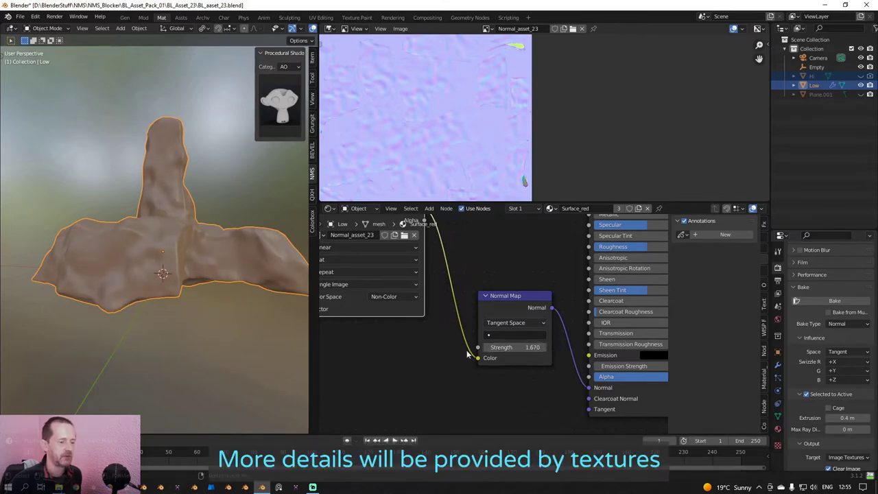
Check the Low stone from another angle and save the Blender file.
{"action": "middle_click_drag", "start_coordinate": [72, 296], "coordinate": [113, 309]}
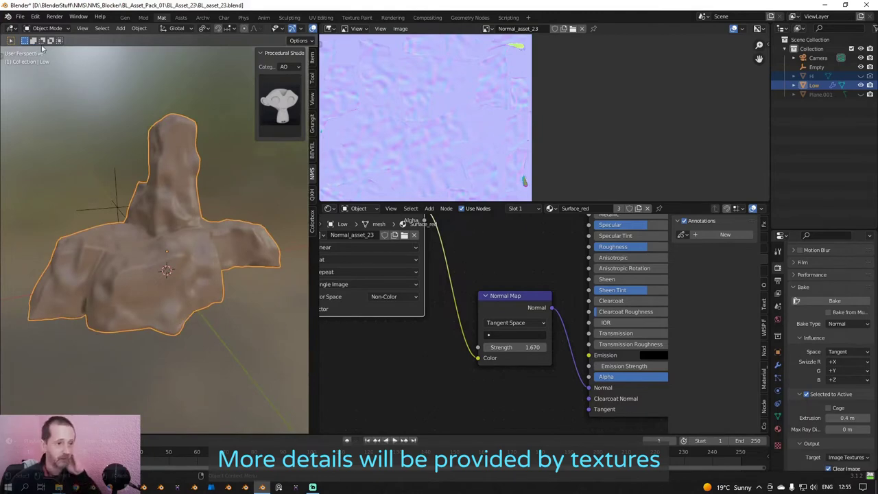
{"action": "left_click", "coordinate": [20, 16]}
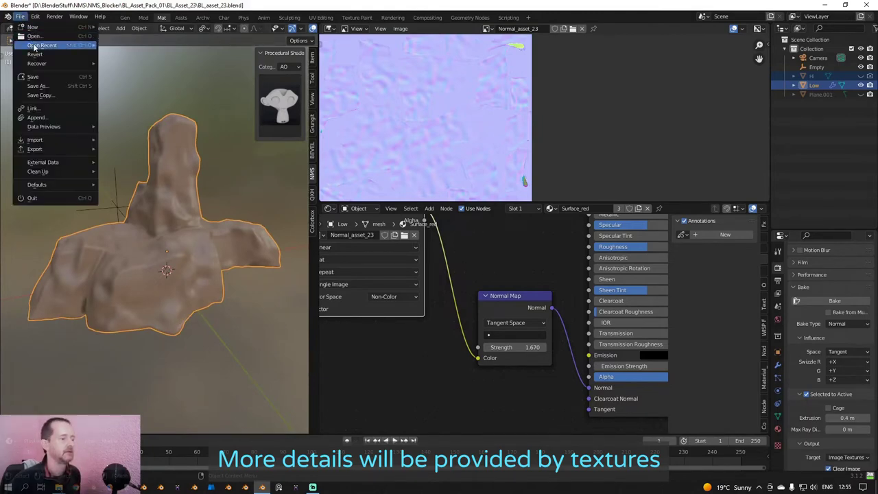
{"action": "left_click", "coordinate": [34, 78]}
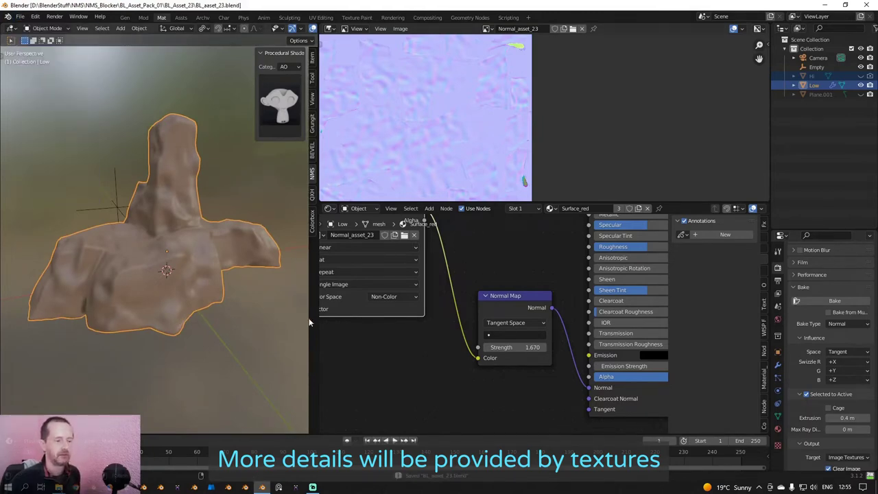
Enlarge the shader editor in both directions and bring the whole Surface_red node tree into view.
{"action": "middle_click_drag", "start_coordinate": [215, 222], "coordinate": [267, 274]}
{"action": "left_click_drag", "start_coordinate": [309, 354], "coordinate": [238, 355]}
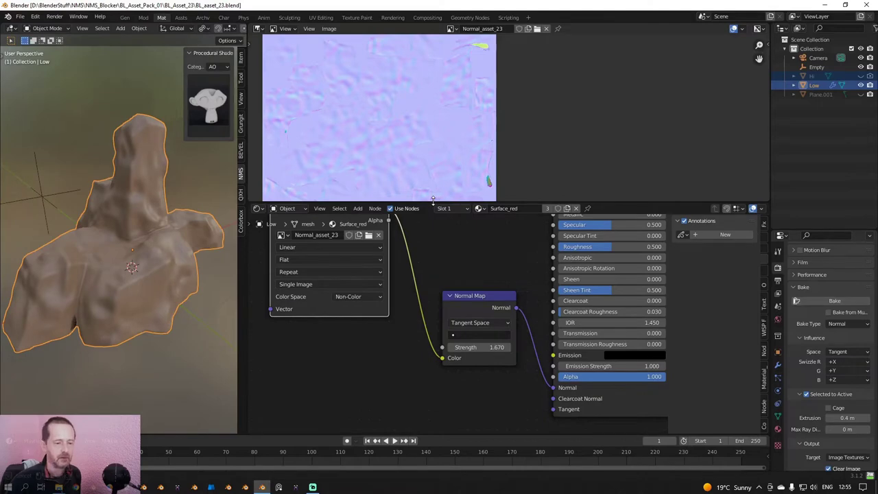
{"action": "left_click_drag", "start_coordinate": [435, 204], "coordinate": [439, 90]}
{"action": "scroll", "coordinate": [459, 220], "scroll_direction": "down", "scroll_amount": 4}
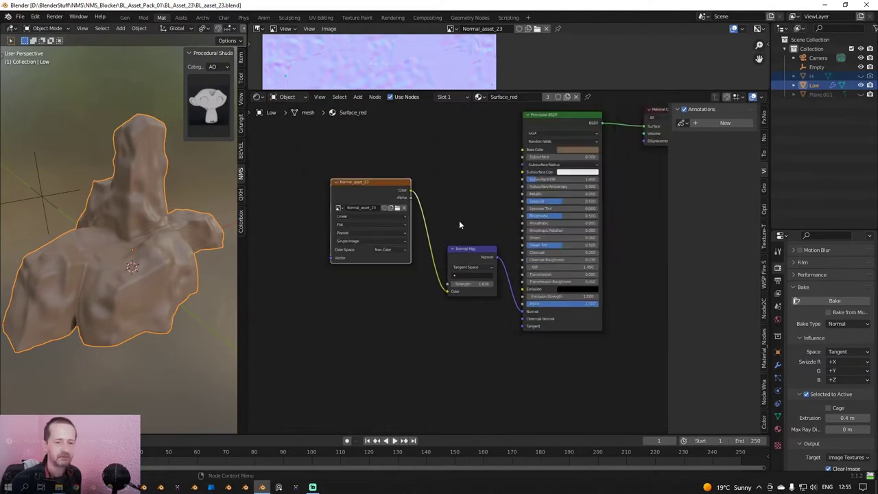
{"action": "middle_click_drag", "start_coordinate": [455, 224], "coordinate": [465, 259]}
{"action": "scroll", "coordinate": [465, 260], "scroll_direction": "up", "scroll_amount": 2}
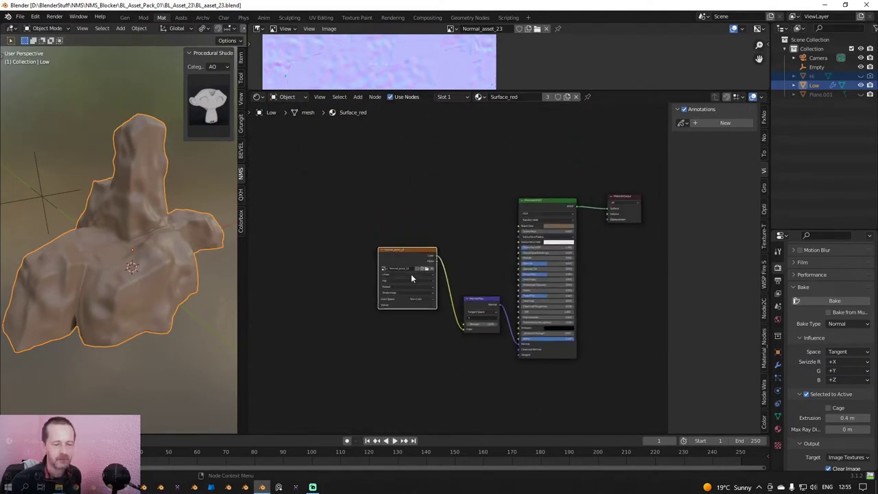
Move the Normal_asset_23 texture and Normal Map nodes lower in the tree and disconnect the Normal Map from the Principled BSDF.
{"action": "left_click_drag", "start_coordinate": [354, 244], "coordinate": [480, 339]}
{"action": "left_click_drag", "start_coordinate": [417, 262], "coordinate": [443, 366]}
{"action": "left_click", "coordinate": [429, 327]}
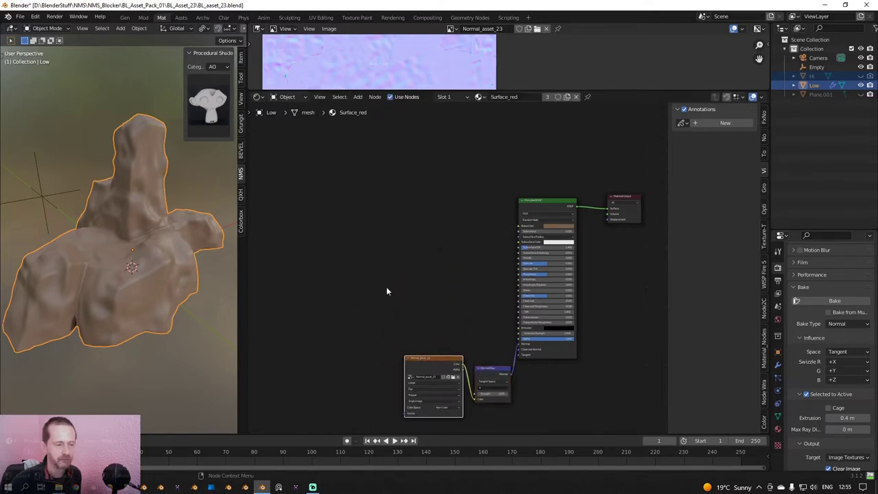
{"action": "middle_click_drag", "start_coordinate": [349, 250], "coordinate": [348, 249]}
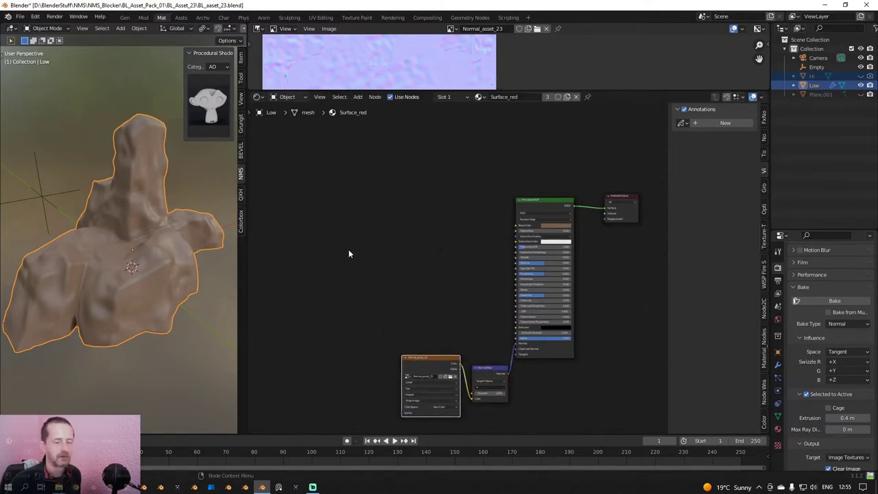
{"action": "left_click", "coordinate": [516, 349]}
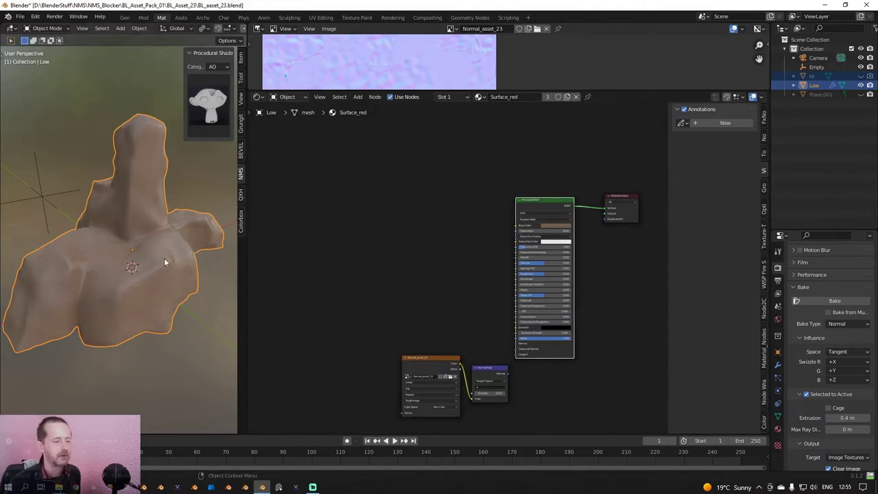
{"action": "middle_click_drag", "start_coordinate": [162, 257], "coordinate": [151, 256]}
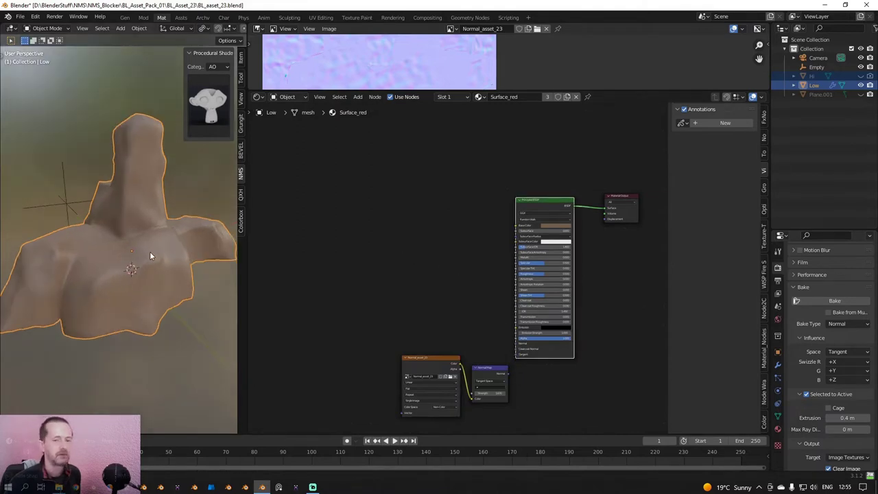
Add the Voronoi_Wave_Diff shader from the Material_Nodes add-on and connect its BSDF output to the Material Output's Surface.
{"action": "left_click", "coordinate": [763, 356]}
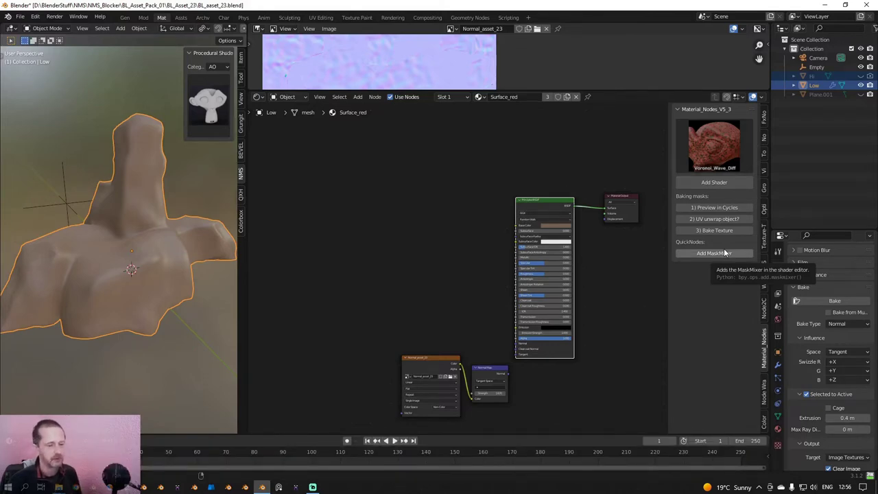
{"action": "left_click", "coordinate": [718, 151]}
{"action": "left_click", "coordinate": [728, 436]}
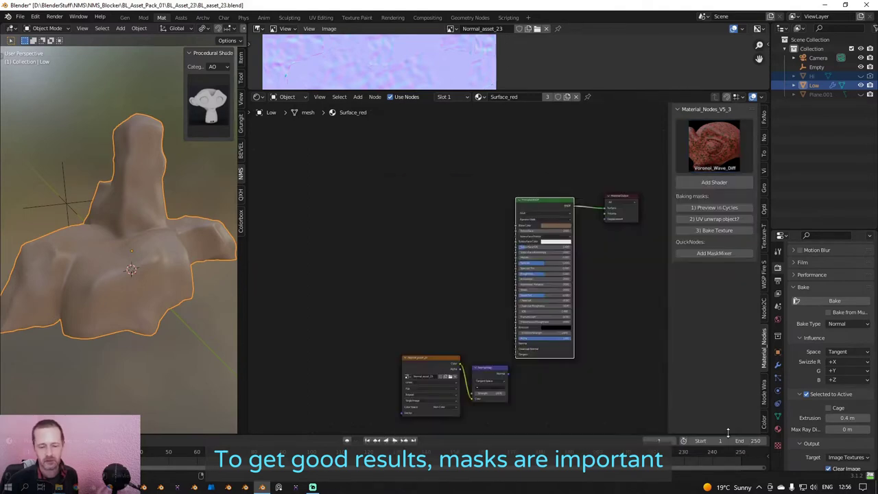
{"action": "left_click", "coordinate": [711, 184]}
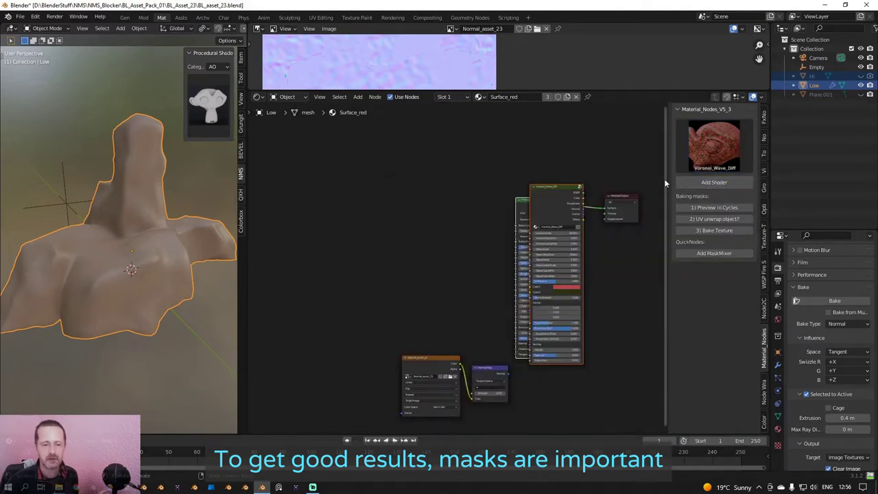
{"action": "left_click", "coordinate": [444, 164]}
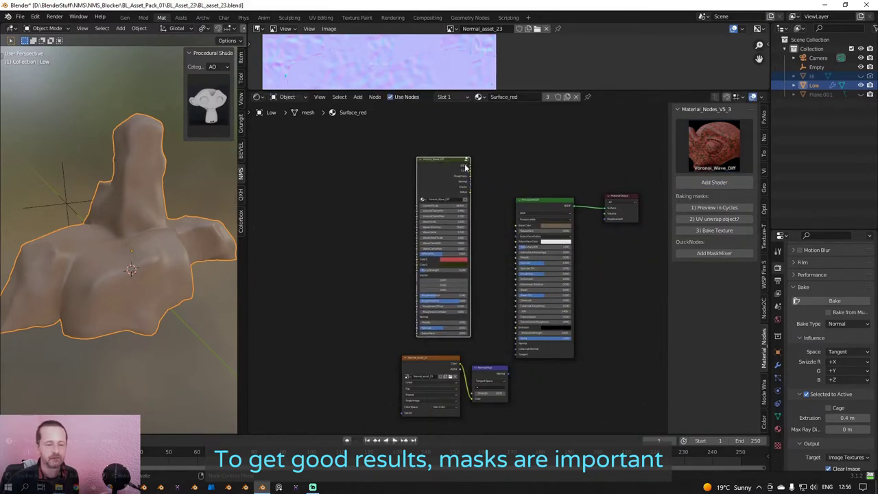
{"action": "mouse_move", "coordinate": [469, 166]}
{"action": "left_mouse_down"}
{"action": "mouse_move", "coordinate": [605, 218]}
{"action": "mouse_move", "coordinate": [606, 209]}
{"action": "left_mouse_up"}
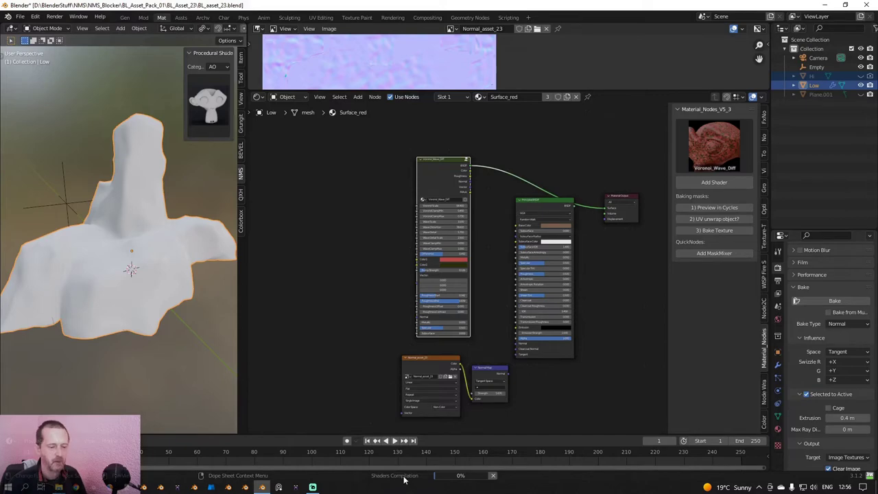
Examine the Voronoi_Wave_Diff pattern around the Low stone and delete that shader node.
{"action": "middle_click_drag", "start_coordinate": [172, 302], "coordinate": [88, 262]}
{"action": "scroll", "coordinate": [88, 260], "scroll_direction": "up", "scroll_amount": 2}
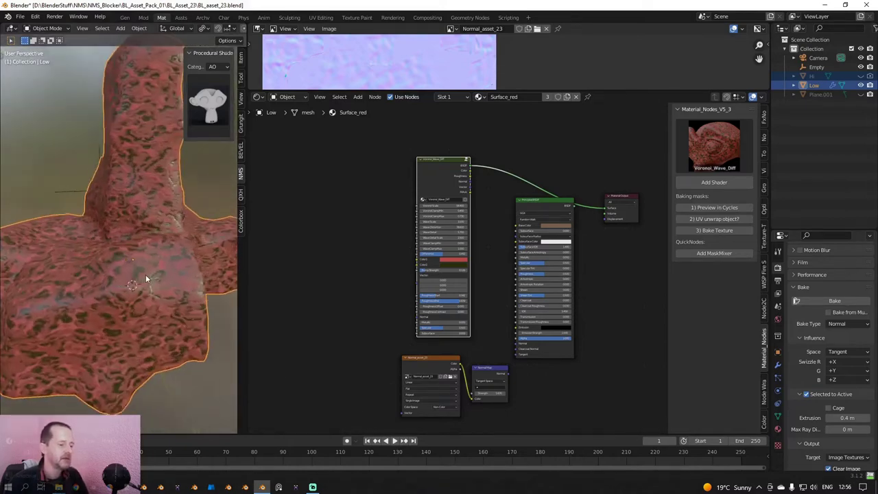
{"action": "middle_click_drag", "start_coordinate": [146, 276], "coordinate": [102, 269]}
{"action": "middle_click_drag", "start_coordinate": [168, 238], "coordinate": [142, 145]}
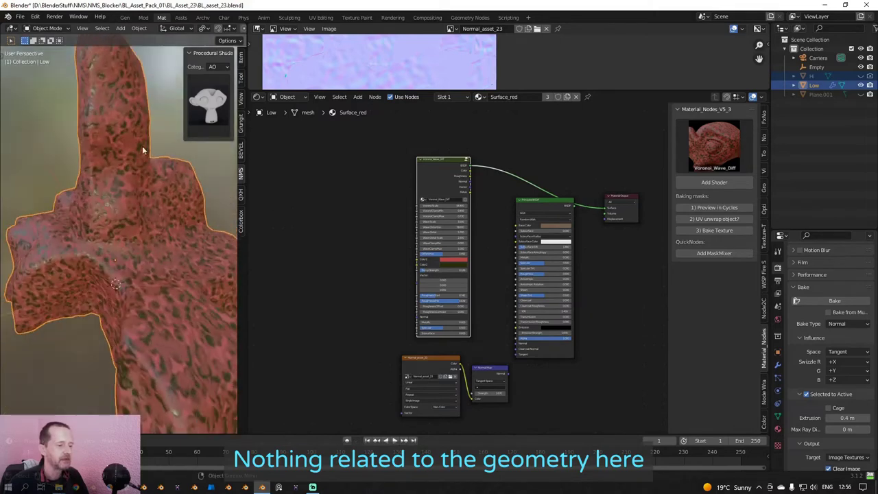
{"action": "middle_click_drag", "start_coordinate": [158, 235], "coordinate": [135, 244]}
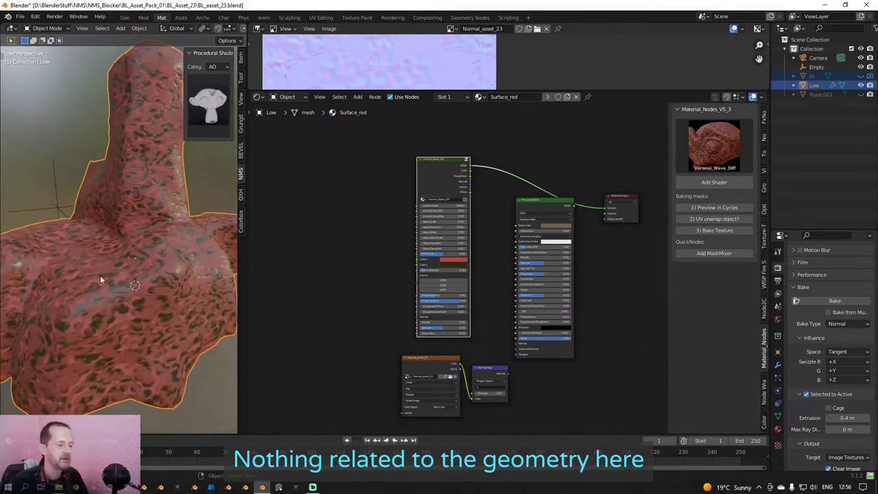
{"action": "mouse_move", "coordinate": [100, 275]}
{"action": "middle_mouse_down"}
{"action": "mouse_move", "coordinate": [147, 306]}
{"action": "mouse_move", "coordinate": [121, 263]}
{"action": "mouse_move", "coordinate": [96, 247]}
{"action": "middle_mouse_up"}
{"action": "middle_click_drag", "start_coordinate": [211, 215], "coordinate": [172, 205]}
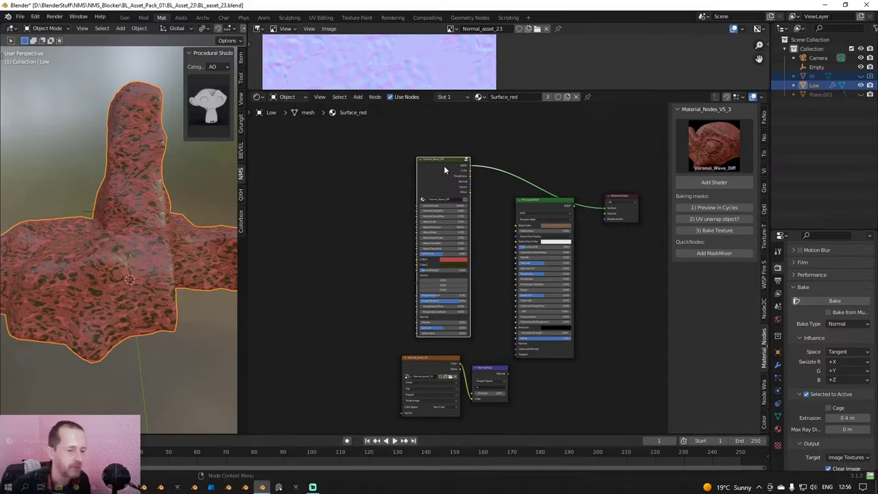
{"action": "key", "text": "x"}
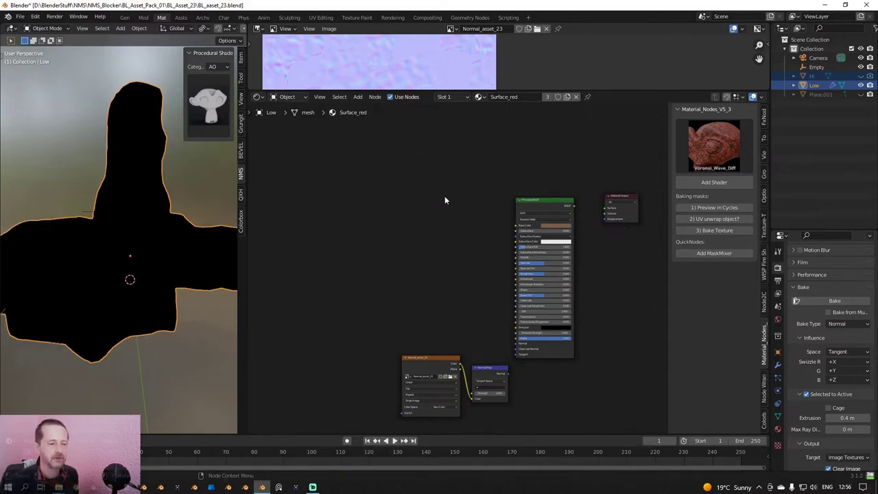
Add the Mask_NoisyBevel node from the Material_Nodes add-on and place it above the Principled BSDF.
{"action": "left_click", "coordinate": [711, 148]}
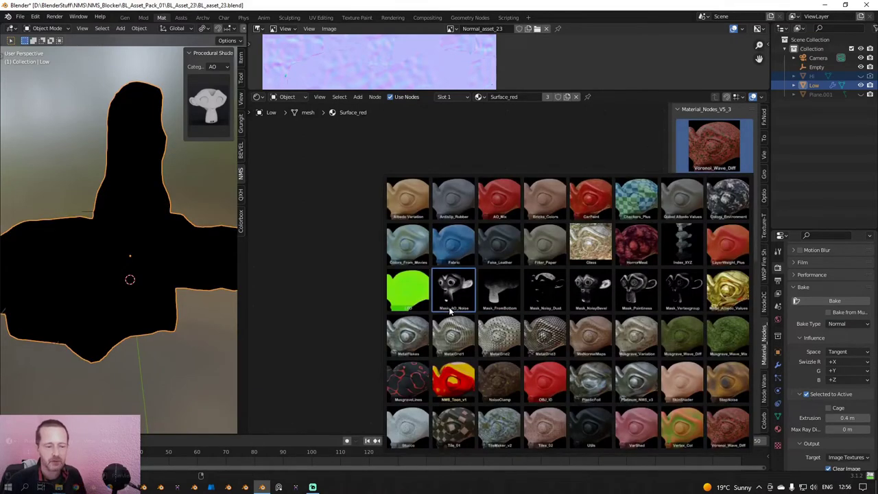
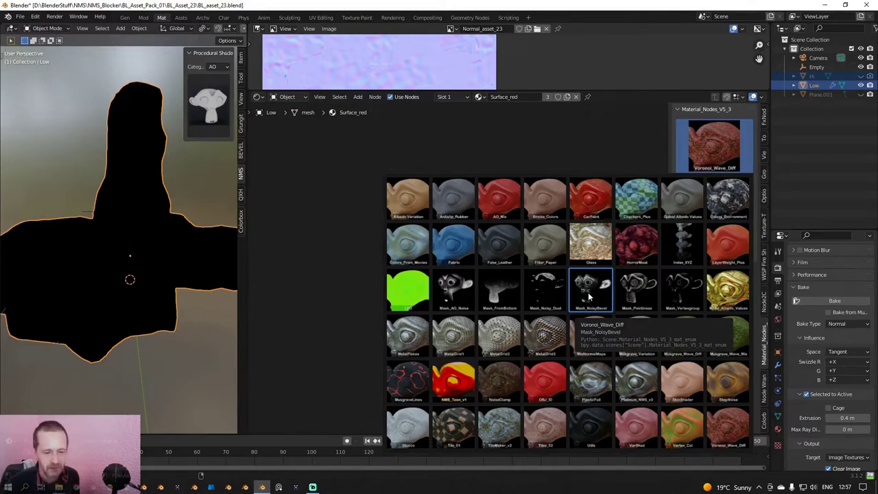
{"action": "left_click", "coordinate": [588, 293]}
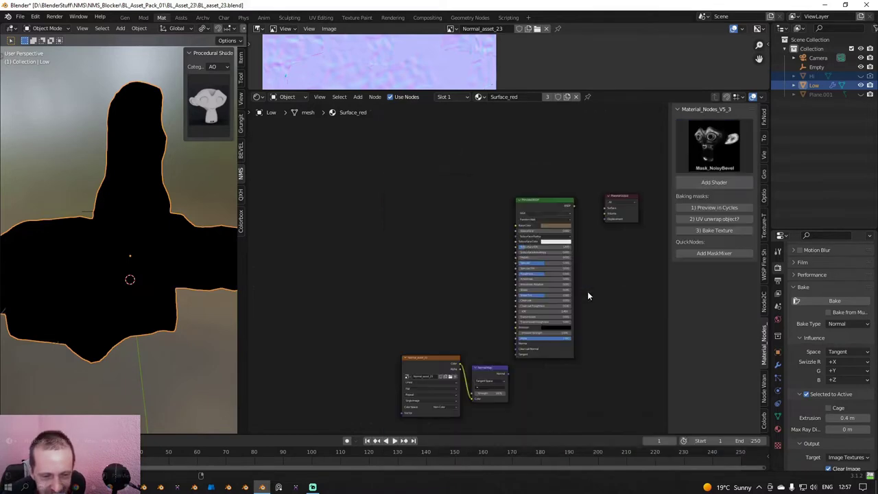
{"action": "left_click", "coordinate": [689, 181]}
{"action": "scroll", "coordinate": [543, 200], "scroll_direction": "up", "scroll_amount": 3}
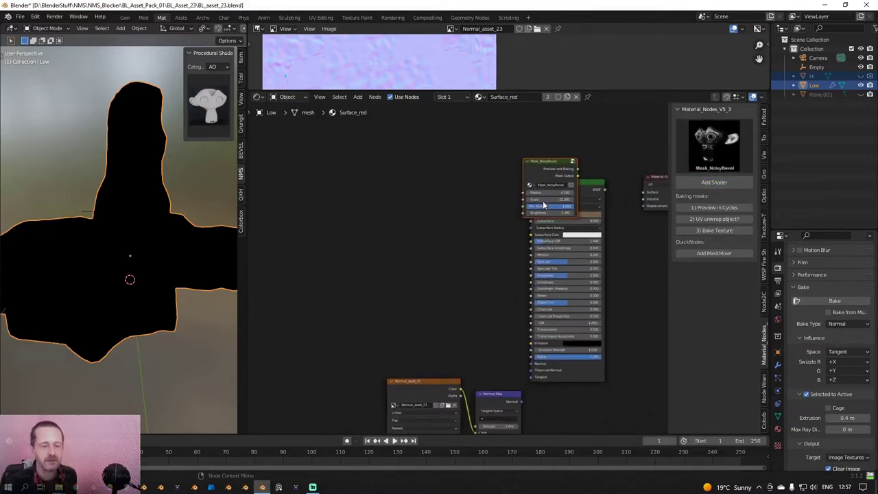
{"action": "middle_click_drag", "start_coordinate": [542, 201], "coordinate": [434, 237]}
{"action": "scroll", "coordinate": [434, 239], "scroll_direction": "up", "scroll_amount": 1}
{"action": "left_click_drag", "start_coordinate": [438, 184], "coordinate": [462, 119]}
{"action": "middle_click_drag", "start_coordinate": [501, 171], "coordinate": [456, 206]}
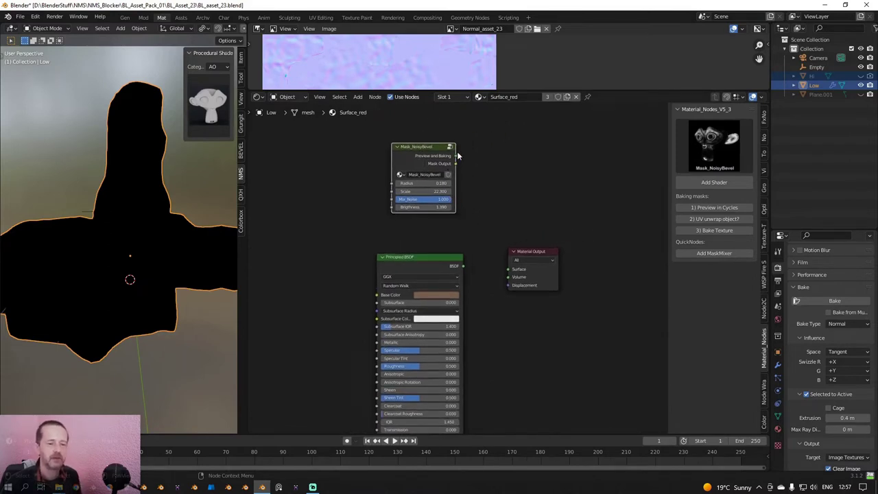
Connect the Mask_NoisyBevel node's Preview and Baking output to the Material Output's Surface and preview the mask in Cycles.
{"action": "left_click_drag", "start_coordinate": [456, 162], "coordinate": [511, 269]}
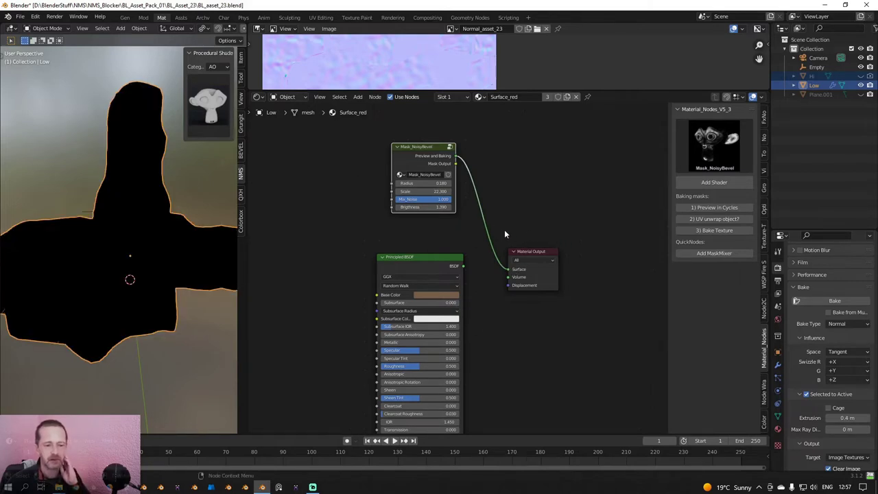
{"action": "middle_click_drag", "start_coordinate": [504, 235], "coordinate": [604, 212]}
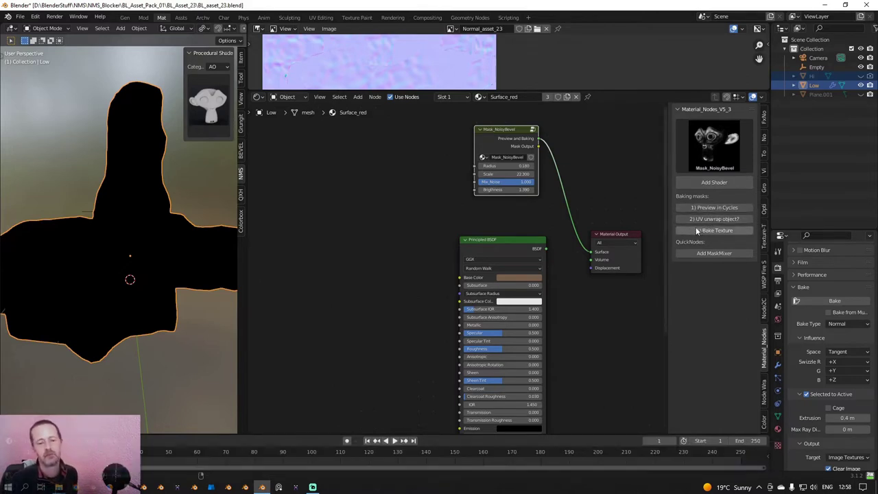
{"action": "left_click", "coordinate": [703, 208]}
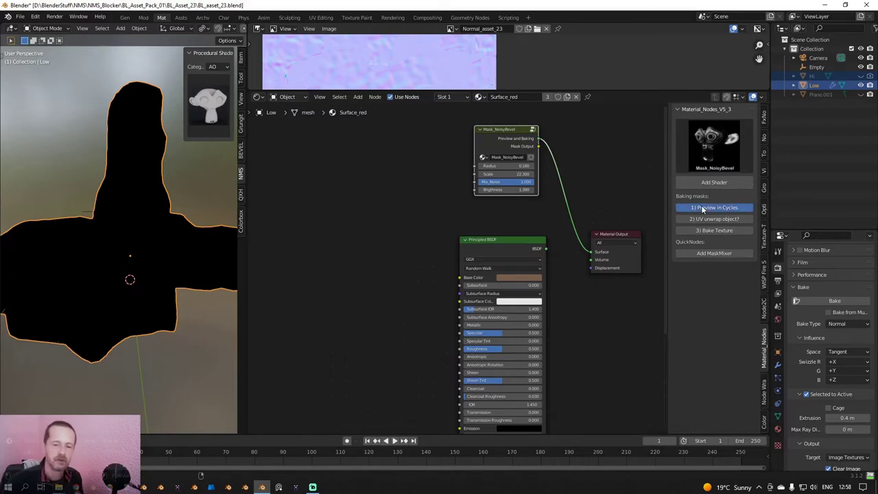
{"action": "middle_click_drag", "start_coordinate": [494, 202], "coordinate": [455, 254]}
{"action": "scroll", "coordinate": [455, 255], "scroll_direction": "up", "scroll_amount": 5}
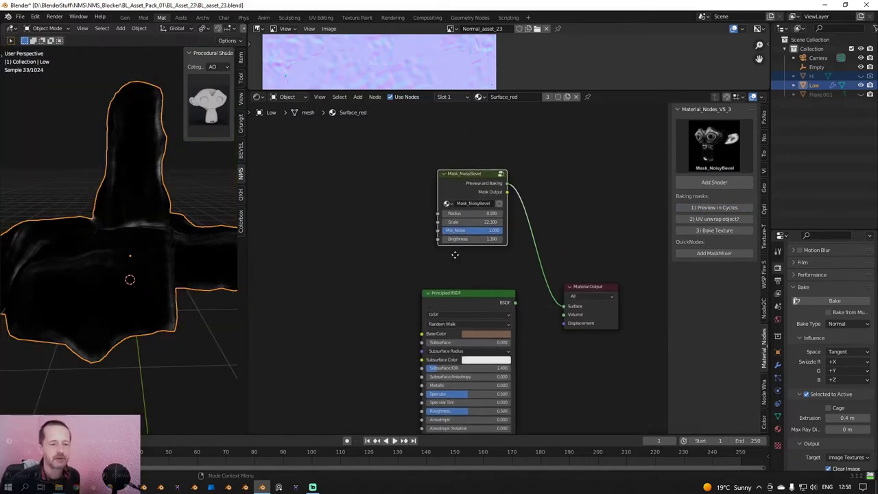
Raise the Mask_NoisyBevel node's Radius to 1.040, checking the mask around the Low stone.
{"action": "left_click_drag", "start_coordinate": [474, 194], "coordinate": [499, 193]}
{"action": "middle_click_drag", "start_coordinate": [233, 272], "coordinate": [94, 281]}
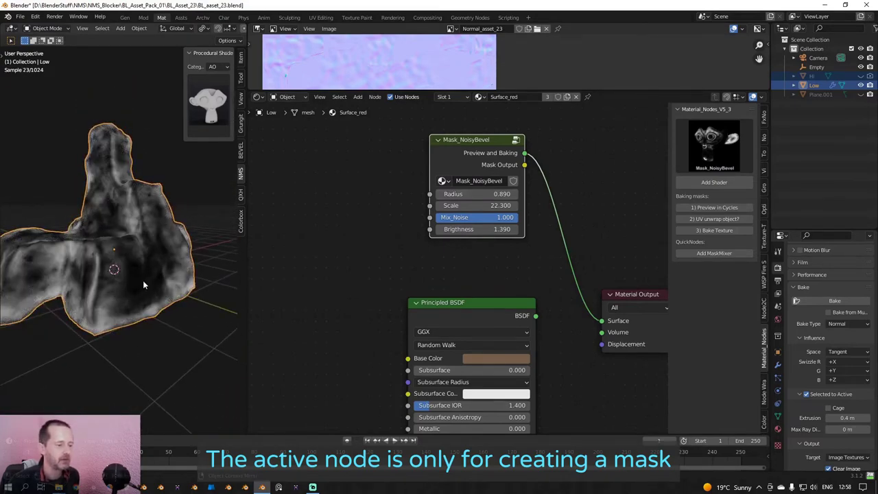
{"action": "middle_click_drag", "start_coordinate": [143, 276], "coordinate": [176, 295]}
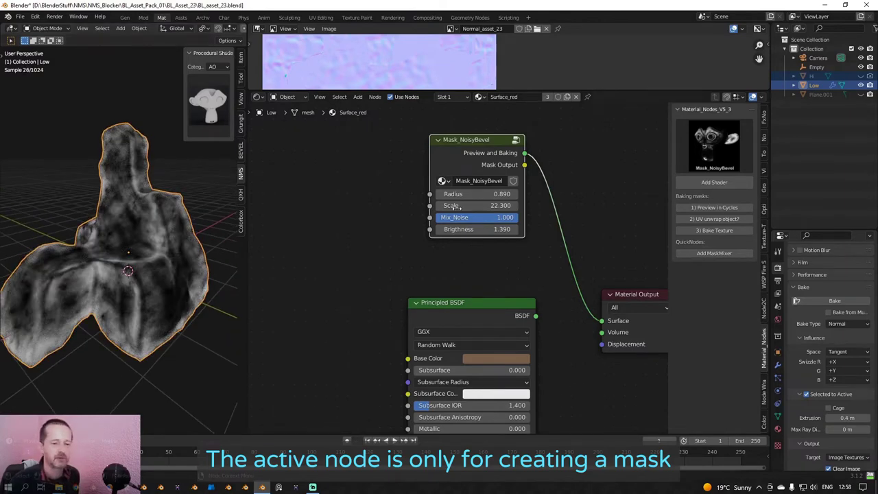
{"action": "mouse_move", "coordinate": [466, 194]}
{"action": "left_mouse_down"}
{"action": "mouse_move", "coordinate": [494, 194]}
{"action": "mouse_move", "coordinate": [473, 194]}
{"action": "mouse_move", "coordinate": [486, 194]}
{"action": "mouse_move", "coordinate": [473, 206]}
{"action": "left_mouse_up"}
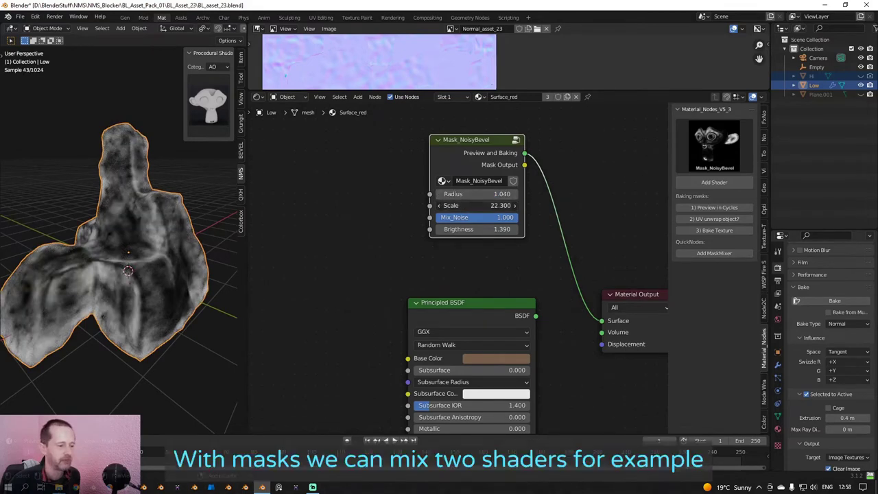
{"action": "middle_click_drag", "start_coordinate": [206, 237], "coordinate": [130, 227]}
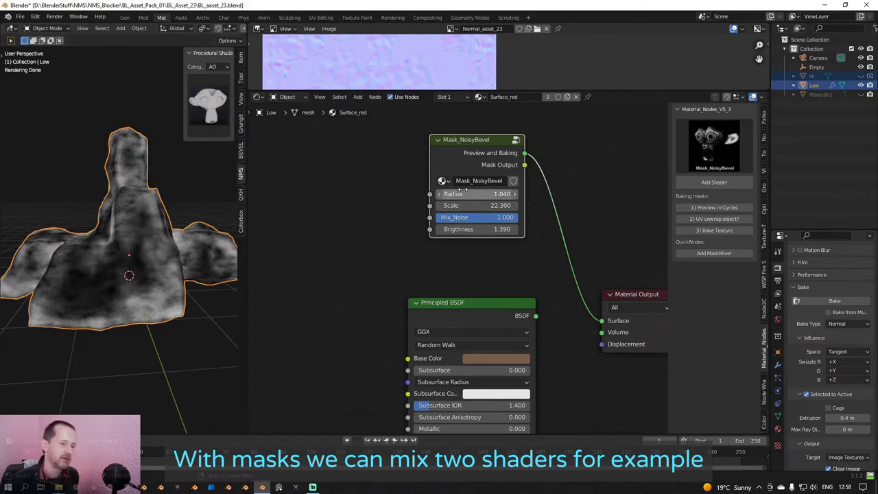
{"action": "middle_click_drag", "start_coordinate": [88, 282], "coordinate": [281, 298]}
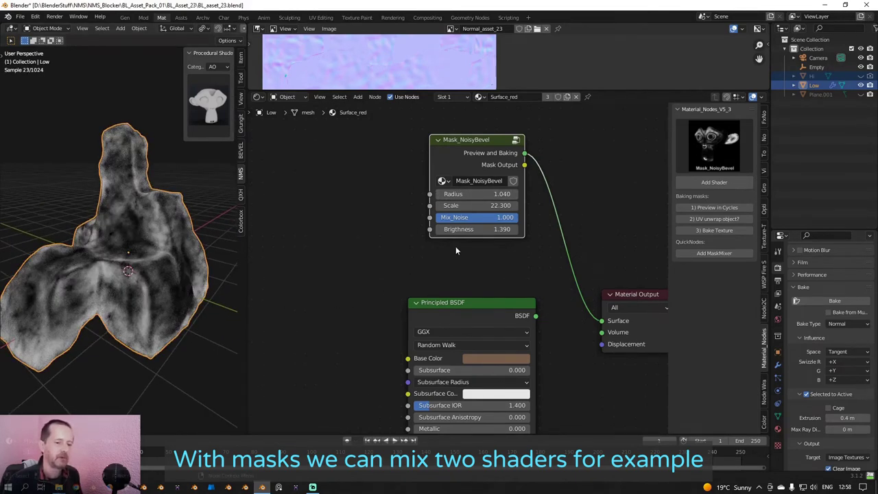
{"action": "mouse_move", "coordinate": [113, 291]}
{"action": "middle_mouse_down"}
{"action": "mouse_move", "coordinate": [137, 293]}
{"action": "mouse_move", "coordinate": [120, 291]}
{"action": "middle_mouse_up"}
Set the Mask_NoisyBevel node's Scale to 177.000 and check the finer noise on the Low stone.
{"action": "left_click_drag", "start_coordinate": [470, 205], "coordinate": [533, 205]}
{"action": "middle_click_drag", "start_coordinate": [113, 258], "coordinate": [49, 236]}
{"action": "scroll", "coordinate": [121, 271], "scroll_direction": "down", "scroll_amount": 3}
{"action": "middle_click_drag", "start_coordinate": [120, 271], "coordinate": [159, 293]}
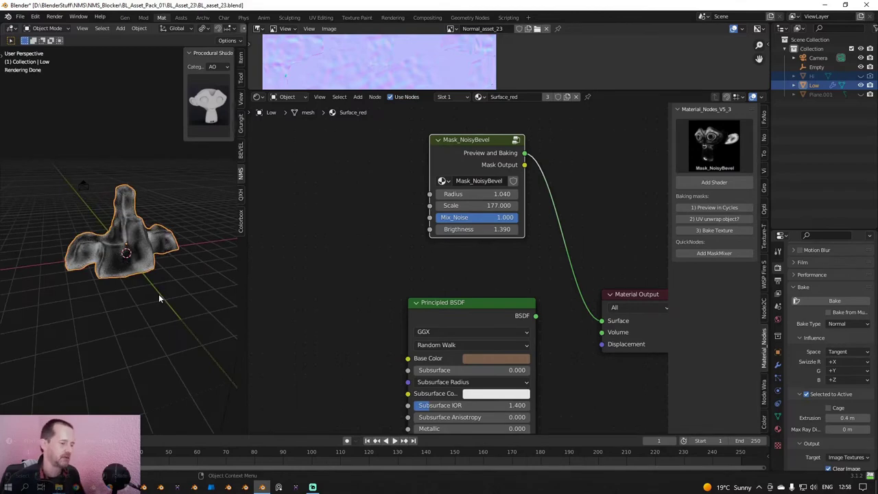
Try a Scale of 17.400 on the Mask_NoisyBevel node and inspect the mask around the Low stone.
{"action": "scroll", "coordinate": [146, 286], "scroll_direction": "up", "scroll_amount": 2}
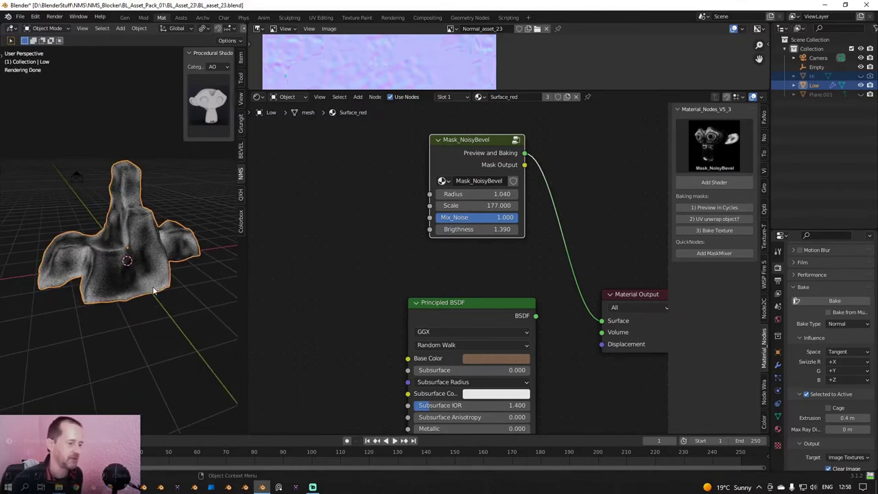
{"action": "middle_click_drag", "start_coordinate": [153, 291], "coordinate": [148, 271]}
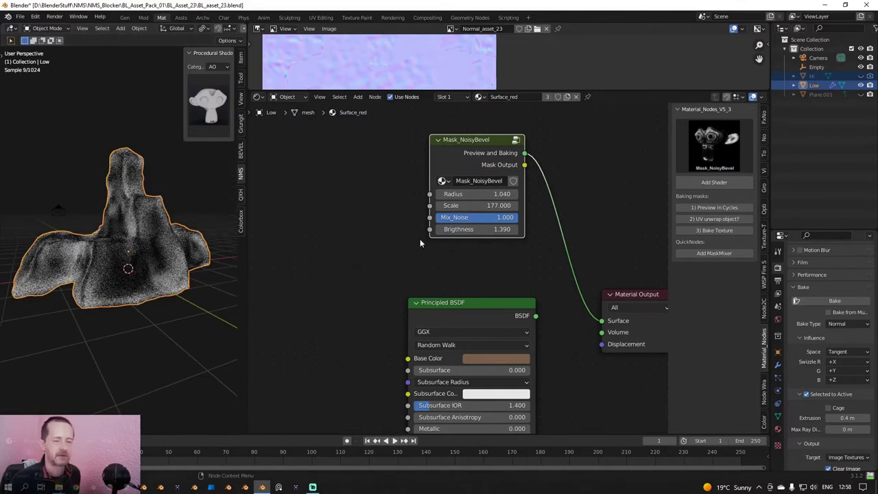
{"action": "left_click_drag", "start_coordinate": [488, 205], "coordinate": [436, 205]}
{"action": "scroll", "coordinate": [162, 298], "scroll_direction": "down", "scroll_amount": 4}
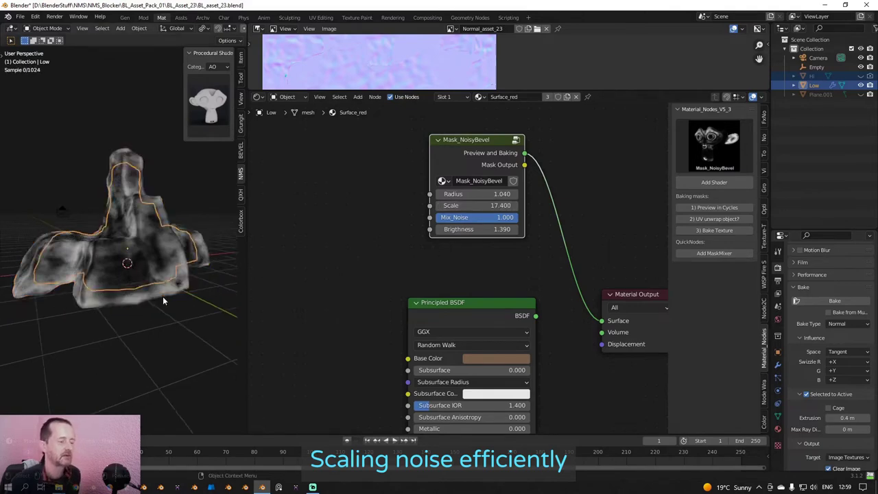
{"action": "middle_click_drag", "start_coordinate": [163, 299], "coordinate": [323, 302]}
{"action": "middle_click_drag", "start_coordinate": [0, 297], "coordinate": [137, 273]}
{"action": "scroll", "coordinate": [137, 278], "scroll_direction": "up", "scroll_amount": 1}
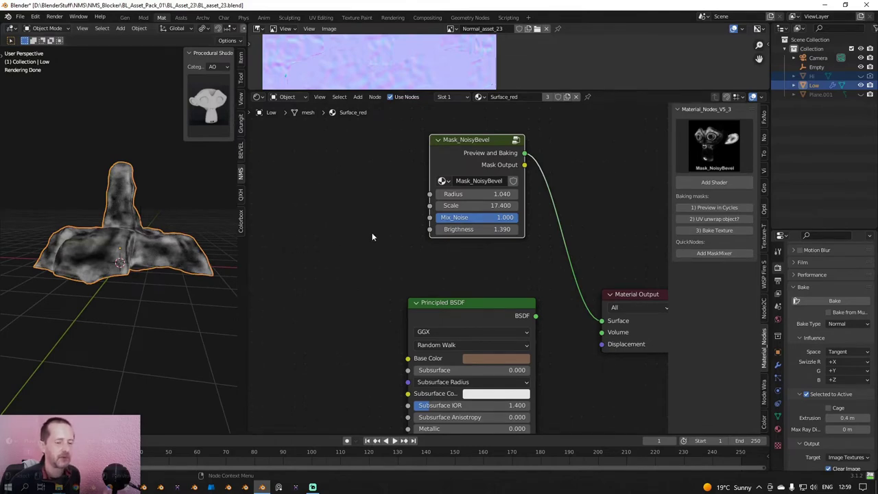
{"action": "scroll", "coordinate": [161, 249], "scroll_direction": "down", "scroll_amount": 2}
{"action": "middle_click_drag", "start_coordinate": [161, 250], "coordinate": [144, 266]}
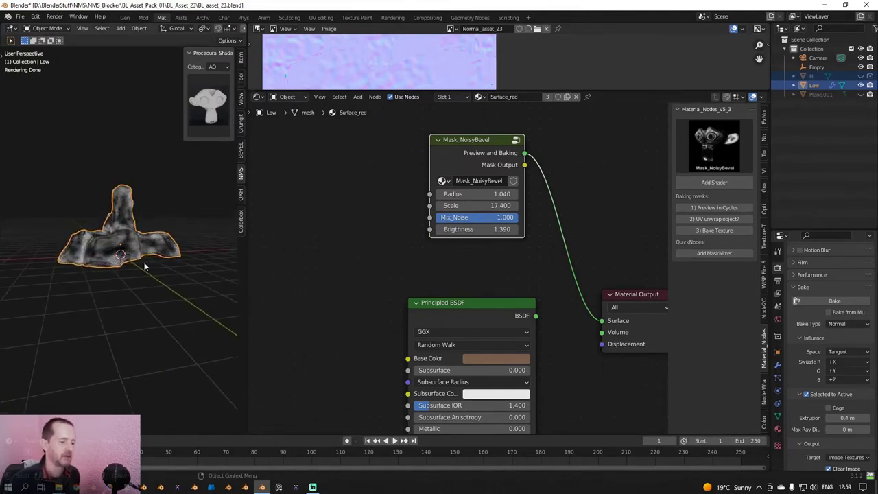
{"action": "scroll", "coordinate": [144, 266], "scroll_direction": "up", "scroll_amount": 1}
Set the Mask_NoisyBevel node's Scale to 26.000 and Brigthness to 1.460, checking the mask on the stone.
{"action": "left_click_drag", "start_coordinate": [449, 206], "coordinate": [484, 206]}
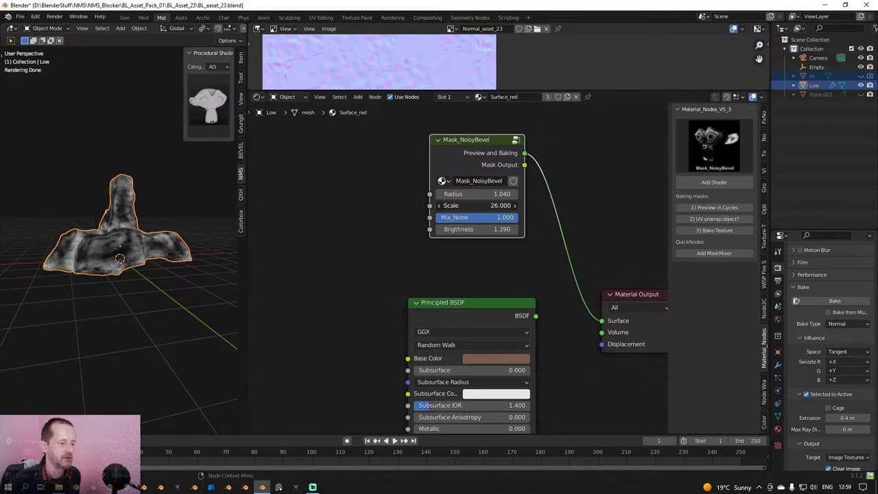
{"action": "middle_click_drag", "start_coordinate": [191, 274], "coordinate": [109, 271]}
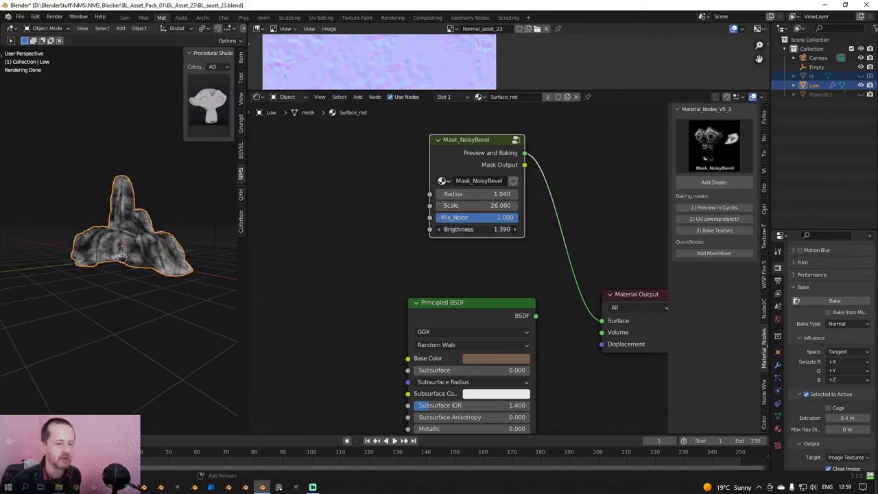
{"action": "left_click_drag", "start_coordinate": [474, 229], "coordinate": [481, 229]}
{"action": "middle_click_drag", "start_coordinate": [156, 263], "coordinate": [62, 284]}
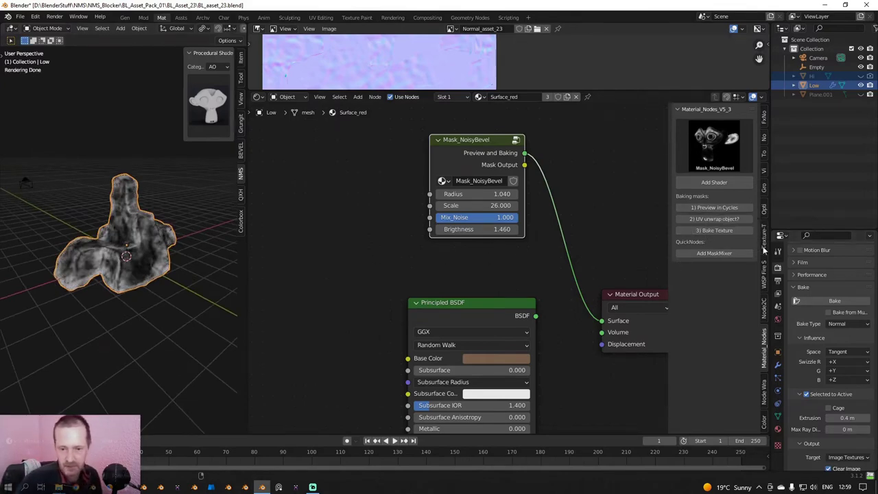
Save the blend file and try to bake the noisy bevel mask to a texture with the Material_Nodes add-on.
{"action": "scroll", "coordinate": [816, 284], "scroll_direction": "up", "scroll_amount": 3}
{"action": "scroll", "coordinate": [816, 284], "scroll_direction": "up", "scroll_amount": 6}
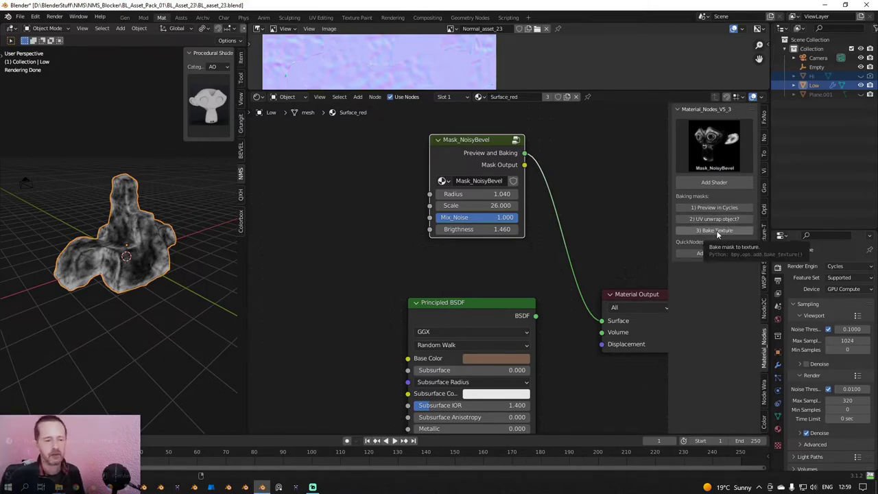
{"action": "left_click", "coordinate": [19, 16]}
{"action": "left_click", "coordinate": [33, 77]}
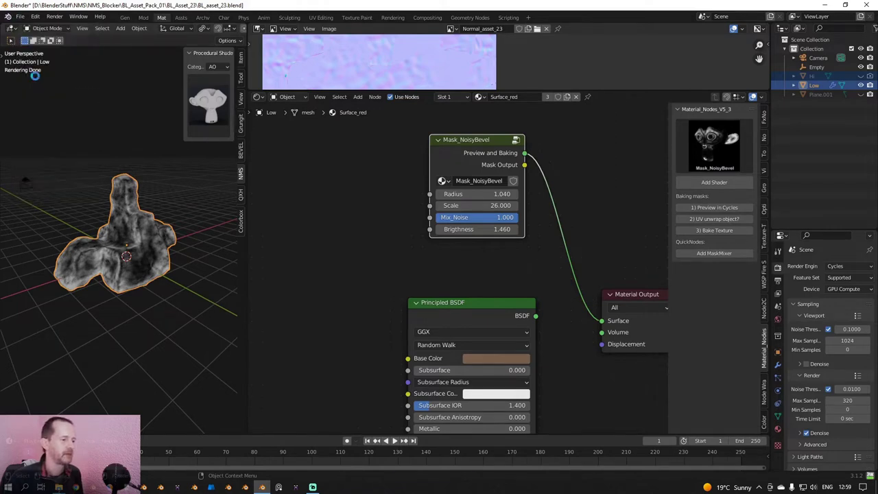
{"action": "left_click", "coordinate": [715, 229]}
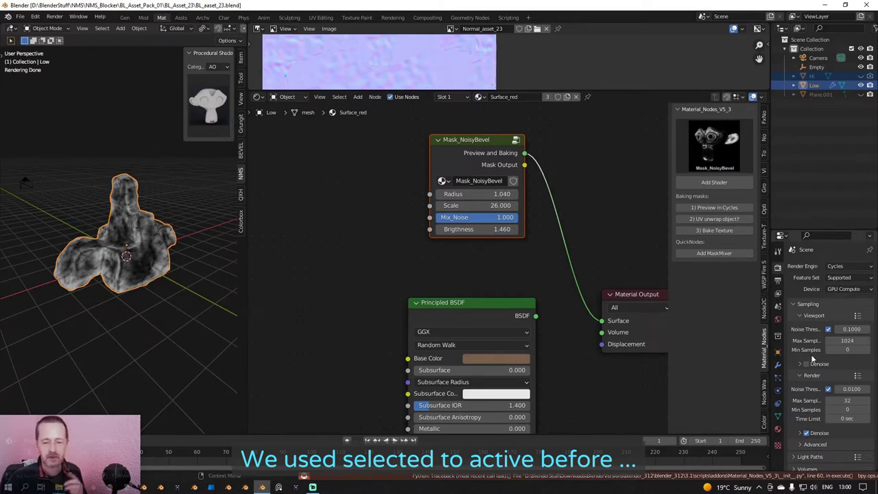
Turn off Selected to Active in the render bake settings.
{"action": "scroll", "coordinate": [807, 386], "scroll_direction": "down", "scroll_amount": 6}
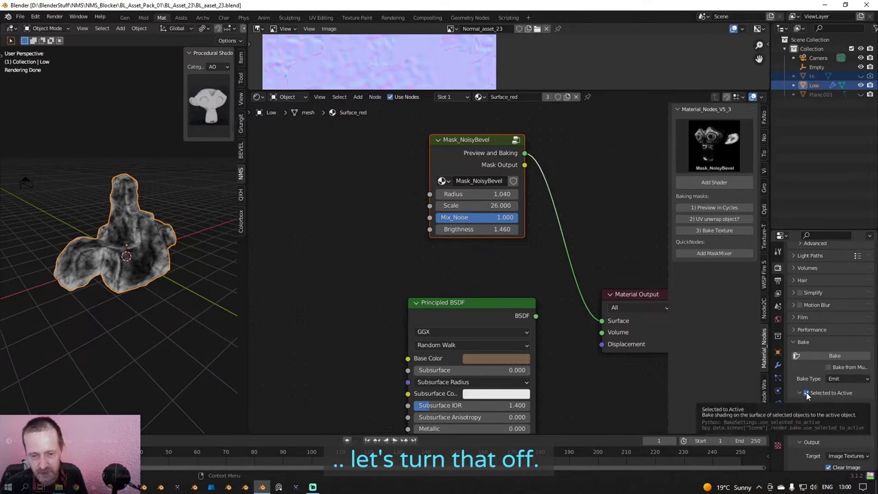
{"action": "left_click", "coordinate": [807, 393]}
{"action": "scroll", "coordinate": [806, 392], "scroll_direction": "up", "scroll_amount": 10}
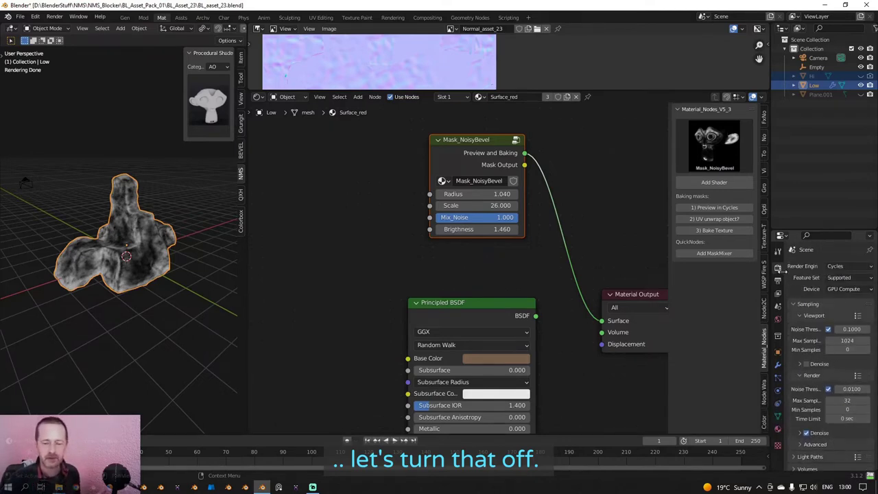
Delete the leftover Baked_Texture node and bake the noisy bevel mask to a texture again.
{"action": "left_click", "coordinate": [686, 187]}
{"action": "left_click", "coordinate": [319, 377]}
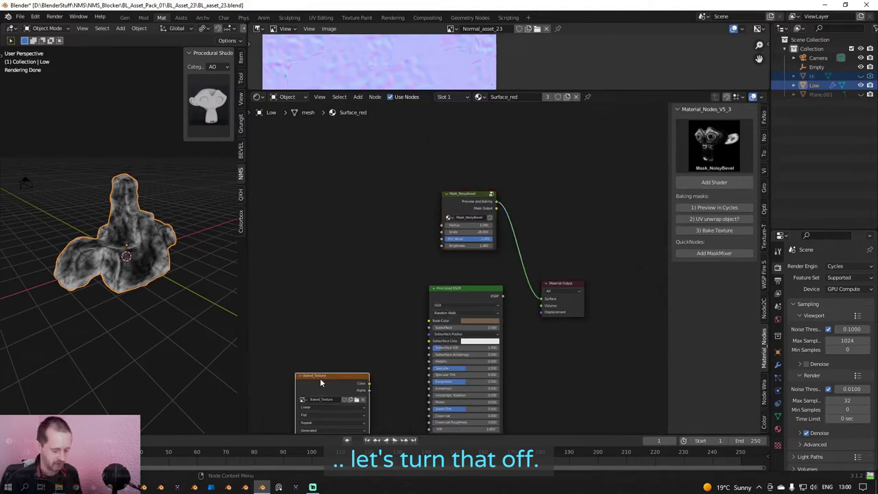
{"action": "key", "text": "x"}
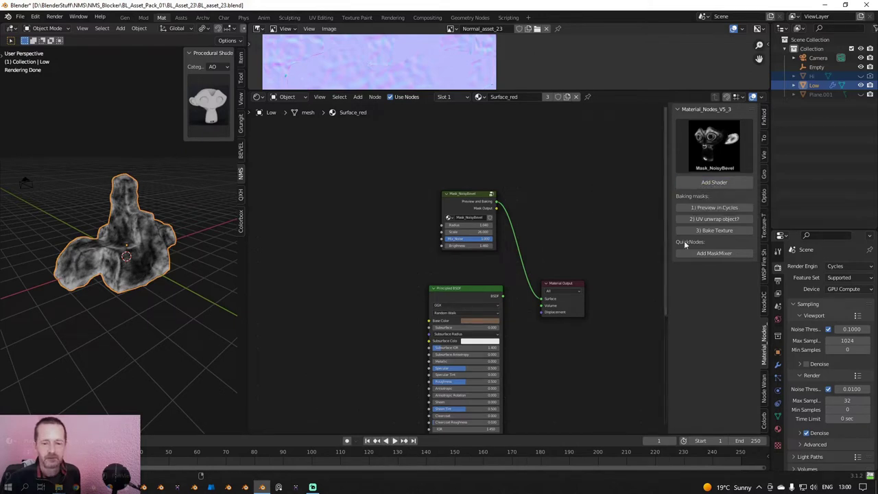
{"action": "left_click", "coordinate": [698, 230]}
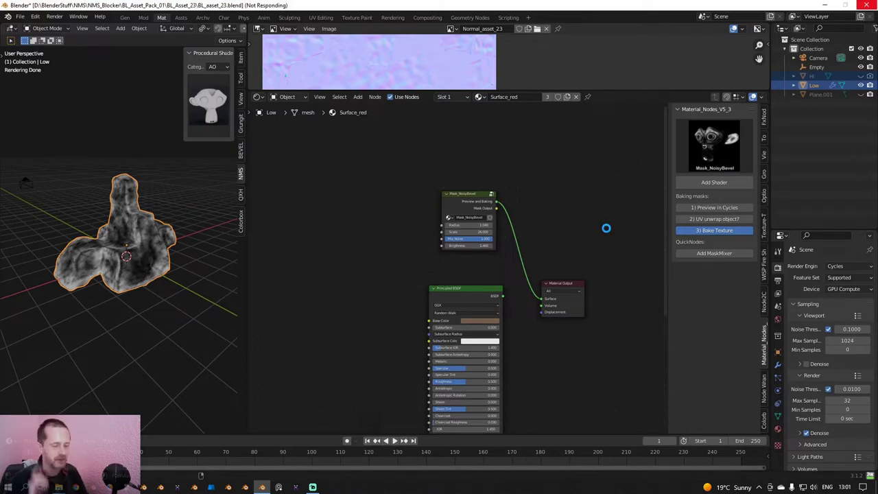
Move the new Baked_Texture node up beside the Principled BSDF and rename its image Bevel_Asset_23.
{"action": "middle_click_drag", "start_coordinate": [334, 259], "coordinate": [379, 204]}
{"action": "scroll", "coordinate": [351, 297], "scroll_direction": "up", "scroll_amount": 1}
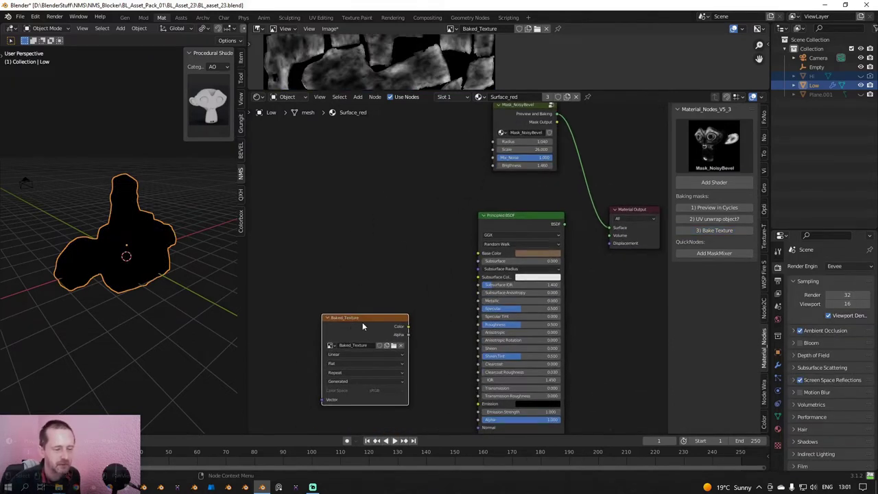
{"action": "left_click_drag", "start_coordinate": [362, 326], "coordinate": [356, 229]}
{"action": "scroll", "coordinate": [357, 235], "scroll_direction": "up", "scroll_amount": 3}
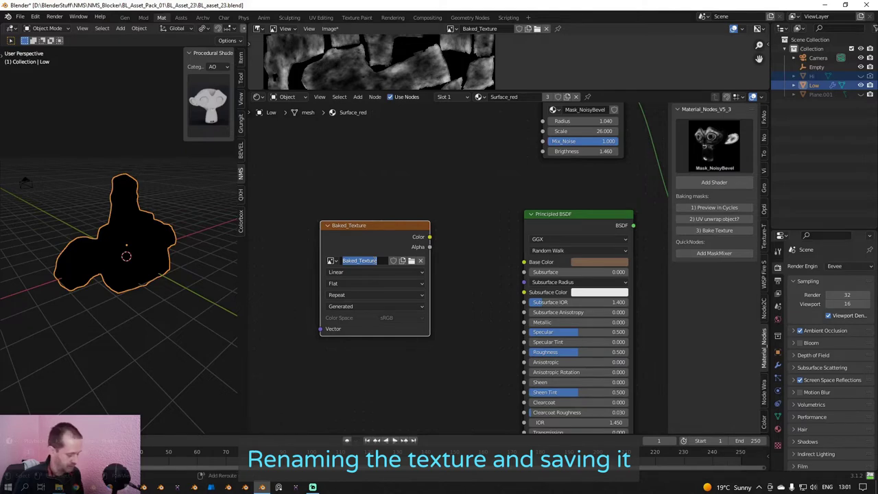
{"action": "type", "text": "Bavel"}
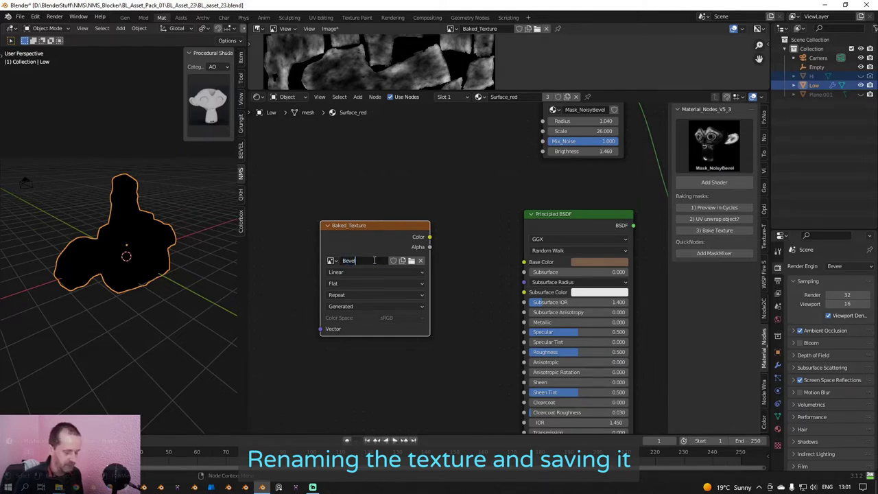
{"action": "type", "text": "_Asset_2"}
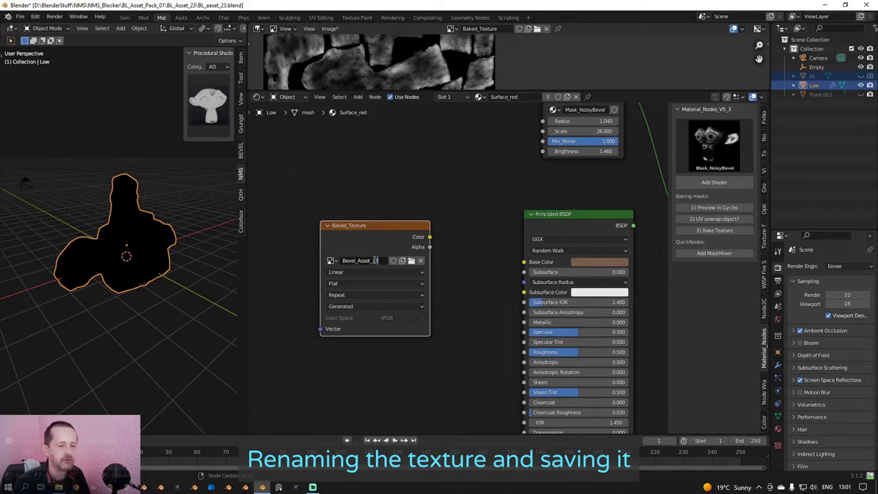
{"action": "type", "text": "3"}
{"action": "key", "text": "Return"}
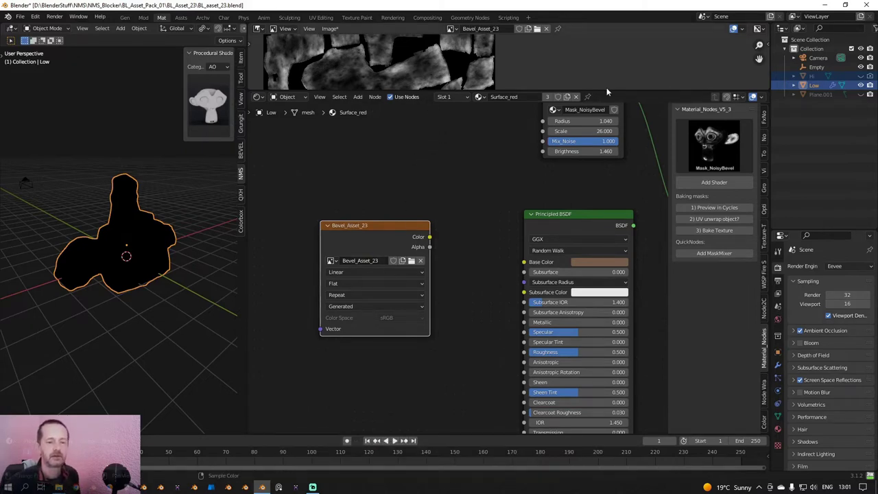
Enlarge the image editor and save the baked mask as Bevel_Asset_23.png in the BL_Asset_23 folder.
{"action": "left_click_drag", "start_coordinate": [596, 90], "coordinate": [597, 146]}
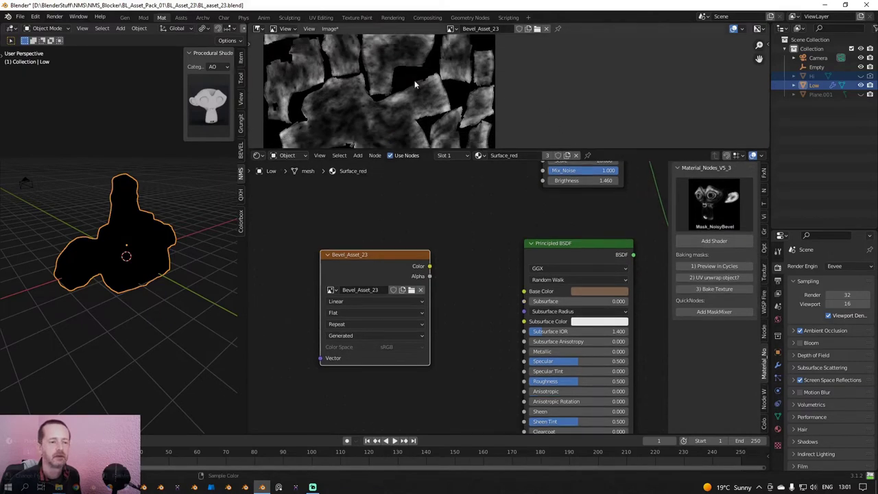
{"action": "scroll", "coordinate": [546, 89], "scroll_direction": "down", "scroll_amount": 2}
{"action": "left_click", "coordinate": [329, 29]}
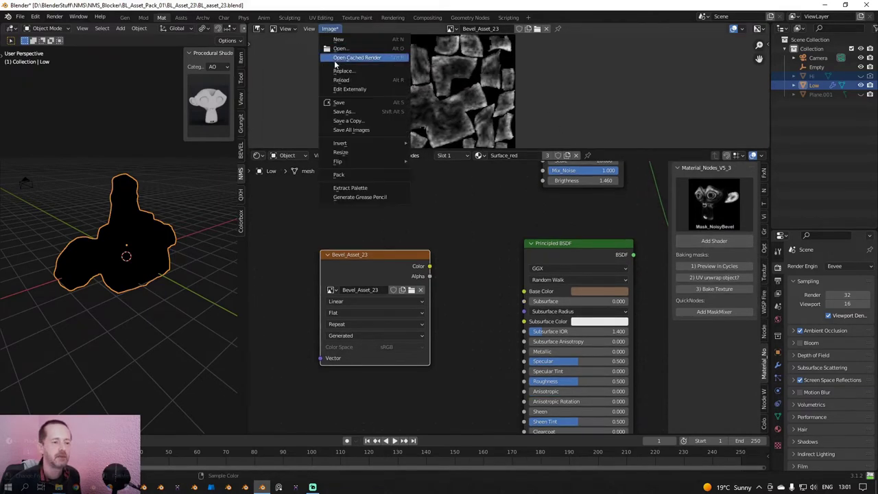
{"action": "left_click", "coordinate": [336, 105]}
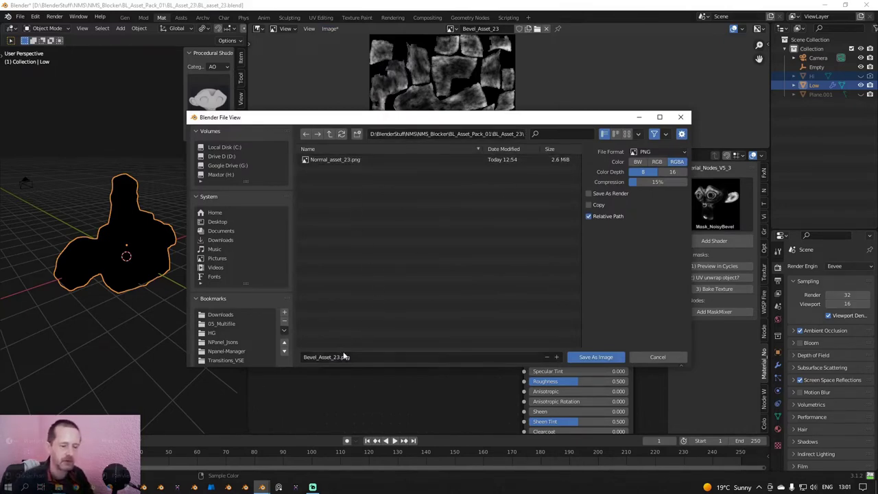
{"action": "left_click", "coordinate": [580, 356]}
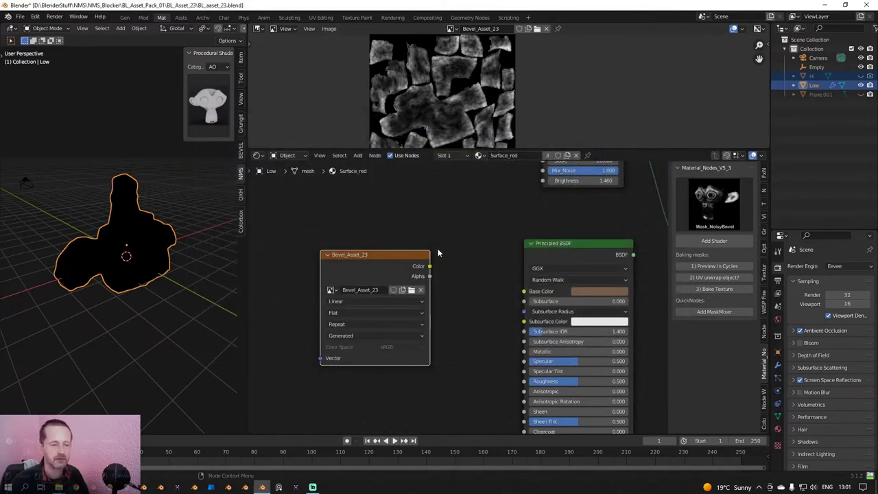
Move the Bevel_Asset_23 texture node above and to the left of the Mask_NoisyBevel node.
{"action": "scroll", "coordinate": [438, 253], "scroll_direction": "down", "scroll_amount": 3}
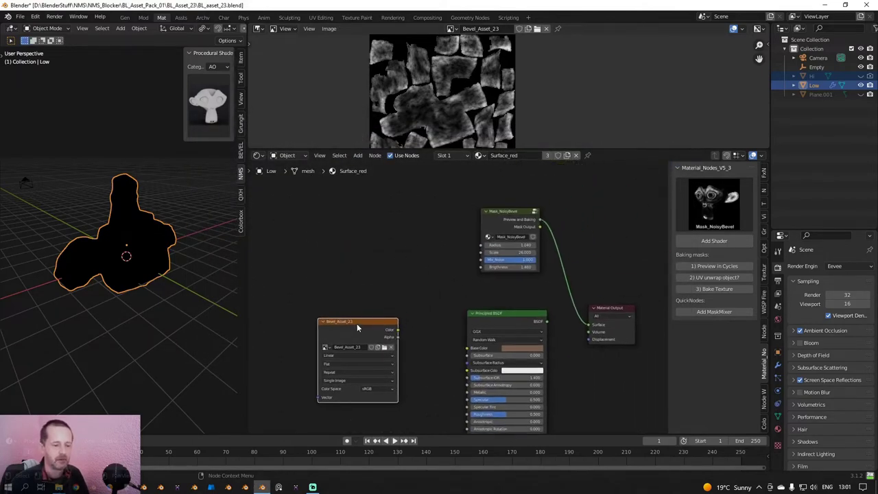
{"action": "left_click_drag", "start_coordinate": [356, 328], "coordinate": [386, 202]}
{"action": "middle_click_drag", "start_coordinate": [385, 202], "coordinate": [372, 288]}
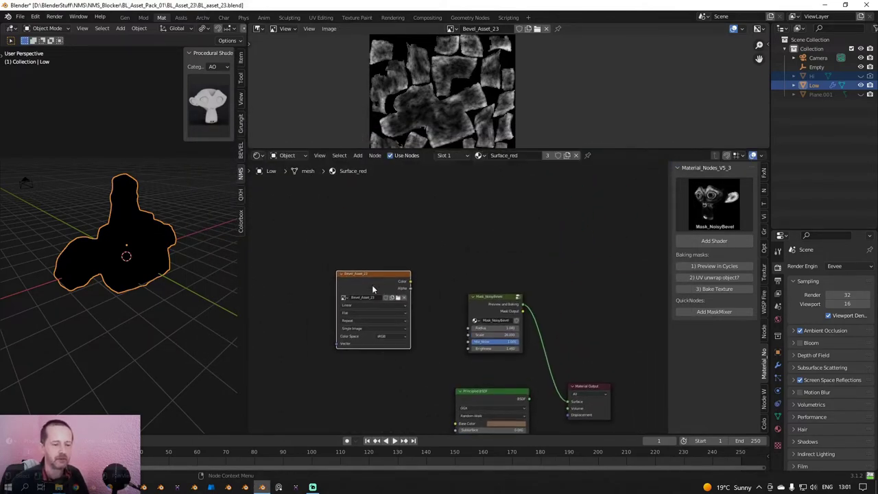
{"action": "left_click_drag", "start_coordinate": [373, 288], "coordinate": [356, 229]}
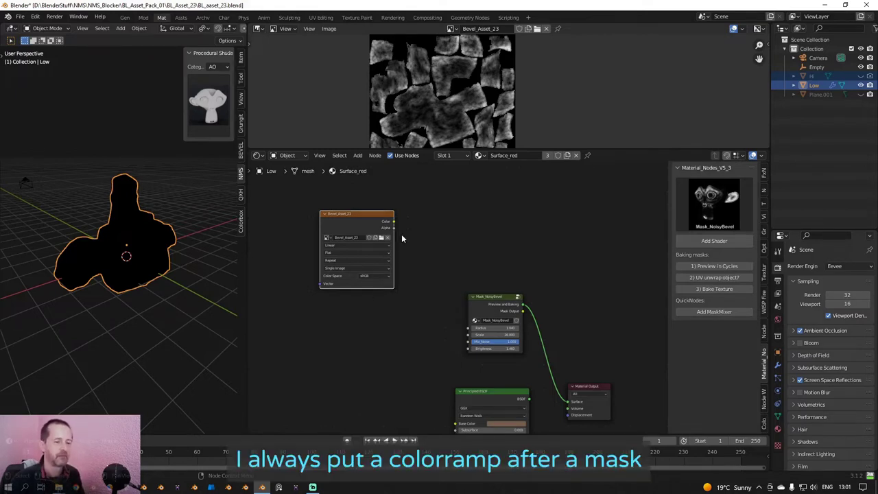
Add a ColorRamp node fed by the Bevel_Asset_23 texture's Color output and try sliding its white stop.
{"action": "key", "text": "shift+a"}
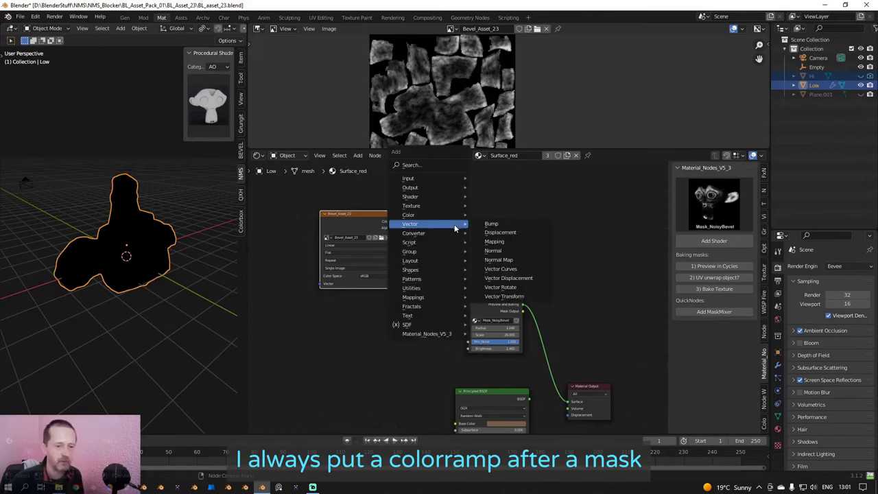
{"action": "left_click", "coordinate": [509, 251]}
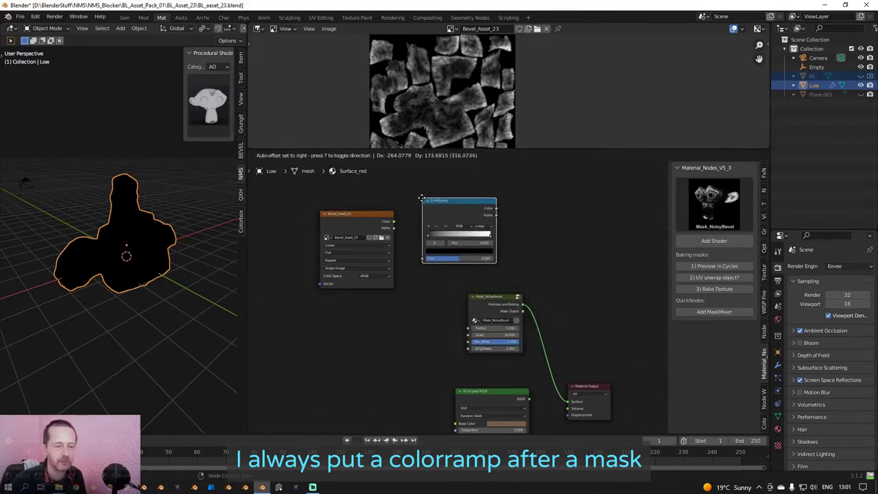
{"action": "left_click", "coordinate": [416, 229]}
{"action": "middle_click_drag", "start_coordinate": [417, 228], "coordinate": [411, 258]}
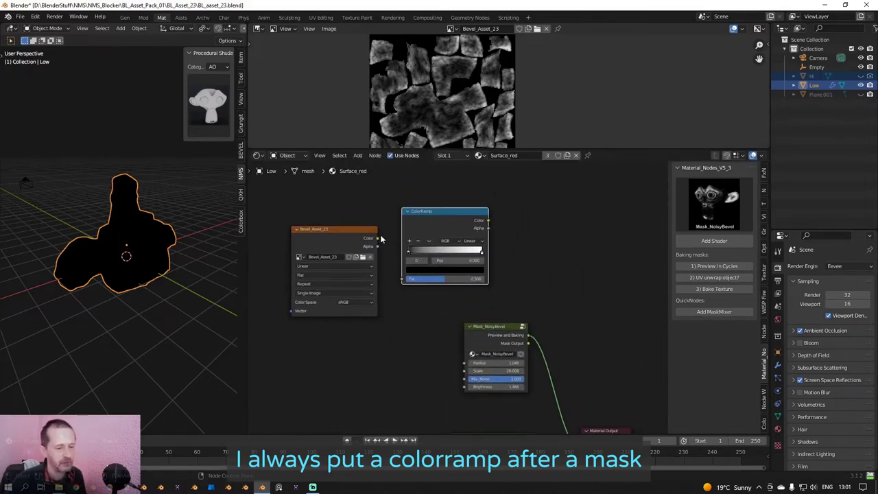
{"action": "left_click_drag", "start_coordinate": [378, 237], "coordinate": [404, 278]}
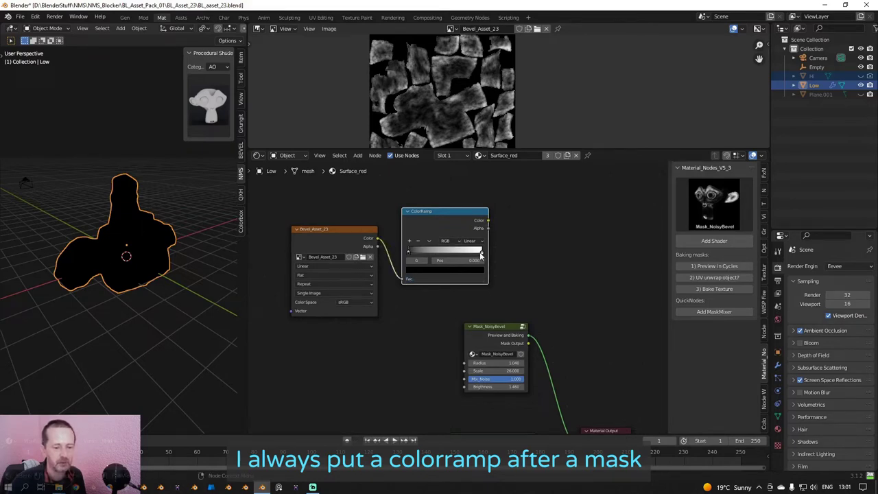
{"action": "left_click_drag", "start_coordinate": [481, 253], "coordinate": [538, 261]}
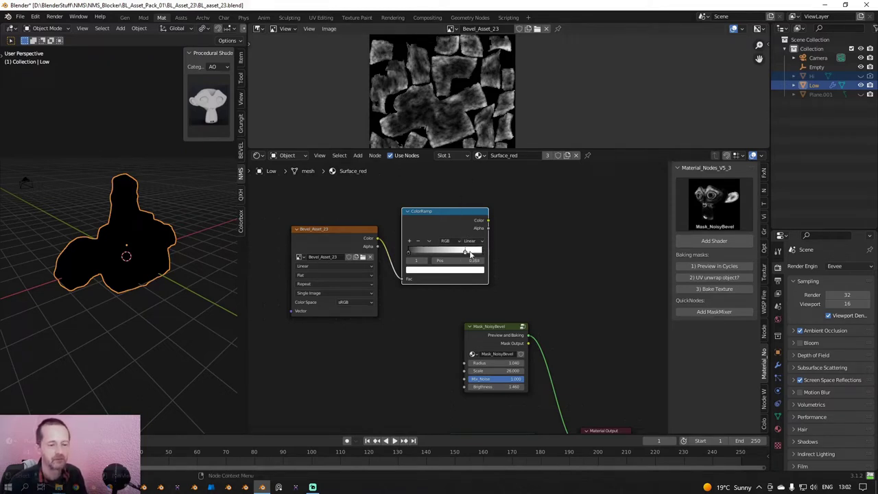
Delete the Mask_NoisyBevel node from the Surface_red material.
{"action": "scroll", "coordinate": [545, 260], "scroll_direction": "down", "scroll_amount": 1}
{"action": "key", "text": "Home"}
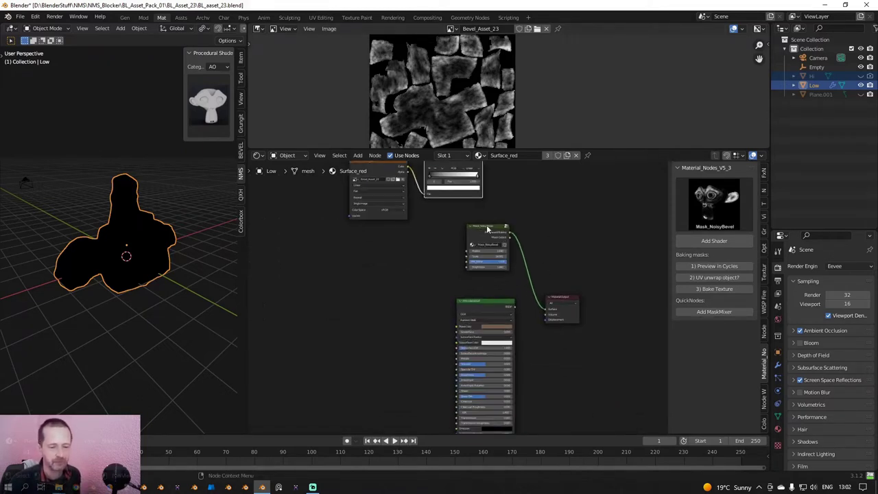
{"action": "left_click", "coordinate": [486, 227]}
{"action": "key", "text": "x"}
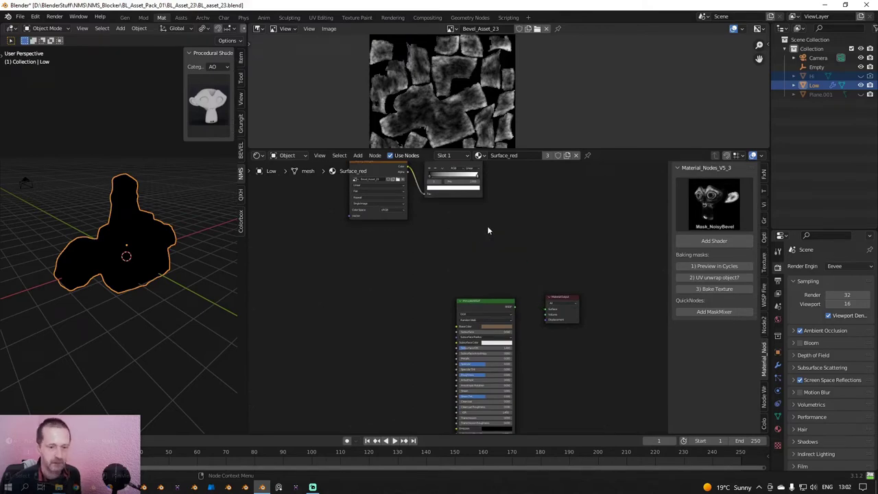
Add a Mask_FromBottom node to the Surface_red material, place it above the Principled BSDF and link its Preview and baking output to the Material Output's Surface.
{"action": "left_click", "coordinate": [719, 208]}
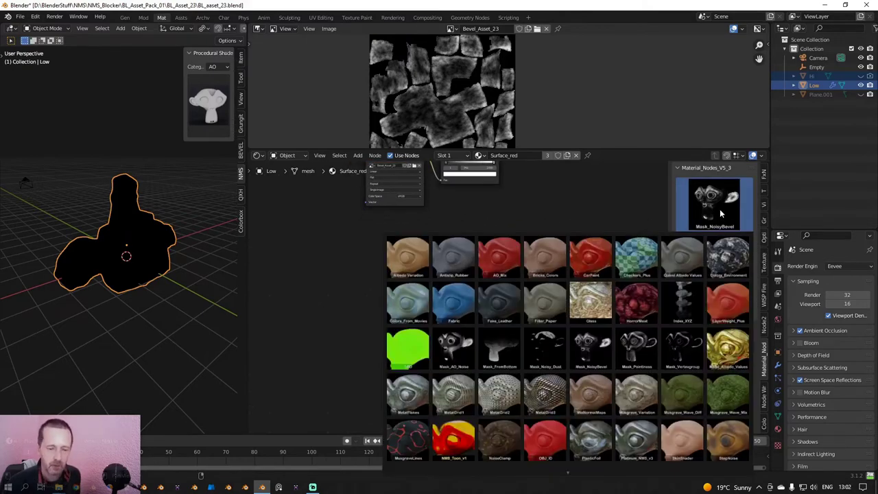
{"action": "left_click", "coordinate": [508, 351]}
{"action": "key", "text": "Home"}
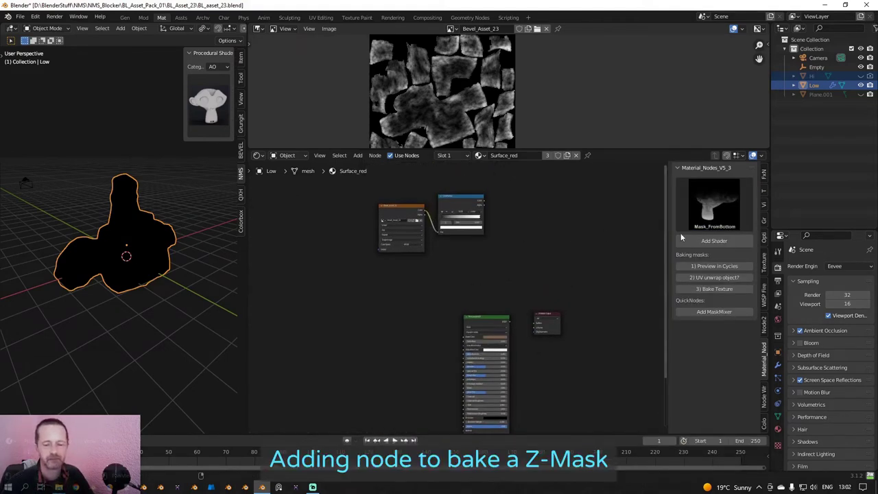
{"action": "left_click", "coordinate": [688, 239]}
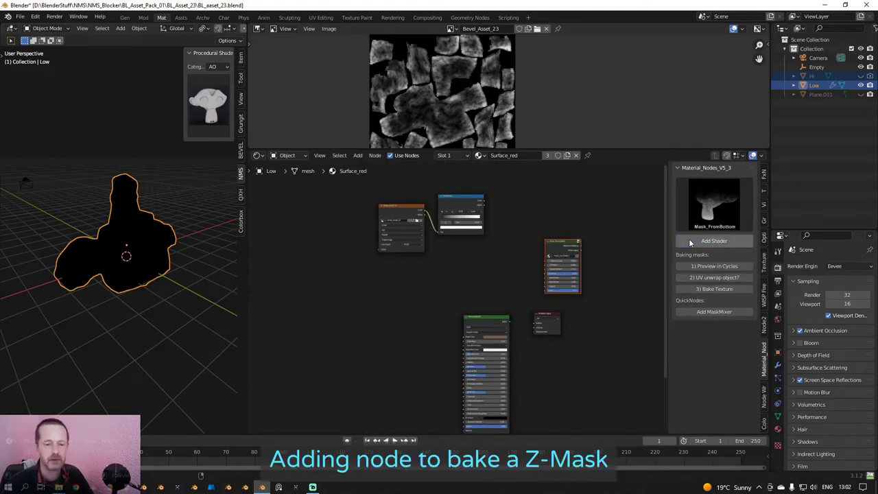
{"action": "scroll", "coordinate": [537, 224], "scroll_direction": "up", "scroll_amount": 2}
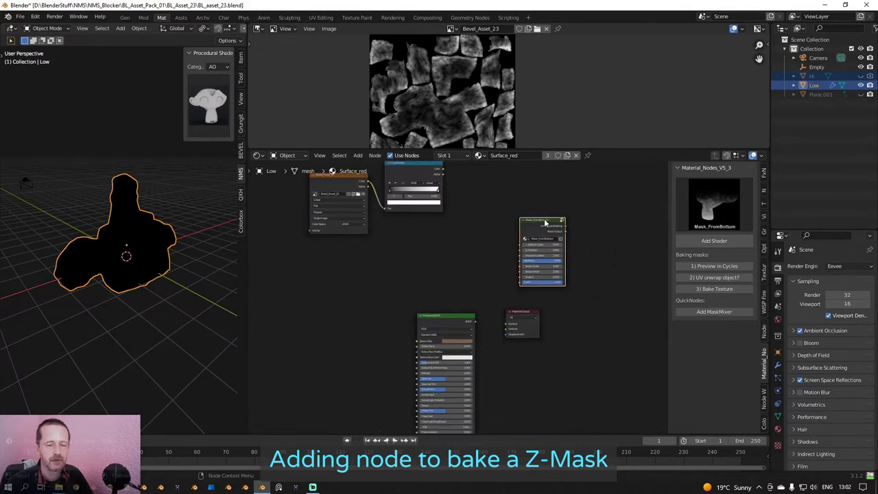
{"action": "mouse_move", "coordinate": [537, 224]}
{"action": "left_mouse_down"}
{"action": "mouse_move", "coordinate": [436, 234]}
{"action": "mouse_move", "coordinate": [508, 324]}
{"action": "left_mouse_up"}
{"action": "middle_click_drag", "start_coordinate": [538, 263], "coordinate": [543, 241]}
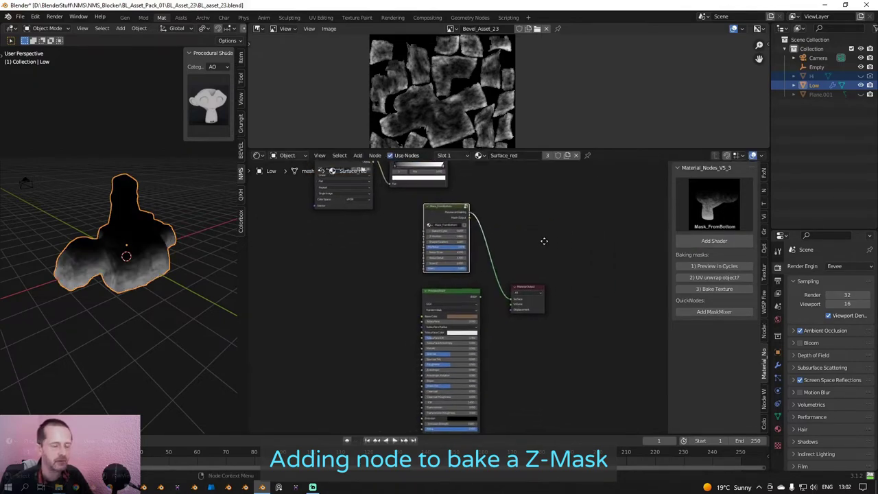
Preview the Mask_FromBottom mask on the rock in Cycles.
{"action": "left_click", "coordinate": [716, 266]}
{"action": "middle_click_drag", "start_coordinate": [152, 259], "coordinate": [241, 273]}
{"action": "scroll", "coordinate": [489, 295], "scroll_direction": "up", "scroll_amount": 6}
{"action": "middle_click_drag", "start_coordinate": [465, 275], "coordinate": [472, 342]}
{"action": "scroll", "coordinate": [462, 325], "scroll_direction": "up", "scroll_amount": 3}
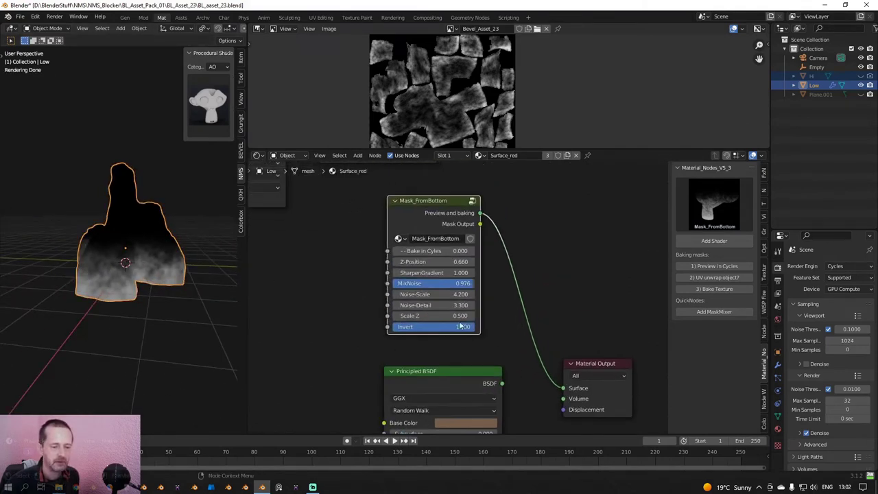
Set the Mask_FromBottom node's Z-Position to 0.540, checking the gradient around the rock.
{"action": "mouse_move", "coordinate": [421, 262]}
{"action": "left_mouse_down", "text": "shift"}
{"action": "mouse_move", "coordinate": [471, 263]}
{"action": "mouse_move", "coordinate": [427, 261]}
{"action": "left_mouse_up", "text": "shift"}
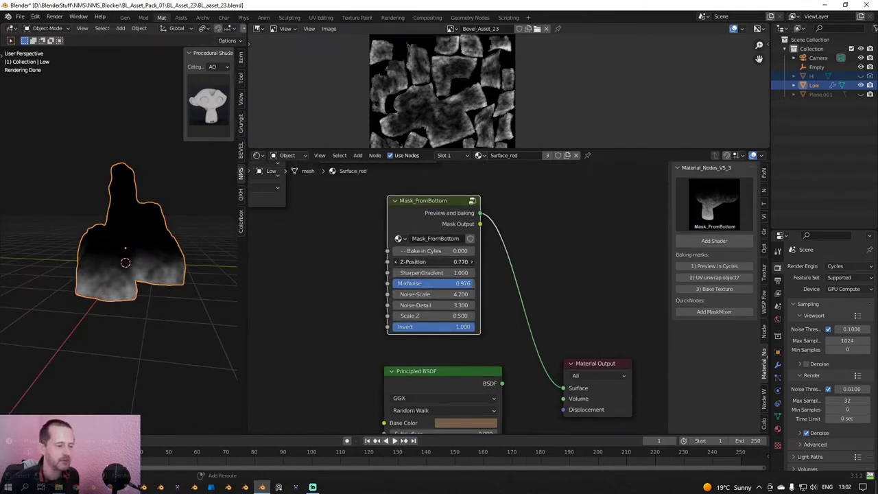
{"action": "middle_click_drag", "start_coordinate": [173, 295], "coordinate": [209, 297]}
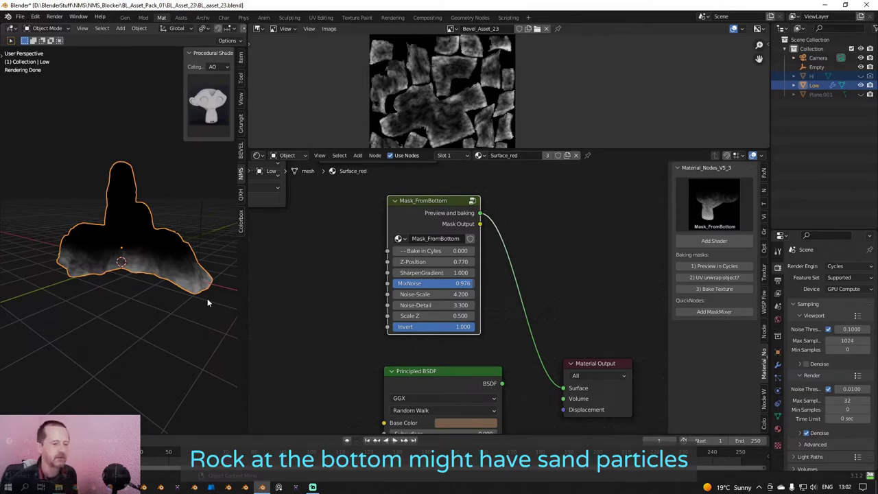
{"action": "middle_click_drag", "start_coordinate": [195, 268], "coordinate": [69, 262]}
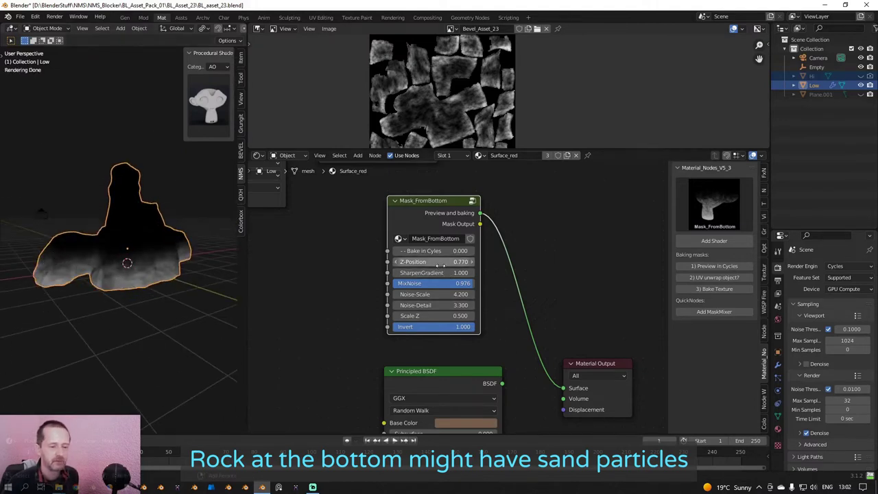
{"action": "mouse_move", "coordinate": [433, 261]}
{"action": "left_mouse_down"}
{"action": "mouse_move", "coordinate": [461, 261]}
{"action": "mouse_move", "coordinate": [384, 261]}
{"action": "mouse_move", "coordinate": [441, 261]}
{"action": "left_mouse_up"}
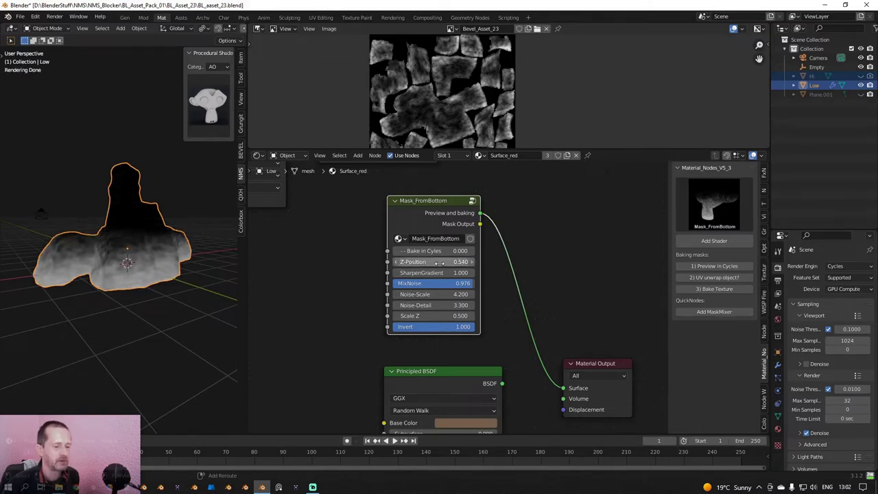
{"action": "middle_click_drag", "start_coordinate": [89, 268], "coordinate": [234, 281]}
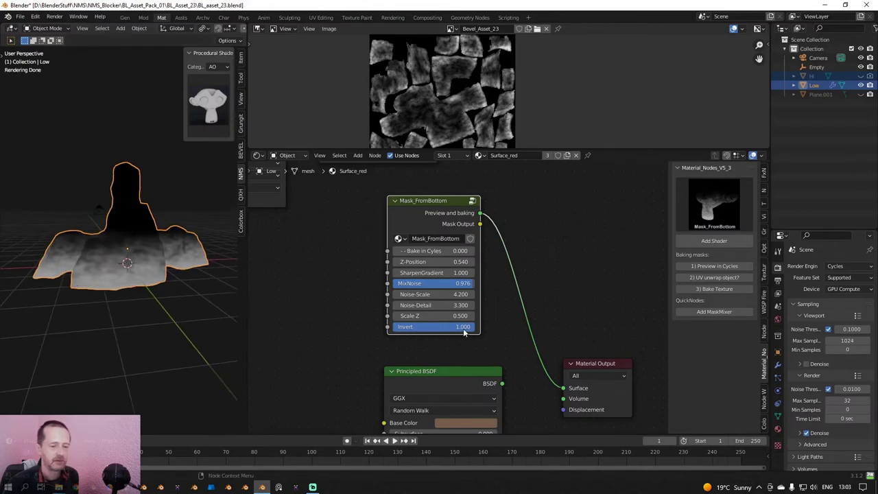
Set the Mask_FromBottom node's Noise-Detail to 3.940 and check the noise on the rock up close.
{"action": "left_click_drag", "start_coordinate": [441, 305], "coordinate": [394, 305]}
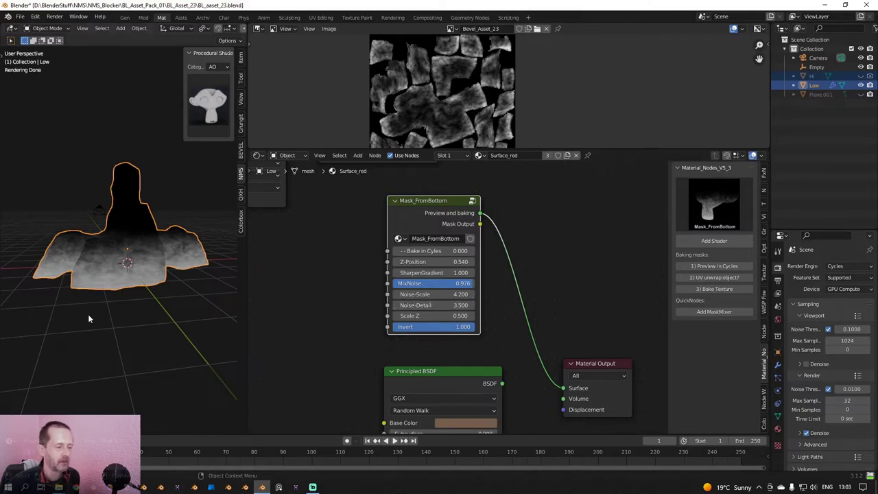
{"action": "scroll", "coordinate": [103, 309], "scroll_direction": "up", "scroll_amount": 3}
{"action": "left_click_drag", "start_coordinate": [399, 305], "coordinate": [436, 295]}
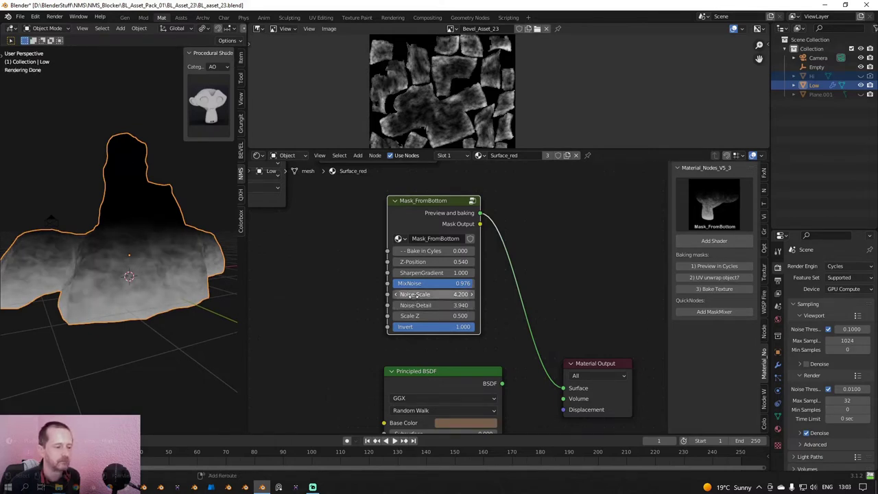
{"action": "scroll", "coordinate": [193, 308], "scroll_direction": "down", "scroll_amount": 3}
{"action": "mouse_move", "coordinate": [193, 312]}
{"action": "middle_mouse_down"}
{"action": "mouse_move", "coordinate": [127, 310]}
{"action": "mouse_move", "coordinate": [187, 319]}
{"action": "middle_mouse_up"}
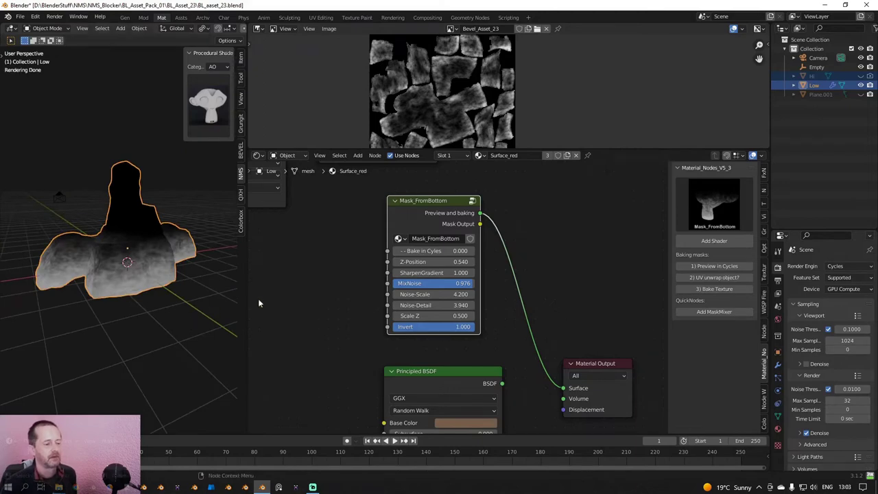
Bake the bottom mask to a texture and move the Baked_Texture node up beside the Mask_FromBottom and Principled BSDF nodes.
{"action": "left_click", "coordinate": [717, 289]}
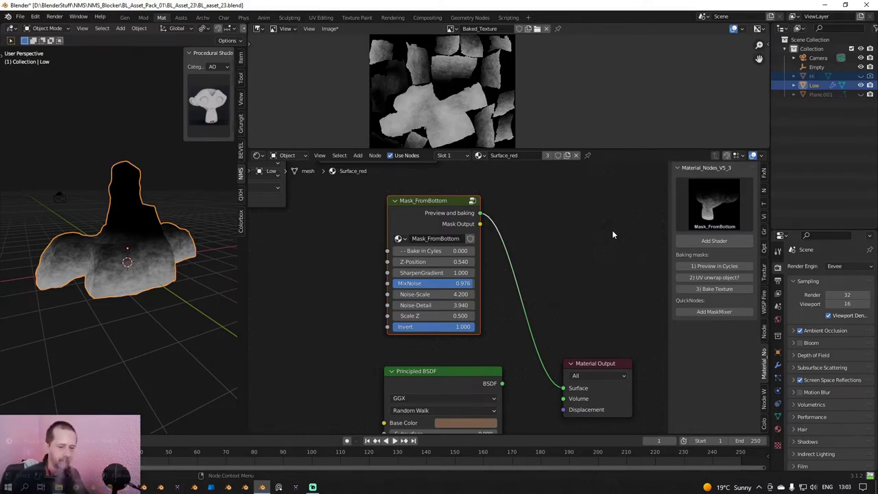
{"action": "scroll", "coordinate": [609, 242], "scroll_direction": "down", "scroll_amount": 3}
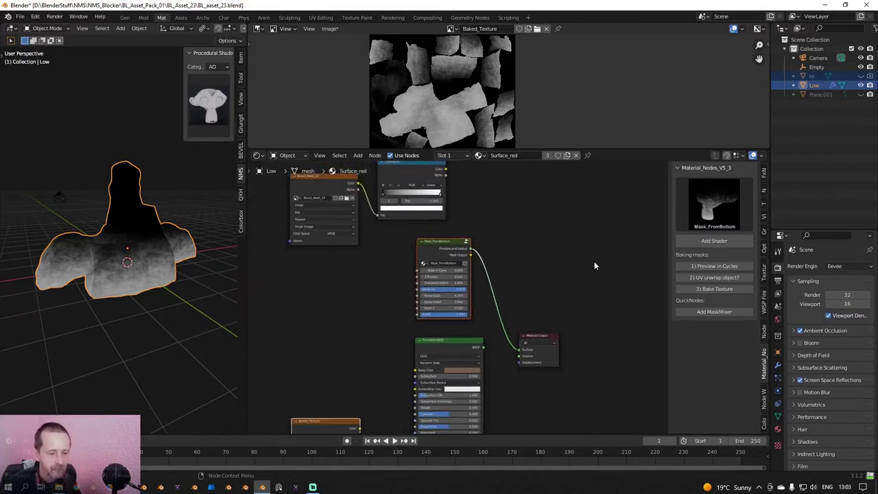
{"action": "middle_click_drag", "start_coordinate": [593, 262], "coordinate": [637, 181]}
{"action": "scroll", "coordinate": [351, 314], "scroll_direction": "up", "scroll_amount": 3}
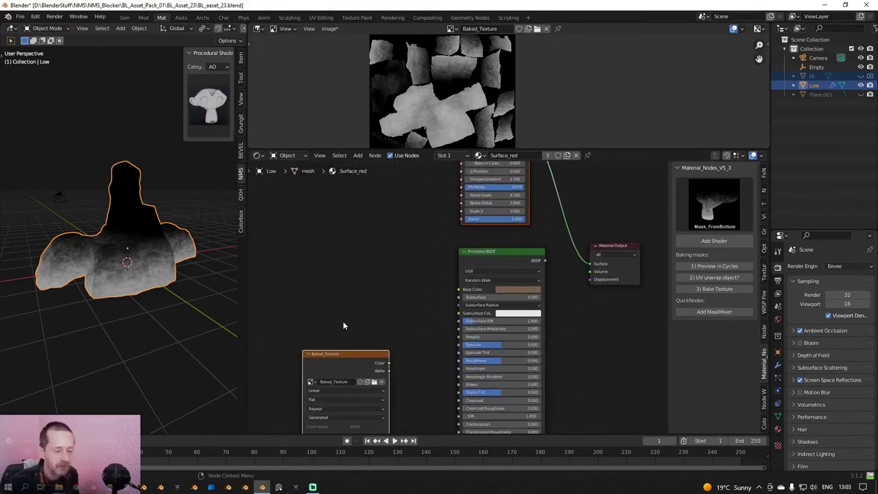
{"action": "left_click", "coordinate": [345, 363]}
{"action": "left_click_drag", "start_coordinate": [346, 359], "coordinate": [381, 218]}
{"action": "scroll", "coordinate": [384, 264], "scroll_direction": "up", "scroll_amount": 3}
{"action": "middle_click_drag", "start_coordinate": [385, 267], "coordinate": [440, 367]}
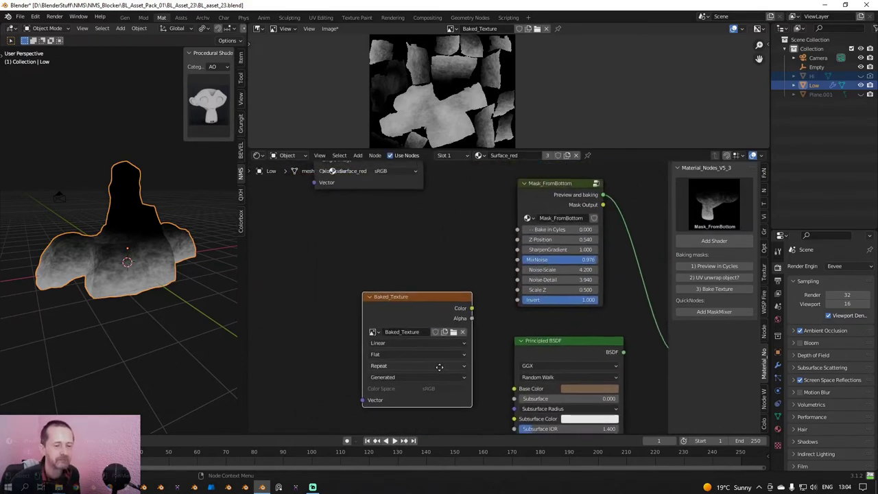
{"action": "left_click_drag", "start_coordinate": [418, 321], "coordinate": [386, 282]}
Rename the baked mask image in the Baked_Texture node as Z_Asset_23.
{"action": "left_click", "coordinate": [384, 295]}
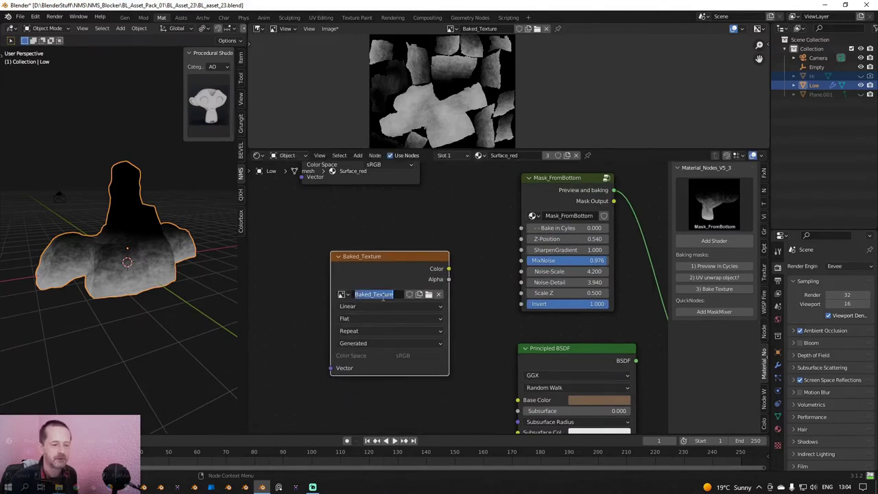
{"action": "type", "text": "Z_Ao"}
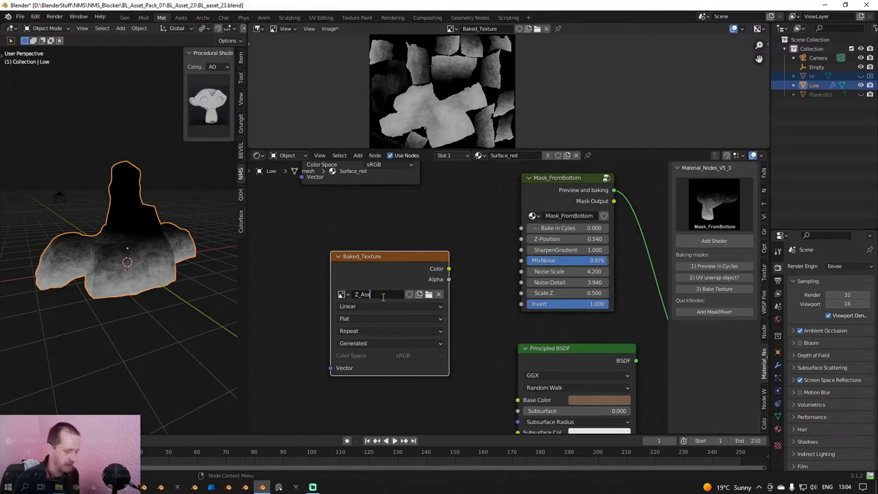
{"action": "type", "text": "set_23"}
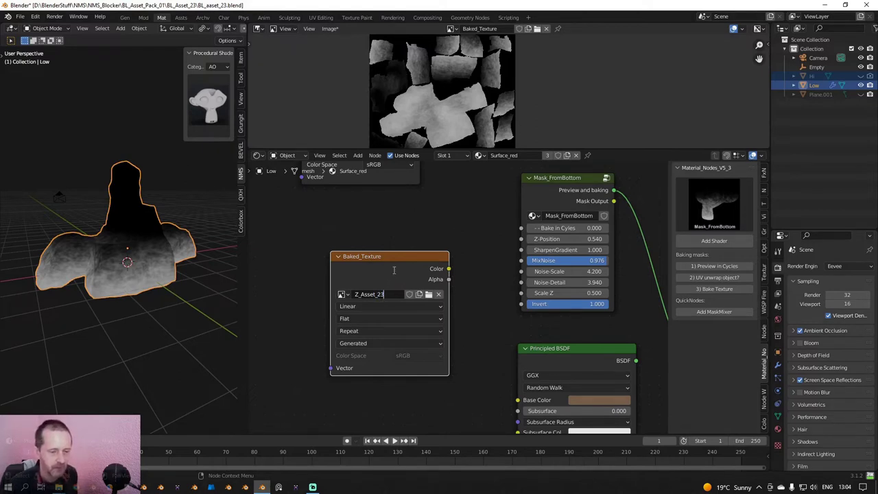
{"action": "key", "text": "Return"}
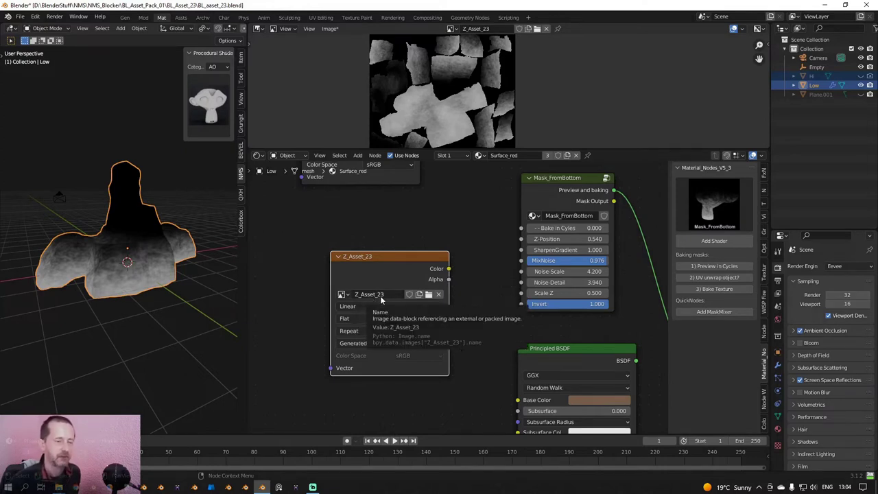
Save the baked Z_Asset_23 image to a file and save the Blender project.
{"action": "left_click", "coordinate": [331, 29]}
{"action": "left_click", "coordinate": [336, 104]}
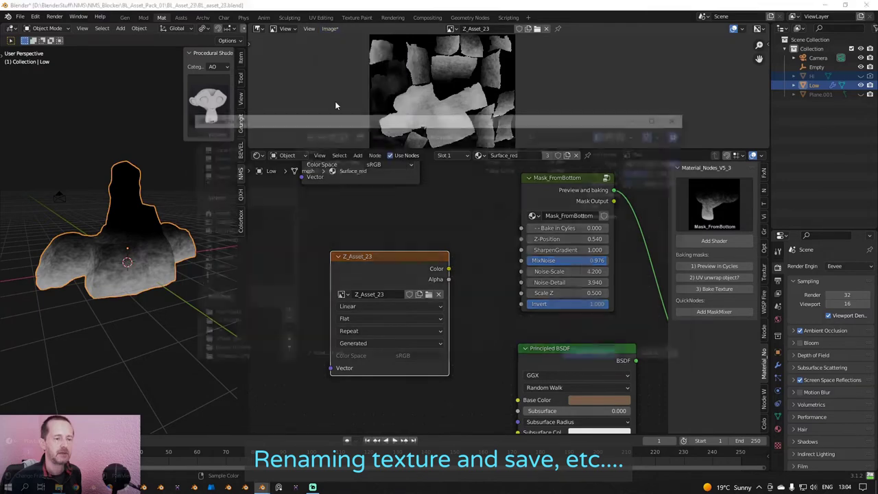
{"action": "left_click", "coordinate": [595, 357]}
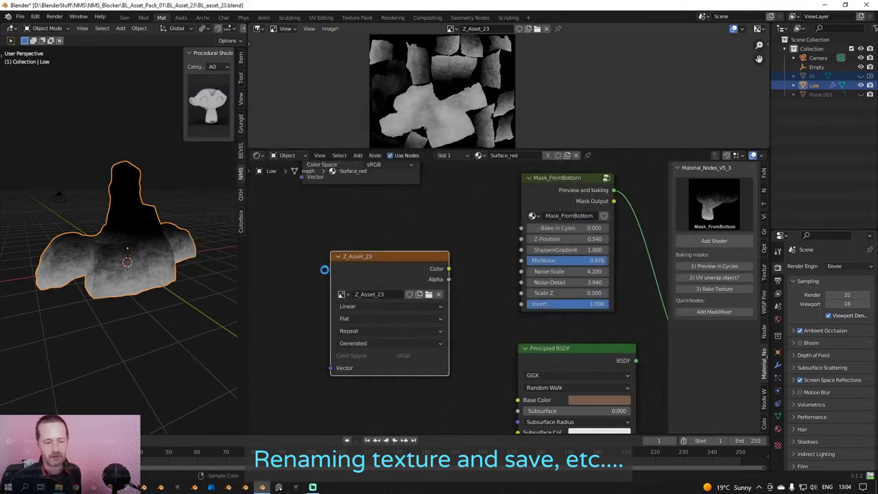
{"action": "left_click", "coordinate": [20, 17]}
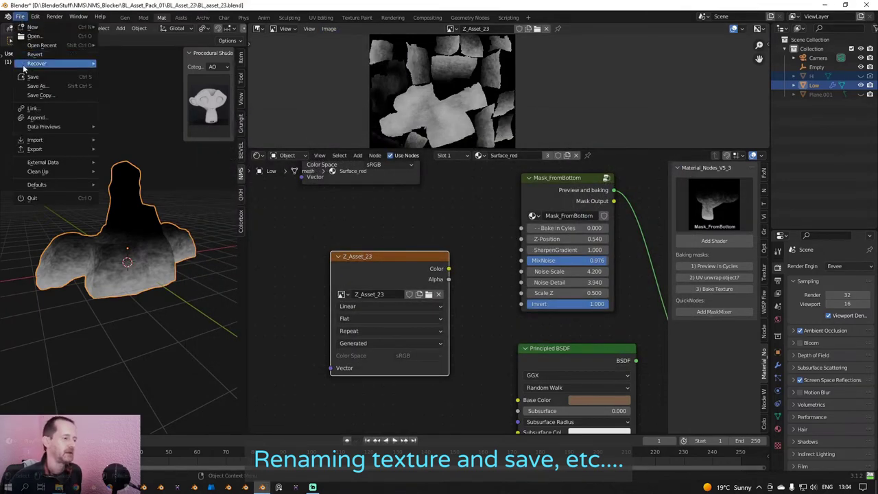
{"action": "left_click", "coordinate": [34, 78]}
Move the Z_Asset_23 texture node into free space, well clear of the other Surface_red nodes.
{"action": "scroll", "coordinate": [406, 336], "scroll_direction": "down", "scroll_amount": 3}
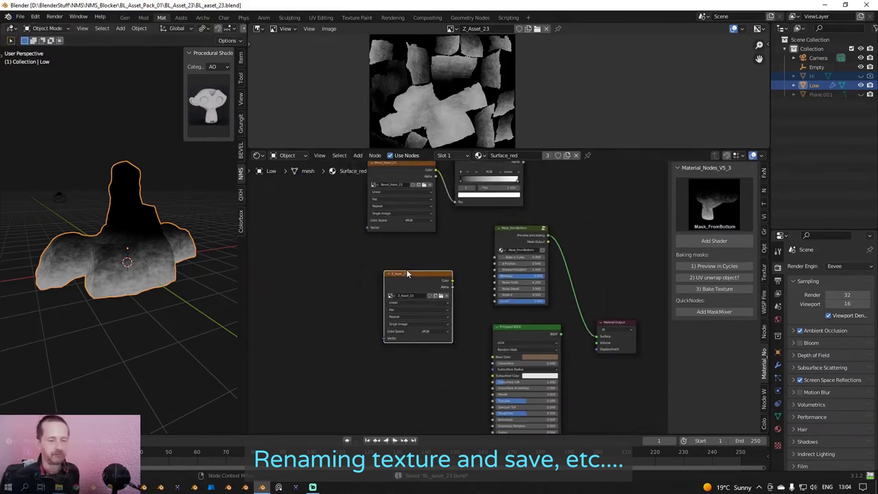
{"action": "left_click_drag", "start_coordinate": [419, 328], "coordinate": [271, 287]}
{"action": "scroll", "coordinate": [332, 280], "scroll_direction": "down", "scroll_amount": 2}
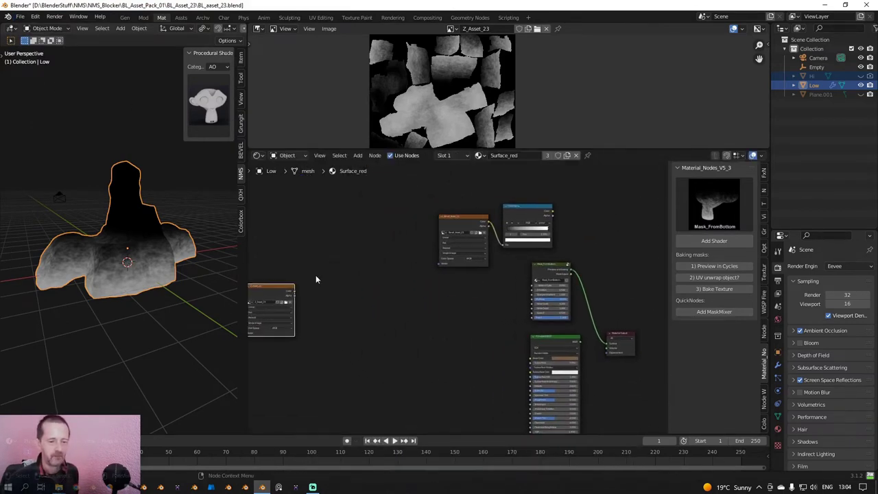
{"action": "middle_click_drag", "start_coordinate": [399, 254], "coordinate": [407, 221]}
{"action": "scroll", "coordinate": [407, 221], "scroll_direction": "up", "scroll_amount": 1}
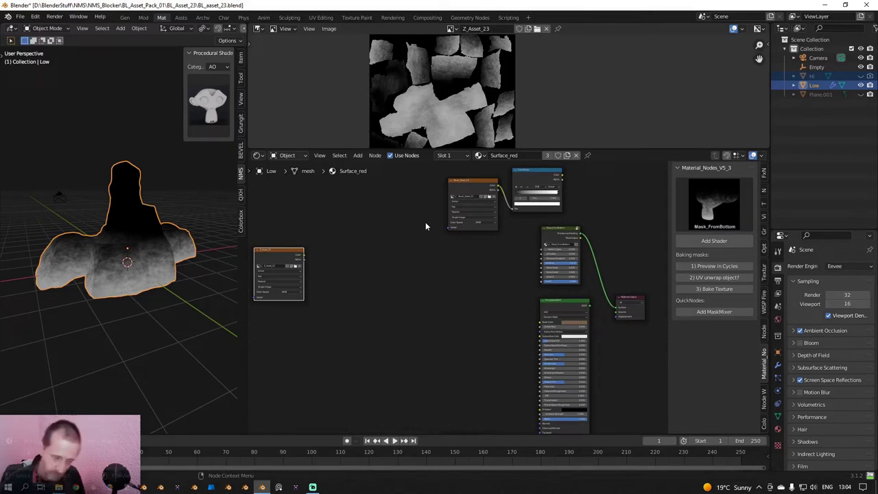
Replace the Mask_FromBottom node with a Mask_AO_Noise shader and link its preview and baking output to the material output's surface.
{"action": "left_click", "coordinate": [702, 207]}
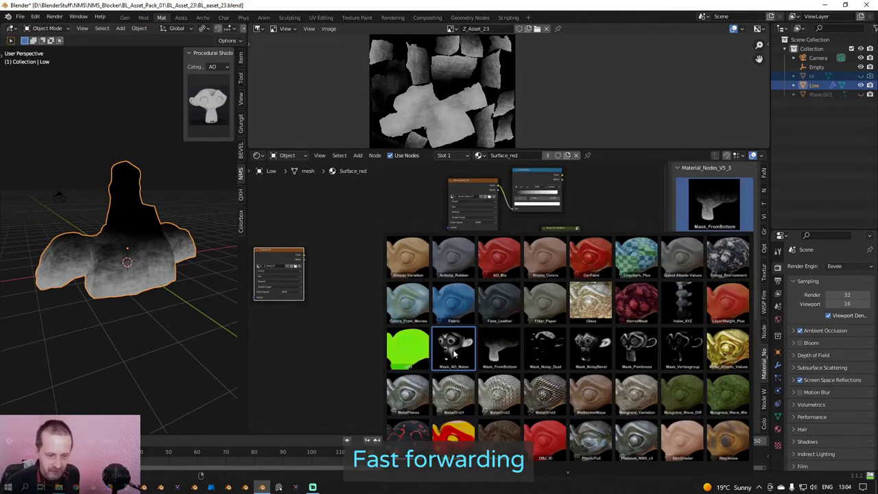
{"action": "left_click", "coordinate": [453, 350]}
{"action": "left_click", "coordinate": [545, 239]}
{"action": "middle_click_drag", "start_coordinate": [622, 225], "coordinate": [491, 213]}
{"action": "key", "text": "x"}
{"action": "left_click", "coordinate": [706, 240]}
{"action": "scroll", "coordinate": [617, 260], "scroll_direction": "up", "scroll_amount": 6}
{"action": "left_click_drag", "start_coordinate": [491, 211], "coordinate": [526, 320]}
Preview the AO noise mask in Cycles and set its Noise Scale to 13.
{"action": "left_click", "coordinate": [712, 266]}
{"action": "mouse_move", "coordinate": [171, 259]}
{"action": "middle_mouse_down"}
{"action": "mouse_move", "coordinate": [113, 256]}
{"action": "mouse_move", "coordinate": [183, 256]}
{"action": "middle_mouse_up"}
{"action": "scroll", "coordinate": [123, 256], "scroll_direction": "up", "scroll_amount": 2}
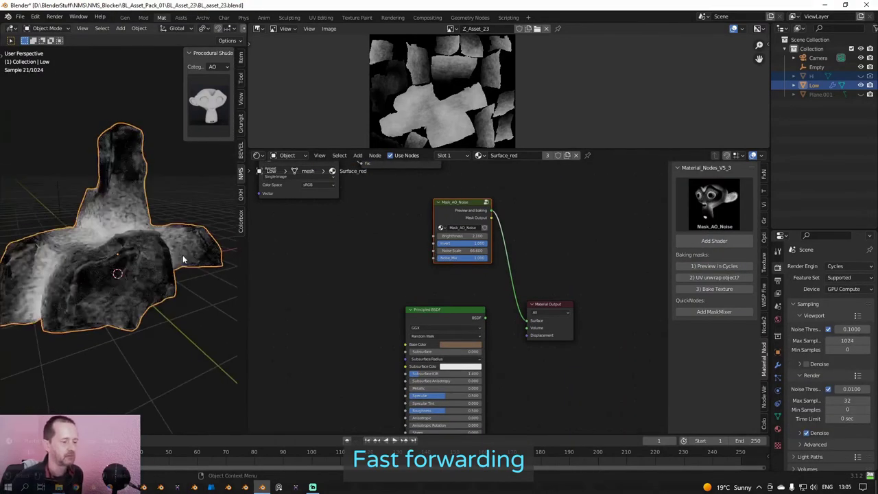
{"action": "scroll", "coordinate": [459, 297], "scroll_direction": "up", "scroll_amount": 2}
{"action": "left_click_drag", "start_coordinate": [480, 228], "coordinate": [434, 229]}
{"action": "scroll", "coordinate": [202, 274], "scroll_direction": "down", "scroll_amount": 4}
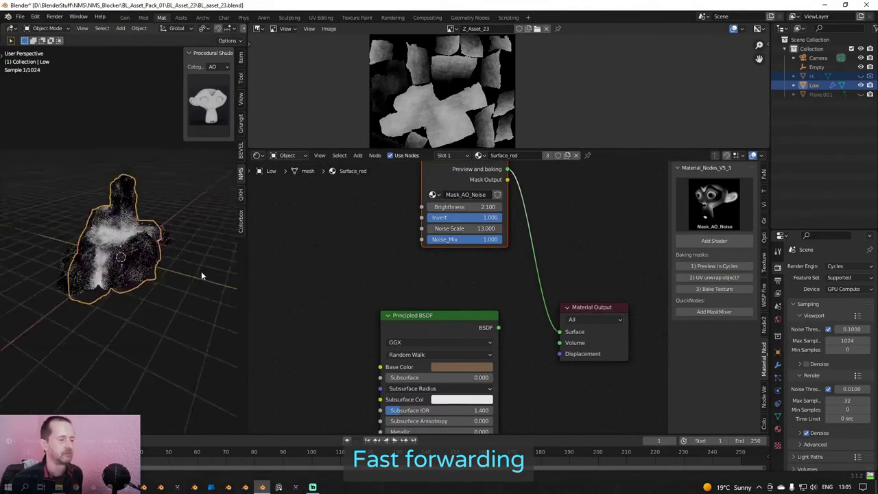
{"action": "middle_click_drag", "start_coordinate": [202, 274], "coordinate": [161, 273]}
Try the Mask_AO_Noise node with Invert at 0, and restore Invert to 1.
{"action": "middle_click_drag", "start_coordinate": [635, 265], "coordinate": [621, 296]}
{"action": "left_click_drag", "start_coordinate": [467, 238], "coordinate": [350, 248]}
{"action": "key", "text": "Escape"}
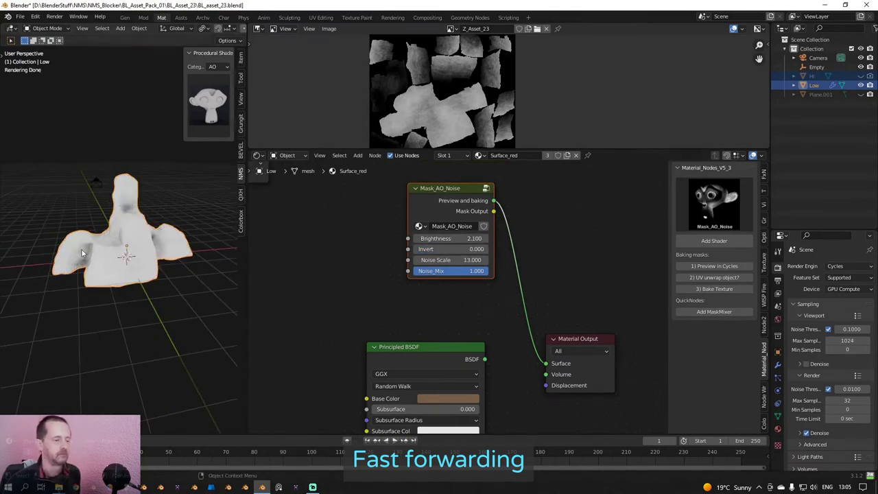
{"action": "middle_click_drag", "start_coordinate": [158, 274], "coordinate": [206, 274]}
{"action": "left_click_drag", "start_coordinate": [429, 252], "coordinate": [500, 251]}
Bake the AO noise mask to a texture and rename the baked image AO_Asset_23.
{"action": "middle_click_drag", "start_coordinate": [587, 258], "coordinate": [575, 260]}
{"action": "left_click", "coordinate": [719, 289]}
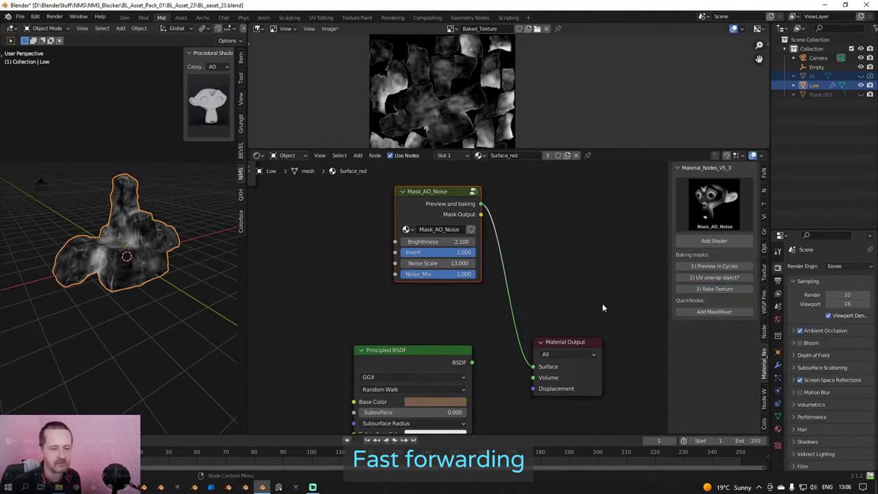
{"action": "middle_click_drag", "start_coordinate": [295, 425], "coordinate": [451, 251]}
{"action": "scroll", "coordinate": [451, 251], "scroll_direction": "down", "scroll_amount": 1}
{"action": "scroll", "coordinate": [446, 295], "scroll_direction": "up", "scroll_amount": 2}
{"action": "left_click", "coordinate": [378, 334]}
{"action": "type", "text": "AO_Asset_23"}
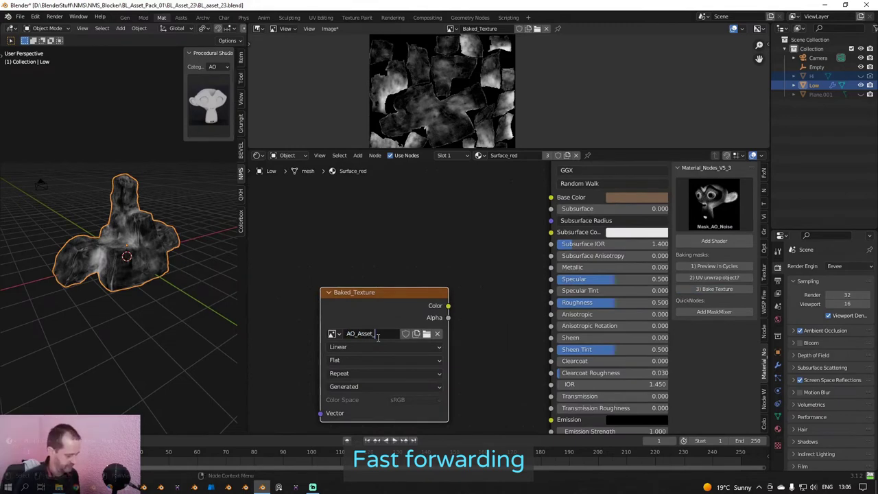
{"action": "key", "text": "Return"}
Save the AO_Asset_23 image and place its texture node below the Z_Asset_23 node.
{"action": "left_click", "coordinate": [334, 30]}
{"action": "left_click", "coordinate": [348, 131]}
{"action": "middle_click_drag", "start_coordinate": [561, 278], "coordinate": [597, 325]}
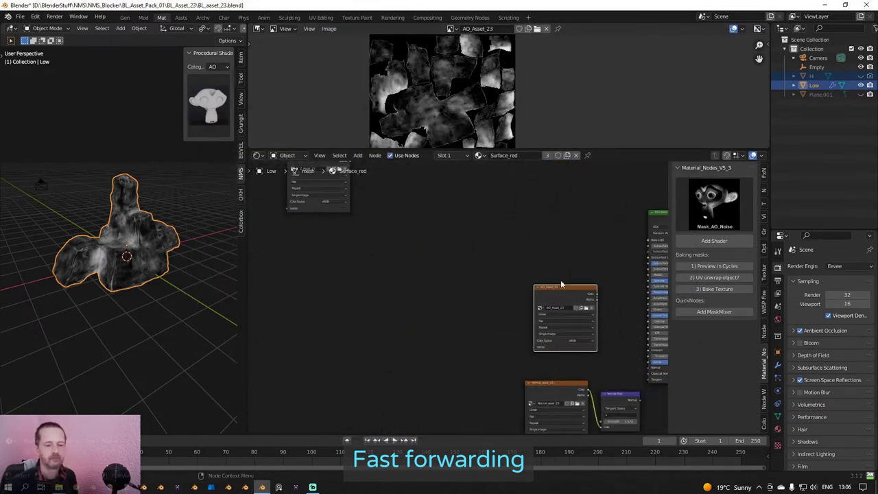
{"action": "left_click_drag", "start_coordinate": [562, 286], "coordinate": [320, 227]}
Replace the Mask_AO_Noise node with a Mask_Noisy_Dust shader and link its preview and baking output to the material output's surface.
{"action": "scroll", "coordinate": [439, 264], "scroll_direction": "up", "scroll_amount": 3}
{"action": "middle_click_drag", "start_coordinate": [439, 264], "coordinate": [427, 327]}
{"action": "left_click", "coordinate": [726, 207]}
{"action": "left_click", "coordinate": [543, 347]}
{"action": "left_click", "coordinate": [714, 241]}
{"action": "scroll", "coordinate": [391, 241], "scroll_direction": "down", "scroll_amount": 4}
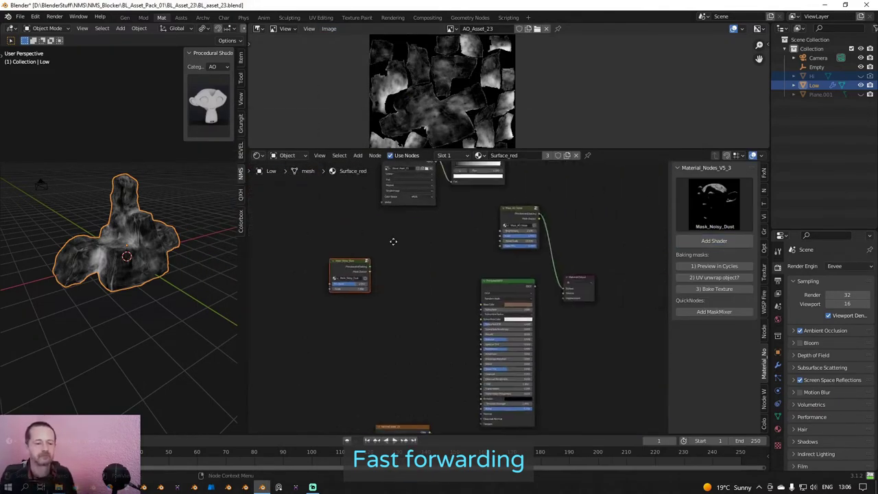
{"action": "scroll", "coordinate": [466, 253], "scroll_direction": "up", "scroll_amount": 5}
{"action": "key", "text": "x"}
{"action": "left_click_drag", "start_coordinate": [306, 265], "coordinate": [504, 221]}
{"action": "middle_click_drag", "start_coordinate": [460, 290], "coordinate": [382, 264]}
{"action": "left_click_drag", "start_coordinate": [395, 198], "coordinate": [482, 291]}
{"action": "middle_click_drag", "start_coordinate": [481, 290], "coordinate": [565, 323]}
Set Mix Noise on the Mask_Noisy_Dust node to about 2.436, checking the mask on the mesh.
{"action": "scroll", "coordinate": [163, 235], "scroll_direction": "up", "scroll_amount": 3}
{"action": "middle_click_drag", "start_coordinate": [127, 240], "coordinate": [185, 230]}
{"action": "left_click_drag", "start_coordinate": [425, 260], "coordinate": [439, 260]}
{"action": "middle_click_drag", "start_coordinate": [137, 247], "coordinate": [165, 247]}
{"action": "left_click_drag", "start_coordinate": [445, 261], "coordinate": [459, 262]}
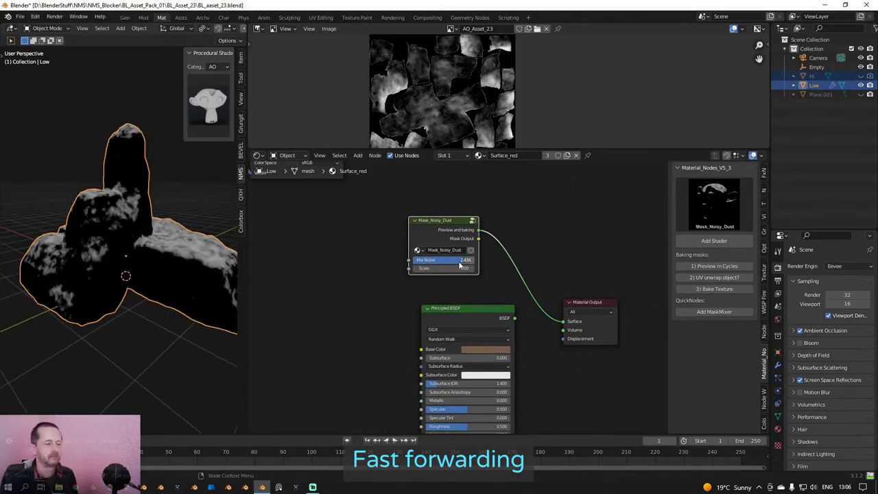
Raise the Scale of the Mask_Noisy_Dust node to 30.4 and fine-tune it against the mesh preview.
{"action": "middle_click_drag", "start_coordinate": [172, 253], "coordinate": [103, 255]}
{"action": "left_click_drag", "start_coordinate": [439, 268], "coordinate": [493, 268]}
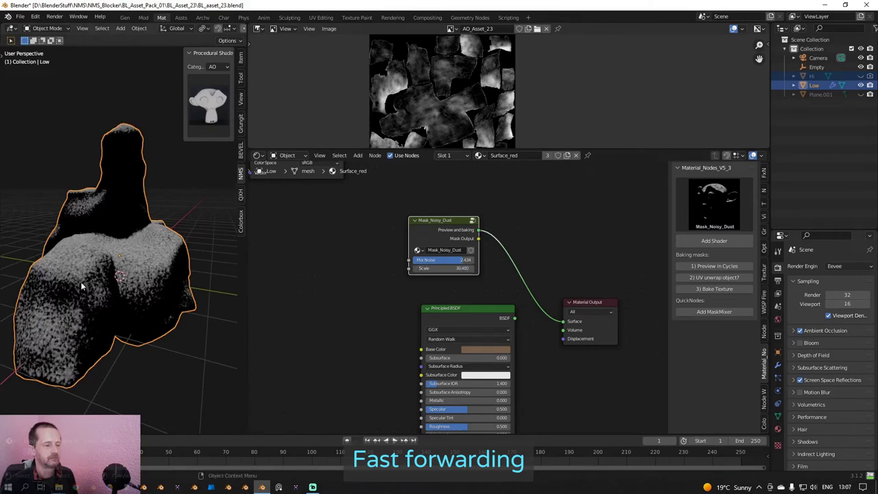
{"action": "middle_click_drag", "start_coordinate": [229, 292], "coordinate": [151, 330]}
{"action": "scroll", "coordinate": [210, 299], "scroll_direction": "up", "scroll_amount": 3}
{"action": "mouse_move", "coordinate": [459, 268]}
{"action": "left_mouse_down"}
{"action": "mouse_move", "coordinate": [432, 268]}
{"action": "mouse_move", "coordinate": [473, 268]}
{"action": "left_mouse_up"}
{"action": "scroll", "coordinate": [94, 251], "scroll_direction": "down", "scroll_amount": 4}
{"action": "middle_click_drag", "start_coordinate": [94, 251], "coordinate": [41, 255]}
{"action": "left_click_drag", "start_coordinate": [452, 268], "coordinate": [439, 268]}
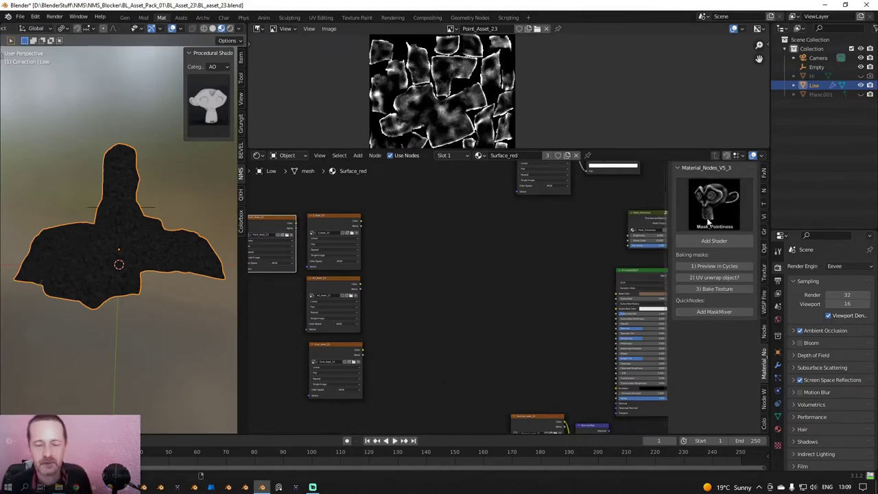
Add a Mask_Vertexgroup shader from the material nodes library to the Surface_red node tree.
{"action": "left_click", "coordinate": [711, 214]}
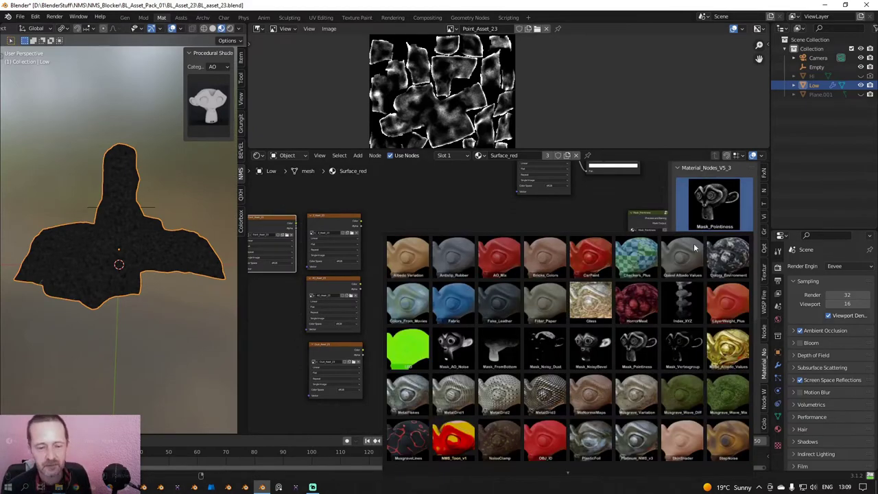
{"action": "left_click", "coordinate": [680, 351]}
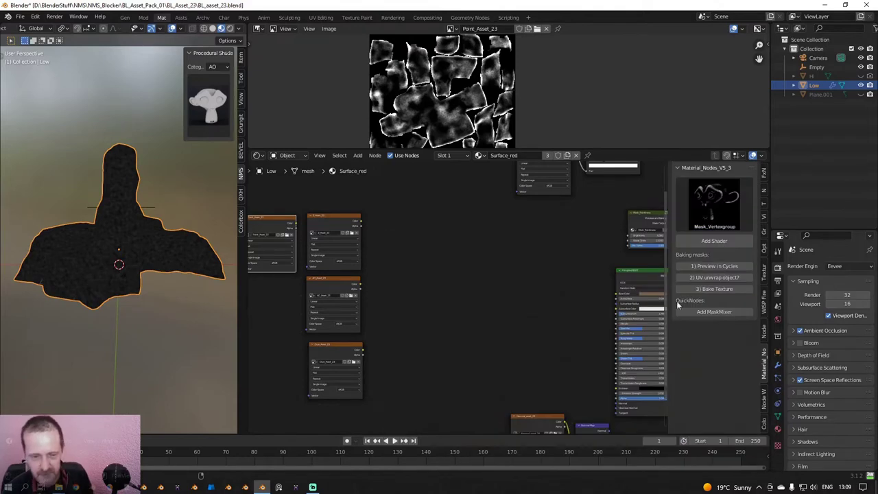
{"action": "left_click", "coordinate": [709, 240]}
{"action": "middle_click_drag", "start_coordinate": [549, 294], "coordinate": [413, 313]}
{"action": "scroll", "coordinate": [412, 312], "scroll_direction": "up", "scroll_amount": 1}
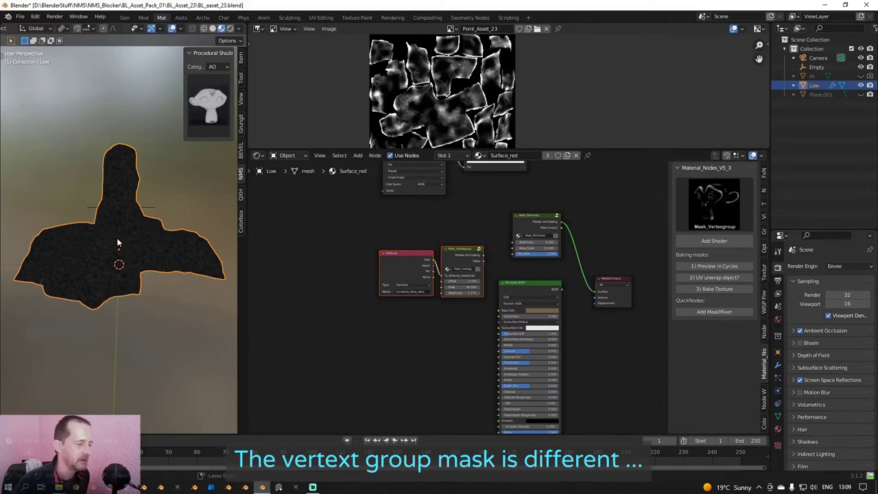
Switch the Low mesh to Weight Paint mode and enable the Tissue add-on's panel for the Mat workspace.
{"action": "key", "text": "ctrl+Tab"}
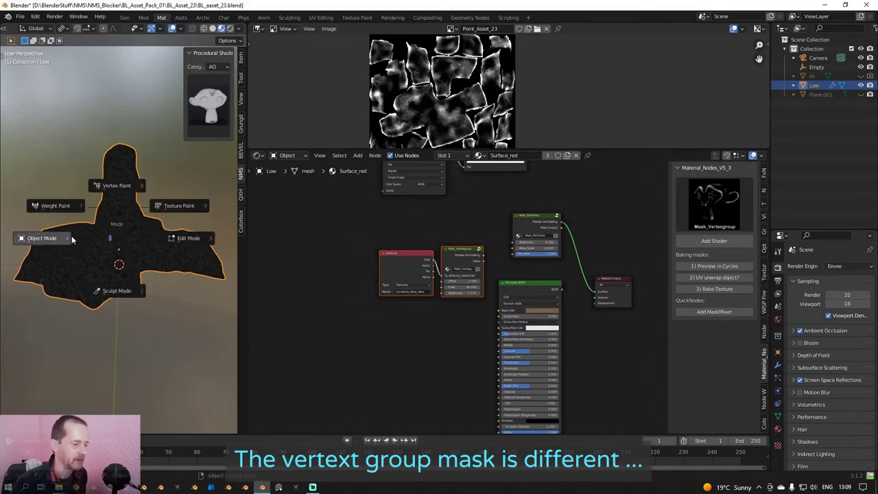
{"action": "left_click", "coordinate": [63, 206]}
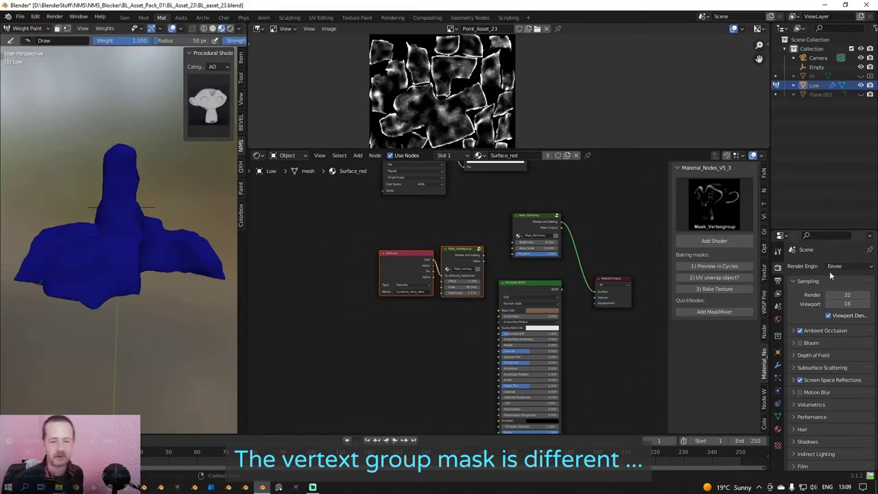
{"action": "left_click", "coordinate": [777, 306]}
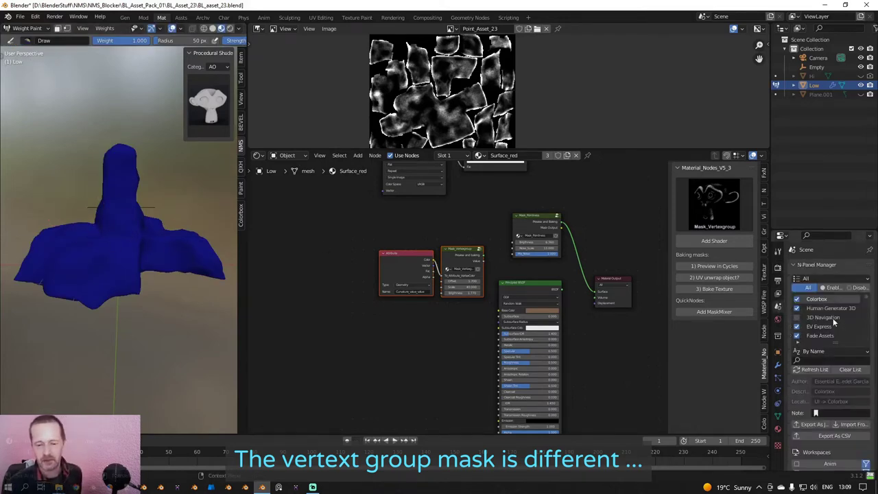
{"action": "left_click", "coordinate": [818, 359]}
{"action": "type", "text": "t"}
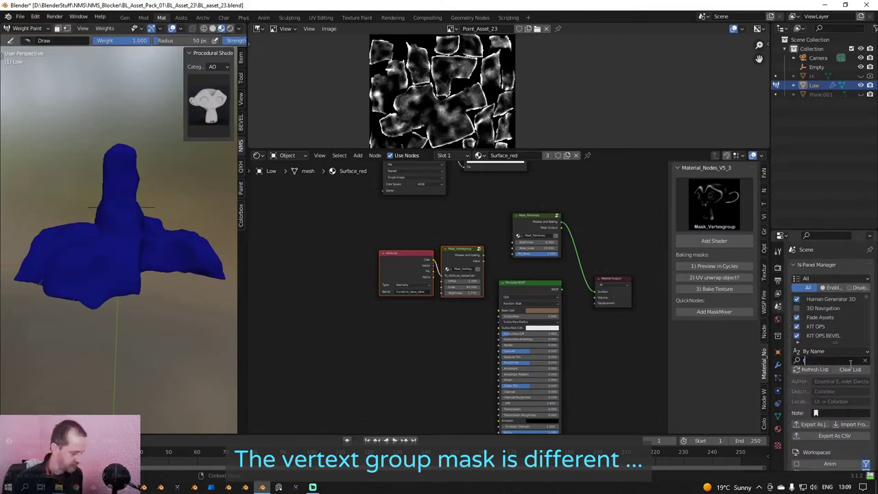
{"action": "type", "text": "issue"}
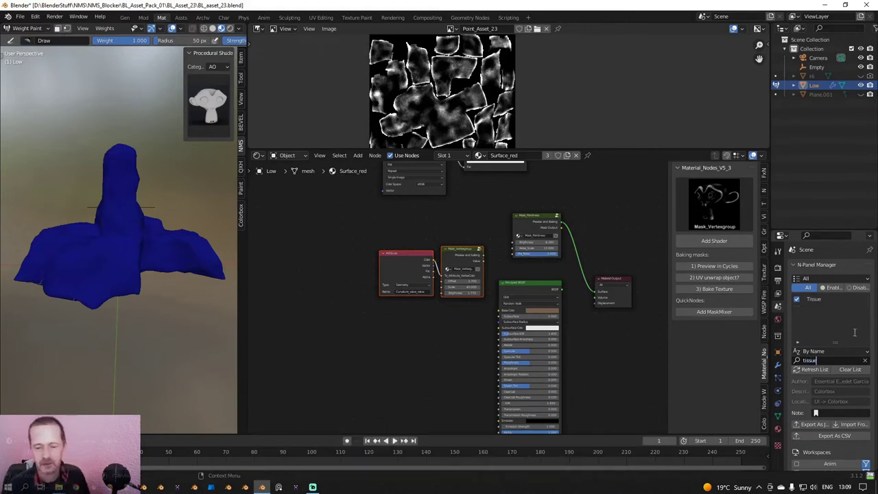
{"action": "scroll", "coordinate": [826, 418], "scroll_direction": "down", "scroll_amount": 4}
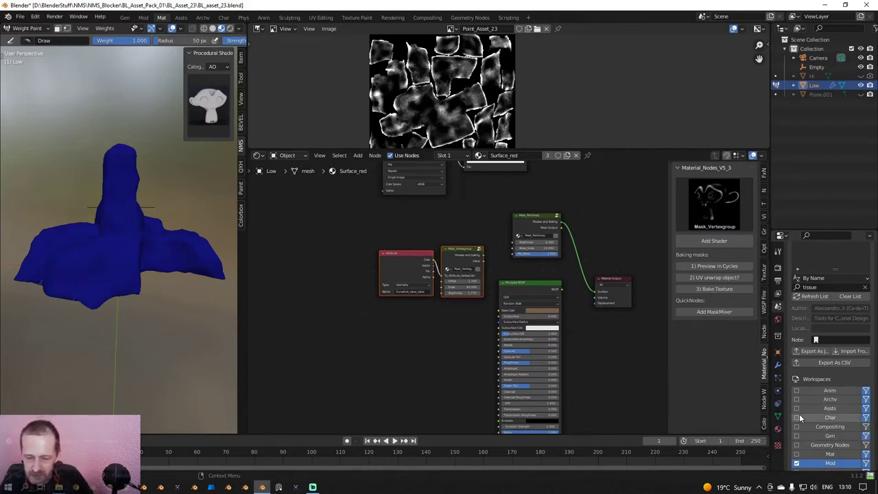
{"action": "left_click", "coordinate": [796, 453]}
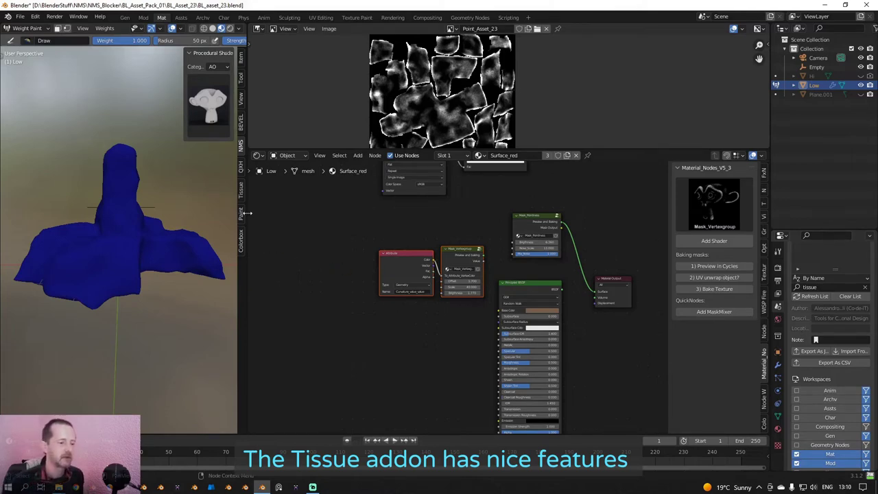
Generate curvature weights on the Low mesh with the Tissue tools, with the mesh's vertex groups and vertex colors lists displayed.
{"action": "left_click", "coordinate": [241, 190]}
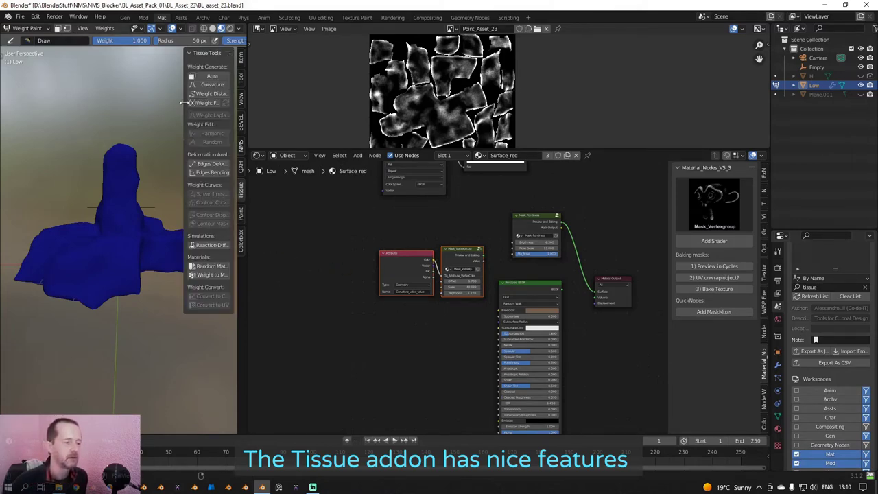
{"action": "left_click_drag", "start_coordinate": [185, 102], "coordinate": [157, 104]}
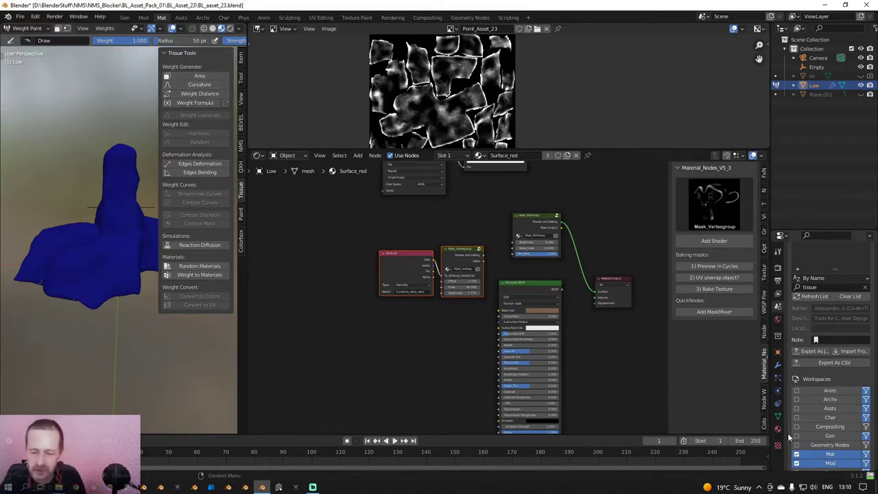
{"action": "left_click", "coordinate": [778, 414]}
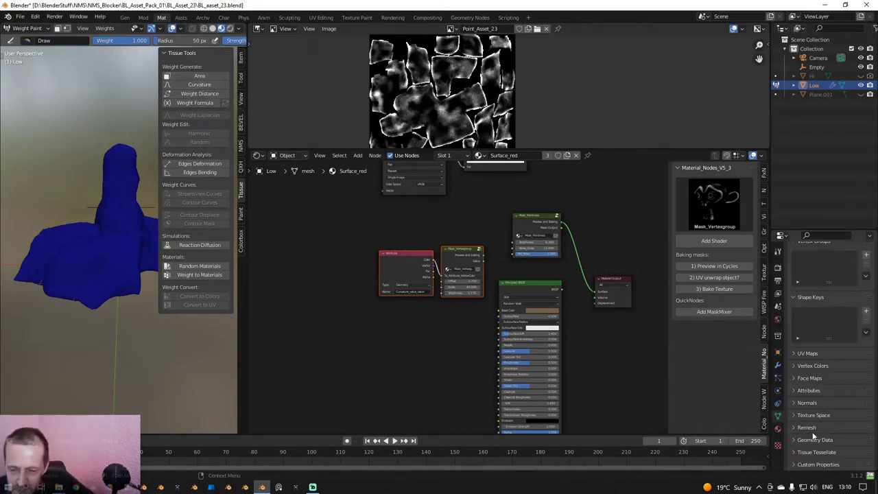
{"action": "left_click", "coordinate": [795, 366]}
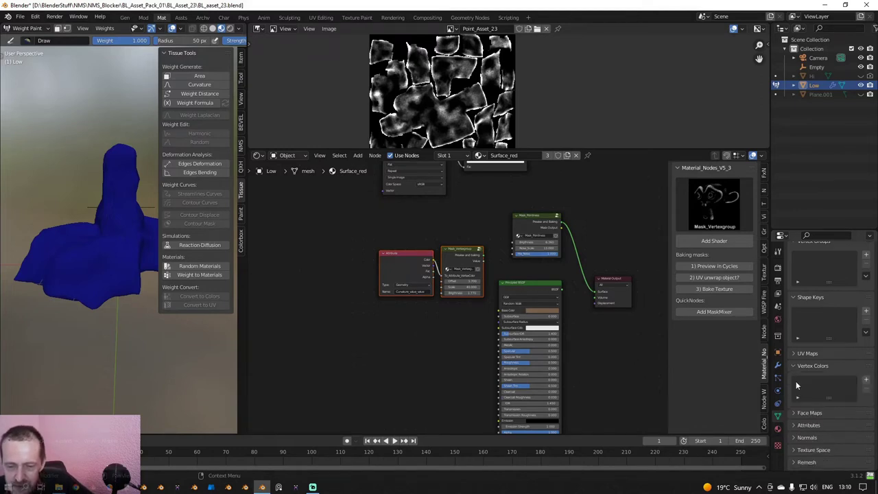
{"action": "scroll", "coordinate": [792, 438], "scroll_direction": "down", "scroll_amount": 2}
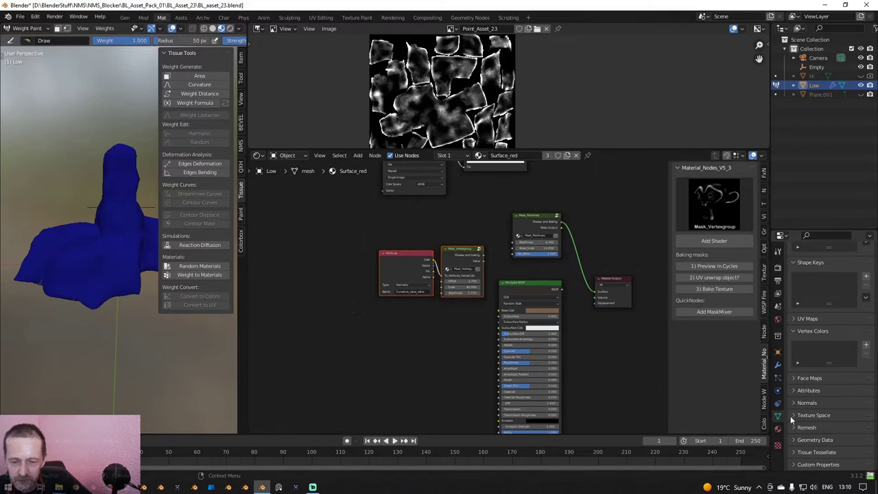
{"action": "scroll", "coordinate": [797, 403], "scroll_direction": "up", "scroll_amount": 4}
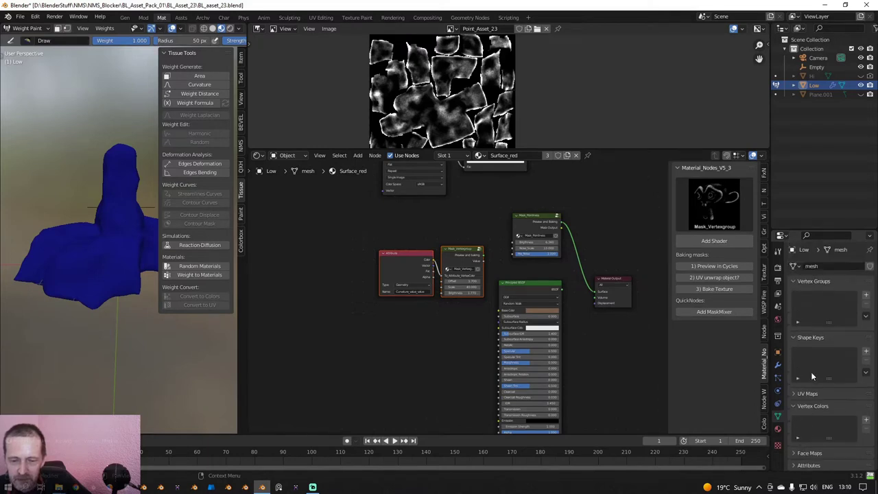
{"action": "scroll", "coordinate": [802, 312], "scroll_direction": "down", "scroll_amount": 1}
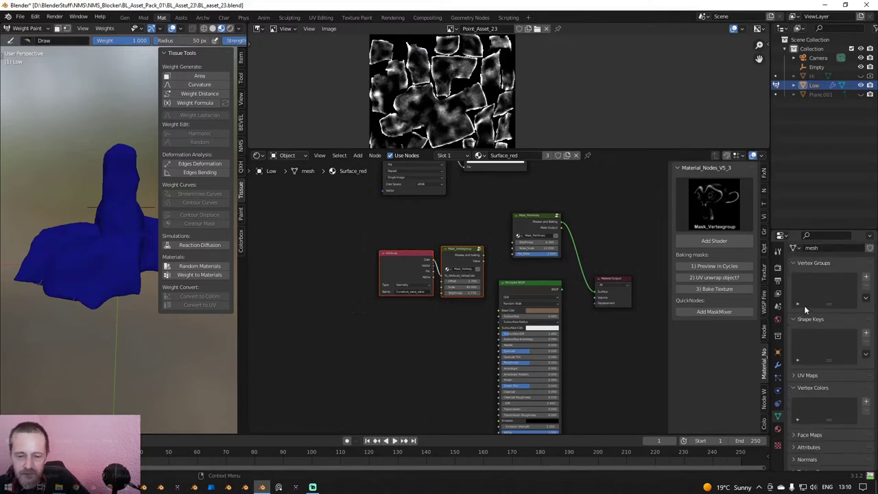
{"action": "left_click", "coordinate": [197, 88]}
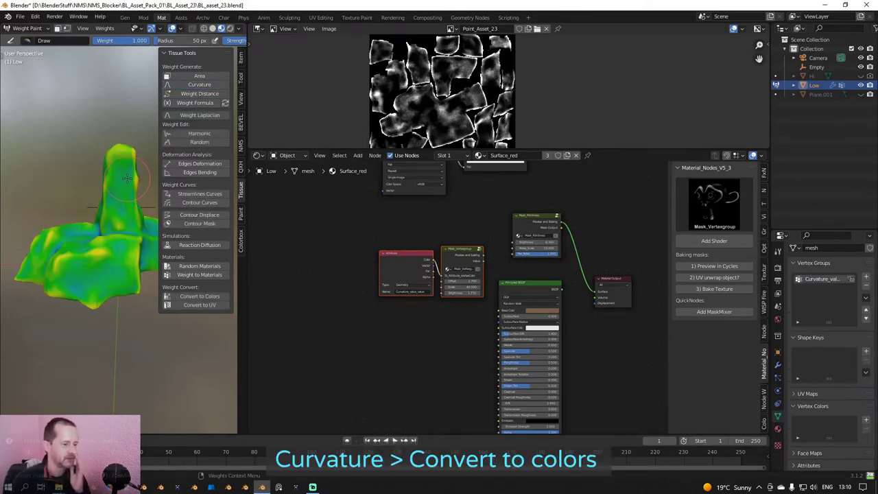
Convert the Low mesh's curvature weights to vertex colors with the Tissue tools.
{"action": "middle_click_drag", "start_coordinate": [89, 224], "coordinate": [132, 239]}
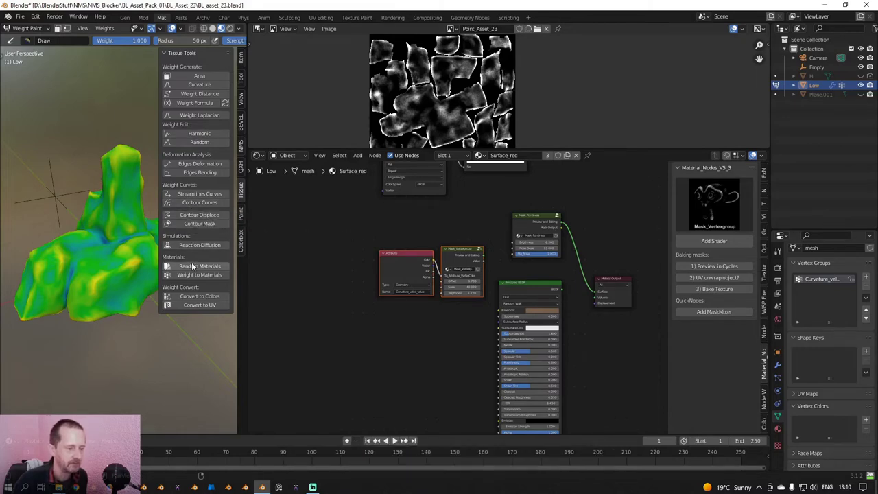
{"action": "left_click", "coordinate": [195, 298]}
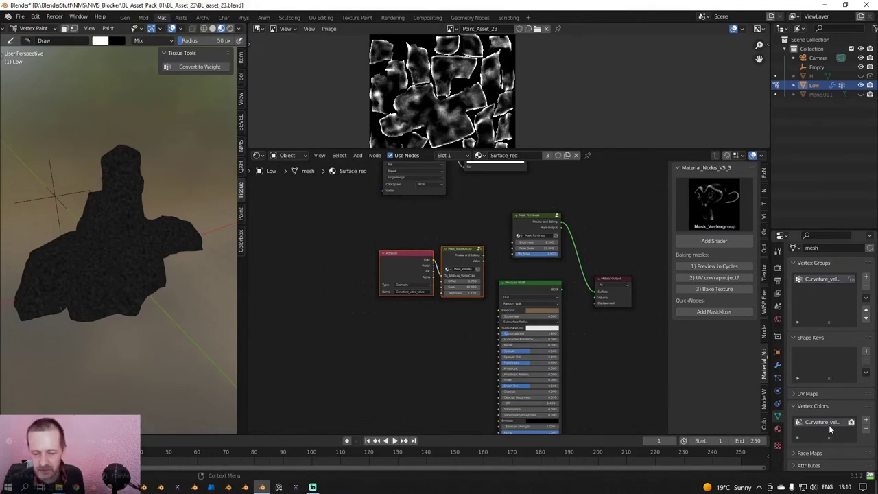
Delete the Mask_Pointiness node and connect Mask_Vertexgroup's Preview and baking output to the Material Output's Surface.
{"action": "scroll", "coordinate": [653, 320], "scroll_direction": "up", "scroll_amount": 1}
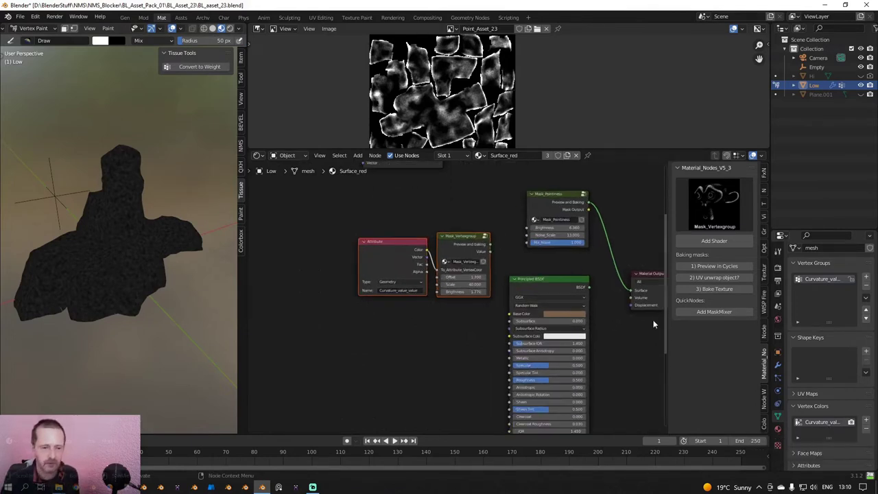
{"action": "middle_click_drag", "start_coordinate": [653, 319], "coordinate": [474, 309]}
{"action": "left_click", "coordinate": [436, 205]}
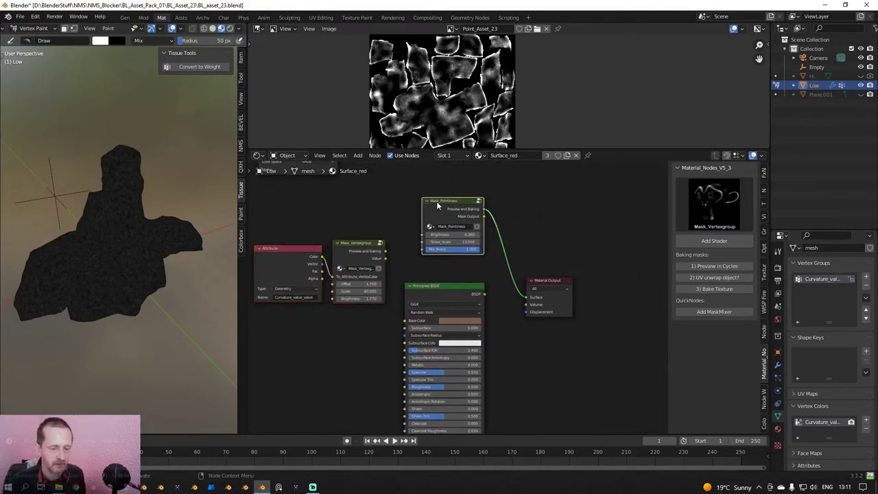
{"action": "key", "text": "x"}
{"action": "mouse_move", "coordinate": [385, 251]}
{"action": "left_mouse_down"}
{"action": "mouse_move", "coordinate": [484, 272]}
{"action": "mouse_move", "coordinate": [527, 297]}
{"action": "left_mouse_up"}
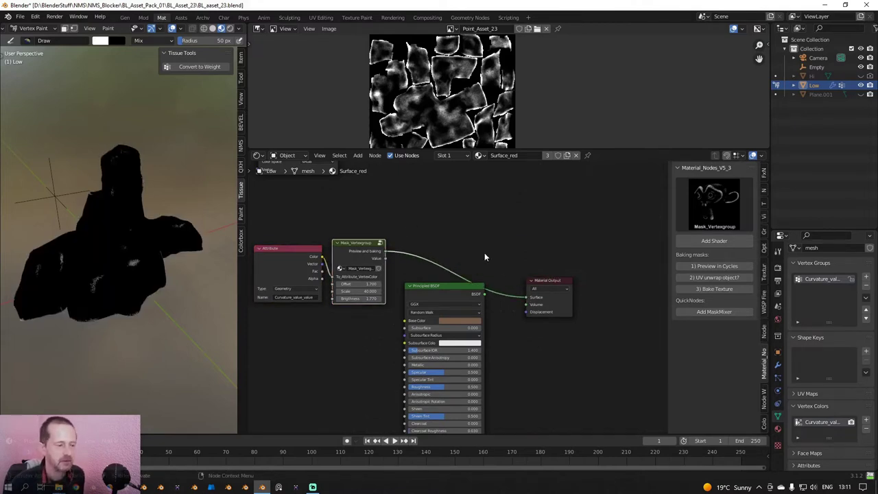
Preview the vertex-group mask on the Low mesh in Cycles.
{"action": "left_click", "coordinate": [727, 268]}
{"action": "scroll", "coordinate": [184, 266], "scroll_direction": "up", "scroll_amount": 2}
{"action": "middle_click_drag", "start_coordinate": [172, 264], "coordinate": [103, 266]}
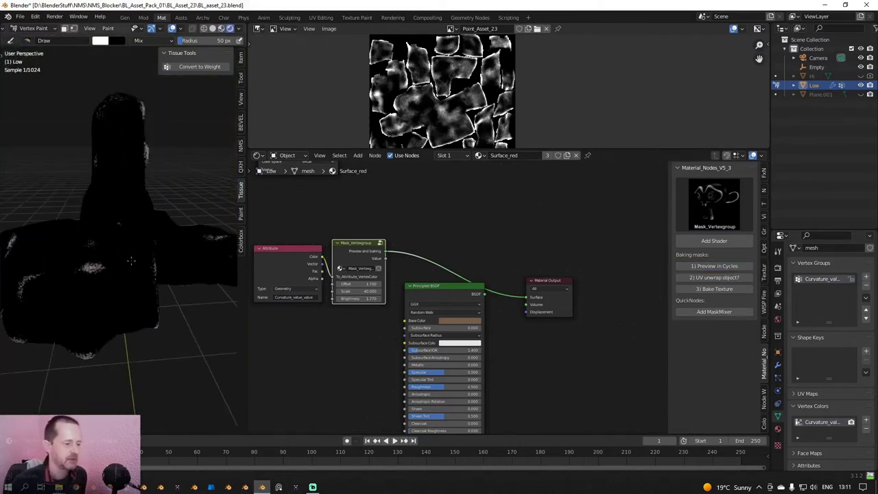
Set the Mask_Vertexgroup node's Offset to 0.910, Scale to 27.270 and brightness to 1.470, checking the mask from several angles.
{"action": "scroll", "coordinate": [298, 280], "scroll_direction": "up", "scroll_amount": 2}
{"action": "middle_click_drag", "start_coordinate": [310, 277], "coordinate": [405, 266]}
{"action": "scroll", "coordinate": [405, 267], "scroll_direction": "up", "scroll_amount": 2}
{"action": "left_click_drag", "start_coordinate": [426, 271], "coordinate": [404, 280]}
{"action": "scroll", "coordinate": [213, 262], "scroll_direction": "down", "scroll_amount": 2}
{"action": "middle_click_drag", "start_coordinate": [206, 262], "coordinate": [127, 257]}
{"action": "scroll", "coordinate": [415, 290], "scroll_direction": "up", "scroll_amount": 1}
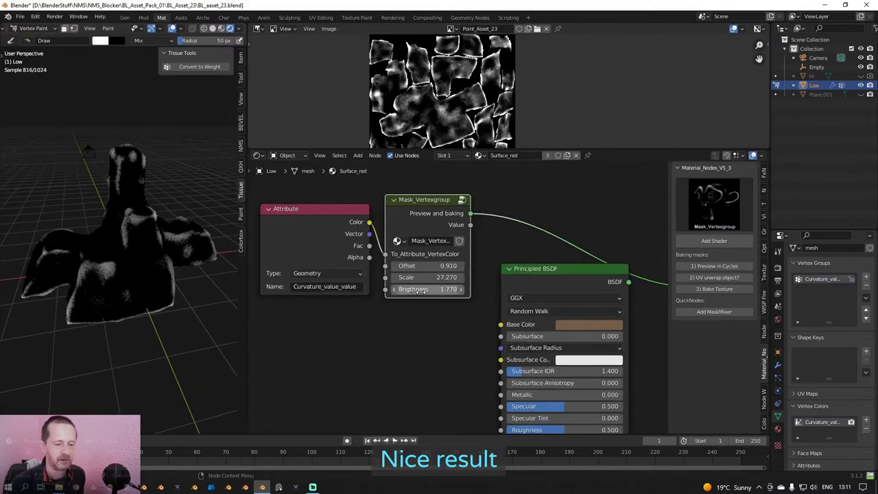
{"action": "mouse_move", "coordinate": [420, 291]}
{"action": "left_mouse_down"}
{"action": "mouse_move", "coordinate": [405, 291]}
{"action": "mouse_move", "coordinate": [412, 290]}
{"action": "left_mouse_up"}
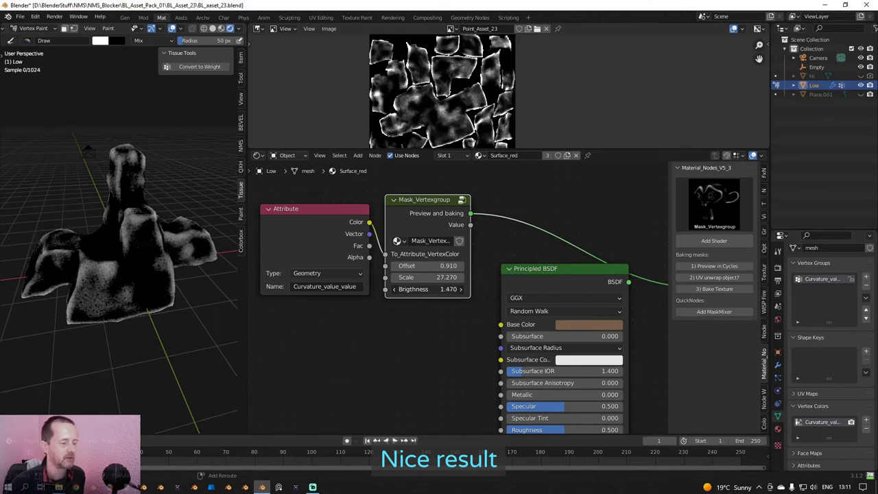
{"action": "scroll", "coordinate": [200, 284], "scroll_direction": "down", "scroll_amount": 3}
{"action": "mouse_move", "coordinate": [199, 282]}
{"action": "middle_mouse_down"}
{"action": "mouse_move", "coordinate": [154, 275]}
{"action": "mouse_move", "coordinate": [197, 281]}
{"action": "mouse_move", "coordinate": [179, 281]}
{"action": "mouse_move", "coordinate": [184, 277]}
{"action": "middle_mouse_up"}
{"action": "scroll", "coordinate": [171, 277], "scroll_direction": "up", "scroll_amount": 3}
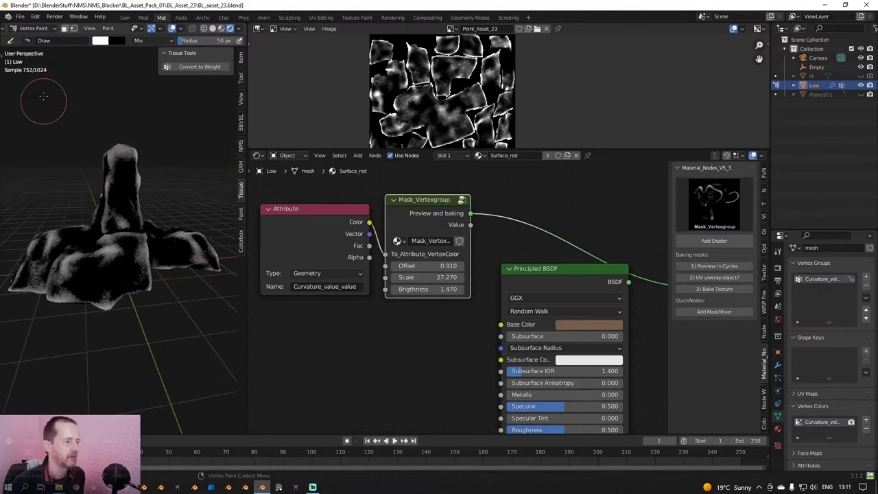
Return the Low mesh to Object Mode and set Mask_Vertexgroup's Offset to 1.010, Scale to 11.570 and brightness to 1.200.
{"action": "left_click", "coordinate": [33, 28]}
{"action": "left_click", "coordinate": [37, 39]}
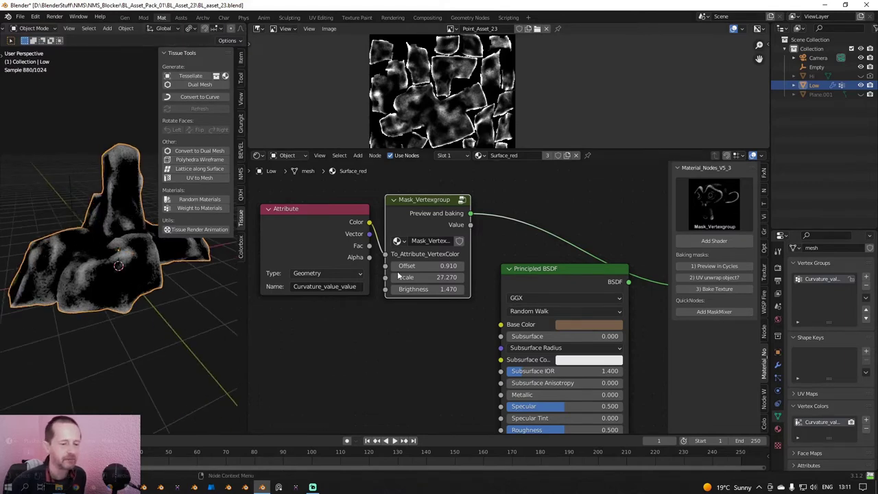
{"action": "left_click_drag", "start_coordinate": [425, 266], "coordinate": [382, 277]}
{"action": "middle_click_drag", "start_coordinate": [63, 285], "coordinate": [227, 284]}
{"action": "mouse_move", "coordinate": [438, 288]}
{"action": "left_mouse_down"}
{"action": "mouse_move", "coordinate": [451, 289]}
{"action": "mouse_move", "coordinate": [431, 289]}
{"action": "left_mouse_up"}
{"action": "middle_click_drag", "start_coordinate": [158, 306], "coordinate": [206, 309]}
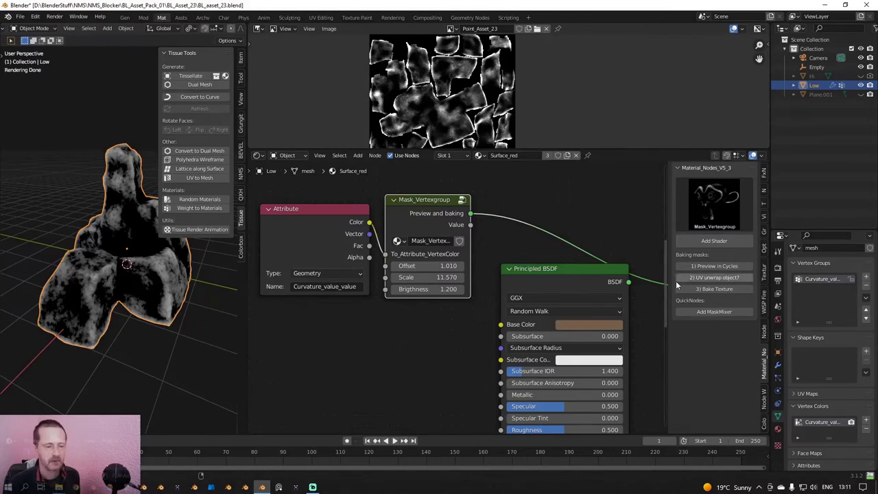
Bake the vertex-group mask to a texture and save the image as Baked_Texture.png in the BL_Asset_23 folder.
{"action": "middle_click_drag", "start_coordinate": [565, 257], "coordinate": [579, 221]}
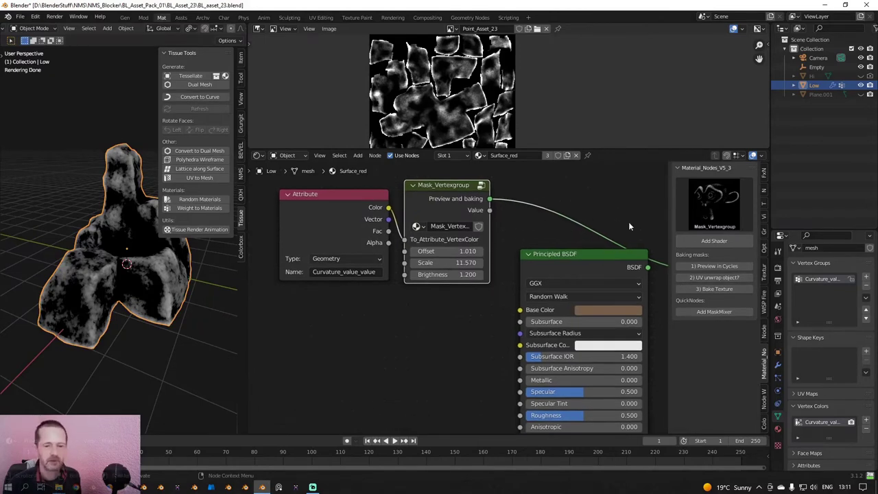
{"action": "left_click", "coordinate": [777, 266]}
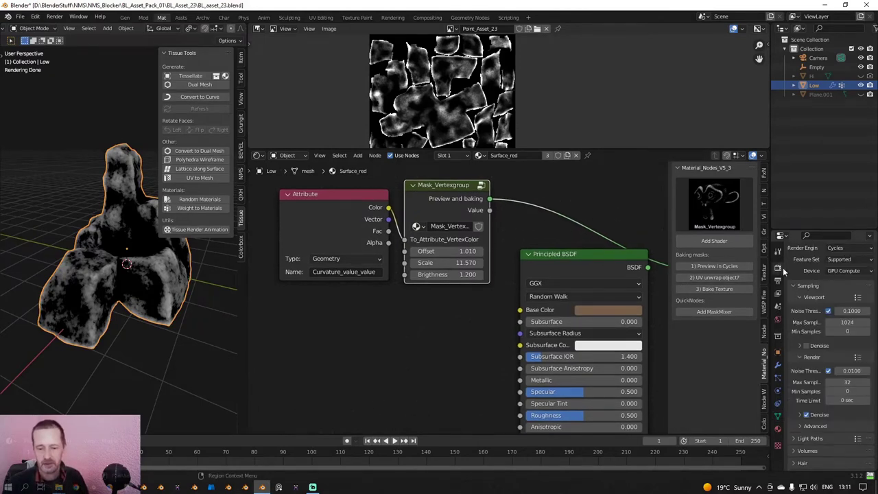
{"action": "left_click", "coordinate": [724, 290]}
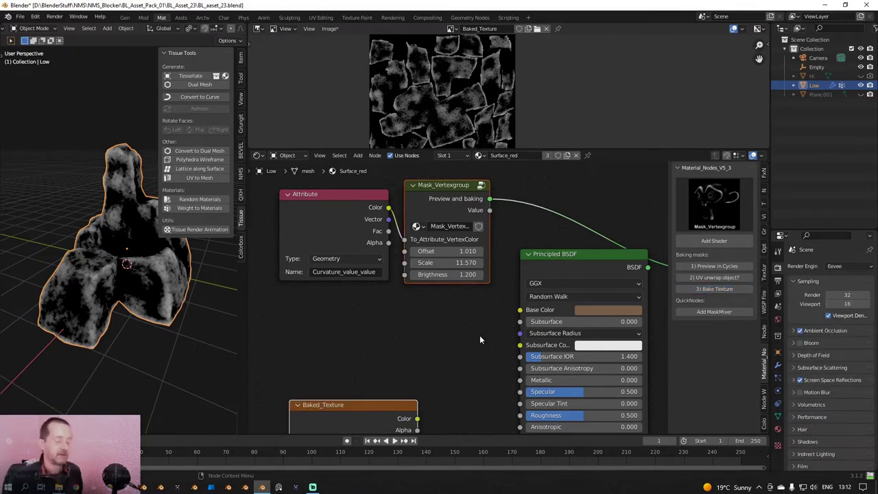
{"action": "left_click", "coordinate": [329, 29]}
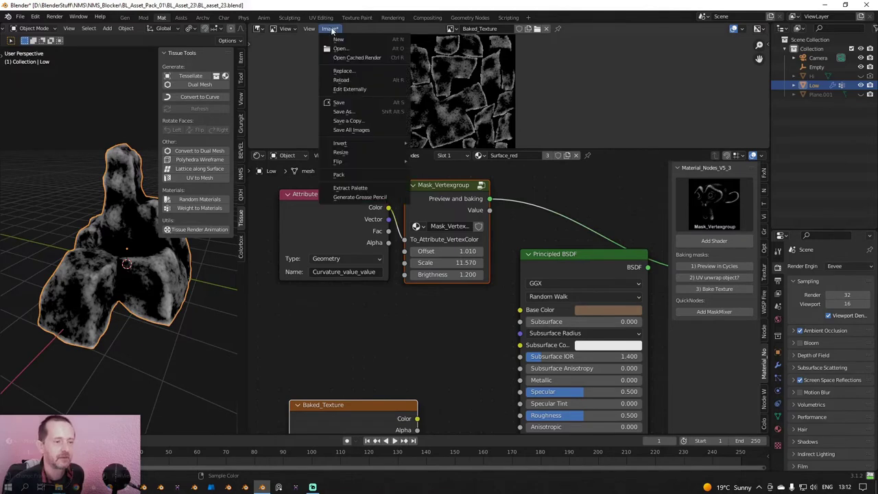
{"action": "left_click", "coordinate": [347, 103]}
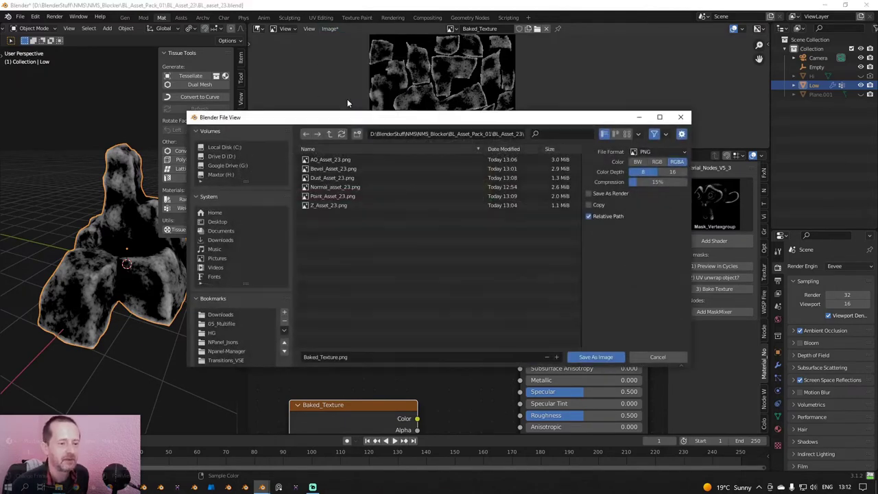
{"action": "left_click", "coordinate": [587, 354]}
Move the Baked_Texture image node next to the other baked mask textures, below Point_Asset_23.
{"action": "scroll", "coordinate": [519, 338], "scroll_direction": "down", "scroll_amount": 6}
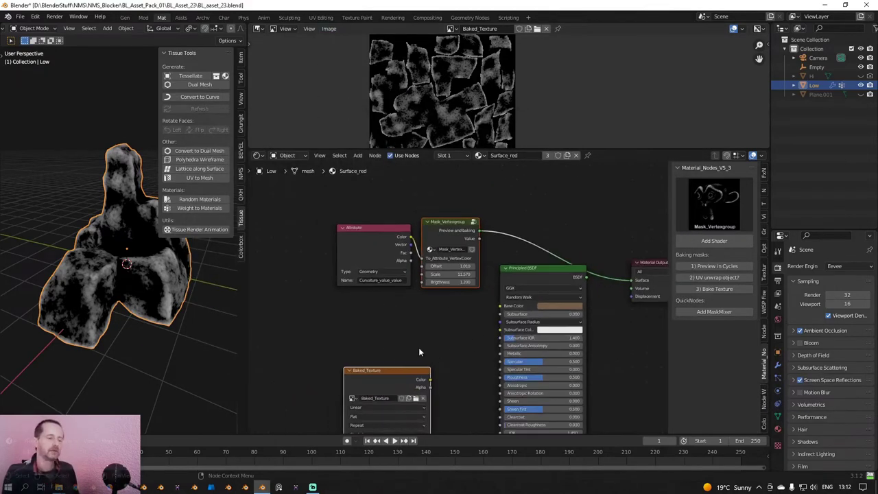
{"action": "middle_click_drag", "start_coordinate": [554, 272], "coordinate": [581, 301]}
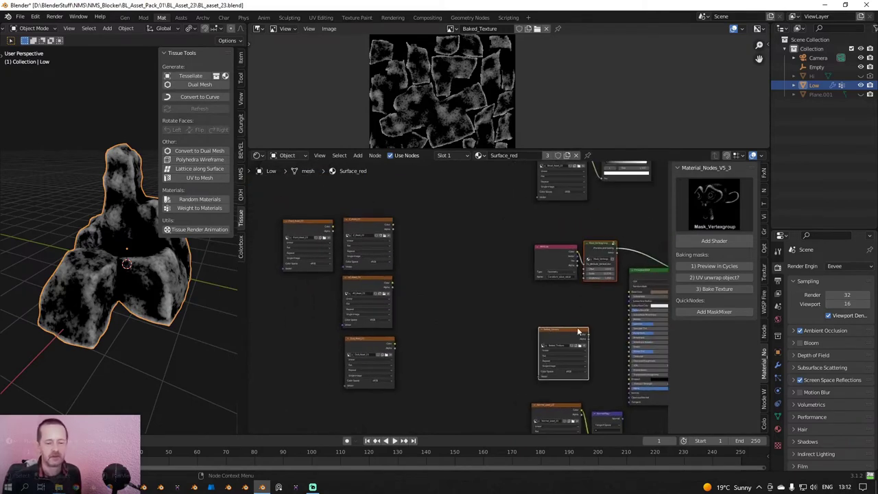
{"action": "left_click_drag", "start_coordinate": [574, 329], "coordinate": [321, 276]}
{"action": "middle_click_drag", "start_coordinate": [592, 352], "coordinate": [502, 299]}
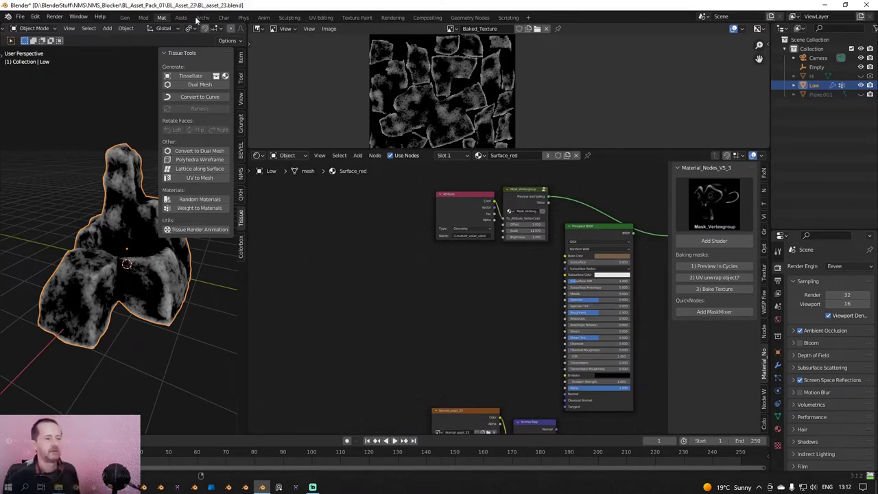
Switch the 3D viewport to Material Preview shading and hide its sidebar.
{"action": "scroll", "coordinate": [214, 27], "scroll_direction": "down", "scroll_amount": 5}
{"action": "left_click", "coordinate": [220, 28]}
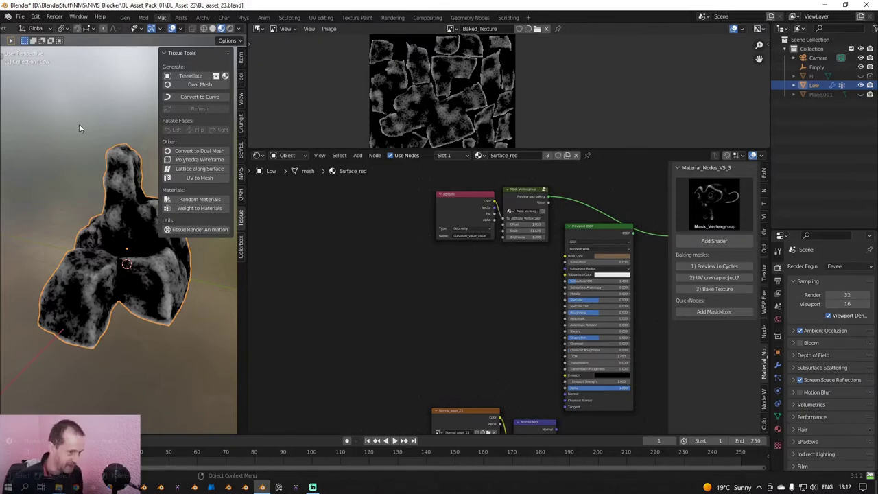
{"action": "key", "text": "n"}
{"action": "middle_click_drag", "start_coordinate": [114, 127], "coordinate": [203, 181]}
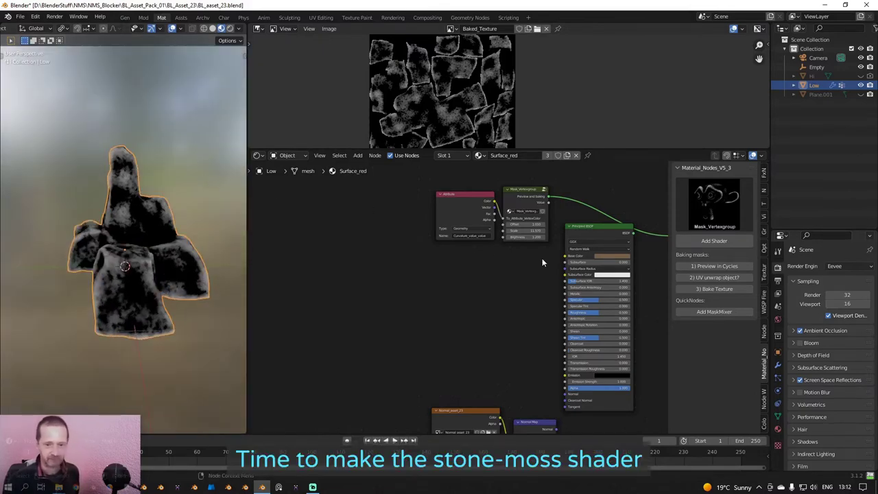
Connect the Principled BSDF's output to the Material Output's Surface, replacing the mask preview.
{"action": "middle_click_drag", "start_coordinate": [599, 258], "coordinate": [418, 250]}
{"action": "left_click_drag", "start_coordinate": [447, 228], "coordinate": [484, 230]}
{"action": "middle_click_drag", "start_coordinate": [66, 268], "coordinate": [120, 270]}
{"action": "scroll", "coordinate": [281, 281], "scroll_direction": "down", "scroll_amount": 4}
{"action": "middle_click_drag", "start_coordinate": [281, 281], "coordinate": [469, 302]}
{"action": "scroll", "coordinate": [425, 257], "scroll_direction": "up", "scroll_amount": 1}
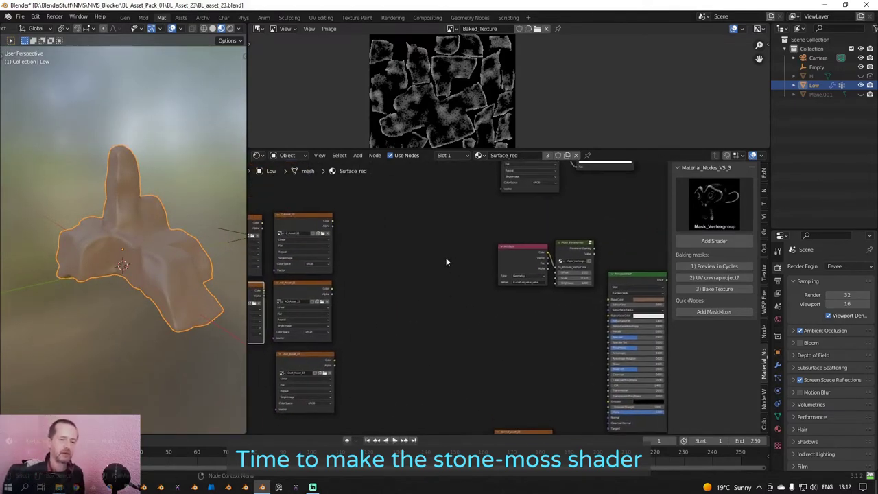
Add a Musgrave_Wave_Mix shader from the material nodes library and place it between the baked textures and the Principled BSDF.
{"action": "middle_click_drag", "start_coordinate": [447, 260], "coordinate": [317, 318]}
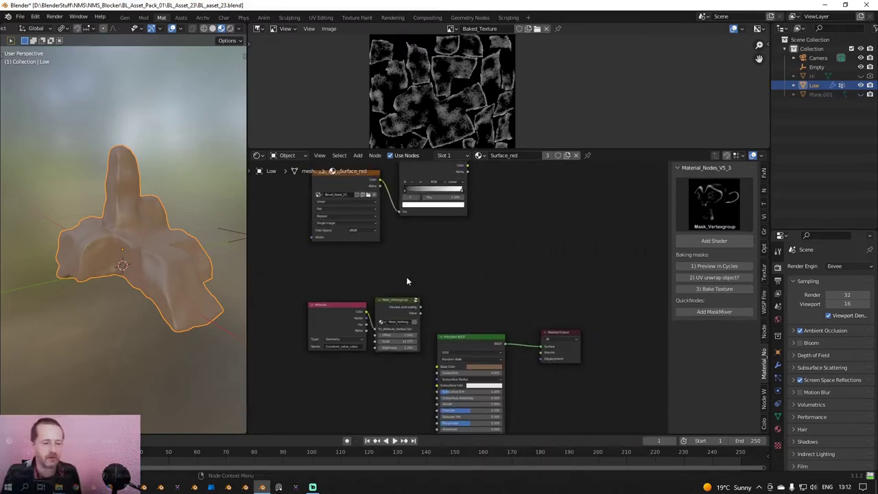
{"action": "scroll", "coordinate": [434, 281], "scroll_direction": "up", "scroll_amount": 1}
{"action": "middle_click_drag", "start_coordinate": [462, 281], "coordinate": [537, 208]}
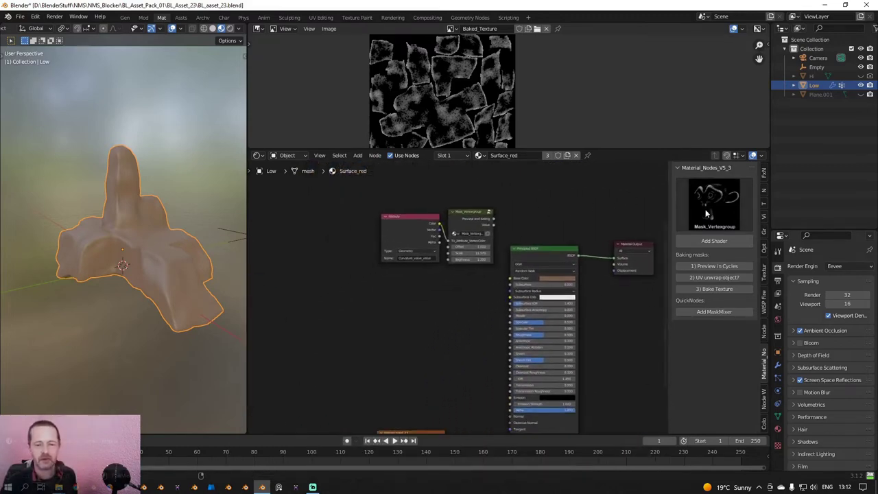
{"action": "left_click", "coordinate": [714, 204]}
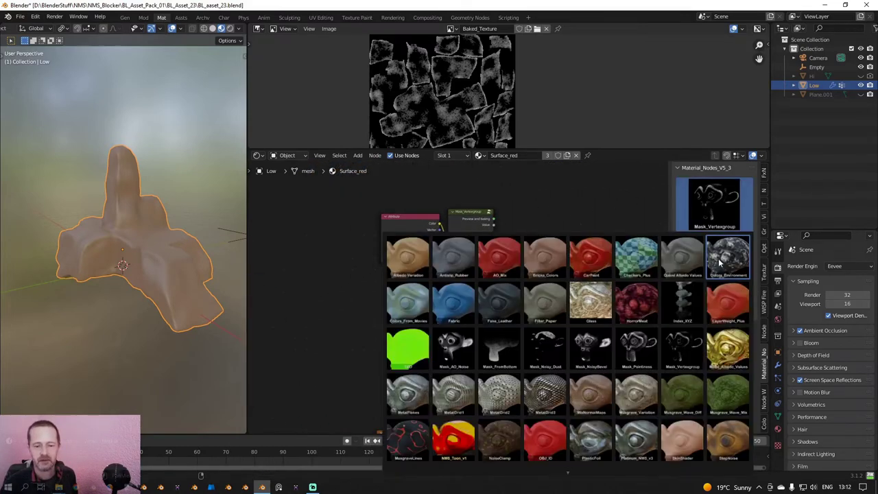
{"action": "left_click", "coordinate": [735, 395]}
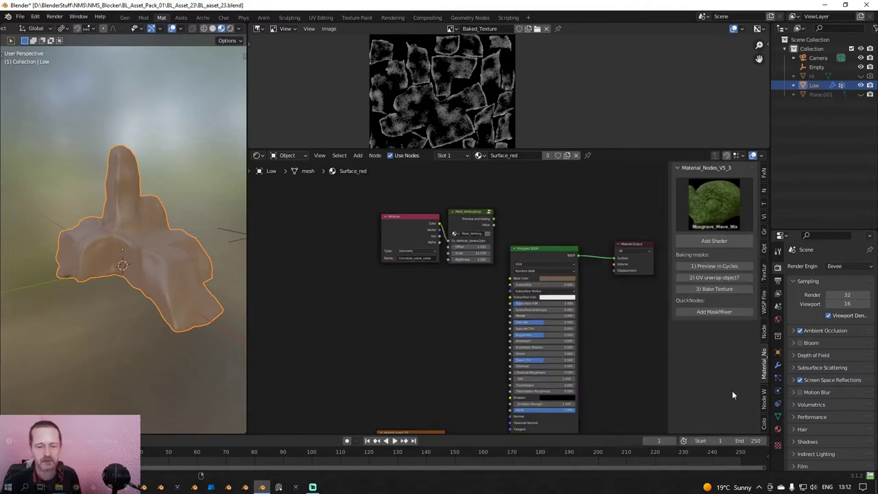
{"action": "left_click", "coordinate": [726, 239]}
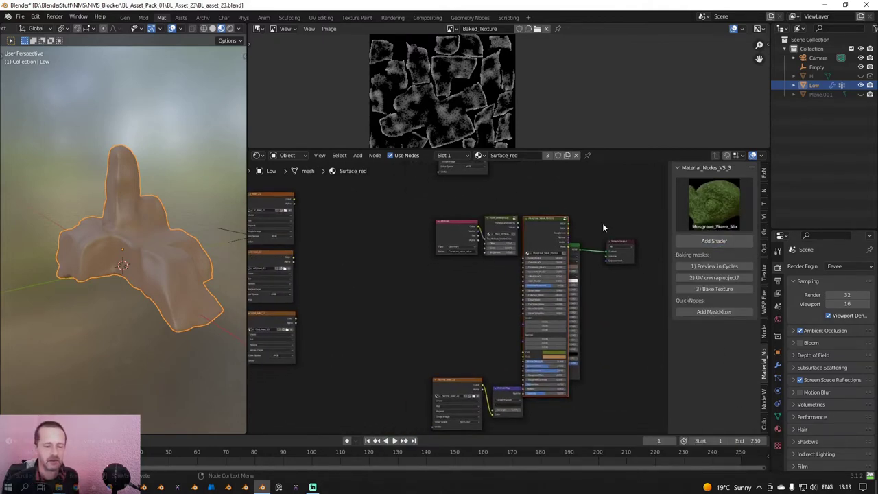
{"action": "left_click_drag", "start_coordinate": [554, 220], "coordinate": [351, 242]}
{"action": "scroll", "coordinate": [400, 261], "scroll_direction": "up", "scroll_amount": 3}
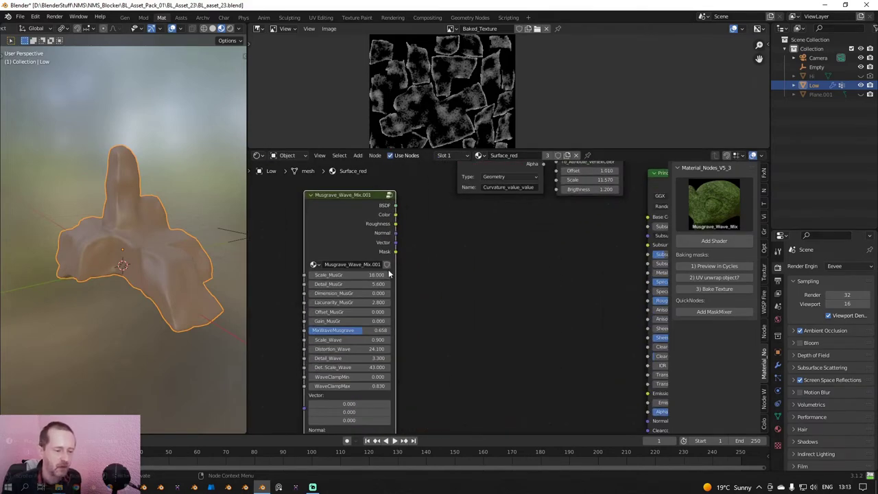
{"action": "middle_click_drag", "start_coordinate": [408, 269], "coordinate": [420, 264]}
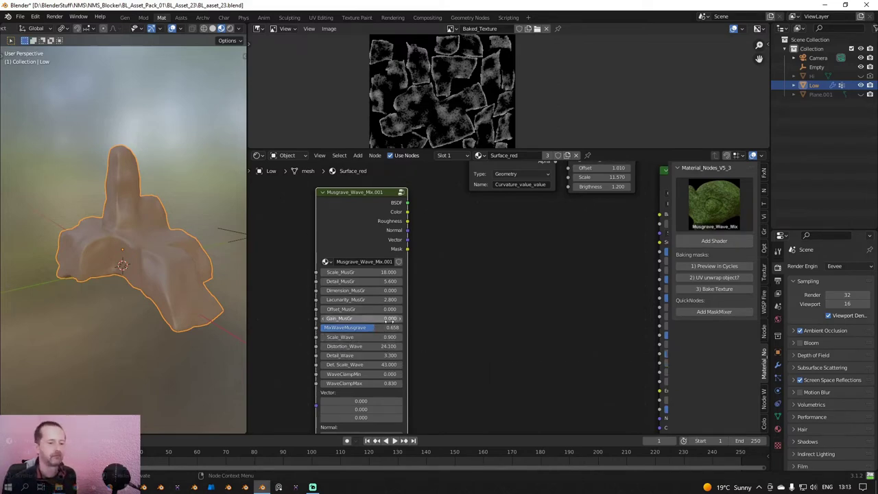
Examine the node setup inside the Musgrave_Wave_Mix group in a maximized node editor and return to the Surface_red tree.
{"action": "key", "text": "Tab"}
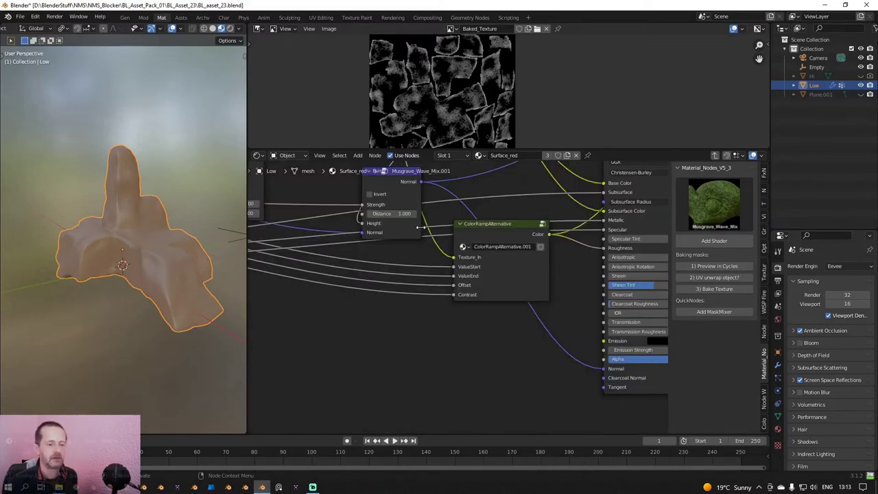
{"action": "scroll", "coordinate": [432, 251], "scroll_direction": "down", "scroll_amount": 2}
{"action": "key", "text": "ctrl+space"}
{"action": "scroll", "coordinate": [344, 228], "scroll_direction": "down", "scroll_amount": 2}
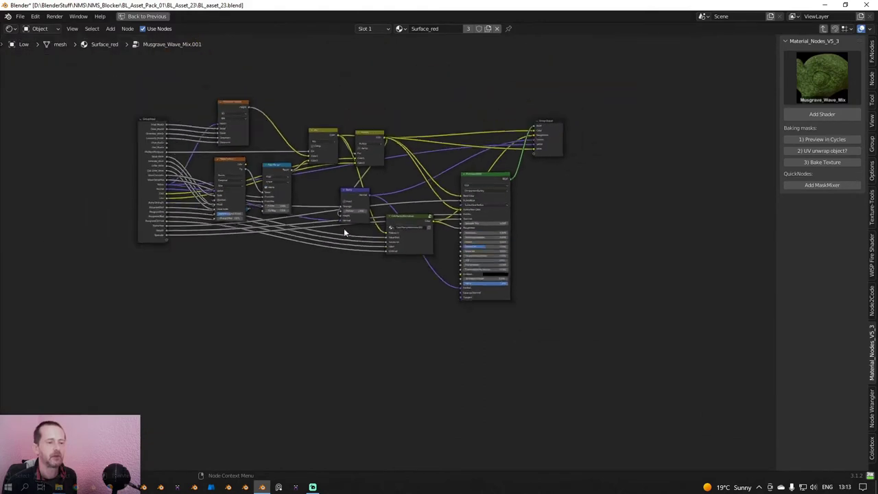
{"action": "scroll", "coordinate": [343, 227], "scroll_direction": "down", "scroll_amount": 2}
{"action": "middle_click_drag", "start_coordinate": [344, 235], "coordinate": [368, 299]}
{"action": "scroll", "coordinate": [366, 299], "scroll_direction": "up", "scroll_amount": 8}
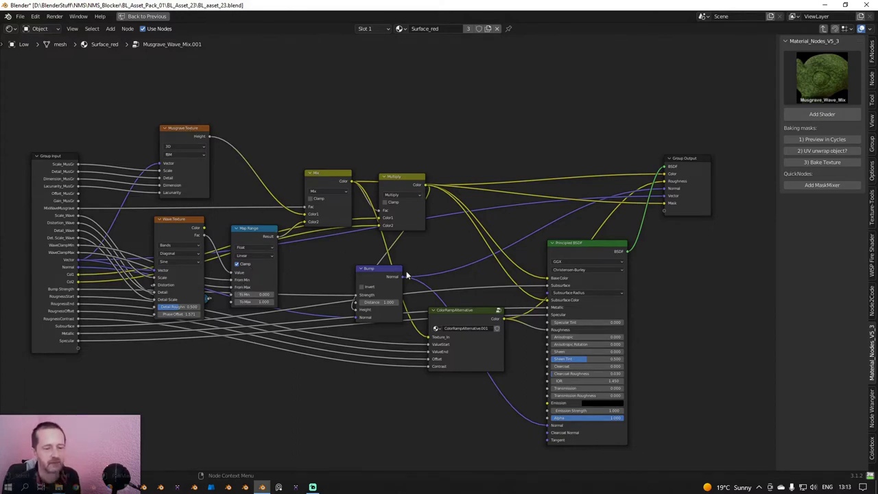
{"action": "scroll", "coordinate": [410, 274], "scroll_direction": "down", "scroll_amount": 2}
{"action": "key", "text": "Tab"}
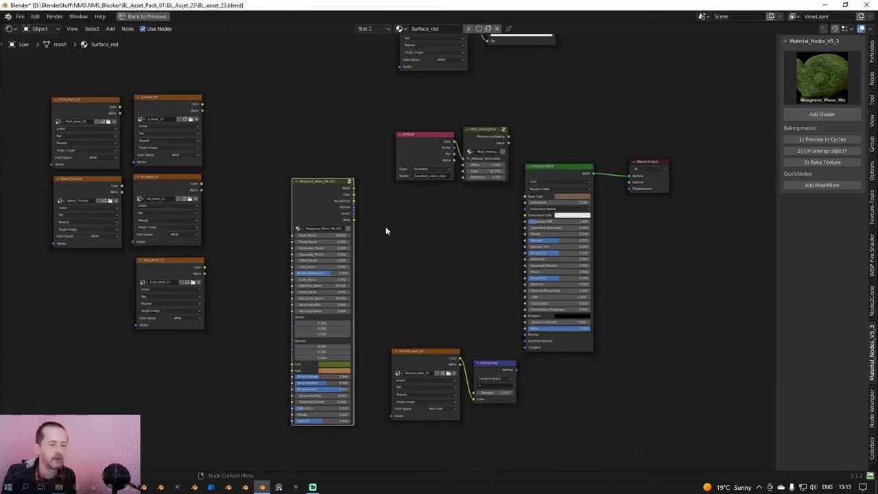
{"action": "scroll", "coordinate": [385, 229], "scroll_direction": "up", "scroll_amount": 1}
{"action": "middle_click_drag", "start_coordinate": [384, 229], "coordinate": [423, 179]}
{"action": "scroll", "coordinate": [395, 157], "scroll_direction": "up", "scroll_amount": 1}
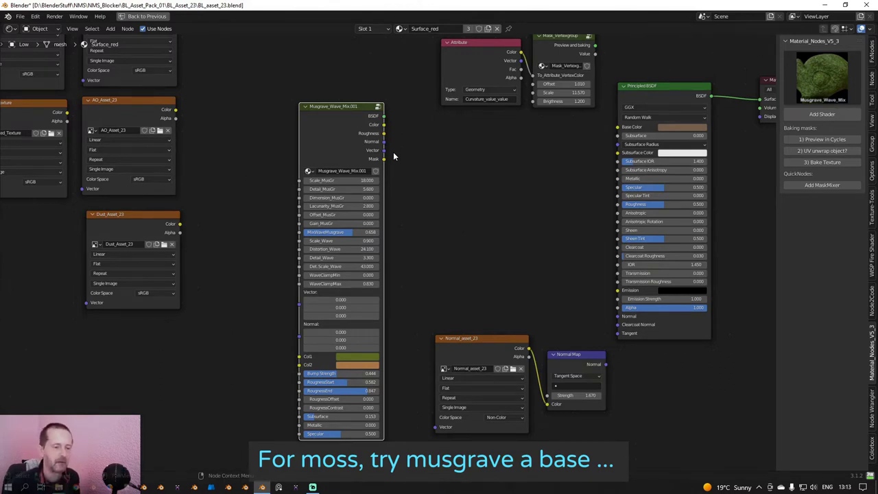
{"action": "scroll", "coordinate": [425, 143], "scroll_direction": "down", "scroll_amount": 3}
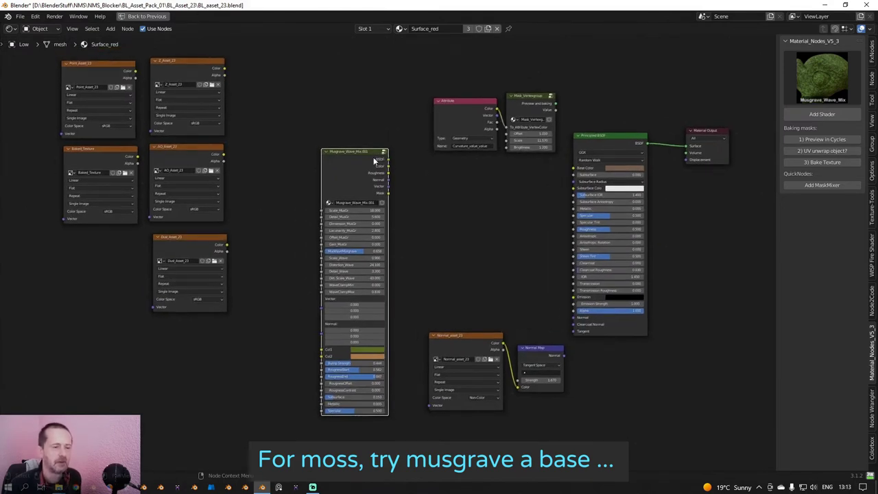
Add the Stucco shader from the material nodes library and place it beside the Musgrave_Wave_Mix node.
{"action": "left_click", "coordinate": [852, 65]}
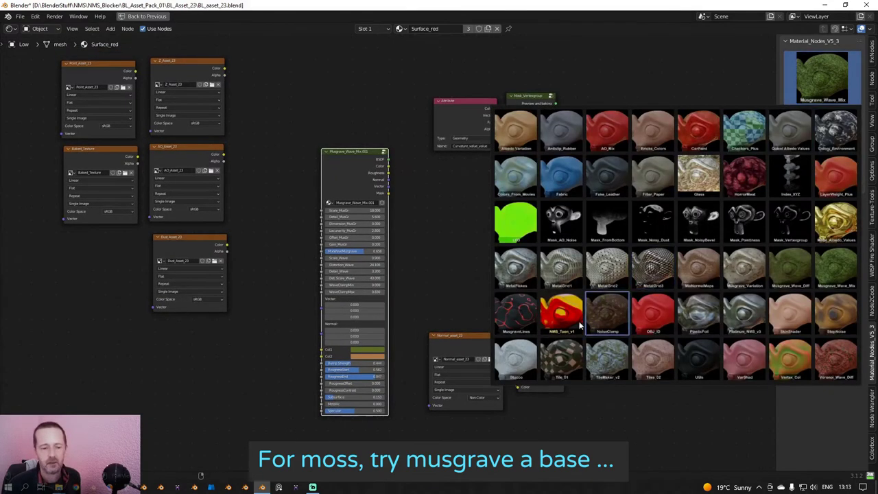
{"action": "left_click", "coordinate": [514, 369]}
{"action": "left_click", "coordinate": [825, 115]}
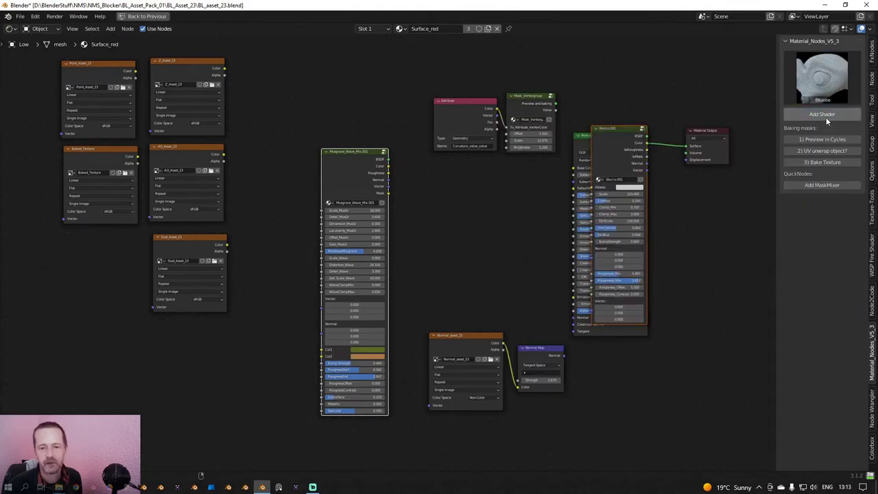
{"action": "left_click_drag", "start_coordinate": [626, 130], "coordinate": [295, 107]}
{"action": "scroll", "coordinate": [295, 107], "scroll_direction": "up", "scroll_amount": 1}
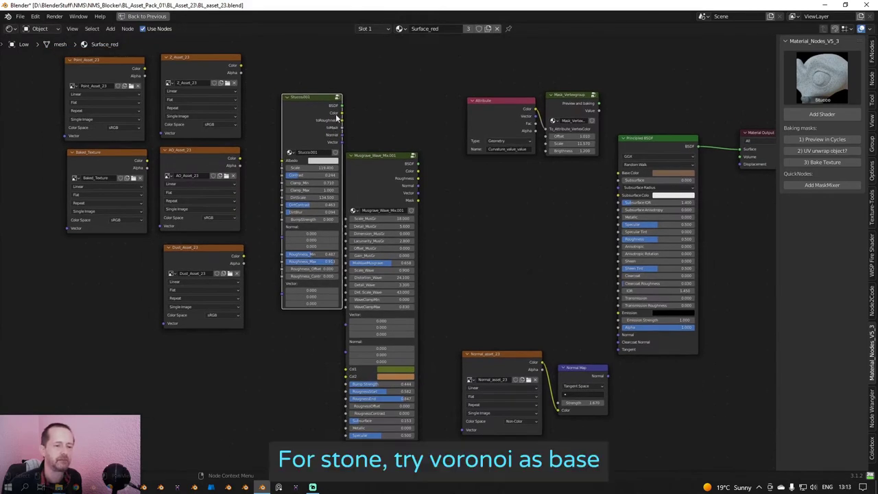
Delete the Attribute node and the Mask_Vertexgroup node connected to it.
{"action": "middle_click_drag", "start_coordinate": [524, 214], "coordinate": [447, 256]}
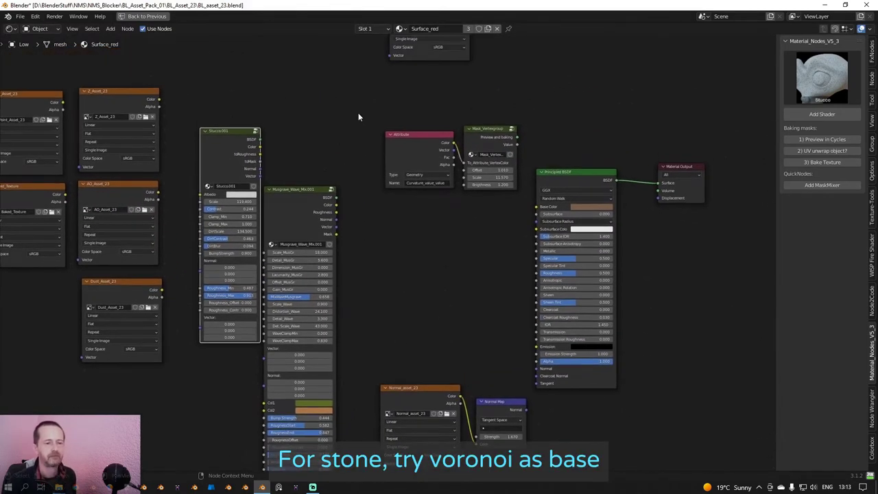
{"action": "middle_click_drag", "start_coordinate": [386, 134], "coordinate": [338, 166]}
{"action": "left_click_drag", "start_coordinate": [338, 166], "coordinate": [558, 199]}
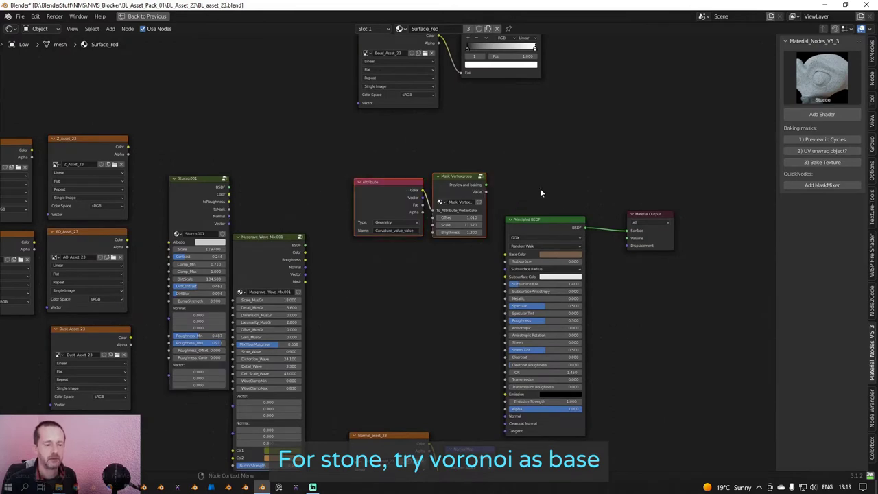
{"action": "key", "text": "x"}
Move the Normal_asset_23 texture and Normal Map nodes lower in the tree, keeping the Principled BSDF level with the Material Output.
{"action": "middle_click_drag", "start_coordinate": [531, 188], "coordinate": [546, 209]}
{"action": "scroll", "coordinate": [519, 207], "scroll_direction": "down", "scroll_amount": 1}
{"action": "scroll", "coordinate": [519, 207], "scroll_direction": "down", "scroll_amount": 1}
{"action": "middle_click_drag", "start_coordinate": [416, 231], "coordinate": [417, 137]}
{"action": "left_click_drag", "start_coordinate": [386, 327], "coordinate": [411, 361]}
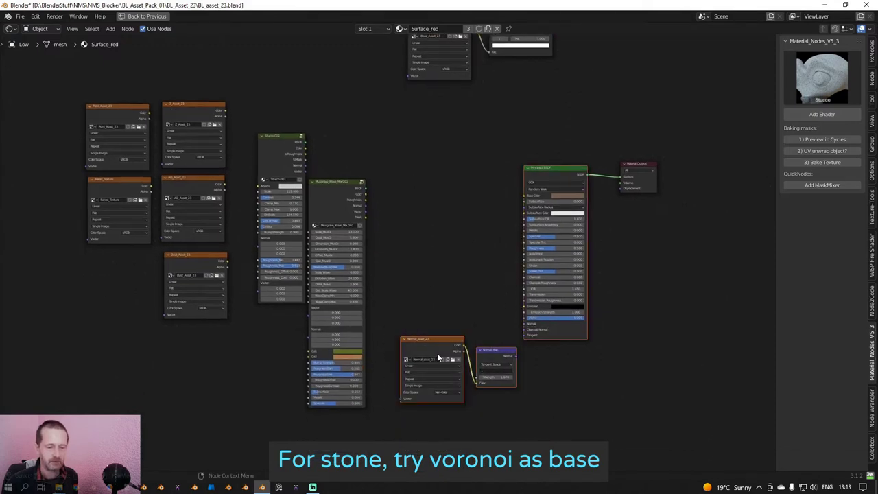
{"action": "key", "text": "g"}
{"action": "left_click", "coordinate": [419, 410]}
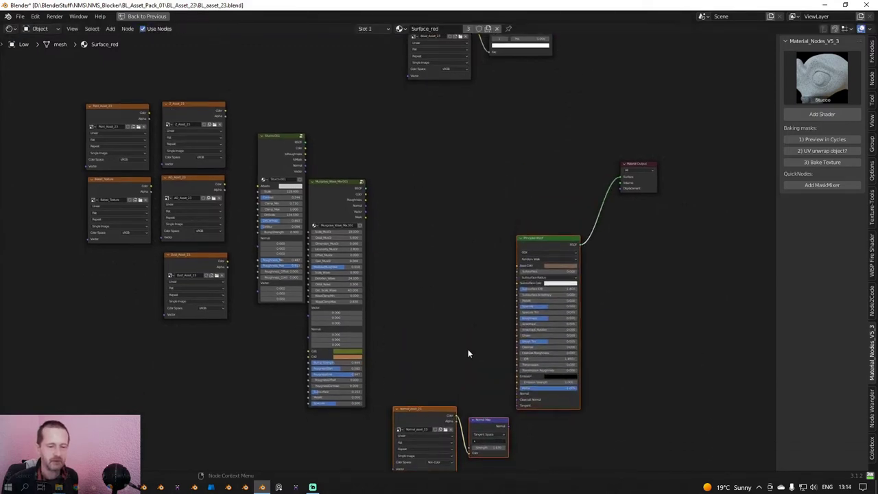
{"action": "left_click", "coordinate": [548, 238]}
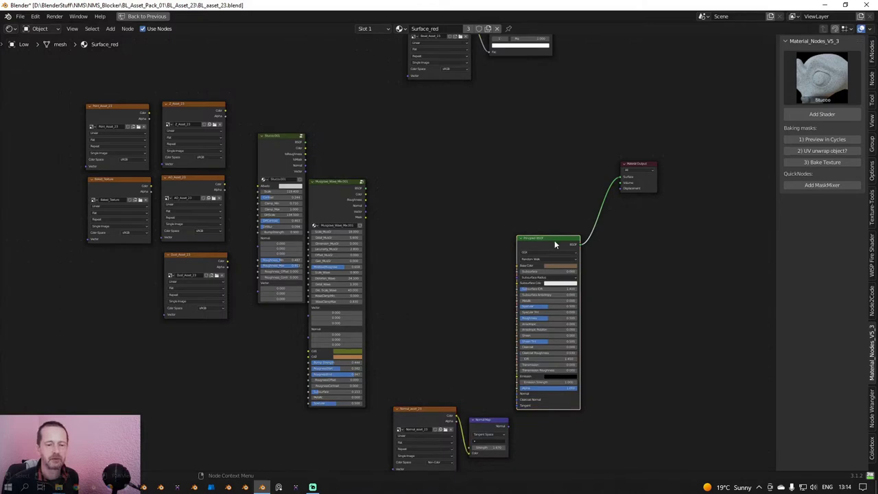
{"action": "left_click_drag", "start_coordinate": [554, 240], "coordinate": [571, 172]}
Move the Principled BSDF and Material Output nodes together farther from the shader groups to make room for mixing nodes.
{"action": "left_click_drag", "start_coordinate": [527, 135], "coordinate": [666, 187]}
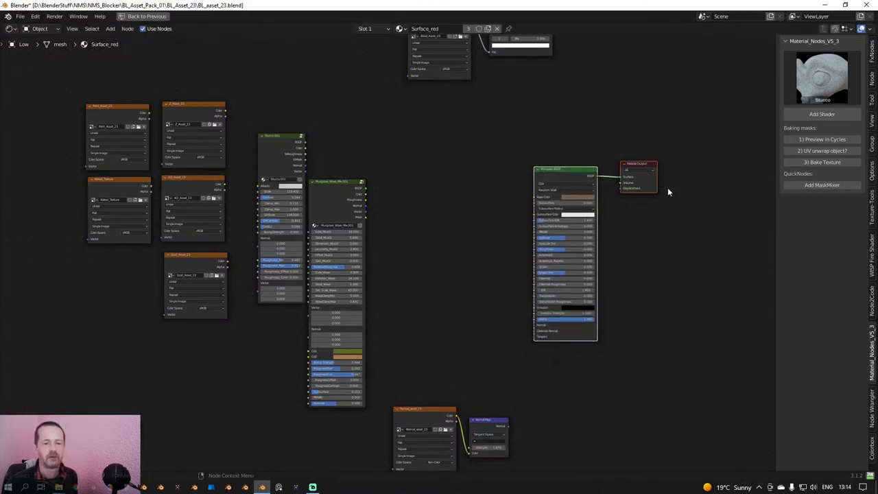
{"action": "left_click", "coordinate": [605, 172]}
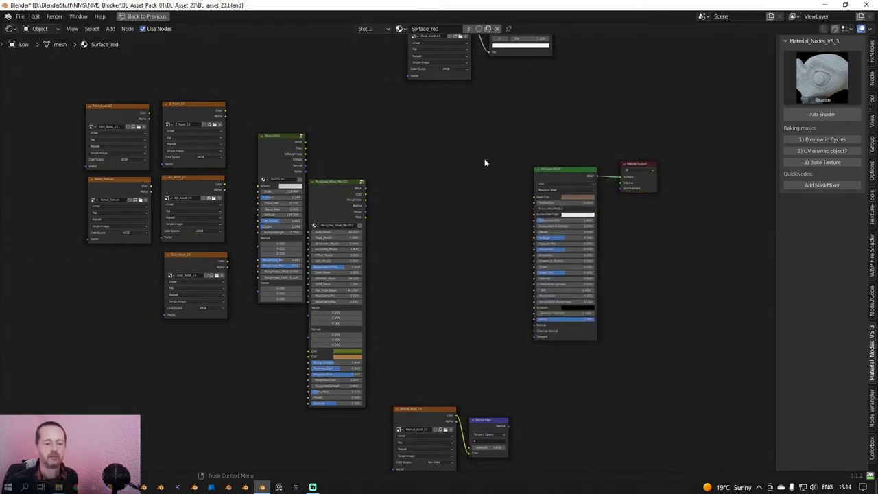
{"action": "left_click_drag", "start_coordinate": [485, 161], "coordinate": [722, 212]}
{"action": "left_click_drag", "start_coordinate": [585, 180], "coordinate": [653, 180]}
{"action": "scroll", "coordinate": [548, 203], "scroll_direction": "down", "scroll_amount": 3}
{"action": "middle_click_drag", "start_coordinate": [521, 205], "coordinate": [465, 192]}
{"action": "scroll", "coordinate": [470, 191], "scroll_direction": "up", "scroll_amount": 2}
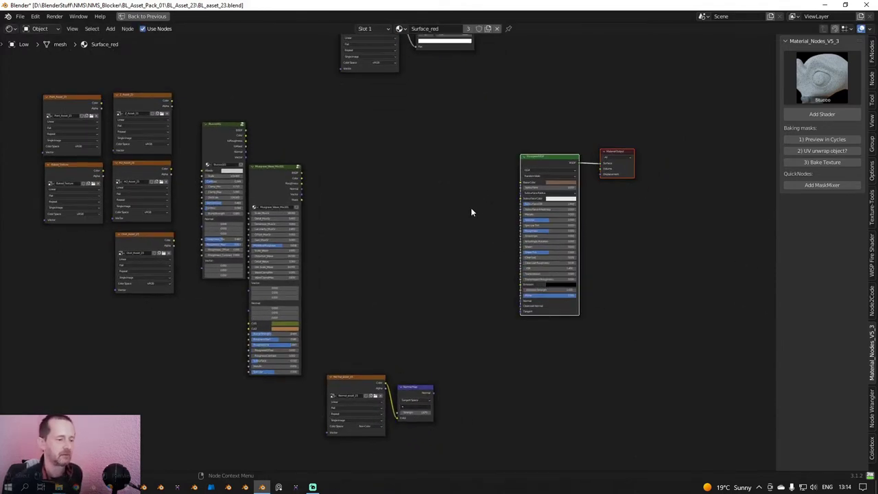
Select the five baked texture nodes without the Stucco node and move them farther away from the shader groups.
{"action": "middle_click_drag", "start_coordinate": [382, 194], "coordinate": [429, 198]}
{"action": "left_click_drag", "start_coordinate": [122, 81], "coordinate": [310, 378]}
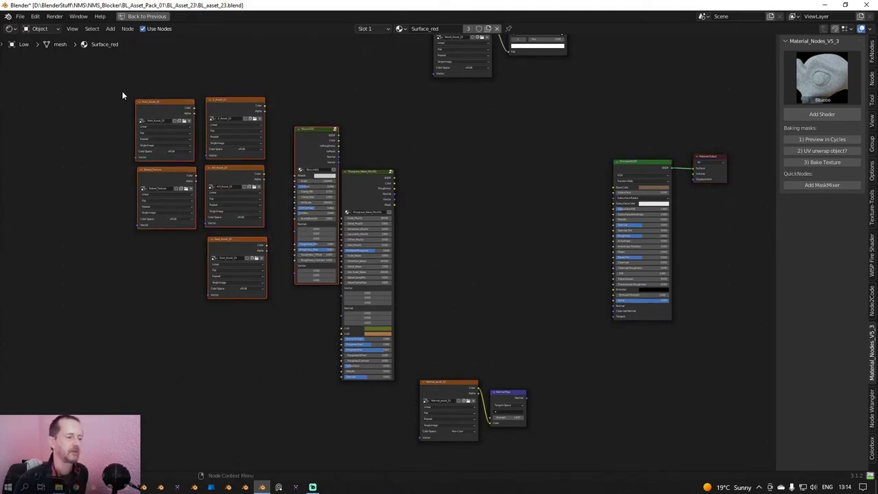
{"action": "left_click_drag", "start_coordinate": [122, 85], "coordinate": [277, 306]}
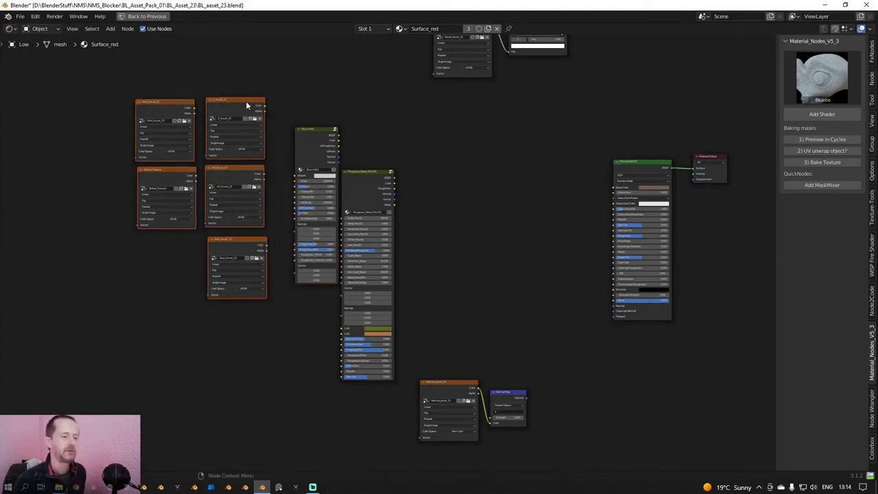
{"action": "left_click_drag", "start_coordinate": [248, 106], "coordinate": [128, 111]}
{"action": "middle_click_drag", "start_coordinate": [462, 212], "coordinate": [455, 239]}
{"action": "key", "text": "shift+a"}
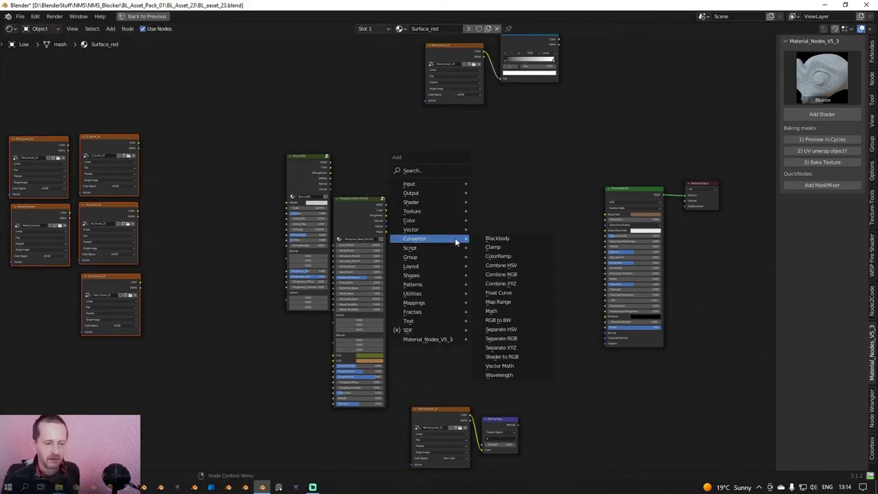
{"action": "mouse_move", "coordinate": [437, 218]}
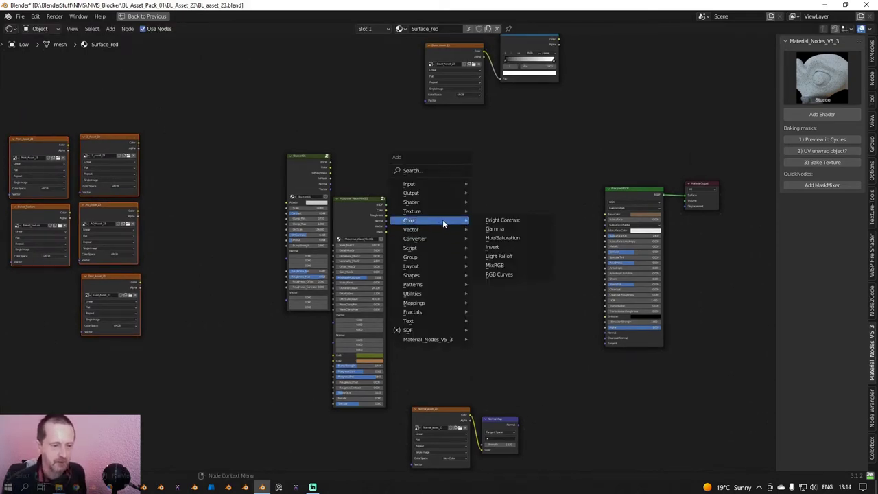
{"action": "scroll", "coordinate": [355, 149], "scroll_direction": "up", "scroll_amount": 1}
{"action": "middle_click_drag", "start_coordinate": [363, 140], "coordinate": [372, 161]}
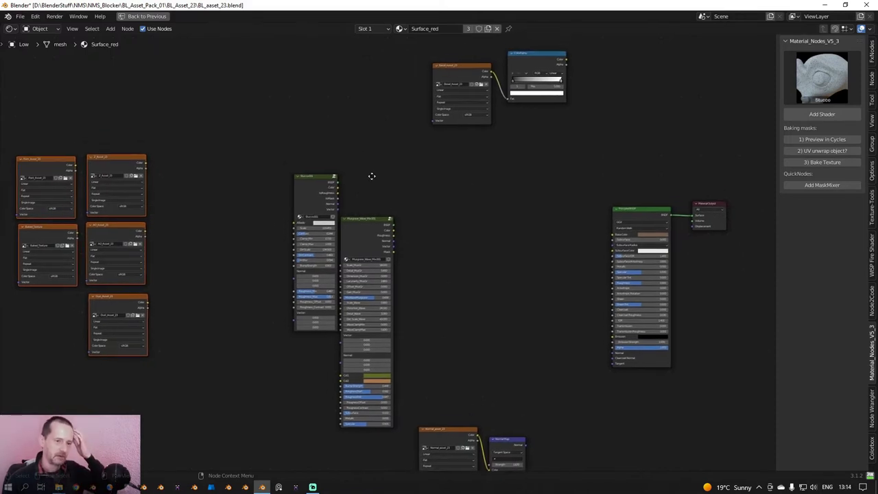
{"action": "middle_click_drag", "start_coordinate": [449, 86], "coordinate": [404, 172]}
{"action": "scroll", "coordinate": [404, 172], "scroll_direction": "up", "scroll_amount": 3}
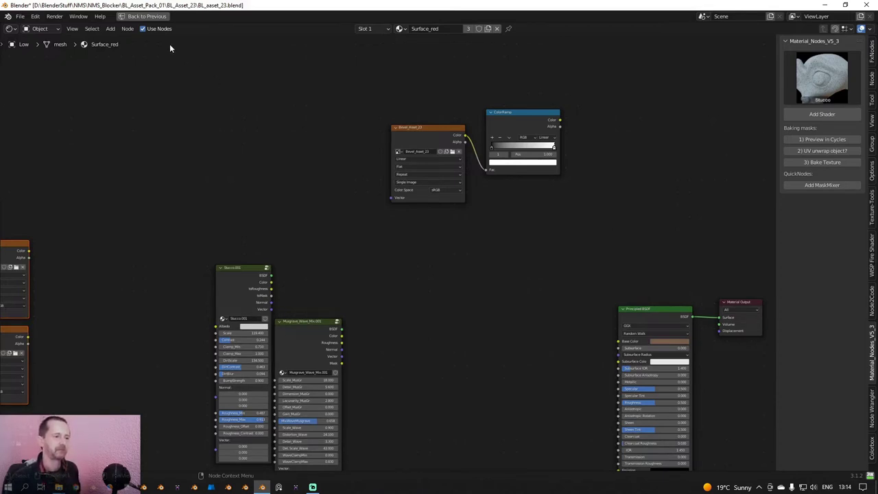
Add a Mix Shader node and connect the BSDF outputs of Stucco and Musgrave_Wave_Mix to its two Shader inputs.
{"action": "middle_click_drag", "start_coordinate": [363, 267], "coordinate": [333, 178]}
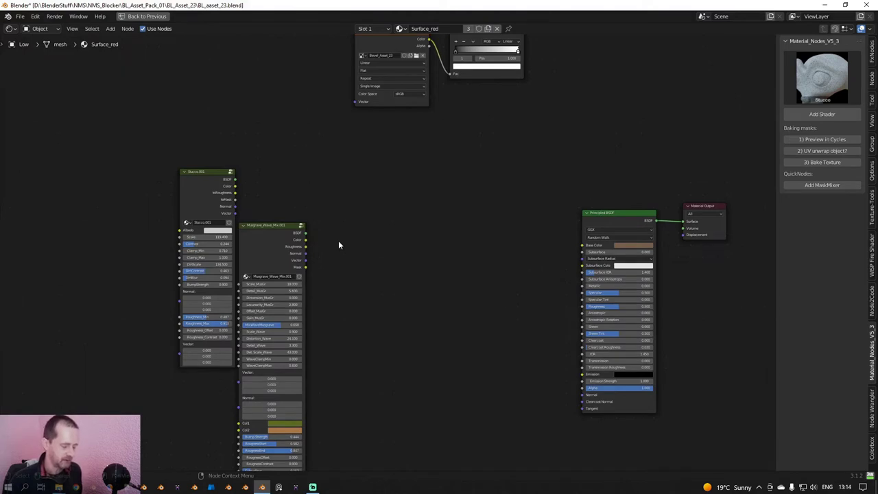
{"action": "key", "text": "shift+a"}
{"action": "mouse_move", "coordinate": [397, 251]}
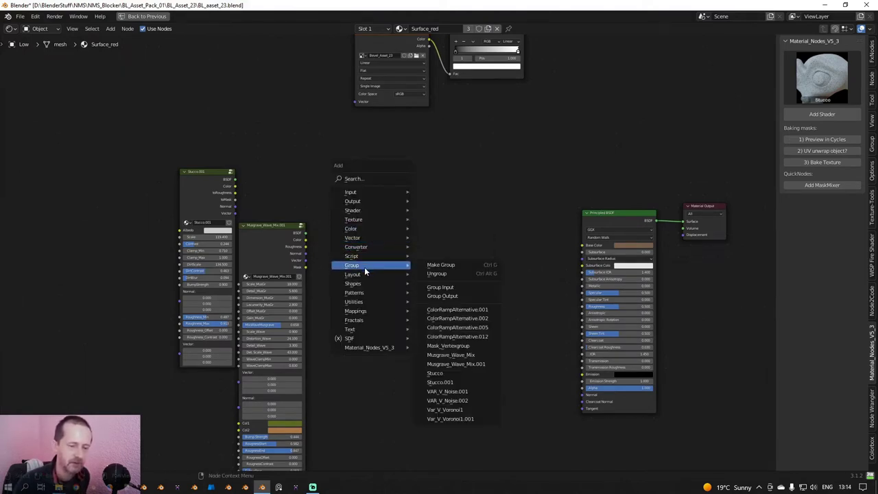
{"action": "mouse_move", "coordinate": [374, 210]}
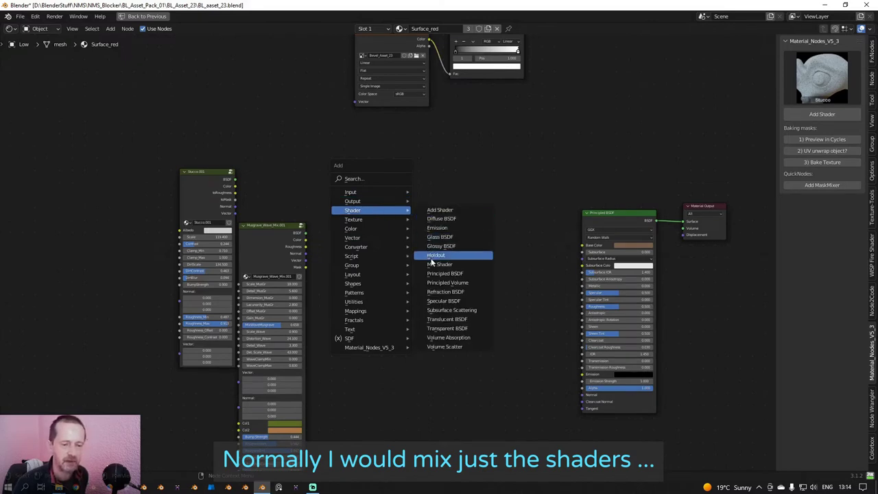
{"action": "left_click", "coordinate": [436, 266]}
{"action": "left_click", "coordinate": [439, 209]}
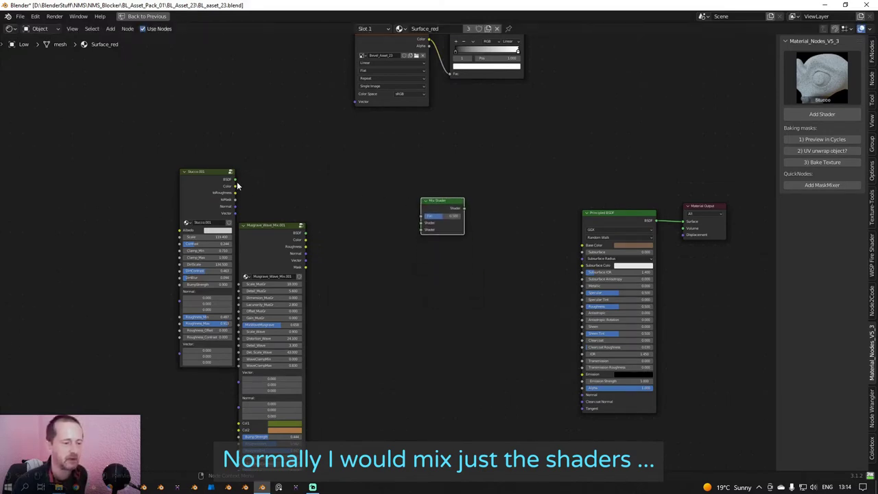
{"action": "left_click_drag", "start_coordinate": [236, 179], "coordinate": [421, 222]}
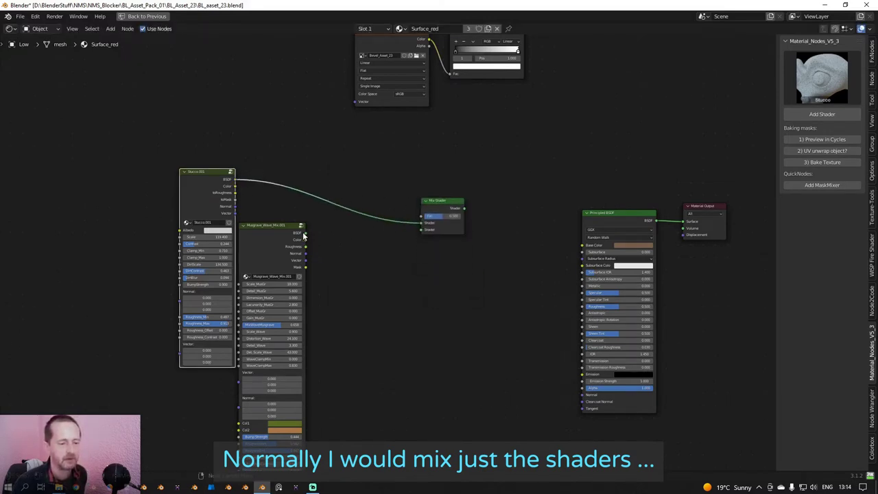
{"action": "left_click_drag", "start_coordinate": [305, 233], "coordinate": [425, 232]}
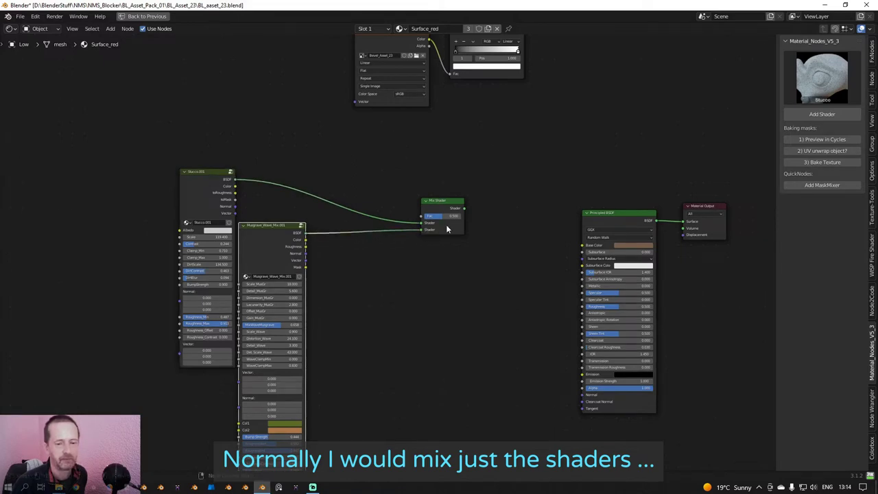
Connect the Color output of the Bevel_Asset_23 texture's ColorRamp to the Mix Shader's Fac input.
{"action": "middle_click_drag", "start_coordinate": [524, 37], "coordinate": [531, 152]}
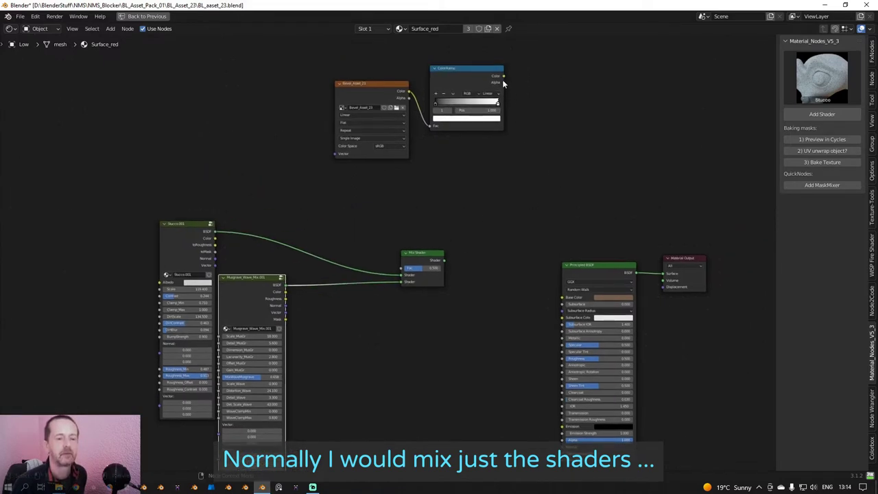
{"action": "left_click_drag", "start_coordinate": [503, 76], "coordinate": [506, 288]}
{"action": "left_click", "coordinate": [506, 214]}
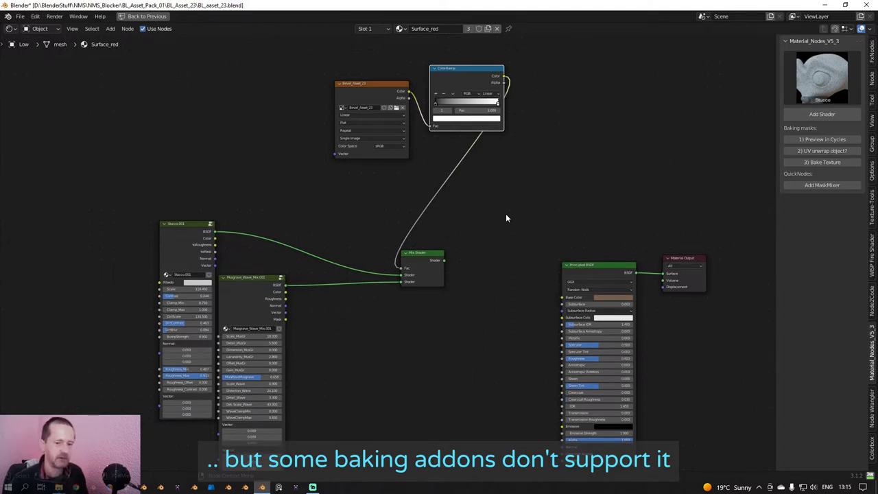
Delete the Mix Shader node together with its connections.
{"action": "left_click", "coordinate": [600, 268]}
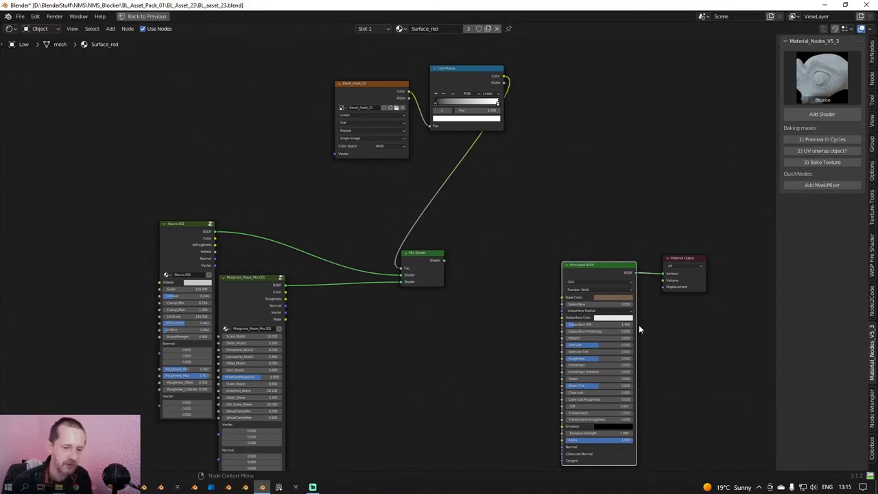
{"action": "middle_click_drag", "start_coordinate": [647, 329], "coordinate": [644, 269]}
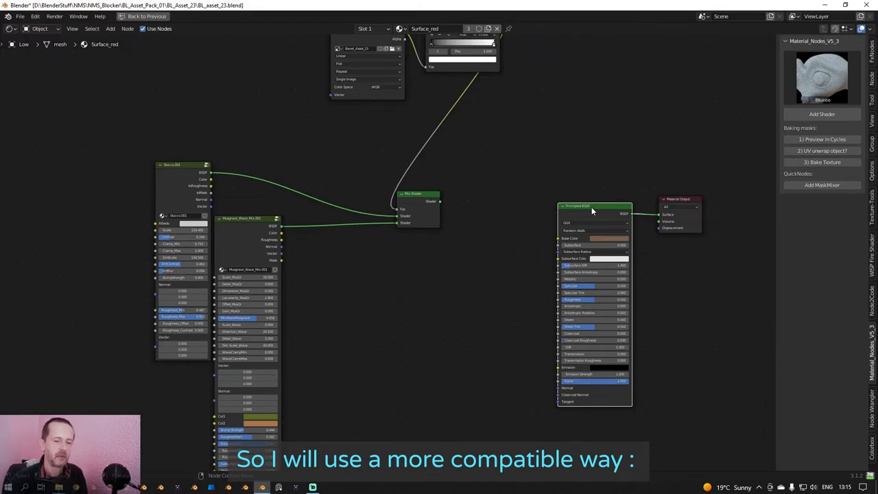
{"action": "scroll", "coordinate": [591, 206], "scroll_direction": "up", "scroll_amount": 1}
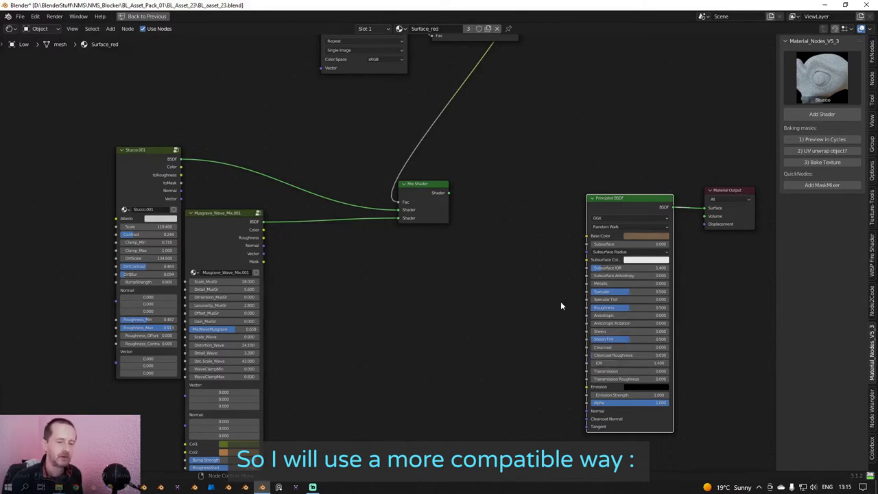
{"action": "scroll", "coordinate": [560, 301], "scroll_direction": "down", "scroll_amount": 2}
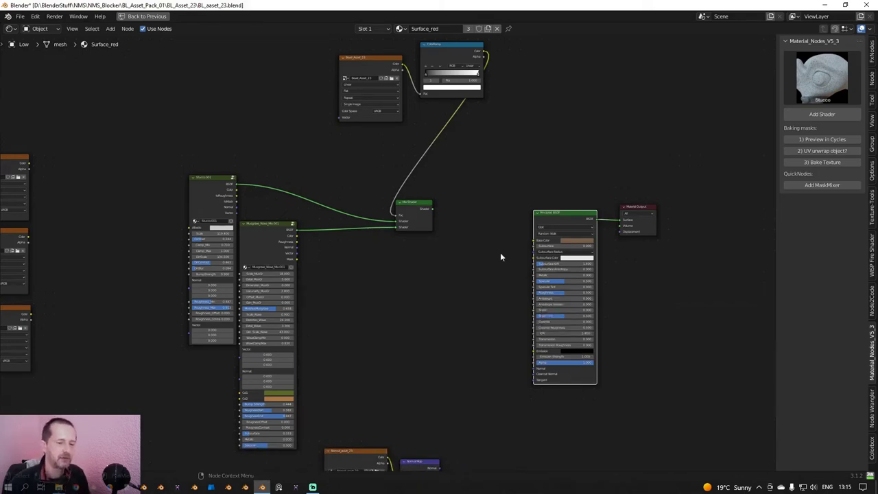
{"action": "left_click_drag", "start_coordinate": [362, 181], "coordinate": [459, 265]}
{"action": "key", "text": "Delete"}
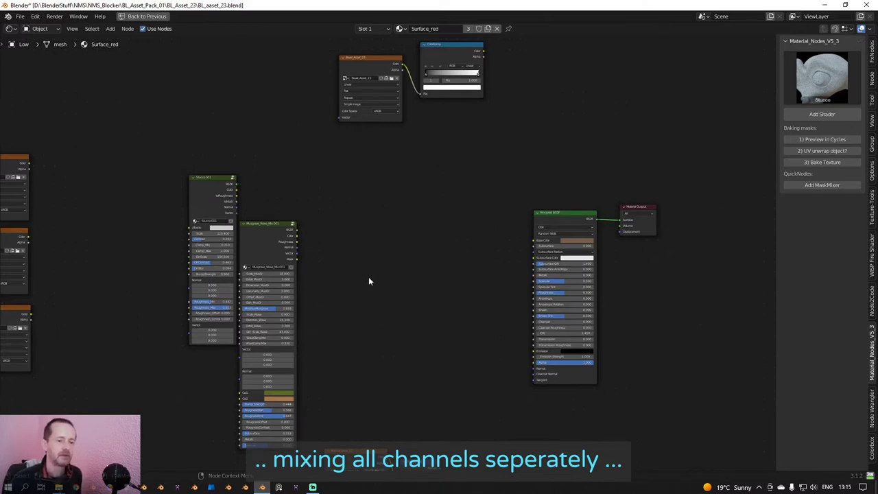
Add a MixRGB node between the shader groups and the Principled BSDF, and place a duplicate of it directly below.
{"action": "middle_click_drag", "start_coordinate": [368, 280], "coordinate": [414, 249]}
{"action": "scroll", "coordinate": [420, 249], "scroll_direction": "down", "scroll_amount": 1}
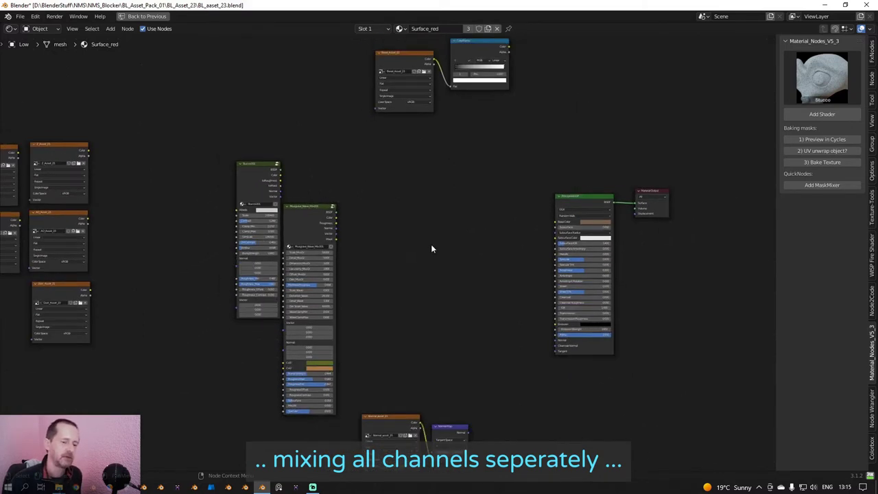
{"action": "scroll", "coordinate": [430, 248], "scroll_direction": "up", "scroll_amount": 1}
{"action": "key", "text": "shift+a"}
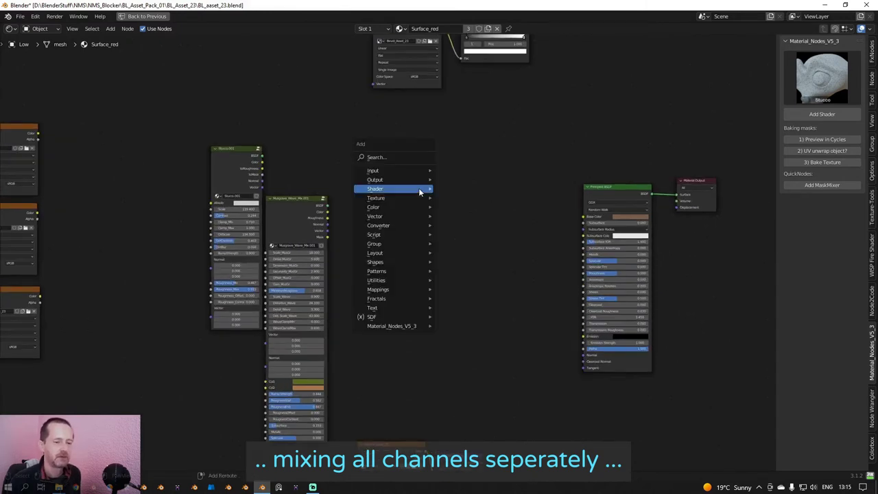
{"action": "mouse_move", "coordinate": [382, 208]}
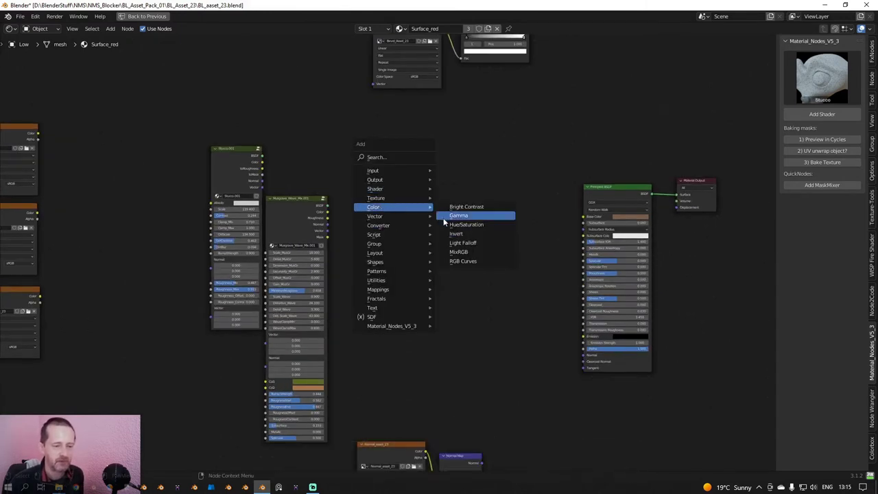
{"action": "left_click", "coordinate": [458, 252]}
{"action": "left_click", "coordinate": [404, 153]}
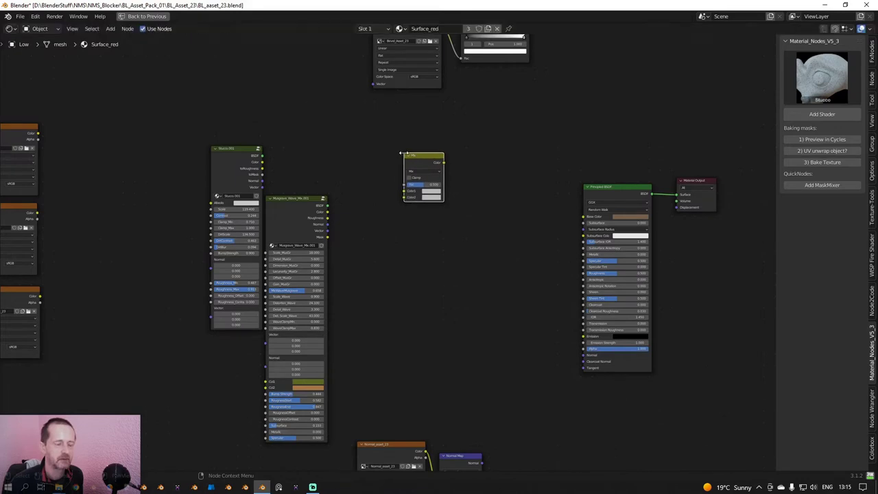
{"action": "key", "text": "shift+d"}
{"action": "left_click", "coordinate": [411, 227]}
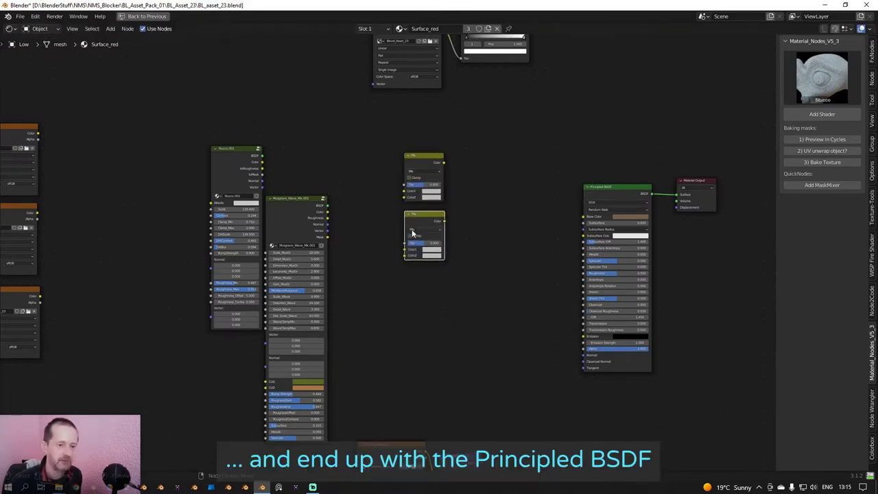
Duplicate a third MixRGB node below the other two, and connect the Color outputs of Stucco and Musgrave_Wave_Mix to the uppermost Mix node's Color1 and Color2.
{"action": "key", "text": "shift+d"}
{"action": "left_click", "coordinate": [411, 296]}
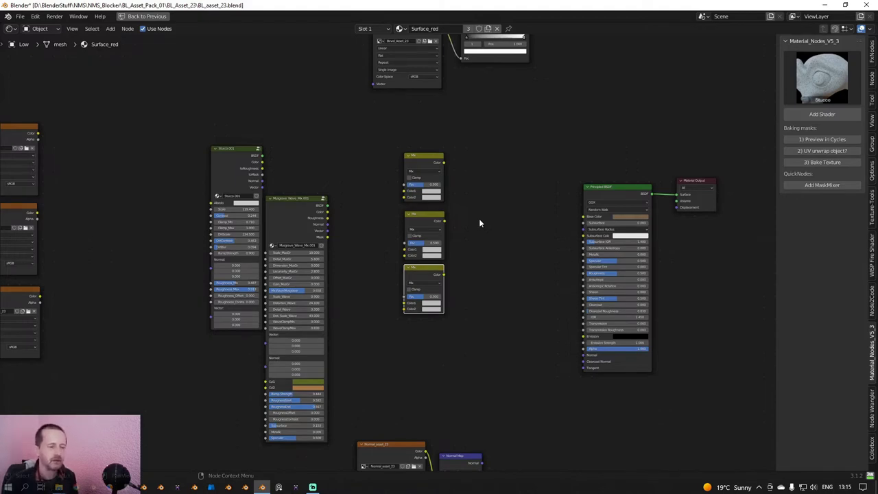
{"action": "scroll", "coordinate": [319, 191], "scroll_direction": "up", "scroll_amount": 1}
{"action": "middle_click_drag", "start_coordinate": [309, 174], "coordinate": [306, 168]}
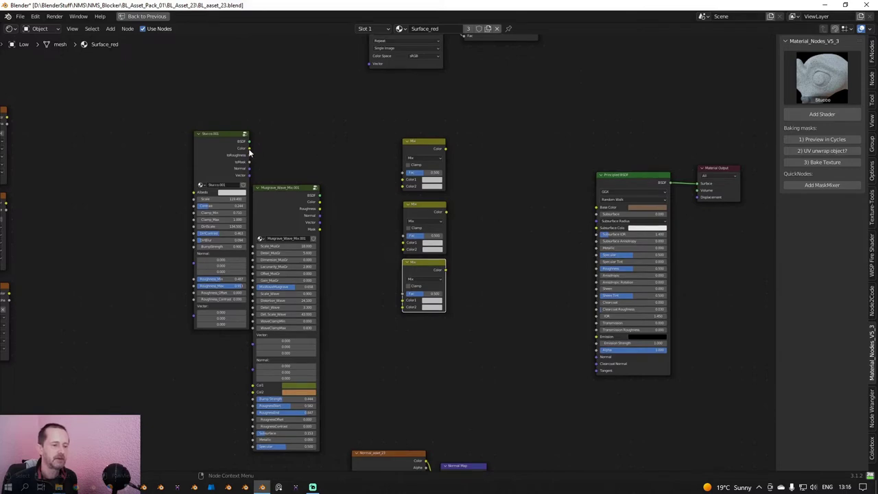
{"action": "left_click_drag", "start_coordinate": [249, 149], "coordinate": [351, 165]}
{"action": "left_click_drag", "start_coordinate": [395, 180], "coordinate": [402, 180]}
{"action": "scroll", "coordinate": [143, 199], "scroll_direction": "up", "scroll_amount": 1}
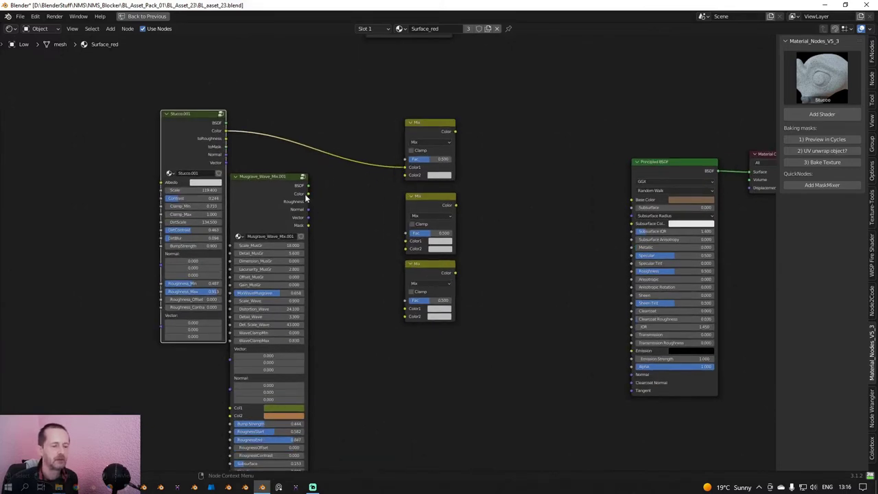
{"action": "left_click_drag", "start_coordinate": [307, 195], "coordinate": [407, 177]}
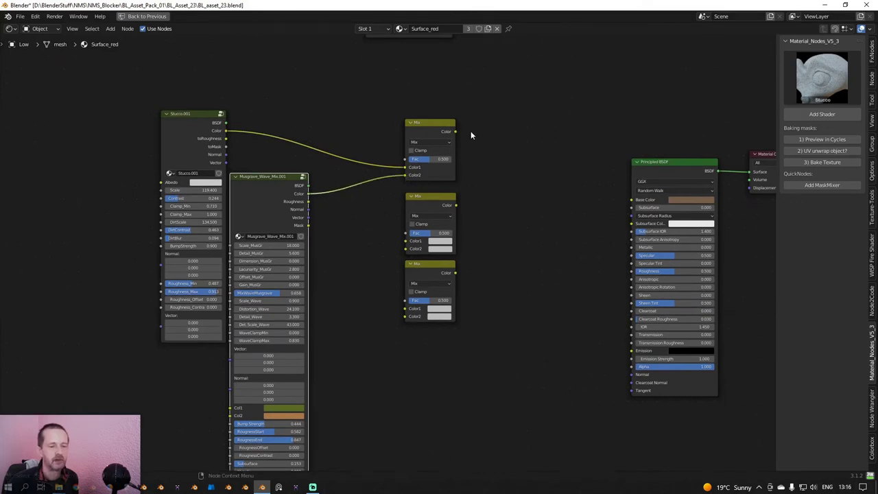
Disconnect the Principled BSDF from the Material Output and connect the uppermost Mix node's Color output to the Principled BSDF's Base Color.
{"action": "left_click_drag", "start_coordinate": [455, 131], "coordinate": [539, 165]}
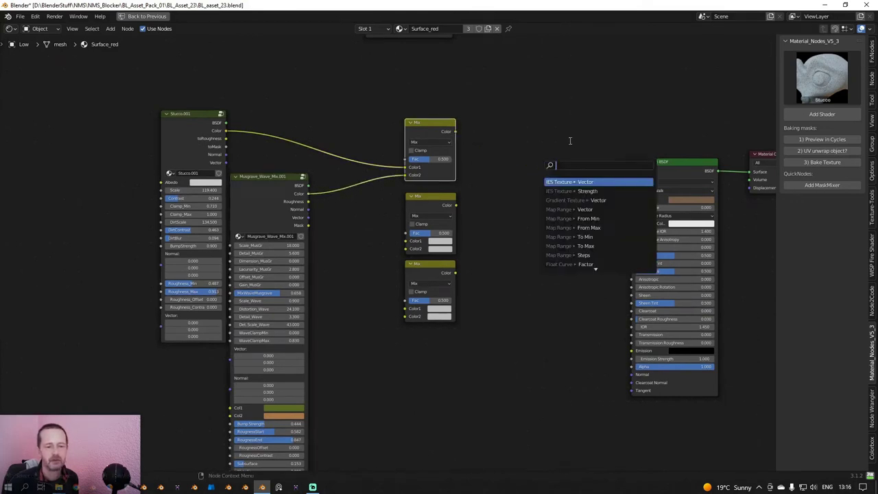
{"action": "left_click_drag", "start_coordinate": [751, 172], "coordinate": [727, 199]}
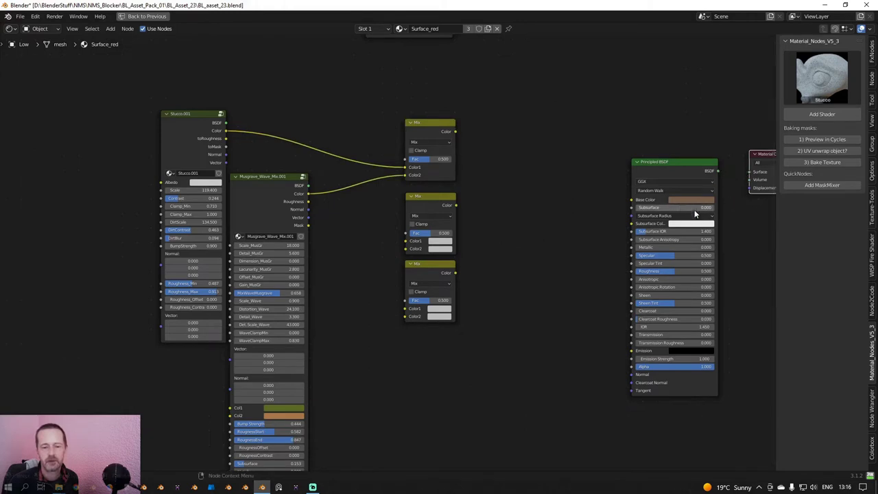
{"action": "middle_click_drag", "start_coordinate": [532, 183], "coordinate": [499, 180]}
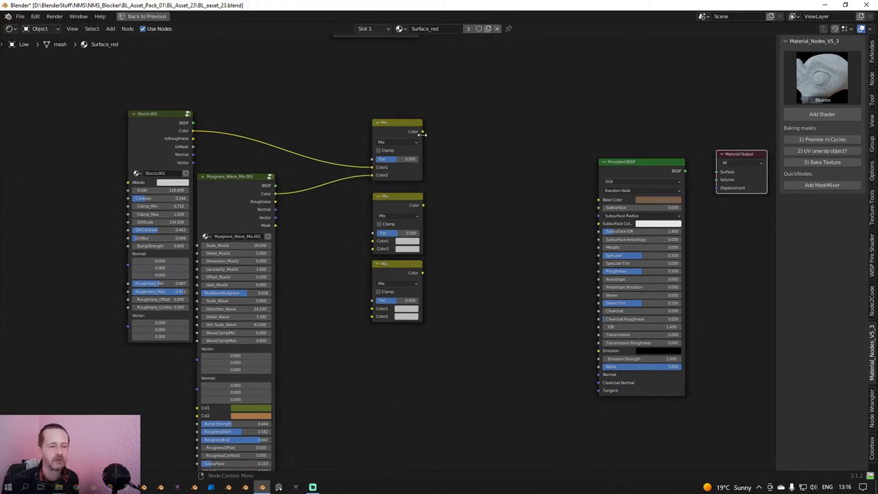
{"action": "left_click_drag", "start_coordinate": [423, 131], "coordinate": [599, 199]}
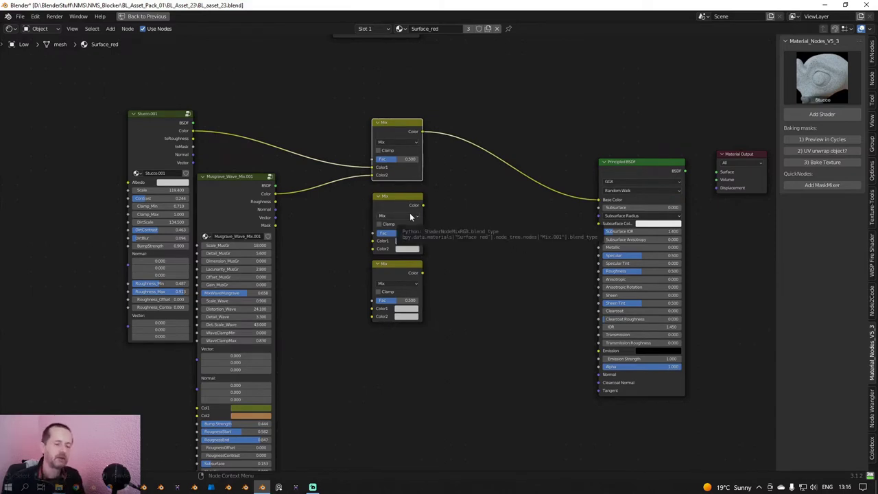
Leave the maximized node editor and return to the full workspace layout with the 3D viewport and image editor.
{"action": "scroll", "coordinate": [410, 212], "scroll_direction": "down", "scroll_amount": 1}
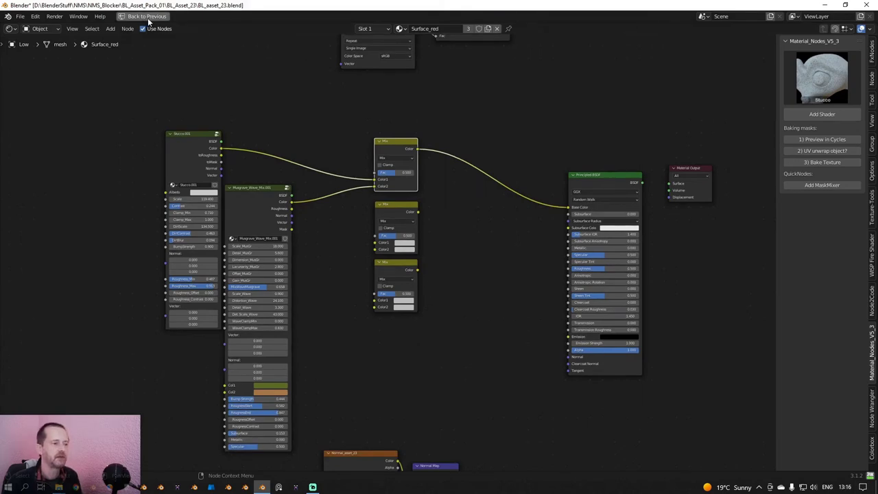
{"action": "key", "text": "ctrl+space"}
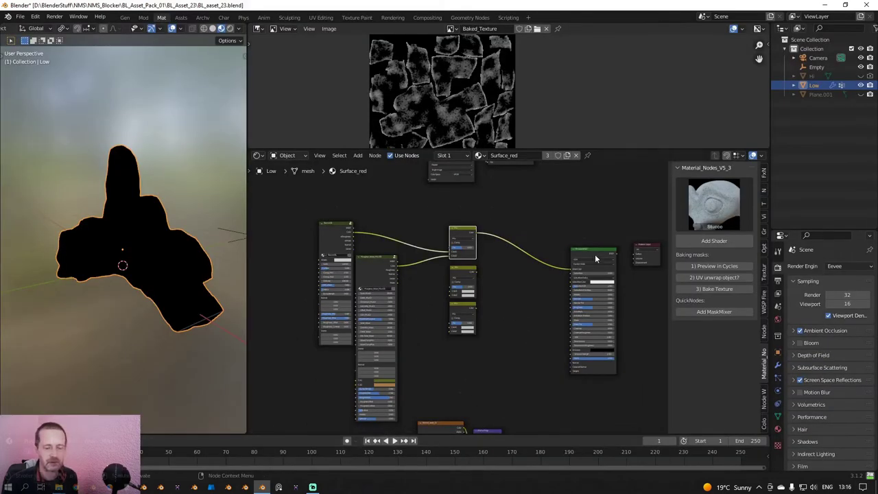
{"action": "middle_click_drag", "start_coordinate": [610, 255], "coordinate": [574, 260]}
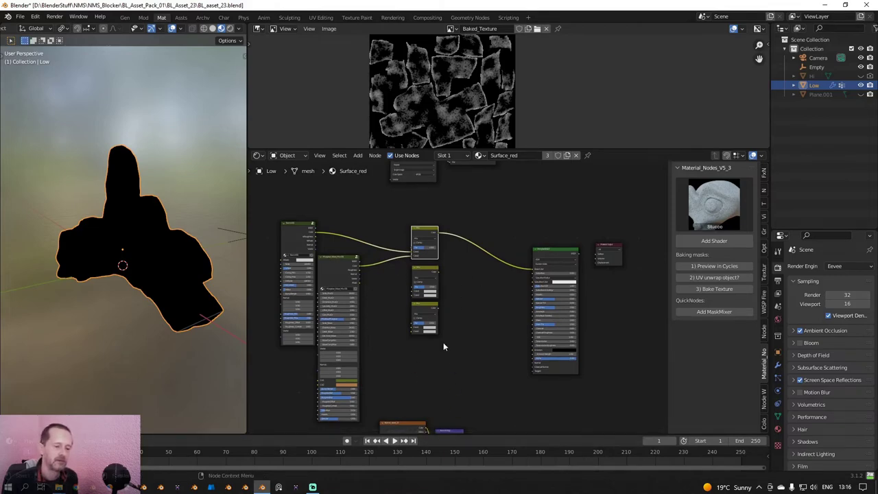
{"action": "scroll", "coordinate": [441, 347], "scroll_direction": "up", "scroll_amount": 3}
{"action": "scroll", "coordinate": [492, 339], "scroll_direction": "up", "scroll_amount": 3}
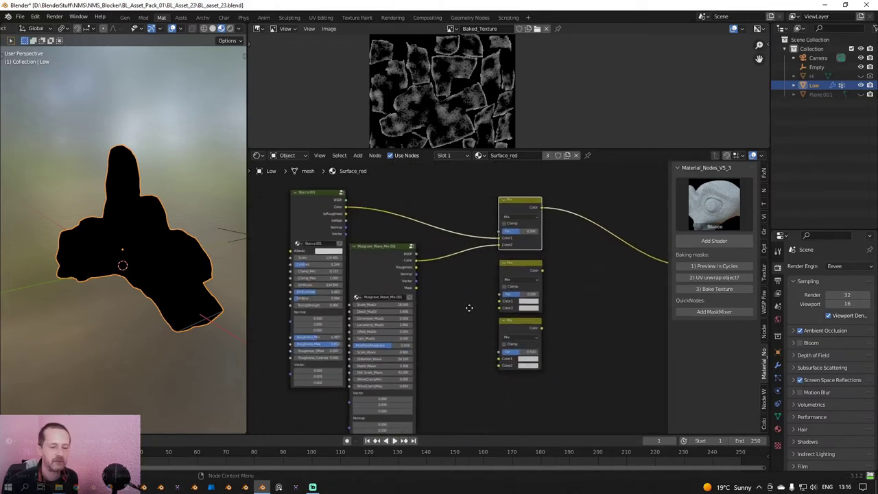
{"action": "middle_click_drag", "start_coordinate": [587, 282], "coordinate": [508, 283]}
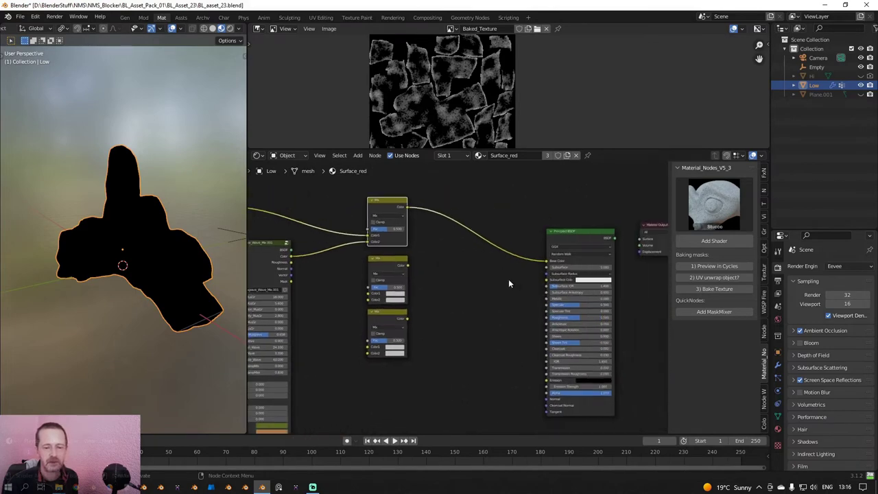
{"action": "scroll", "coordinate": [479, 280], "scroll_direction": "down", "scroll_amount": 4}
{"action": "middle_click_drag", "start_coordinate": [438, 280], "coordinate": [548, 273]}
{"action": "scroll", "coordinate": [511, 280], "scroll_direction": "up", "scroll_amount": 4}
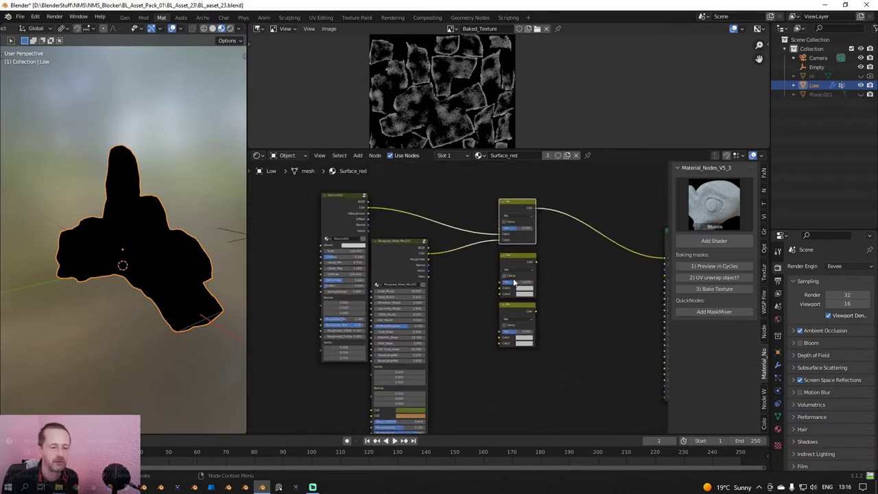
{"action": "scroll", "coordinate": [459, 281], "scroll_direction": "up", "scroll_amount": 1}
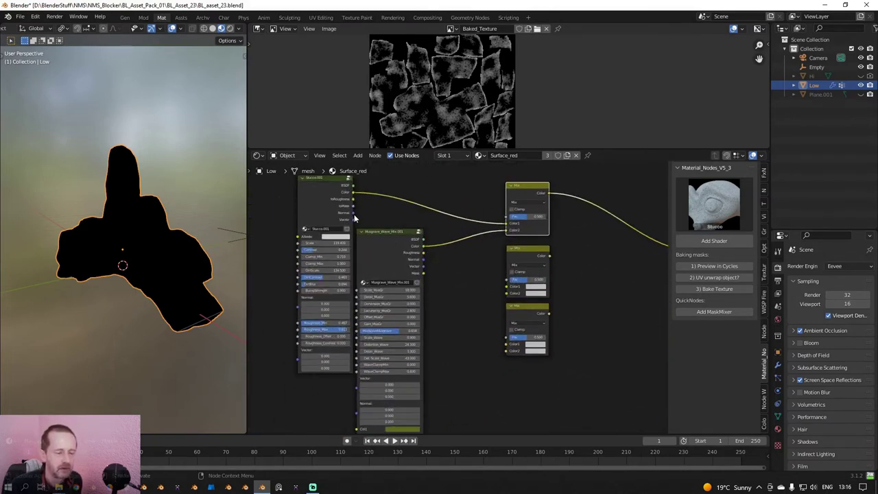
{"action": "scroll", "coordinate": [350, 201], "scroll_direction": "up", "scroll_amount": 2}
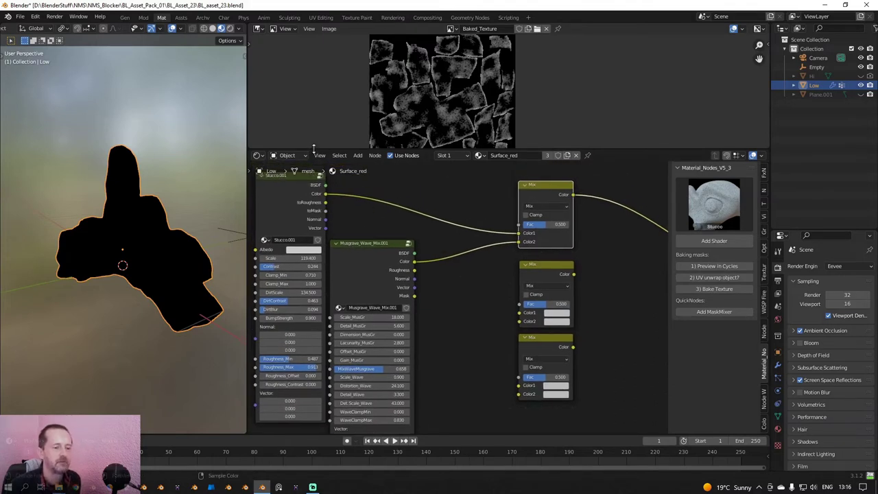
Enlarge the node editor by shrinking the image editor above it and the 3D viewport beside it.
{"action": "left_click_drag", "start_coordinate": [314, 149], "coordinate": [319, 81]}
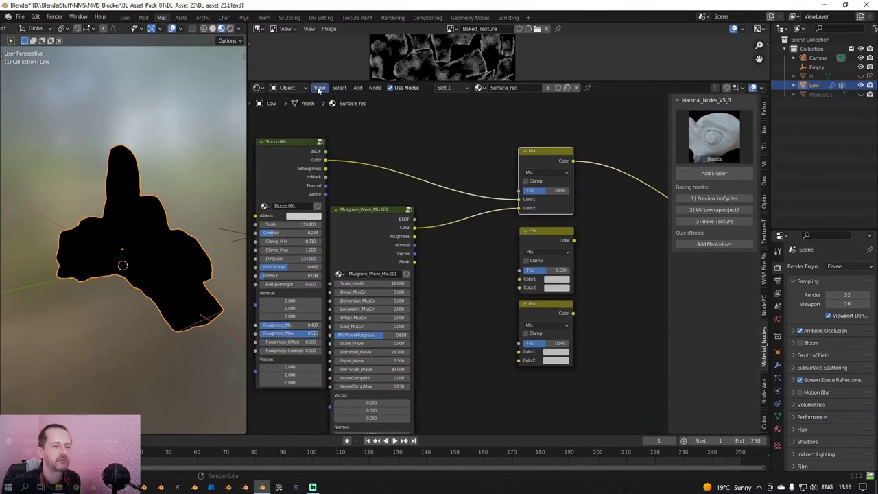
{"action": "left_click", "coordinate": [255, 162]}
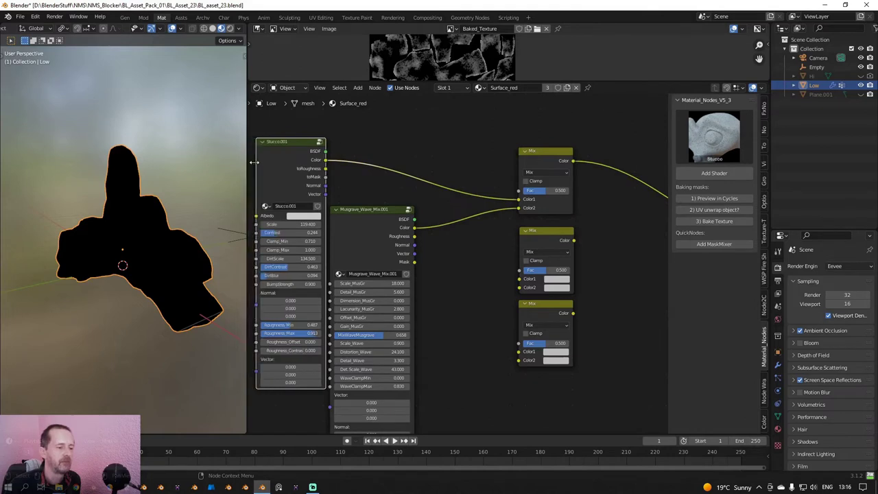
{"action": "left_click_drag", "start_coordinate": [244, 164], "coordinate": [105, 168]}
Mix Stucco's toRoughness and Musgrave_Wave_Mix's Roughness through the middle Mix node's Color1 and Color2, and connect the result to the Principled BSDF's Roughness.
{"action": "scroll", "coordinate": [357, 219], "scroll_direction": "up", "scroll_amount": 1}
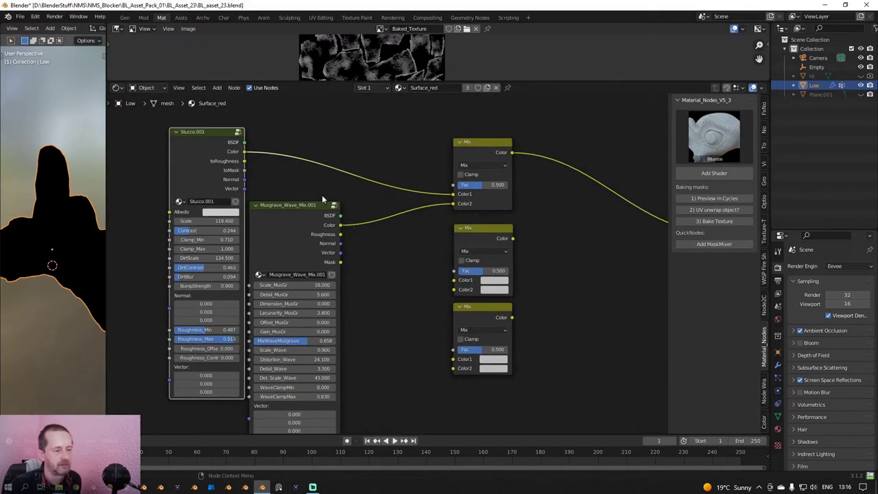
{"action": "middle_click_drag", "start_coordinate": [309, 183], "coordinate": [302, 165]}
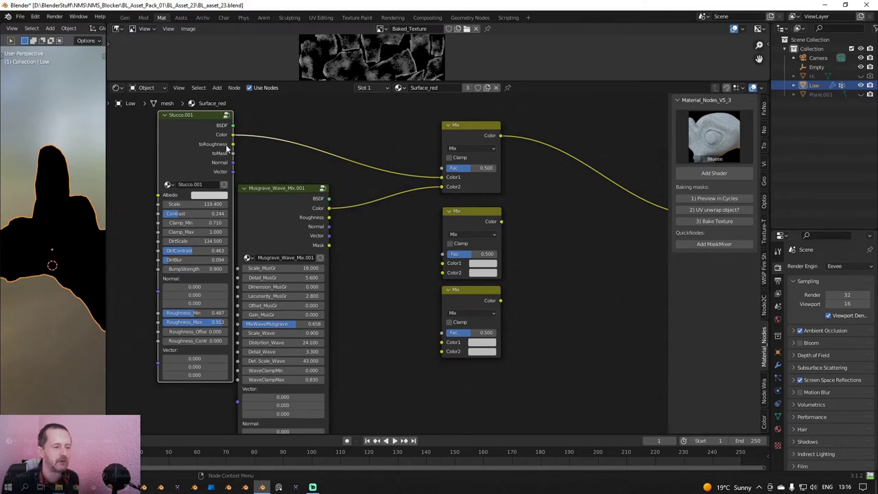
{"action": "left_click_drag", "start_coordinate": [232, 144], "coordinate": [442, 263]}
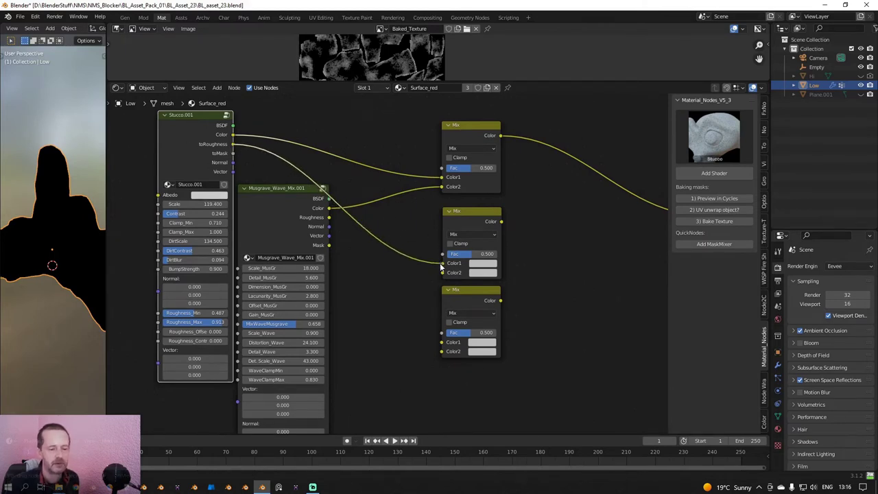
{"action": "left_click_drag", "start_coordinate": [329, 218], "coordinate": [443, 272]}
{"action": "scroll", "coordinate": [659, 258], "scroll_direction": "down", "scroll_amount": 1}
{"action": "middle_click_drag", "start_coordinate": [578, 245], "coordinate": [442, 243]}
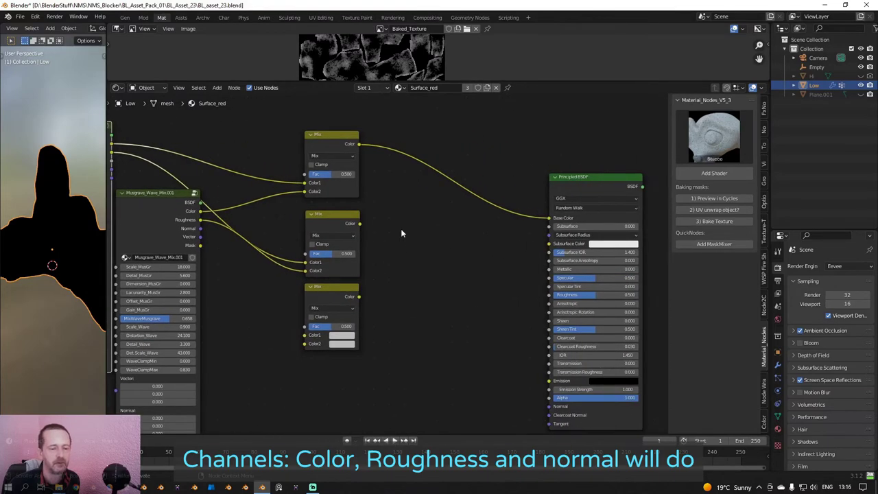
{"action": "left_click_drag", "start_coordinate": [357, 226], "coordinate": [548, 295]}
Mix the Normal outputs of Stucco and Musgrave_Wave_Mix through the lowest Mix node's Color1 and Color2, and connect the result to the Principled BSDF's Normal.
{"action": "middle_click_drag", "start_coordinate": [305, 324], "coordinate": [368, 304]}
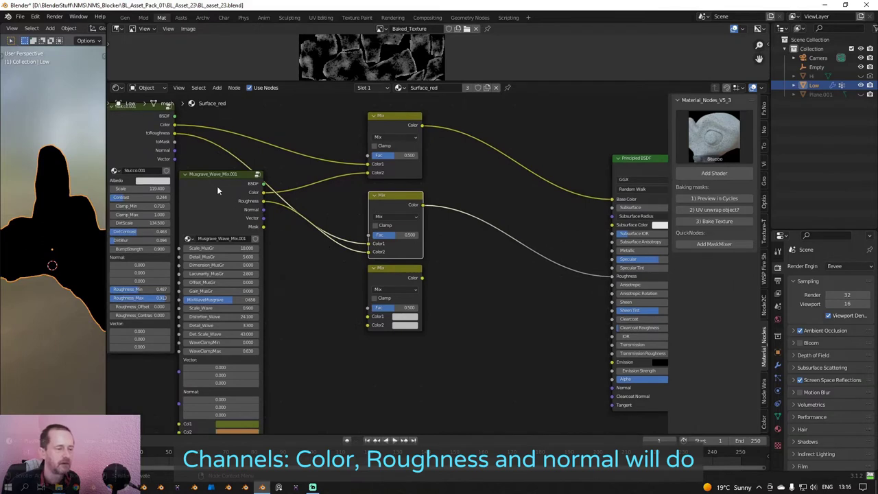
{"action": "middle_click_drag", "start_coordinate": [217, 186], "coordinate": [225, 174]}
{"action": "left_click_drag", "start_coordinate": [183, 138], "coordinate": [376, 304]}
{"action": "left_click_drag", "start_coordinate": [273, 196], "coordinate": [377, 312]}
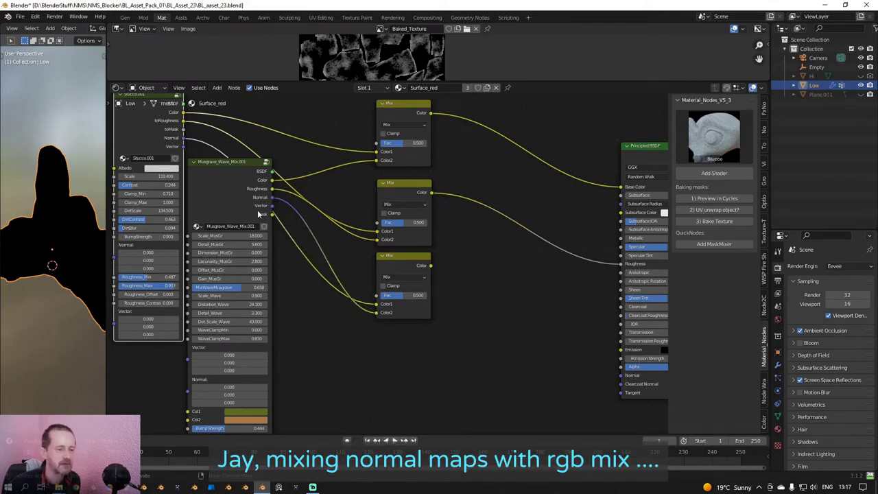
{"action": "middle_click_drag", "start_coordinate": [259, 213], "coordinate": [265, 231]}
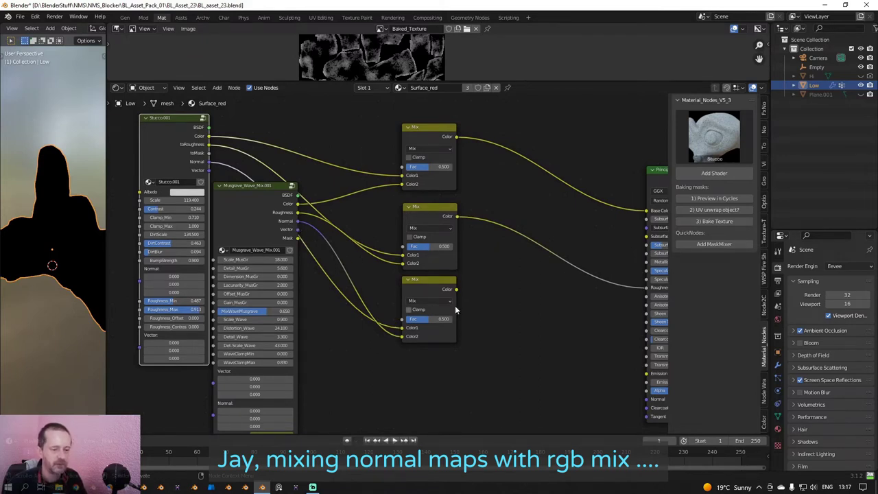
{"action": "middle_click_drag", "start_coordinate": [455, 310], "coordinate": [432, 298]}
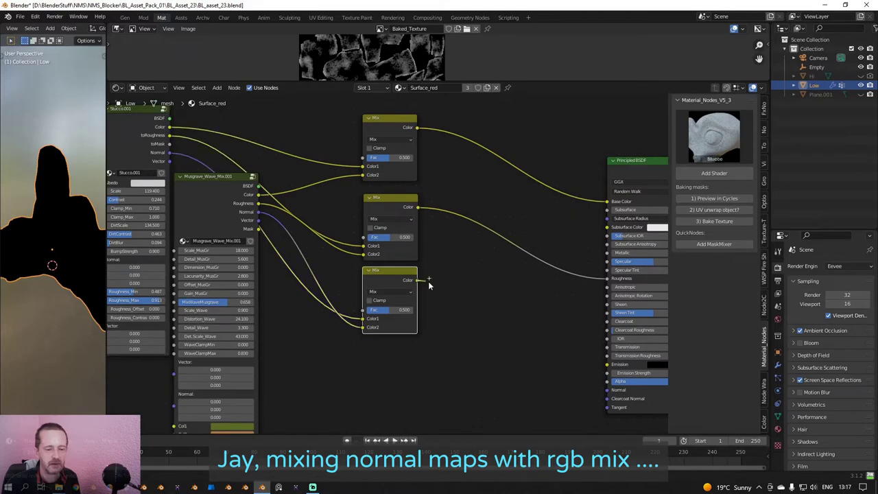
{"action": "left_click_drag", "start_coordinate": [417, 280], "coordinate": [606, 390]}
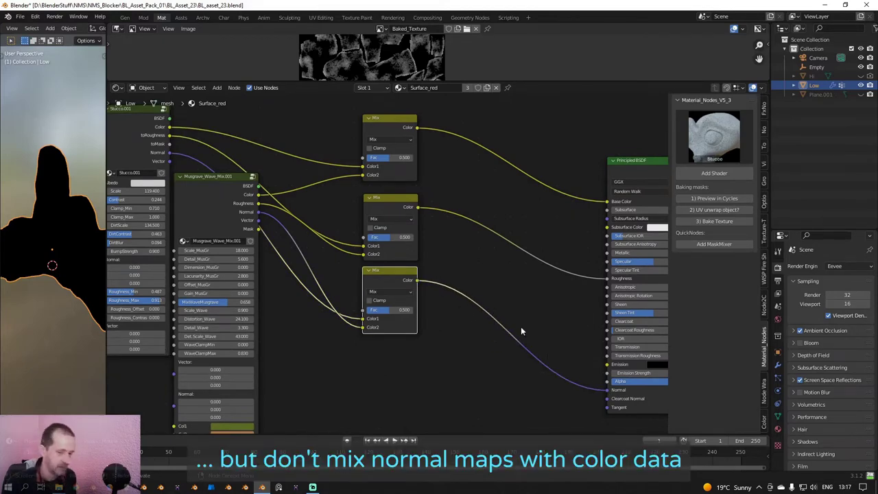
Move the Normal_asset_23 texture and its Normal Map node up together to just below the lowest Mix node.
{"action": "scroll", "coordinate": [521, 328], "scroll_direction": "down", "scroll_amount": 5}
{"action": "middle_click_drag", "start_coordinate": [464, 340], "coordinate": [476, 242]}
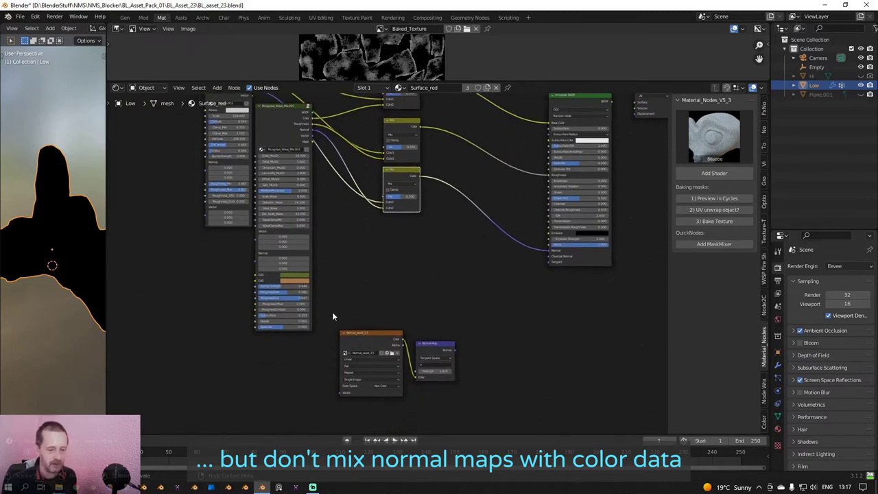
{"action": "left_click_drag", "start_coordinate": [332, 311], "coordinate": [441, 419]}
{"action": "left_click_drag", "start_coordinate": [380, 337], "coordinate": [402, 237]}
{"action": "scroll", "coordinate": [415, 256], "scroll_direction": "up", "scroll_amount": 4}
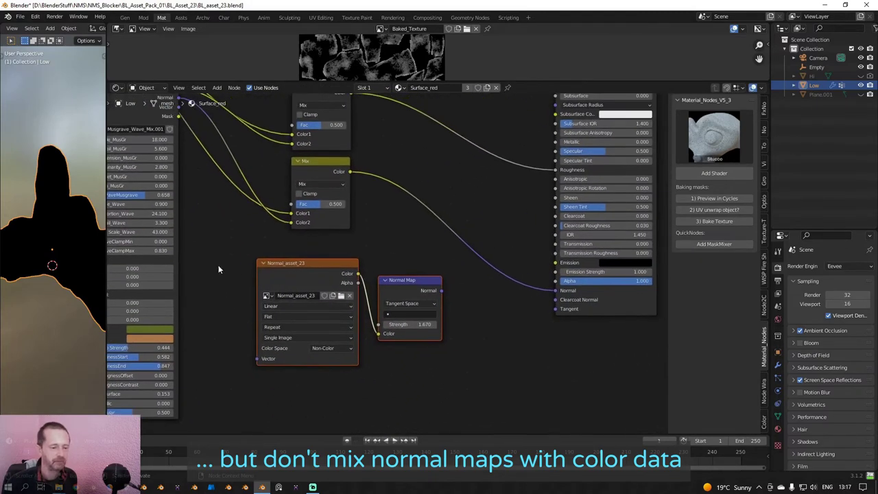
{"action": "left_click_drag", "start_coordinate": [226, 250], "coordinate": [459, 326]}
{"action": "left_click_drag", "start_coordinate": [396, 284], "coordinate": [364, 276]}
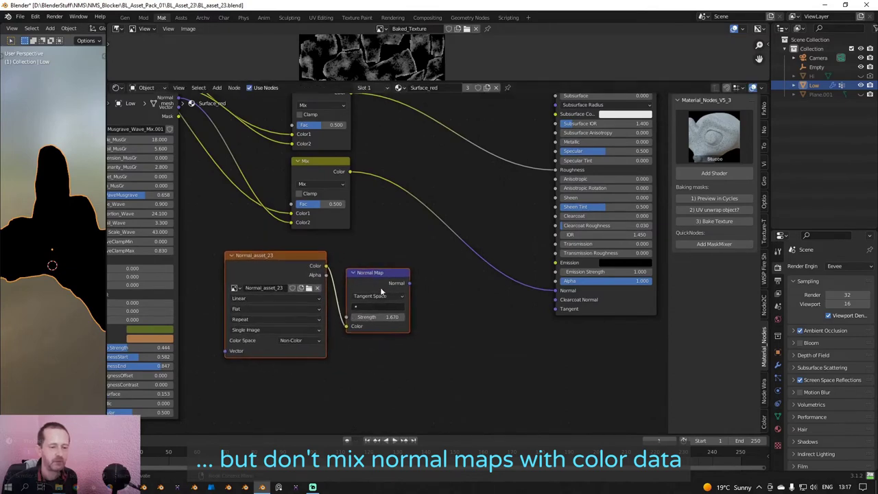
Insert a Vector Math Add node between the lowest Mix node and the Principled BSDF's Normal, and connect the Normal Map output to its second Vector input.
{"action": "key", "text": "shift+a"}
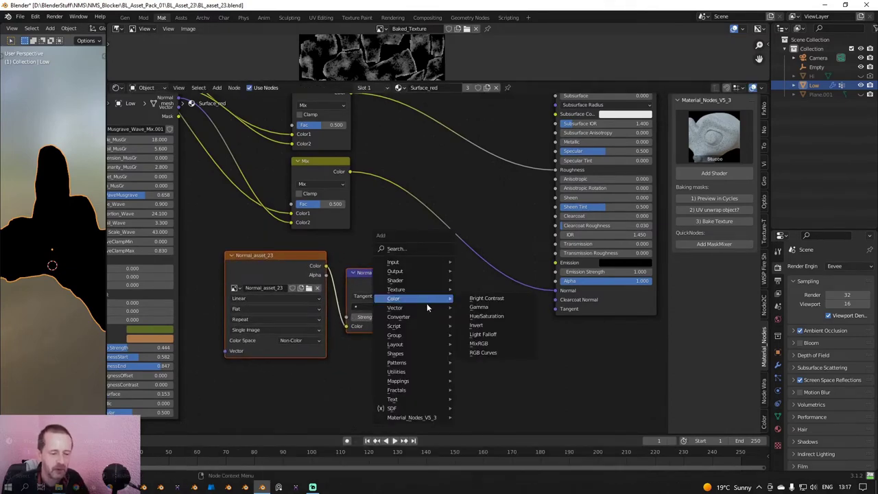
{"action": "mouse_move", "coordinate": [420, 306]}
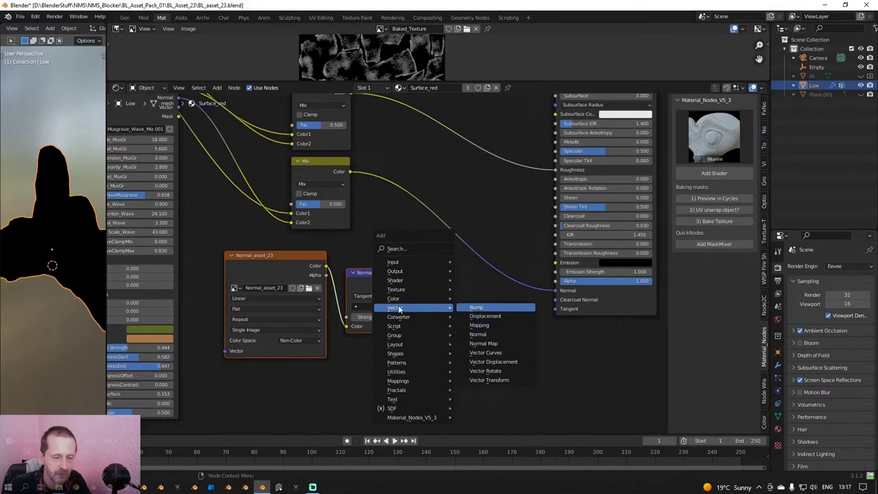
{"action": "mouse_move", "coordinate": [396, 317]}
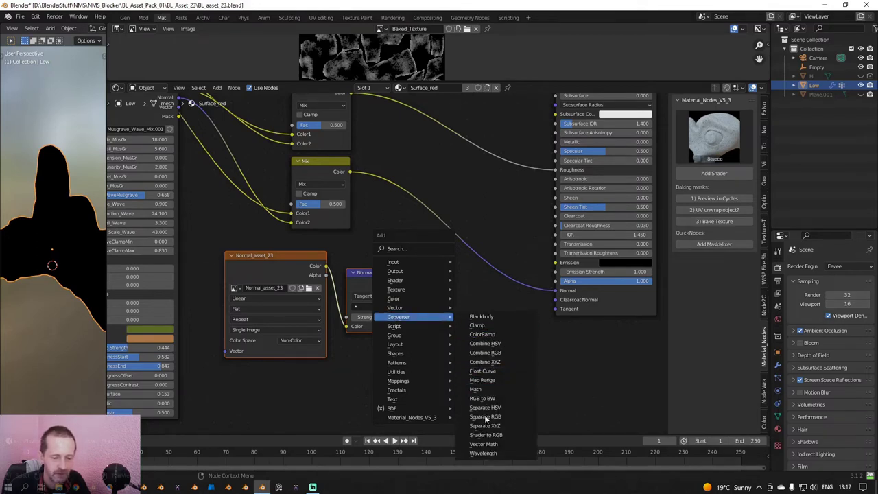
{"action": "left_click", "coordinate": [482, 446]}
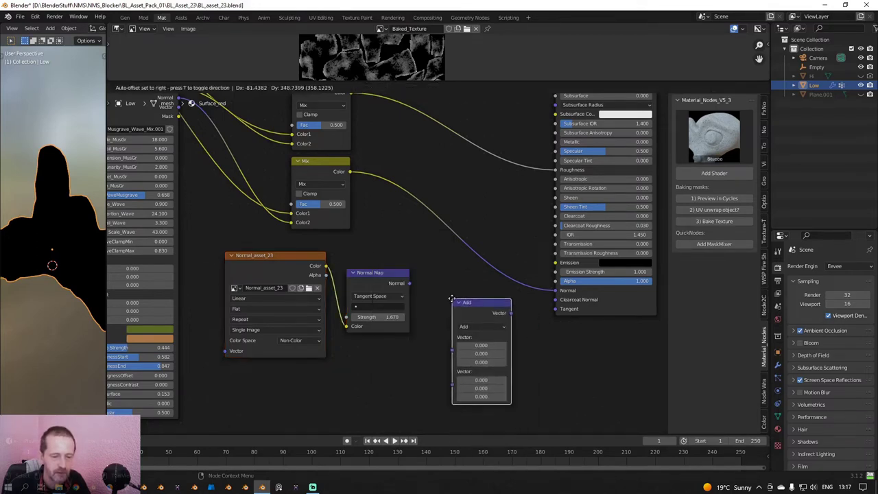
{"action": "left_click", "coordinate": [444, 240]}
{"action": "left_click_drag", "start_coordinate": [410, 283], "coordinate": [443, 284]}
{"action": "scroll", "coordinate": [373, 342], "scroll_direction": "down", "scroll_amount": 1}
{"action": "middle_click_drag", "start_coordinate": [373, 338], "coordinate": [426, 346]}
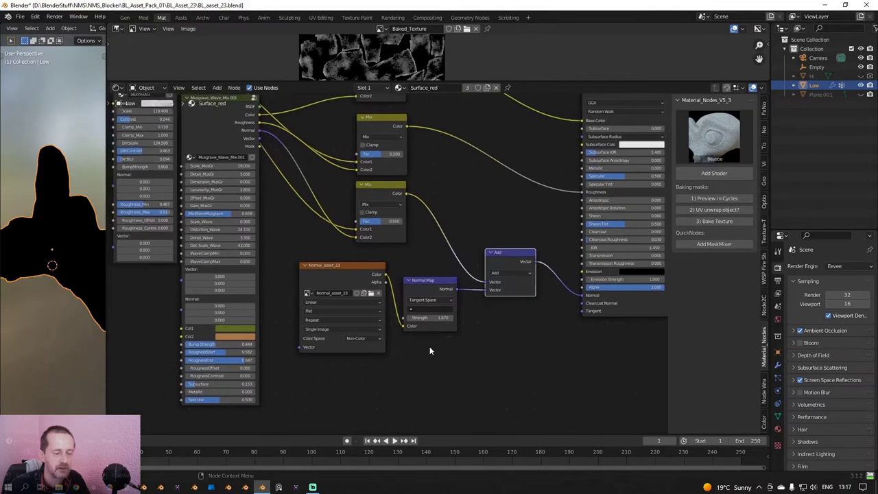
Set the Normal Map node's strength to 0.870.
{"action": "scroll", "coordinate": [430, 346], "scroll_direction": "up", "scroll_amount": 2}
{"action": "left_click_drag", "start_coordinate": [454, 326], "coordinate": [425, 327]}
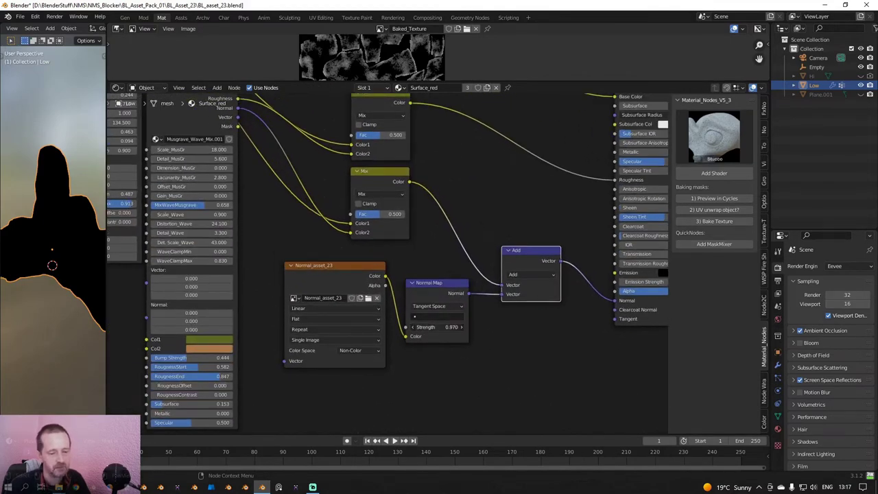
{"action": "scroll", "coordinate": [452, 250], "scroll_direction": "down", "scroll_amount": 4}
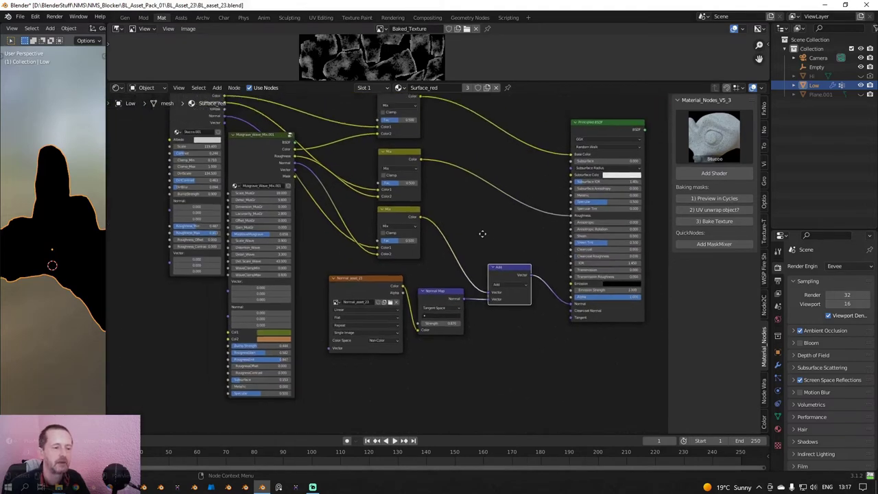
Spread the two shader groups apart, moving Stucco.001 up and outward and Musgrave_Wave_Mix.001 down below it.
{"action": "middle_click_drag", "start_coordinate": [482, 233], "coordinate": [528, 243]}
{"action": "middle_click_drag", "start_coordinate": [296, 185], "coordinate": [389, 253]}
{"action": "scroll", "coordinate": [388, 253], "scroll_direction": "up", "scroll_amount": 1}
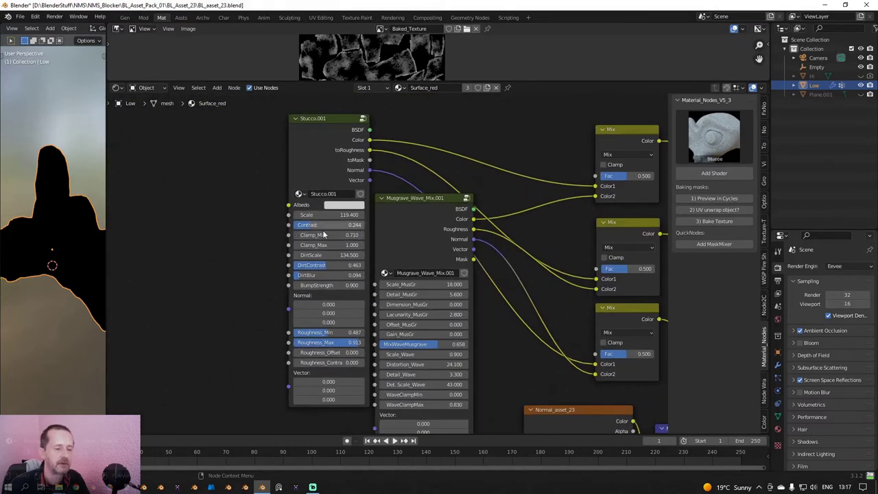
{"action": "scroll", "coordinate": [377, 286], "scroll_direction": "down", "scroll_amount": 2}
{"action": "middle_click_drag", "start_coordinate": [376, 286], "coordinate": [337, 270]}
{"action": "left_click", "coordinate": [296, 171]}
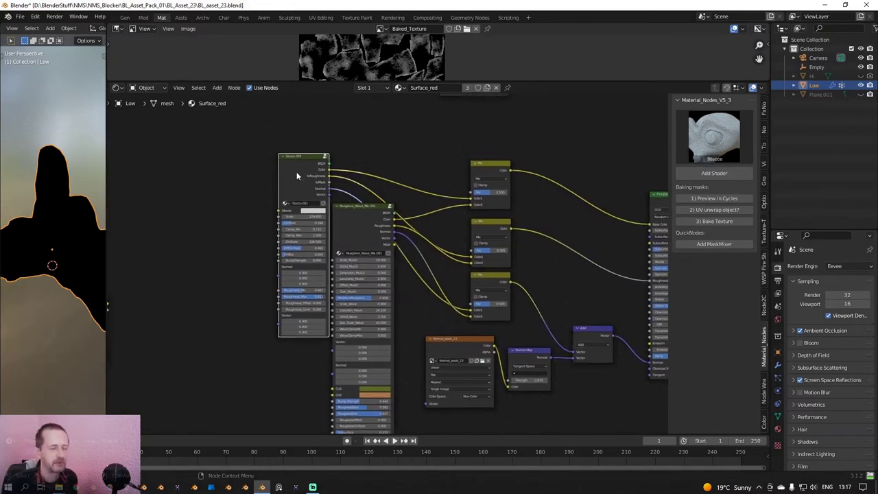
{"action": "left_click_drag", "start_coordinate": [295, 168], "coordinate": [277, 149]}
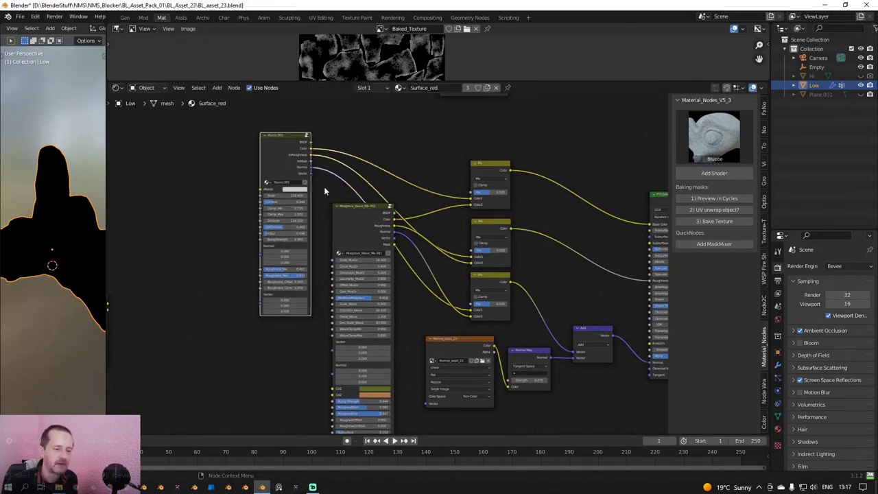
{"action": "left_click_drag", "start_coordinate": [349, 219], "coordinate": [334, 248]}
{"action": "scroll", "coordinate": [333, 213], "scroll_direction": "up", "scroll_amount": 1}
{"action": "middle_click_drag", "start_coordinate": [333, 214], "coordinate": [334, 224]}
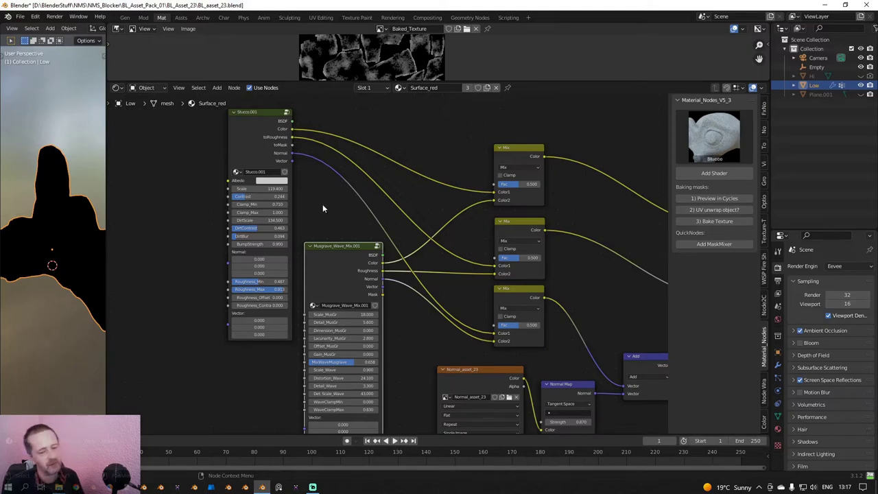
Move the Bevel_Asset_23 texture and its ColorRamp together to just above the three Mix nodes.
{"action": "scroll", "coordinate": [342, 244], "scroll_direction": "down", "scroll_amount": 2}
{"action": "middle_click_drag", "start_coordinate": [336, 244], "coordinate": [389, 234]}
{"action": "middle_click_drag", "start_coordinate": [629, 195], "coordinate": [506, 243]}
{"action": "scroll", "coordinate": [506, 247], "scroll_direction": "up", "scroll_amount": 2}
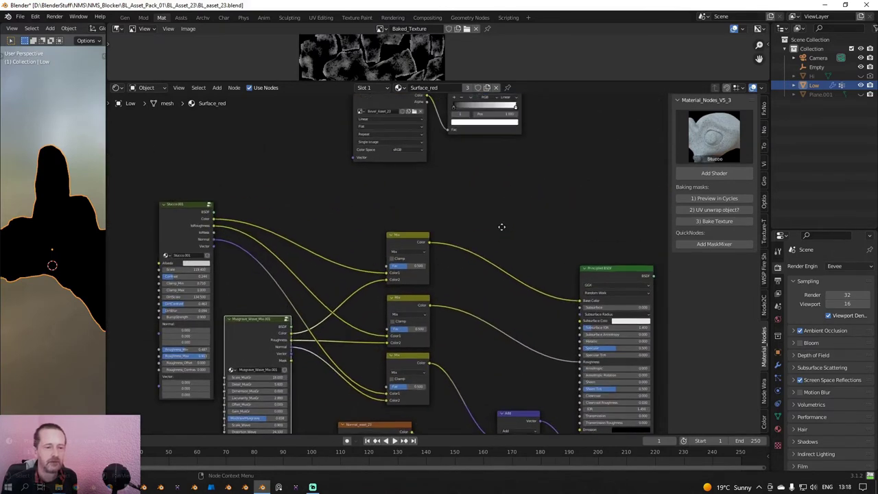
{"action": "left_click_drag", "start_coordinate": [341, 134], "coordinate": [601, 179]}
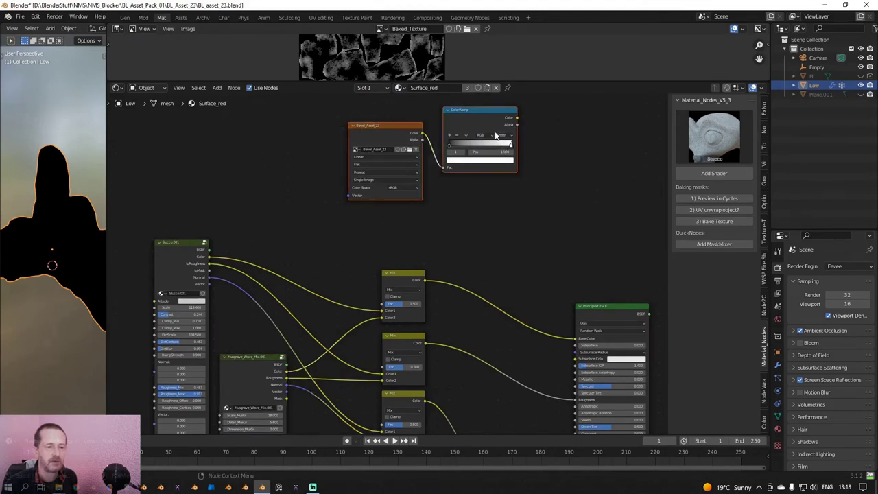
{"action": "left_click_drag", "start_coordinate": [493, 124], "coordinate": [393, 158]}
{"action": "scroll", "coordinate": [493, 283], "scroll_direction": "down", "scroll_amount": 2}
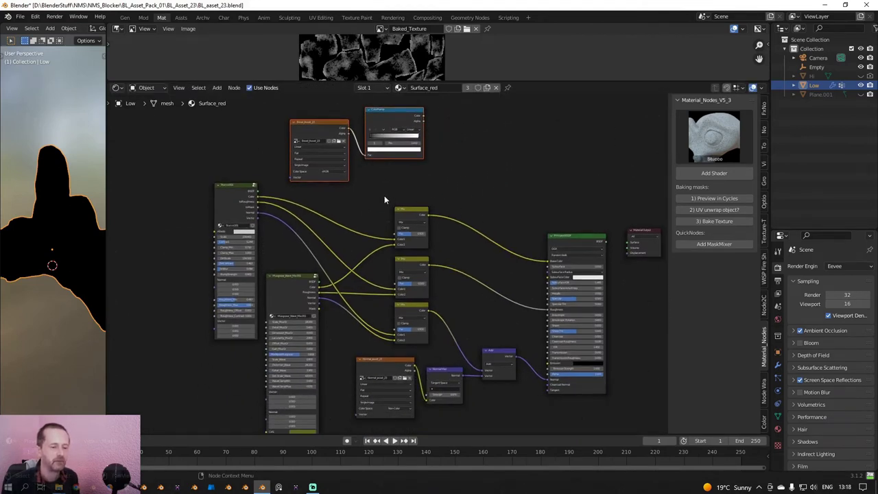
Connect the ColorRamp's Color output to the Fac input of all three Mix nodes.
{"action": "scroll", "coordinate": [436, 228], "scroll_direction": "up", "scroll_amount": 2}
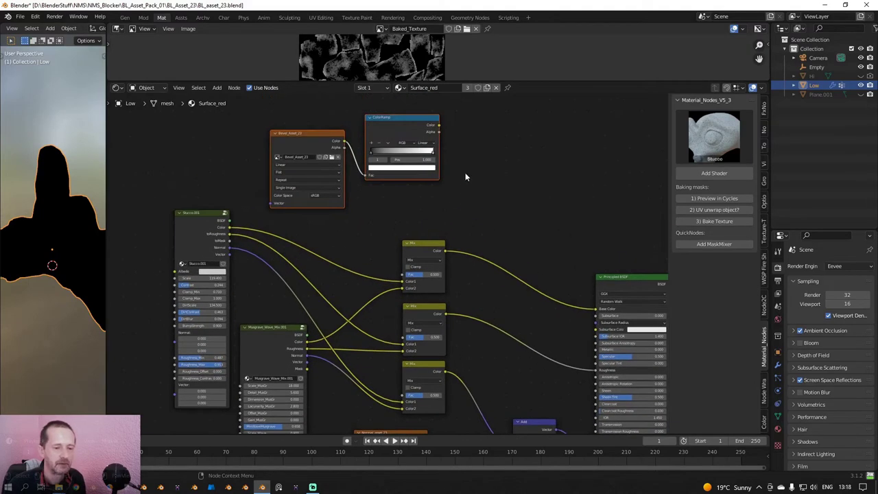
{"action": "left_click_drag", "start_coordinate": [437, 126], "coordinate": [403, 275]}
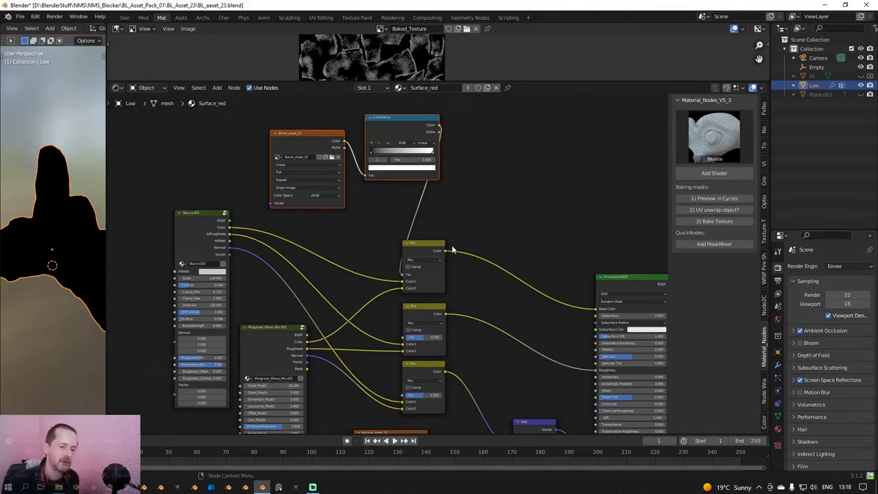
{"action": "left_click_drag", "start_coordinate": [439, 126], "coordinate": [404, 336]}
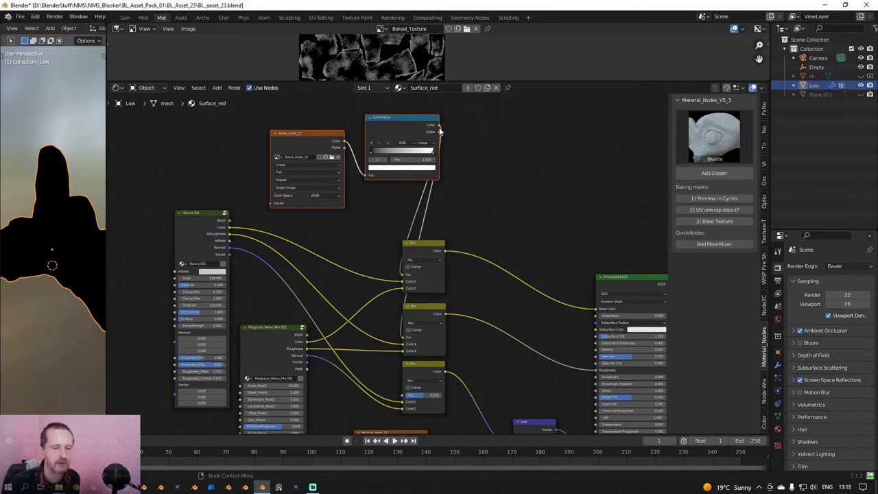
{"action": "left_click_drag", "start_coordinate": [441, 128], "coordinate": [402, 397]}
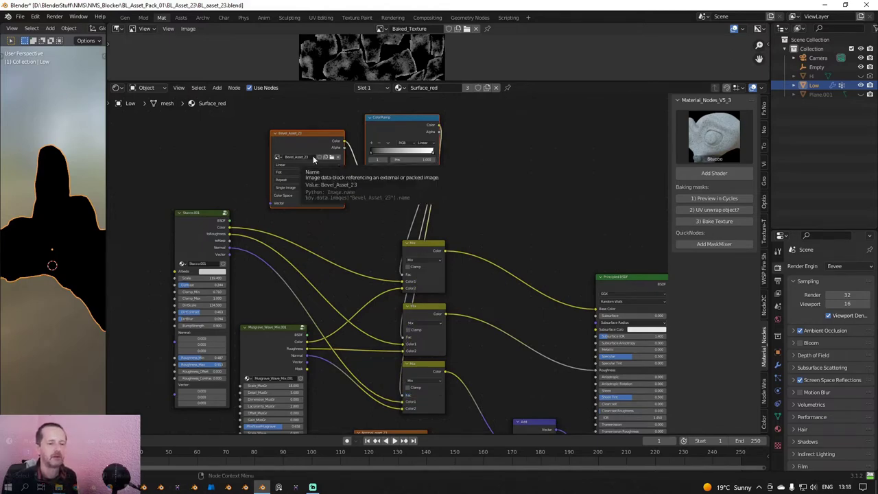
Move the ColorRamp's white stop to position 0.300.
{"action": "scroll", "coordinate": [312, 155], "scroll_direction": "up", "scroll_amount": 1}
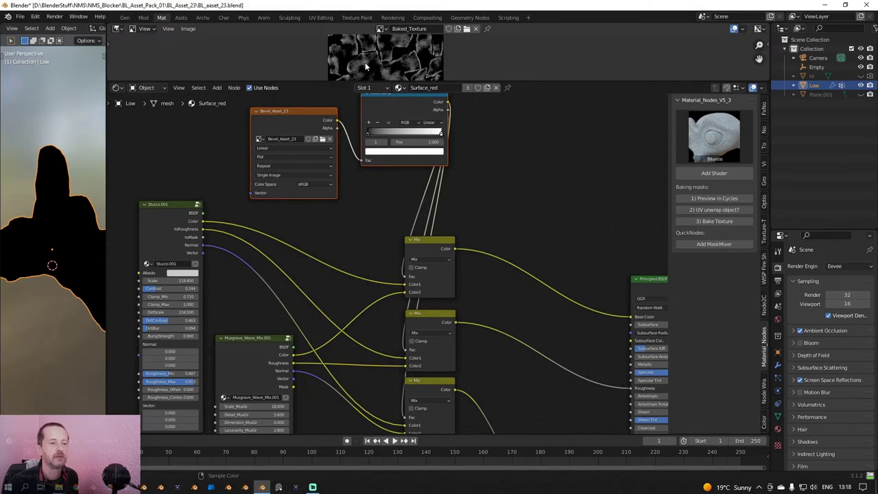
{"action": "scroll", "coordinate": [339, 183], "scroll_direction": "up", "scroll_amount": 1}
{"action": "middle_click_drag", "start_coordinate": [341, 207], "coordinate": [423, 123]}
{"action": "scroll", "coordinate": [343, 241], "scroll_direction": "down", "scroll_amount": 1}
{"action": "middle_click_drag", "start_coordinate": [387, 270], "coordinate": [405, 204]}
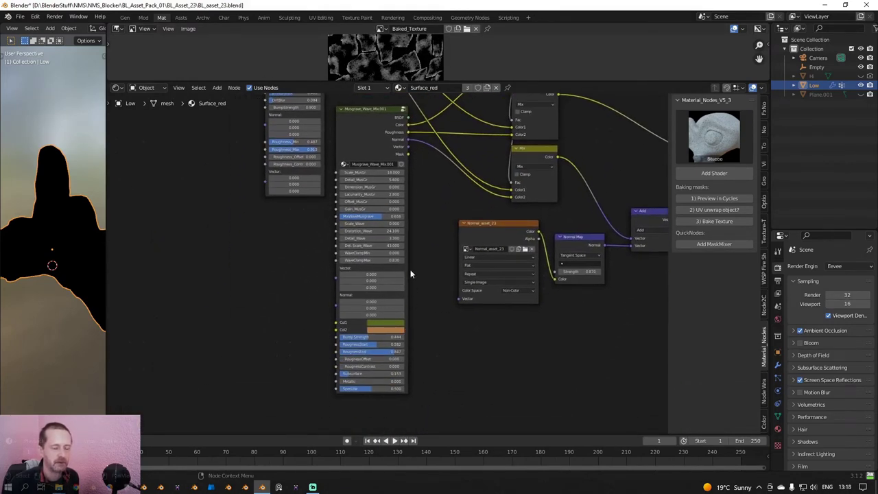
{"action": "scroll", "coordinate": [411, 273], "scroll_direction": "up", "scroll_amount": 3}
{"action": "scroll", "coordinate": [368, 282], "scroll_direction": "up", "scroll_amount": 1}
{"action": "scroll", "coordinate": [448, 226], "scroll_direction": "down", "scroll_amount": 4}
{"action": "middle_click_drag", "start_coordinate": [473, 204], "coordinate": [354, 308]}
{"action": "scroll", "coordinate": [357, 305], "scroll_direction": "up", "scroll_amount": 2}
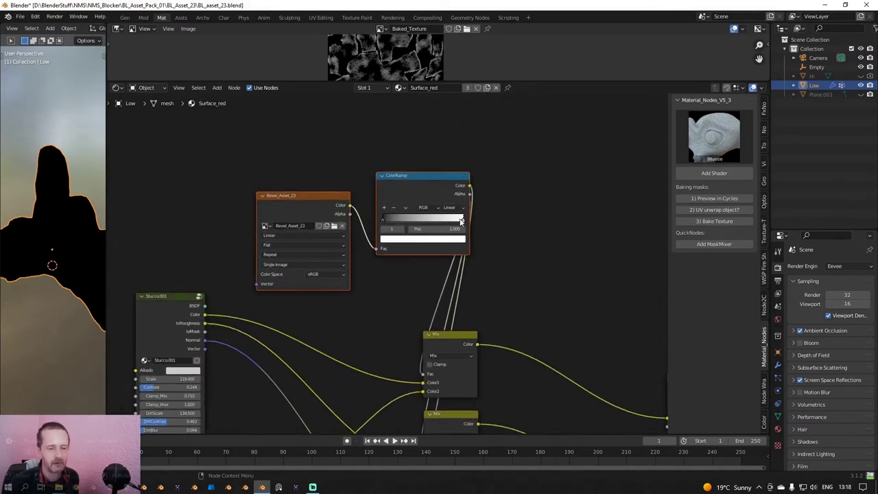
{"action": "left_click_drag", "start_coordinate": [461, 220], "coordinate": [402, 231]}
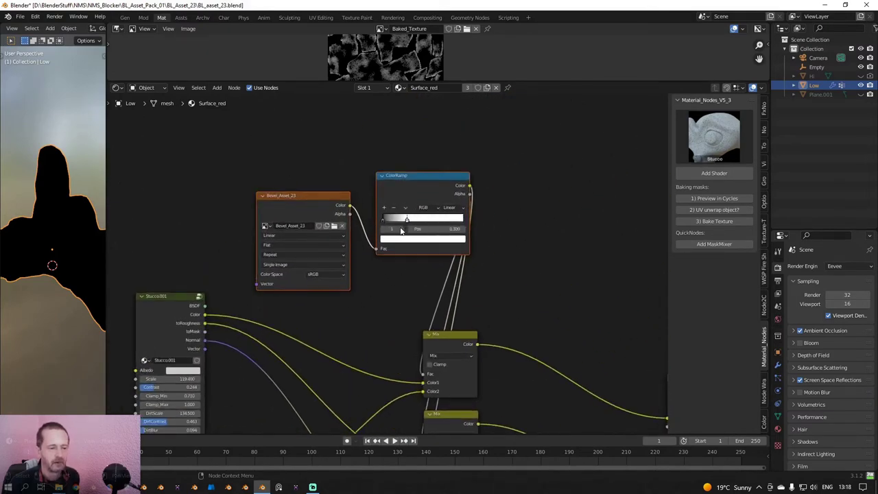
Set the color space of the Bevel_Asset_23, Point_Asset_23 and Z_Asset_23 textures to Non-Color.
{"action": "left_click", "coordinate": [321, 273]}
{"action": "left_click", "coordinate": [319, 309]}
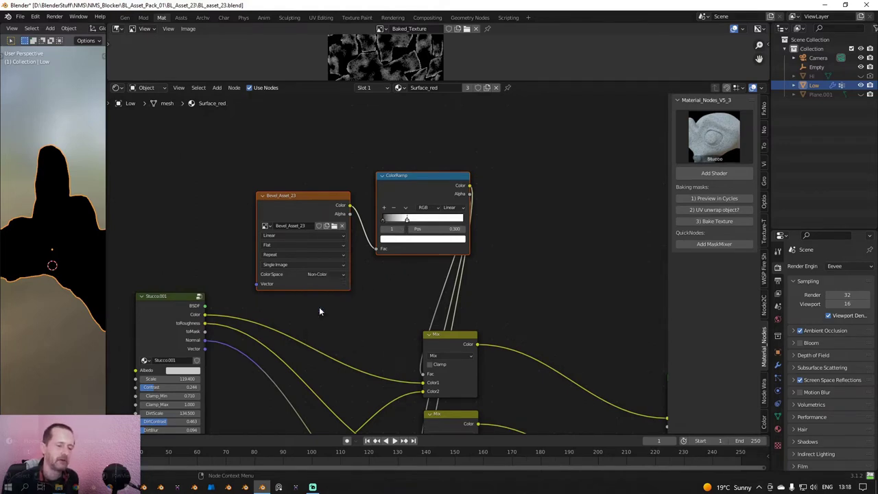
{"action": "scroll", "coordinate": [319, 308], "scroll_direction": "down", "scroll_amount": 3}
{"action": "middle_click_drag", "start_coordinate": [319, 307], "coordinate": [502, 214]}
{"action": "middle_click_drag", "start_coordinate": [280, 268], "coordinate": [505, 234]}
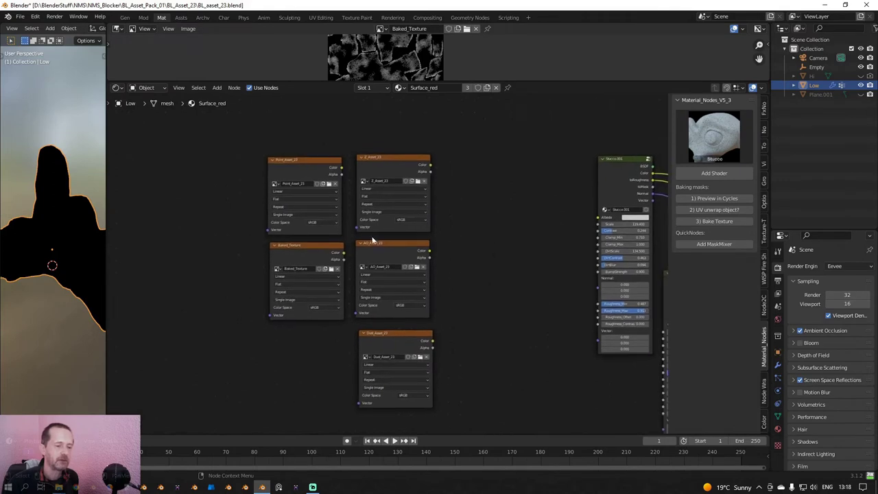
{"action": "left_click", "coordinate": [313, 222]}
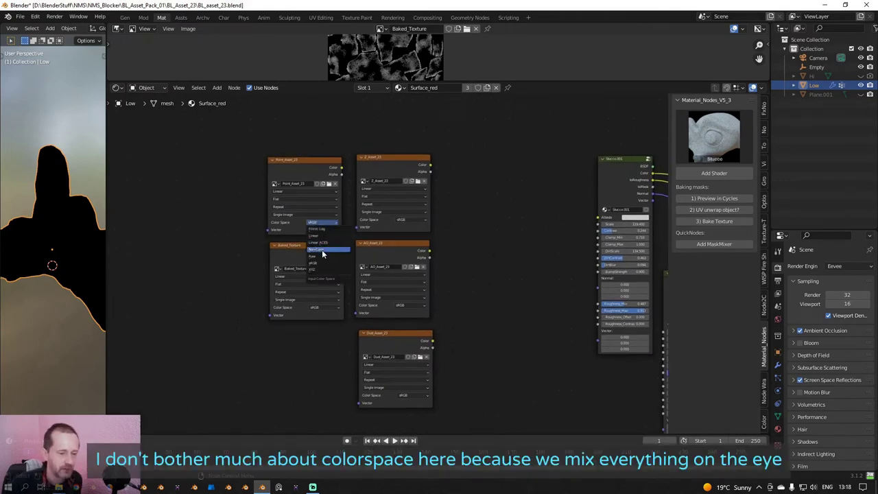
{"action": "left_click", "coordinate": [322, 250]}
{"action": "scroll", "coordinate": [471, 285], "scroll_direction": "up", "scroll_amount": 3}
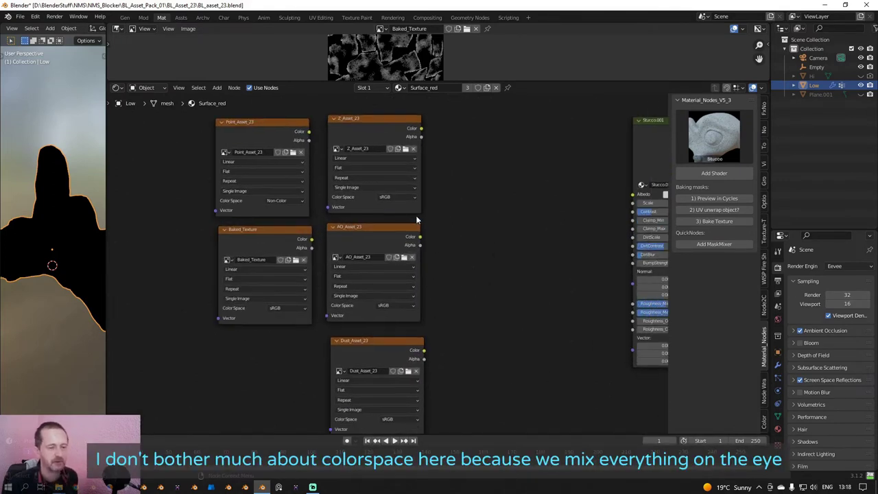
{"action": "left_click", "coordinate": [393, 197]}
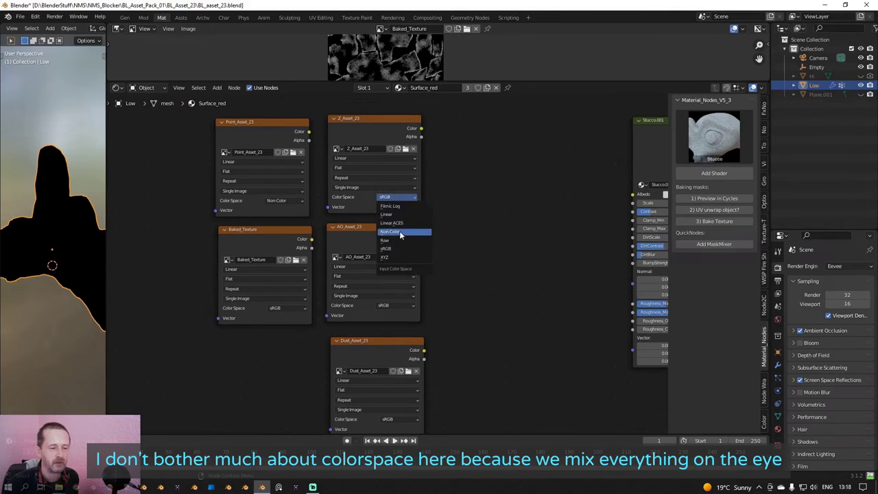
{"action": "left_click", "coordinate": [400, 233]}
Set the color space of the Baked_Texture, AO_Asset_23 and Dust_Asset_23 textures to Non-Color.
{"action": "left_click", "coordinate": [284, 306]}
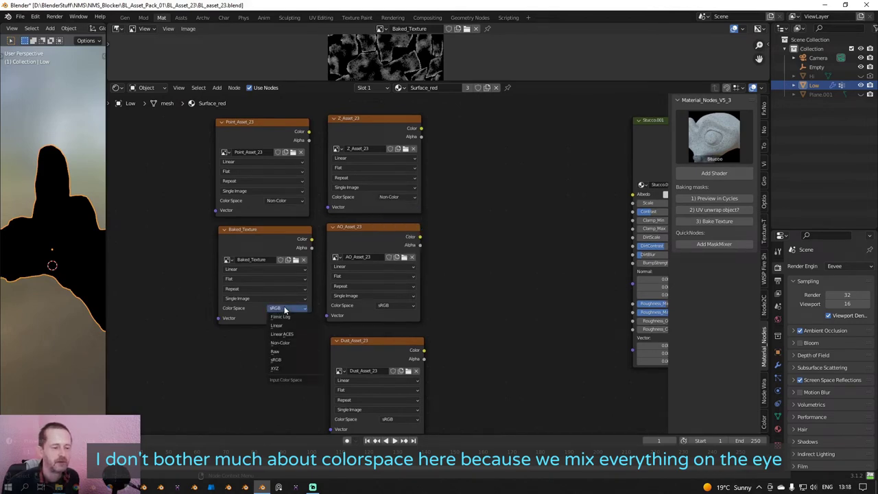
{"action": "left_click", "coordinate": [281, 342]}
{"action": "left_click", "coordinate": [392, 305]}
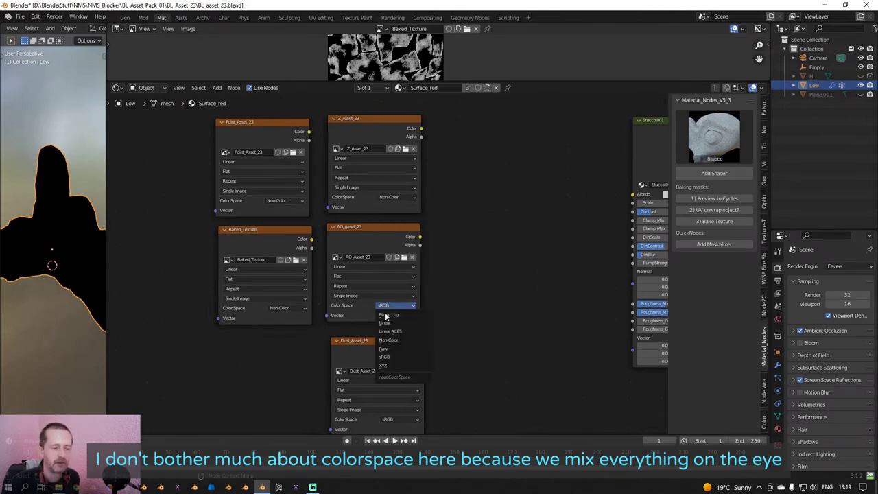
{"action": "left_click", "coordinate": [393, 339]}
{"action": "middle_click_drag", "start_coordinate": [477, 378], "coordinate": [472, 294]}
{"action": "scroll", "coordinate": [388, 338], "scroll_direction": "up", "scroll_amount": 1}
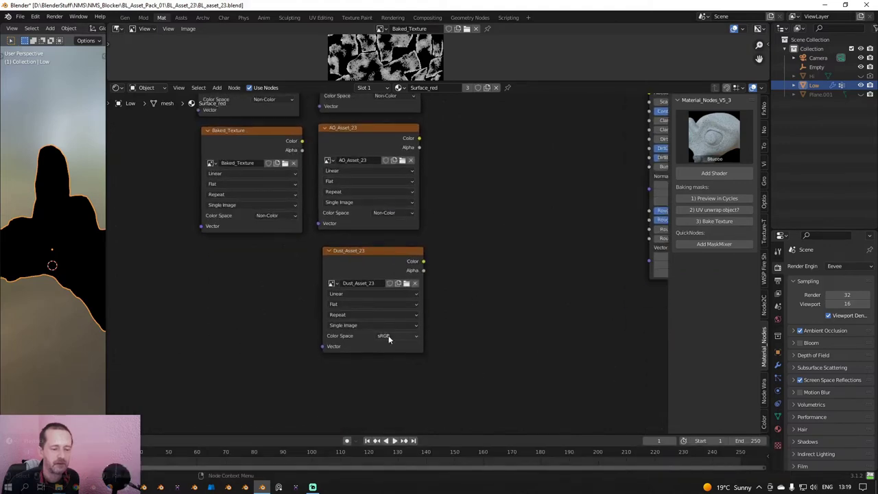
{"action": "left_click", "coordinate": [388, 336]}
{"action": "left_click", "coordinate": [393, 373]}
Widen the 3D viewport and connect the Principled BSDF output to the Material Output's Surface.
{"action": "key", "text": "Home"}
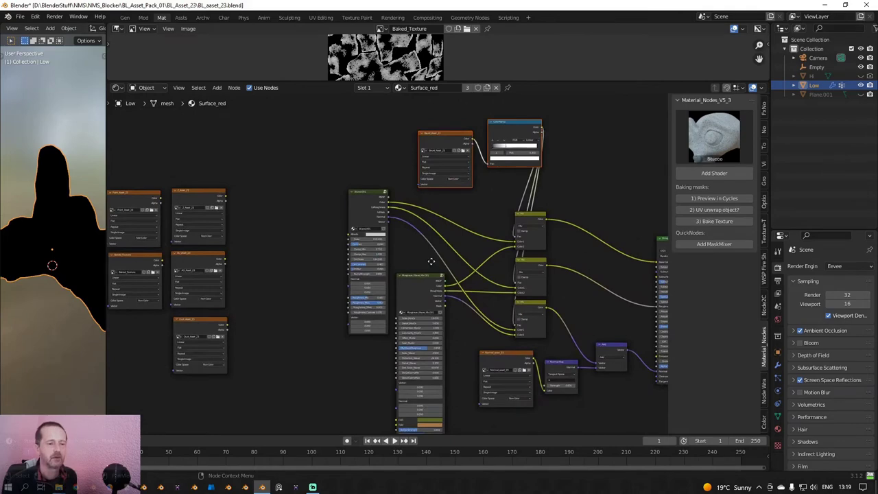
{"action": "left_click_drag", "start_coordinate": [107, 163], "coordinate": [215, 168]}
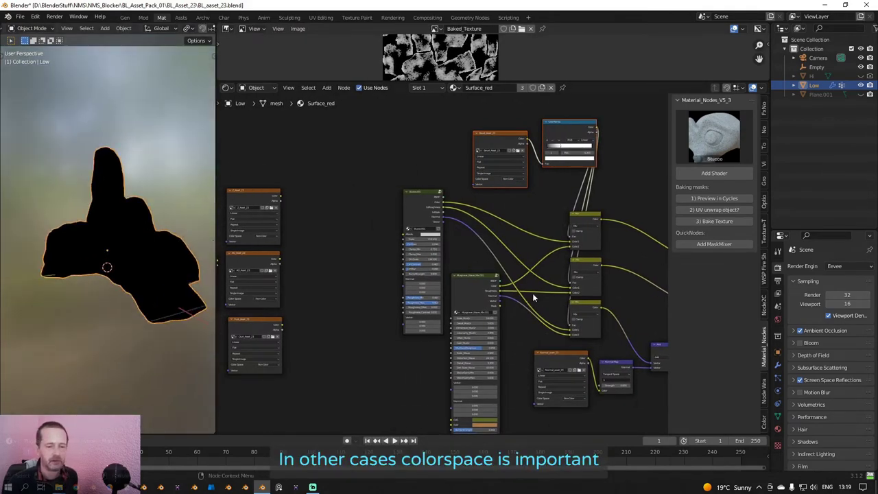
{"action": "scroll", "coordinate": [538, 291], "scroll_direction": "down", "scroll_amount": 2}
{"action": "middle_click_drag", "start_coordinate": [548, 286], "coordinate": [423, 273]}
{"action": "scroll", "coordinate": [624, 254], "scroll_direction": "up", "scroll_amount": 2}
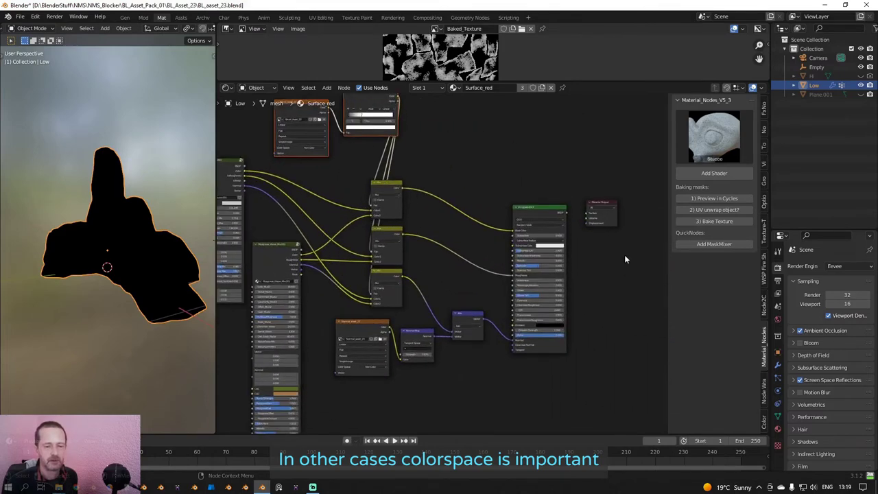
{"action": "middle_click_drag", "start_coordinate": [625, 253], "coordinate": [570, 267]}
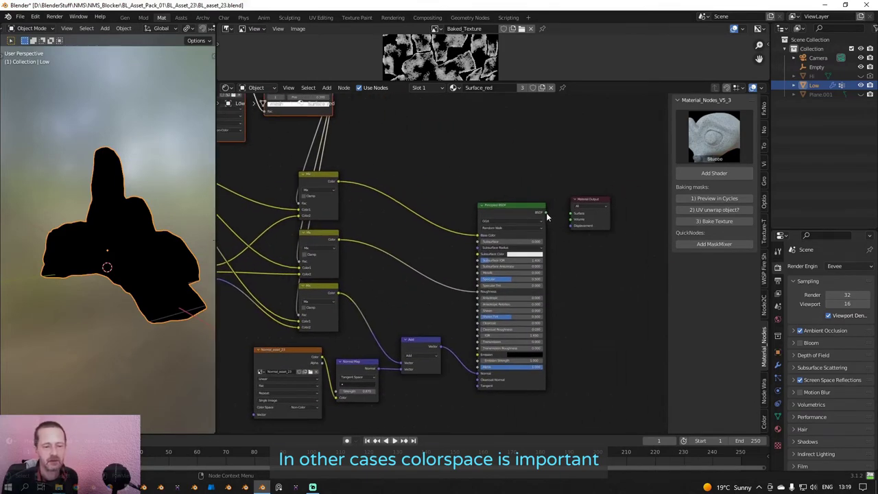
{"action": "left_click_drag", "start_coordinate": [546, 213], "coordinate": [572, 216]}
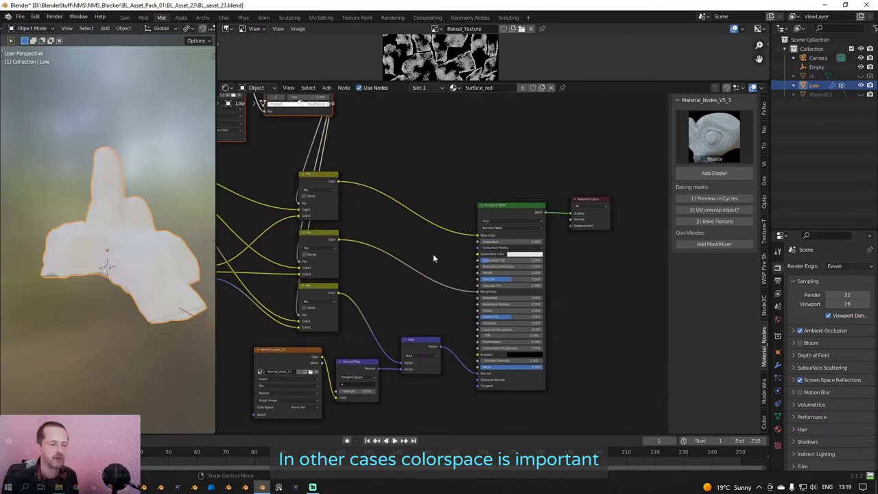
Move the ColorRamp's white stop to position 0.436 to bring out more stone between the moss on the model.
{"action": "middle_click_drag", "start_coordinate": [118, 288], "coordinate": [163, 291]}
{"action": "scroll", "coordinate": [159, 284], "scroll_direction": "up", "scroll_amount": 3}
{"action": "scroll", "coordinate": [162, 283], "scroll_direction": "down", "scroll_amount": 2}
{"action": "middle_click_drag", "start_coordinate": [138, 302], "coordinate": [112, 268]}
{"action": "middle_click_drag", "start_coordinate": [332, 224], "coordinate": [513, 269]}
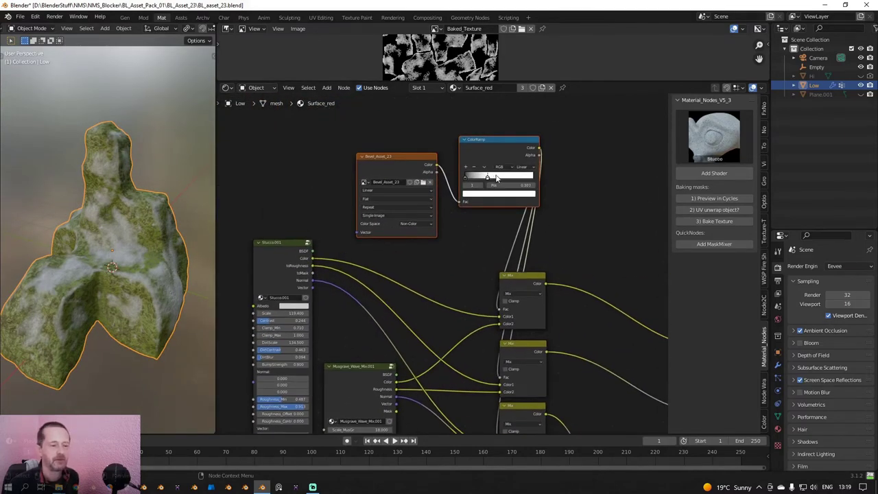
{"action": "mouse_move", "coordinate": [497, 178]}
{"action": "left_mouse_down"}
{"action": "mouse_move", "coordinate": [515, 177]}
{"action": "mouse_move", "coordinate": [473, 179]}
{"action": "mouse_move", "coordinate": [511, 177]}
{"action": "mouse_move", "coordinate": [485, 178]}
{"action": "mouse_move", "coordinate": [508, 180]}
{"action": "mouse_move", "coordinate": [495, 184]}
{"action": "left_mouse_up"}
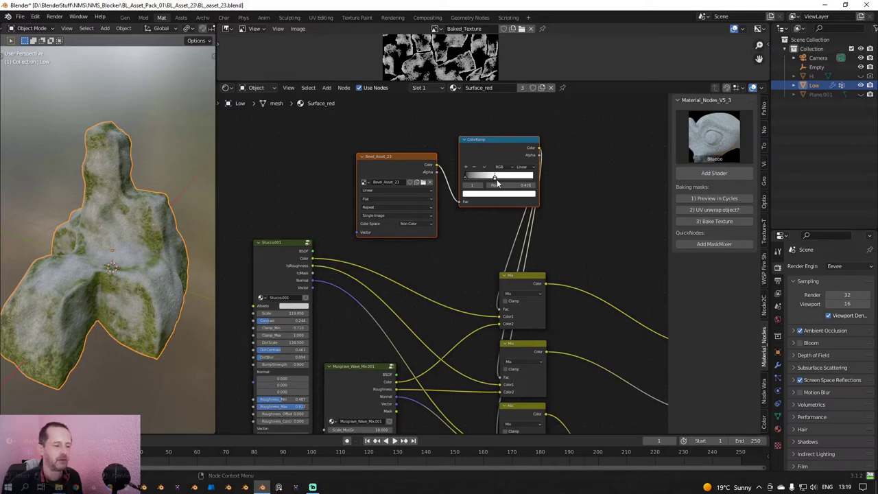
Lighten the ColorRamp's black stop to a very dark grey with an HSV value of 0.049.
{"action": "scroll", "coordinate": [484, 223], "scroll_direction": "up", "scroll_amount": 4}
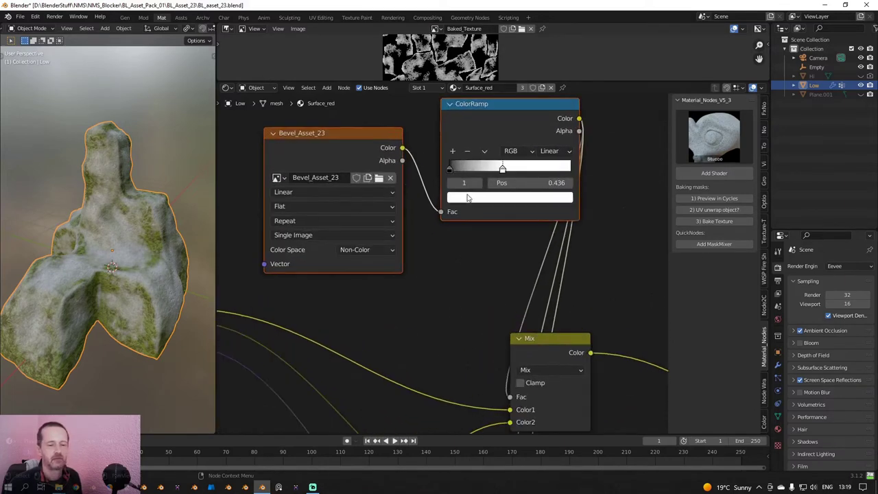
{"action": "mouse_move", "coordinate": [449, 169]}
{"action": "left_mouse_down"}
{"action": "mouse_move", "coordinate": [490, 174]}
{"action": "mouse_move", "coordinate": [448, 186]}
{"action": "left_mouse_up"}
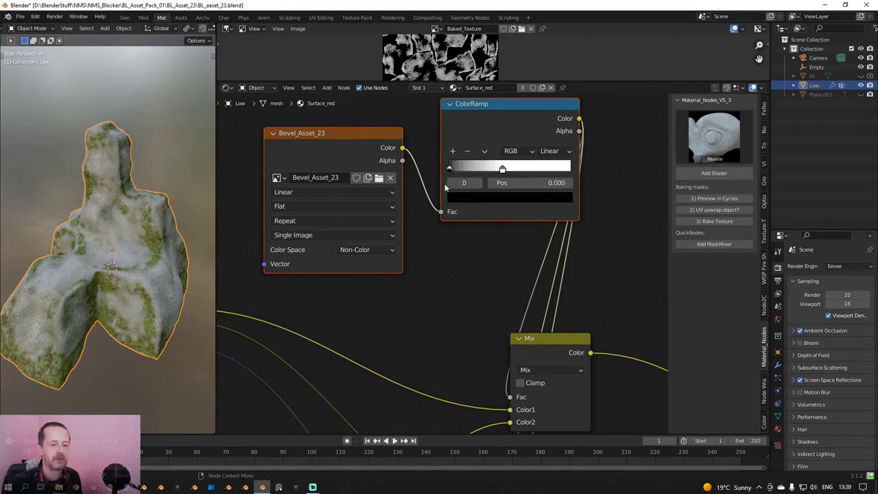
{"action": "left_click", "coordinate": [478, 199]}
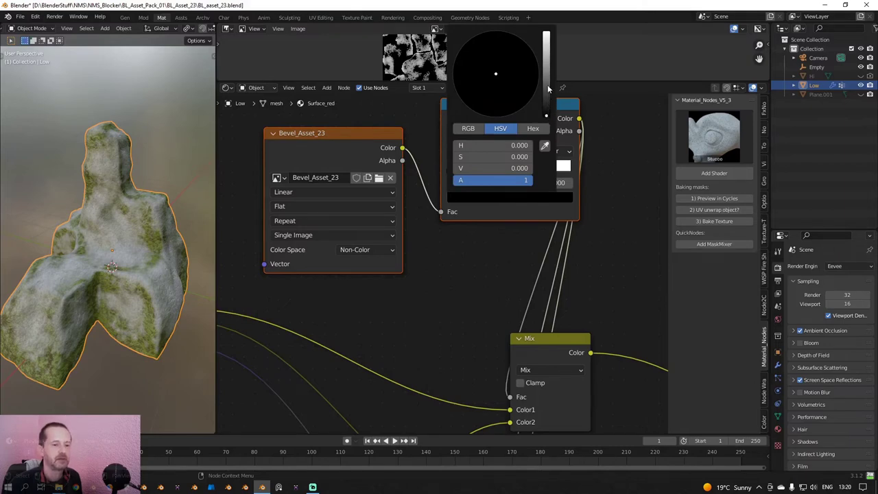
{"action": "mouse_move", "coordinate": [545, 112]}
{"action": "left_mouse_down"}
{"action": "mouse_move", "coordinate": [546, 46]}
{"action": "mouse_move", "coordinate": [546, 115]}
{"action": "mouse_move", "coordinate": [546, 95]}
{"action": "left_mouse_up"}
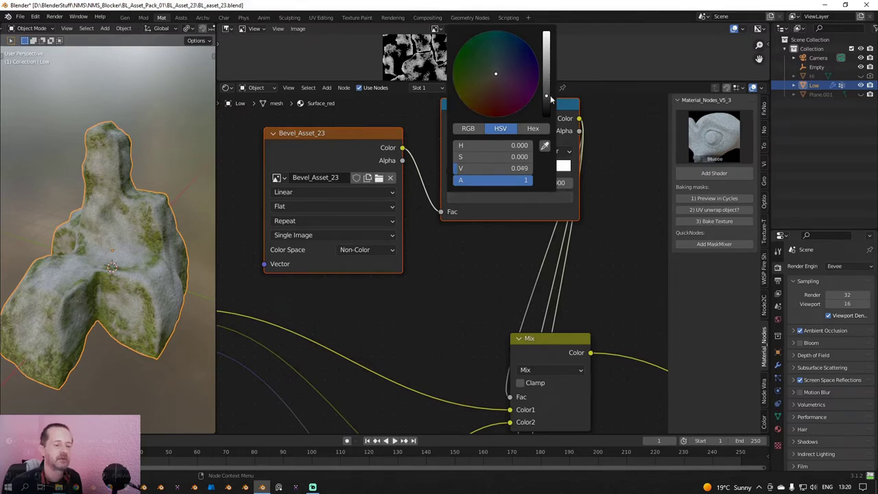
{"action": "scroll", "coordinate": [477, 262], "scroll_direction": "down", "scroll_amount": 6}
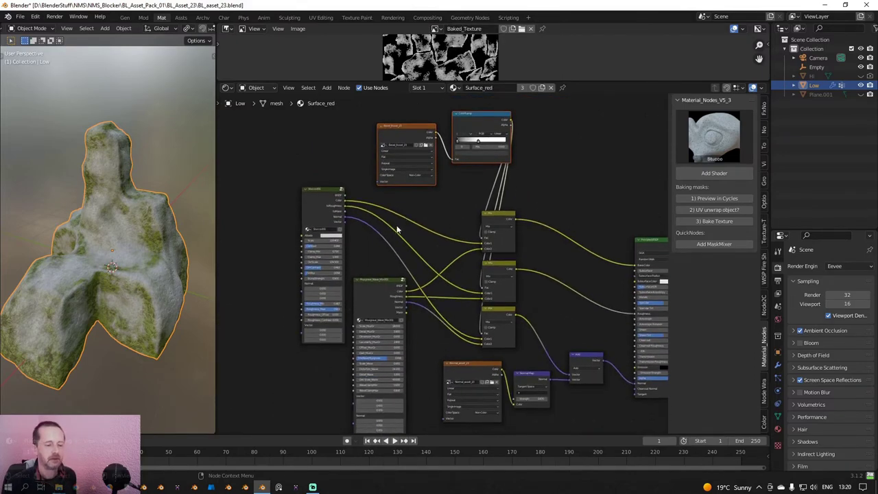
Reduce the Scale of the Stucco.001 node to 52.1 to enlarge the stone's bump pattern.
{"action": "scroll", "coordinate": [394, 231], "scroll_direction": "up", "scroll_amount": 1}
{"action": "middle_click_drag", "start_coordinate": [187, 252], "coordinate": [154, 250]}
{"action": "scroll", "coordinate": [125, 243], "scroll_direction": "up", "scroll_amount": 3}
{"action": "scroll", "coordinate": [352, 236], "scroll_direction": "up", "scroll_amount": 4}
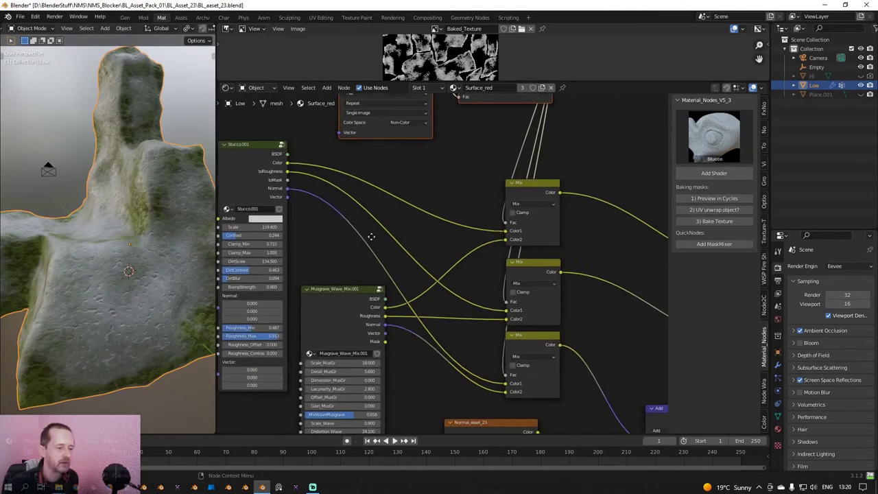
{"action": "middle_click_drag", "start_coordinate": [373, 235], "coordinate": [572, 234]}
{"action": "scroll", "coordinate": [422, 236], "scroll_direction": "up", "scroll_amount": 3}
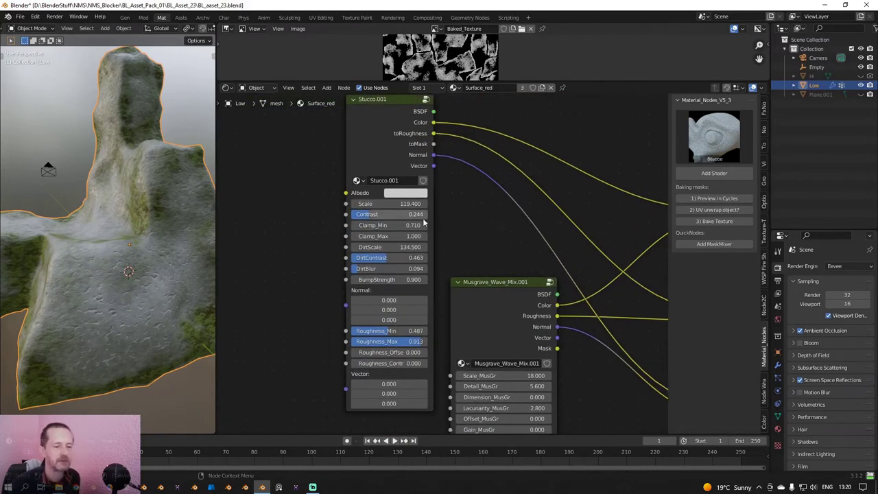
{"action": "left_click_drag", "start_coordinate": [398, 203], "coordinate": [373, 204]}
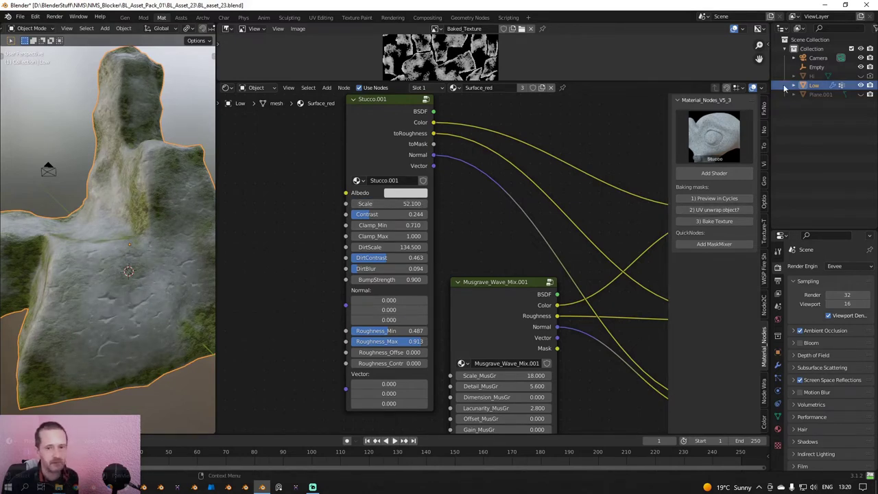
Switch to the PureRef board of mossy stone references, centre it on the desktop and clear the other windows away.
{"action": "left_click", "coordinate": [830, 6]}
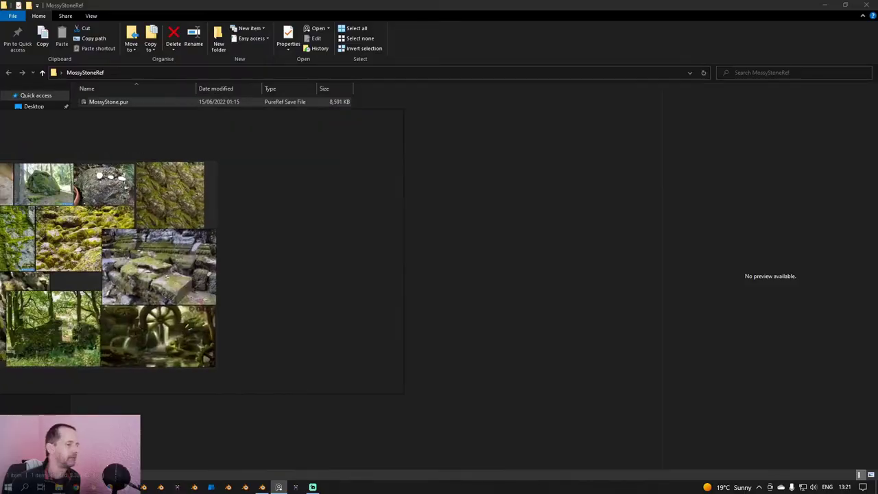
{"action": "right_click_drag", "start_coordinate": [0, 137], "coordinate": [225, 147]}
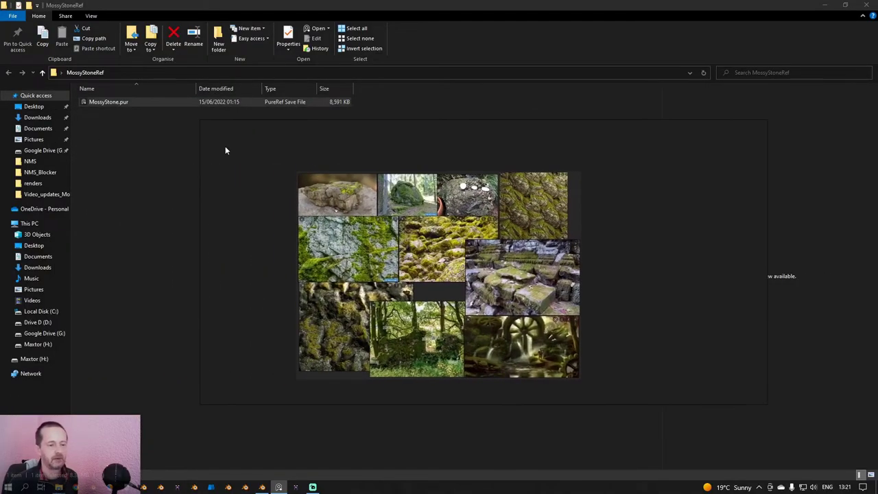
{"action": "left_click", "coordinate": [824, 5]}
{"action": "scroll", "coordinate": [358, 284], "scroll_direction": "up", "scroll_amount": 5}
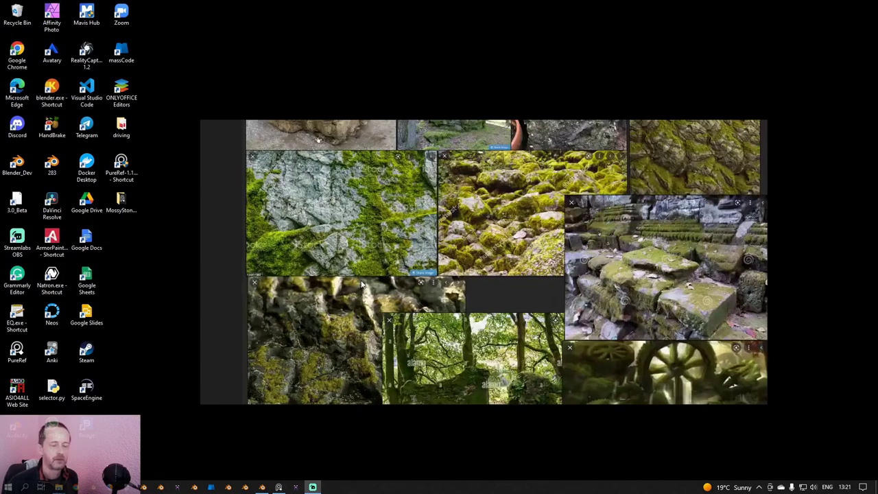
{"action": "scroll", "coordinate": [438, 272], "scroll_direction": "down", "scroll_amount": 1}
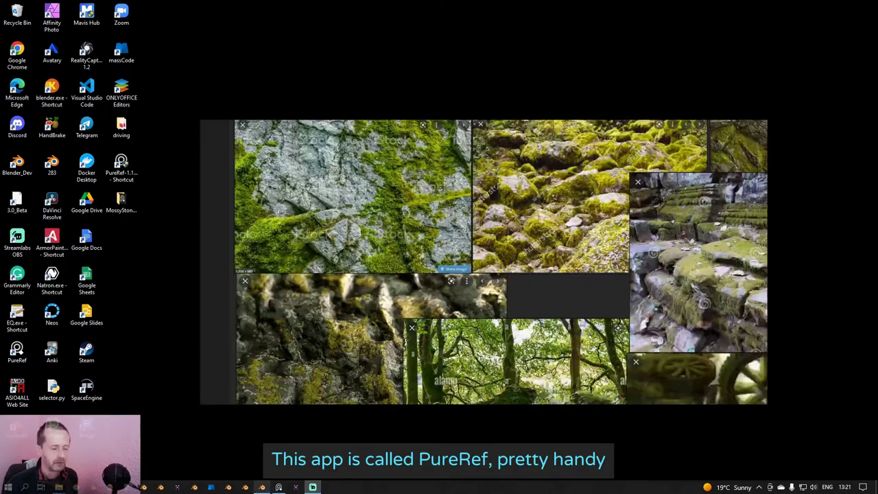
{"action": "left_click", "coordinate": [263, 487]}
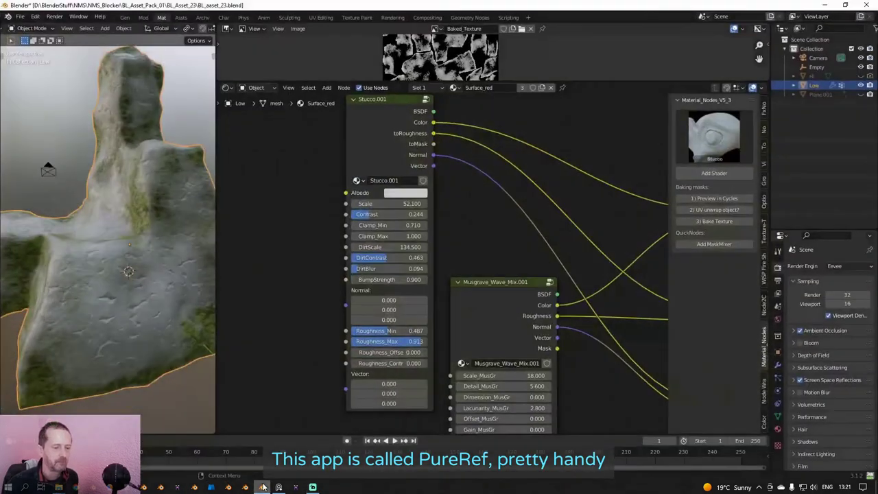
{"action": "left_click", "coordinate": [262, 487]}
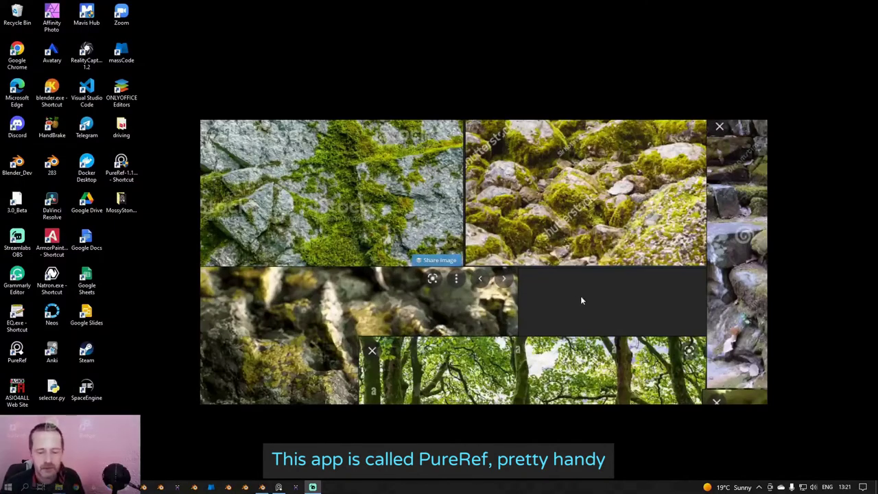
Examine how moss spreads over the rock faces, ruins and boulders across the PureRef reference board.
{"action": "scroll", "coordinate": [581, 296], "scroll_direction": "up", "scroll_amount": 1}
{"action": "middle_click_drag", "start_coordinate": [580, 296], "coordinate": [674, 185]}
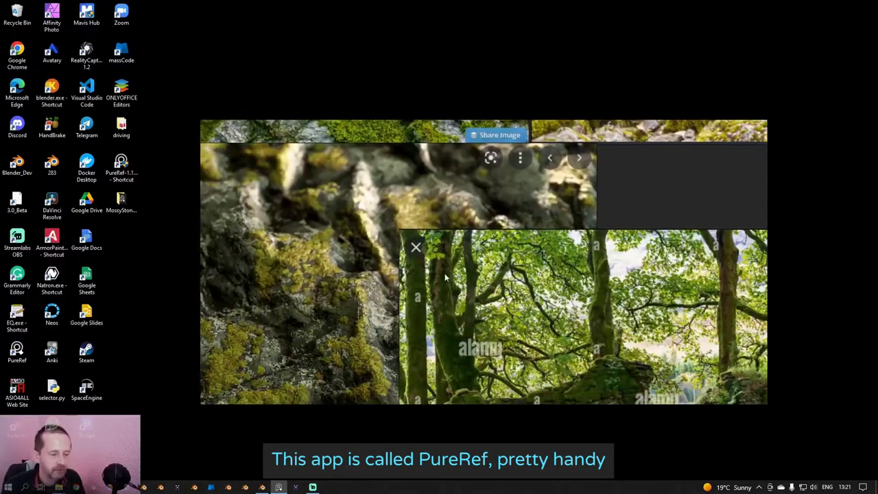
{"action": "middle_click_drag", "start_coordinate": [445, 274], "coordinate": [273, 315]}
{"action": "middle_click_drag", "start_coordinate": [473, 265], "coordinate": [279, 341]}
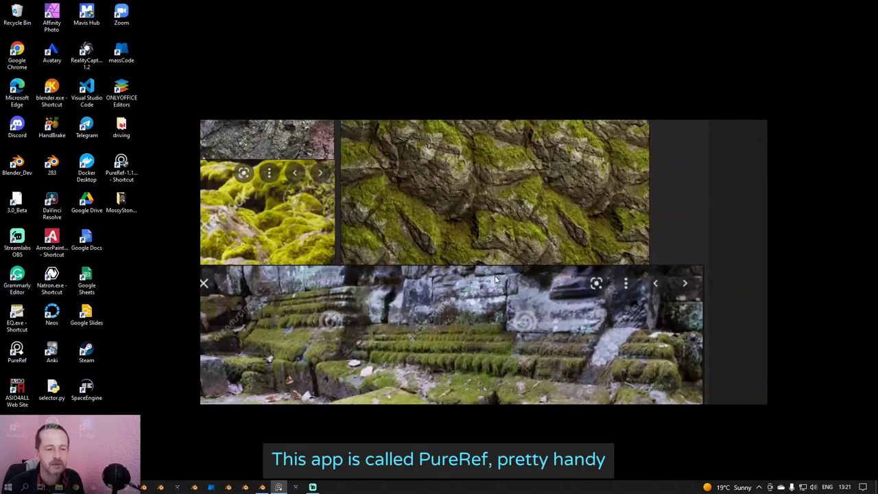
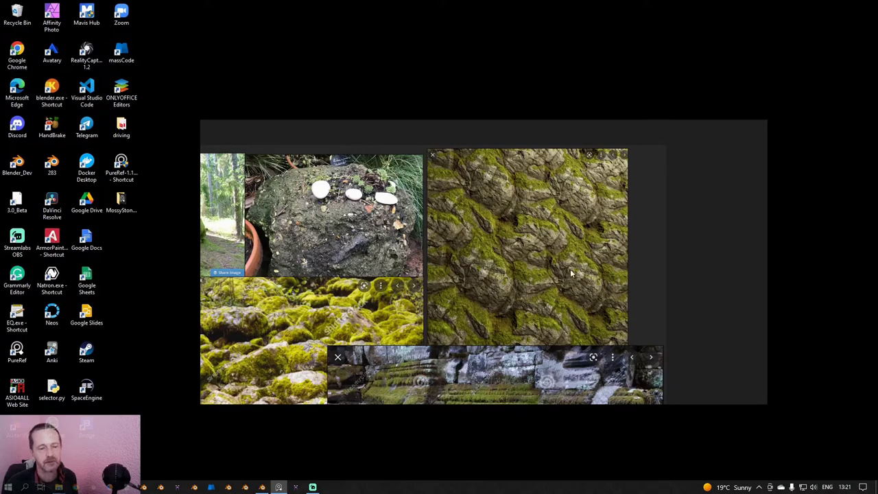
{"action": "middle_click_drag", "start_coordinate": [515, 250], "coordinate": [626, 205]}
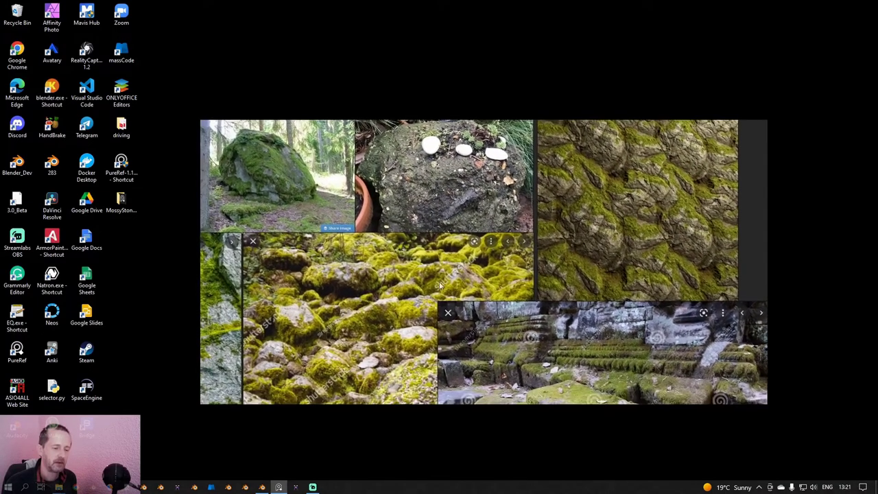
{"action": "scroll", "coordinate": [392, 295], "scroll_direction": "up", "scroll_amount": 2}
{"action": "middle_click_drag", "start_coordinate": [332, 307], "coordinate": [387, 327]}
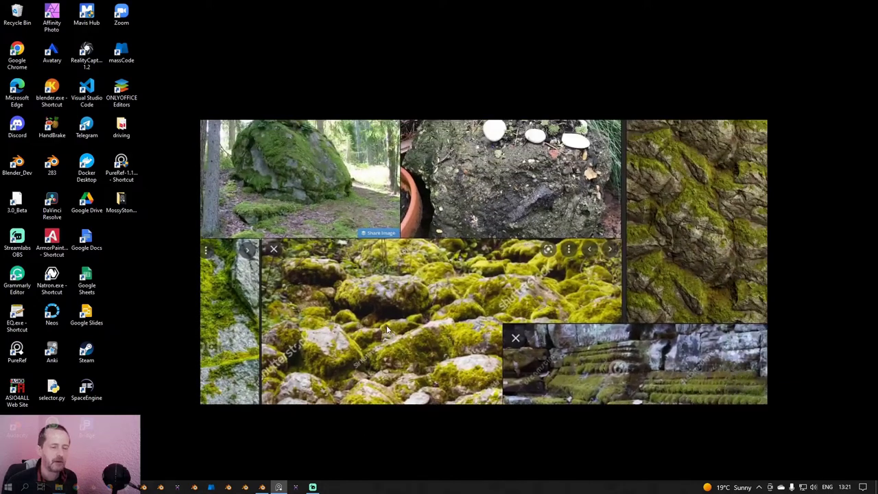
{"action": "middle_click_drag", "start_coordinate": [365, 192], "coordinate": [565, 230]}
{"action": "middle_click_drag", "start_coordinate": [350, 209], "coordinate": [321, 196]}
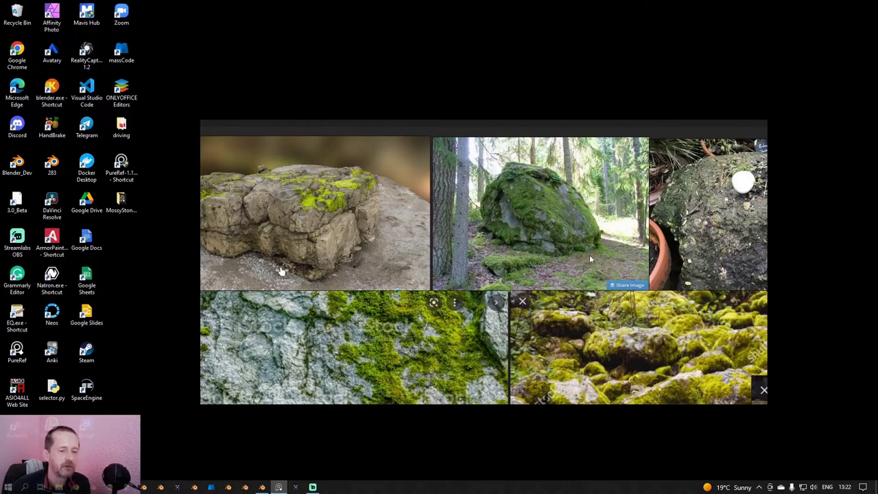
Study the forest boulder, cracked stone wall and mossy rock pile references up close for moss placement and stone texture.
{"action": "middle_click_drag", "start_coordinate": [589, 256], "coordinate": [495, 294]}
{"action": "scroll", "coordinate": [452, 244], "scroll_direction": "up", "scroll_amount": 3}
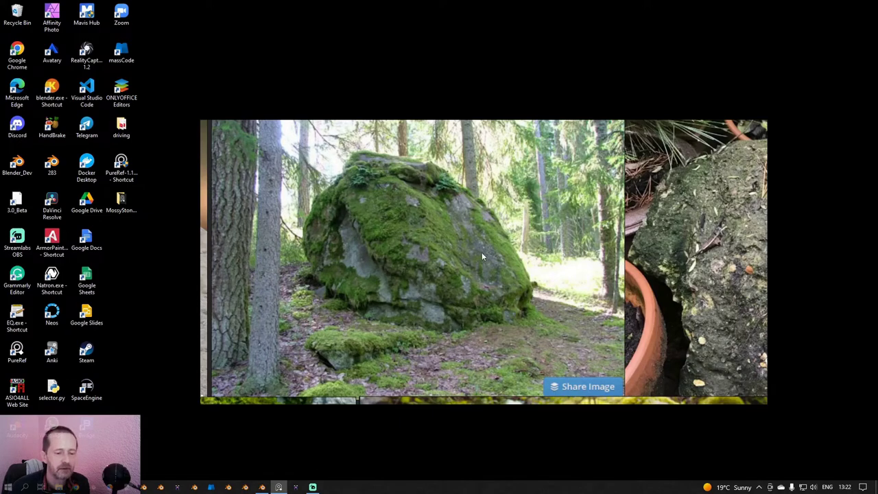
{"action": "middle_click_drag", "start_coordinate": [392, 326], "coordinate": [430, 249]}
{"action": "scroll", "coordinate": [429, 249], "scroll_direction": "down", "scroll_amount": 4}
{"action": "middle_click_drag", "start_coordinate": [195, 241], "coordinate": [239, 153]}
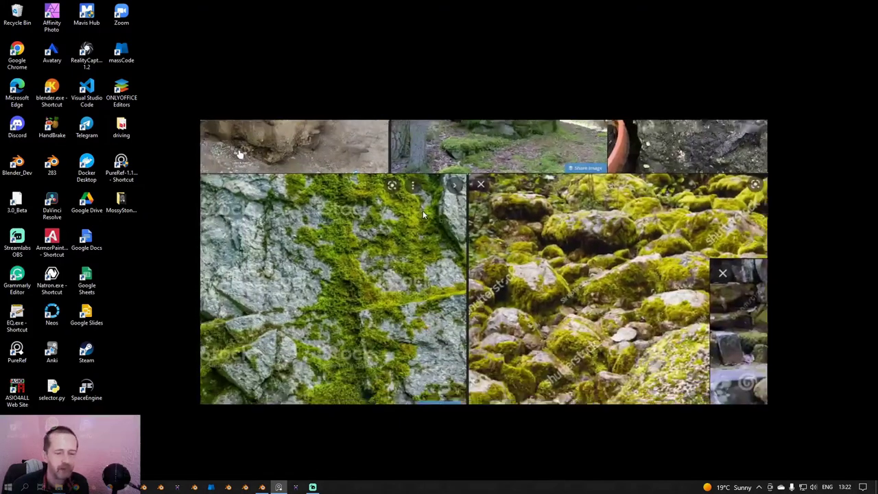
{"action": "middle_click_drag", "start_coordinate": [425, 223], "coordinate": [349, 209]}
{"action": "scroll", "coordinate": [511, 266], "scroll_direction": "up", "scroll_amount": 2}
{"action": "middle_click_drag", "start_coordinate": [630, 272], "coordinate": [574, 277]}
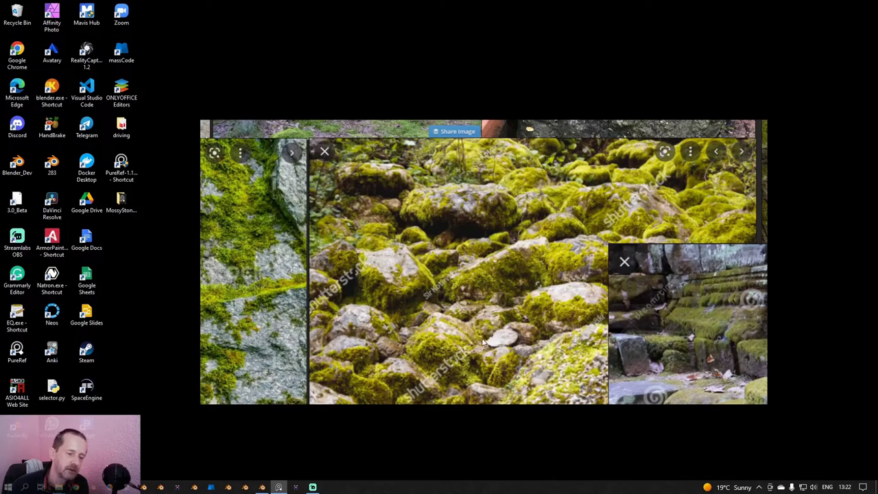
{"action": "middle_click_drag", "start_coordinate": [524, 319], "coordinate": [500, 323]}
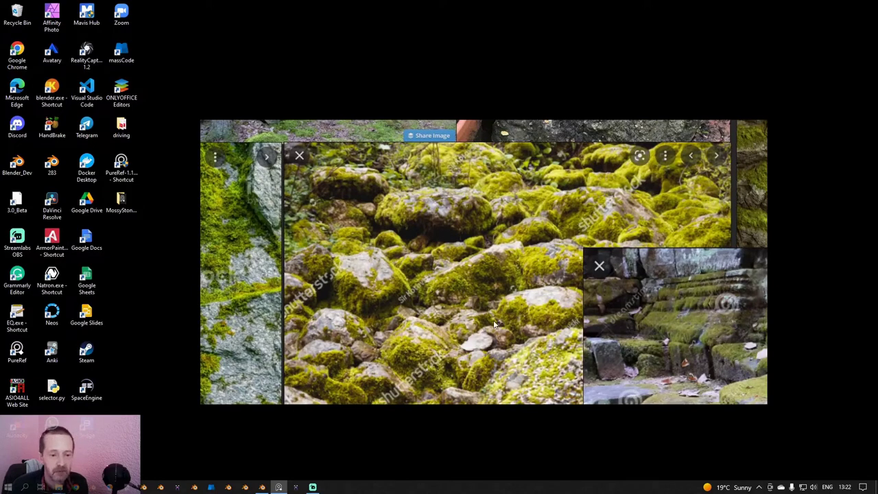
{"action": "scroll", "coordinate": [494, 324], "scroll_direction": "down", "scroll_amount": 1}
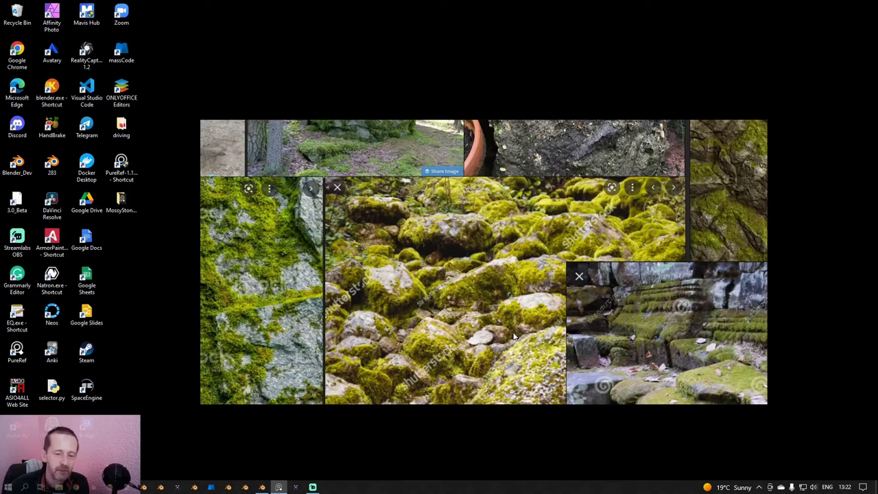
{"action": "scroll", "coordinate": [513, 336], "scroll_direction": "down", "scroll_amount": 1}
{"action": "middle_click_drag", "start_coordinate": [513, 336], "coordinate": [579, 204]}
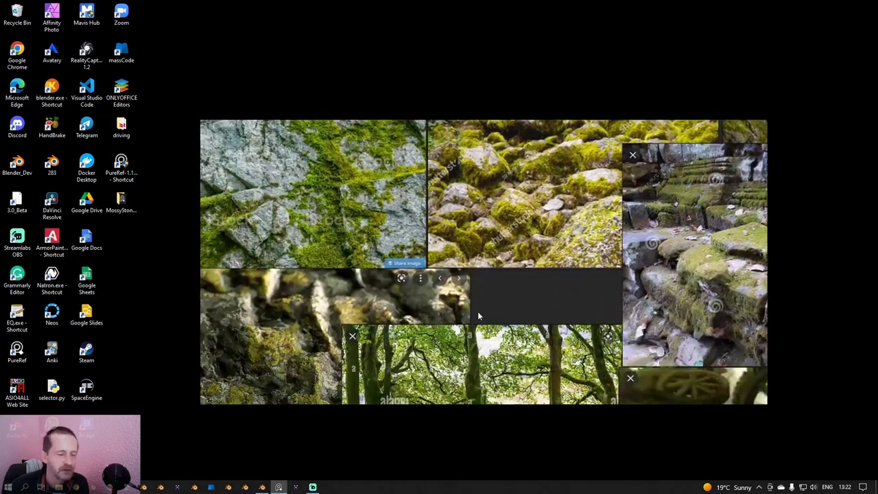
{"action": "middle_click_drag", "start_coordinate": [478, 316], "coordinate": [528, 236]}
{"action": "scroll", "coordinate": [679, 300], "scroll_direction": "down", "scroll_amount": 2}
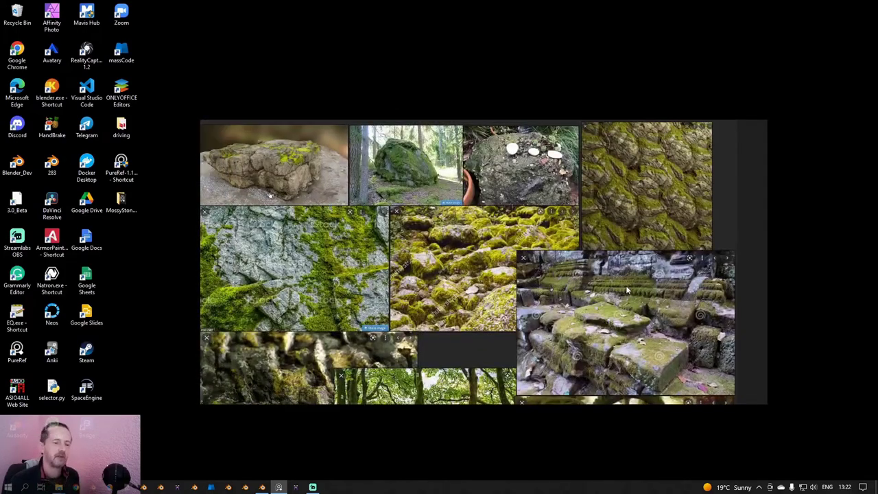
{"action": "middle_click_drag", "start_coordinate": [296, 165], "coordinate": [329, 178]}
Return to Blender and set the Stucco.001 node's Clamp_Min to 0.310 and Scale to 14.1.
{"action": "key", "text": "alt+Tab"}
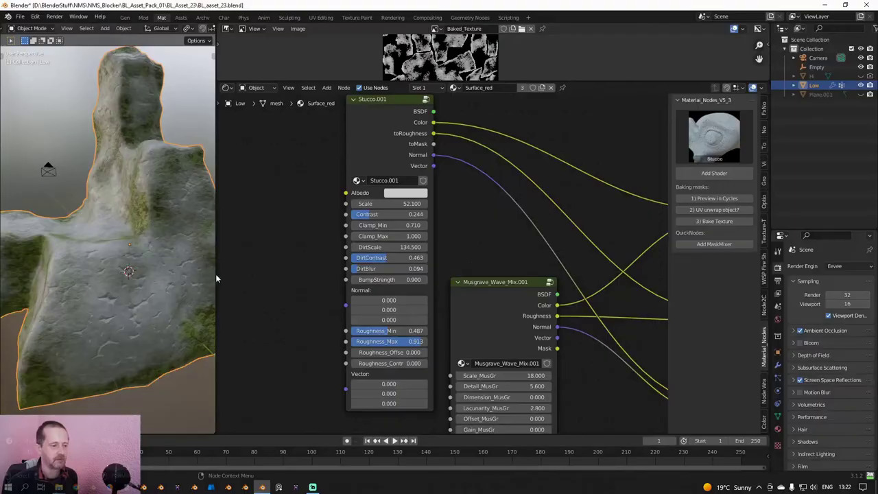
{"action": "middle_click_drag", "start_coordinate": [168, 265], "coordinate": [169, 263]}
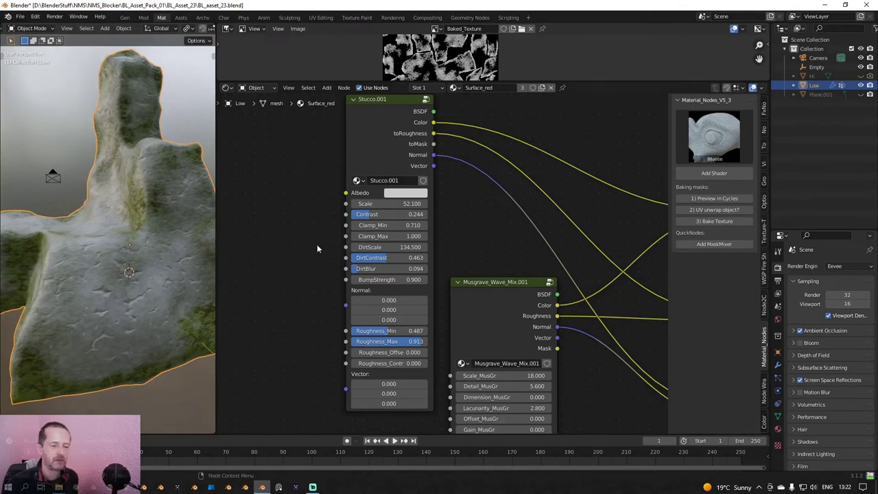
{"action": "scroll", "coordinate": [341, 242], "scroll_direction": "up", "scroll_amount": 2}
{"action": "left_click_drag", "start_coordinate": [359, 216], "coordinate": [324, 215], "text": "shift"}
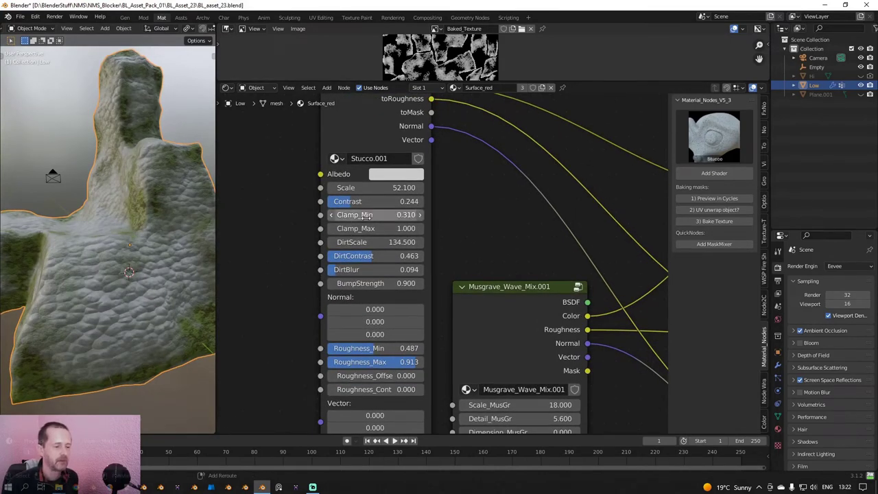
{"action": "left_click_drag", "start_coordinate": [356, 187], "coordinate": [305, 188]}
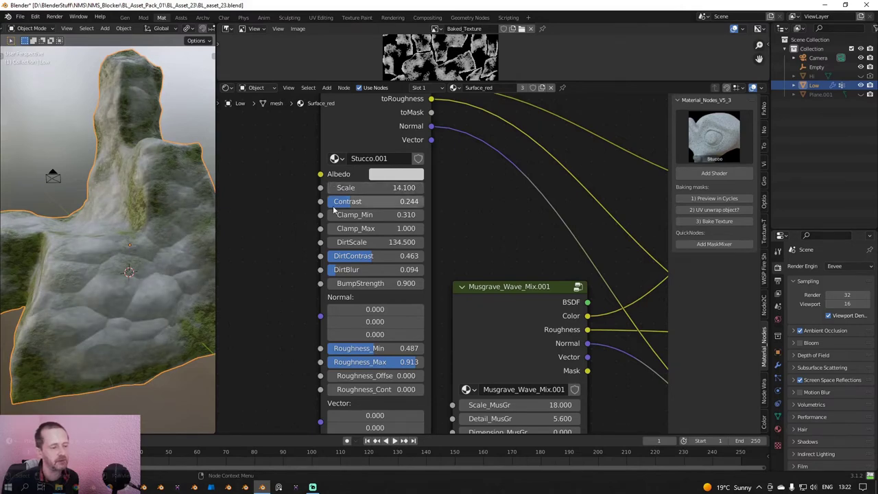
Raise the Stucco.001 node's Clamp_Min to 0.610 and its BumpStrength to 0.940 while checking the model from another side.
{"action": "middle_click_drag", "start_coordinate": [155, 264], "coordinate": [165, 279]}
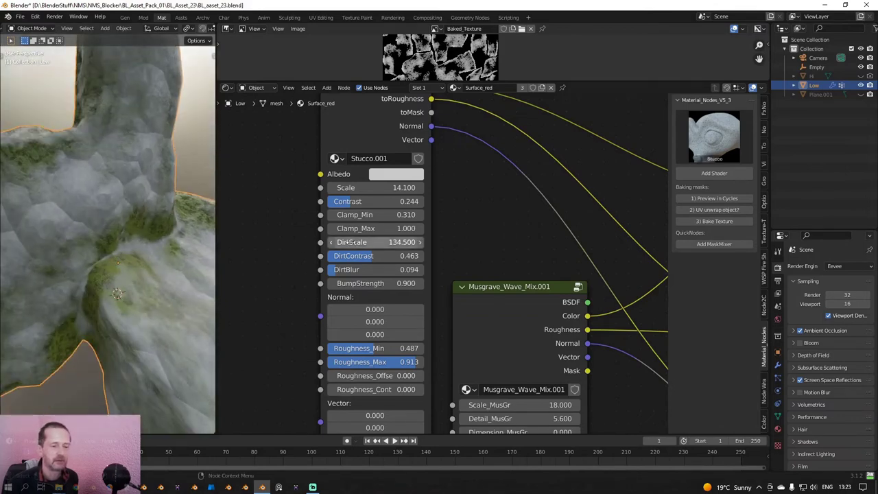
{"action": "left_click_drag", "start_coordinate": [399, 227], "coordinate": [419, 214]}
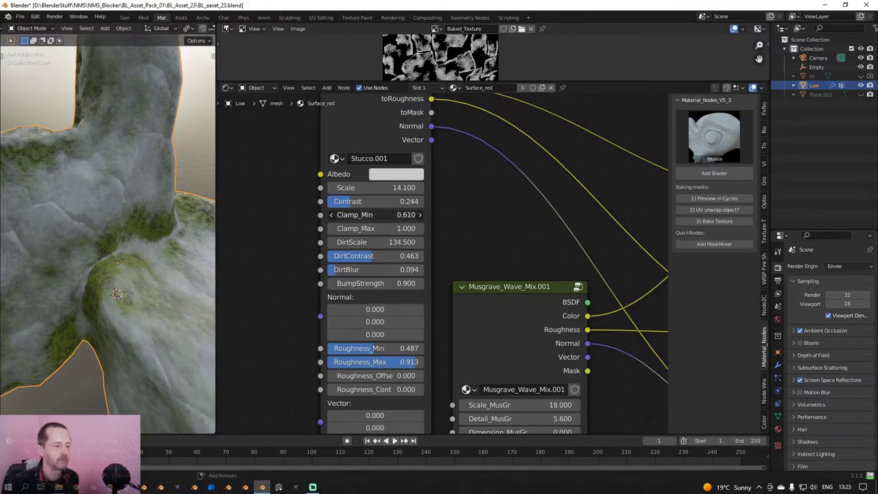
{"action": "scroll", "coordinate": [168, 297], "scroll_direction": "down", "scroll_amount": 3}
{"action": "middle_click_drag", "start_coordinate": [168, 298], "coordinate": [84, 313]}
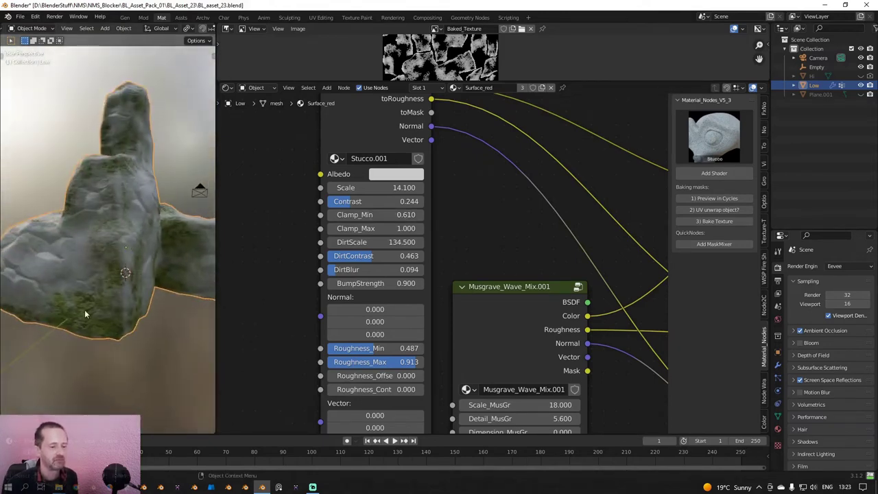
{"action": "scroll", "coordinate": [319, 293], "scroll_direction": "up", "scroll_amount": 1}
{"action": "mouse_move", "coordinate": [356, 286]}
{"action": "left_mouse_down"}
{"action": "mouse_move", "coordinate": [370, 286]}
{"action": "mouse_move", "coordinate": [336, 285]}
{"action": "left_mouse_up"}
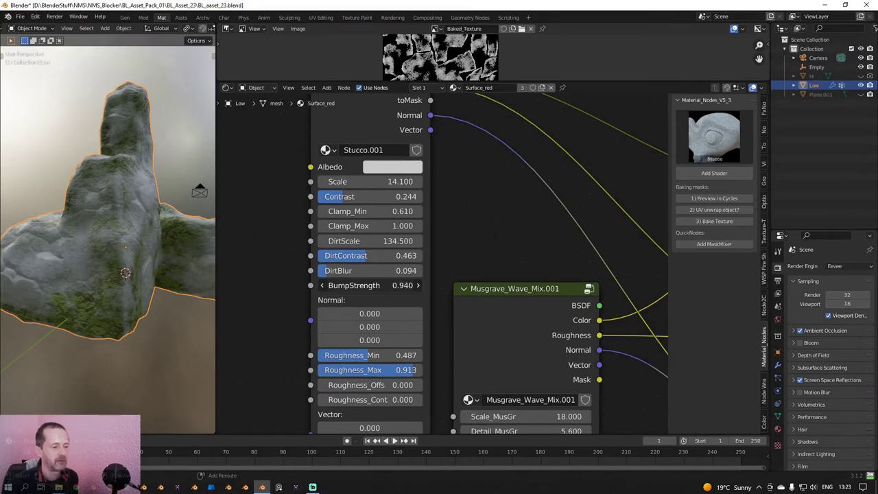
Set the Stucco.001 node's Contrast to 0.734 and DirtContrast to 0.596, checking the rock from several sides.
{"action": "middle_click_drag", "start_coordinate": [67, 306], "coordinate": [156, 244]}
{"action": "left_click_drag", "start_coordinate": [364, 196], "coordinate": [405, 196]}
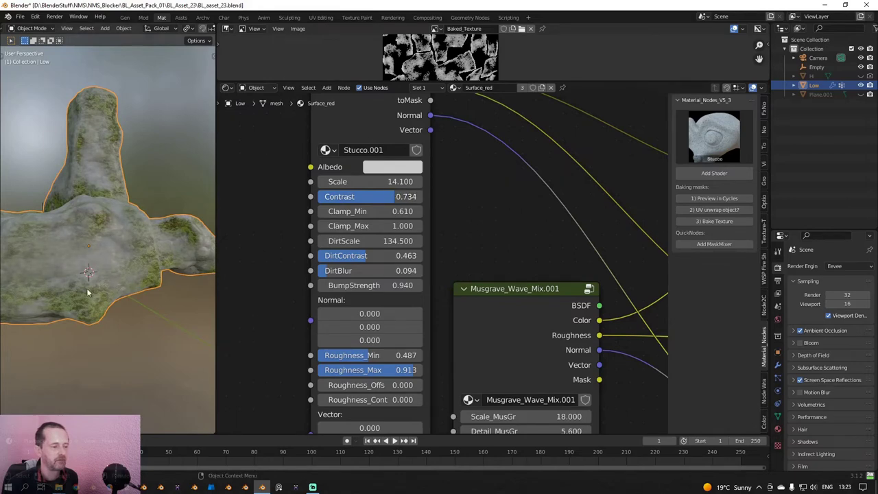
{"action": "middle_click_drag", "start_coordinate": [89, 292], "coordinate": [164, 266]}
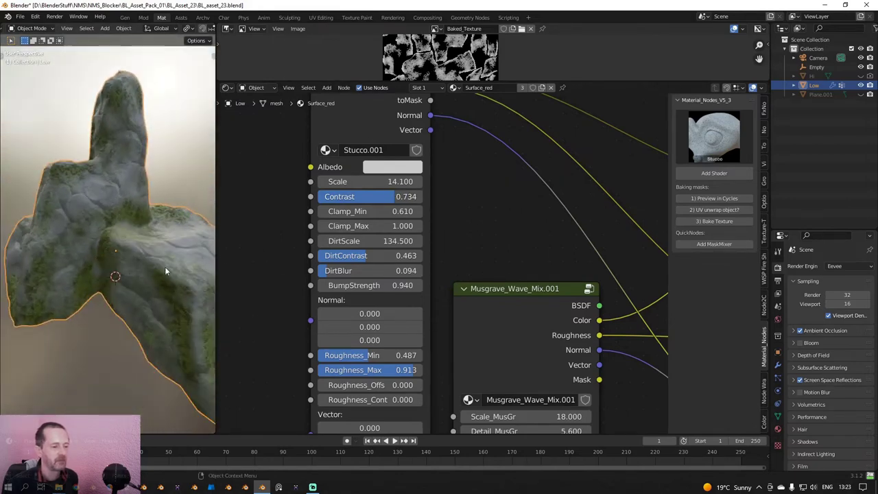
{"action": "mouse_move", "coordinate": [365, 255]}
{"action": "left_mouse_down"}
{"action": "mouse_move", "coordinate": [390, 255]}
{"action": "mouse_move", "coordinate": [357, 255]}
{"action": "mouse_move", "coordinate": [374, 256]}
{"action": "left_mouse_up"}
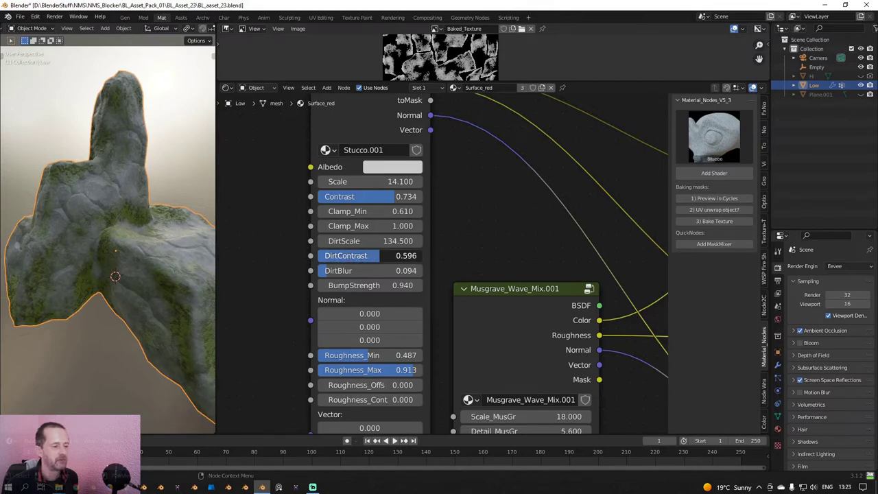
{"action": "middle_click_drag", "start_coordinate": [154, 288], "coordinate": [125, 290]}
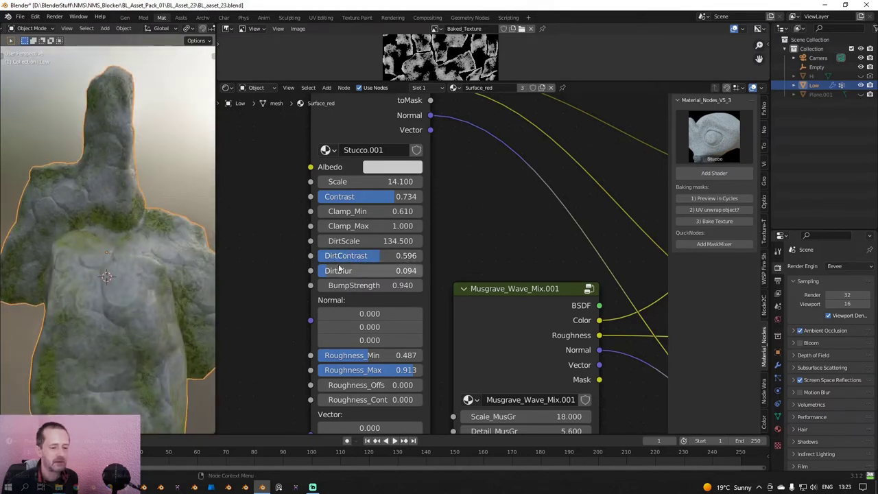
Set the Stucco.001 node's DirtBlur to 0.298 and DirtContrast to 1.000, checking the rock surface up close.
{"action": "mouse_move", "coordinate": [339, 271]}
{"action": "left_mouse_down"}
{"action": "mouse_move", "coordinate": [394, 270]}
{"action": "mouse_move", "coordinate": [360, 270]}
{"action": "left_mouse_up"}
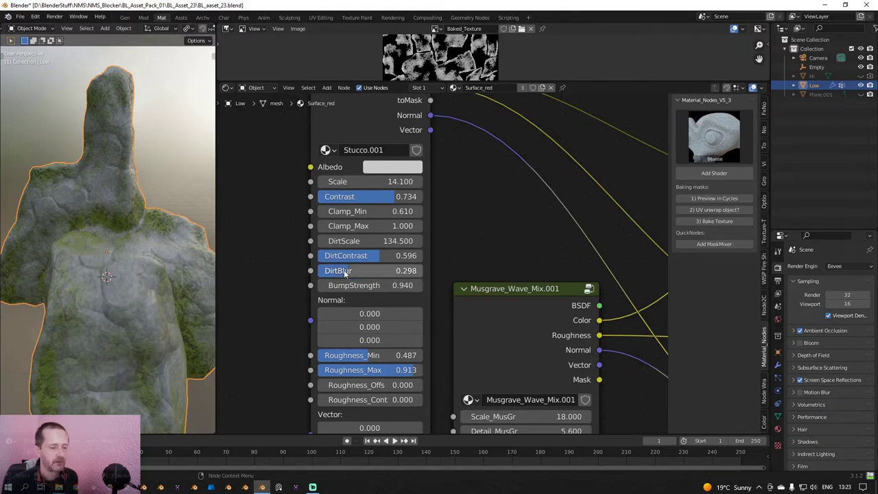
{"action": "middle_click_drag", "start_coordinate": [166, 298], "coordinate": [142, 306]}
{"action": "scroll", "coordinate": [103, 314], "scroll_direction": "up", "scroll_amount": 4}
{"action": "left_click_drag", "start_coordinate": [371, 255], "coordinate": [421, 255]}
{"action": "middle_click_drag", "start_coordinate": [95, 352], "coordinate": [134, 317]}
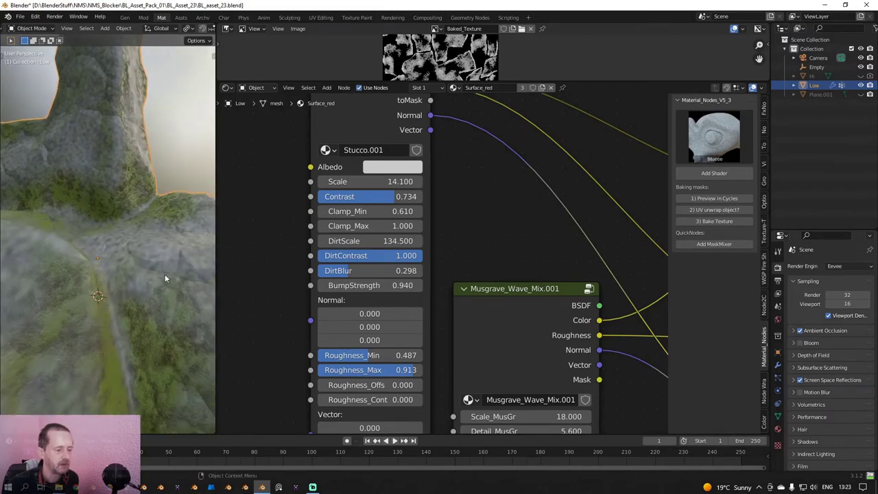
{"action": "middle_click_drag", "start_coordinate": [183, 376], "coordinate": [146, 372]}
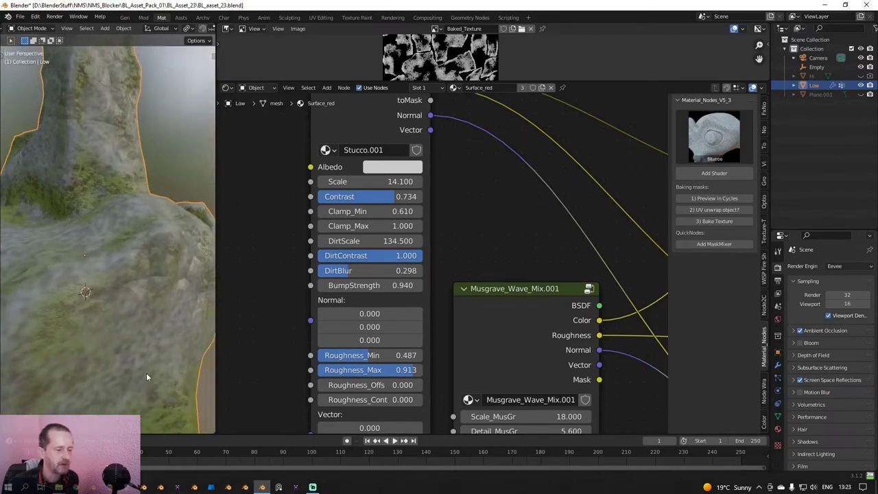
Move the Musgrave_Wave_Mix.001 and Stucco.001 nodes apart to free space for another node between Stucco.001 and the Mix nodes.
{"action": "scroll", "coordinate": [432, 302], "scroll_direction": "down", "scroll_amount": 3}
{"action": "scroll", "coordinate": [432, 299], "scroll_direction": "down", "scroll_amount": 2}
{"action": "middle_click_drag", "start_coordinate": [648, 353], "coordinate": [512, 312]}
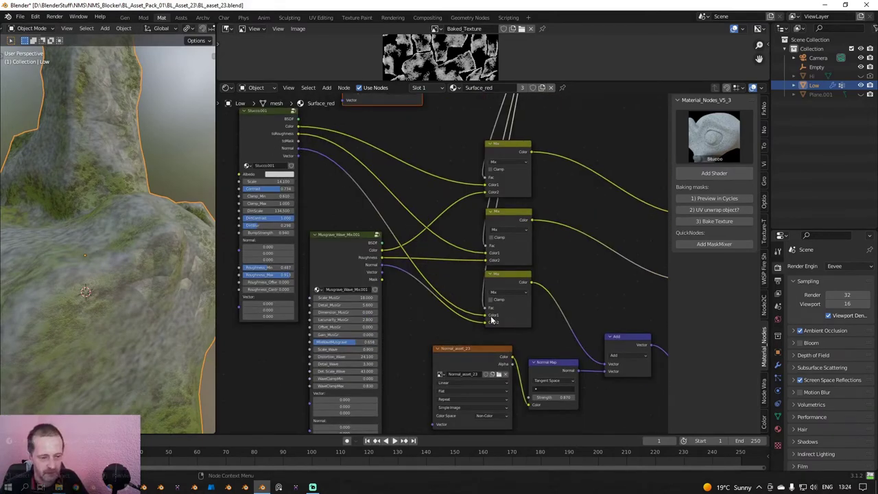
{"action": "left_click_drag", "start_coordinate": [332, 241], "coordinate": [326, 268]}
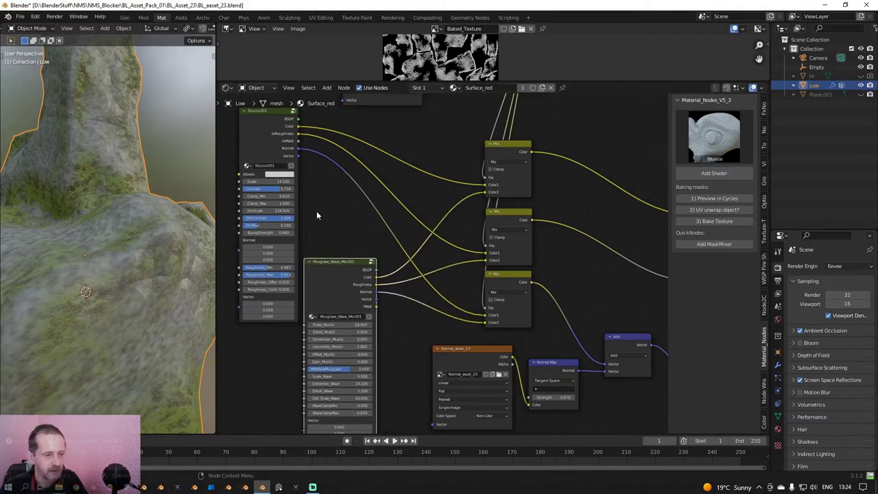
{"action": "middle_click_drag", "start_coordinate": [322, 227], "coordinate": [360, 258]}
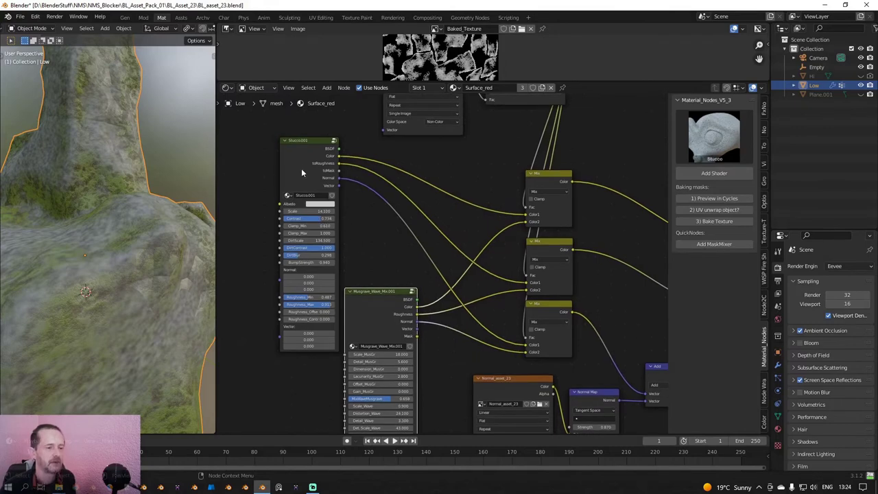
{"action": "left_click_drag", "start_coordinate": [298, 165], "coordinate": [286, 159]}
{"action": "middle_click_drag", "start_coordinate": [153, 317], "coordinate": [172, 341]}
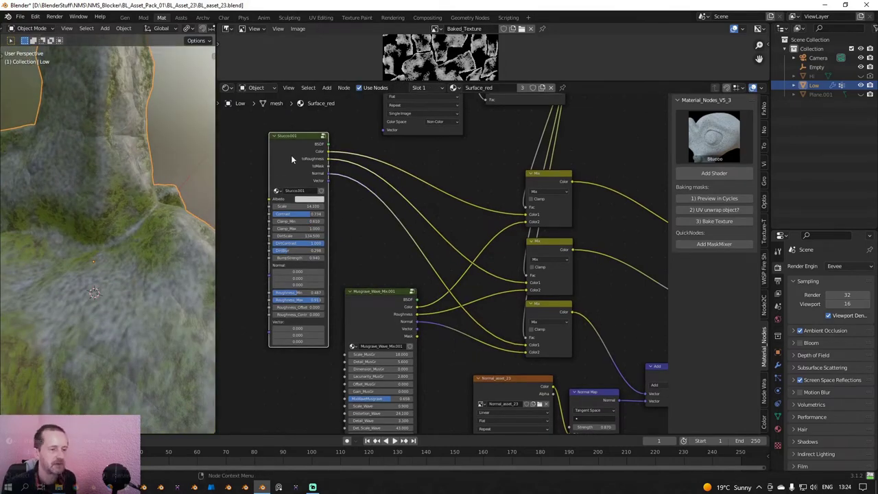
{"action": "left_click_drag", "start_coordinate": [291, 160], "coordinate": [267, 155]}
Add a Bump node beside Stucco.001 and connect the Stucco.001 Color output to its Height input.
{"action": "key", "text": "shift+a"}
{"action": "mouse_move", "coordinate": [348, 244]}
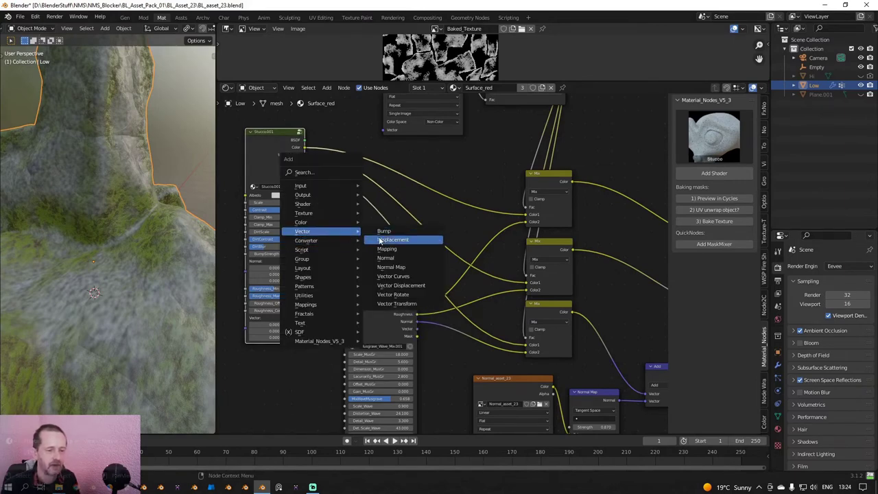
{"action": "left_click", "coordinate": [384, 240]}
{"action": "left_click", "coordinate": [327, 217]}
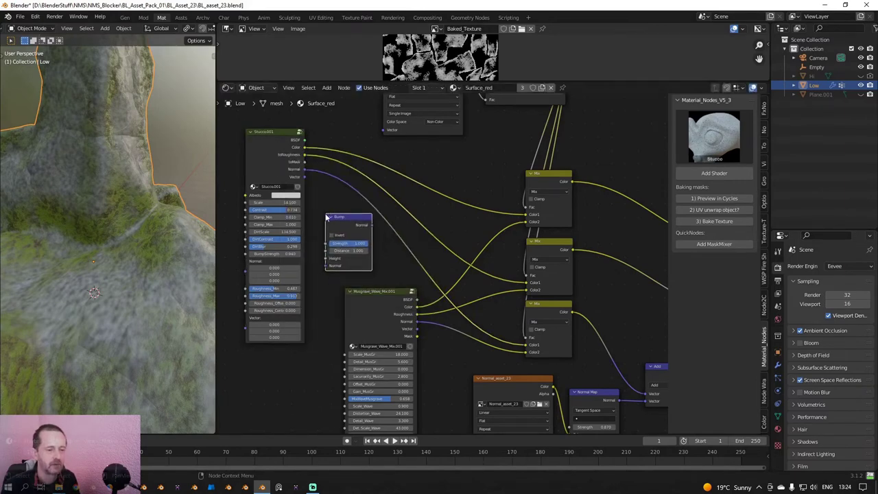
{"action": "left_click_drag", "start_coordinate": [306, 148], "coordinate": [327, 262]}
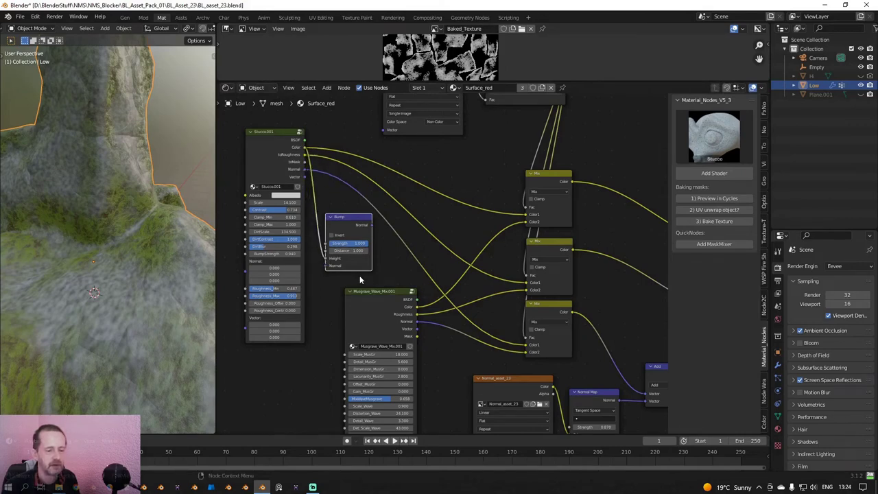
Route the Stucco.001 Normal through the Bump node's Normal input and connect the Bump output to Color1 of the normals' Mix node.
{"action": "middle_click_drag", "start_coordinate": [360, 279], "coordinate": [371, 230]}
{"action": "middle_click_drag", "start_coordinate": [415, 276], "coordinate": [425, 305]}
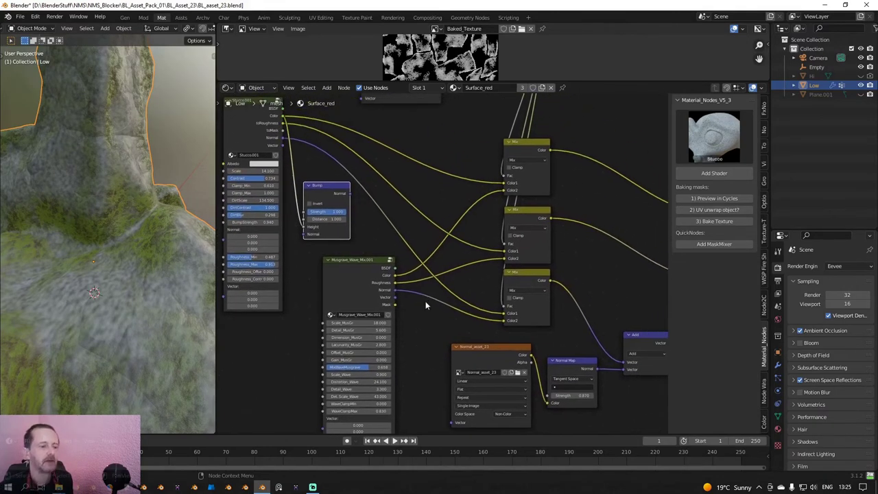
{"action": "middle_click_drag", "start_coordinate": [427, 229], "coordinate": [407, 267]}
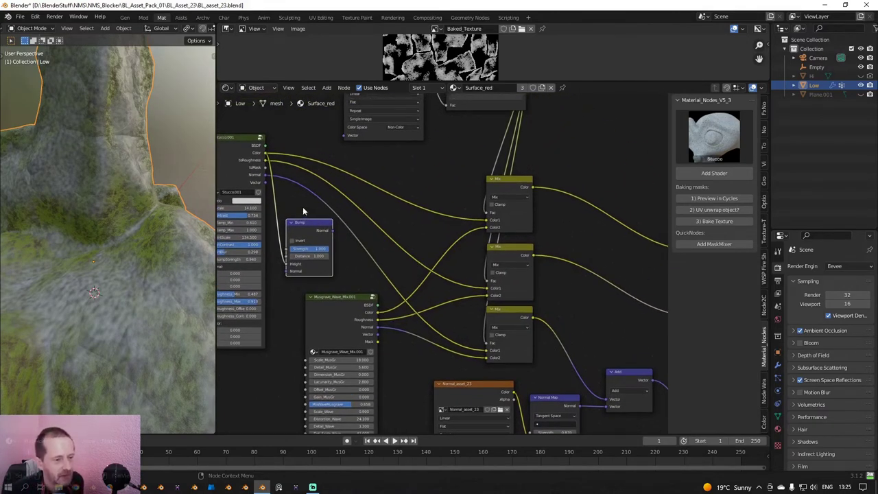
{"action": "left_click_drag", "start_coordinate": [484, 352], "coordinate": [289, 274]}
{"action": "left_click_drag", "start_coordinate": [301, 225], "coordinate": [485, 351]}
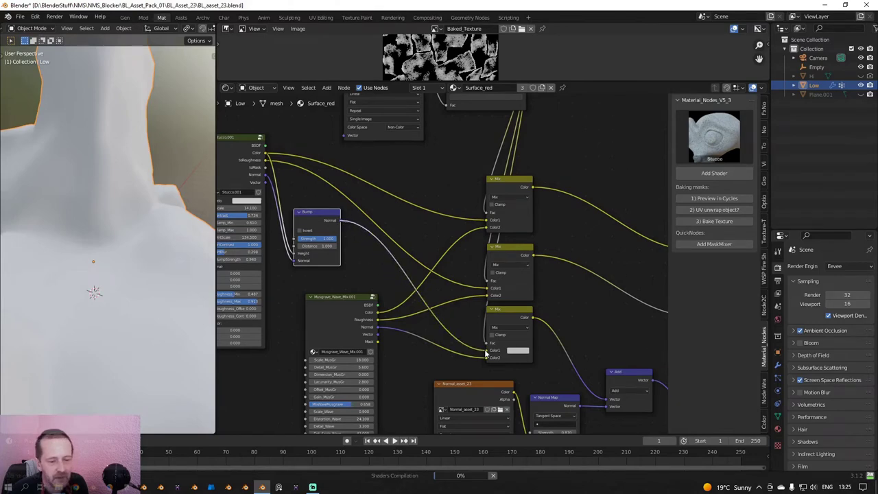
Set the Bump node's Strength to 0.150 and the Stucco.001 node's BumpStrength to 1.640, with DirtContrast at 1.000.
{"action": "scroll", "coordinate": [144, 218], "scroll_direction": "down", "scroll_amount": 2}
{"action": "scroll", "coordinate": [106, 214], "scroll_direction": "up", "scroll_amount": 3}
{"action": "mouse_move", "coordinate": [144, 218]}
{"action": "middle_mouse_down"}
{"action": "mouse_move", "coordinate": [106, 214]}
{"action": "mouse_move", "coordinate": [131, 208]}
{"action": "middle_mouse_up"}
{"action": "middle_click_drag", "start_coordinate": [263, 266], "coordinate": [364, 278]}
{"action": "scroll", "coordinate": [364, 277], "scroll_direction": "up", "scroll_amount": 1}
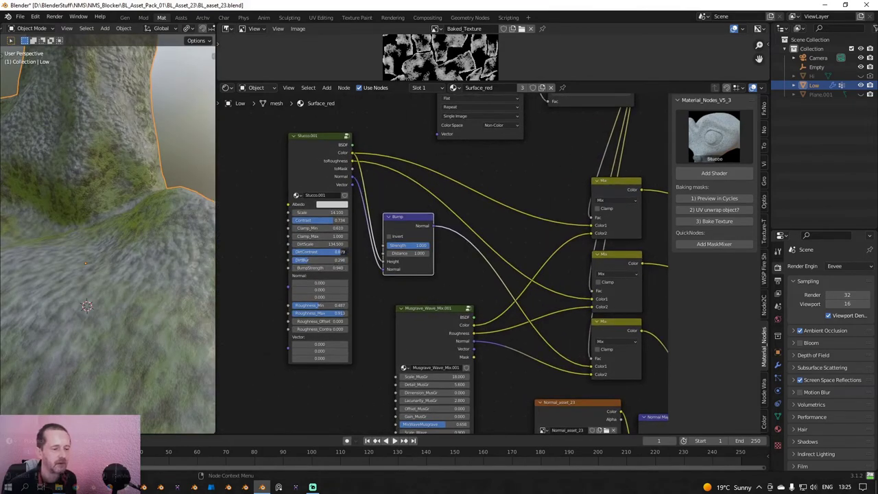
{"action": "mouse_move", "coordinate": [340, 251]}
{"action": "left_mouse_down"}
{"action": "mouse_move", "coordinate": [377, 256]}
{"action": "mouse_move", "coordinate": [398, 251]}
{"action": "mouse_move", "coordinate": [385, 251]}
{"action": "mouse_move", "coordinate": [390, 246]}
{"action": "left_mouse_up"}
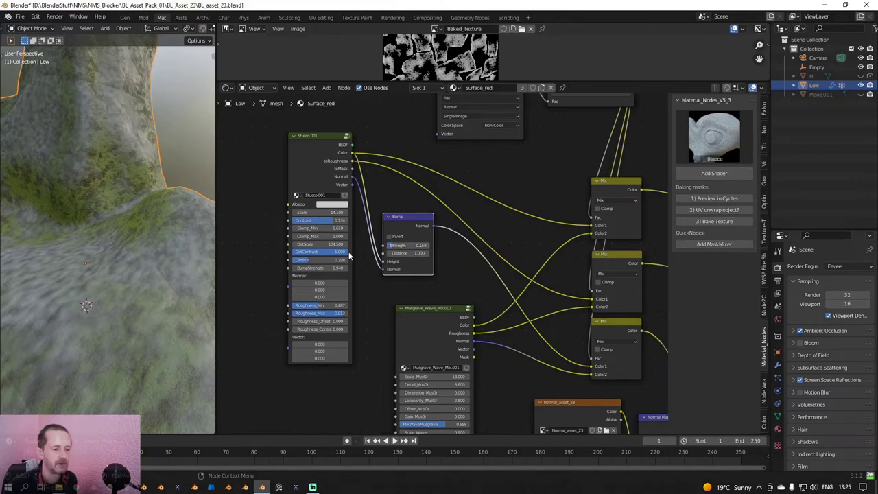
{"action": "mouse_move", "coordinate": [320, 267]}
{"action": "left_mouse_down"}
{"action": "mouse_move", "coordinate": [363, 268]}
{"action": "mouse_move", "coordinate": [326, 267]}
{"action": "left_mouse_up"}
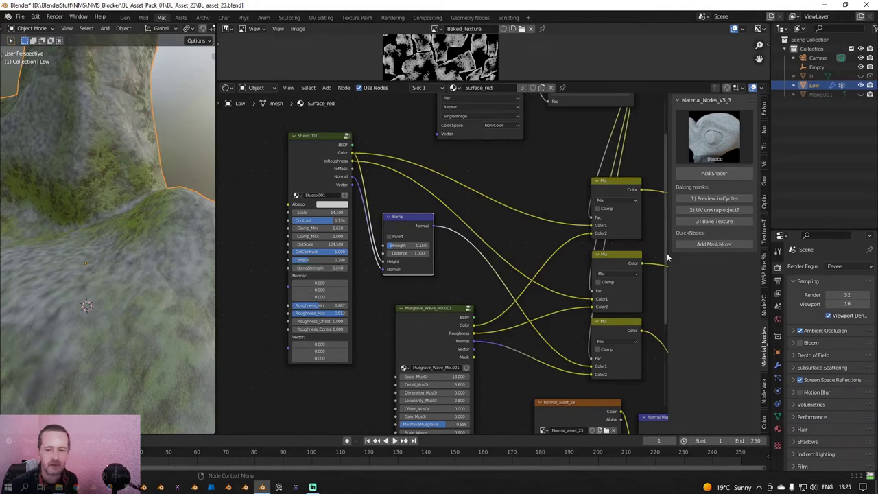
Switch the render engine to Cycles with a rendered viewport and raise the World background Strength to 7.800.
{"action": "left_click", "coordinate": [834, 270]}
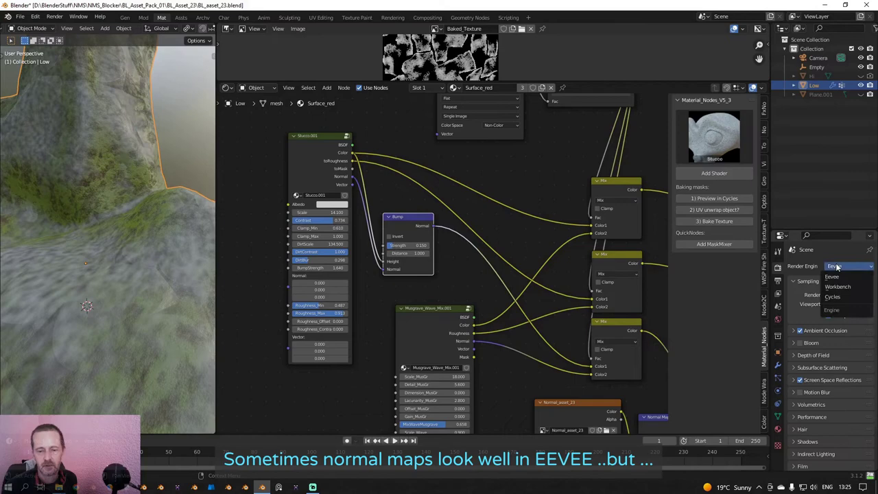
{"action": "left_click", "coordinate": [837, 299]}
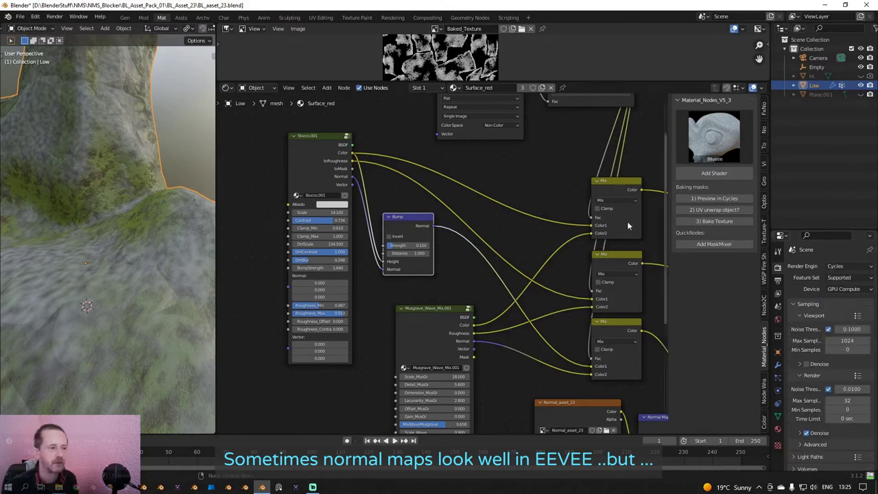
{"action": "scroll", "coordinate": [203, 29], "scroll_direction": "down", "scroll_amount": 3}
{"action": "left_click", "coordinate": [198, 28]}
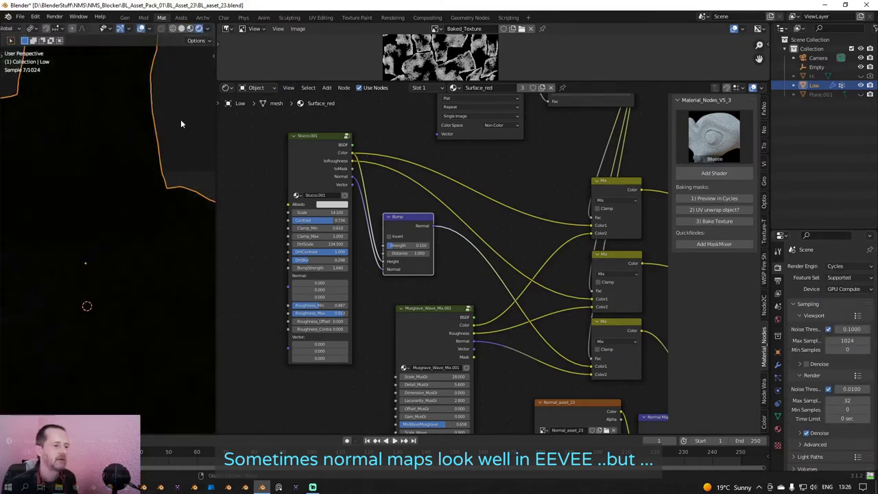
{"action": "left_click", "coordinate": [777, 320]}
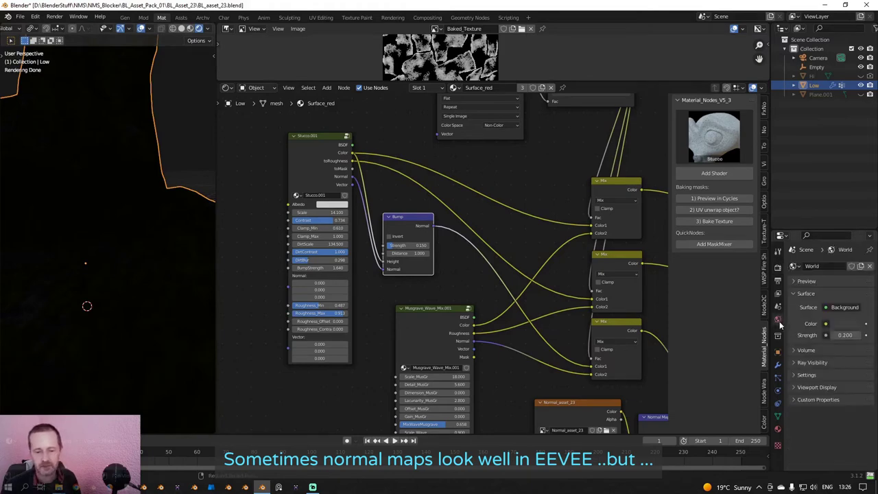
{"action": "left_click_drag", "start_coordinate": [835, 335], "coordinate": [869, 336]}
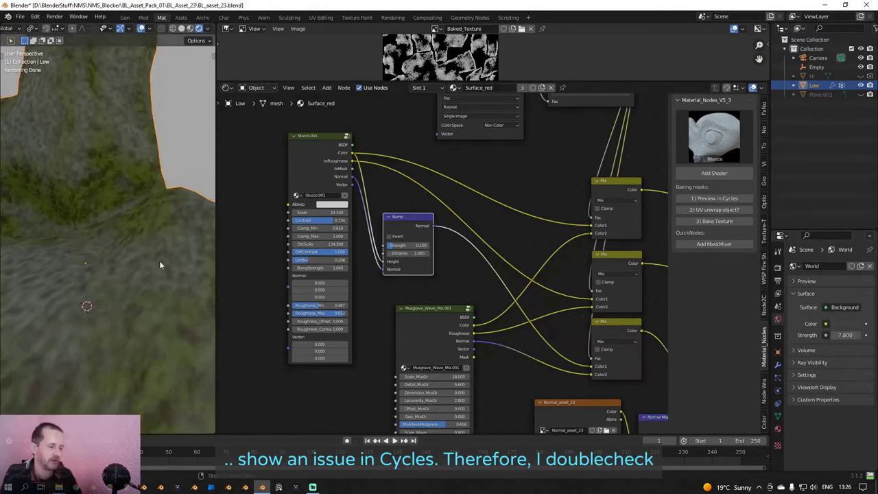
Check the rock's normals in the Cycles render, and return to Eevee with material preview shading.
{"action": "scroll", "coordinate": [146, 248], "scroll_direction": "down", "scroll_amount": 5}
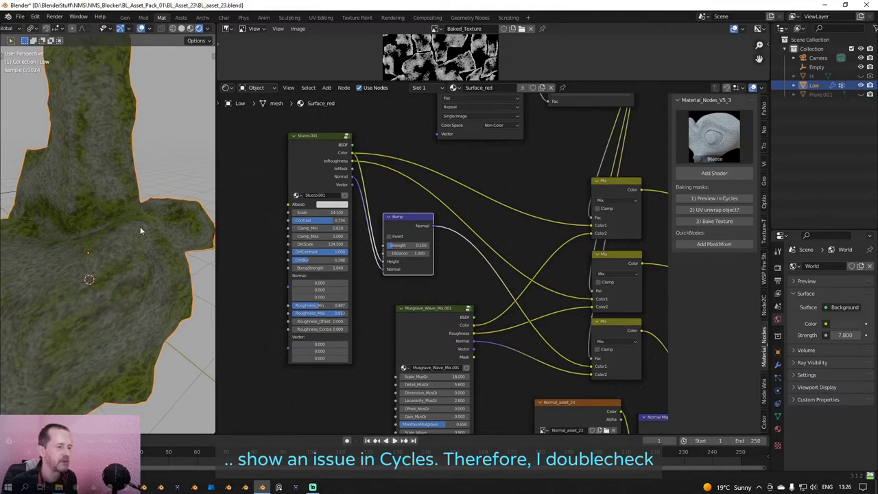
{"action": "scroll", "coordinate": [140, 226], "scroll_direction": "up", "scroll_amount": 2}
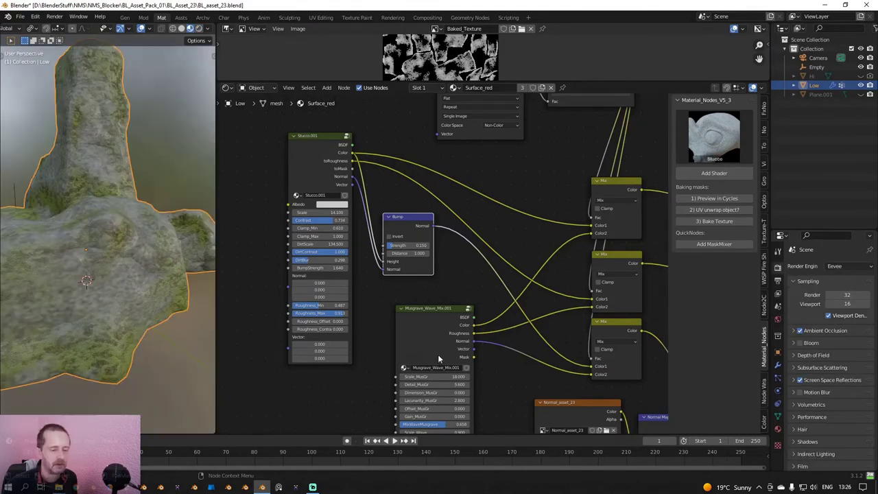
Set the Stucco.001 node's Roughness_Min to 0.882 and Roughness_Max to 1.000.
{"action": "scroll", "coordinate": [437, 354], "scroll_direction": "up", "scroll_amount": 3}
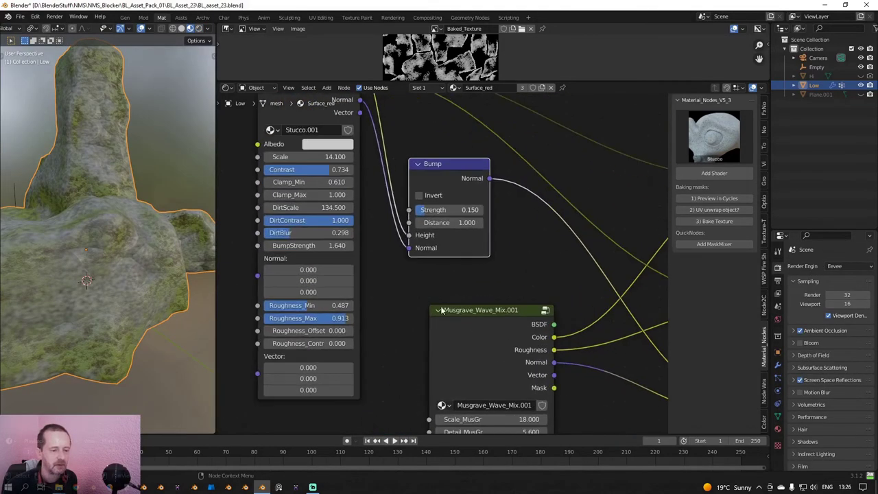
{"action": "scroll", "coordinate": [146, 279], "scroll_direction": "up", "scroll_amount": 5}
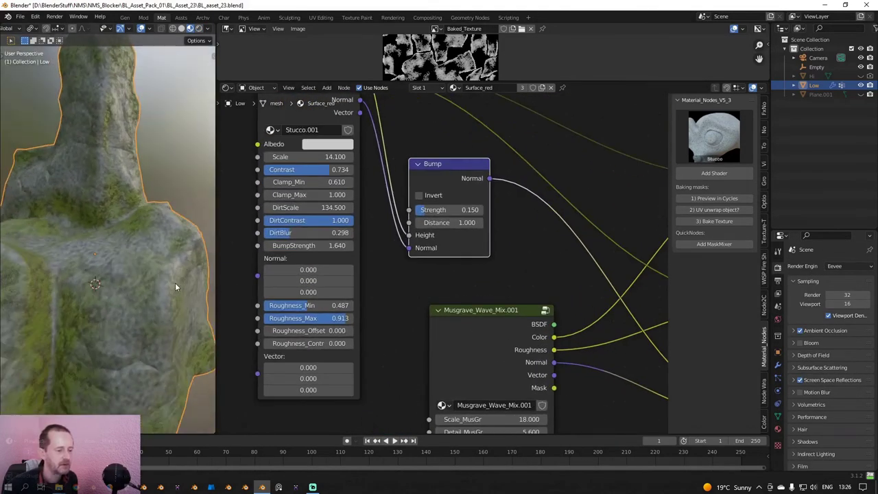
{"action": "left_click_drag", "start_coordinate": [291, 305], "coordinate": [350, 305]}
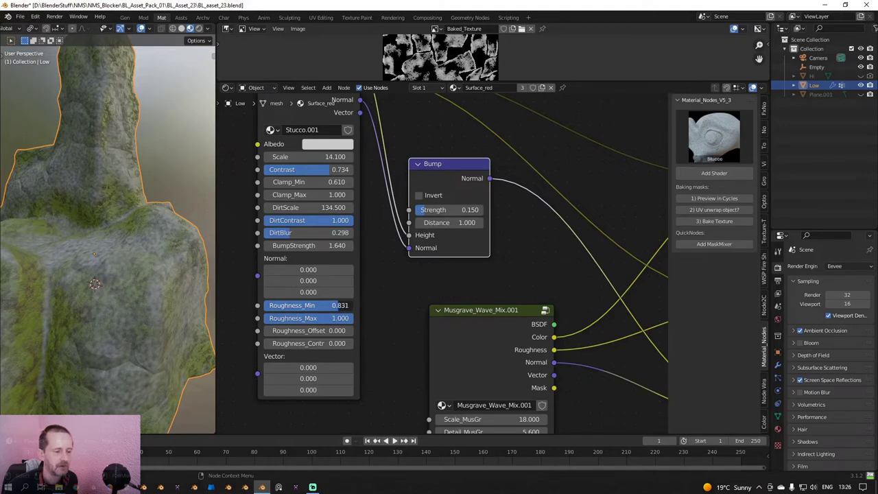
{"action": "middle_click_drag", "start_coordinate": [355, 245], "coordinate": [375, 266]}
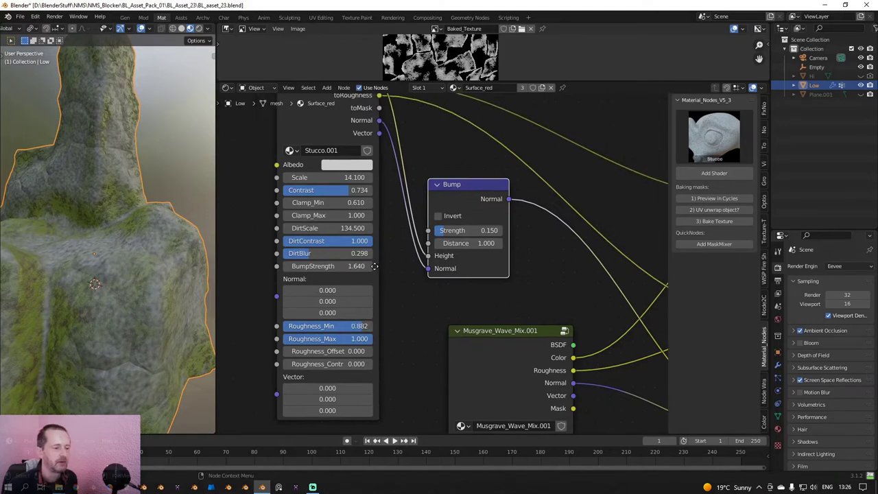
{"action": "middle_click_drag", "start_coordinate": [155, 287], "coordinate": [164, 289]}
{"action": "scroll", "coordinate": [511, 370], "scroll_direction": "down", "scroll_amount": 2}
{"action": "mouse_move", "coordinate": [512, 352]}
{"action": "middle_mouse_down"}
{"action": "mouse_move", "coordinate": [468, 233]}
{"action": "mouse_move", "coordinate": [372, 228]}
{"action": "mouse_move", "coordinate": [450, 324]}
{"action": "mouse_move", "coordinate": [504, 344]}
{"action": "middle_mouse_up"}
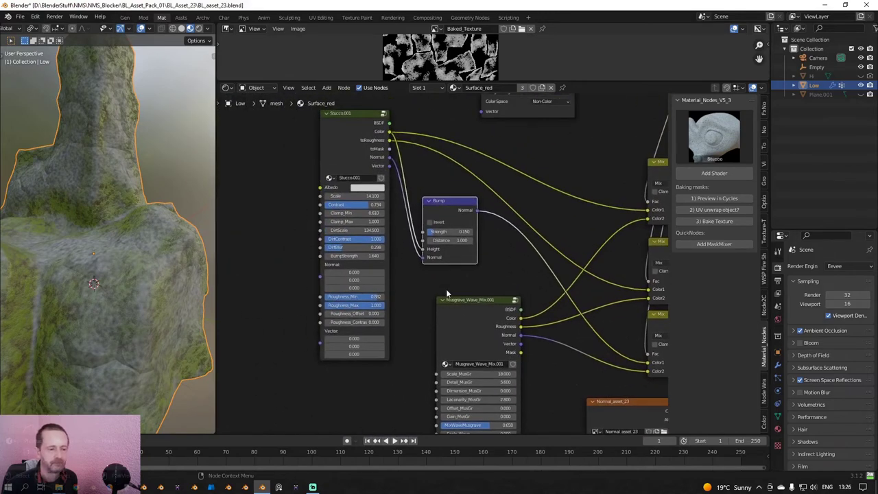
{"action": "scroll", "coordinate": [443, 267], "scroll_direction": "up", "scroll_amount": 2}
{"action": "middle_click_drag", "start_coordinate": [435, 270], "coordinate": [453, 306]}
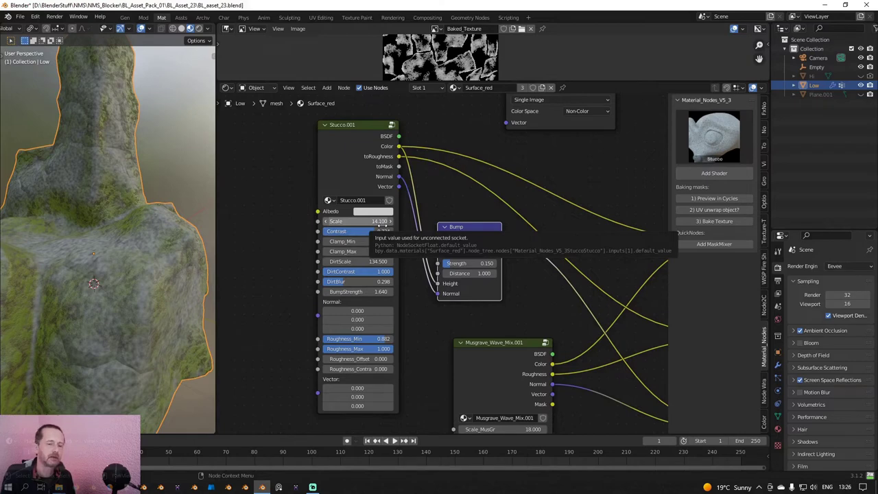
{"action": "scroll", "coordinate": [370, 218], "scroll_direction": "down", "scroll_amount": 7}
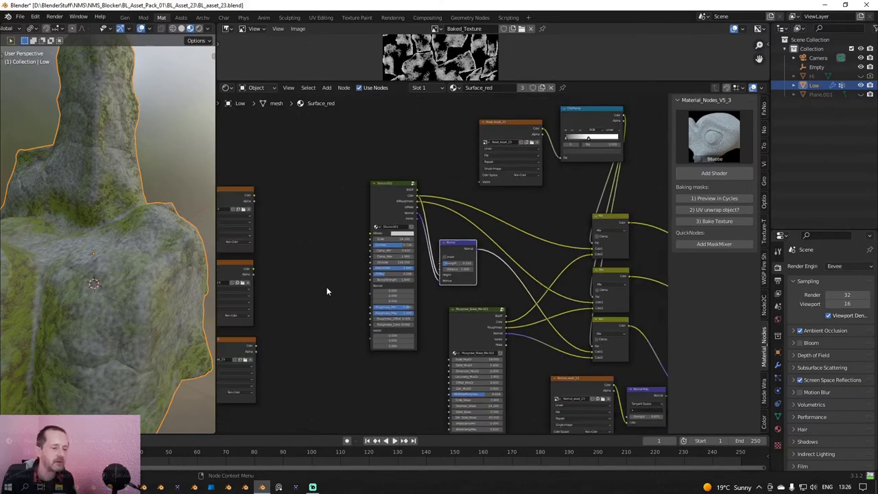
{"action": "middle_click_drag", "start_coordinate": [327, 290], "coordinate": [483, 284]}
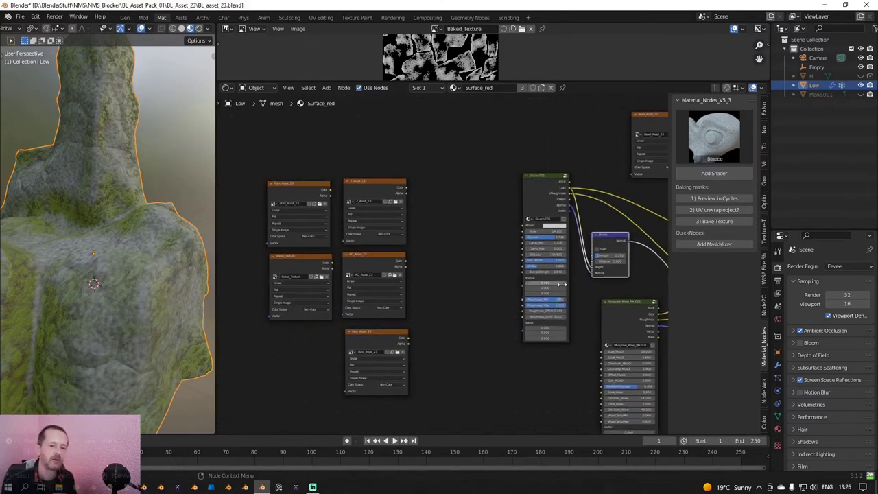
Set the Stucco.001 node's Contrast to 0.811, Clamp_Min to 0.620 and Clamp_Max to 0.800.
{"action": "scroll", "coordinate": [521, 269], "scroll_direction": "up", "scroll_amount": 3}
{"action": "scroll", "coordinate": [618, 271], "scroll_direction": "up", "scroll_amount": 3}
{"action": "middle_click_drag", "start_coordinate": [618, 271], "coordinate": [459, 295]}
{"action": "left_click_drag", "start_coordinate": [431, 223], "coordinate": [439, 224]}
{"action": "middle_click_drag", "start_coordinate": [77, 294], "coordinate": [125, 284]}
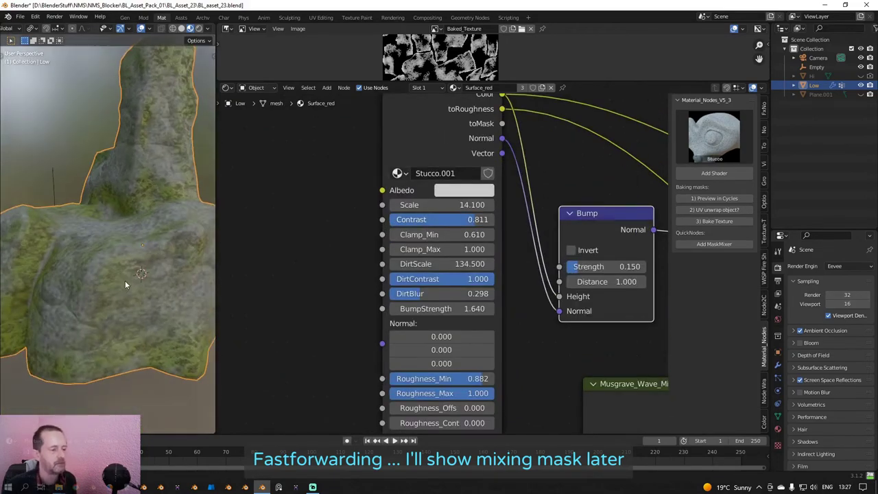
{"action": "middle_click_drag", "start_coordinate": [446, 234], "coordinate": [401, 243]}
{"action": "left_click_drag", "start_coordinate": [405, 244], "coordinate": [377, 259]}
{"action": "middle_click_drag", "start_coordinate": [152, 321], "coordinate": [184, 315]}
Set the Bump node's Strength to 0.482, raise the Stucco.001 node's DirtBlur and set its BumpStrength to 0.620.
{"action": "scroll", "coordinate": [537, 313], "scroll_direction": "up", "scroll_amount": 1}
{"action": "middle_click_drag", "start_coordinate": [537, 313], "coordinate": [455, 311]}
{"action": "left_click_drag", "start_coordinate": [466, 272], "coordinate": [495, 272]}
{"action": "mouse_move", "coordinate": [309, 268]}
{"action": "left_mouse_down"}
{"action": "mouse_move", "coordinate": [336, 268]}
{"action": "mouse_move", "coordinate": [315, 268]}
{"action": "left_mouse_up"}
{"action": "left_click_drag", "start_coordinate": [295, 299], "coordinate": [333, 299]}
{"action": "middle_click_drag", "start_coordinate": [151, 282], "coordinate": [103, 281]}
{"action": "left_click_drag", "start_coordinate": [325, 316], "coordinate": [255, 316]}
Set the Strength of the Normal Map node fed by Normal_asset_23 to 1.420 and save the file.
{"action": "scroll", "coordinate": [521, 288], "scroll_direction": "down", "scroll_amount": 2}
{"action": "middle_click_drag", "start_coordinate": [548, 308], "coordinate": [260, 171]}
{"action": "left_click_drag", "start_coordinate": [480, 289], "coordinate": [514, 289]}
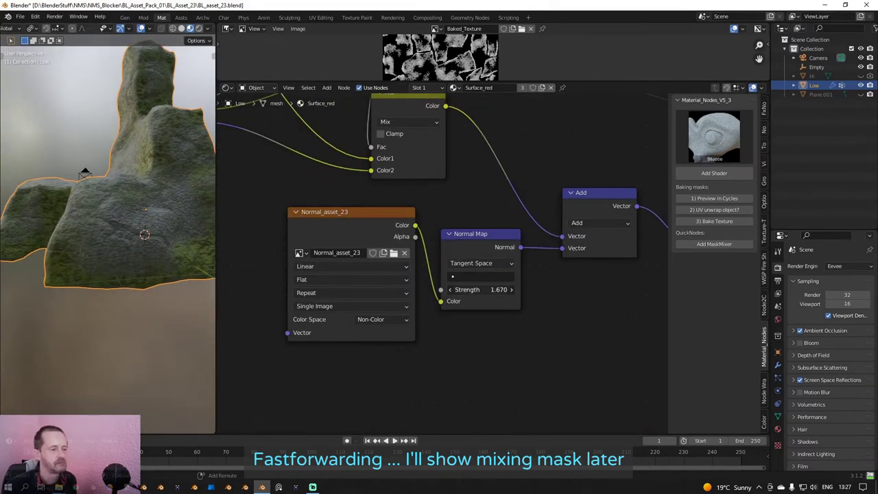
{"action": "middle_click_drag", "start_coordinate": [171, 227], "coordinate": [152, 226]}
{"action": "left_click_drag", "start_coordinate": [480, 290], "coordinate": [459, 290]}
{"action": "middle_click_drag", "start_coordinate": [205, 233], "coordinate": [110, 226]}
{"action": "scroll", "coordinate": [170, 220], "scroll_direction": "up", "scroll_amount": 2}
{"action": "key", "text": "ctrl+s"}
Set the Musgrave_Wave_Mix.001 node's Scale_Wave to 3.600.
{"action": "scroll", "coordinate": [288, 243], "scroll_direction": "down", "scroll_amount": 2}
{"action": "middle_click_drag", "start_coordinate": [287, 243], "coordinate": [431, 243]}
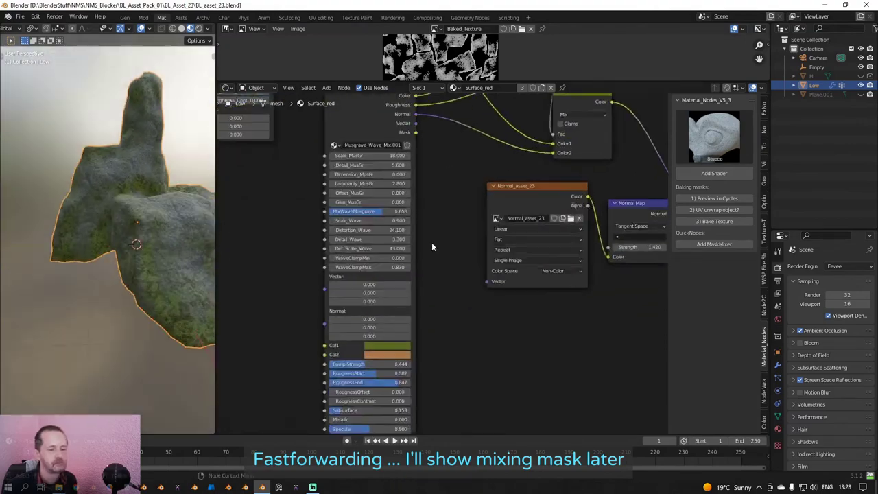
{"action": "scroll", "coordinate": [431, 243], "scroll_direction": "up", "scroll_amount": 3}
{"action": "middle_click_drag", "start_coordinate": [177, 270], "coordinate": [171, 233]}
{"action": "left_click_drag", "start_coordinate": [336, 236], "coordinate": [322, 237]}
Raise the Musgrave_Wave_Mix.001 node's bump strength and its start and end roughness, and save the file.
{"action": "middle_click_drag", "start_coordinate": [330, 405], "coordinate": [330, 271]}
{"action": "left_click_drag", "start_coordinate": [331, 297], "coordinate": [348, 297]}
{"action": "left_click_drag", "start_coordinate": [346, 310], "coordinate": [364, 310]}
{"action": "left_click_drag", "start_coordinate": [376, 322], "coordinate": [389, 323]}
{"action": "middle_click_drag", "start_coordinate": [171, 226], "coordinate": [110, 223]}
{"action": "left_click", "coordinate": [368, 273]}
{"action": "scroll", "coordinate": [172, 240], "scroll_direction": "down", "scroll_amount": 4}
{"action": "middle_click_drag", "start_coordinate": [171, 233], "coordinate": [30, 267]}
{"action": "left_click", "coordinate": [19, 17]}
{"action": "left_click", "coordinate": [39, 77]}
Set the Stucco.001 node's Contrast to 0.760, DirtScale to 85.700 and DirtBlur to 0.731, and save the file.
{"action": "scroll", "coordinate": [442, 263], "scroll_direction": "down", "scroll_amount": 2}
{"action": "middle_click_drag", "start_coordinate": [288, 109], "coordinate": [415, 404]}
{"action": "scroll", "coordinate": [401, 318], "scroll_direction": "up", "scroll_amount": 1}
{"action": "left_click_drag", "start_coordinate": [352, 198], "coordinate": [345, 198]}
{"action": "left_click_drag", "start_coordinate": [368, 241], "coordinate": [349, 241]}
{"action": "middle_click_drag", "start_coordinate": [171, 260], "coordinate": [124, 265]}
{"action": "scroll", "coordinate": [137, 264], "scroll_direction": "up", "scroll_amount": 5}
{"action": "scroll", "coordinate": [25, 290], "scroll_direction": "down", "scroll_amount": 5}
{"action": "left_click_drag", "start_coordinate": [348, 241], "coordinate": [336, 223]}
{"action": "scroll", "coordinate": [103, 274], "scroll_direction": "up", "scroll_amount": 4}
{"action": "middle_click_drag", "start_coordinate": [151, 274], "coordinate": [117, 260]}
{"action": "scroll", "coordinate": [116, 261], "scroll_direction": "down", "scroll_amount": 4}
{"action": "left_click", "coordinate": [22, 16]}
{"action": "left_click", "coordinate": [39, 79]}
Enlarge the 3D viewport and examine the moss and stone surface over the whole rock.
{"action": "middle_click_drag", "start_coordinate": [102, 192], "coordinate": [117, 272]}
{"action": "scroll", "coordinate": [275, 273], "scroll_direction": "down", "scroll_amount": 4}
{"action": "left_click_drag", "start_coordinate": [216, 272], "coordinate": [313, 272]}
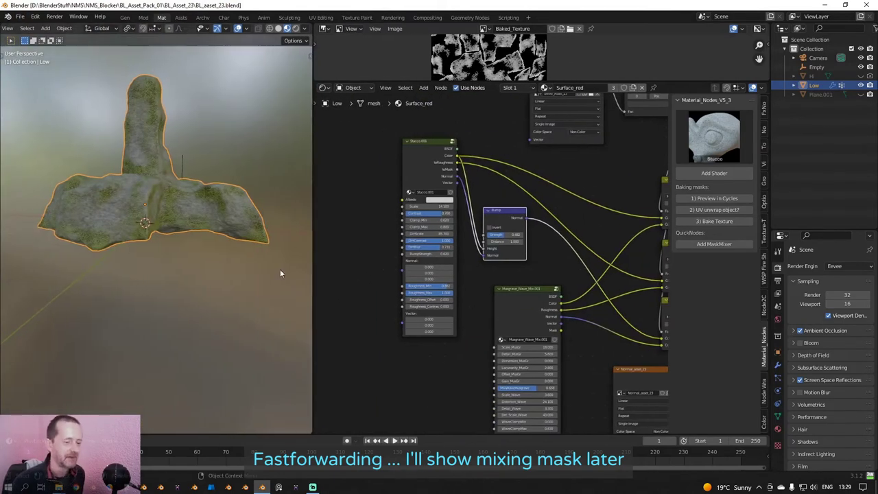
{"action": "middle_click_drag", "start_coordinate": [280, 272], "coordinate": [288, 227]}
{"action": "left_click_drag", "start_coordinate": [668, 263], "coordinate": [758, 266]}
{"action": "left_click_drag", "start_coordinate": [312, 191], "coordinate": [178, 205]}
{"action": "middle_click_drag", "start_coordinate": [98, 253], "coordinate": [124, 255]}
{"action": "scroll", "coordinate": [408, 180], "scroll_direction": "down", "scroll_amount": 4}
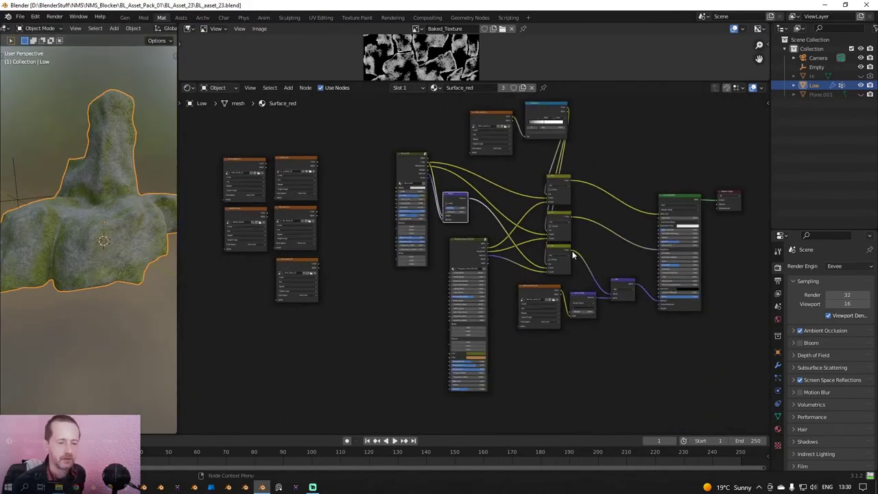
{"action": "scroll", "coordinate": [411, 220], "scroll_direction": "up", "scroll_amount": 4}
{"action": "middle_click_drag", "start_coordinate": [343, 150], "coordinate": [361, 161]}
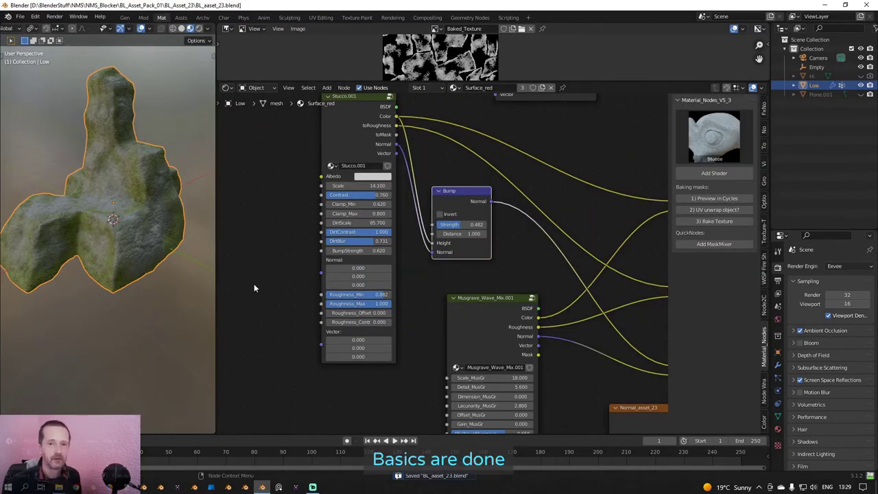
Widen the 3D viewport and inspect the rock from the side and from slightly above.
{"action": "middle_click_drag", "start_coordinate": [199, 285], "coordinate": [181, 241]}
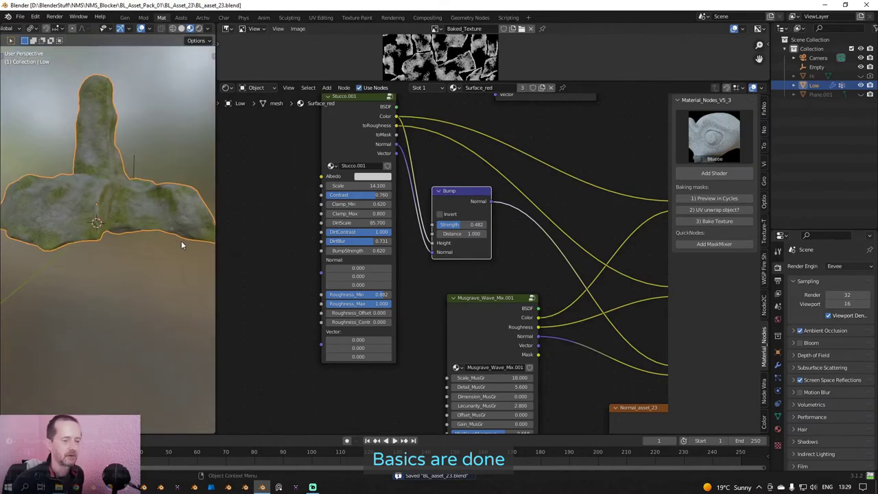
{"action": "scroll", "coordinate": [286, 282], "scroll_direction": "down", "scroll_amount": 2}
{"action": "left_click_drag", "start_coordinate": [215, 259], "coordinate": [312, 271]}
{"action": "middle_click_drag", "start_coordinate": [205, 277], "coordinate": [284, 305]}
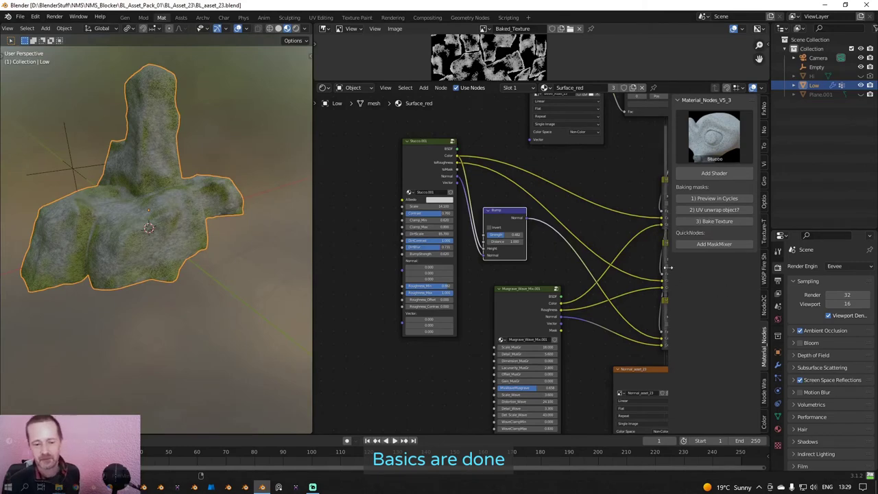
Hide the node editor's sidebar, narrow the 3D viewport and fit the whole node tree in view.
{"action": "left_click_drag", "start_coordinate": [671, 267], "coordinate": [669, 271]}
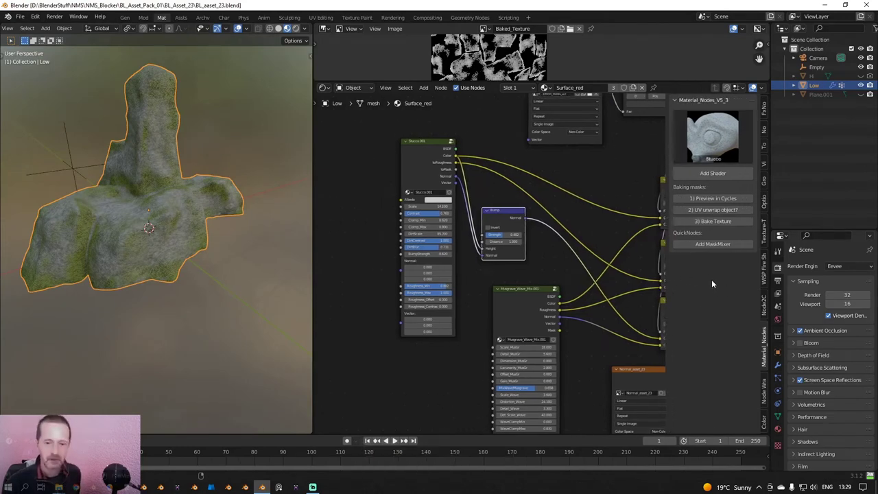
{"action": "key", "text": "n"}
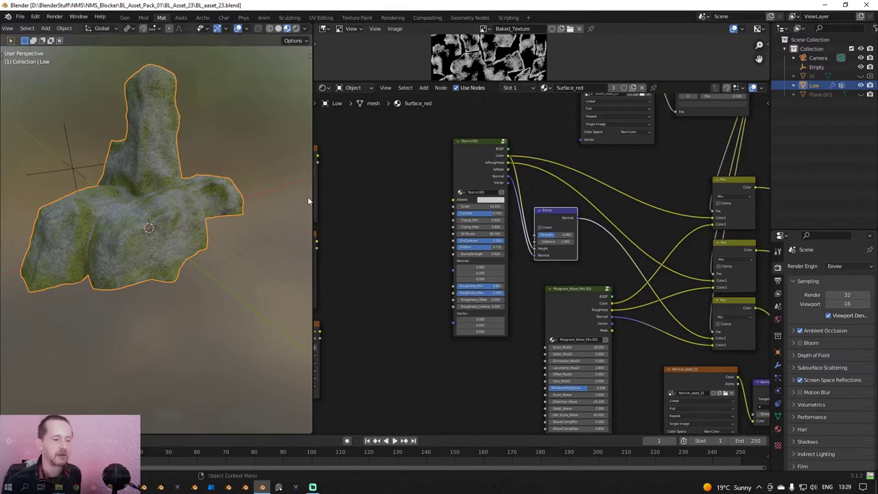
{"action": "left_click_drag", "start_coordinate": [313, 190], "coordinate": [177, 240]}
{"action": "middle_click_drag", "start_coordinate": [115, 262], "coordinate": [159, 272]}
{"action": "key", "text": "Home"}
{"action": "scroll", "coordinate": [600, 288], "scroll_direction": "down", "scroll_amount": 2}
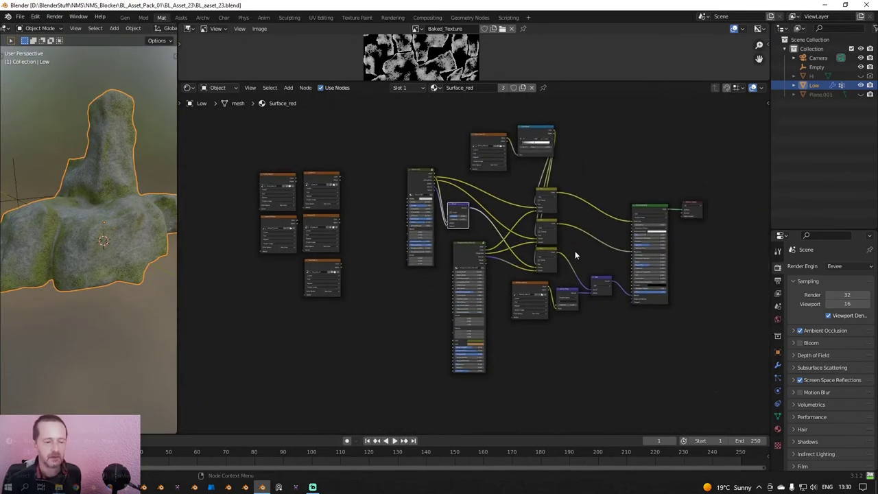
Extend the node editor upward so it takes over the image editor's area.
{"action": "scroll", "coordinate": [575, 252], "scroll_direction": "up", "scroll_amount": 1}
{"action": "scroll", "coordinate": [564, 253], "scroll_direction": "up", "scroll_amount": 7}
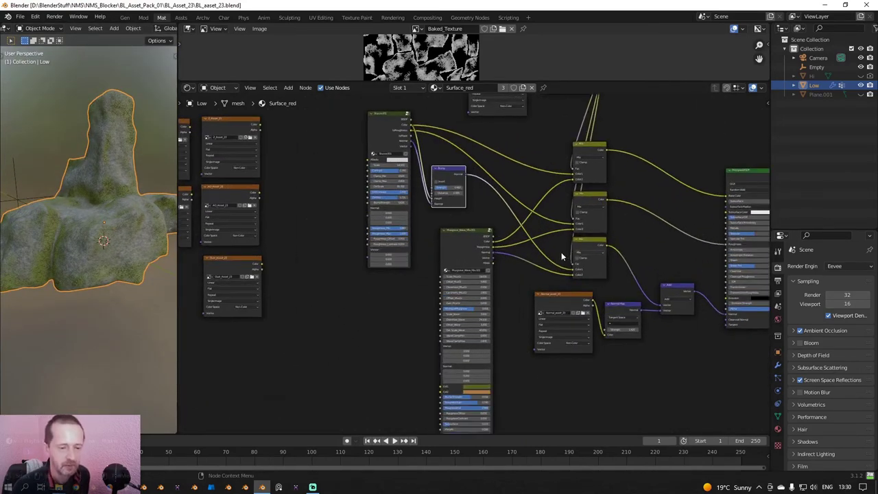
{"action": "middle_click_drag", "start_coordinate": [455, 213], "coordinate": [502, 249]}
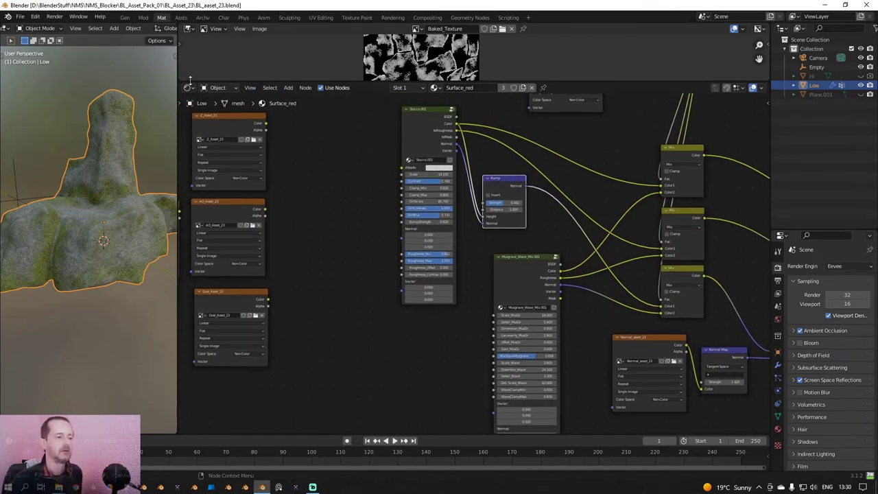
{"action": "left_click_drag", "start_coordinate": [178, 82], "coordinate": [200, 60]}
{"action": "middle_click_drag", "start_coordinate": [311, 126], "coordinate": [418, 158]}
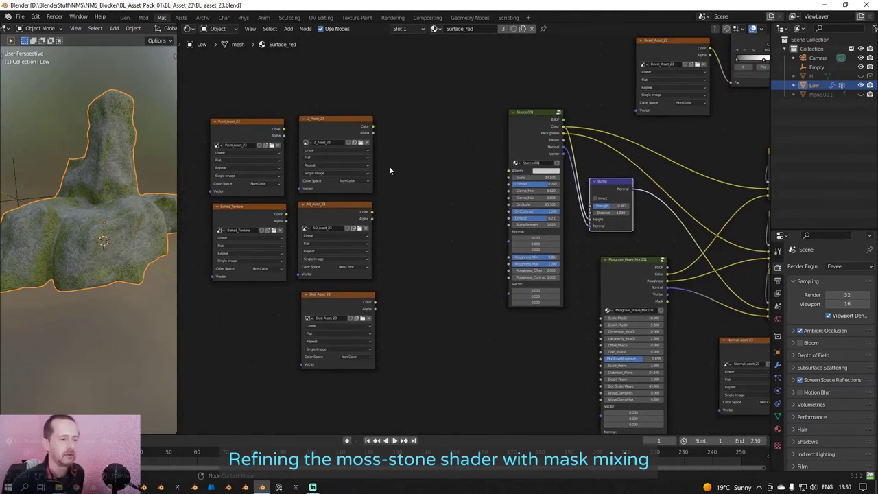
Move the Z_Asset_23 texture node away from the unused masks to the right of the ColorRamp node.
{"action": "scroll", "coordinate": [389, 165], "scroll_direction": "up", "scroll_amount": 1}
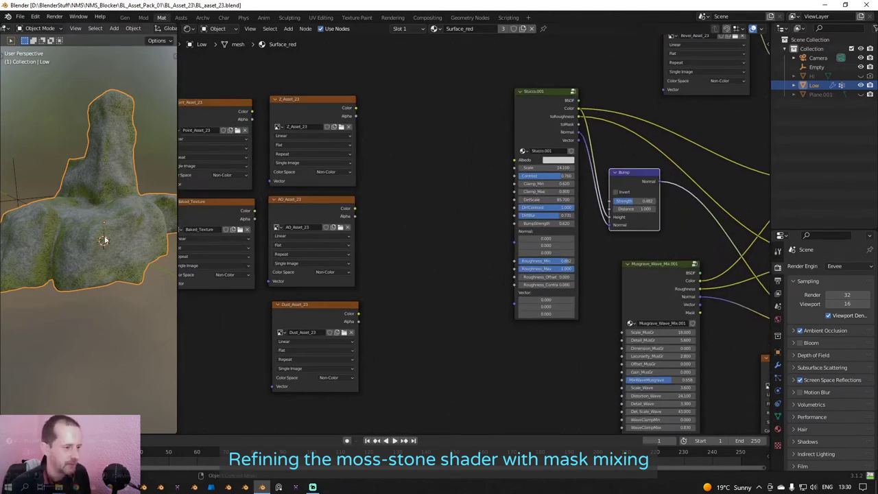
{"action": "middle_click_drag", "start_coordinate": [92, 283], "coordinate": [153, 216]}
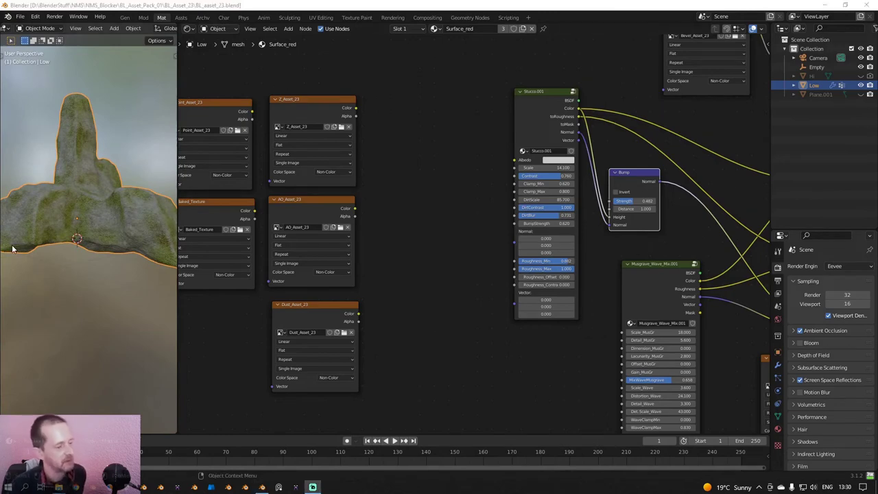
{"action": "middle_click_drag", "start_coordinate": [11, 248], "coordinate": [76, 266]}
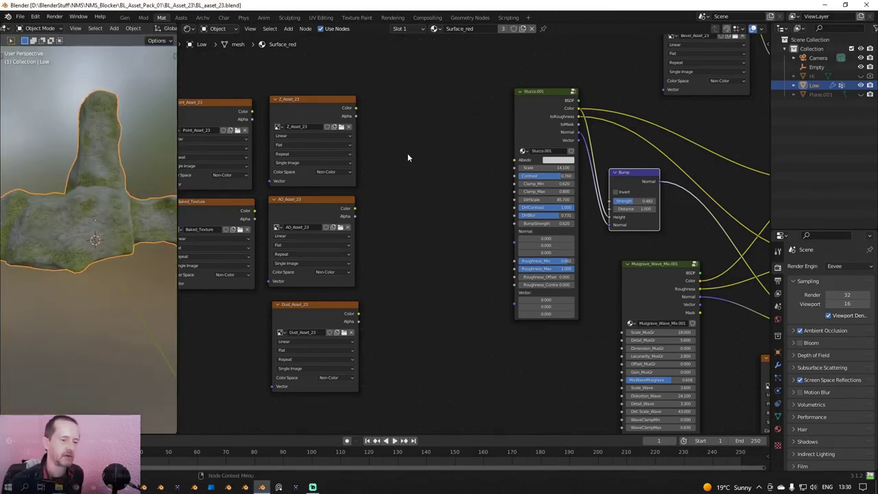
{"action": "middle_click_drag", "start_coordinate": [408, 157], "coordinate": [378, 161]}
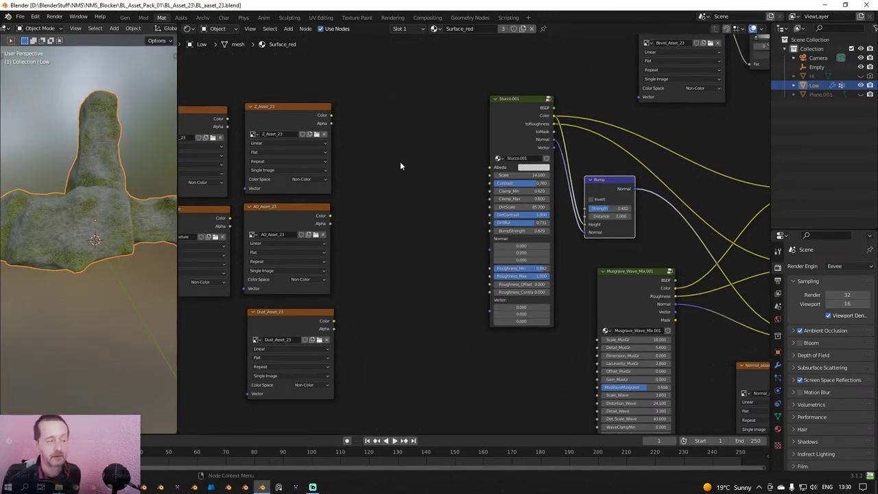
{"action": "scroll", "coordinate": [422, 192], "scroll_direction": "down", "scroll_amount": 3}
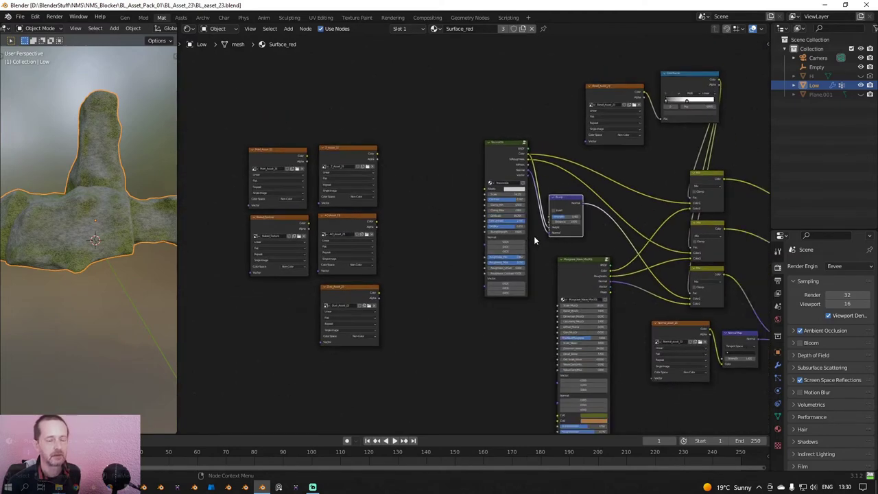
{"action": "scroll", "coordinate": [534, 237], "scroll_direction": "down", "scroll_amount": 1}
{"action": "middle_click_drag", "start_coordinate": [535, 236], "coordinate": [470, 262]}
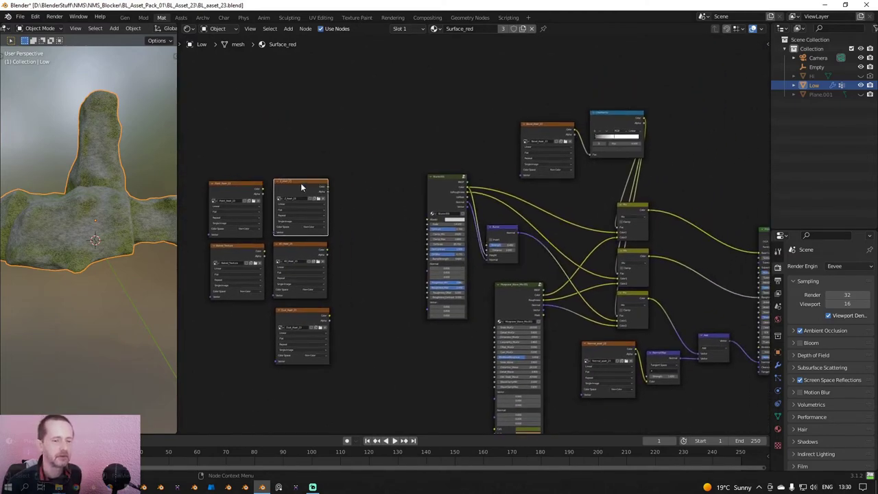
{"action": "left_click_drag", "start_coordinate": [300, 182], "coordinate": [426, 53]}
{"action": "middle_click_drag", "start_coordinate": [471, 155], "coordinate": [435, 177]}
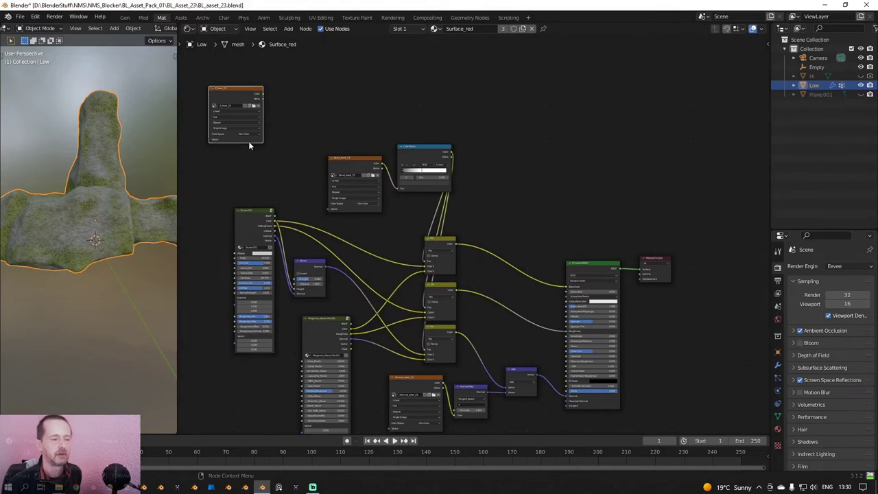
{"action": "left_click_drag", "start_coordinate": [233, 97], "coordinate": [502, 150]}
Move the Principled BSDF and Material Output nodes together farther right, making room for more nodes.
{"action": "scroll", "coordinate": [584, 261], "scroll_direction": "up", "scroll_amount": 1}
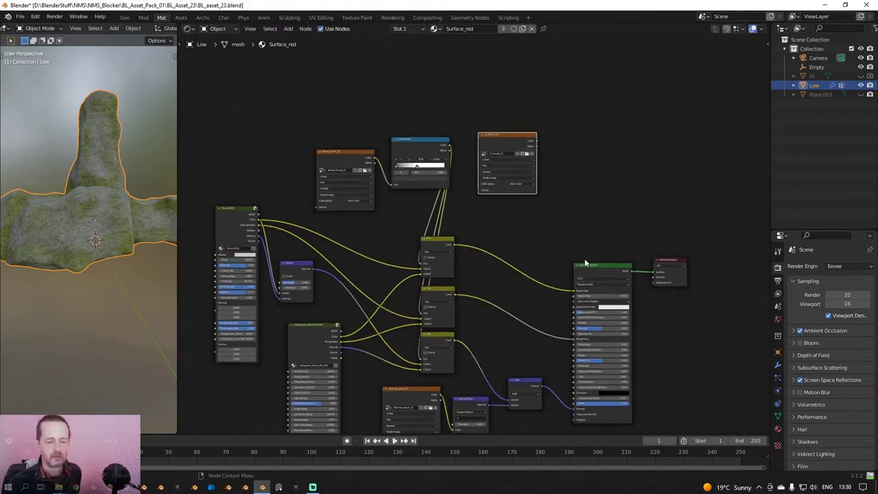
{"action": "middle_click_drag", "start_coordinate": [585, 261], "coordinate": [508, 165]}
{"action": "left_click_drag", "start_coordinate": [494, 146], "coordinate": [673, 316]}
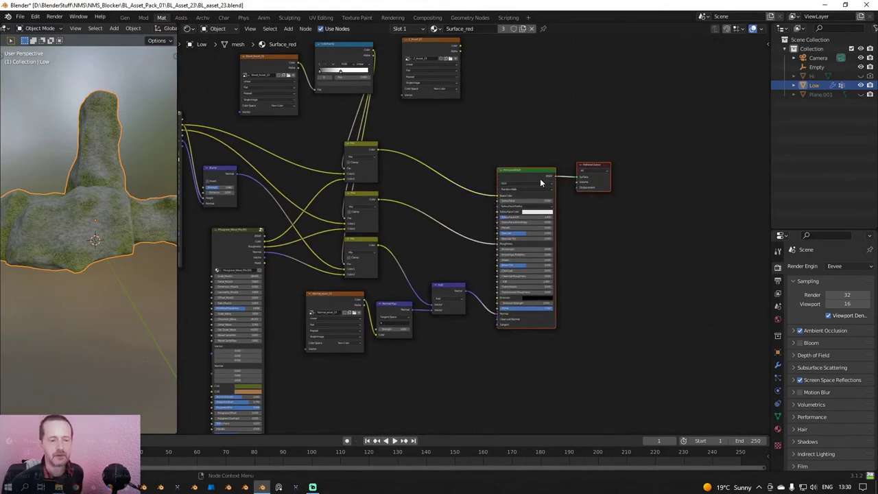
{"action": "left_click_drag", "start_coordinate": [540, 178], "coordinate": [648, 168]}
Add a MixRGB node above the base colour link near the Principled BSDF and set its blend mode to Multiply.
{"action": "middle_click_drag", "start_coordinate": [566, 128], "coordinate": [552, 176]}
{"action": "key", "text": "shift+a"}
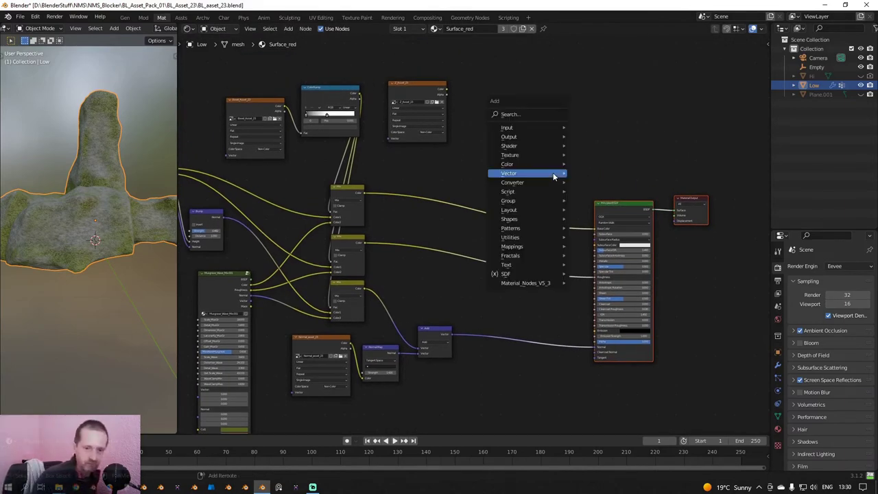
{"action": "mouse_move", "coordinate": [553, 173]}
{"action": "mouse_move", "coordinate": [511, 164]}
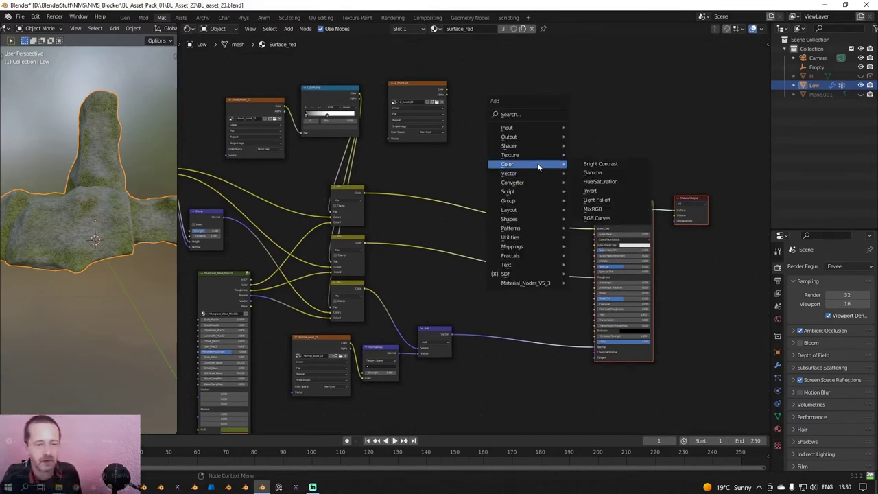
{"action": "left_click", "coordinate": [603, 209]}
{"action": "left_click", "coordinate": [528, 150]}
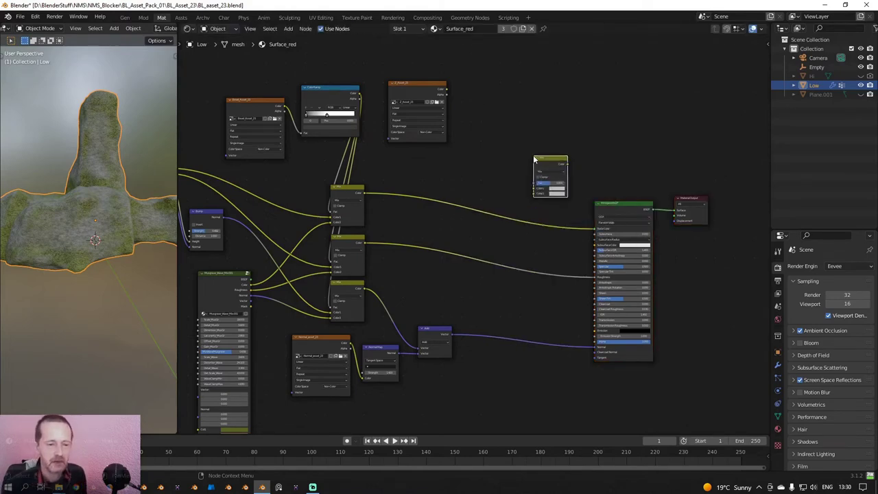
{"action": "scroll", "coordinate": [562, 159], "scroll_direction": "up", "scroll_amount": 4}
{"action": "middle_click_drag", "start_coordinate": [569, 161], "coordinate": [571, 218]}
{"action": "left_click", "coordinate": [578, 207]}
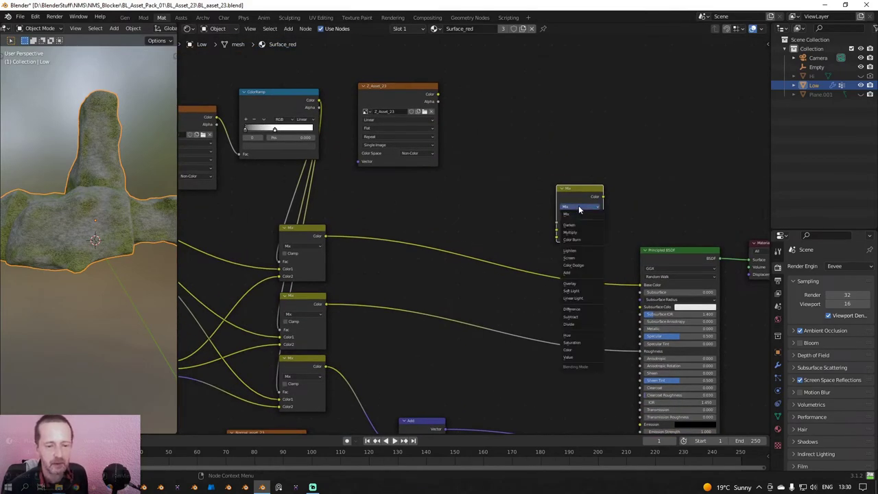
{"action": "left_click", "coordinate": [583, 236]}
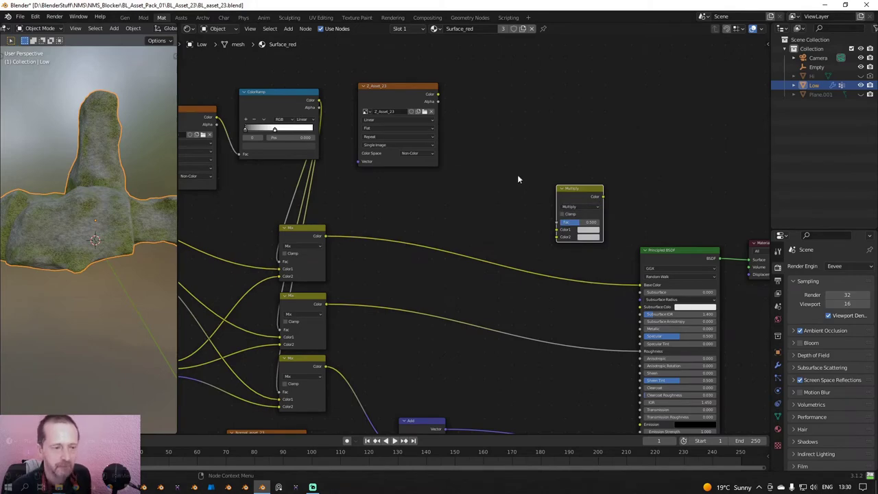
Link Z_Asset_23's Color to the Multiply node's Fac and insert a ColorRamp node on that link.
{"action": "middle_click_drag", "start_coordinate": [518, 179], "coordinate": [512, 209]}
{"action": "left_click_drag", "start_coordinate": [438, 138], "coordinate": [558, 266]}
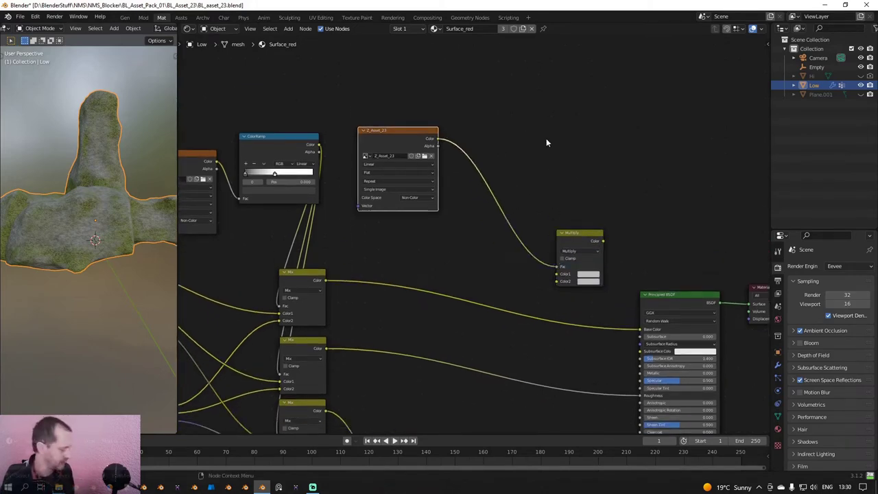
{"action": "key", "text": "shift+a"}
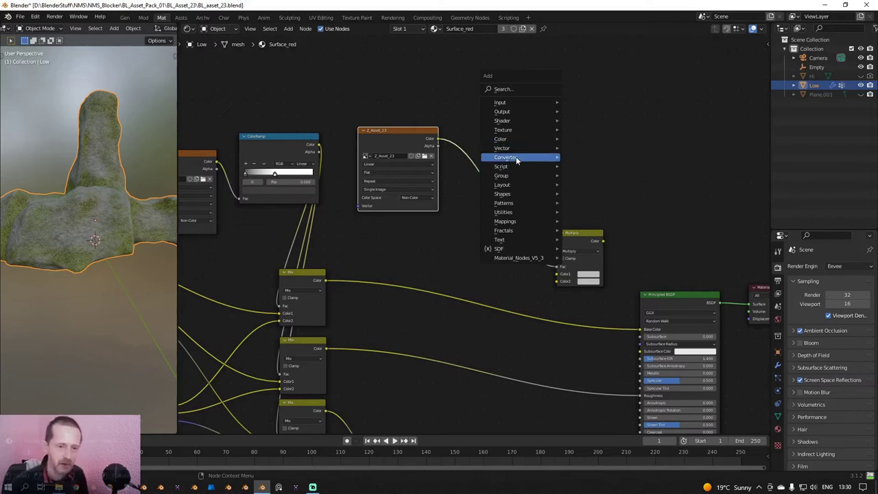
{"action": "mouse_move", "coordinate": [543, 159]}
{"action": "left_click", "coordinate": [585, 174]}
{"action": "left_click", "coordinate": [471, 142]}
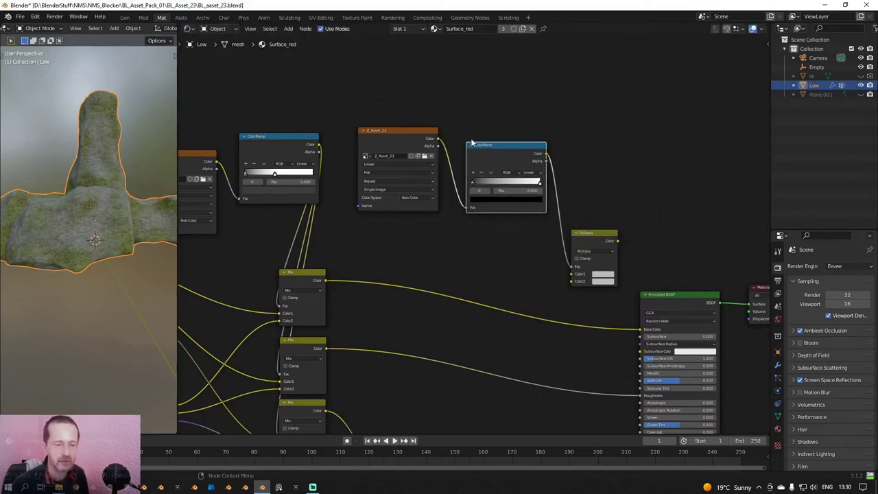
Try to link the Color output of the base colour Mix node to the Multiply node's Color1 input.
{"action": "middle_click_drag", "start_coordinate": [582, 245], "coordinate": [491, 185]}
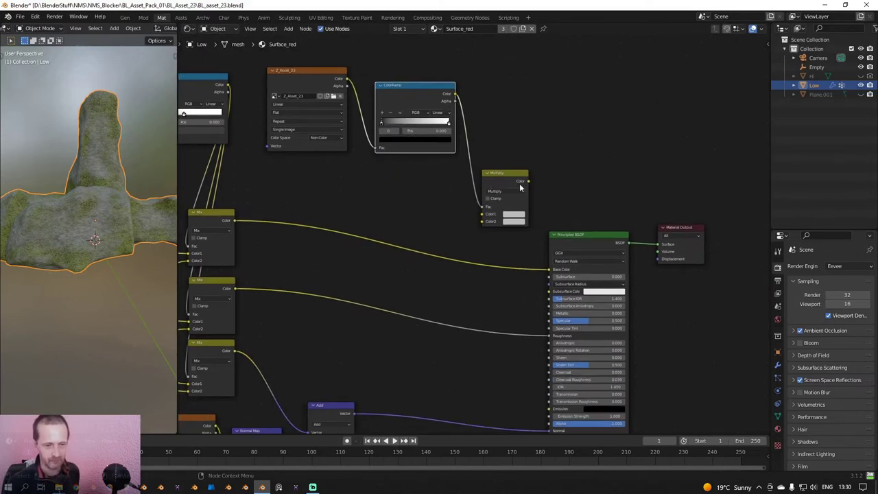
{"action": "left_click_drag", "start_coordinate": [529, 181], "coordinate": [543, 181]}
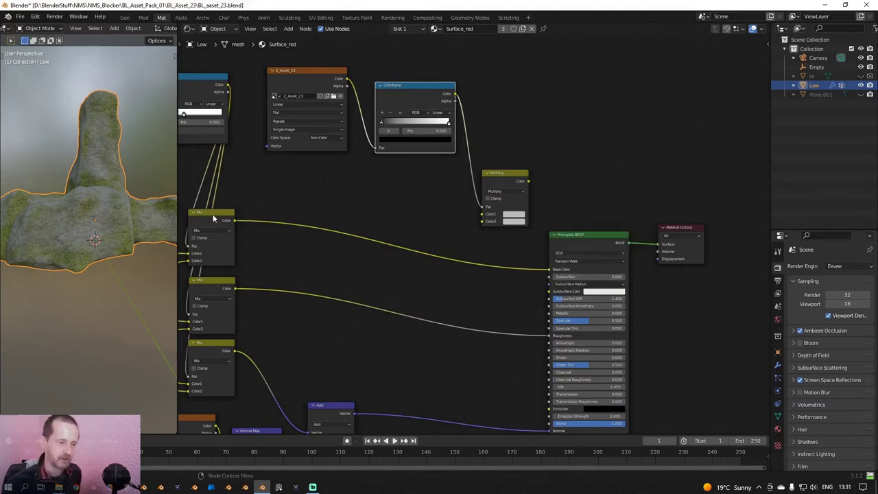
{"action": "left_click_drag", "start_coordinate": [234, 220], "coordinate": [488, 212]}
{"action": "key", "text": "Escape"}
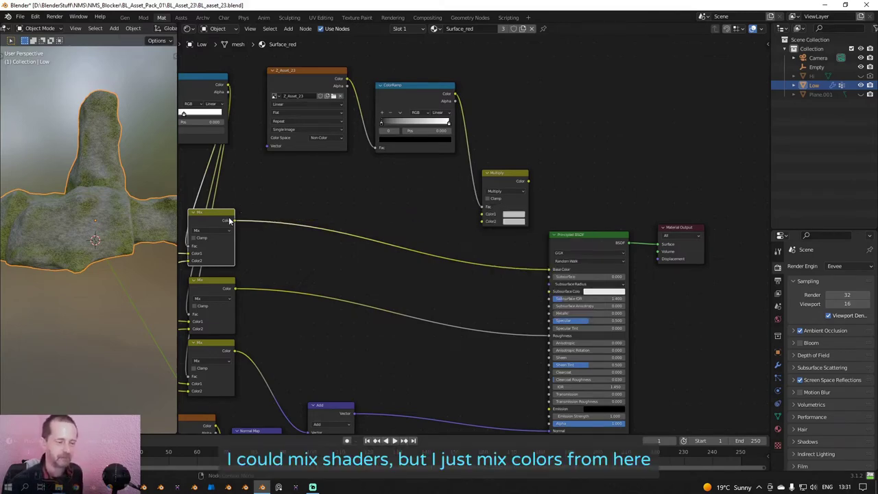
{"action": "left_click_drag", "start_coordinate": [233, 220], "coordinate": [489, 216]}
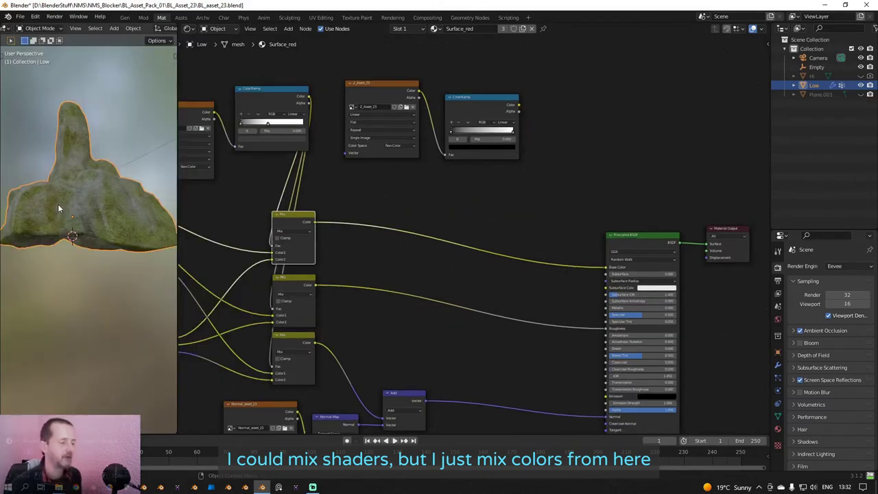
Move the Z_Asset_23 texture node and its ColorRamp together slightly to the right.
{"action": "middle_click_drag", "start_coordinate": [57, 204], "coordinate": [124, 276]}
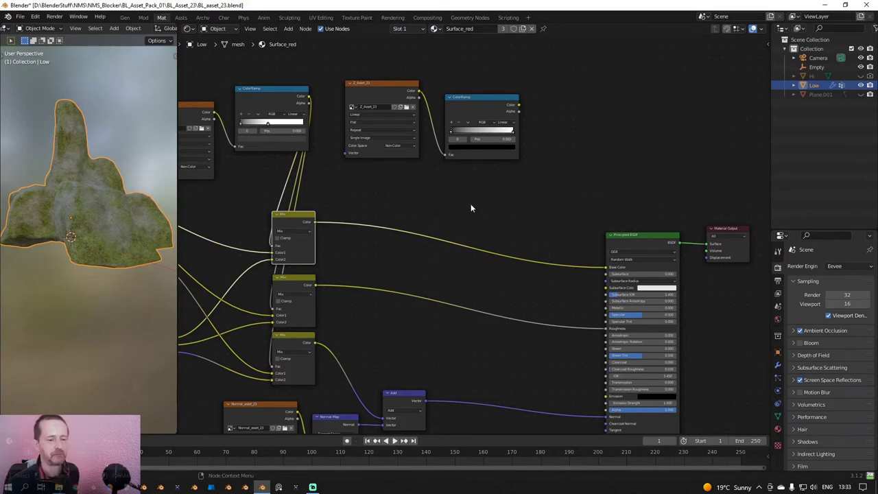
{"action": "middle_click_drag", "start_coordinate": [471, 208], "coordinate": [448, 205]}
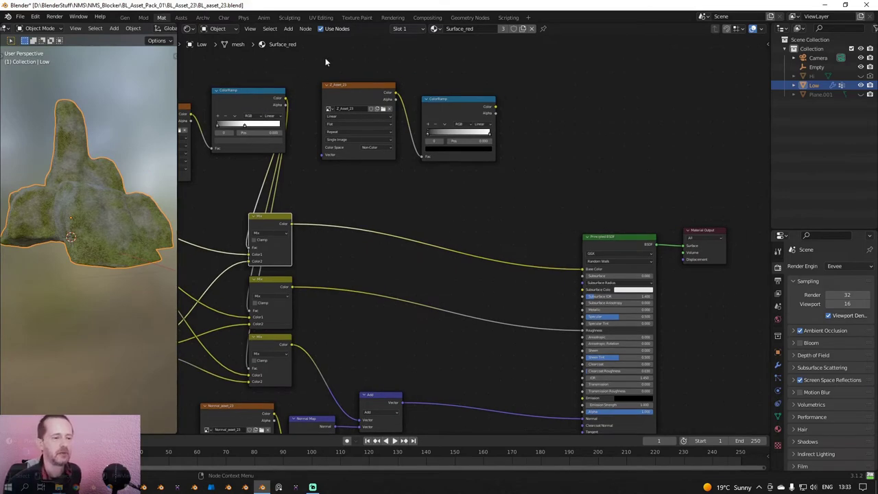
{"action": "left_click_drag", "start_coordinate": [308, 60], "coordinate": [516, 114]}
{"action": "mouse_move", "coordinate": [447, 102]}
{"action": "left_mouse_down"}
{"action": "mouse_move", "coordinate": [462, 119]}
{"action": "mouse_move", "coordinate": [462, 102]}
{"action": "left_mouse_up"}
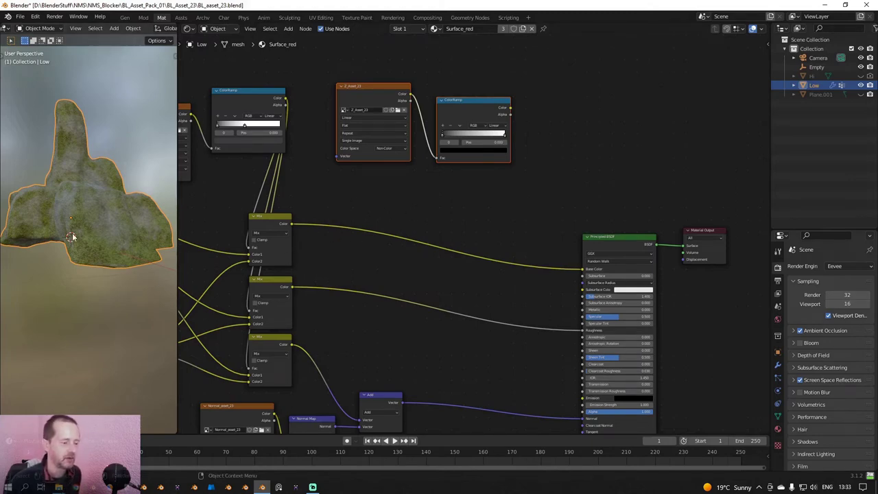
Add a MixRGB node below the Z_Asset_23 ColorRamp, between the base colour Mix node and the Principled BSDF.
{"action": "key", "text": "shift+a"}
{"action": "mouse_move", "coordinate": [427, 202]}
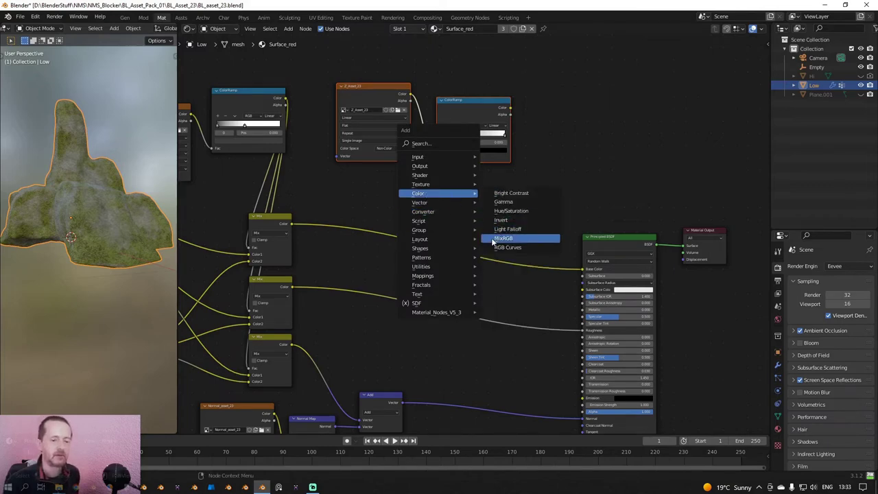
{"action": "left_click", "coordinate": [504, 238]}
{"action": "left_click", "coordinate": [465, 182]}
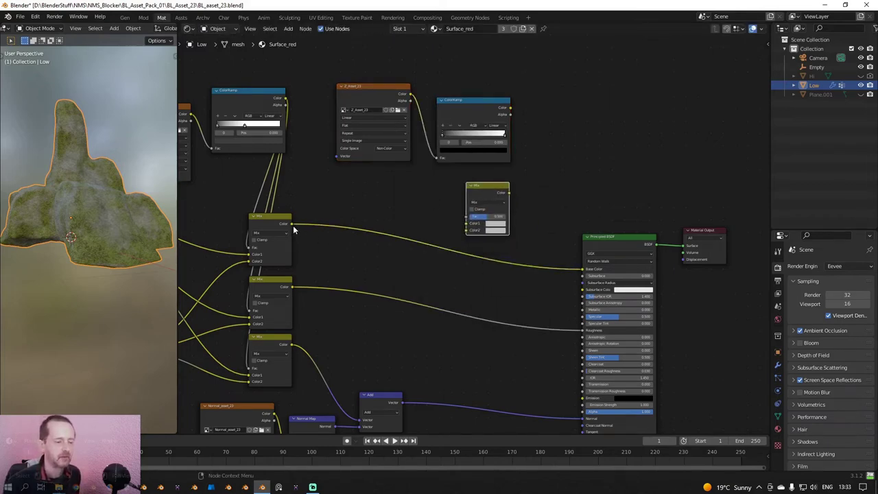
Link the base colour Mix output to both Color1 and Color2 of the new Mix node, and its Color to the Principled BSDF's Base Color.
{"action": "left_click", "coordinate": [291, 224]}
{"action": "left_click_drag", "start_coordinate": [290, 224], "coordinate": [466, 223]}
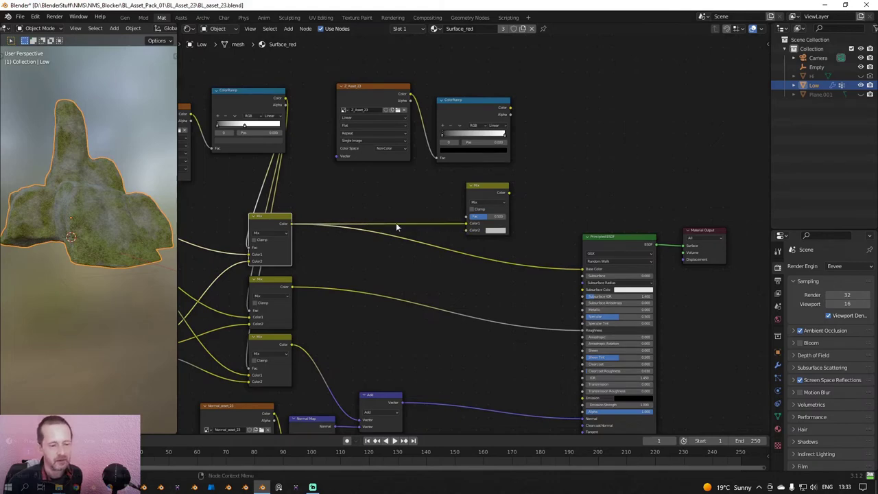
{"action": "left_click_drag", "start_coordinate": [293, 225], "coordinate": [467, 230]}
{"action": "left_click_drag", "start_coordinate": [503, 193], "coordinate": [584, 269]}
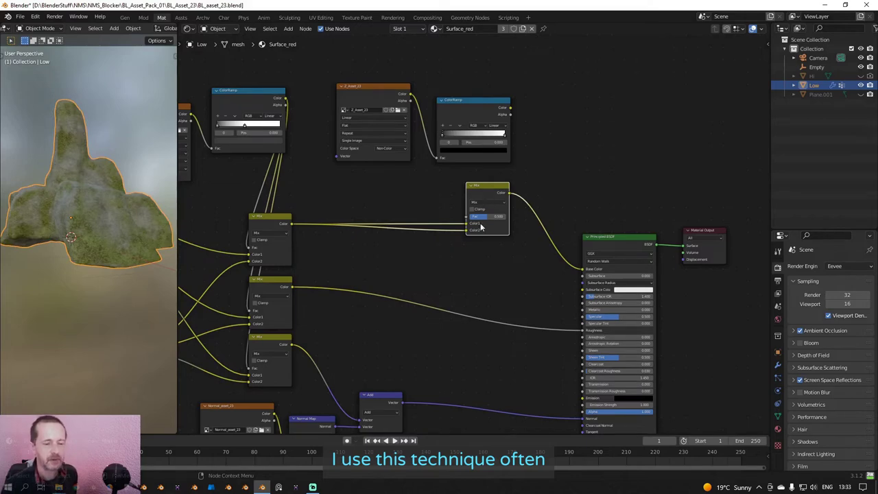
{"action": "mouse_move", "coordinate": [480, 216]}
{"action": "left_mouse_down"}
{"action": "mouse_move", "coordinate": [506, 217]}
{"action": "mouse_move", "coordinate": [471, 216]}
{"action": "mouse_move", "coordinate": [506, 216]}
{"action": "mouse_move", "coordinate": [482, 216]}
{"action": "left_mouse_up"}
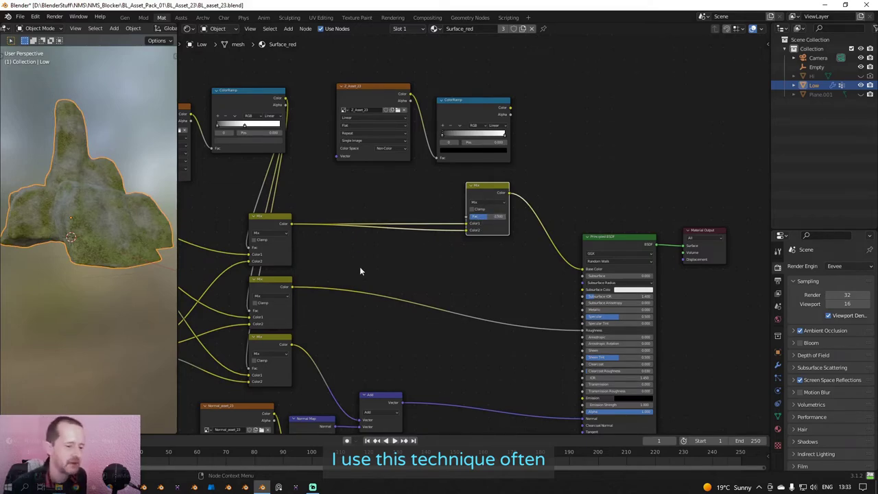
Add another MixRGB node below the new Mix node and set its blend mode to Multiply.
{"action": "scroll", "coordinate": [421, 267], "scroll_direction": "up", "scroll_amount": 2}
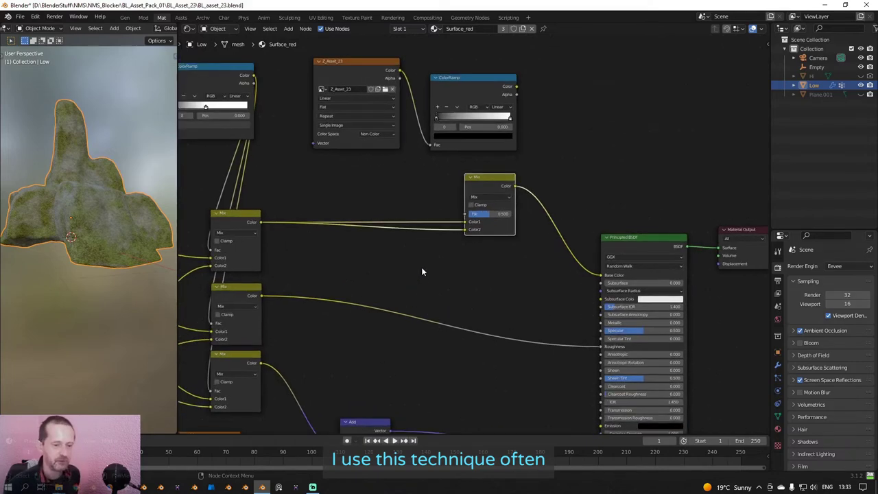
{"action": "key", "text": "shift+a"}
{"action": "mouse_move", "coordinate": [434, 259]}
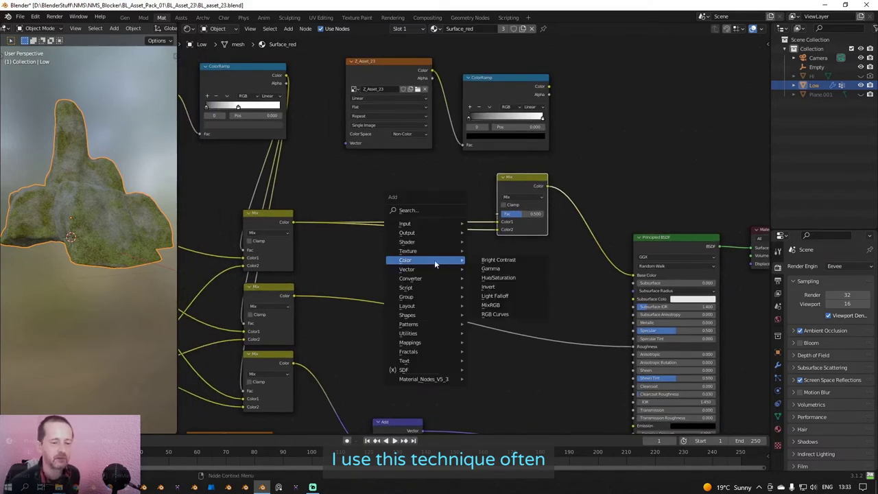
{"action": "left_click", "coordinate": [494, 307]}
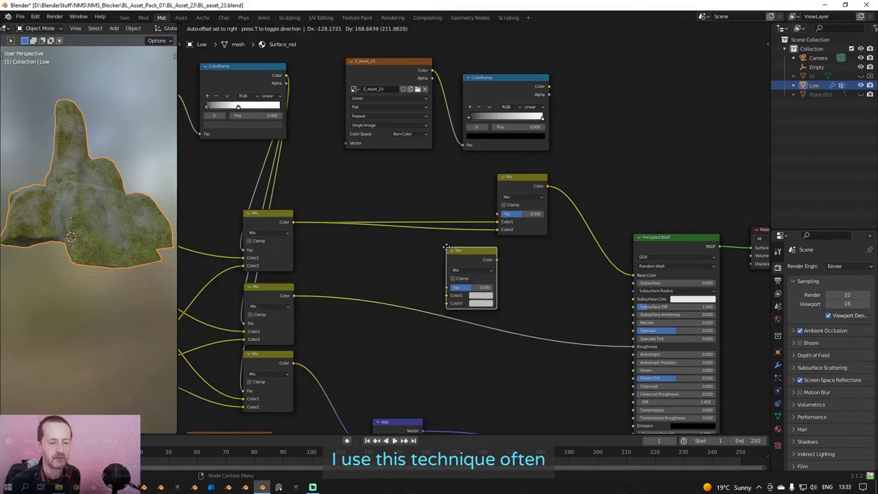
{"action": "left_click", "coordinate": [470, 268]}
{"action": "left_click", "coordinate": [470, 266]}
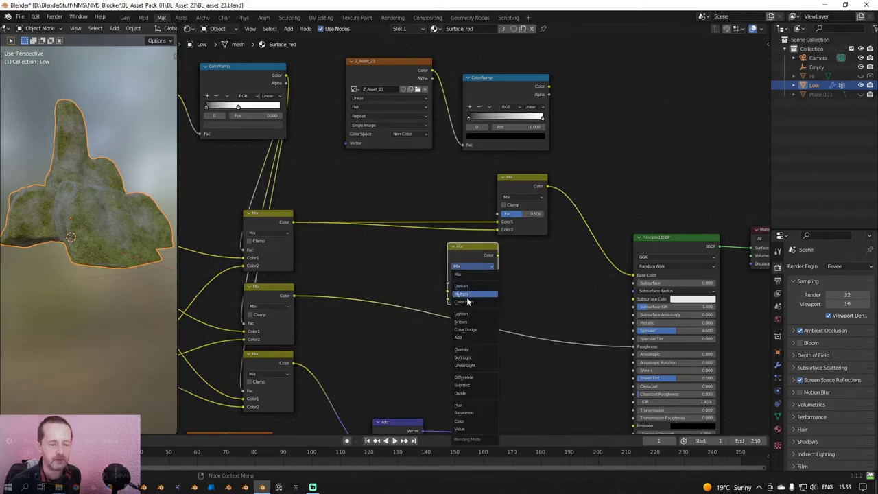
{"action": "left_click", "coordinate": [472, 296]}
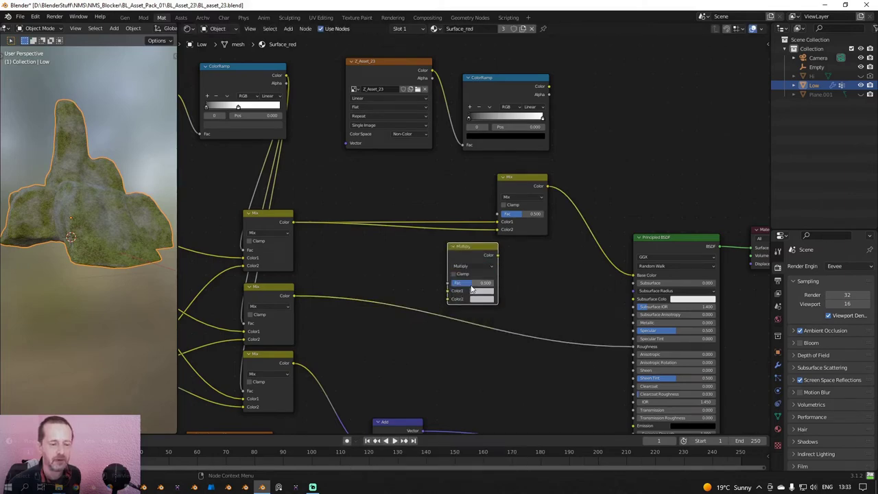
Set the Multiply node's Color2 to a bright, saturated orange.
{"action": "left_click", "coordinate": [488, 300]}
{"action": "left_click", "coordinate": [492, 242]}
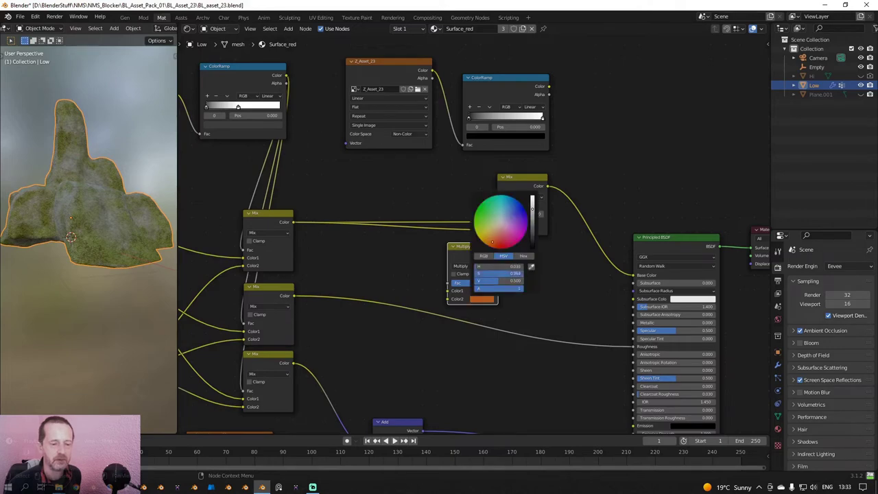
{"action": "left_click_drag", "start_coordinate": [484, 243], "coordinate": [486, 245]}
{"action": "left_click_drag", "start_coordinate": [533, 217], "coordinate": [535, 196]}
{"action": "left_click", "coordinate": [425, 226]}
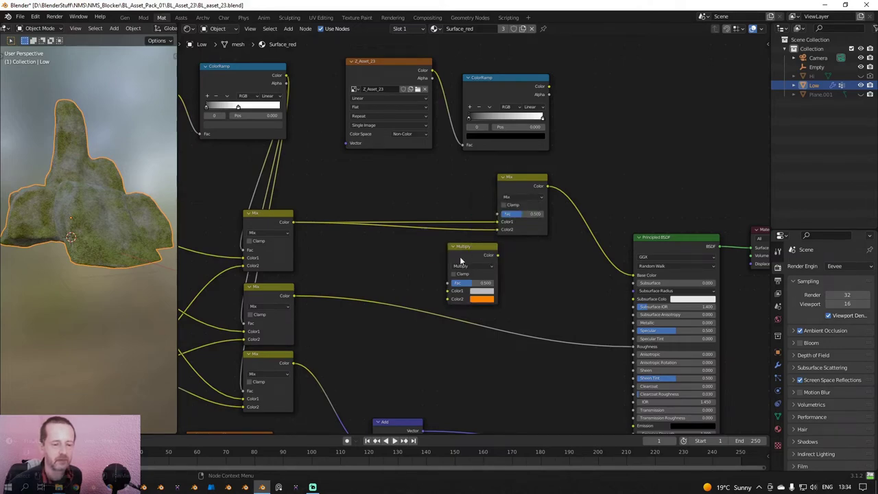
Insert the Multiply node on the link into the new Mix node's Color2 and link the Z_Asset_23 ColorRamp's Color to that Mix's Fac.
{"action": "key", "text": "g"}
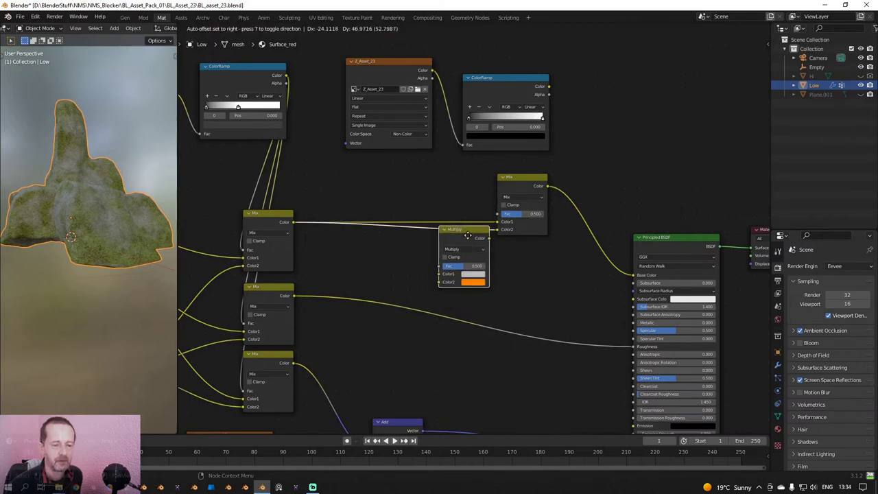
{"action": "left_click", "coordinate": [452, 234]}
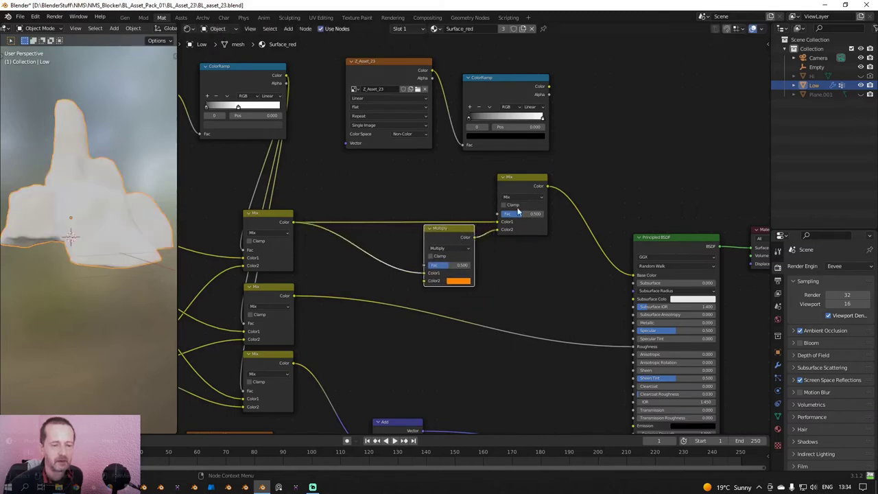
{"action": "key", "text": "space"}
{"action": "left_click_drag", "start_coordinate": [548, 87], "coordinate": [497, 214]}
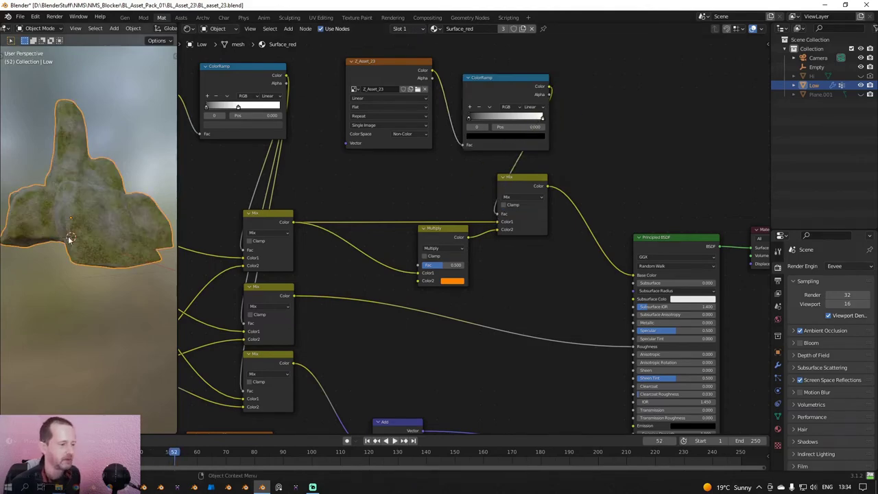
{"action": "key", "text": "space"}
Move the white stop of the Z_Asset_23 ColorRamp to position 0.477, checking the tint on the rock.
{"action": "scroll", "coordinate": [478, 242], "scroll_direction": "up", "scroll_amount": 2}
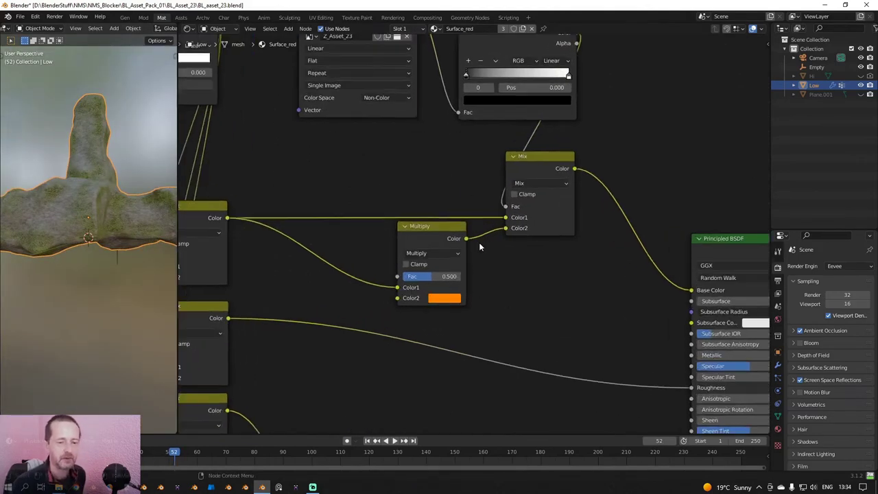
{"action": "left_click_drag", "start_coordinate": [566, 75], "coordinate": [486, 83]}
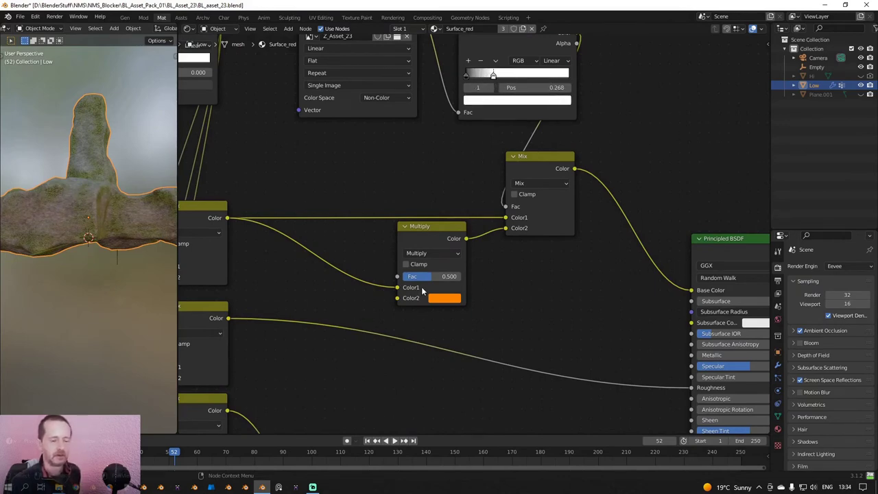
{"action": "mouse_move", "coordinate": [427, 276]}
{"action": "left_mouse_down"}
{"action": "mouse_move", "coordinate": [446, 276]}
{"action": "mouse_move", "coordinate": [409, 276]}
{"action": "mouse_move", "coordinate": [431, 276]}
{"action": "left_mouse_up"}
{"action": "middle_click_drag", "start_coordinate": [124, 210], "coordinate": [131, 242]}
{"action": "mouse_move", "coordinate": [493, 75]}
{"action": "left_mouse_down"}
{"action": "mouse_move", "coordinate": [478, 77]}
{"action": "mouse_move", "coordinate": [525, 77]}
{"action": "mouse_move", "coordinate": [515, 80]}
{"action": "left_mouse_up"}
{"action": "middle_click_drag", "start_coordinate": [111, 313], "coordinate": [82, 287]}
Raise the Multiply node's Fac to 0.667 and set its Color2 to orange with hue 0.030, saturation 1.000 and value 1.000.
{"action": "left_click_drag", "start_coordinate": [430, 276], "coordinate": [467, 253]}
{"action": "left_click", "coordinate": [444, 297]}
{"action": "left_click_drag", "start_coordinate": [513, 199], "coordinate": [513, 157]}
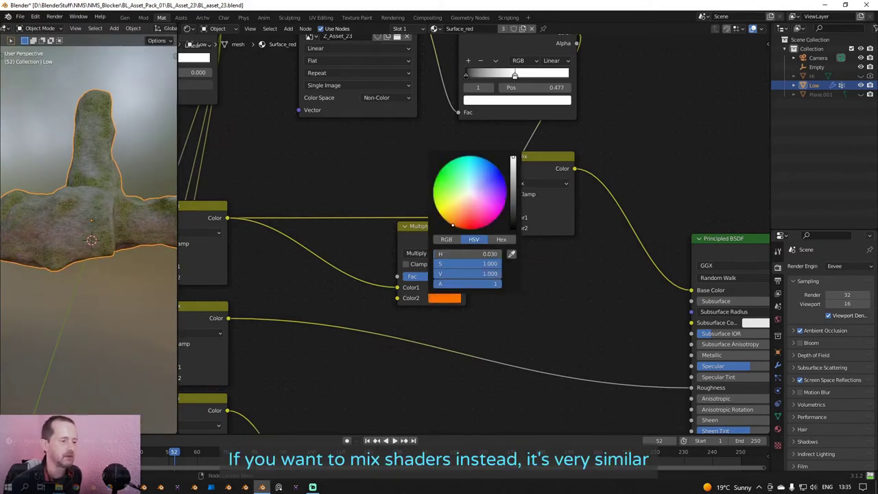
{"action": "mouse_move", "coordinate": [446, 277]}
{"action": "left_mouse_down"}
{"action": "mouse_move", "coordinate": [421, 276]}
{"action": "mouse_move", "coordinate": [445, 277]}
{"action": "left_mouse_up"}
{"action": "left_click", "coordinate": [444, 298]}
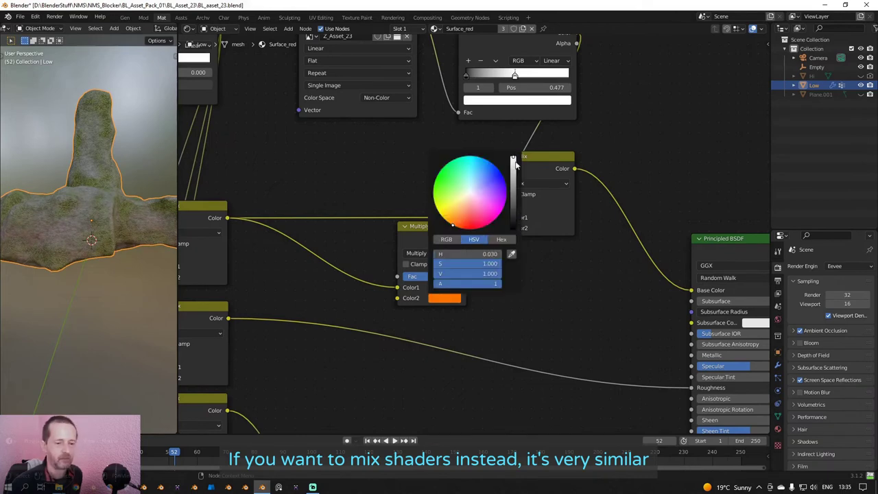
{"action": "left_click_drag", "start_coordinate": [513, 162], "coordinate": [513, 161]}
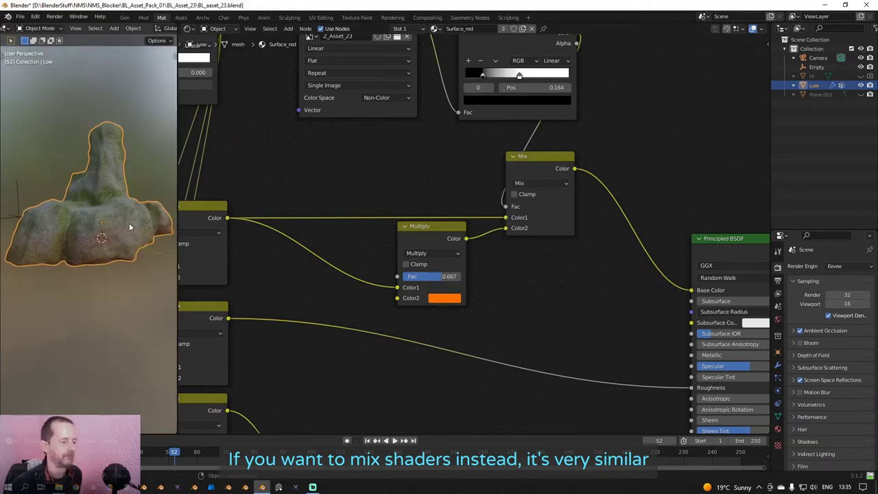
Save the current Blender file.
{"action": "left_click", "coordinate": [19, 17]}
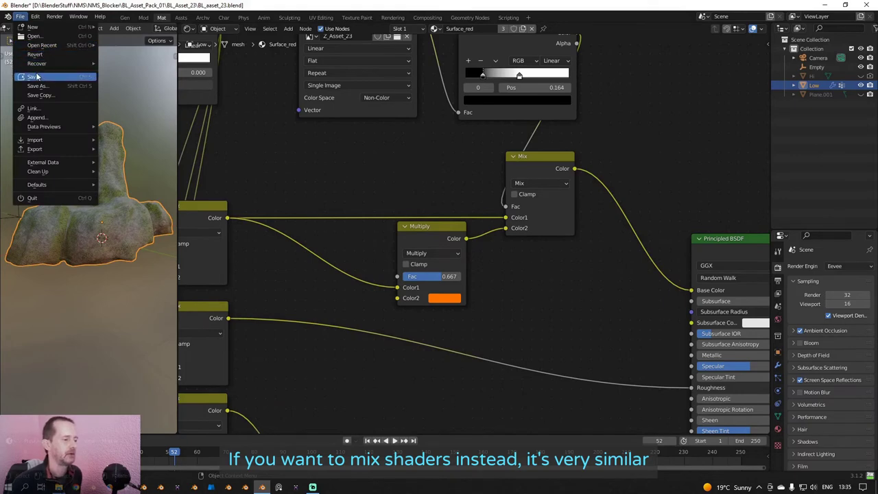
Save the file and combine the Multiply node and its neighbouring Mix node into one node group.
{"action": "left_click", "coordinate": [36, 76]}
{"action": "scroll", "coordinate": [408, 280], "scroll_direction": "down", "scroll_amount": 3}
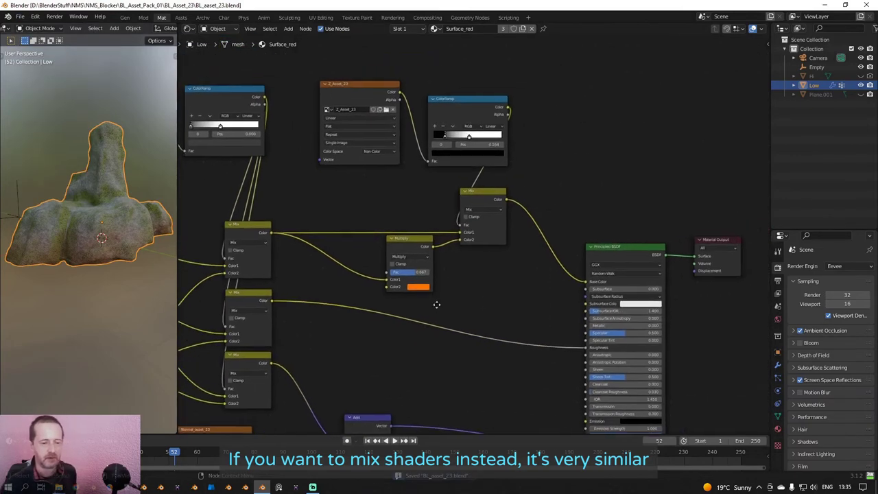
{"action": "left_click_drag", "start_coordinate": [409, 240], "coordinate": [422, 195]}
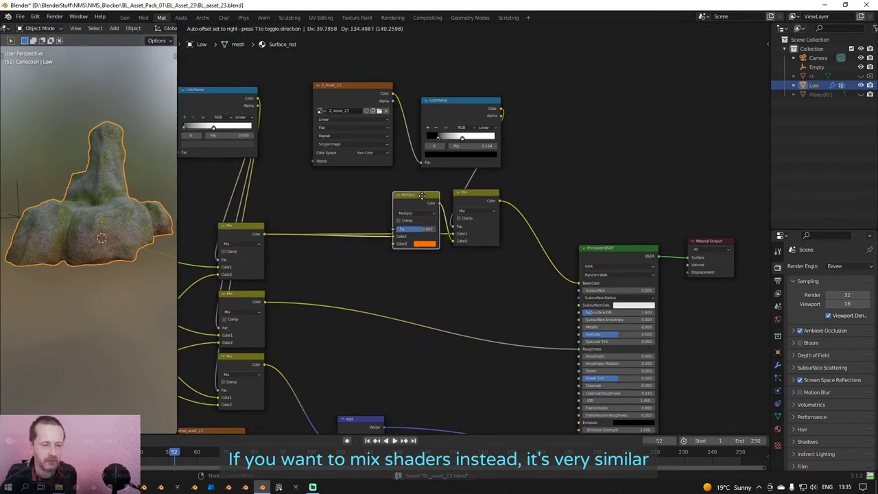
{"action": "left_click", "coordinate": [462, 199]}
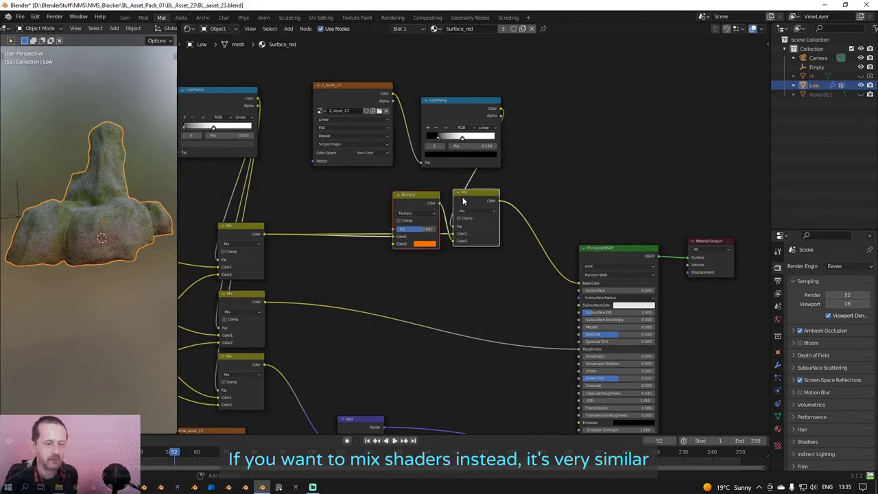
{"action": "left_click", "coordinate": [305, 29]}
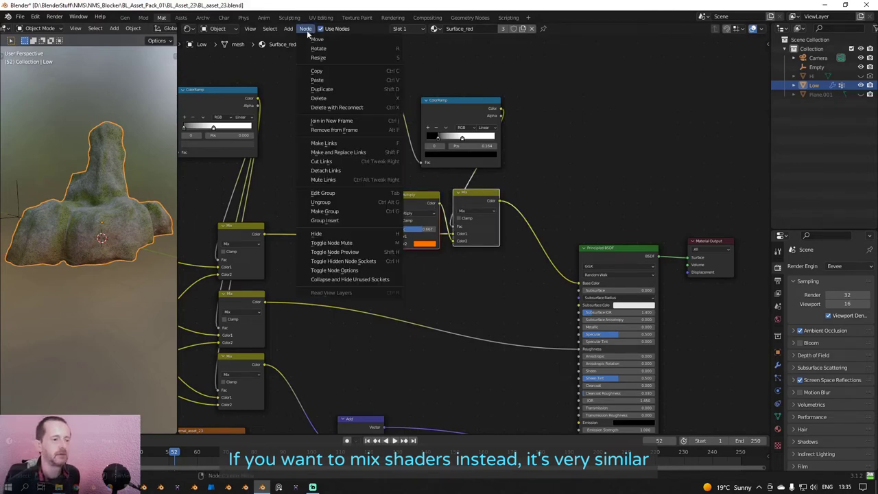
{"action": "left_click", "coordinate": [327, 214]}
Expose the Multiply node's Fac and Color2 as inputs of the group and leave group editing.
{"action": "scroll", "coordinate": [407, 279], "scroll_direction": "up", "scroll_amount": 3}
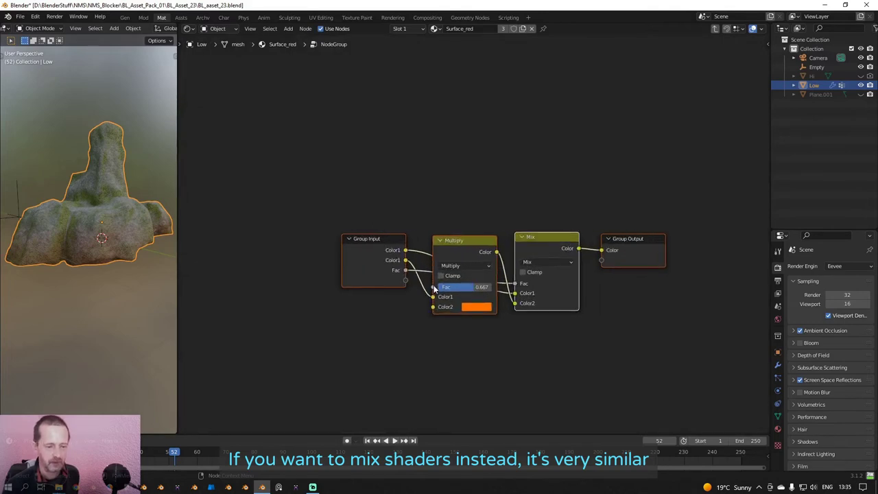
{"action": "left_click_drag", "start_coordinate": [433, 287], "coordinate": [406, 290]}
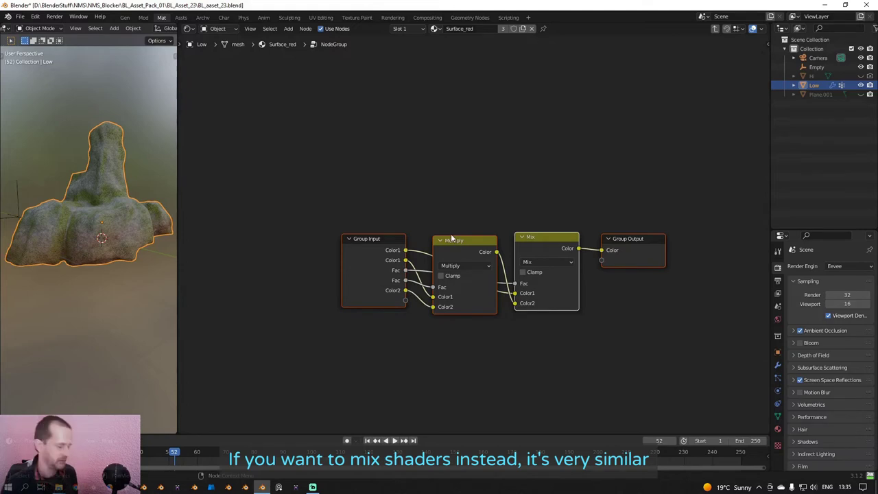
{"action": "key", "text": "Tab"}
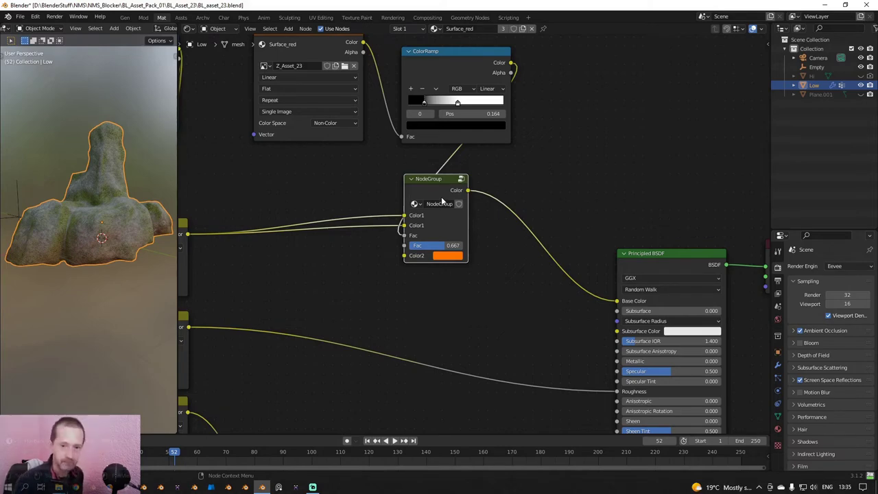
Label the new node group MultiplyMix.
{"action": "key", "text": "n"}
{"action": "left_click", "coordinate": [764, 137]}
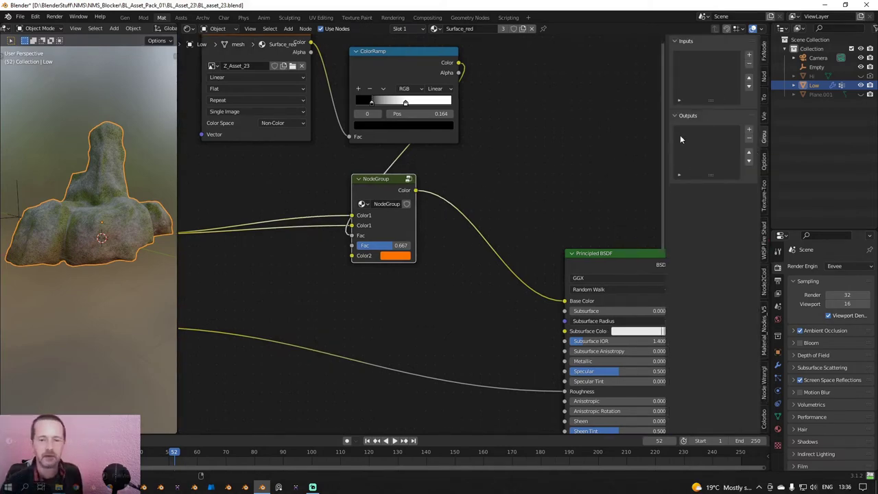
{"action": "left_click", "coordinate": [765, 83]}
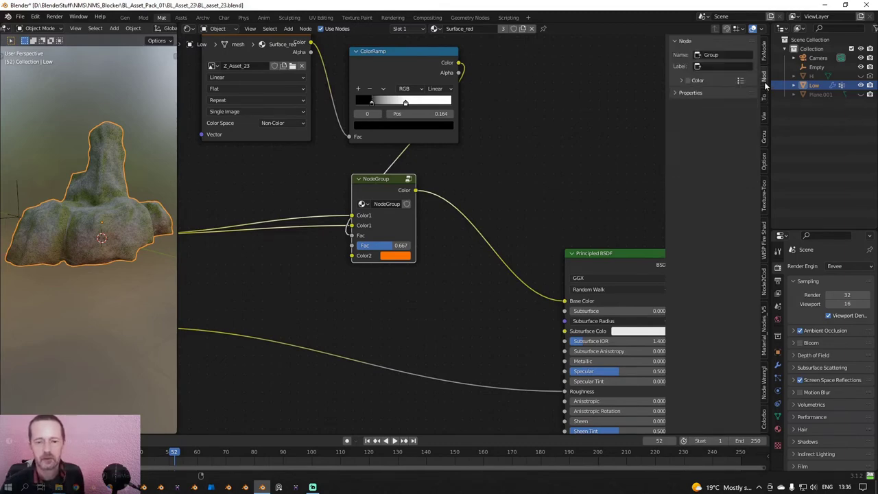
{"action": "left_click", "coordinate": [717, 66]}
{"action": "type", "text": "MultiplyMix"}
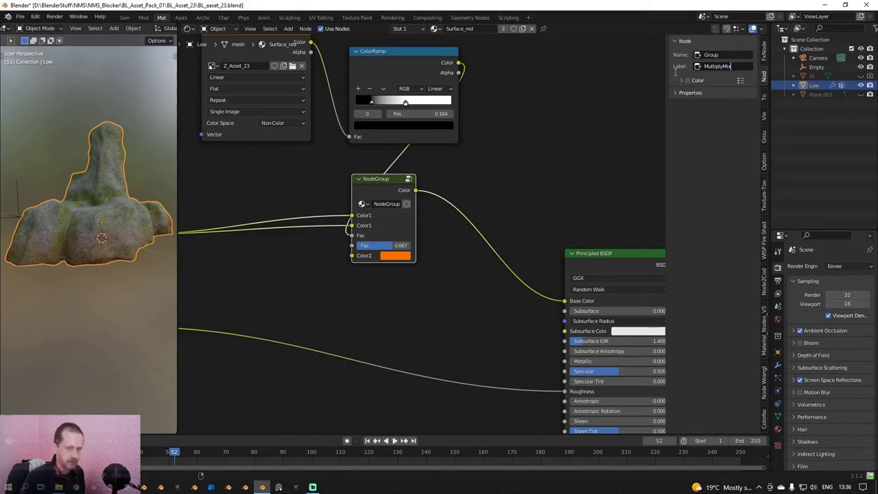
{"action": "key", "text": "Return"}
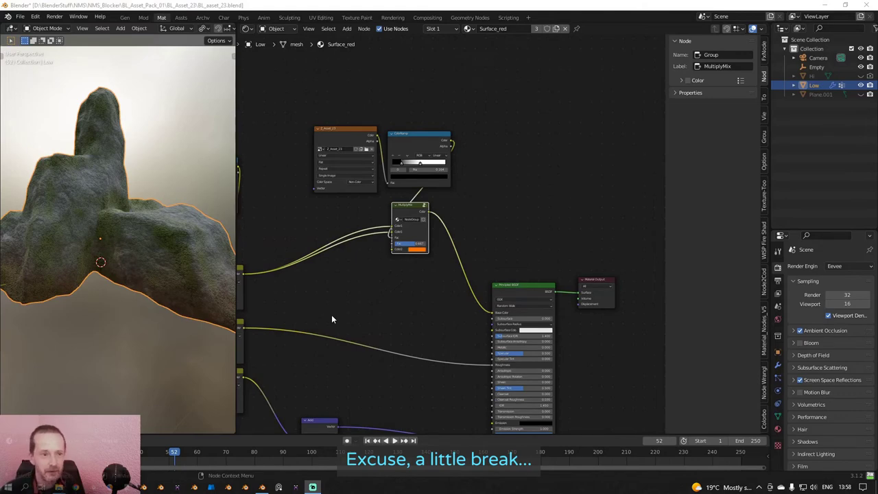
Duplicate the MultiplyMix group node and place the copy in the empty area above the Material Output node.
{"action": "scroll", "coordinate": [338, 317], "scroll_direction": "up", "scroll_amount": 1}
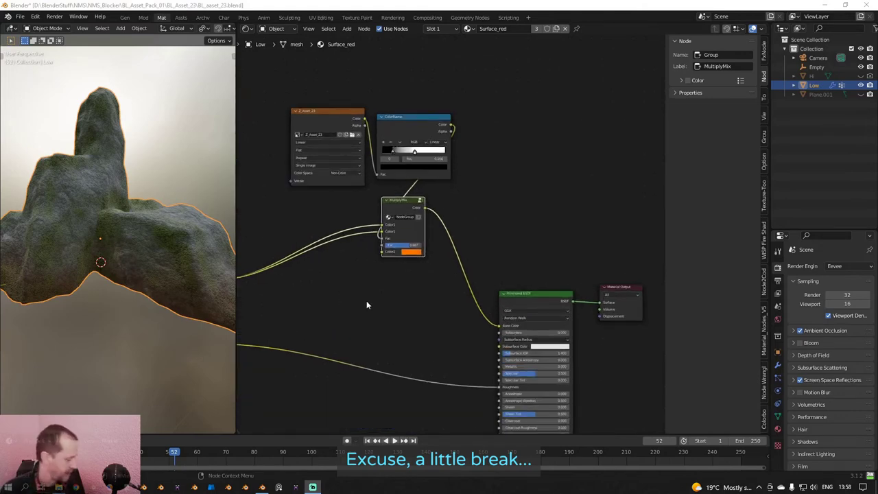
{"action": "middle_click_drag", "start_coordinate": [374, 297], "coordinate": [355, 300]}
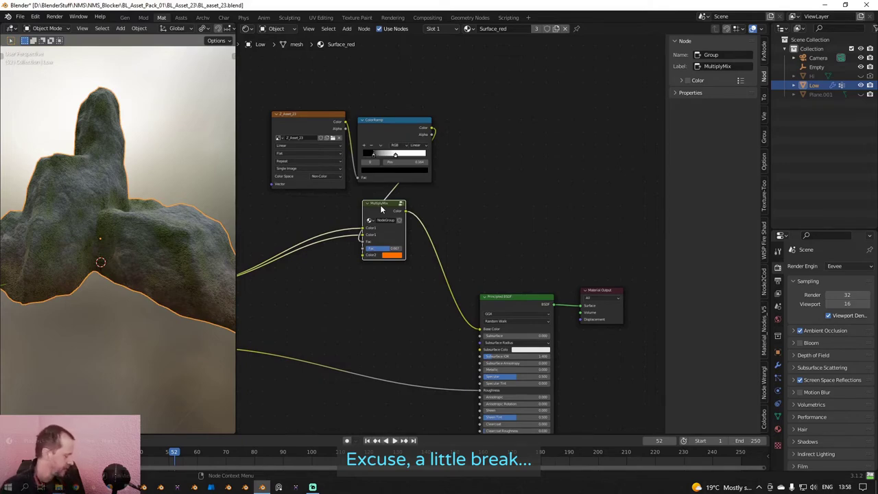
{"action": "key", "text": "shift+d"}
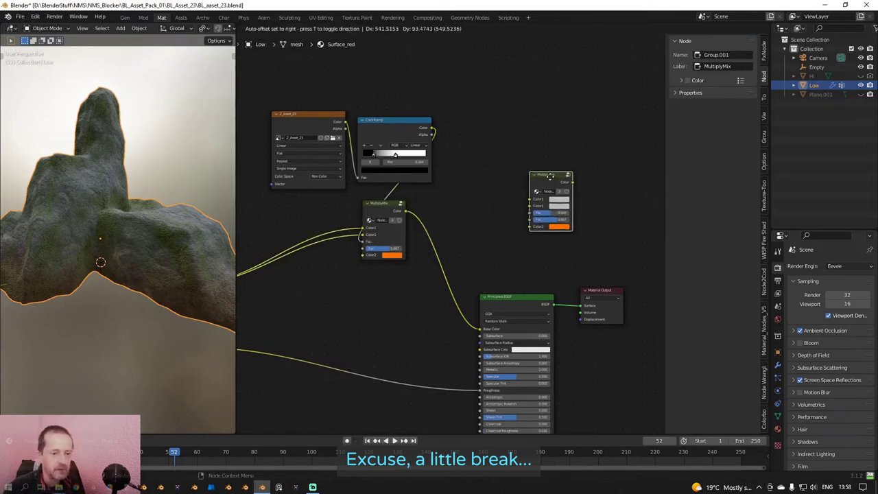
{"action": "left_click", "coordinate": [567, 185]}
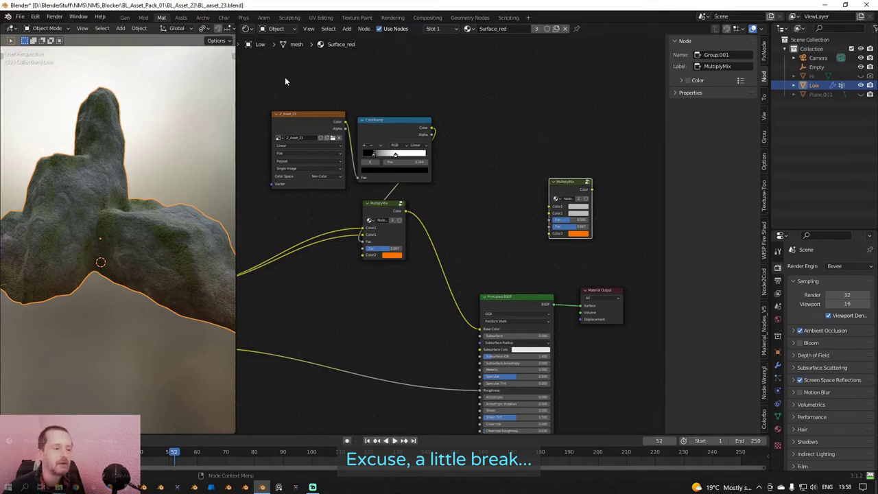
Add a layout Frame and size it around the Z_Asset_23 texture, its ColorRamp and the connected MultiplyMix node.
{"action": "left_click_drag", "start_coordinate": [254, 95], "coordinate": [456, 268]}
{"action": "scroll", "coordinate": [428, 103], "scroll_direction": "down", "scroll_amount": 2}
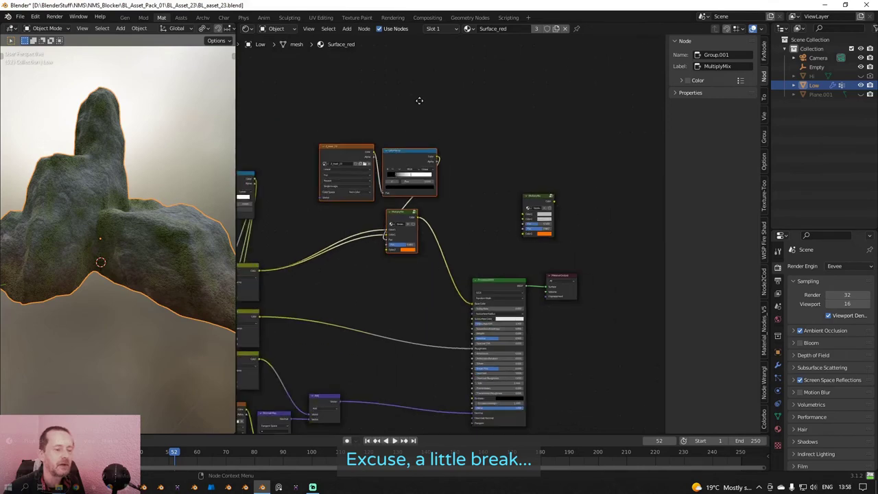
{"action": "left_click", "coordinate": [347, 28]}
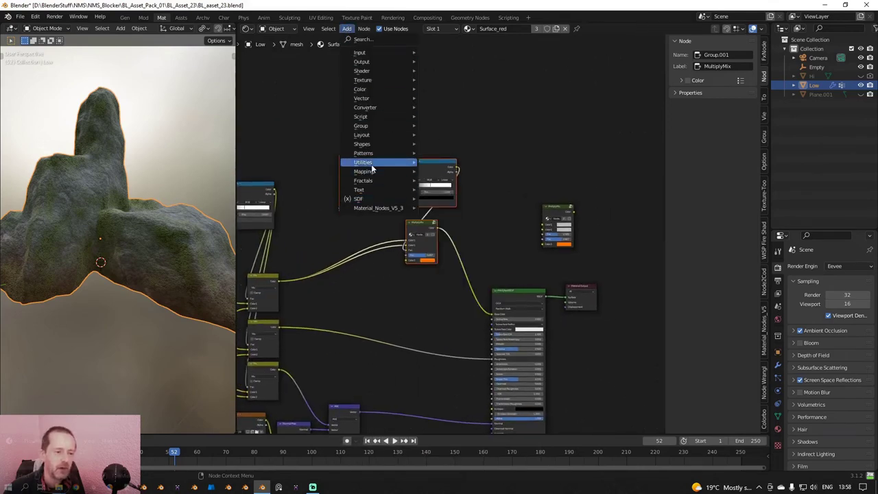
{"action": "mouse_move", "coordinate": [367, 154]}
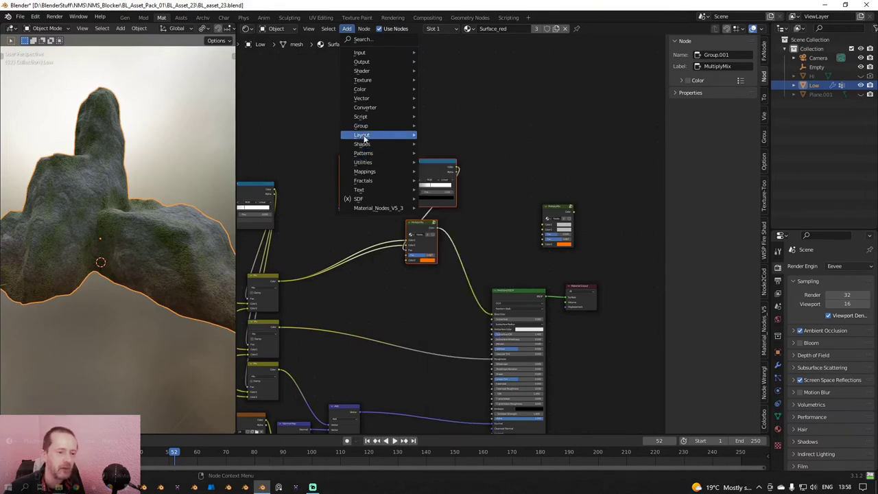
{"action": "mouse_move", "coordinate": [363, 135]}
{"action": "left_click", "coordinate": [443, 135]}
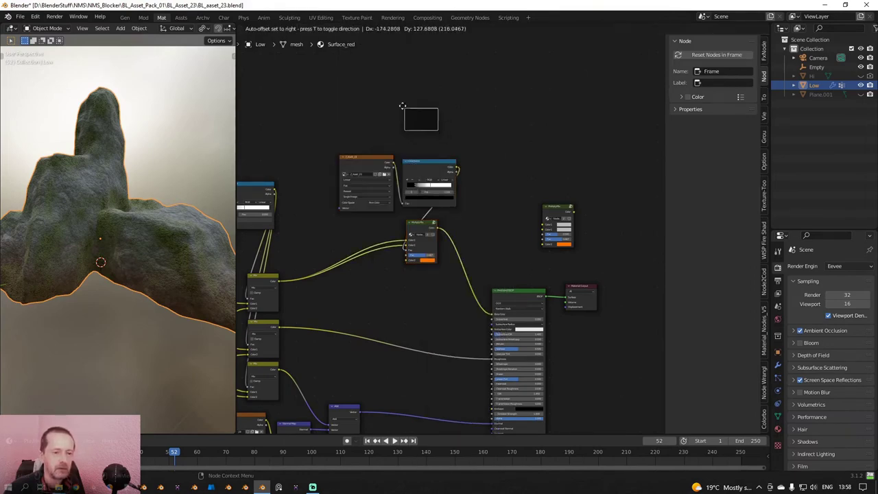
{"action": "left_click", "coordinate": [322, 114]}
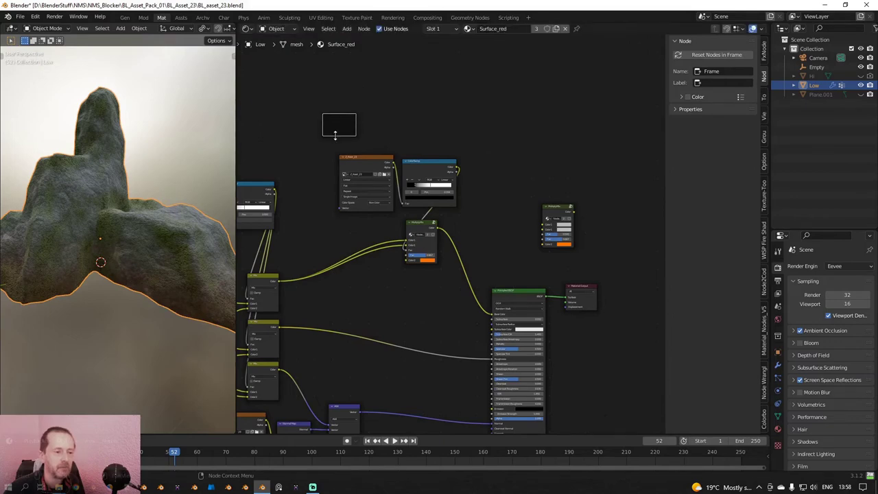
{"action": "left_click_drag", "start_coordinate": [334, 135], "coordinate": [326, 280]}
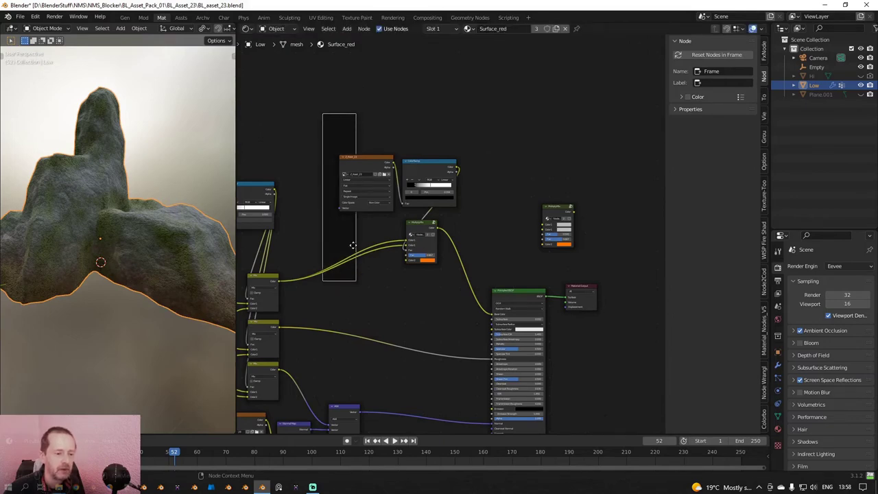
{"action": "left_click_drag", "start_coordinate": [356, 241], "coordinate": [492, 240]}
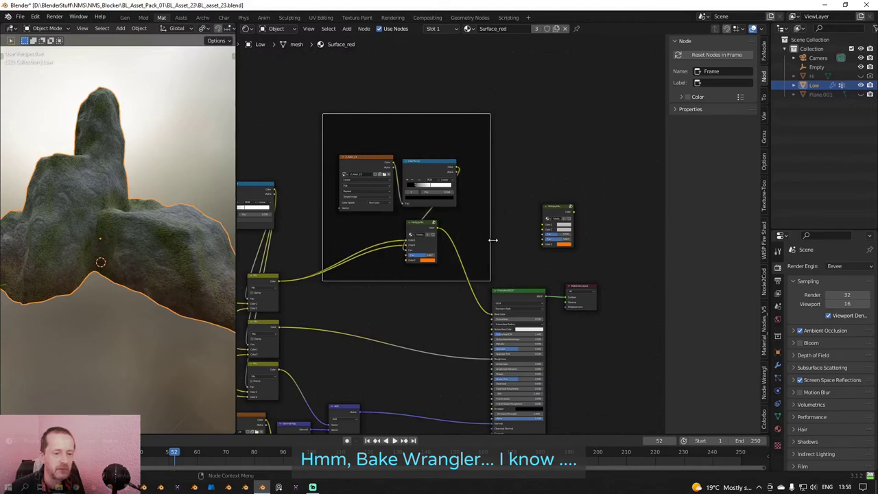
Attach the Z_Asset_23 texture, ColorRamp and MultiplyMix nodes to the frame by moving them together inside it.
{"action": "left_click", "coordinate": [373, 159]}
{"action": "left_click", "coordinate": [419, 164], "text": "shift"}
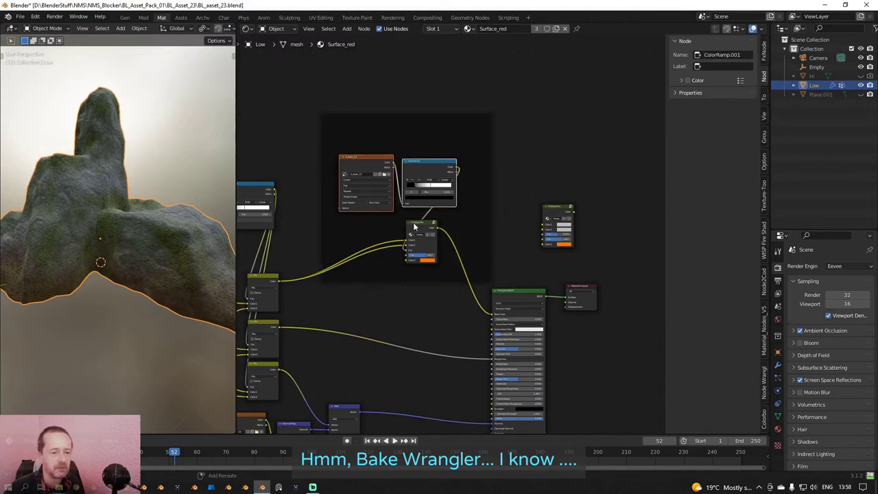
{"action": "left_click", "coordinate": [414, 226], "text": "shift"}
{"action": "left_click_drag", "start_coordinate": [414, 225], "coordinate": [416, 216]}
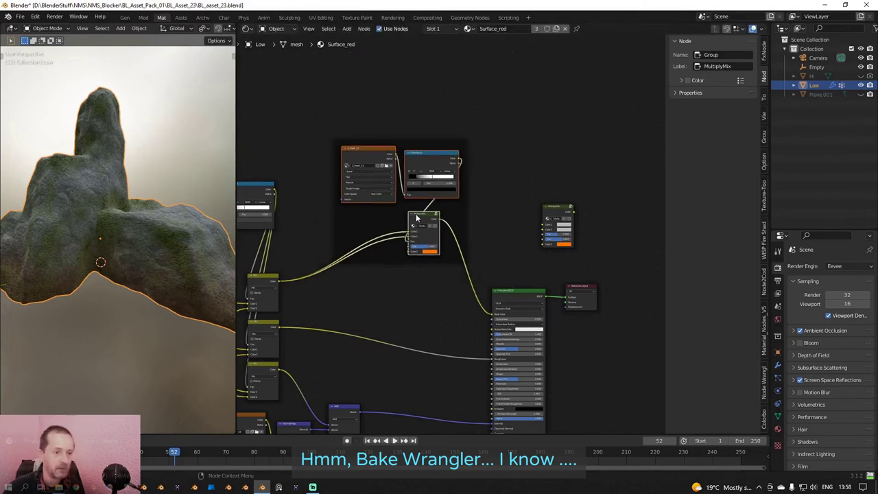
{"action": "key", "text": "alt+a"}
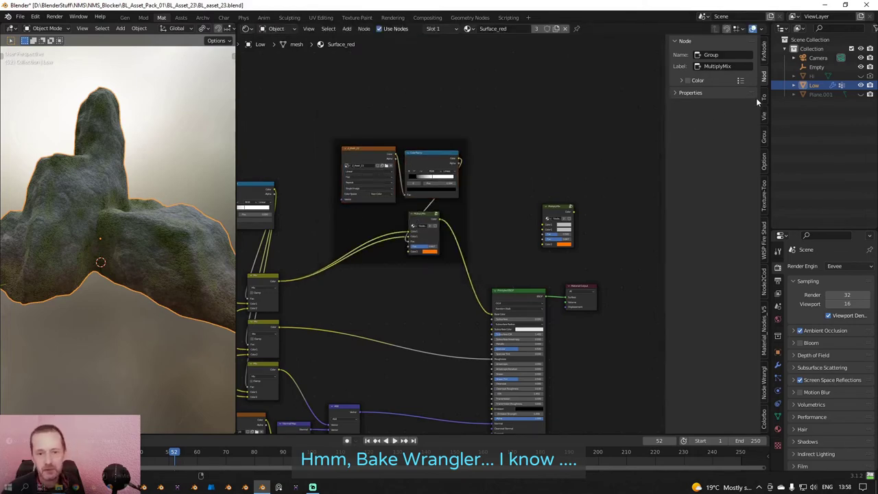
Label the frame Sand and set its label size to 42.
{"action": "left_click", "coordinate": [692, 93]}
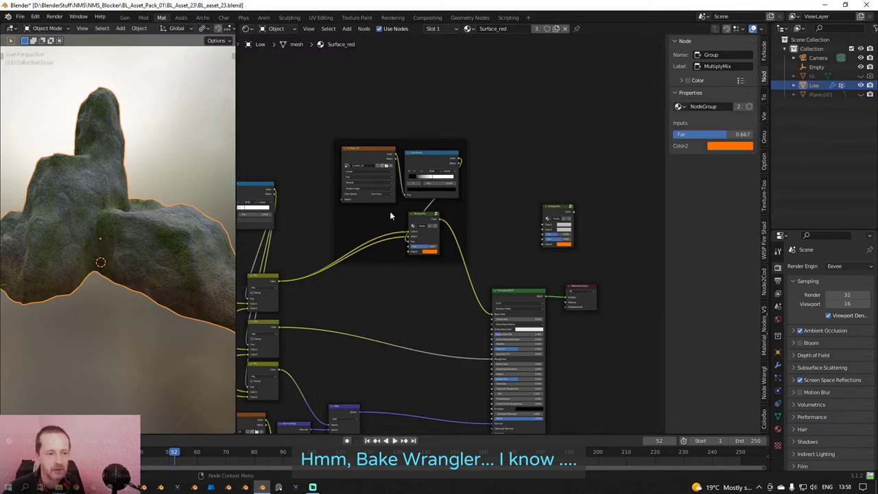
{"action": "left_click", "coordinate": [334, 222]}
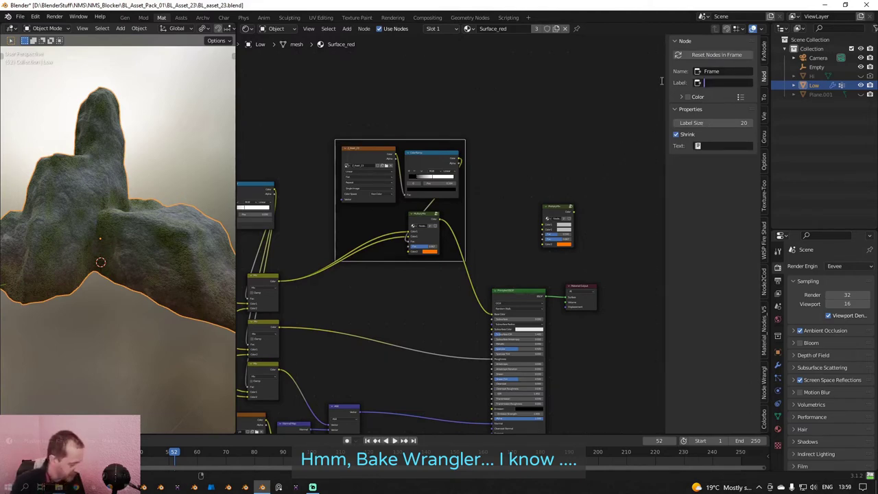
{"action": "type", "text": "Su"}
{"action": "key", "text": "Return"}
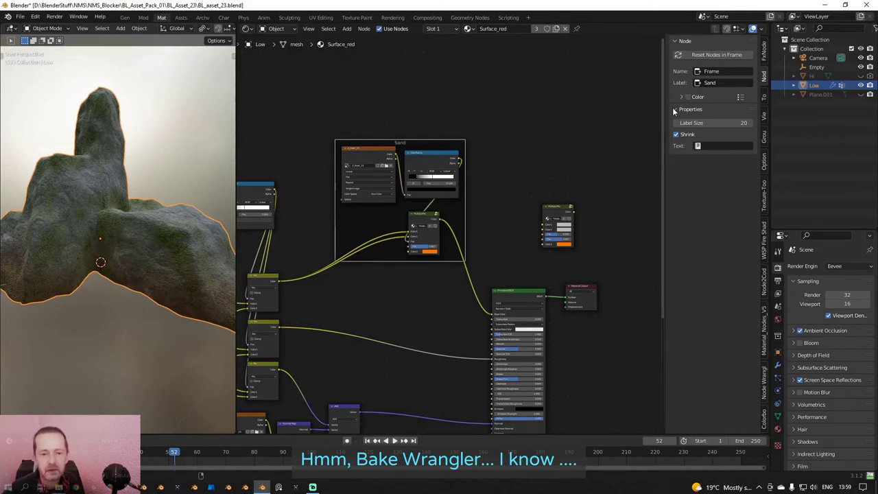
{"action": "left_click_drag", "start_coordinate": [700, 121], "coordinate": [748, 121]}
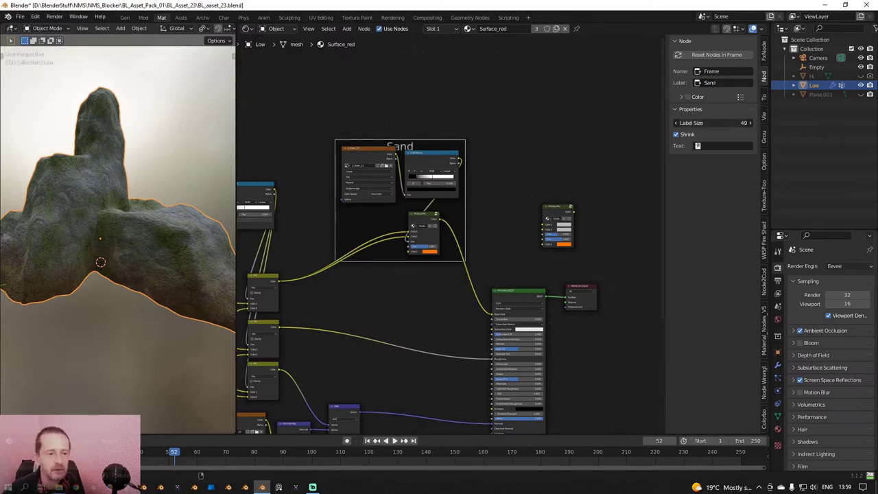
Spread out the nodes inside the Sand frame and move the whole frame higher above the Principled BSDF.
{"action": "left_click_drag", "start_coordinate": [364, 152], "coordinate": [335, 151]}
{"action": "left_click_drag", "start_coordinate": [438, 152], "coordinate": [438, 57]}
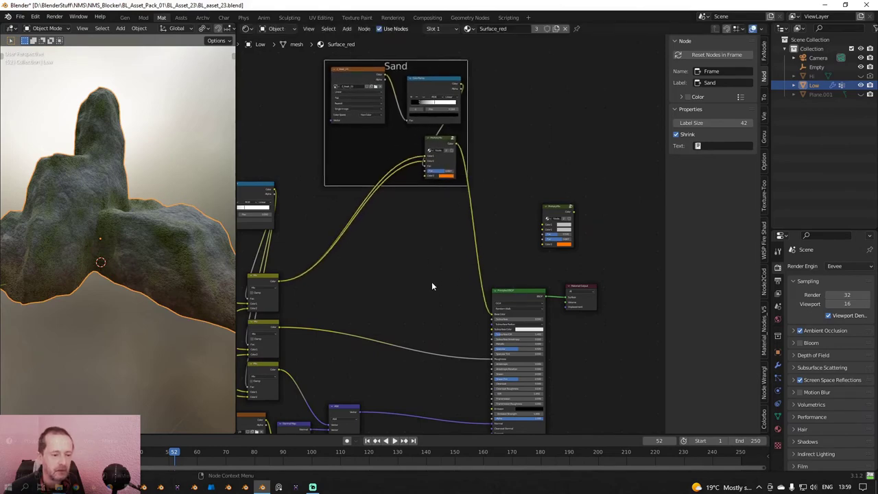
{"action": "scroll", "coordinate": [431, 286], "scroll_direction": "down", "scroll_amount": 1}
{"action": "middle_click_drag", "start_coordinate": [431, 286], "coordinate": [465, 288]}
Examine the rock's surface from several sides and review the material's node network from the textures to the Principled BSDF.
{"action": "middle_click_drag", "start_coordinate": [114, 254], "coordinate": [162, 263]}
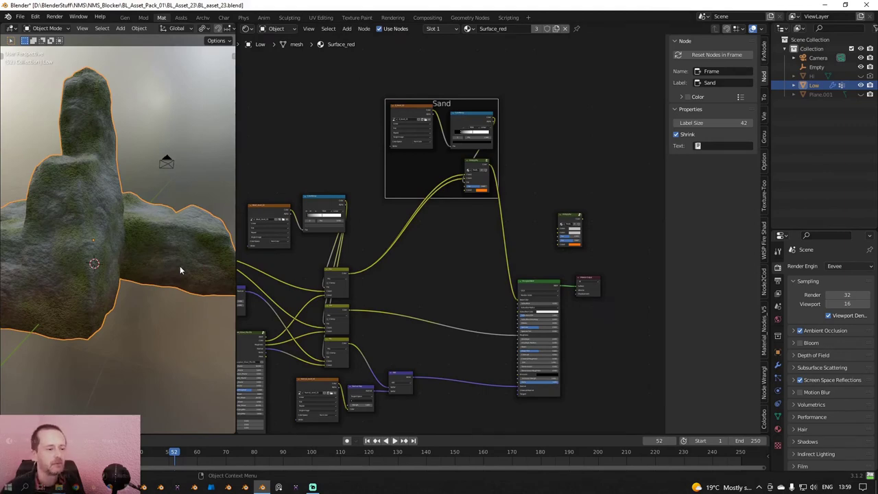
{"action": "scroll", "coordinate": [304, 263], "scroll_direction": "down", "scroll_amount": 2}
{"action": "middle_click_drag", "start_coordinate": [304, 264], "coordinate": [340, 240]}
{"action": "scroll", "coordinate": [489, 224], "scroll_direction": "up", "scroll_amount": 2}
{"action": "scroll", "coordinate": [379, 240], "scroll_direction": "up", "scroll_amount": 1}
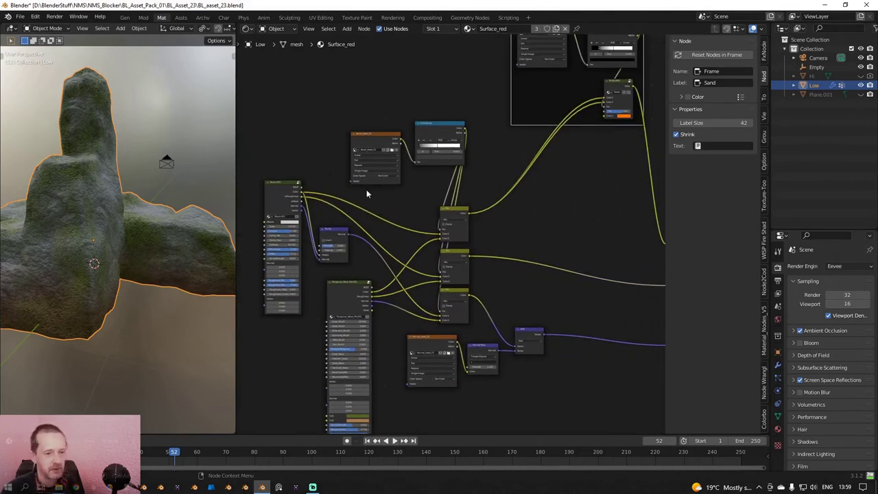
{"action": "middle_click_drag", "start_coordinate": [479, 252], "coordinate": [404, 256]}
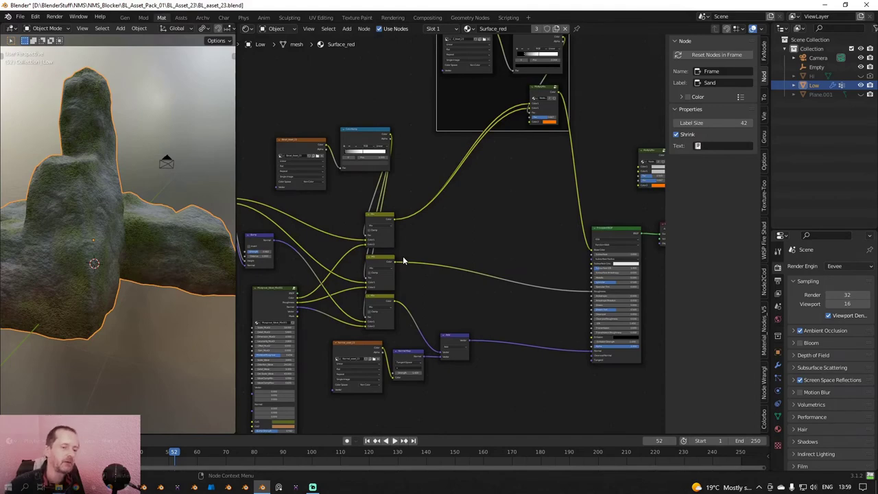
{"action": "middle_click_drag", "start_coordinate": [484, 246], "coordinate": [423, 251]}
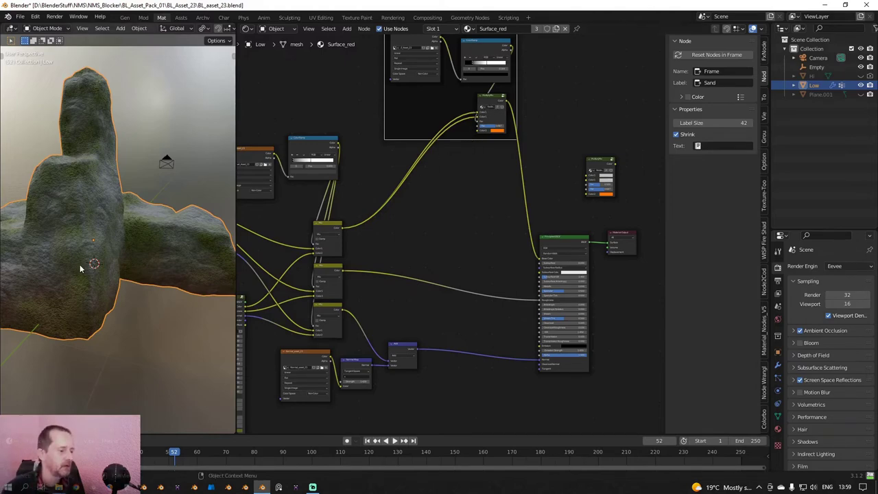
{"action": "middle_click_drag", "start_coordinate": [80, 264], "coordinate": [49, 265]}
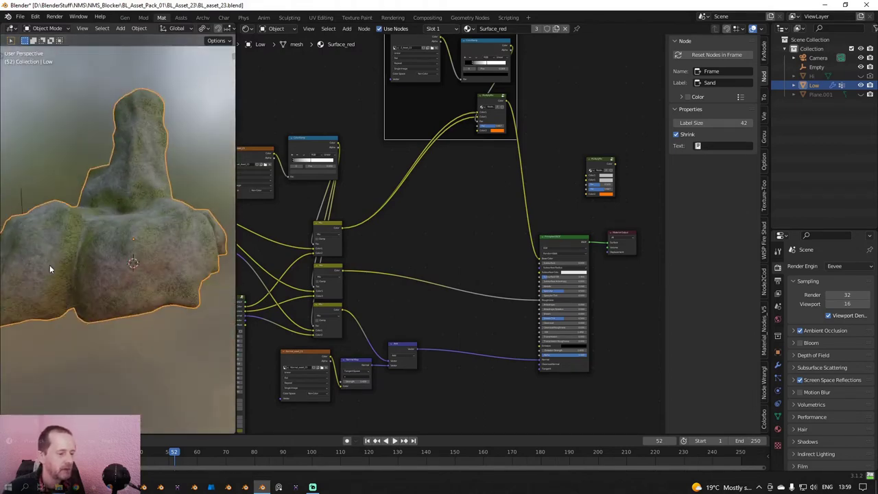
Move the Principled BSDF and Material Output nodes together farther away from the mixing nodes to make room for more layers.
{"action": "mouse_move", "coordinate": [109, 264]}
{"action": "middle_mouse_down"}
{"action": "mouse_move", "coordinate": [86, 268]}
{"action": "mouse_move", "coordinate": [111, 273]}
{"action": "middle_mouse_up"}
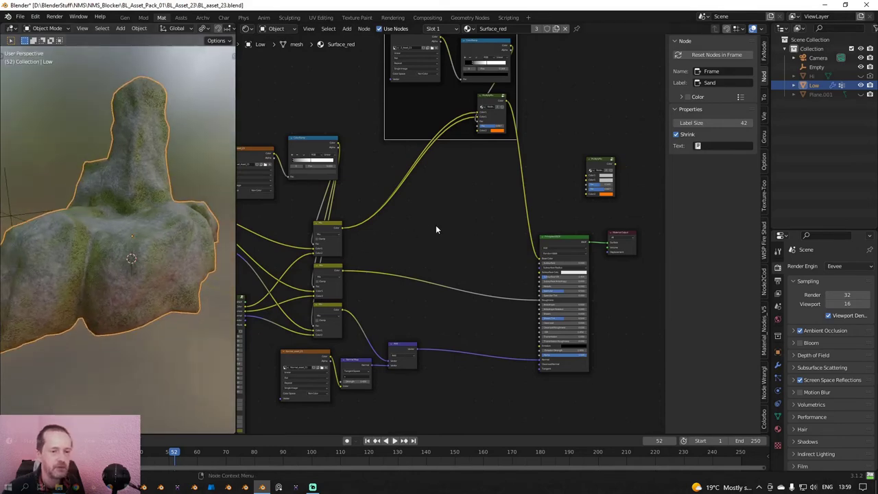
{"action": "scroll", "coordinate": [446, 230], "scroll_direction": "down", "scroll_amount": 3}
{"action": "middle_click_drag", "start_coordinate": [479, 196], "coordinate": [450, 240]}
{"action": "scroll", "coordinate": [451, 239], "scroll_direction": "up", "scroll_amount": 3}
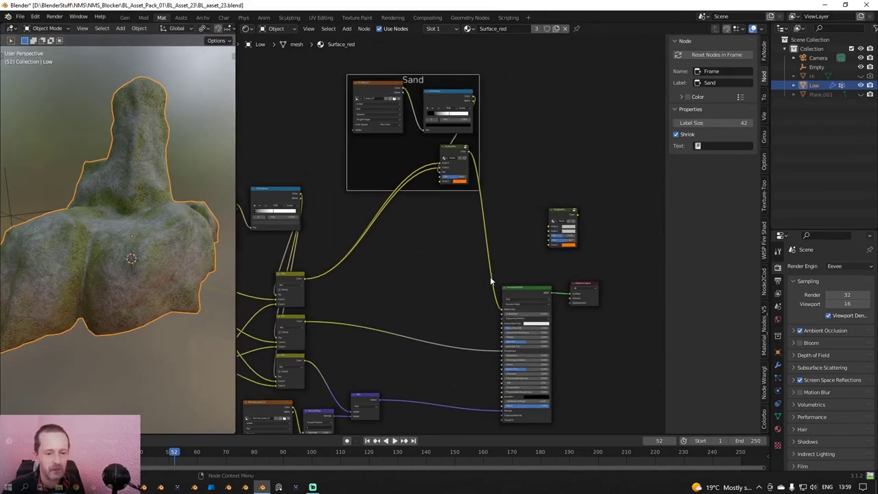
{"action": "middle_click_drag", "start_coordinate": [491, 281], "coordinate": [423, 214]}
{"action": "left_click_drag", "start_coordinate": [418, 215], "coordinate": [548, 266]}
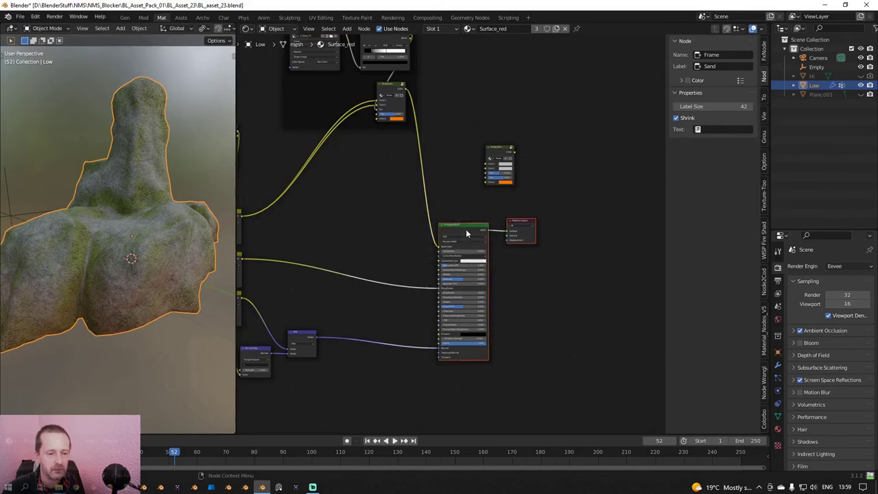
{"action": "left_click_drag", "start_coordinate": [465, 229], "coordinate": [563, 226]}
Place the Sand frame's MultiplyMix node directly beside its ColorRamp so the frame becomes more compact.
{"action": "scroll", "coordinate": [435, 217], "scroll_direction": "down", "scroll_amount": 2}
{"action": "middle_click_drag", "start_coordinate": [435, 217], "coordinate": [443, 263]}
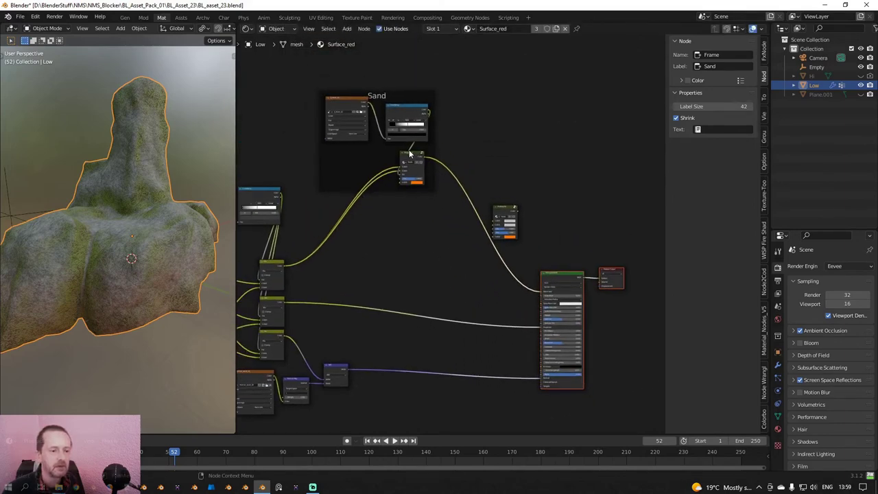
{"action": "left_click_drag", "start_coordinate": [410, 157], "coordinate": [430, 106]}
{"action": "scroll", "coordinate": [441, 215], "scroll_direction": "up", "scroll_amount": 2}
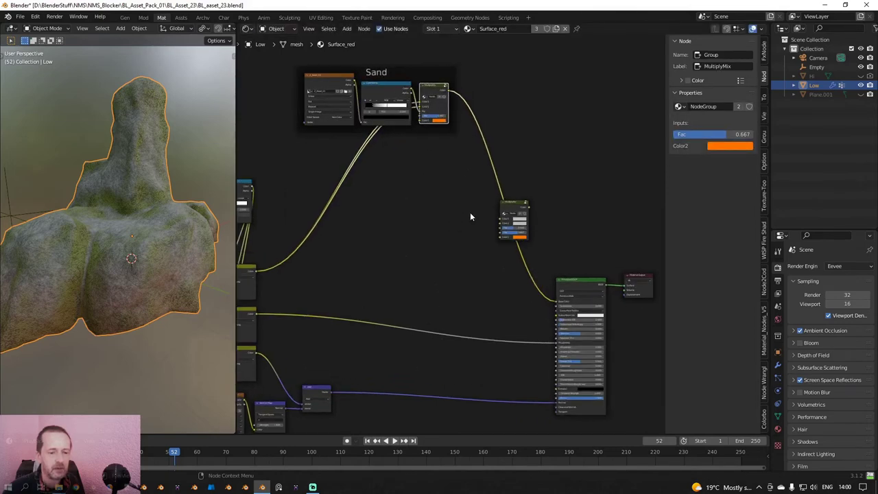
Split the node editor horizontally, turn the upper area into an Image Editor and load Bevel_Asset_20 in it.
{"action": "scroll", "coordinate": [469, 214], "scroll_direction": "up", "scroll_amount": 1}
{"action": "middle_click_drag", "start_coordinate": [398, 240], "coordinate": [487, 238]}
{"action": "scroll", "coordinate": [455, 234], "scroll_direction": "down", "scroll_amount": 4}
{"action": "middle_click_drag", "start_coordinate": [318, 248], "coordinate": [573, 229]}
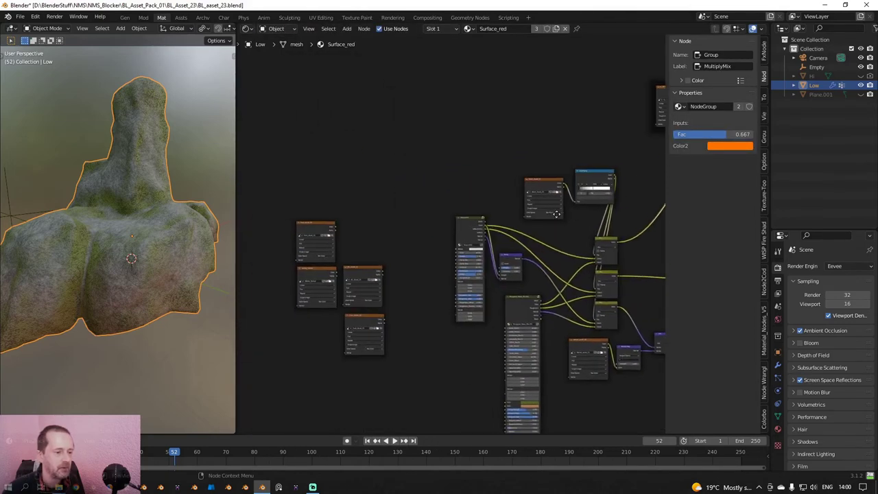
{"action": "scroll", "coordinate": [414, 231], "scroll_direction": "up", "scroll_amount": 4}
{"action": "middle_click_drag", "start_coordinate": [413, 235], "coordinate": [446, 215]}
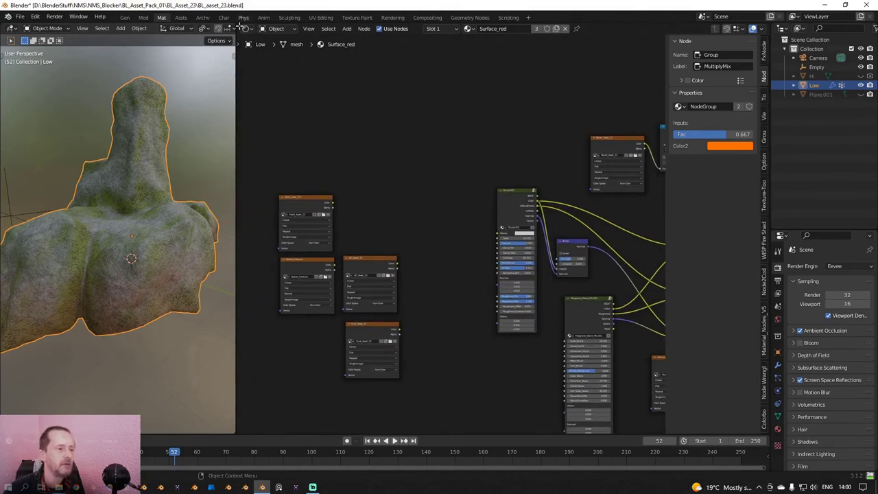
{"action": "left_click_drag", "start_coordinate": [238, 24], "coordinate": [242, 148]}
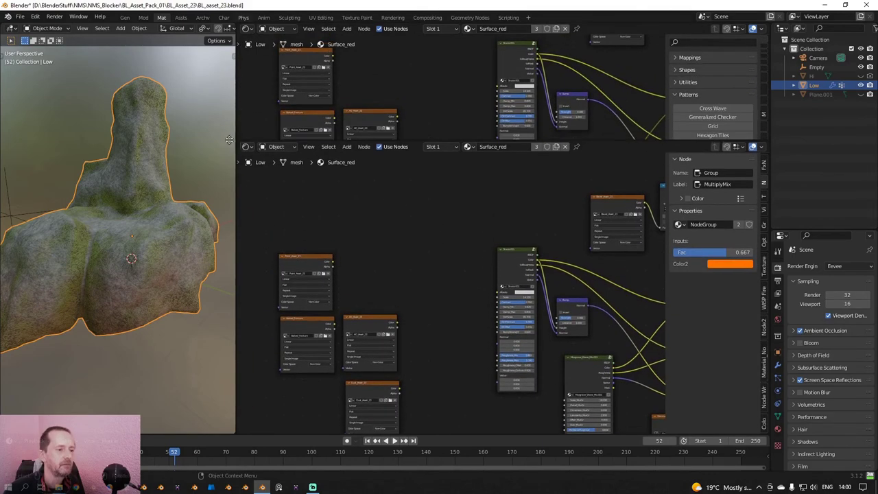
{"action": "left_click", "coordinate": [249, 32]}
{"action": "left_click", "coordinate": [269, 64]}
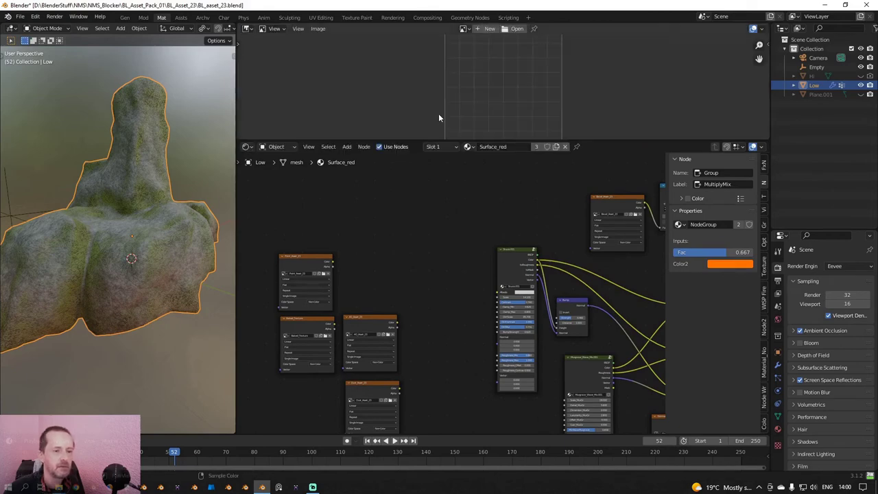
{"action": "left_click", "coordinate": [464, 29]}
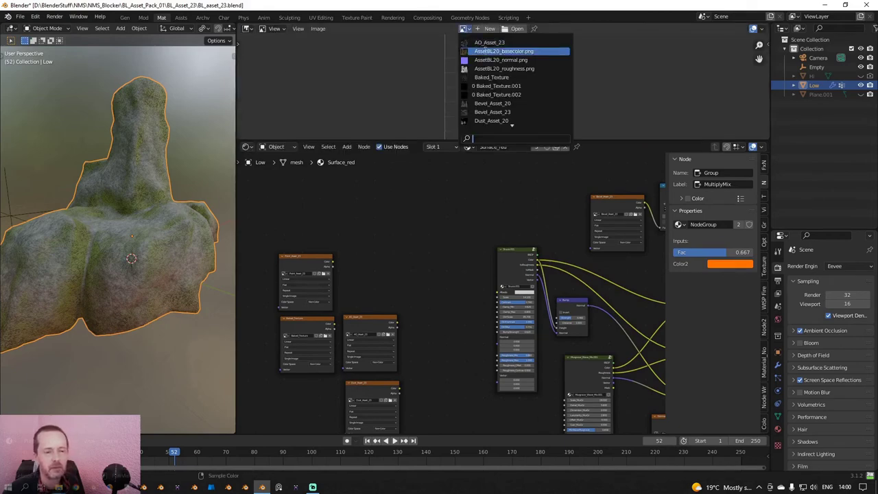
{"action": "left_click", "coordinate": [484, 103]}
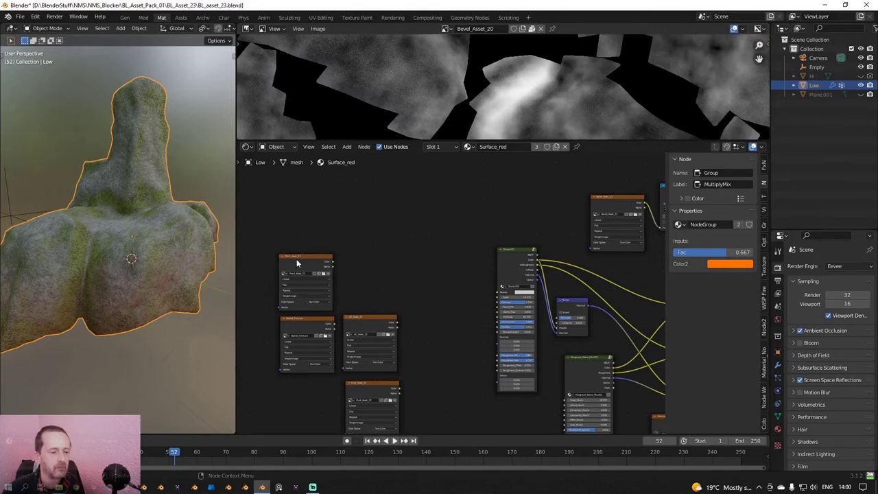
Show the Point_Asset_23 texture in the Image Editor, fit it in view and make that area taller.
{"action": "left_click", "coordinate": [296, 259]}
{"action": "scroll", "coordinate": [457, 103], "scroll_direction": "down", "scroll_amount": 4}
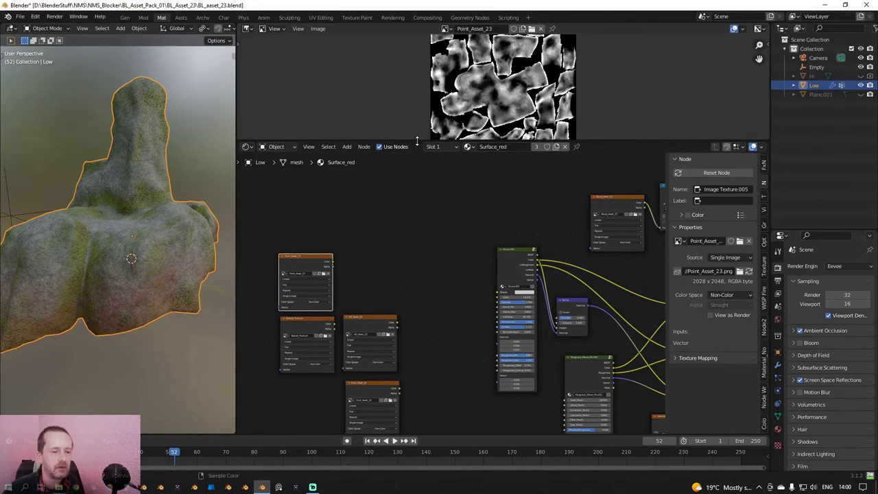
{"action": "left_click_drag", "start_coordinate": [416, 142], "coordinate": [421, 176]}
{"action": "scroll", "coordinate": [388, 270], "scroll_direction": "up", "scroll_amount": 3}
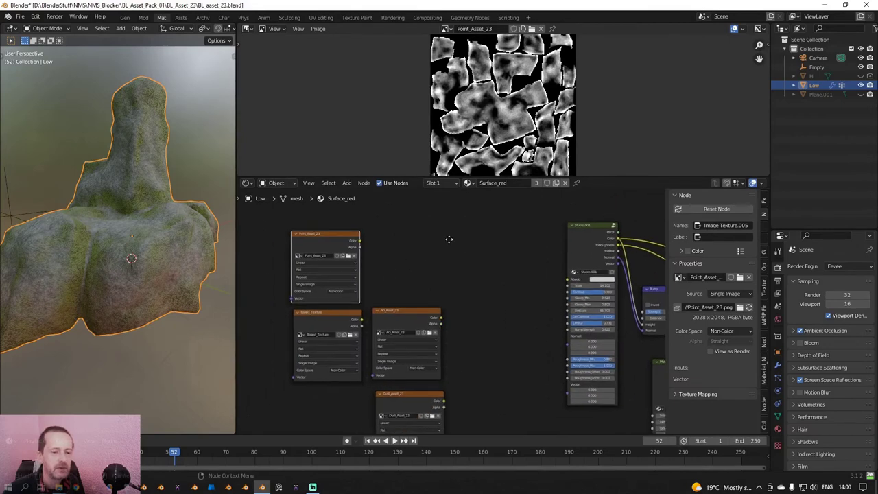
Preview the Baked_Texture, AO_Asset_23 and Dust_Asset_23 maps one after another and compare the dust mask with the rock.
{"action": "left_click", "coordinate": [320, 320]}
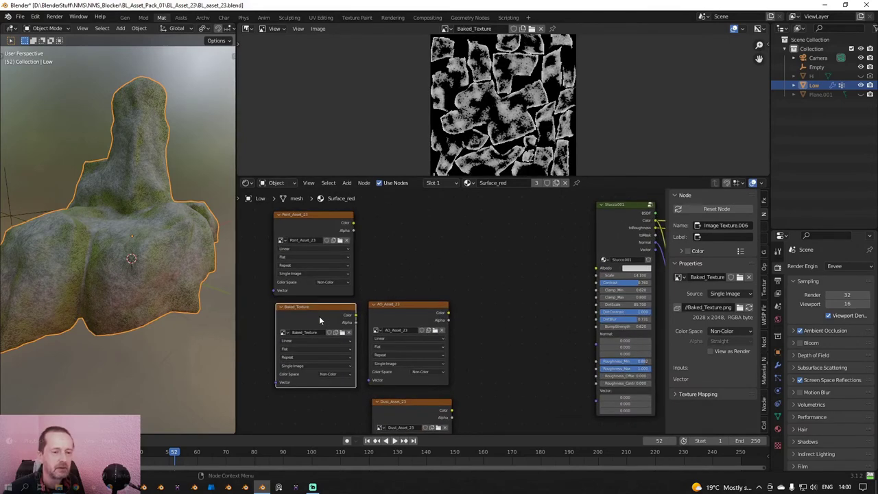
{"action": "scroll", "coordinate": [318, 316], "scroll_direction": "up", "scroll_amount": 1}
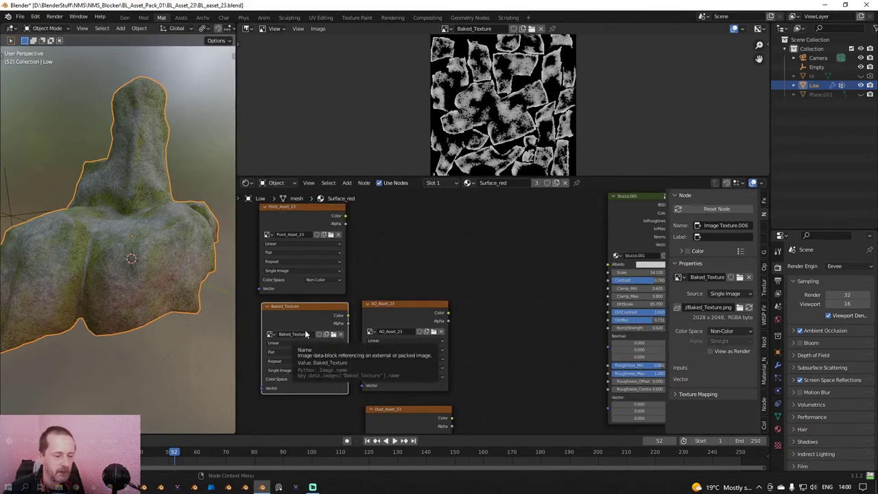
{"action": "left_click", "coordinate": [399, 318]}
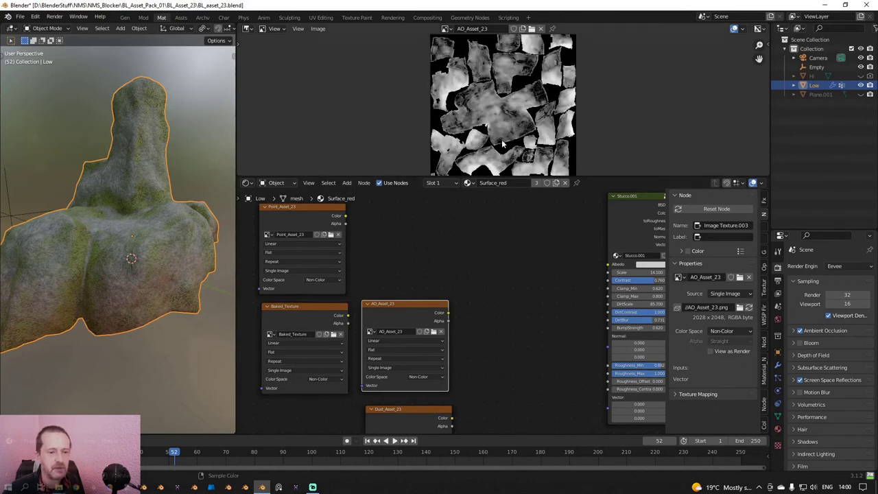
{"action": "scroll", "coordinate": [445, 219], "scroll_direction": "down", "scroll_amount": 5, "text": "shift"}
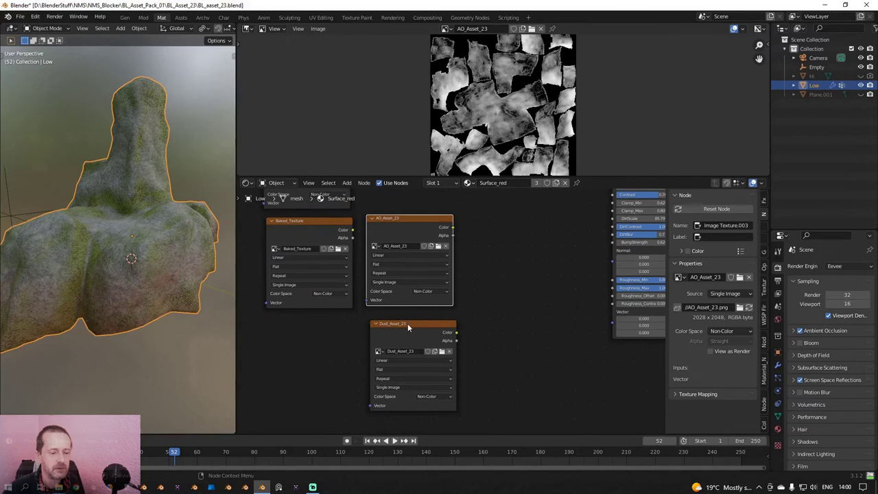
{"action": "left_click", "coordinate": [407, 323]}
{"action": "middle_click_drag", "start_coordinate": [174, 260], "coordinate": [136, 262]}
Bring the Dust_Asset_23 texture node over to just beneath the Sand frame, moving that frame higher to make space.
{"action": "scroll", "coordinate": [523, 329], "scroll_direction": "down", "scroll_amount": 6}
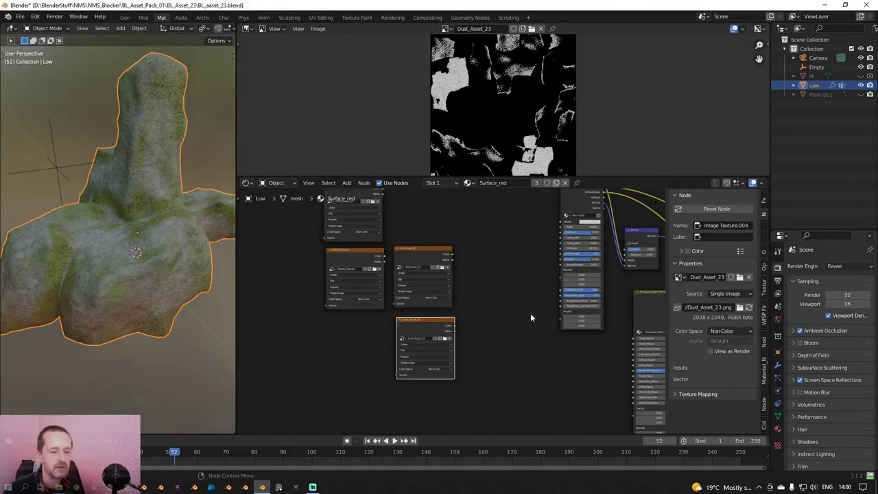
{"action": "middle_click_drag", "start_coordinate": [530, 313], "coordinate": [339, 377]}
{"action": "scroll", "coordinate": [343, 344], "scroll_direction": "down", "scroll_amount": 3}
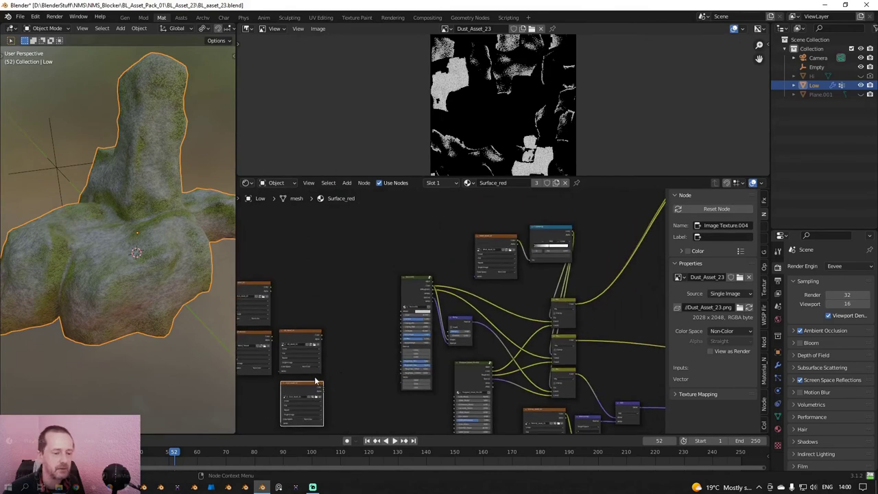
{"action": "left_click_drag", "start_coordinate": [299, 389], "coordinate": [375, 222]}
{"action": "scroll", "coordinate": [574, 314], "scroll_direction": "down", "scroll_amount": 2}
{"action": "middle_click_drag", "start_coordinate": [574, 313], "coordinate": [433, 338]}
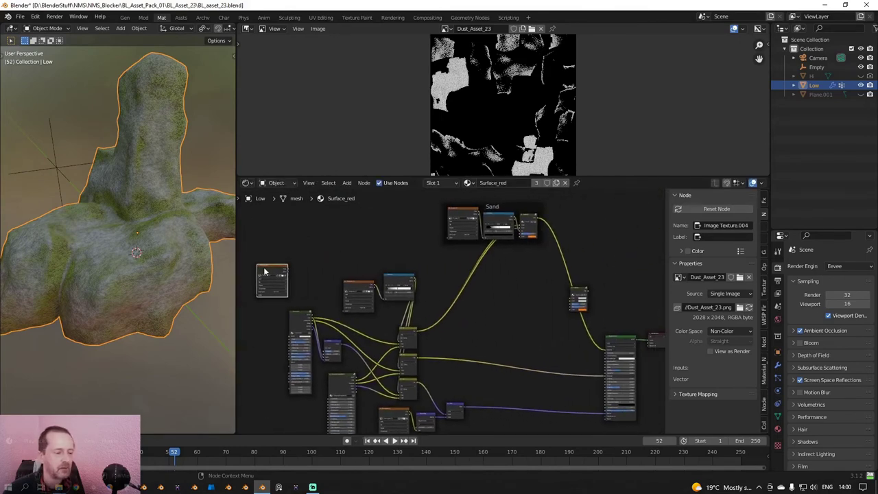
{"action": "left_click_drag", "start_coordinate": [264, 272], "coordinate": [510, 300]}
{"action": "scroll", "coordinate": [481, 305], "scroll_direction": "up", "scroll_amount": 2}
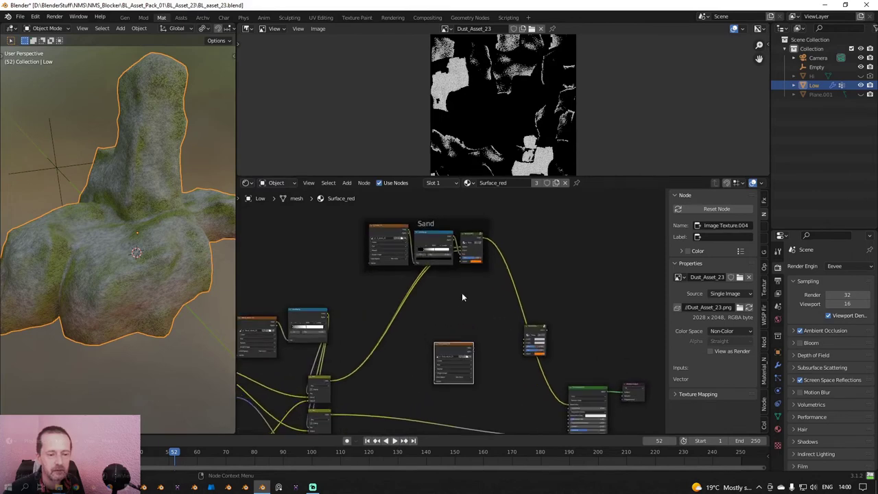
{"action": "left_click_drag", "start_coordinate": [468, 225], "coordinate": [467, 255]}
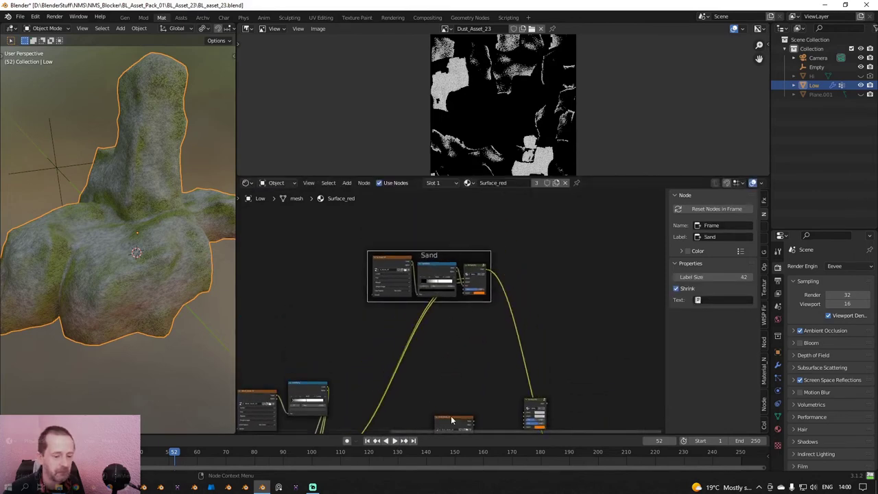
{"action": "left_click_drag", "start_coordinate": [446, 420], "coordinate": [371, 317]}
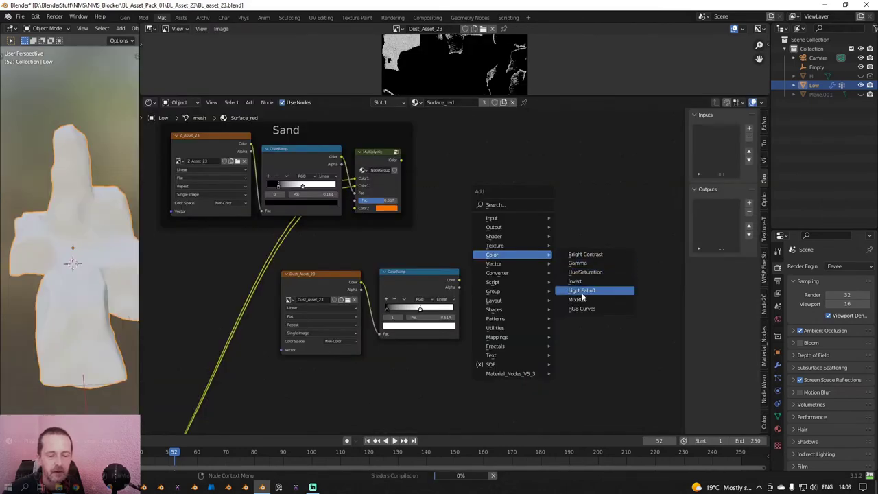
Add a MixRGB node with the dust ColorRamp's Color feeding Fac and the Sand MultiplyMix output feeding Color1.
{"action": "left_click", "coordinate": [577, 299]}
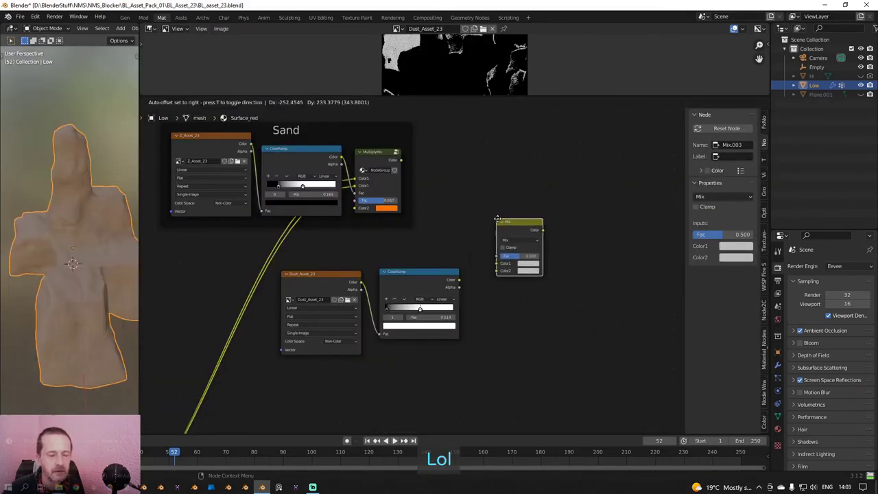
{"action": "left_click", "coordinate": [528, 228]}
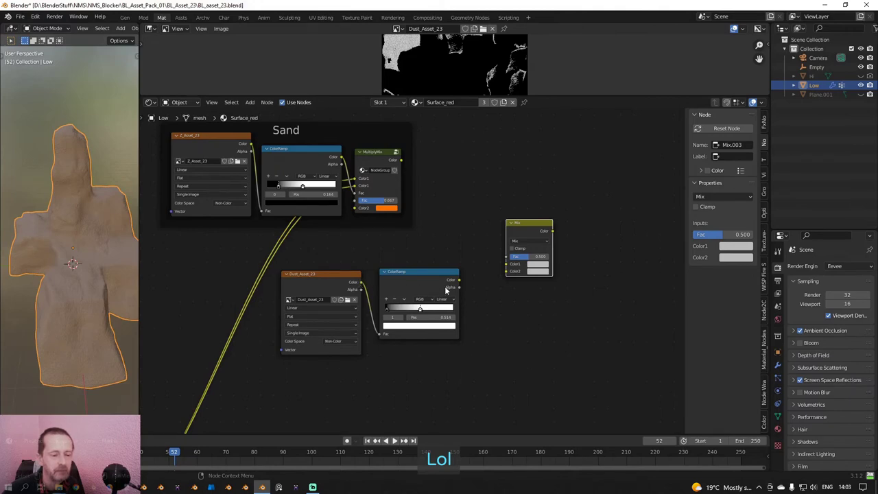
{"action": "left_click_drag", "start_coordinate": [458, 280], "coordinate": [507, 257]}
{"action": "left_click_drag", "start_coordinate": [400, 160], "coordinate": [508, 265]}
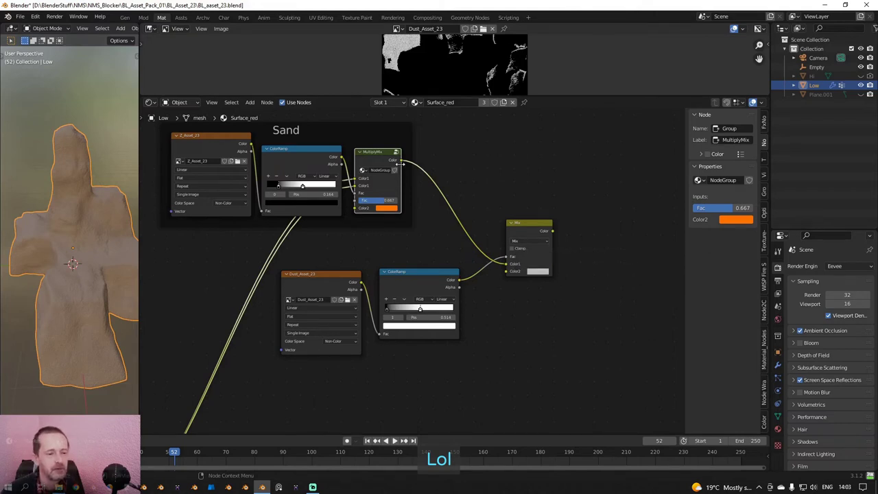
Route the MultiplyMix output through a new Hue/Saturation node into the Mix node's Color2, and shift the dust texture and ColorRamp below it.
{"action": "left_click_drag", "start_coordinate": [401, 161], "coordinate": [502, 277]}
{"action": "key", "text": "shift+a"}
{"action": "mouse_move", "coordinate": [525, 189]}
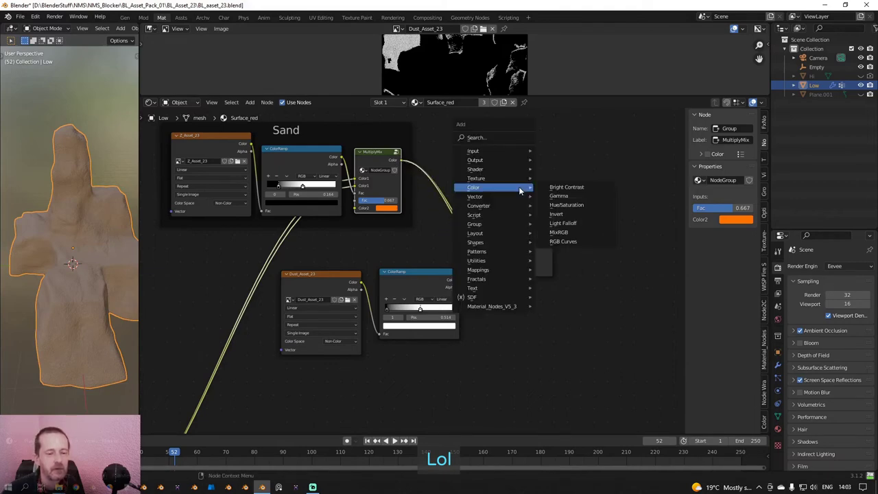
{"action": "left_click", "coordinate": [567, 205]}
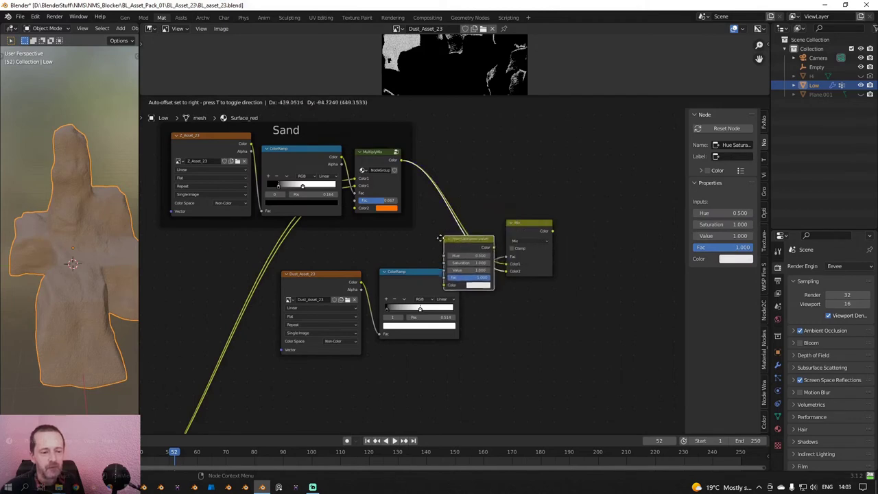
{"action": "left_click", "coordinate": [428, 241]}
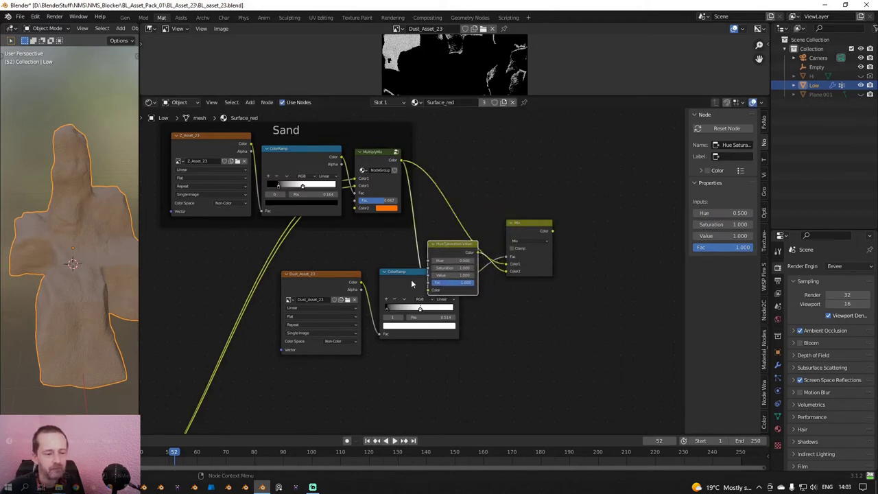
{"action": "left_click_drag", "start_coordinate": [411, 279], "coordinate": [411, 317]}
{"action": "left_click_drag", "start_coordinate": [327, 276], "coordinate": [336, 301]}
Connect the dust Mix node's Color output to the Principled BSDF's Base Color.
{"action": "scroll", "coordinate": [542, 330], "scroll_direction": "down", "scroll_amount": 3}
{"action": "middle_click_drag", "start_coordinate": [535, 312], "coordinate": [482, 256]}
{"action": "scroll", "coordinate": [531, 285], "scroll_direction": "up", "scroll_amount": 1}
{"action": "scroll", "coordinate": [491, 267], "scroll_direction": "down", "scroll_amount": 2}
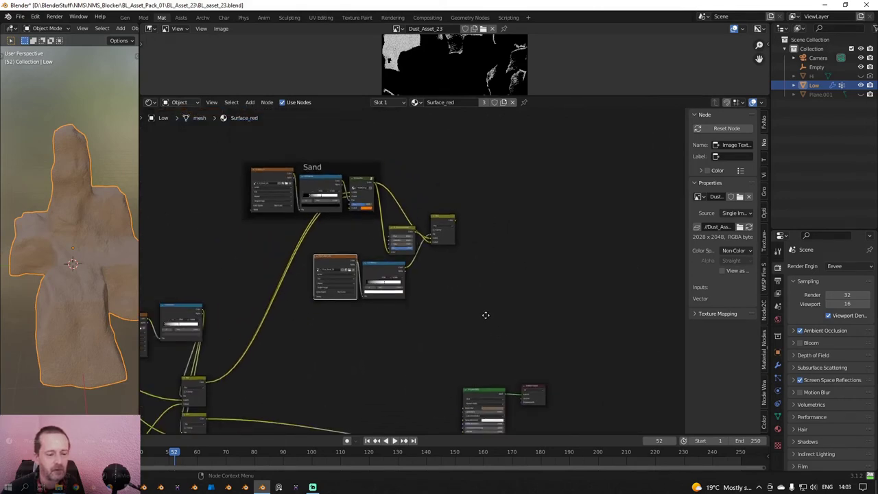
{"action": "middle_click_drag", "start_coordinate": [485, 313], "coordinate": [471, 216]}
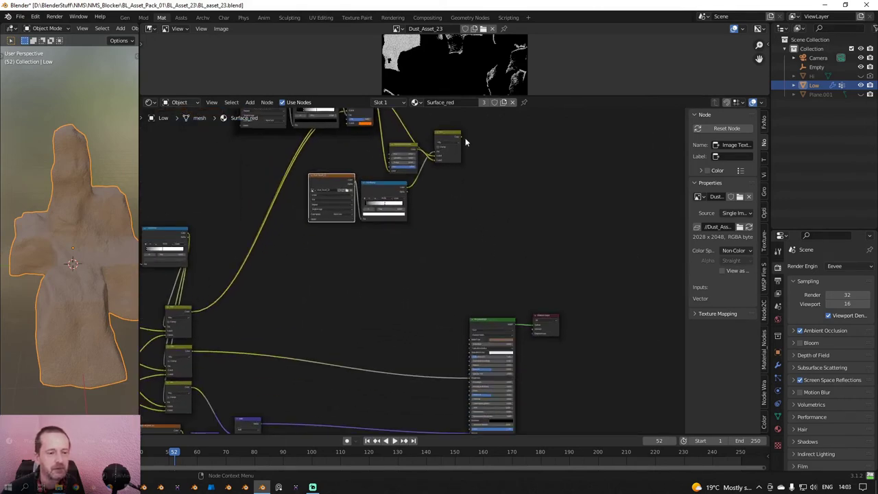
{"action": "left_click_drag", "start_coordinate": [461, 140], "coordinate": [470, 341]}
Brighten the dust layer by setting the Hue Saturation Value node's Value to 1.120.
{"action": "scroll", "coordinate": [476, 278], "scroll_direction": "up", "scroll_amount": 4}
{"action": "middle_click_drag", "start_coordinate": [343, 227], "coordinate": [455, 345]}
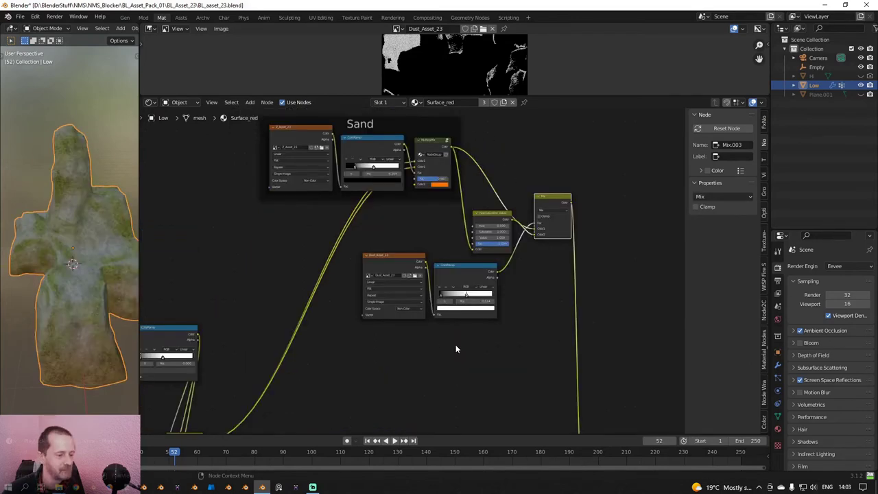
{"action": "scroll", "coordinate": [411, 273], "scroll_direction": "up", "scroll_amount": 2}
{"action": "middle_click_drag", "start_coordinate": [430, 289], "coordinate": [376, 307]}
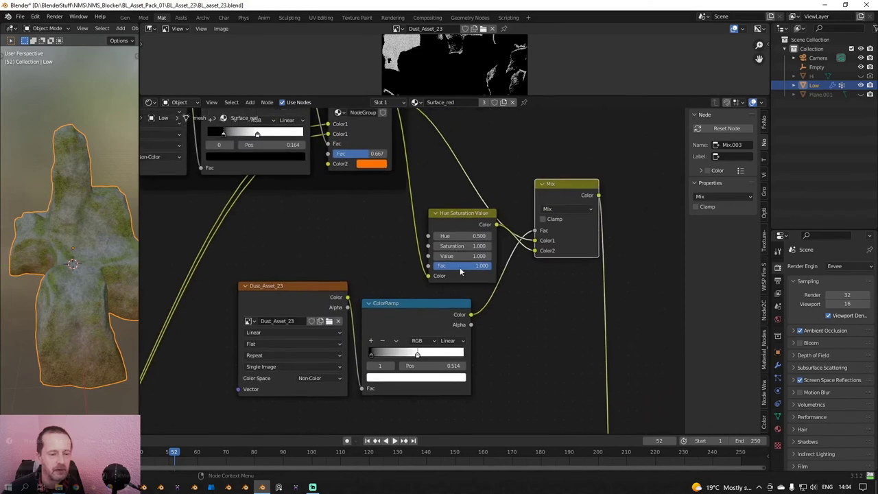
{"action": "mouse_move", "coordinate": [462, 255]}
{"action": "left_mouse_down"}
{"action": "mouse_move", "coordinate": [489, 256]}
{"action": "mouse_move", "coordinate": [460, 256]}
{"action": "left_mouse_up"}
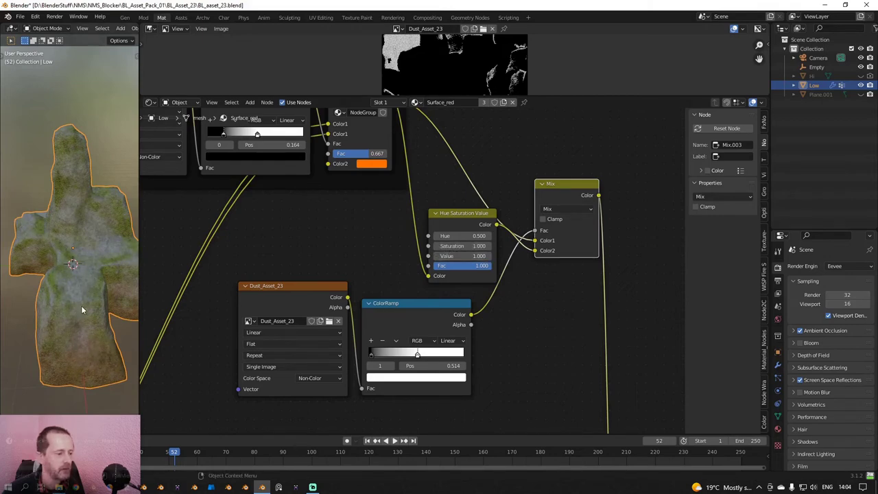
{"action": "middle_click_drag", "start_coordinate": [81, 310], "coordinate": [107, 294]}
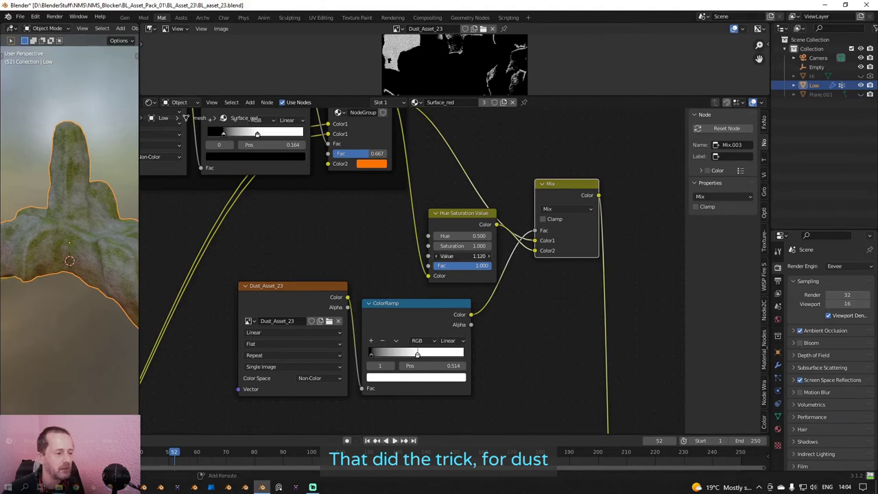
Add a MixRGB node set to Multiply with a pale yellow Color2.
{"action": "scroll", "coordinate": [482, 288], "scroll_direction": "down", "scroll_amount": 4}
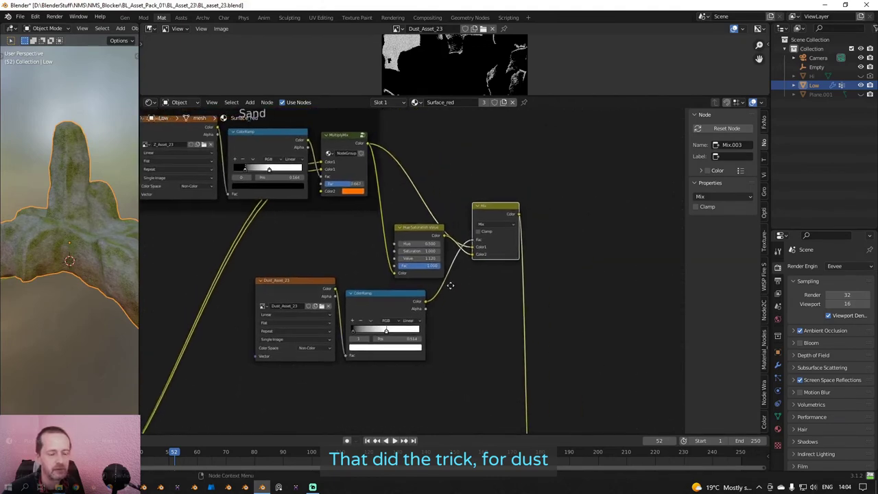
{"action": "key", "text": "shift+a"}
{"action": "mouse_move", "coordinate": [613, 202]}
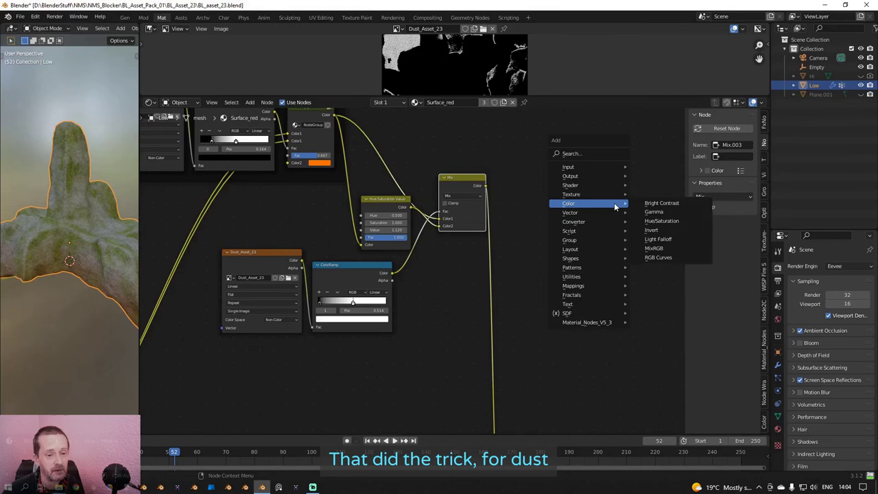
{"action": "left_click", "coordinate": [646, 251]}
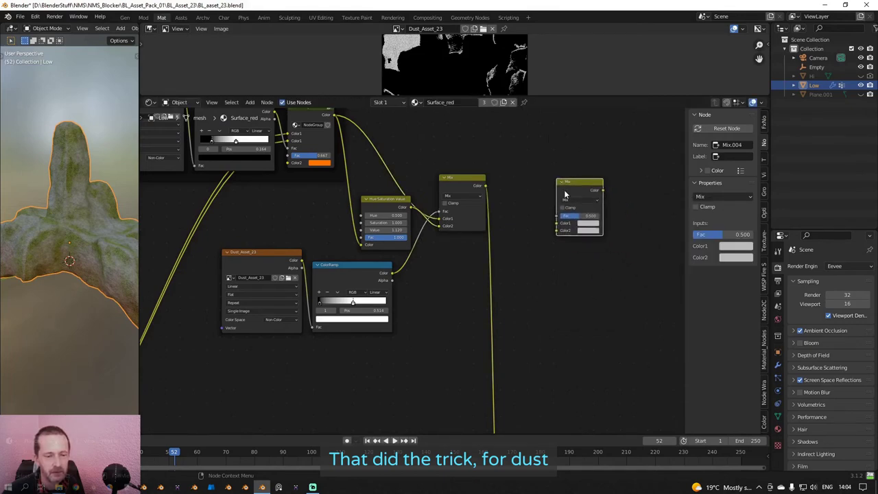
{"action": "left_click", "coordinate": [578, 201]}
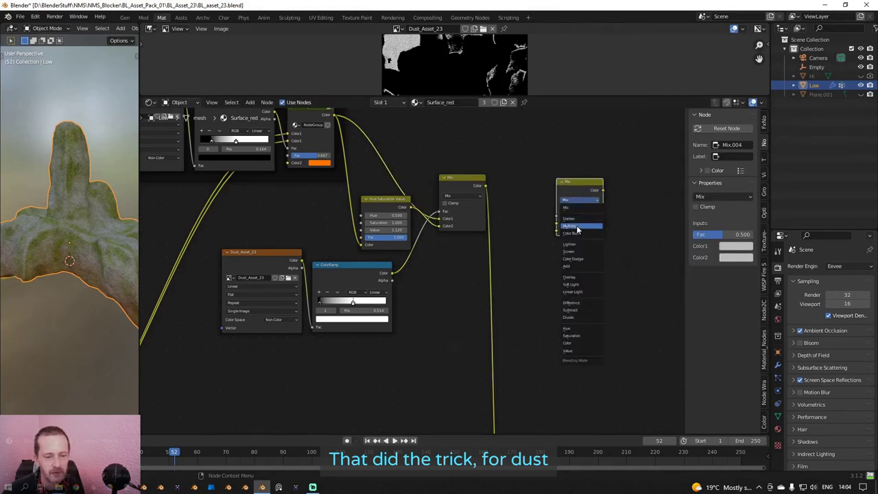
{"action": "left_click", "coordinate": [580, 226]}
{"action": "left_click", "coordinate": [588, 230]}
{"action": "left_click_drag", "start_coordinate": [605, 159], "coordinate": [600, 154]}
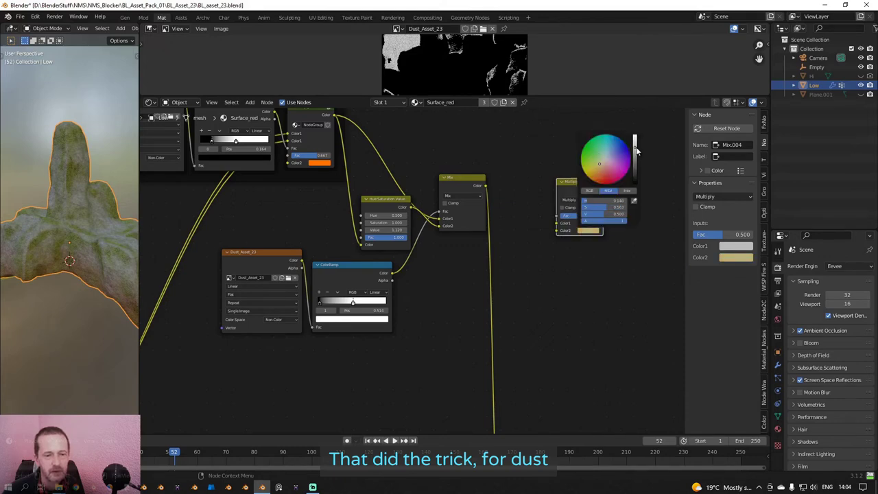
{"action": "left_click_drag", "start_coordinate": [634, 148], "coordinate": [635, 135]}
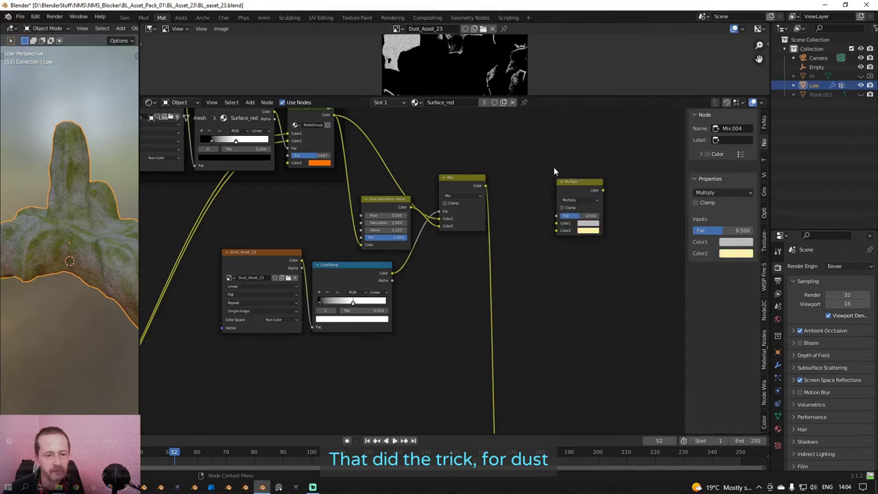
Insert the Multiply node between the Hue Saturation Value node and the dust Mix node's Color2, shifting the Mix node to make room.
{"action": "left_click_drag", "start_coordinate": [577, 189], "coordinate": [439, 262]}
{"action": "left_click_drag", "start_coordinate": [458, 180], "coordinate": [472, 161]}
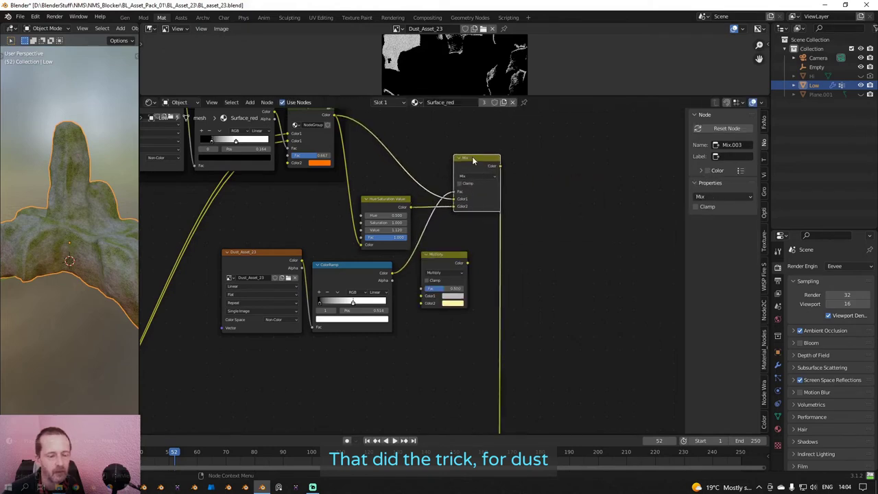
{"action": "left_click_drag", "start_coordinate": [446, 255], "coordinate": [442, 213]}
{"action": "scroll", "coordinate": [415, 277], "scroll_direction": "down", "scroll_amount": 2}
{"action": "scroll", "coordinate": [363, 271], "scroll_direction": "up", "scroll_amount": 4}
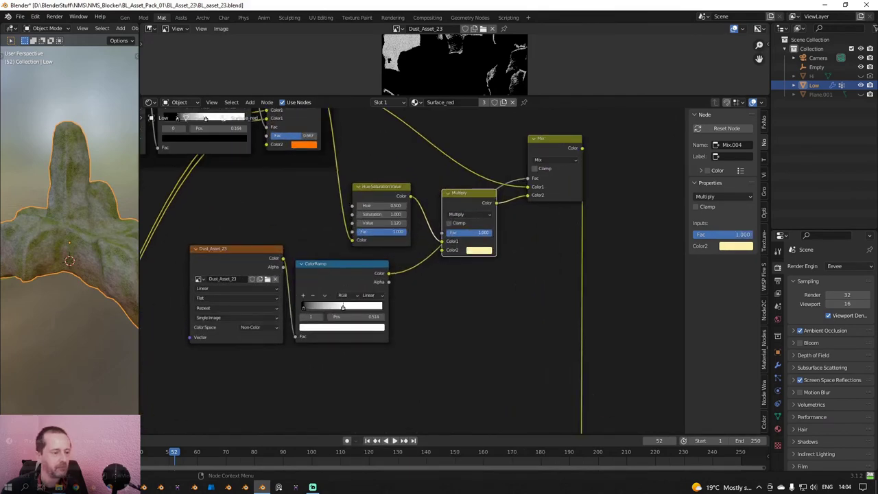
Set the Hue Saturation Value node's Value to 1.230 and tune the Multiply node's Fac to 0.842.
{"action": "mouse_move", "coordinate": [483, 232]}
{"action": "left_mouse_down"}
{"action": "mouse_move", "coordinate": [446, 233]}
{"action": "mouse_move", "coordinate": [480, 232]}
{"action": "left_mouse_up"}
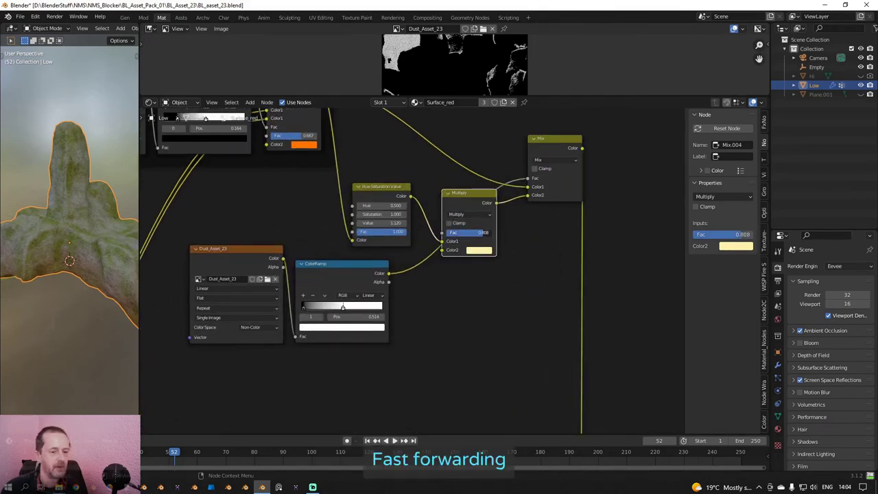
{"action": "middle_click_drag", "start_coordinate": [60, 273], "coordinate": [32, 284]}
{"action": "scroll", "coordinate": [32, 284], "scroll_direction": "up", "scroll_amount": 4}
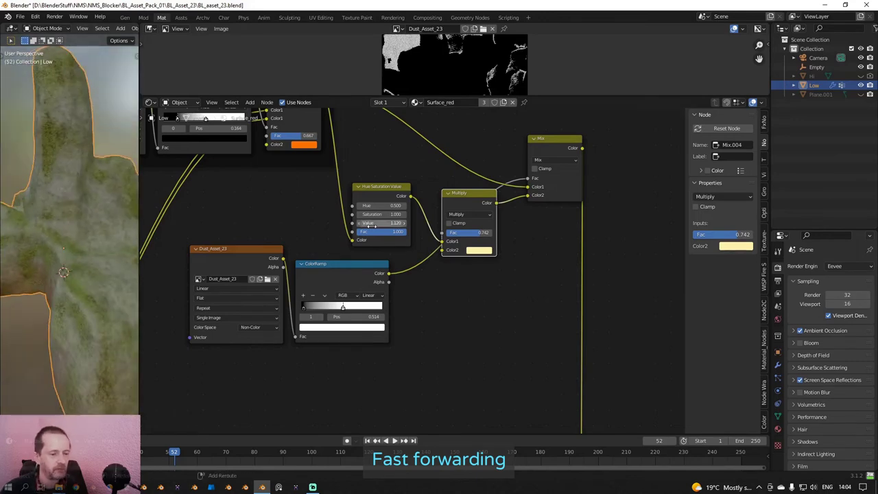
{"action": "left_click_drag", "start_coordinate": [368, 223], "coordinate": [376, 223]}
{"action": "scroll", "coordinate": [117, 302], "scroll_direction": "down", "scroll_amount": 5}
{"action": "middle_click_drag", "start_coordinate": [109, 343], "coordinate": [103, 305]}
{"action": "scroll", "coordinate": [103, 305], "scroll_direction": "up", "scroll_amount": 2}
{"action": "scroll", "coordinate": [493, 194], "scroll_direction": "up", "scroll_amount": 5}
{"action": "left_click_drag", "start_coordinate": [472, 251], "coordinate": [485, 251]}
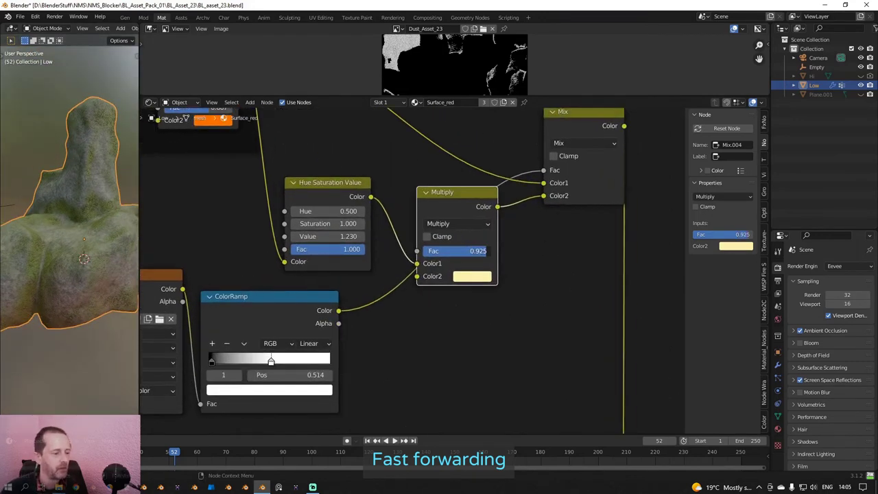
Retint the Multiply node's Color2 to a light warm yellow and raise the Hue Saturation Value node's Value to 1.590.
{"action": "left_click", "coordinate": [472, 275]}
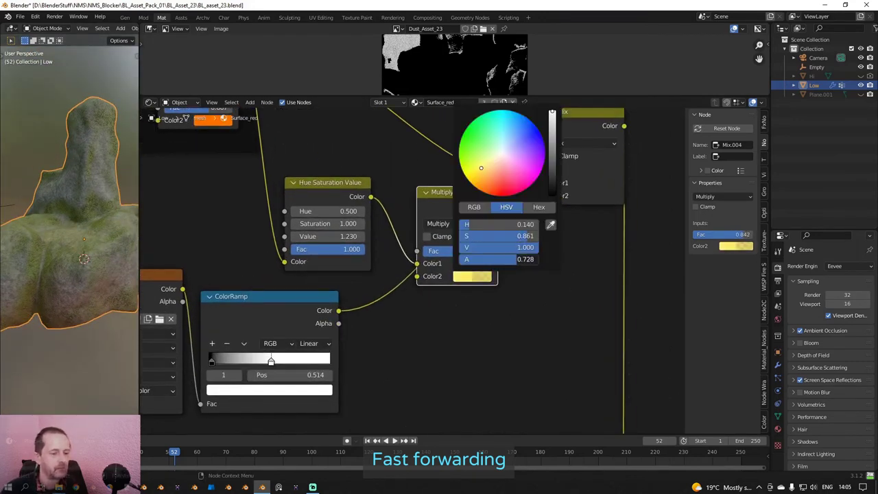
{"action": "left_click_drag", "start_coordinate": [552, 111], "coordinate": [552, 113]}
{"action": "left_click_drag", "start_coordinate": [327, 236], "coordinate": [332, 236]}
{"action": "scroll", "coordinate": [288, 260], "scroll_direction": "down", "scroll_amount": 1}
{"action": "scroll", "coordinate": [118, 294], "scroll_direction": "down", "scroll_amount": 2}
{"action": "middle_click_drag", "start_coordinate": [89, 288], "coordinate": [130, 292]}
{"action": "left_click", "coordinate": [465, 276]}
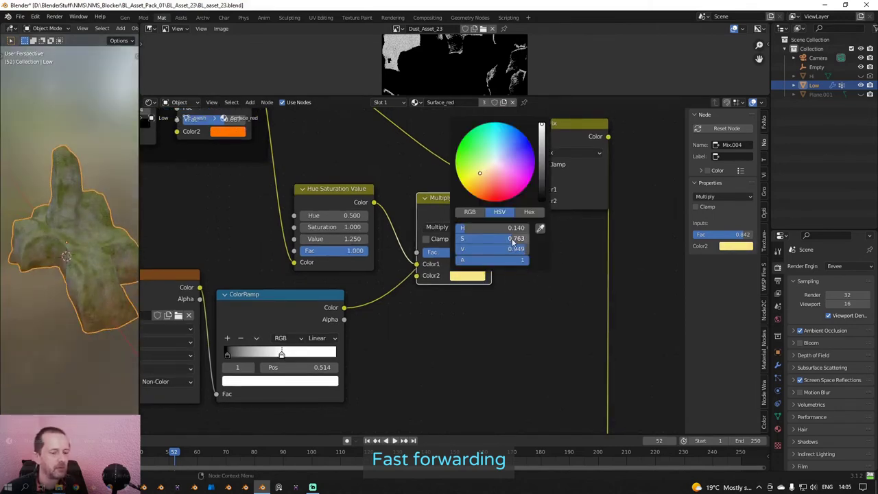
{"action": "mouse_move", "coordinate": [511, 228]}
{"action": "left_mouse_down"}
{"action": "mouse_move", "coordinate": [542, 228]}
{"action": "mouse_move", "coordinate": [446, 250]}
{"action": "mouse_move", "coordinate": [484, 250]}
{"action": "left_mouse_up"}
{"action": "mouse_move", "coordinate": [334, 238]}
{"action": "left_mouse_down"}
{"action": "mouse_move", "coordinate": [353, 239]}
{"action": "mouse_move", "coordinate": [340, 238]}
{"action": "left_mouse_up"}
{"action": "scroll", "coordinate": [428, 256], "scroll_direction": "down", "scroll_amount": 4}
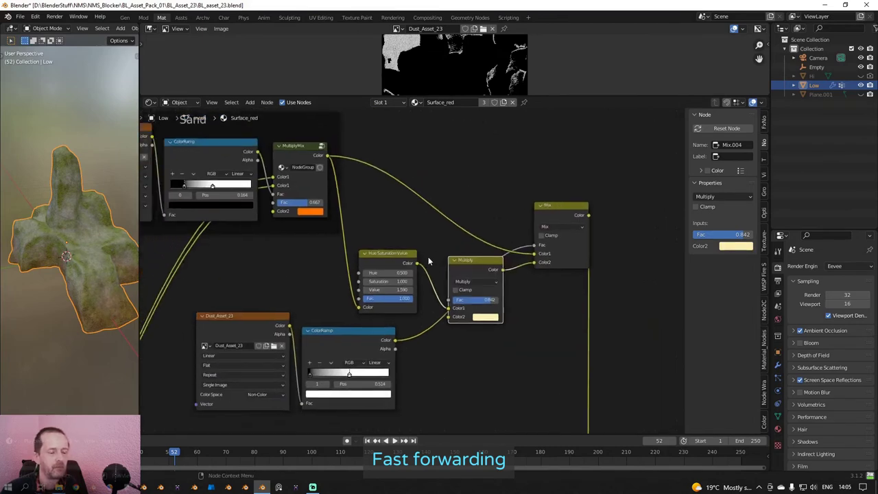
Place the dust ColorRamp's black stop at 0.305 and white stop at 0.473, and set the Hue Saturation Value node's Value to 1.500.
{"action": "middle_click_drag", "start_coordinate": [428, 256], "coordinate": [490, 188]}
{"action": "scroll", "coordinate": [490, 188], "scroll_direction": "up", "scroll_amount": 3}
{"action": "mouse_move", "coordinate": [401, 310]}
{"action": "left_mouse_down"}
{"action": "mouse_move", "coordinate": [372, 311]}
{"action": "mouse_move", "coordinate": [404, 310]}
{"action": "left_mouse_up"}
{"action": "left_click_drag", "start_coordinate": [391, 274], "coordinate": [405, 278]}
{"action": "left_click_drag", "start_coordinate": [363, 308], "coordinate": [396, 307]}
{"action": "middle_click_drag", "start_coordinate": [82, 336], "coordinate": [73, 289]}
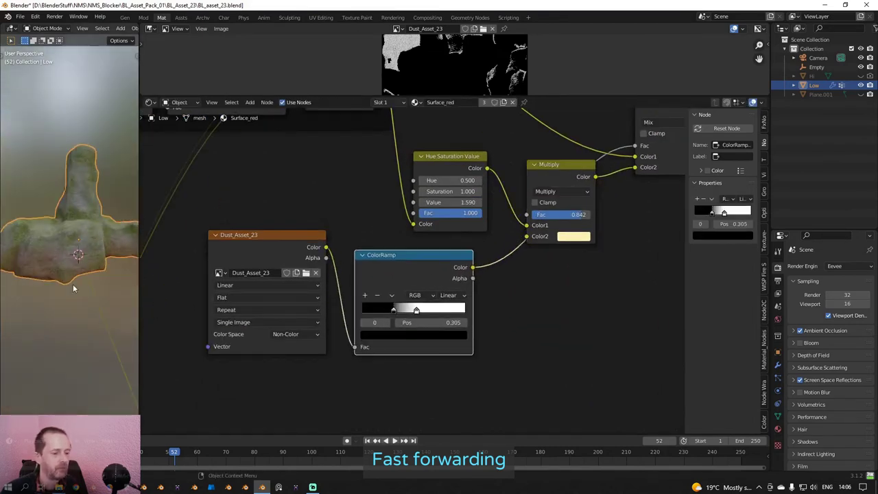
{"action": "scroll", "coordinate": [415, 272], "scroll_direction": "up", "scroll_amount": 1}
{"action": "left_click_drag", "start_coordinate": [416, 312], "coordinate": [410, 313]}
{"action": "left_click", "coordinate": [560, 155]}
{"action": "left_click_drag", "start_coordinate": [452, 196], "coordinate": [446, 196]}
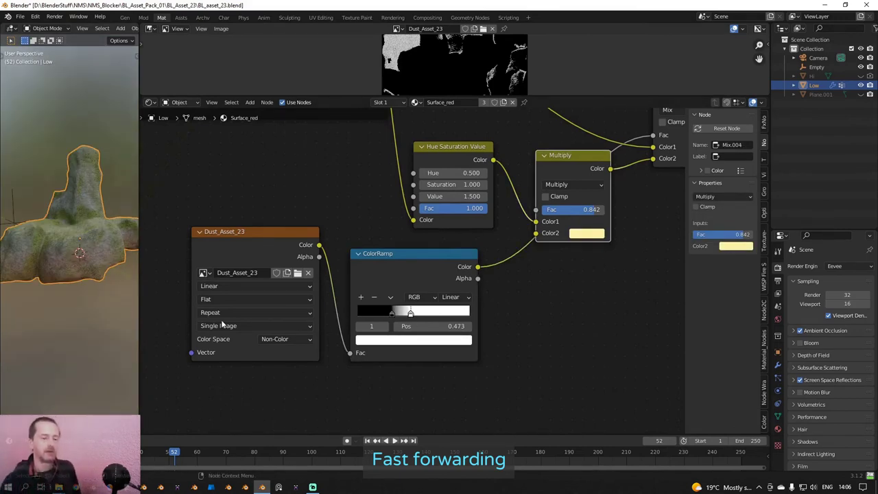
Tidy the dust nodes by lowering the Mix node beside Multiply and nudging the texture and ColorRamp closer to them.
{"action": "scroll", "coordinate": [329, 373], "scroll_direction": "down", "scroll_amount": 7}
{"action": "middle_click_drag", "start_coordinate": [375, 360], "coordinate": [277, 388]}
{"action": "scroll", "coordinate": [301, 389], "scroll_direction": "down", "scroll_amount": 2}
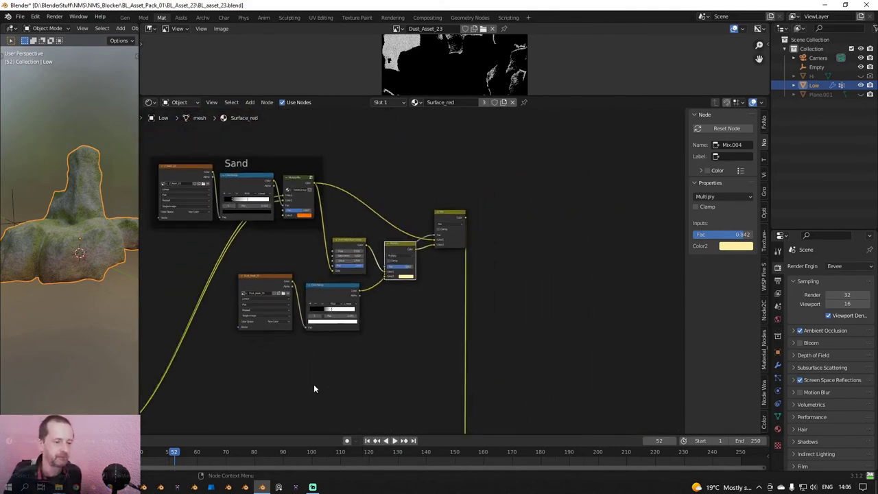
{"action": "left_click_drag", "start_coordinate": [445, 218], "coordinate": [445, 252]}
{"action": "scroll", "coordinate": [384, 294], "scroll_direction": "up", "scroll_amount": 2}
{"action": "middle_click_drag", "start_coordinate": [402, 299], "coordinate": [409, 295]}
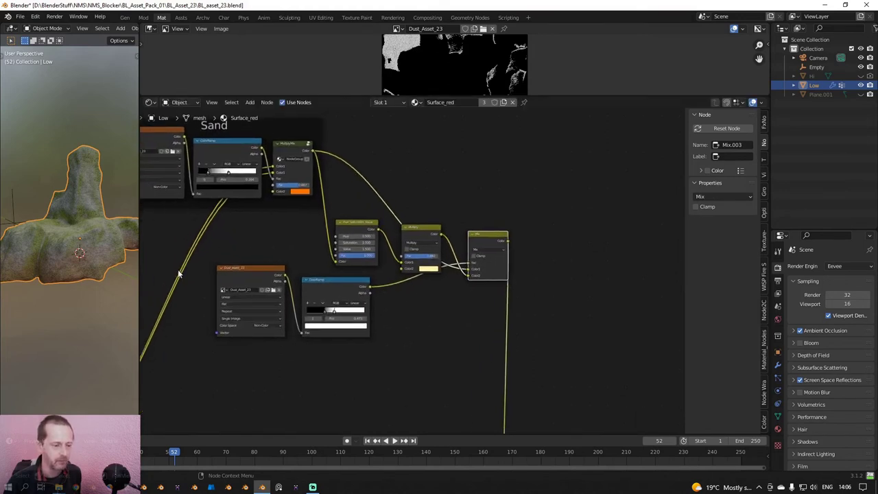
{"action": "left_click_drag", "start_coordinate": [236, 274], "coordinate": [239, 273]}
{"action": "left_click_drag", "start_coordinate": [344, 286], "coordinate": [348, 285]}
Add a Frame around all the dust nodes and position it just below the Sand frame.
{"action": "scroll", "coordinate": [462, 178], "scroll_direction": "down", "scroll_amount": 3}
{"action": "key", "text": "shift+a"}
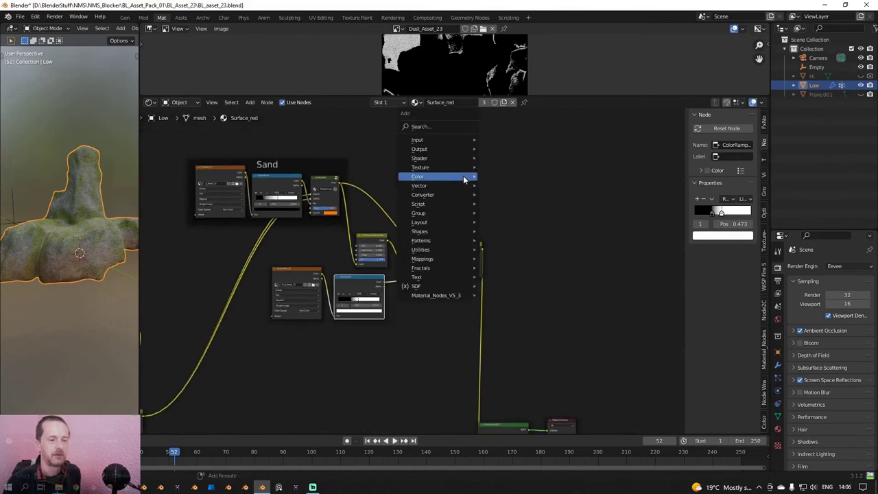
{"action": "mouse_move", "coordinate": [455, 223]}
{"action": "left_click", "coordinate": [501, 222]}
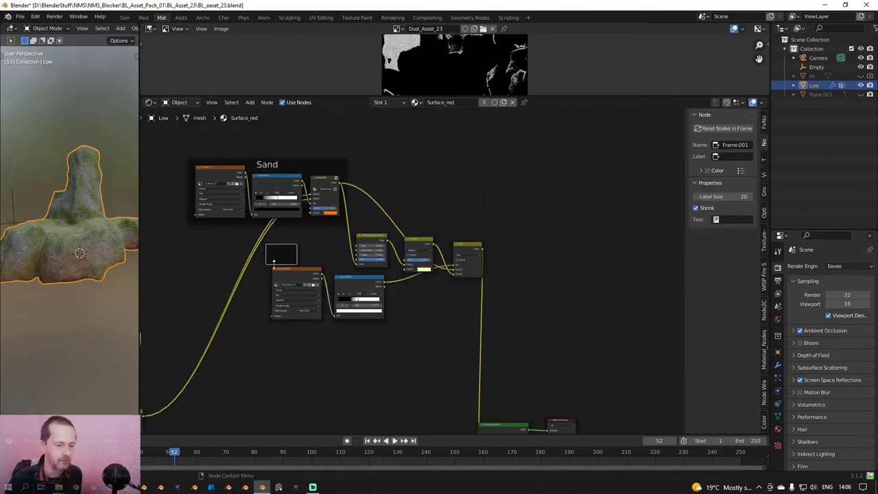
{"action": "left_click", "coordinate": [298, 259]}
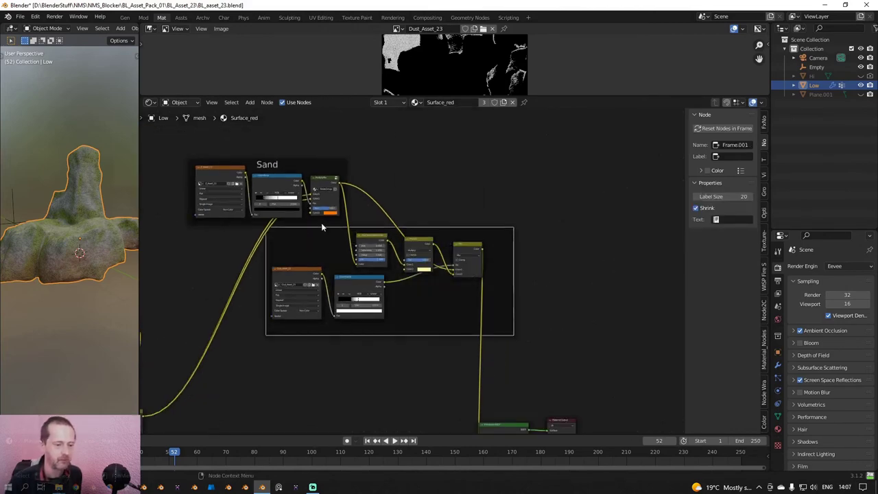
{"action": "left_click", "coordinate": [461, 251]}
{"action": "left_click_drag", "start_coordinate": [461, 248], "coordinate": [466, 256], "text": "shift"}
{"action": "left_click", "coordinate": [445, 317]}
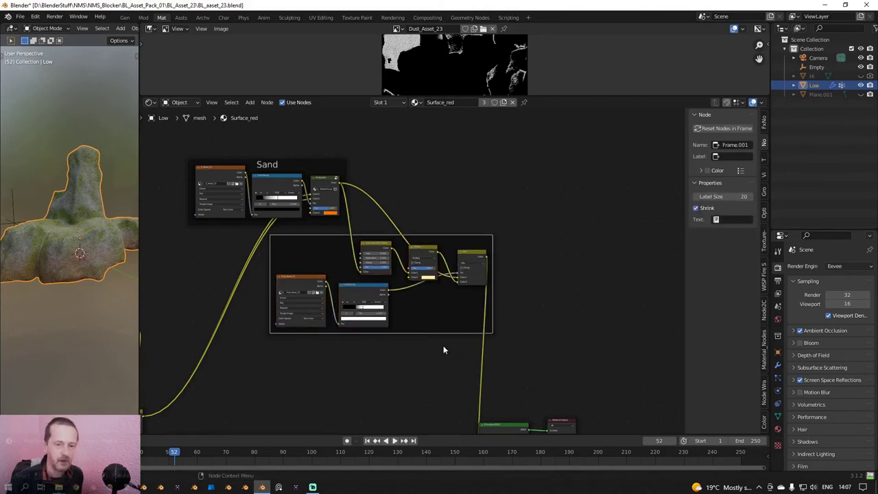
Label the new frame Dust with label size 64, and move the Hue Saturation Value node clear of the title.
{"action": "left_click", "coordinate": [716, 218]}
{"action": "left_click", "coordinate": [731, 156]}
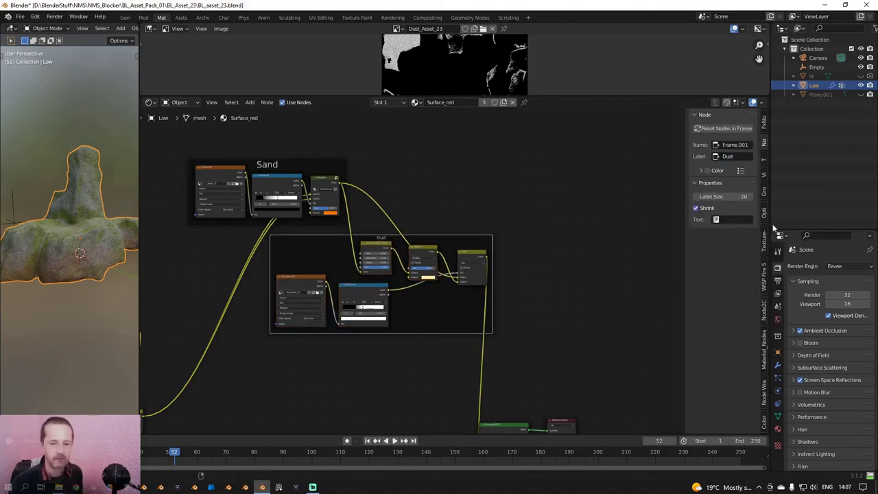
{"action": "left_click_drag", "start_coordinate": [724, 196], "coordinate": [768, 196]}
{"action": "left_click_drag", "start_coordinate": [372, 246], "coordinate": [340, 240]}
Move the Dust frame farther right of the Sand frame, and shift the Principled BSDF and Material Output nodes right as well.
{"action": "scroll", "coordinate": [449, 266], "scroll_direction": "down", "scroll_amount": 3}
{"action": "left_click_drag", "start_coordinate": [454, 242], "coordinate": [482, 240]}
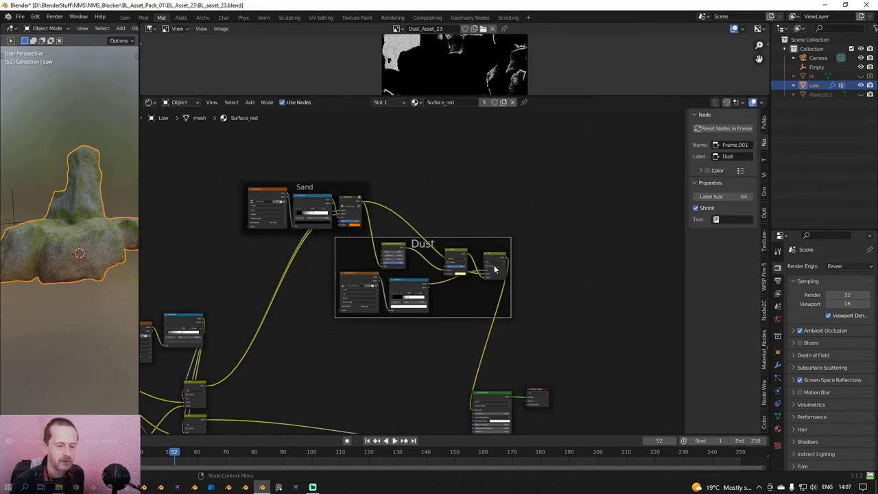
{"action": "middle_click_drag", "start_coordinate": [497, 278], "coordinate": [450, 156]}
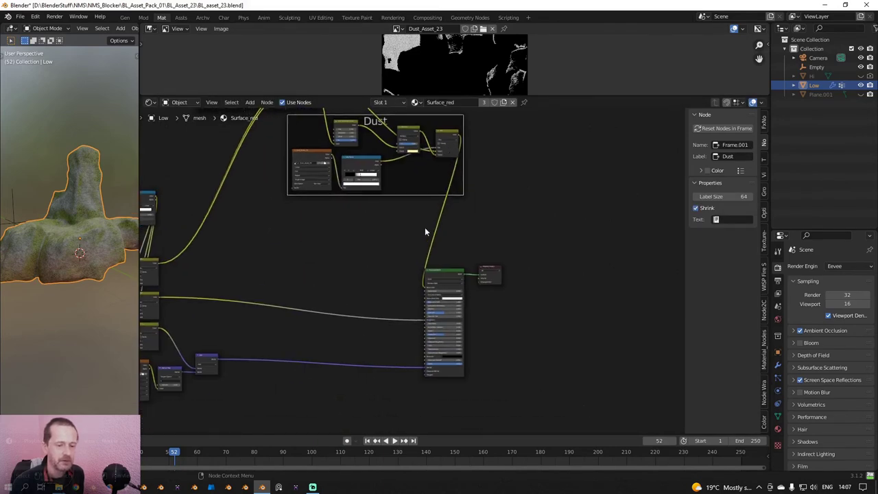
{"action": "left_click_drag", "start_coordinate": [403, 245], "coordinate": [543, 253]}
{"action": "scroll", "coordinate": [476, 280], "scroll_direction": "up", "scroll_amount": 2}
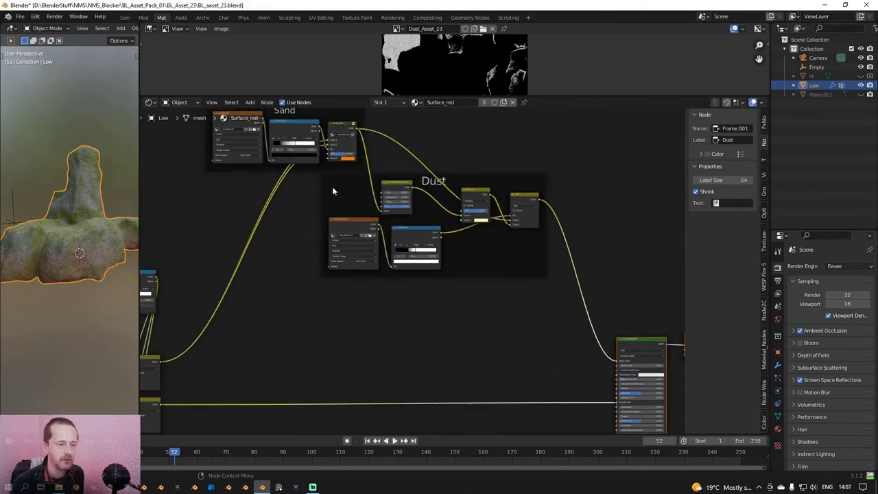
Look inside the Sand layer's MultiplyMix group and compare its structure with the nodes in the Dust frame.
{"action": "scroll", "coordinate": [411, 295], "scroll_direction": "up", "scroll_amount": 4}
{"action": "left_click", "coordinate": [433, 186]}
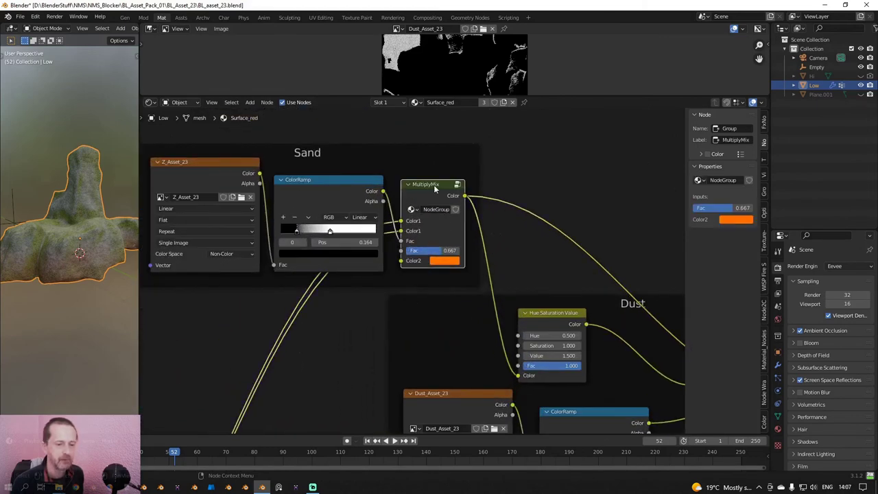
{"action": "key", "text": "Tab"}
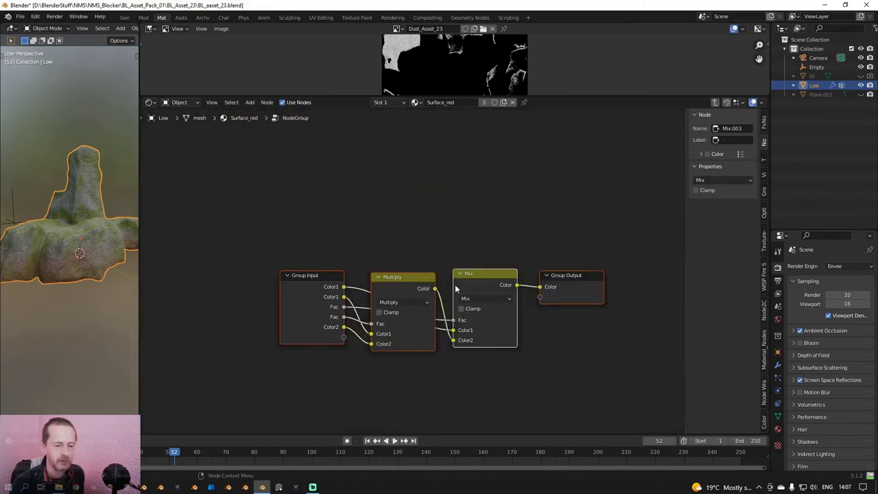
{"action": "key", "text": "Tab"}
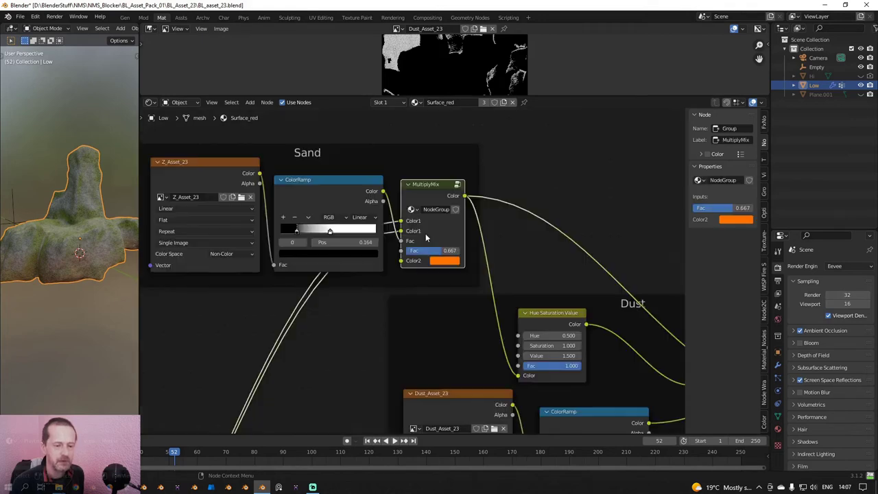
{"action": "scroll", "coordinate": [443, 306], "scroll_direction": "down", "scroll_amount": 4}
{"action": "middle_click_drag", "start_coordinate": [450, 316], "coordinate": [313, 241]}
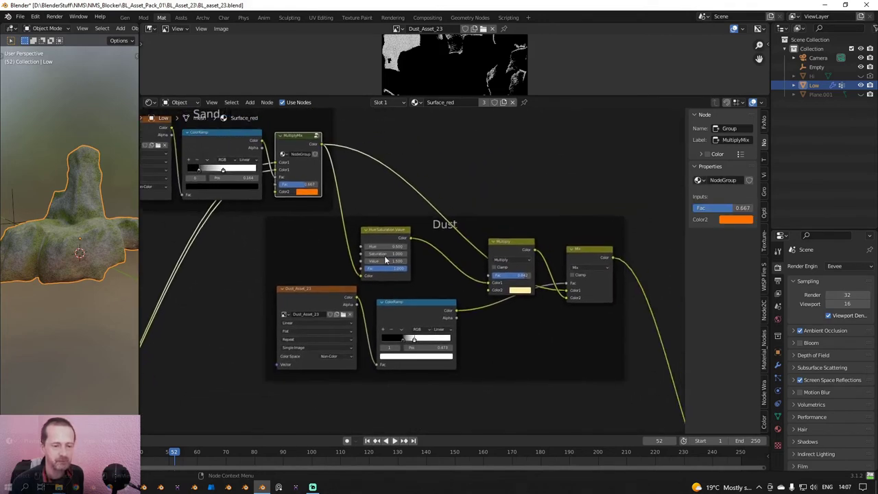
{"action": "middle_click_drag", "start_coordinate": [387, 260], "coordinate": [365, 271]}
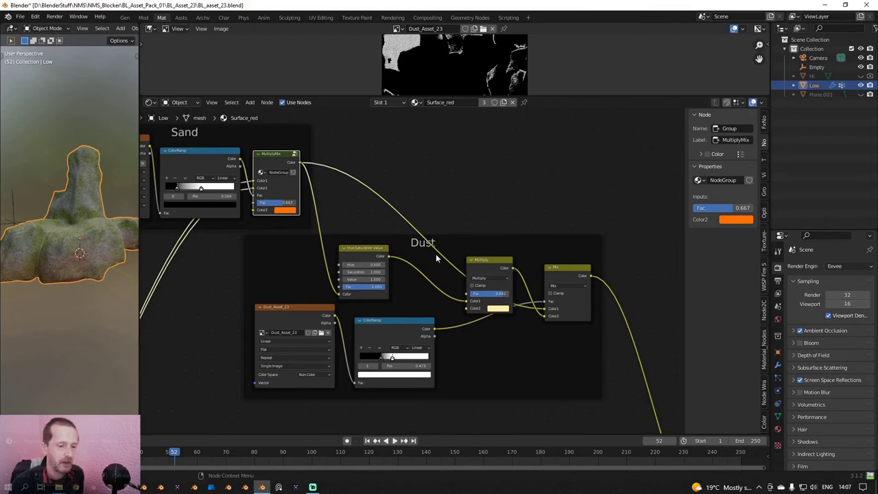
Review the node chain inside the Dust frame and inspect the rock model from another angle.
{"action": "middle_click_drag", "start_coordinate": [402, 313], "coordinate": [440, 277]}
{"action": "middle_click_drag", "start_coordinate": [101, 257], "coordinate": [126, 273]}
{"action": "scroll", "coordinate": [588, 275], "scroll_direction": "up", "scroll_amount": 2}
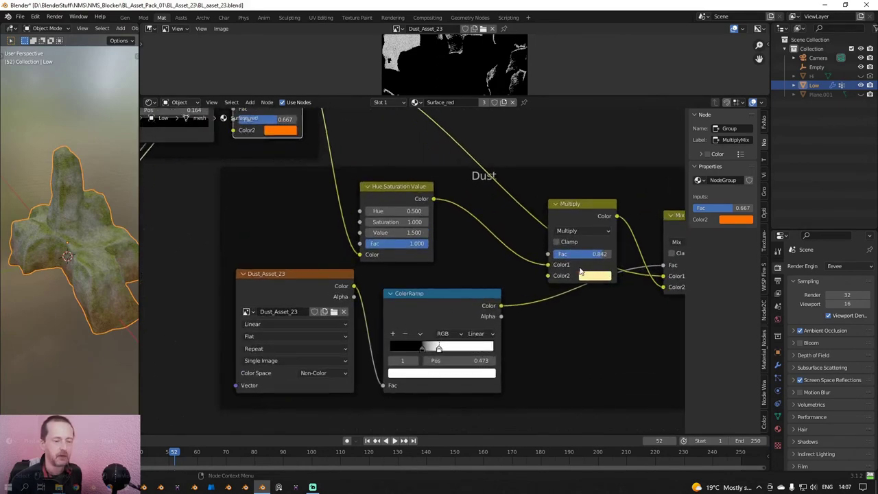
{"action": "scroll", "coordinate": [468, 265], "scroll_direction": "down", "scroll_amount": 2}
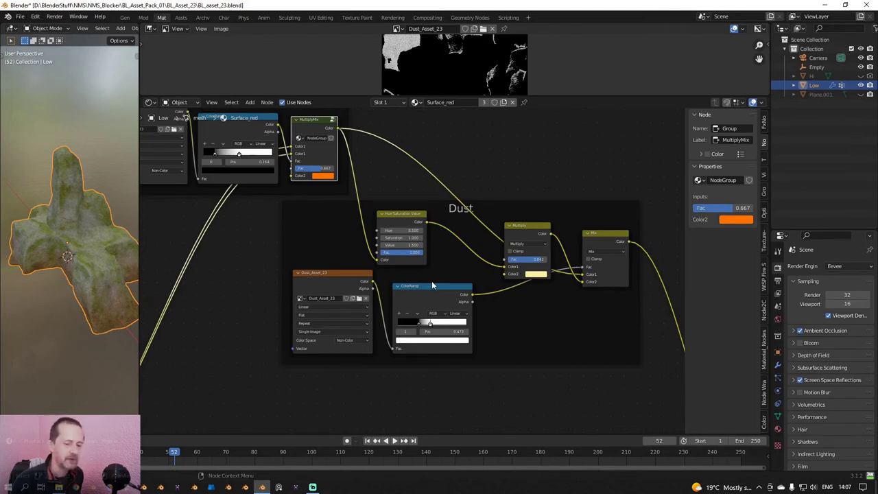
{"action": "scroll", "coordinate": [431, 282], "scroll_direction": "up", "scroll_amount": 2}
{"action": "scroll", "coordinate": [432, 292], "scroll_direction": "down", "scroll_amount": 2}
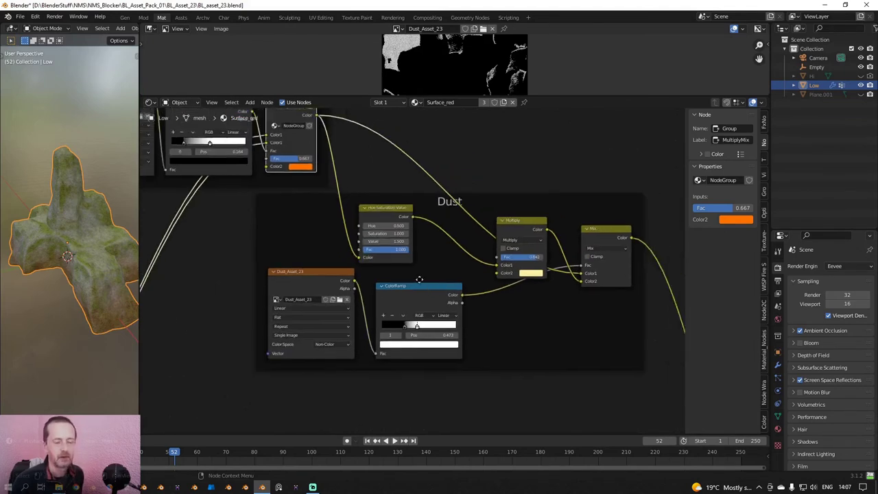
{"action": "scroll", "coordinate": [425, 282], "scroll_direction": "up", "scroll_amount": 2}
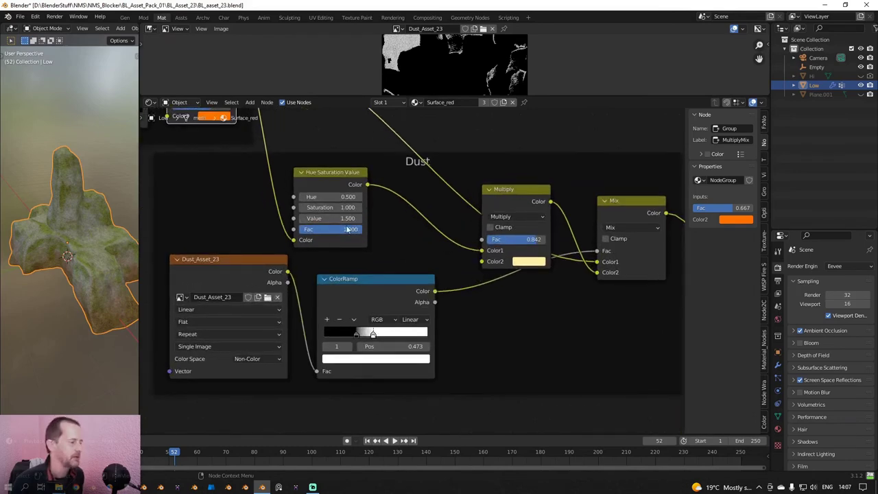
{"action": "scroll", "coordinate": [300, 246], "scroll_direction": "up", "scroll_amount": 1}
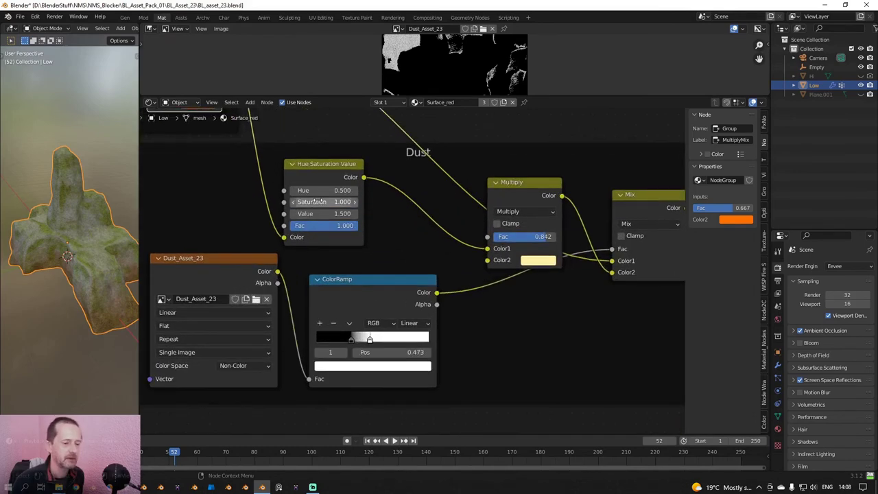
Lower the saturation and raise the value on the Dust layer's Hue Saturation Value node, and deepen its Multiply tint to a stronger yellow.
{"action": "left_click_drag", "start_coordinate": [321, 202], "coordinate": [269, 202], "text": "shift"}
{"action": "left_click_drag", "start_coordinate": [323, 213], "coordinate": [334, 213]}
{"action": "middle_click_drag", "start_coordinate": [68, 233], "coordinate": [103, 226]}
{"action": "left_click", "coordinate": [534, 260]}
{"action": "mouse_move", "coordinate": [576, 223]}
{"action": "left_mouse_down"}
{"action": "mouse_move", "coordinate": [561, 212]}
{"action": "mouse_move", "coordinate": [583, 223]}
{"action": "left_mouse_up"}
{"action": "mouse_move", "coordinate": [117, 255]}
{"action": "middle_mouse_down"}
{"action": "mouse_move", "coordinate": [89, 268]}
{"action": "mouse_move", "coordinate": [118, 260]}
{"action": "middle_mouse_up"}
Pull the Point_Asset_23 image texture node out of the unused textures and place it below the Dust frame.
{"action": "scroll", "coordinate": [412, 313], "scroll_direction": "down", "scroll_amount": 5}
{"action": "middle_click_drag", "start_coordinate": [164, 288], "coordinate": [441, 262]}
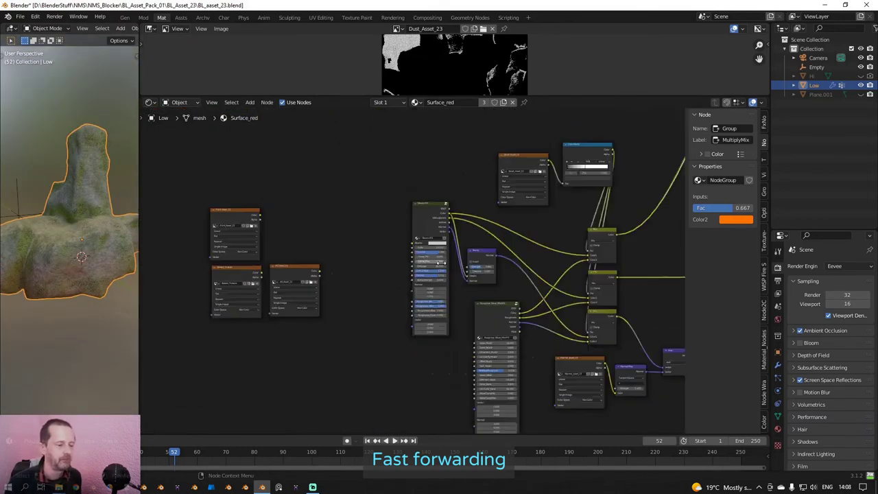
{"action": "scroll", "coordinate": [292, 273], "scroll_direction": "up", "scroll_amount": 6}
{"action": "left_click", "coordinate": [211, 203]}
{"action": "scroll", "coordinate": [397, 227], "scroll_direction": "down", "scroll_amount": 15}
{"action": "middle_click_drag", "start_coordinate": [396, 227], "coordinate": [219, 272]}
{"action": "middle_click_drag", "start_coordinate": [579, 274], "coordinate": [386, 261]}
{"action": "left_click_drag", "start_coordinate": [522, 247], "coordinate": [458, 295]}
{"action": "left_click_drag", "start_coordinate": [464, 270], "coordinate": [486, 321]}
{"action": "scroll", "coordinate": [326, 216], "scroll_direction": "up", "scroll_amount": 8}
{"action": "left_click_drag", "start_coordinate": [481, 188], "coordinate": [564, 204]}
Add a ColorRamp beside the Point_Asset_23 texture and connect the texture's Color output to its Fac input.
{"action": "type", "text": "r"}
{"action": "key", "text": "Return"}
{"action": "left_click", "coordinate": [393, 282]}
{"action": "scroll", "coordinate": [467, 348], "scroll_direction": "up", "scroll_amount": 5}
{"action": "left_click_drag", "start_coordinate": [315, 271], "coordinate": [357, 305]}
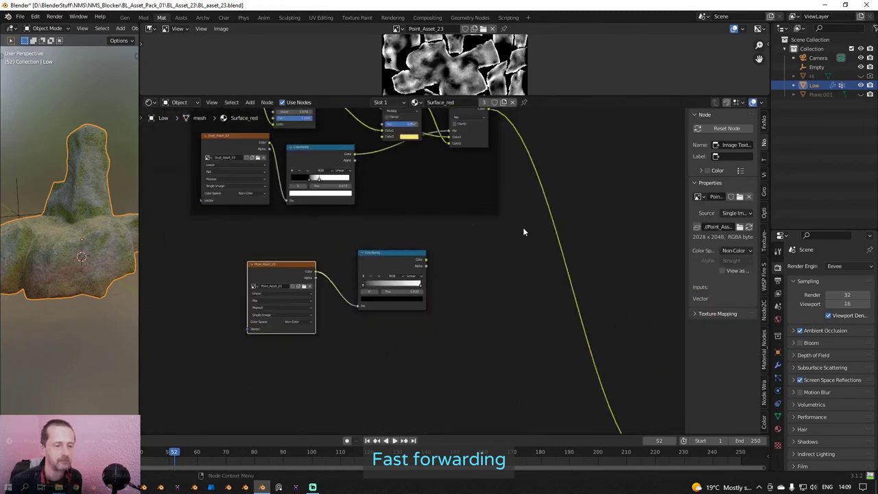
Add a Mix node after the Dust frame and feed the Dust layer's color output into it.
{"action": "key", "text": "shift+a"}
{"action": "left_click", "coordinate": [491, 248]}
{"action": "left_click", "coordinate": [434, 252]}
{"action": "left_click_drag", "start_coordinate": [450, 127], "coordinate": [433, 287]}
{"action": "left_click_drag", "start_coordinate": [450, 127], "coordinate": [596, 173]}
Add a Hue Saturation Value node between the Dust output and the new Mix node's Color2, and move both below the Dust frame.
{"action": "key", "text": "shift+a"}
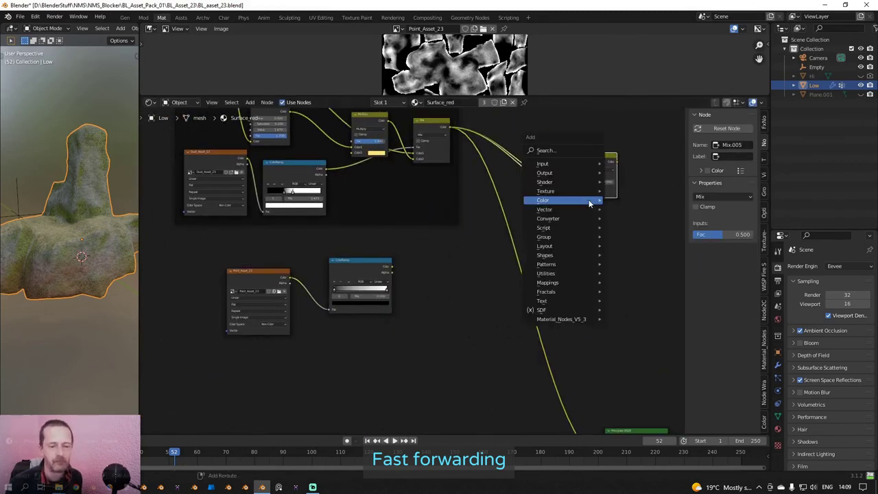
{"action": "left_click", "coordinate": [631, 219]}
{"action": "left_click", "coordinate": [522, 195]}
{"action": "left_click_drag", "start_coordinate": [541, 137], "coordinate": [596, 226]}
{"action": "left_click_drag", "start_coordinate": [554, 195], "coordinate": [446, 282]}
Bring the Point_Asset_23 texture and its ColorRamp closer to the Mix node, and connect the ramp's Color to the Mix factor.
{"action": "scroll", "coordinate": [412, 288], "scroll_direction": "up", "scroll_amount": 4}
{"action": "left_click_drag", "start_coordinate": [439, 233], "coordinate": [226, 343]}
{"action": "left_click_drag", "start_coordinate": [391, 233], "coordinate": [354, 240]}
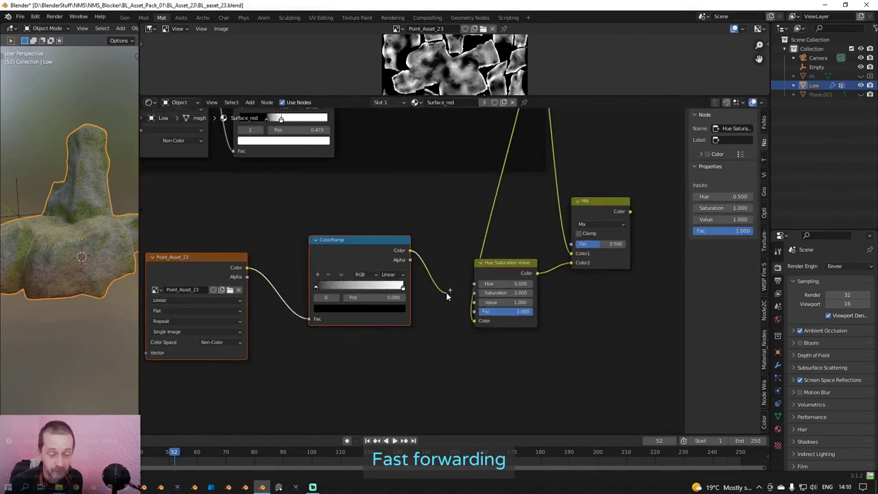
{"action": "left_click_drag", "start_coordinate": [447, 295], "coordinate": [473, 320]}
{"action": "scroll", "coordinate": [302, 291], "scroll_direction": "down", "scroll_amount": 3}
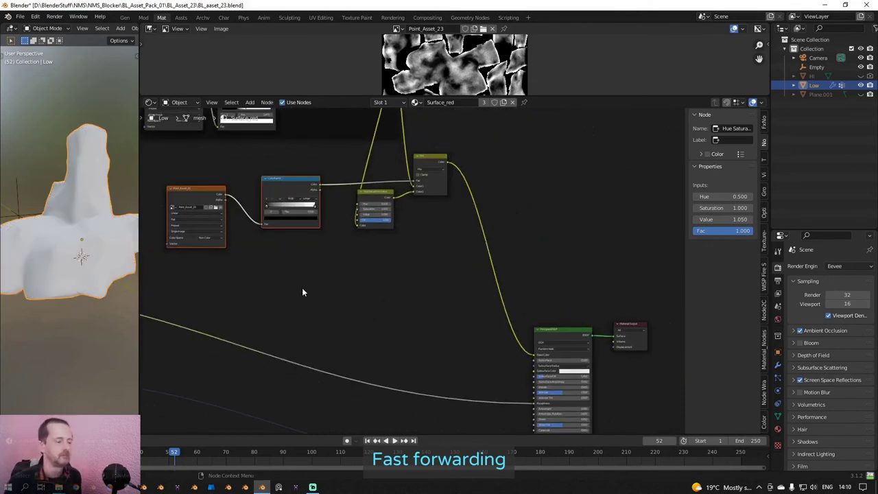
Adjust the point mask's ColorRamp contrast, moving the black stop to 0.068 and shifting the white stop slightly toward the bright end.
{"action": "middle_click_drag", "start_coordinate": [301, 292], "coordinate": [402, 288]}
{"action": "scroll", "coordinate": [421, 294], "scroll_direction": "up", "scroll_amount": 4}
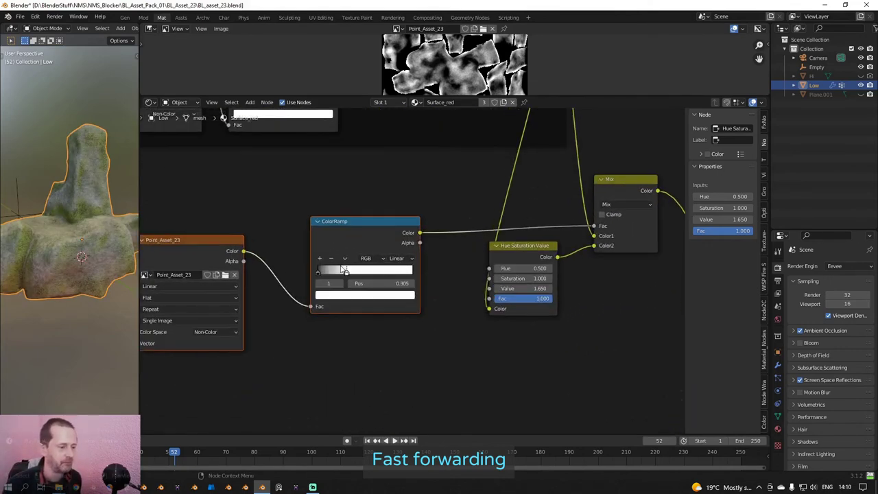
{"action": "left_click_drag", "start_coordinate": [343, 268], "coordinate": [354, 268]}
{"action": "left_click_drag", "start_coordinate": [319, 270], "coordinate": [299, 273]}
Set the value of the point layer's Hue Saturation Value node to about 1.26.
{"action": "scroll", "coordinate": [345, 271], "scroll_direction": "up", "scroll_amount": 1}
{"action": "left_click_drag", "start_coordinate": [542, 291], "coordinate": [486, 290]}
{"action": "middle_click_drag", "start_coordinate": [542, 291], "coordinate": [420, 295]}
{"action": "mouse_move", "coordinate": [82, 288]}
{"action": "middle_mouse_down"}
{"action": "mouse_move", "coordinate": [34, 296]}
{"action": "mouse_move", "coordinate": [83, 281]}
{"action": "middle_mouse_up"}
{"action": "mouse_move", "coordinate": [420, 295]}
{"action": "left_mouse_down"}
{"action": "mouse_move", "coordinate": [429, 295]}
{"action": "mouse_move", "coordinate": [420, 295]}
{"action": "left_mouse_up"}
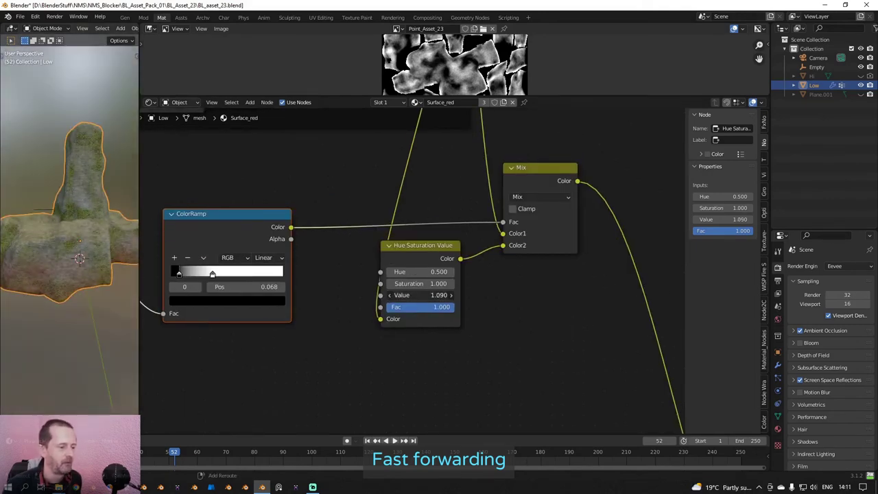
Duplicate the point layer's Hue Saturation Value node, dissolve the original, and insert the copy between the Dust output and the Mix node's Color1.
{"action": "scroll", "coordinate": [420, 281], "scroll_direction": "down", "scroll_amount": 4}
{"action": "middle_click_drag", "start_coordinate": [500, 266], "coordinate": [495, 290]}
{"action": "left_click", "coordinate": [424, 275]}
{"action": "key", "text": "shift+d"}
{"action": "left_click", "coordinate": [555, 141]}
{"action": "left_click", "coordinate": [422, 277]}
{"action": "key", "text": "ctrl+x"}
{"action": "left_click_drag", "start_coordinate": [556, 143], "coordinate": [493, 143]}
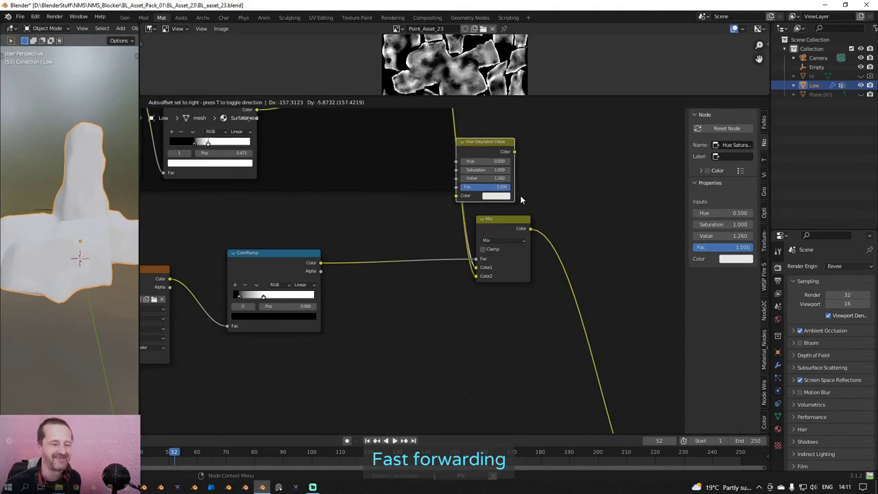
Darken the point layer by setting its Hue Saturation Value node's value to 0.680.
{"action": "scroll", "coordinate": [535, 192], "scroll_direction": "up", "scroll_amount": 1}
{"action": "middle_click_drag", "start_coordinate": [538, 190], "coordinate": [511, 265]}
{"action": "left_click_drag", "start_coordinate": [473, 244], "coordinate": [410, 244]}
{"action": "mouse_move", "coordinate": [81, 278]}
{"action": "middle_mouse_down"}
{"action": "mouse_move", "coordinate": [55, 282]}
{"action": "mouse_move", "coordinate": [81, 278]}
{"action": "middle_mouse_up"}
Set the point layer's saturation to 1.020 and hue to 0.490, and save the file.
{"action": "scroll", "coordinate": [477, 234], "scroll_direction": "up", "scroll_amount": 1}
{"action": "middle_click_drag", "start_coordinate": [477, 235], "coordinate": [416, 289]}
{"action": "left_click_drag", "start_coordinate": [415, 289], "coordinate": [521, 289]}
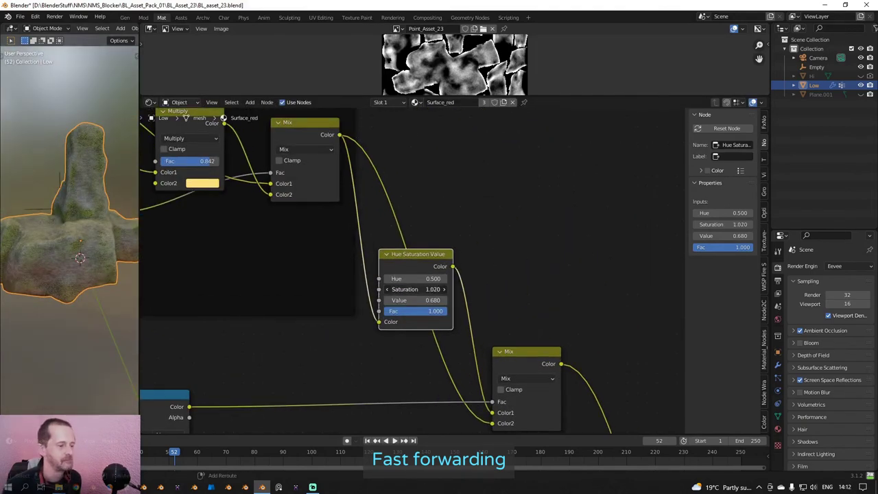
{"action": "left_click_drag", "start_coordinate": [415, 289], "coordinate": [384, 289]}
{"action": "mouse_move", "coordinate": [415, 279]}
{"action": "left_mouse_down"}
{"action": "mouse_move", "coordinate": [432, 278]}
{"action": "mouse_move", "coordinate": [412, 279]}
{"action": "left_mouse_up"}
{"action": "mouse_move", "coordinate": [81, 302]}
{"action": "middle_mouse_down"}
{"action": "mouse_move", "coordinate": [57, 306]}
{"action": "mouse_move", "coordinate": [81, 302]}
{"action": "middle_mouse_up"}
{"action": "left_click", "coordinate": [21, 17]}
{"action": "left_click", "coordinate": [37, 77]}
Arrange the point layer's nodes in a compact row and move the whole group to just below and right of the Dust frame.
{"action": "scroll", "coordinate": [378, 306], "scroll_direction": "down", "scroll_amount": 9}
{"action": "middle_click_drag", "start_coordinate": [377, 306], "coordinate": [386, 297]}
{"action": "left_click_drag", "start_coordinate": [421, 253], "coordinate": [343, 342]}
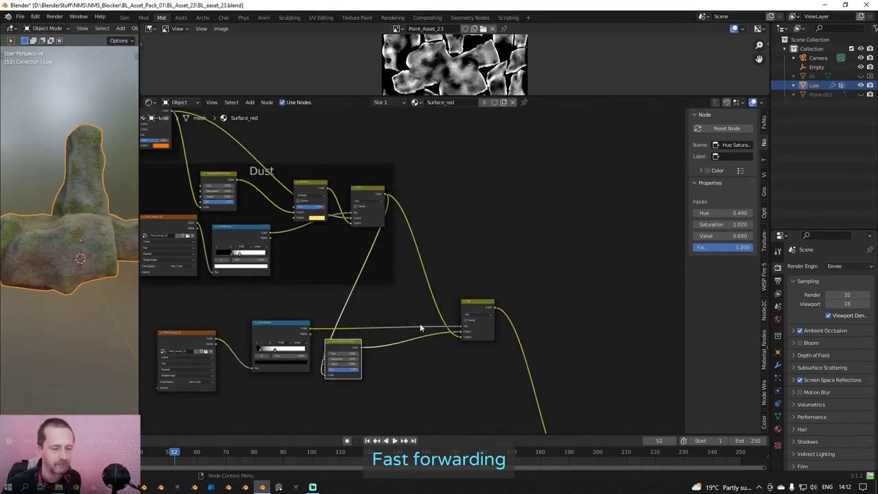
{"action": "left_click_drag", "start_coordinate": [474, 308], "coordinate": [392, 317]}
{"action": "middle_click_drag", "start_coordinate": [392, 317], "coordinate": [494, 291]}
{"action": "left_click_drag", "start_coordinate": [281, 304], "coordinate": [305, 297]}
{"action": "left_click_drag", "start_coordinate": [278, 376], "coordinate": [509, 287]}
{"action": "left_click_drag", "start_coordinate": [499, 293], "coordinate": [599, 285]}
{"action": "middle_click_drag", "start_coordinate": [599, 285], "coordinate": [542, 273]}
Add a Frame and size it around the point layer's nodes.
{"action": "key", "text": "shift+a"}
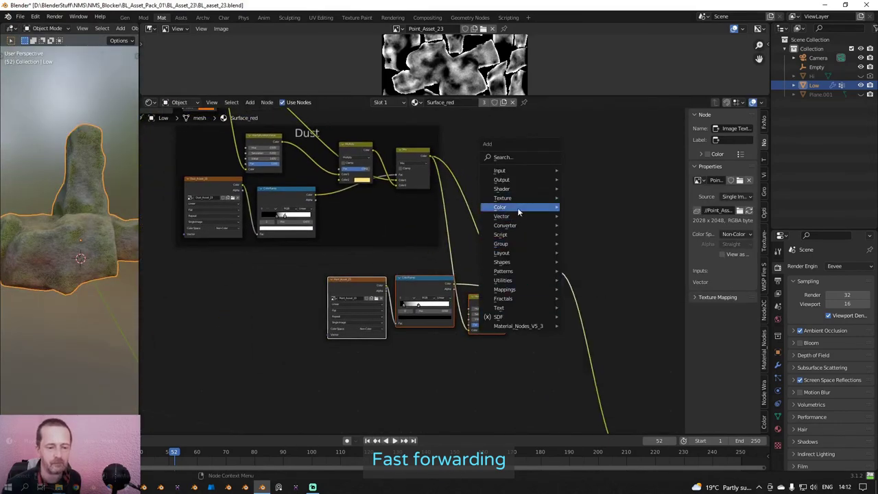
{"action": "mouse_move", "coordinate": [510, 253]}
{"action": "left_click", "coordinate": [580, 253]}
{"action": "left_click", "coordinate": [309, 249]}
{"action": "left_click_drag", "start_coordinate": [319, 274], "coordinate": [600, 346]}
Parent the Point_Asset_23 texture, ColorRamp, Hue Saturation Value and Mix nodes to the new frame.
{"action": "left_click", "coordinate": [363, 288]}
{"action": "left_click", "coordinate": [432, 291], "text": "shift"}
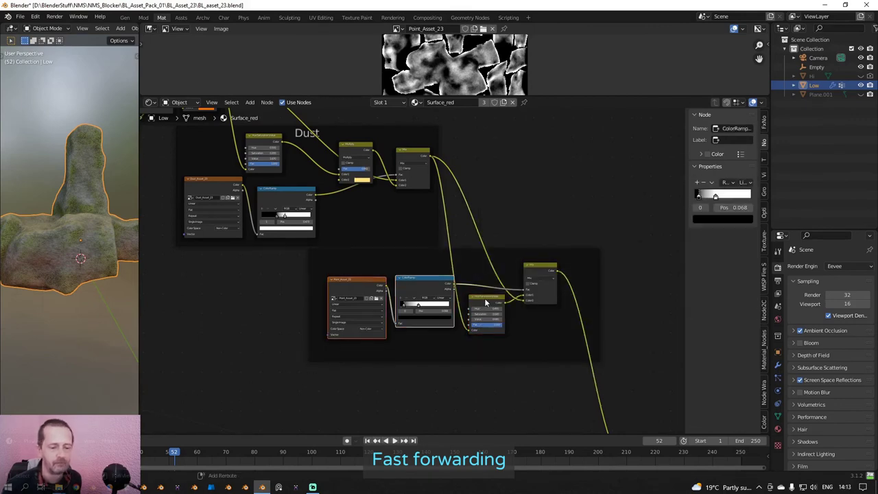
{"action": "left_click", "coordinate": [485, 299], "text": "shift"}
{"action": "left_click", "coordinate": [539, 267], "text": "shift"}
{"action": "left_click", "coordinate": [521, 256], "text": "shift"}
{"action": "key", "text": "ctrl+p"}
{"action": "left_click_drag", "start_coordinate": [520, 261], "coordinate": [523, 271]}
Label the new frame Point and enlarge its label, using the Sand frame's label size as reference.
{"action": "key", "text": "Return"}
{"action": "left_click_drag", "start_coordinate": [722, 196], "coordinate": [754, 196]}
{"action": "scroll", "coordinate": [350, 268], "scroll_direction": "down", "scroll_amount": 7}
{"action": "middle_click_drag", "start_coordinate": [350, 268], "coordinate": [382, 280]}
{"action": "left_click", "coordinate": [308, 157]}
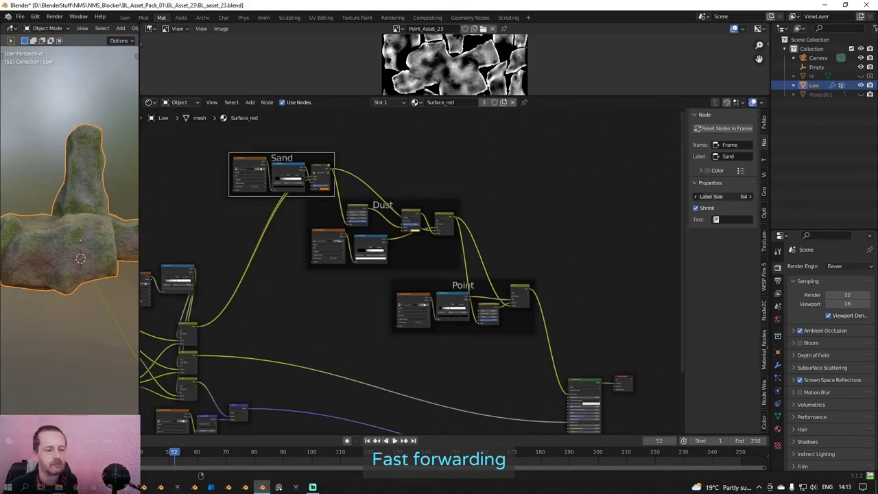
{"action": "left_click_drag", "start_coordinate": [435, 199], "coordinate": [439, 207]}
Preview the unused Baked_Texture and AO_Asset_23 image textures and compare their masks.
{"action": "scroll", "coordinate": [274, 288], "scroll_direction": "up", "scroll_amount": 8}
{"action": "middle_click_drag", "start_coordinate": [179, 288], "coordinate": [432, 261]}
{"action": "scroll", "coordinate": [404, 272], "scroll_direction": "up", "scroll_amount": 4}
{"action": "left_click", "coordinate": [322, 281]}
{"action": "left_click", "coordinate": [263, 281]}
{"action": "left_click", "coordinate": [309, 280]}
{"action": "left_click", "coordinate": [263, 281]}
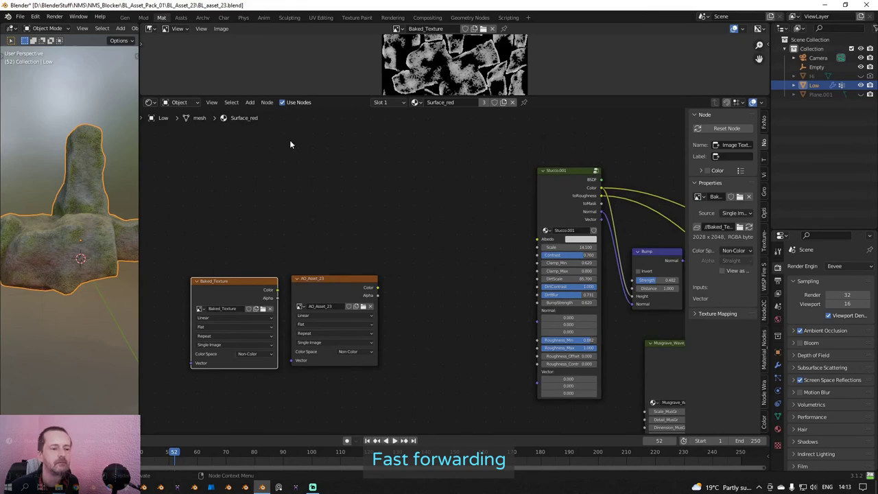
{"action": "scroll", "coordinate": [455, 79], "scroll_direction": "up", "scroll_amount": 1}
{"action": "scroll", "coordinate": [460, 78], "scroll_direction": "down", "scroll_amount": 1}
Move the AO_Asset_23 image texture node to just below the Point frame.
{"action": "left_click", "coordinate": [336, 281]}
{"action": "scroll", "coordinate": [336, 281], "scroll_direction": "down", "scroll_amount": 8}
{"action": "left_click_drag", "start_coordinate": [336, 281], "coordinate": [488, 304]}
{"action": "scroll", "coordinate": [429, 294], "scroll_direction": "up", "scroll_amount": 4}
{"action": "middle_click_drag", "start_coordinate": [489, 305], "coordinate": [299, 274]}
Add a ColorRamp next to the AO_Asset_23 texture and connect the texture's Color output to its Fac input.
{"action": "key", "text": "shift+a"}
{"action": "left_click", "coordinate": [432, 290]}
{"action": "left_click", "coordinate": [346, 267]}
{"action": "left_click_drag", "start_coordinate": [330, 281], "coordinate": [346, 320]}
Add a Mix node after the AO ColorRamp, driving its factor with the ramp and its Color1 with the Point layer's output.
{"action": "key", "text": "shift+a"}
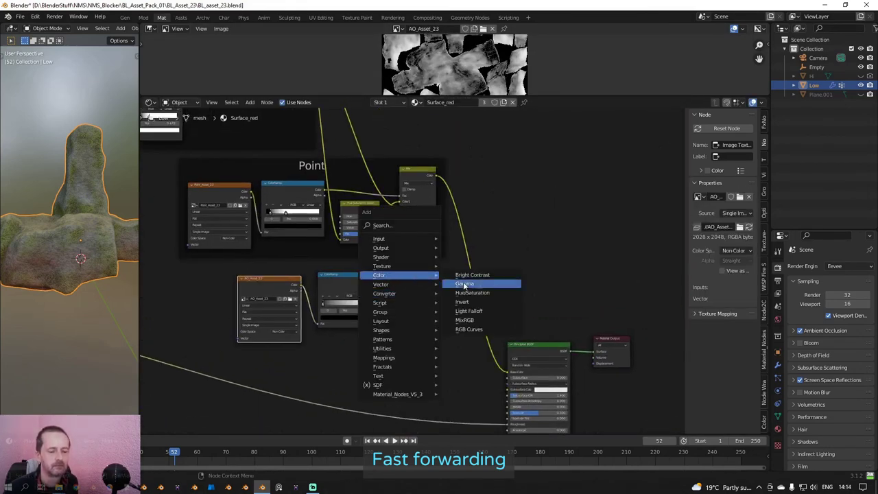
{"action": "left_click", "coordinate": [467, 319]}
{"action": "left_click", "coordinate": [408, 267]}
{"action": "left_click_drag", "start_coordinate": [380, 281], "coordinate": [408, 297]}
{"action": "left_click_drag", "start_coordinate": [436, 175], "coordinate": [407, 303]}
Move the Principled BSDF and Material Output nodes farther right to make room for the AO layer.
{"action": "middle_click_drag", "start_coordinate": [527, 295], "coordinate": [431, 221]}
{"action": "left_click_drag", "start_coordinate": [430, 221], "coordinate": [507, 288]}
{"action": "left_click_drag", "start_coordinate": [501, 262], "coordinate": [620, 235]}
{"action": "middle_click_drag", "start_coordinate": [480, 227], "coordinate": [519, 263]}
Space out the AO layer's Mix and ColorRamp nodes, and connect the Point layer's output to the Mix node's Color2 as well.
{"action": "left_click_drag", "start_coordinate": [391, 244], "coordinate": [427, 244]}
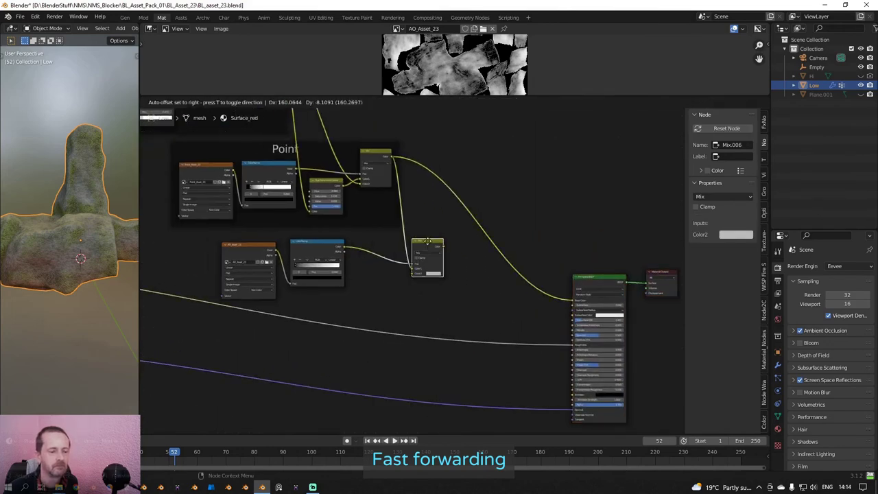
{"action": "left_click_drag", "start_coordinate": [312, 243], "coordinate": [347, 243]}
{"action": "left_click_drag", "start_coordinate": [392, 156], "coordinate": [419, 269]}
Add a Hue Saturation Value node for the AO layer on the link into the Mix node's Color2.
{"action": "scroll", "coordinate": [404, 272], "scroll_direction": "up", "scroll_amount": 4}
{"action": "middle_click_drag", "start_coordinate": [385, 272], "coordinate": [376, 298]}
{"action": "key", "text": "shift+a"}
{"action": "left_click", "coordinate": [417, 315]}
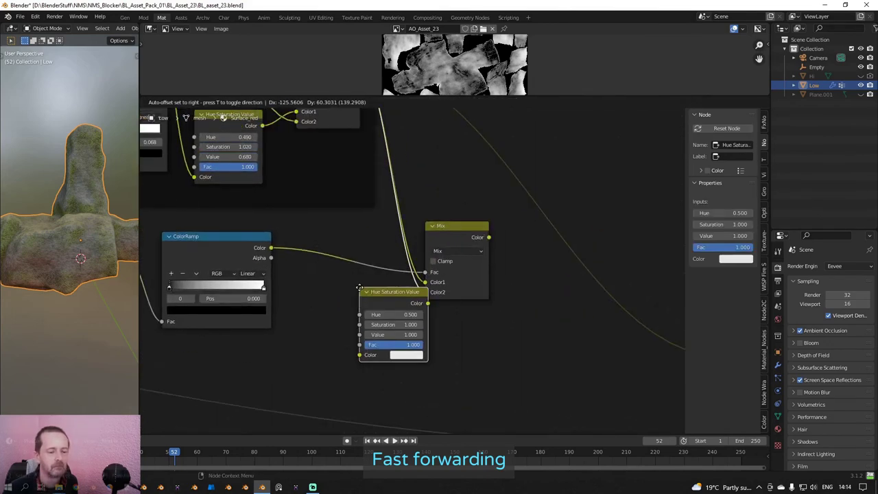
{"action": "left_click", "coordinate": [359, 287]}
Connect the AO layer's Mix output to the Principled BSDF's Base Color.
{"action": "scroll", "coordinate": [380, 286], "scroll_direction": "down", "scroll_amount": 4}
{"action": "middle_click_drag", "start_coordinate": [480, 300], "coordinate": [314, 268]}
{"action": "left_click_drag", "start_coordinate": [384, 223], "coordinate": [490, 304]}
Add a Frame below the Point frame and size it to surround all the AO layer's nodes.
{"action": "scroll", "coordinate": [455, 284], "scroll_direction": "down", "scroll_amount": 2}
{"action": "middle_click_drag", "start_coordinate": [291, 286], "coordinate": [418, 286]}
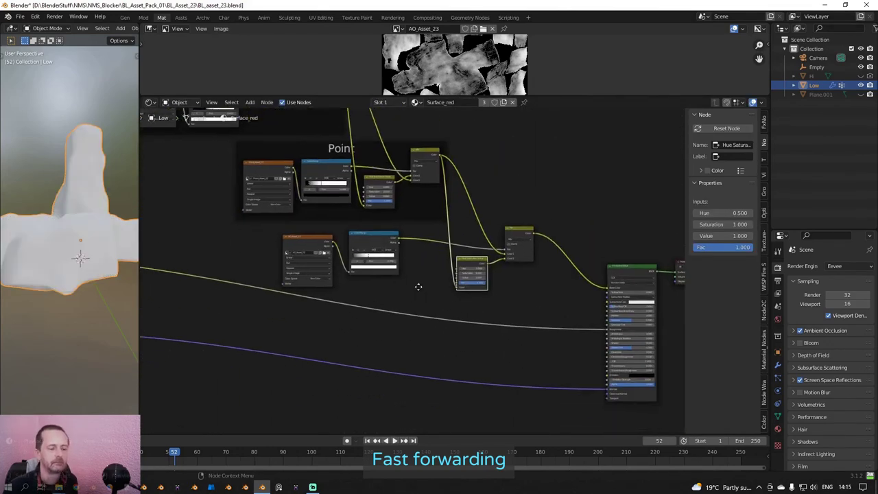
{"action": "key", "text": "shift+a"}
{"action": "mouse_move", "coordinate": [510, 208]}
{"action": "left_click", "coordinate": [588, 206]}
{"action": "left_click", "coordinate": [267, 230]}
{"action": "left_click_drag", "start_coordinate": [277, 249], "coordinate": [278, 330]}
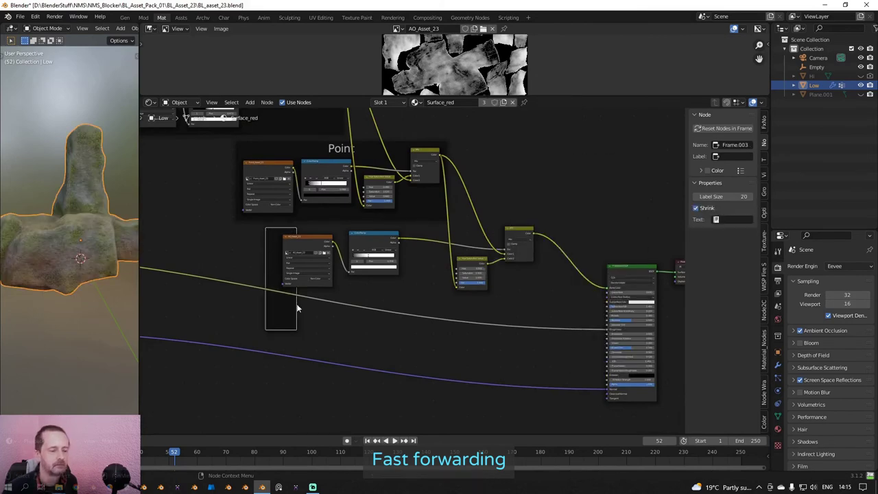
{"action": "scroll", "coordinate": [295, 308], "scroll_direction": "up", "scroll_amount": 5}
{"action": "scroll", "coordinate": [267, 320], "scroll_direction": "up", "scroll_amount": 1}
{"action": "left_click_drag", "start_coordinate": [236, 302], "coordinate": [655, 274]}
{"action": "left_click_drag", "start_coordinate": [478, 187], "coordinate": [478, 175]}
Select all the AO layer's nodes and place them inside the new frame.
{"action": "left_click", "coordinate": [221, 226]}
{"action": "left_click", "coordinate": [364, 200], "text": "shift"}
{"action": "left_click", "coordinate": [531, 240], "text": "shift"}
{"action": "left_click_drag", "start_coordinate": [619, 196], "coordinate": [599, 221], "text": "shift"}
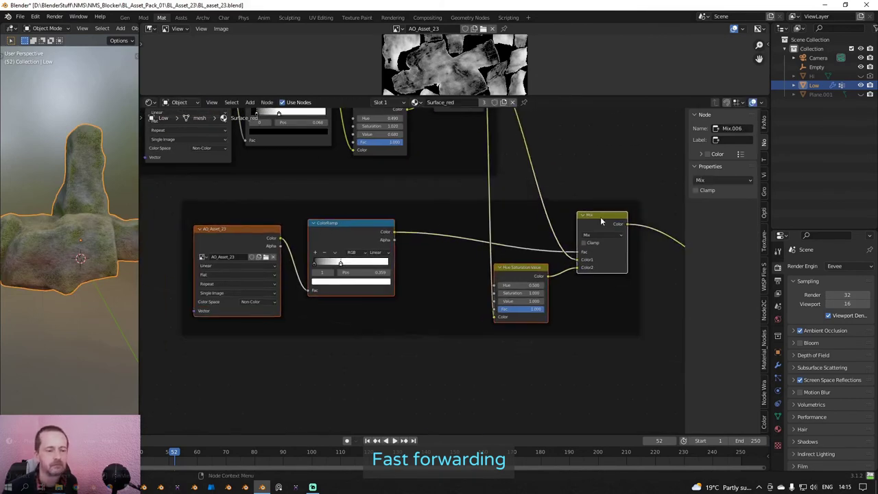
Label the frame around the AO nodes "AO" and set its label size to 64.
{"action": "left_click", "coordinate": [627, 210]}
{"action": "left_click", "coordinate": [734, 156]}
{"action": "type", "text": "AO"}
{"action": "key", "text": "Return"}
{"action": "left_click", "coordinate": [727, 197]}
{"action": "type", "text": "64"}
{"action": "key", "text": "Return"}
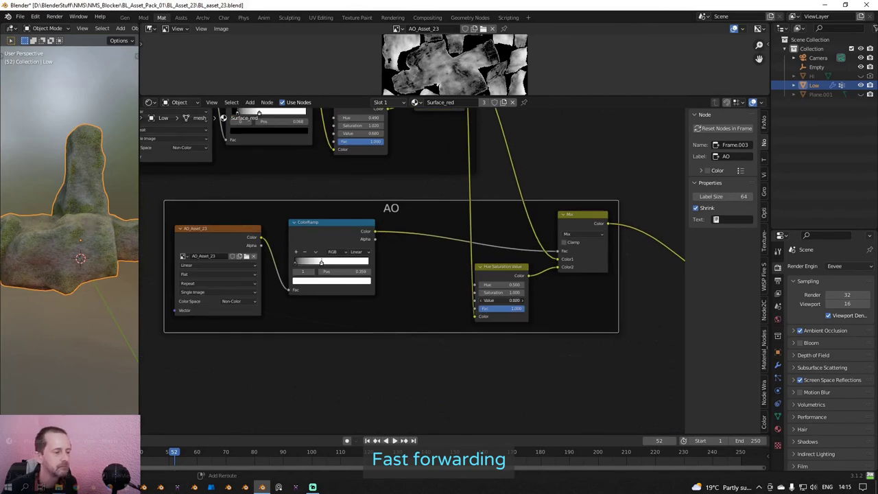
Tune the value, saturation and hue of the AO layer's Hue Saturation Value node while checking the effect on the rock.
{"action": "left_click_drag", "start_coordinate": [501, 284], "coordinate": [488, 285], "text": "shift"}
{"action": "middle_click_drag", "start_coordinate": [89, 265], "coordinate": [48, 265]}
{"action": "scroll", "coordinate": [501, 284], "scroll_direction": "up", "scroll_amount": 7}
{"action": "middle_click_drag", "start_coordinate": [501, 284], "coordinate": [398, 300]}
{"action": "left_click_drag", "start_coordinate": [399, 327], "coordinate": [362, 327]}
{"action": "mouse_move", "coordinate": [82, 233]}
{"action": "middle_mouse_down"}
{"action": "mouse_move", "coordinate": [19, 226]}
{"action": "mouse_move", "coordinate": [69, 228]}
{"action": "middle_mouse_up"}
{"action": "left_click_drag", "start_coordinate": [398, 327], "coordinate": [424, 327]}
{"action": "mouse_move", "coordinate": [399, 313]}
{"action": "left_mouse_down"}
{"action": "mouse_move", "coordinate": [434, 314]}
{"action": "mouse_move", "coordinate": [400, 313]}
{"action": "left_mouse_up"}
{"action": "left_click_drag", "start_coordinate": [398, 300], "coordinate": [436, 299]}
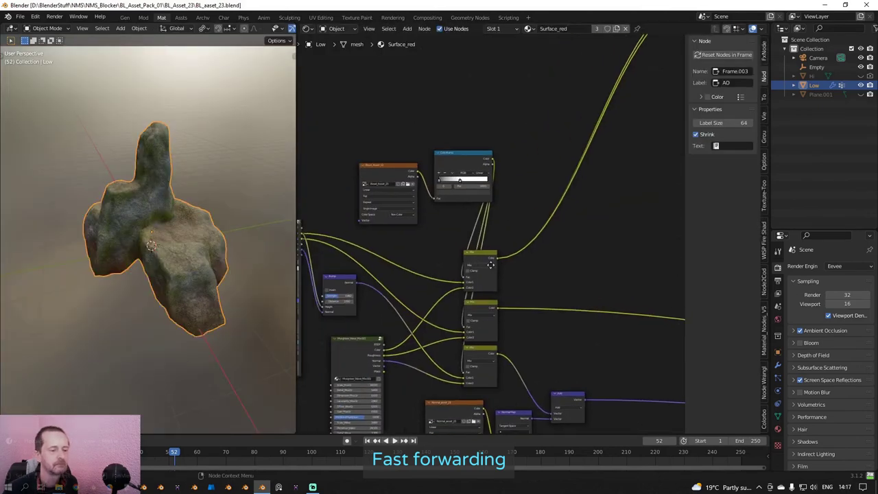
Move the white stop of the bevel mask's ColorRamp to position 0.491.
{"action": "middle_click_drag", "start_coordinate": [490, 263], "coordinate": [560, 199]}
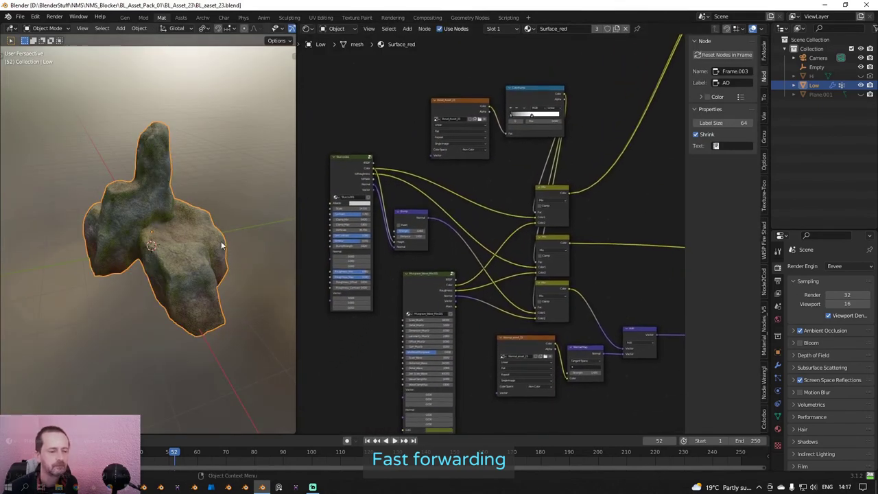
{"action": "scroll", "coordinate": [220, 242], "scroll_direction": "up", "scroll_amount": 3}
{"action": "middle_click_drag", "start_coordinate": [220, 242], "coordinate": [163, 271]}
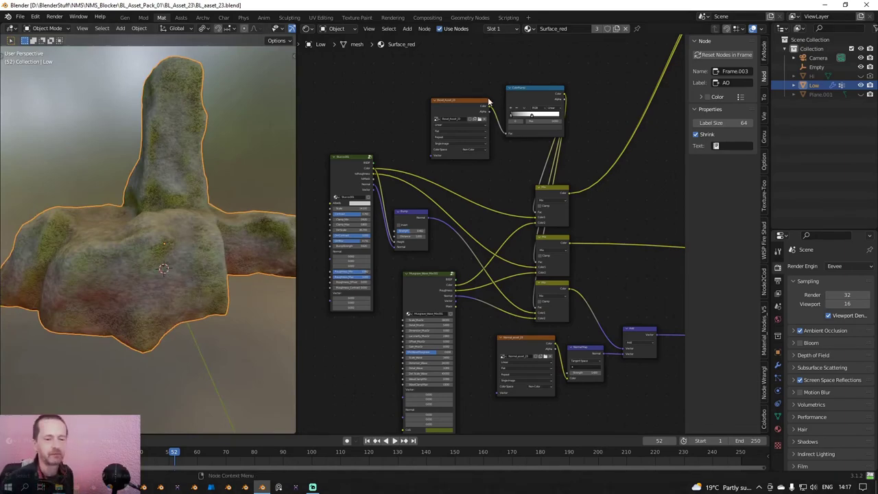
{"action": "scroll", "coordinate": [486, 144], "scroll_direction": "up", "scroll_amount": 2}
{"action": "middle_click_drag", "start_coordinate": [485, 150], "coordinate": [423, 247]}
{"action": "scroll", "coordinate": [423, 250], "scroll_direction": "up", "scroll_amount": 4}
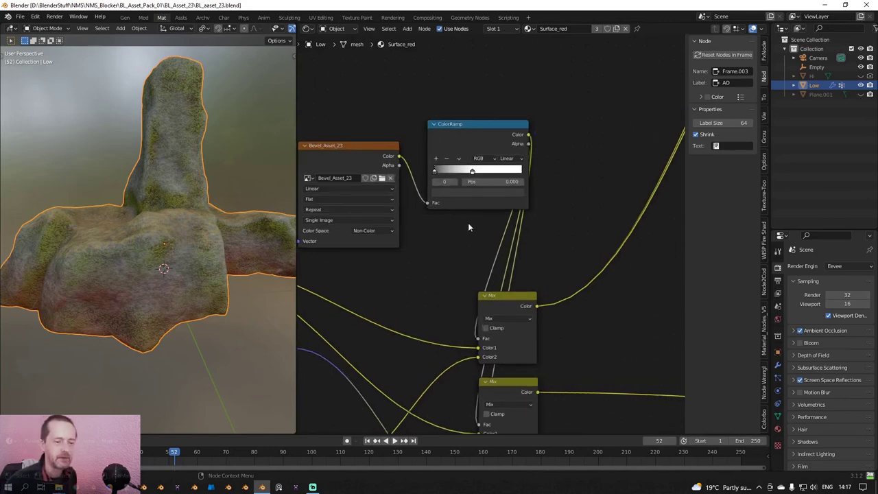
{"action": "mouse_move", "coordinate": [469, 161]}
{"action": "left_mouse_down"}
{"action": "mouse_move", "coordinate": [436, 161]}
{"action": "mouse_move", "coordinate": [470, 162]}
{"action": "left_mouse_up"}
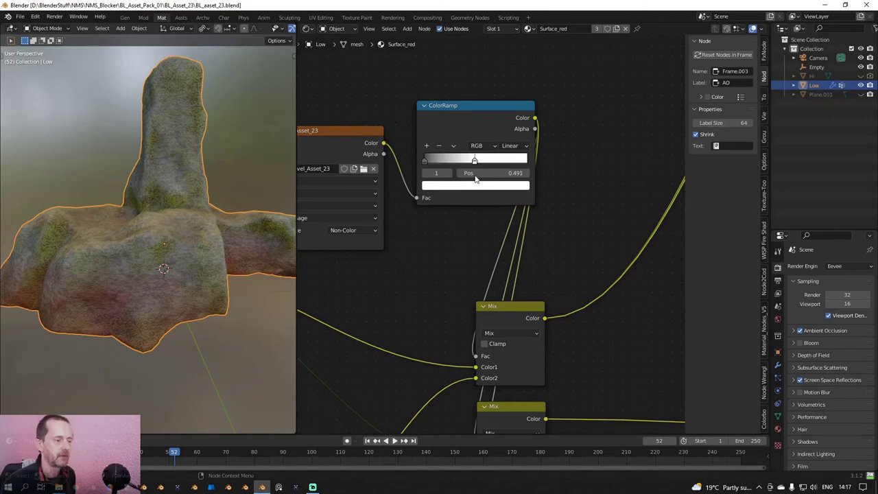
Set Scale_Wave to 7.700 and MixWaveMusgrave to 0.520 on the Musgrave_Wave_Mix node.
{"action": "middle_click_drag", "start_coordinate": [229, 186], "coordinate": [185, 195]}
{"action": "scroll", "coordinate": [184, 257], "scroll_direction": "up", "scroll_amount": 4}
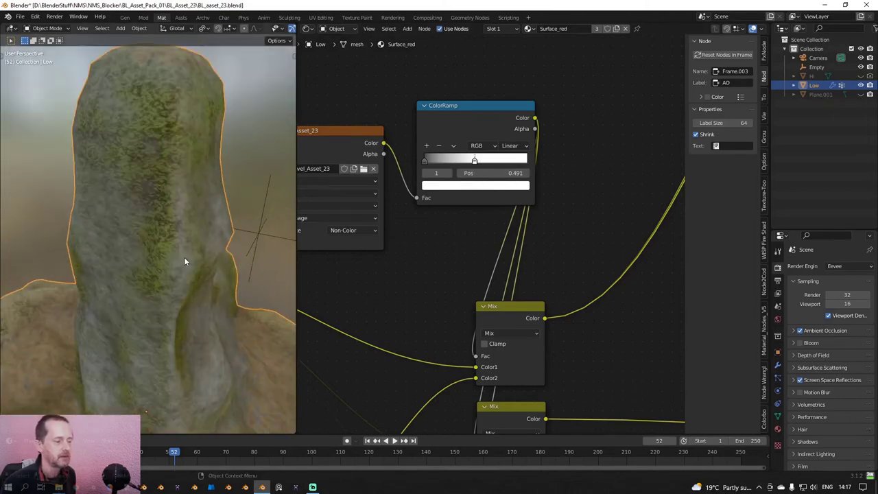
{"action": "scroll", "coordinate": [471, 340], "scroll_direction": "down", "scroll_amount": 3}
{"action": "middle_click_drag", "start_coordinate": [474, 210], "coordinate": [476, 140]}
{"action": "scroll", "coordinate": [456, 306], "scroll_direction": "down", "scroll_amount": 4}
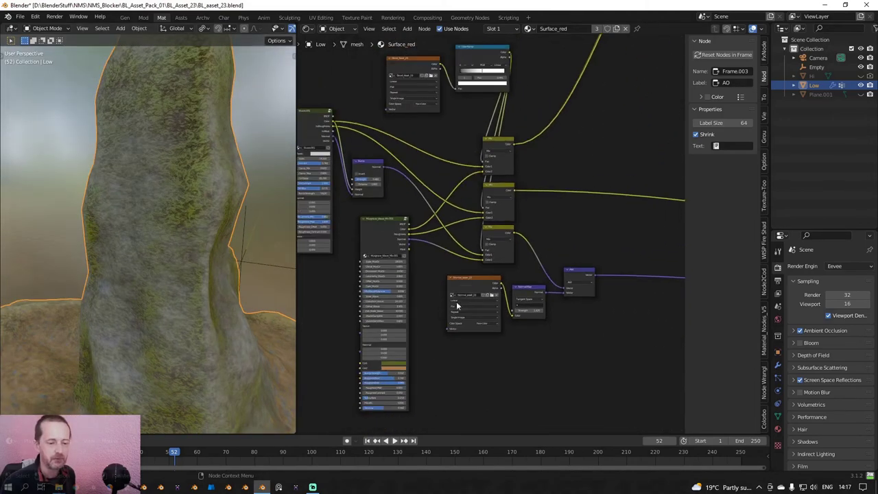
{"action": "middle_click_drag", "start_coordinate": [456, 306], "coordinate": [521, 227]}
{"action": "scroll", "coordinate": [514, 226], "scroll_direction": "up", "scroll_amount": 9}
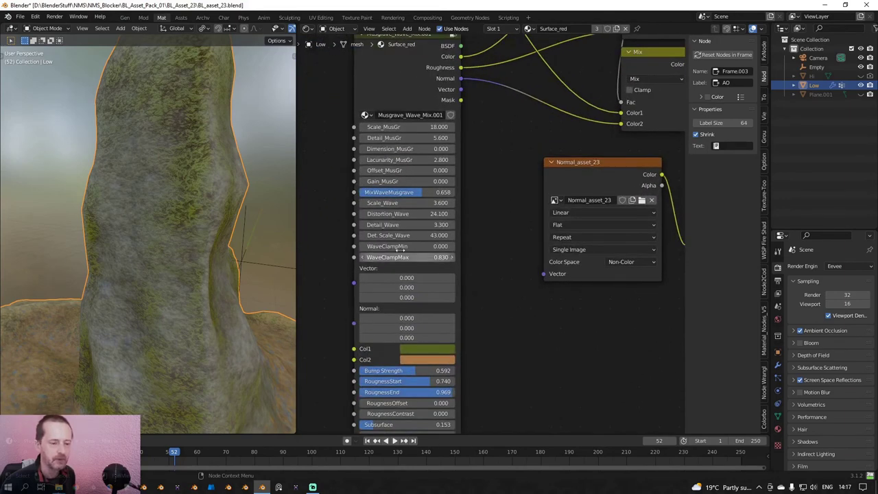
{"action": "left_click_drag", "start_coordinate": [411, 202], "coordinate": [447, 203]}
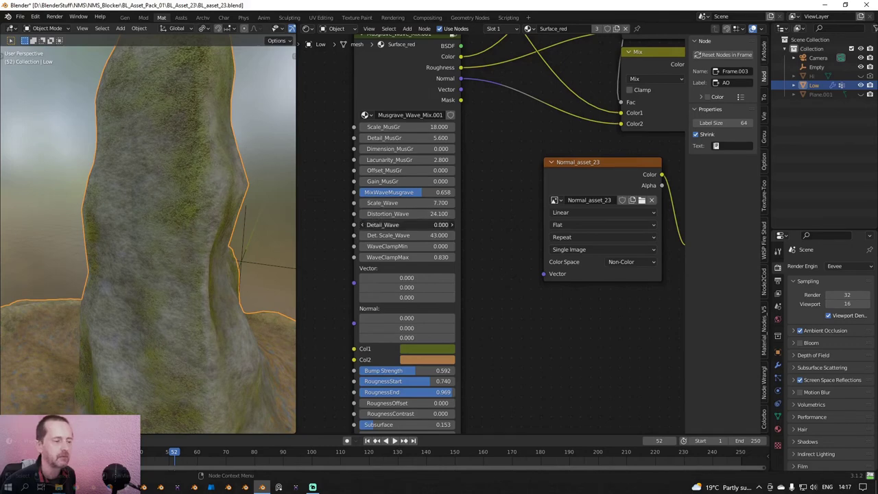
{"action": "mouse_move", "coordinate": [406, 225]}
{"action": "left_mouse_down"}
{"action": "mouse_move", "coordinate": [396, 224]}
{"action": "mouse_move", "coordinate": [407, 235]}
{"action": "left_mouse_up"}
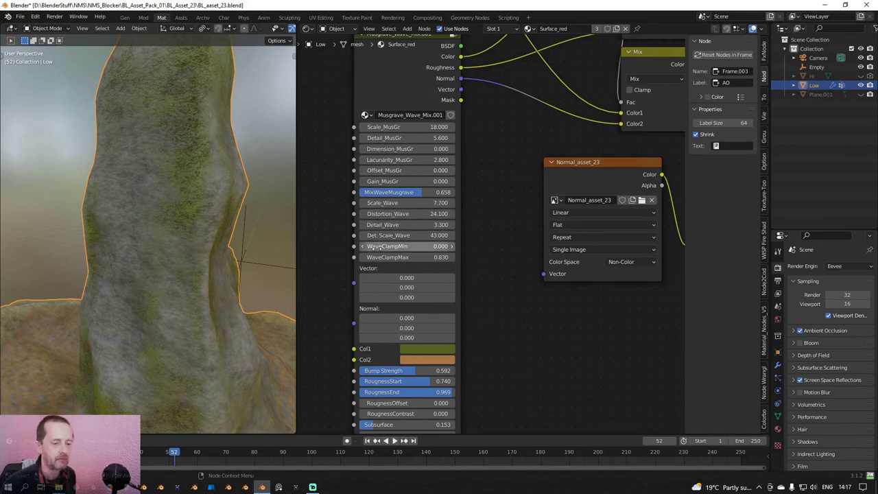
{"action": "middle_click_drag", "start_coordinate": [238, 192], "coordinate": [234, 230], "text": "shift"}
{"action": "mouse_move", "coordinate": [421, 192]}
{"action": "left_mouse_down"}
{"action": "mouse_move", "coordinate": [388, 193]}
{"action": "mouse_move", "coordinate": [409, 192]}
{"action": "left_mouse_up"}
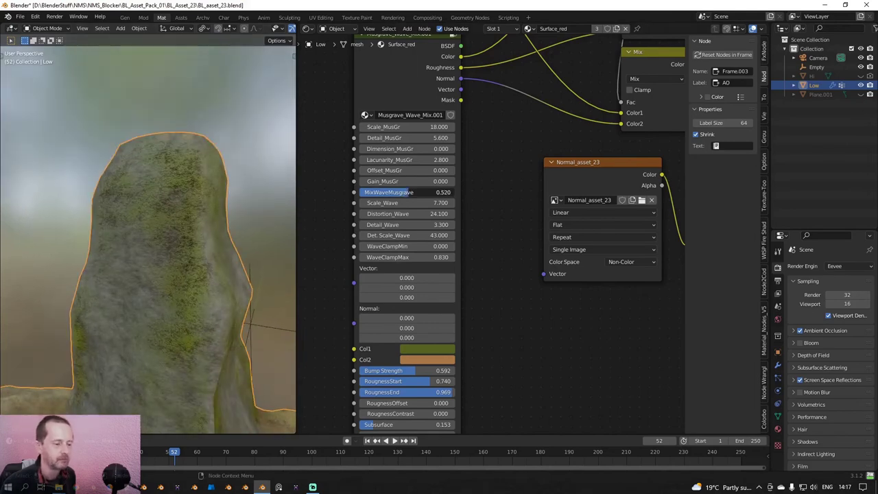
Raise the Musgrave_Wave_Mix node's Bump Strength to 0.714, RoughnessStart to 0.816 and RoughnessEnd to 1.000.
{"action": "middle_click_drag", "start_coordinate": [392, 342], "coordinate": [390, 235]}
{"action": "scroll", "coordinate": [390, 235], "scroll_direction": "down", "scroll_amount": 1}
{"action": "scroll", "coordinate": [390, 236], "scroll_direction": "up", "scroll_amount": 1}
{"action": "left_click_drag", "start_coordinate": [401, 264], "coordinate": [446, 286]}
{"action": "mouse_move", "coordinate": [434, 275]}
{"action": "left_mouse_down"}
{"action": "mouse_move", "coordinate": [449, 275]}
{"action": "mouse_move", "coordinate": [438, 275]}
{"action": "left_mouse_up"}
Examine the rock's material from several angles and distances.
{"action": "middle_click_drag", "start_coordinate": [264, 275], "coordinate": [223, 297]}
{"action": "scroll", "coordinate": [173, 276], "scroll_direction": "down", "scroll_amount": 8}
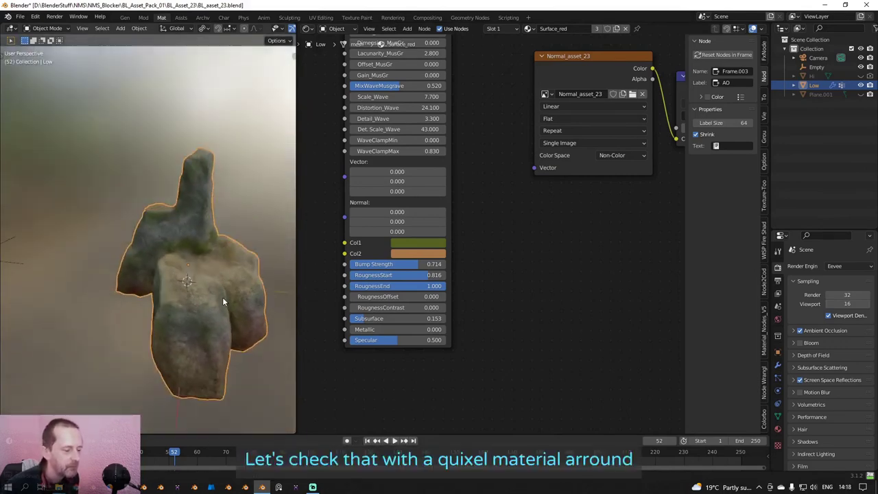
{"action": "scroll", "coordinate": [395, 203], "scroll_direction": "down", "scroll_amount": 1}
{"action": "middle_click_drag", "start_coordinate": [395, 203], "coordinate": [396, 259]}
{"action": "scroll", "coordinate": [395, 259], "scroll_direction": "up", "scroll_amount": 2}
{"action": "middle_click_drag", "start_coordinate": [205, 288], "coordinate": [230, 299]}
{"action": "scroll", "coordinate": [409, 275], "scroll_direction": "down", "scroll_amount": 1}
{"action": "middle_click_drag", "start_coordinate": [386, 205], "coordinate": [371, 224]}
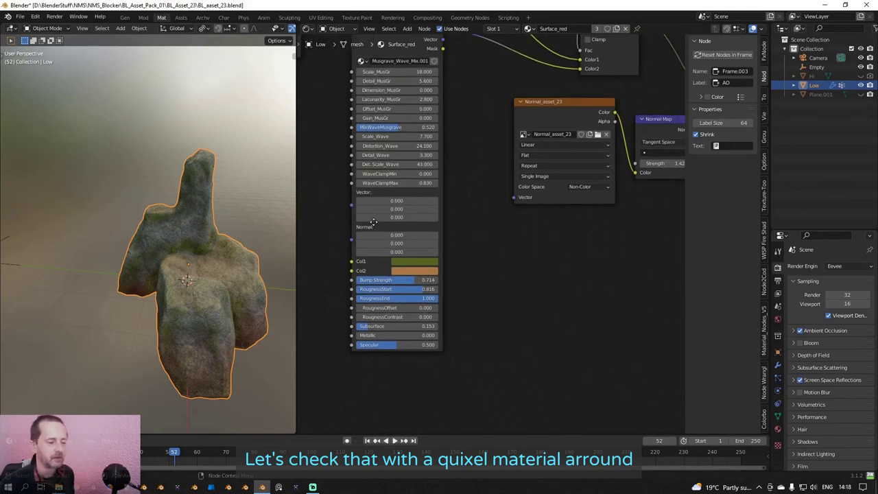
{"action": "middle_click_drag", "start_coordinate": [213, 239], "coordinate": [220, 265]}
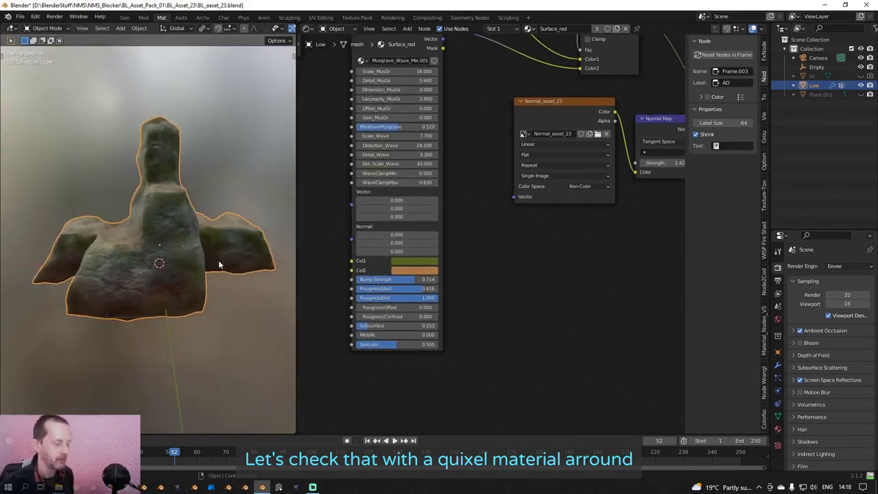
{"action": "middle_click_drag", "start_coordinate": [185, 288], "coordinate": [200, 304]}
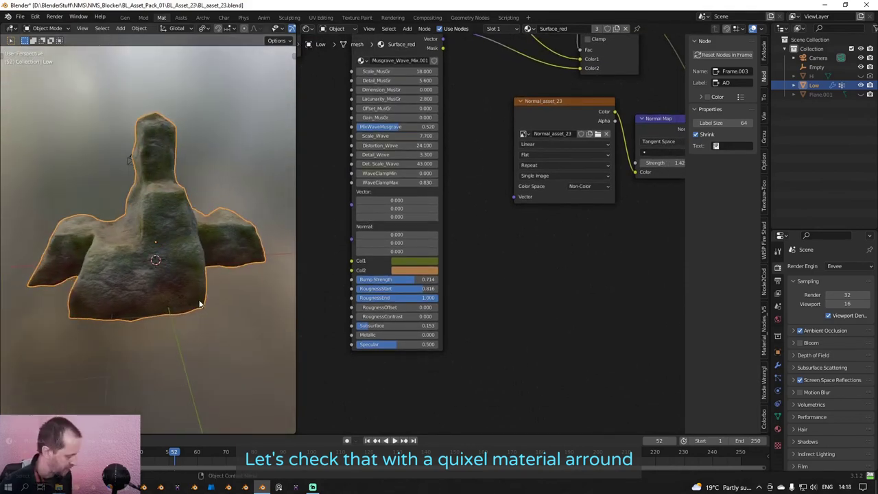
Reveal all hidden objects so the ground plane returns, and hide the Hi rock mesh again.
{"action": "key", "text": "alt+h"}
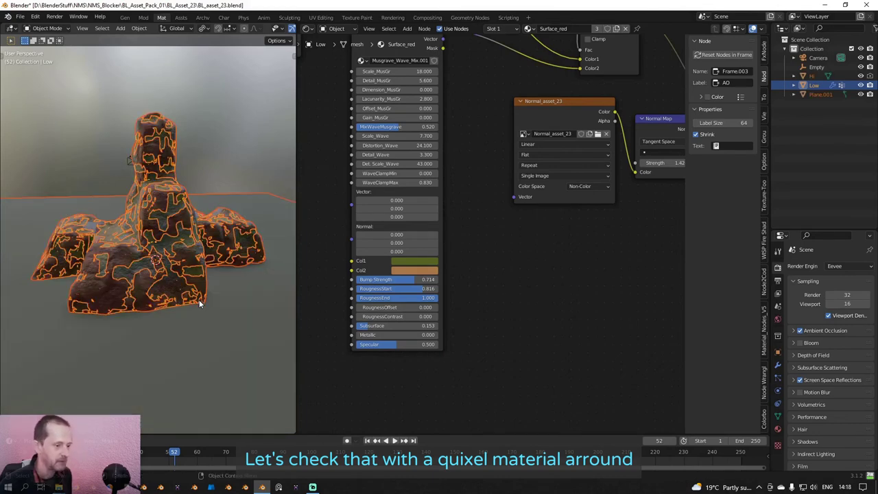
{"action": "scroll", "coordinate": [200, 305], "scroll_direction": "down", "scroll_amount": 3}
{"action": "middle_click_drag", "start_coordinate": [201, 316], "coordinate": [172, 275]}
{"action": "scroll", "coordinate": [165, 264], "scroll_direction": "up", "scroll_amount": 2}
{"action": "left_click", "coordinate": [162, 206]}
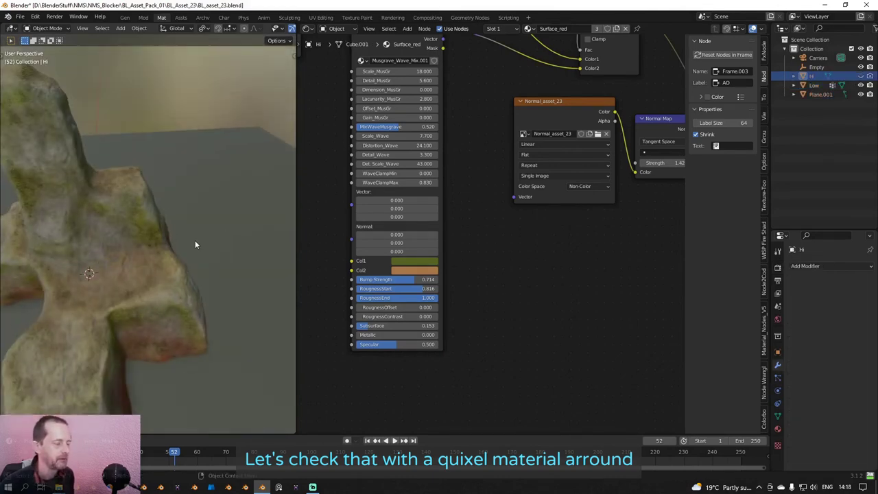
{"action": "scroll", "coordinate": [195, 240], "scroll_direction": "down", "scroll_amount": 3}
Assign the Mossy_Stone material to the ground plane and view the rock against it.
{"action": "left_click", "coordinate": [209, 300]}
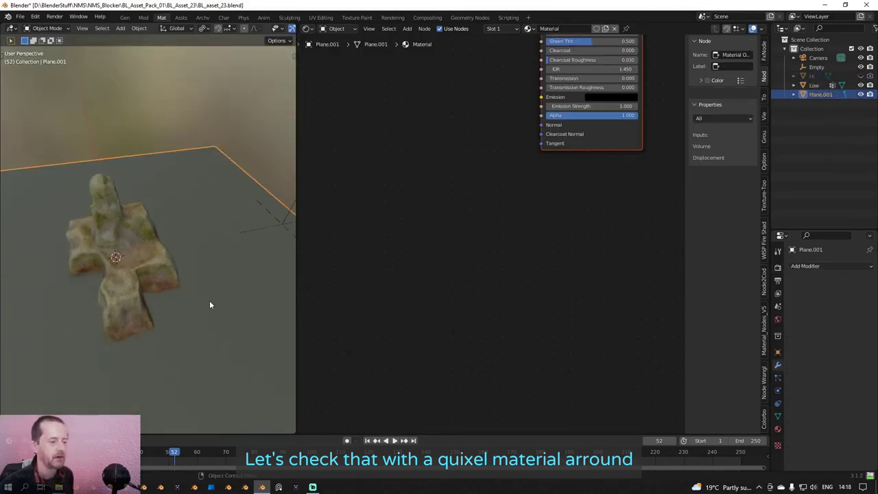
{"action": "left_click", "coordinate": [777, 430]}
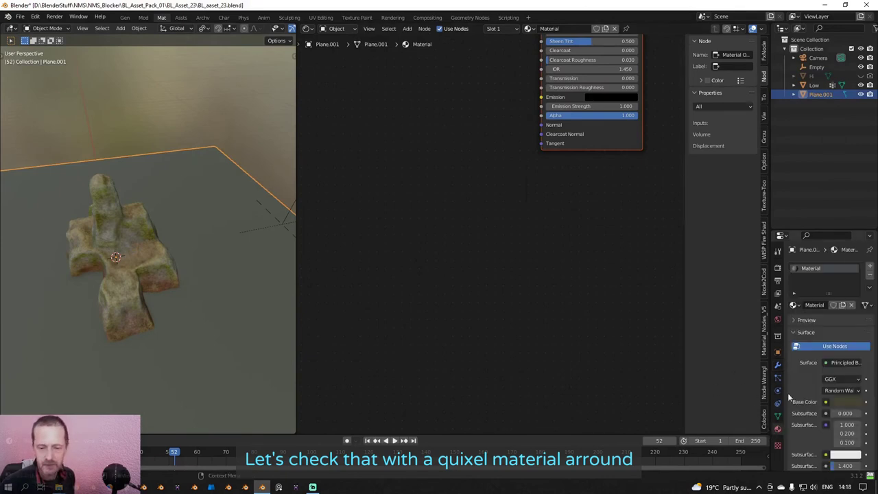
{"action": "left_click", "coordinate": [793, 305]}
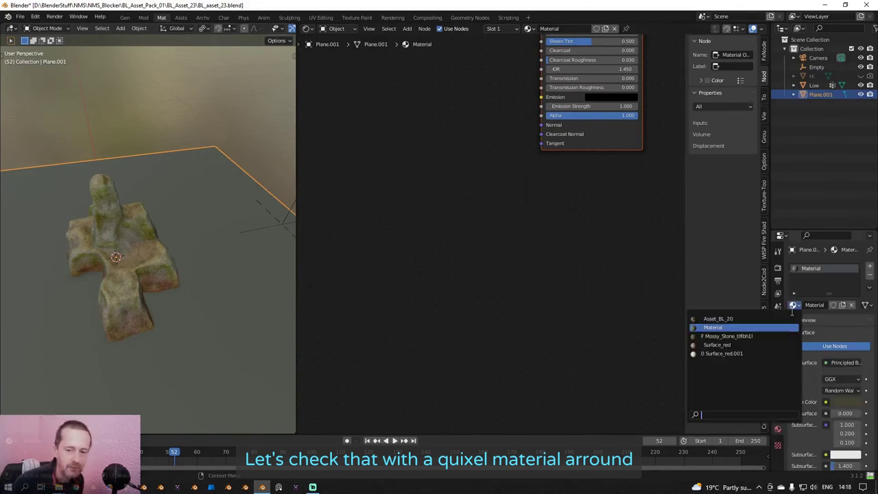
{"action": "left_click", "coordinate": [748, 336]}
{"action": "middle_click_drag", "start_coordinate": [170, 315], "coordinate": [99, 316]}
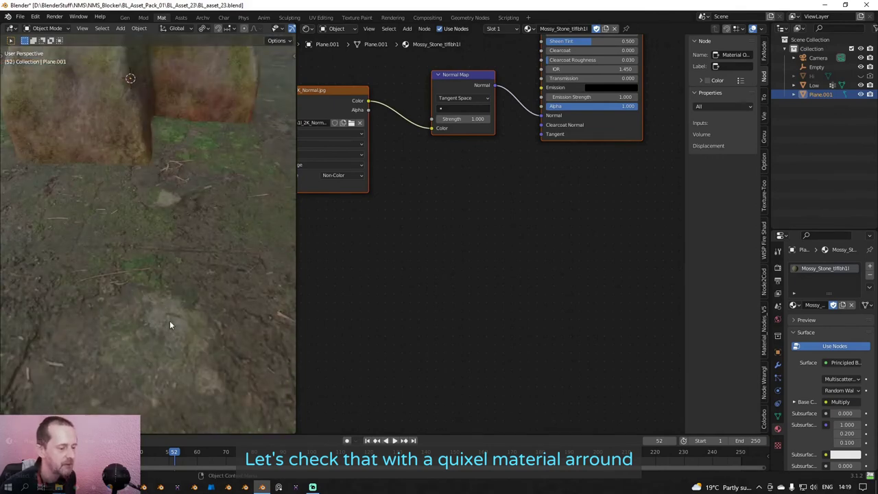
{"action": "middle_click_drag", "start_coordinate": [181, 207], "coordinate": [176, 278]}
{"action": "scroll", "coordinate": [569, 272], "scroll_direction": "down", "scroll_amount": 2}
Insert a Hue Saturation Value node between the ground material's Multiply node and the Principled BSDF's Base Color.
{"action": "middle_click_drag", "start_coordinate": [569, 272], "coordinate": [476, 390]}
{"action": "scroll", "coordinate": [435, 306], "scroll_direction": "up", "scroll_amount": 1}
{"action": "middle_click_drag", "start_coordinate": [436, 307], "coordinate": [453, 395]}
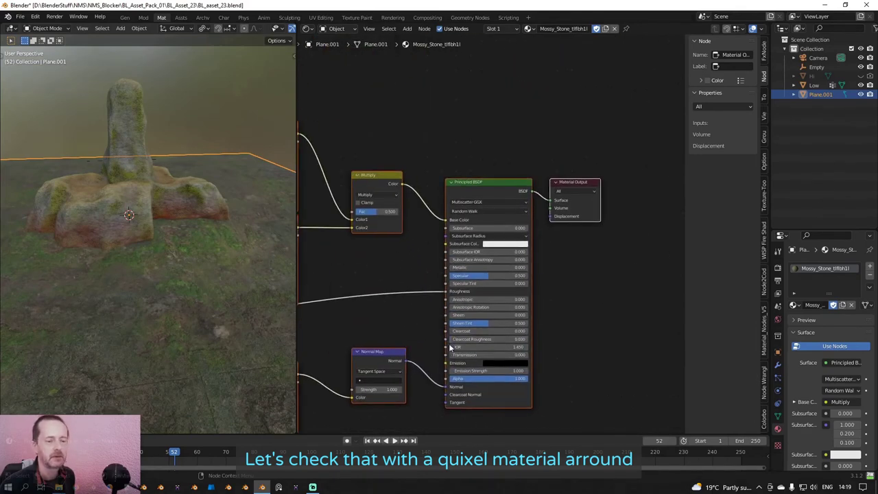
{"action": "scroll", "coordinate": [445, 341], "scroll_direction": "up", "scroll_amount": 3}
{"action": "key", "text": "shift+a"}
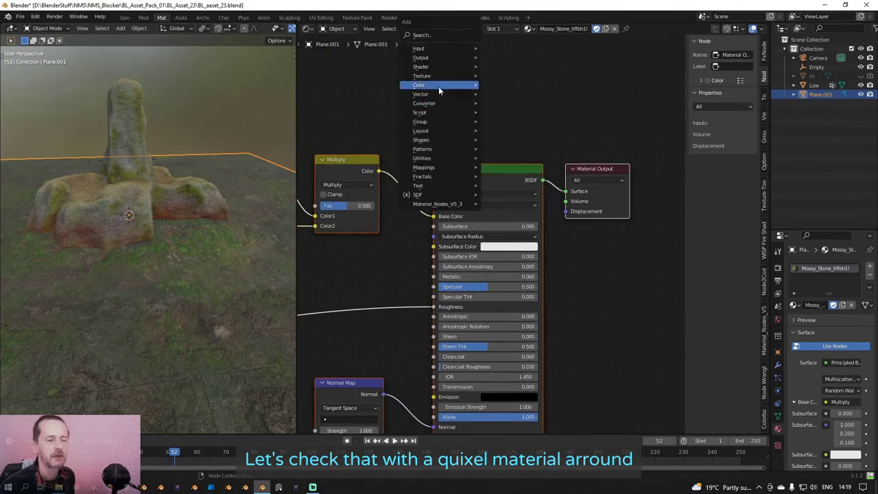
{"action": "mouse_move", "coordinate": [438, 85]}
{"action": "left_click", "coordinate": [515, 105]}
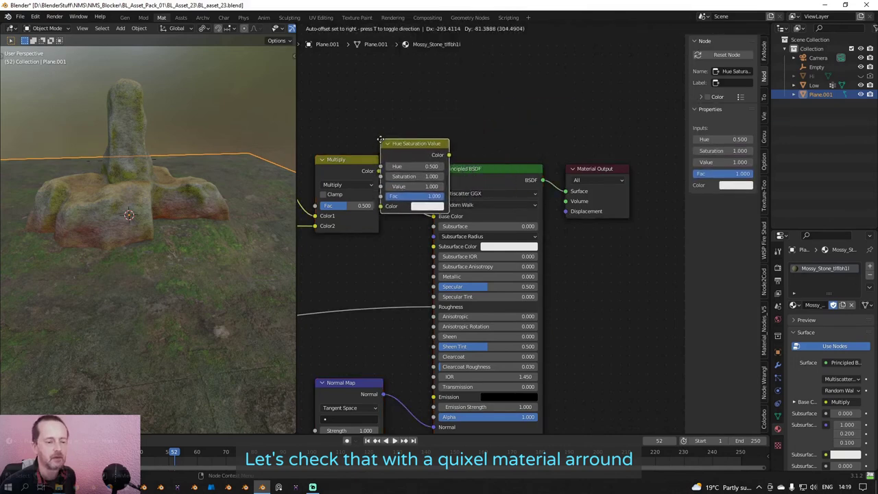
{"action": "left_click", "coordinate": [440, 206]}
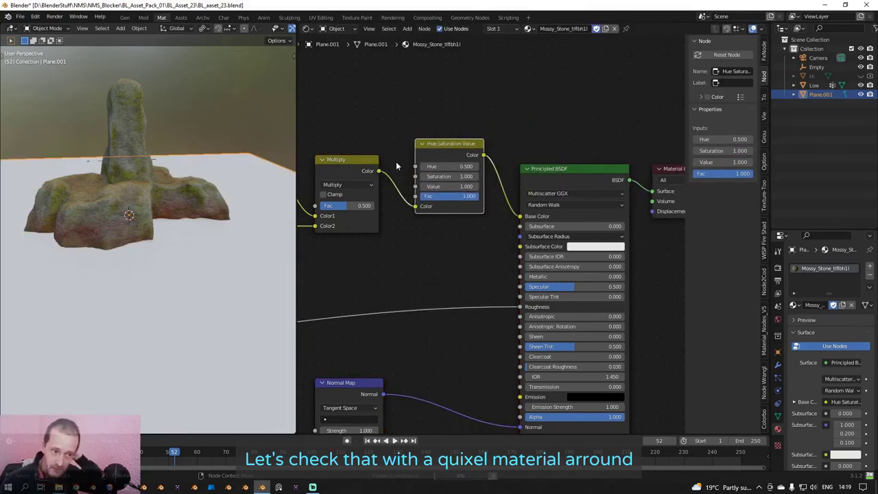
Try a lower Value on the ground's Hue Saturation Value node, and delete the node while keeping the color link connected.
{"action": "left_click_drag", "start_coordinate": [455, 187], "coordinate": [446, 187]}
{"action": "right_click", "coordinate": [454, 186]}
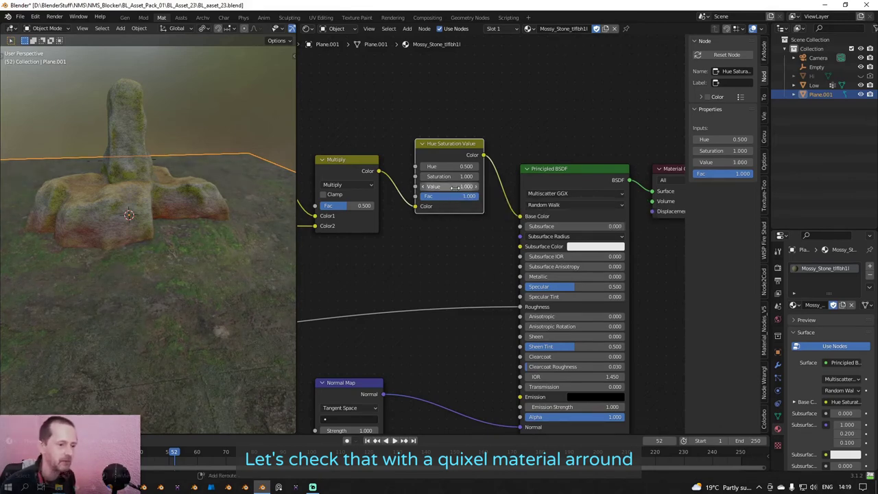
{"action": "key", "text": "ctrl+x"}
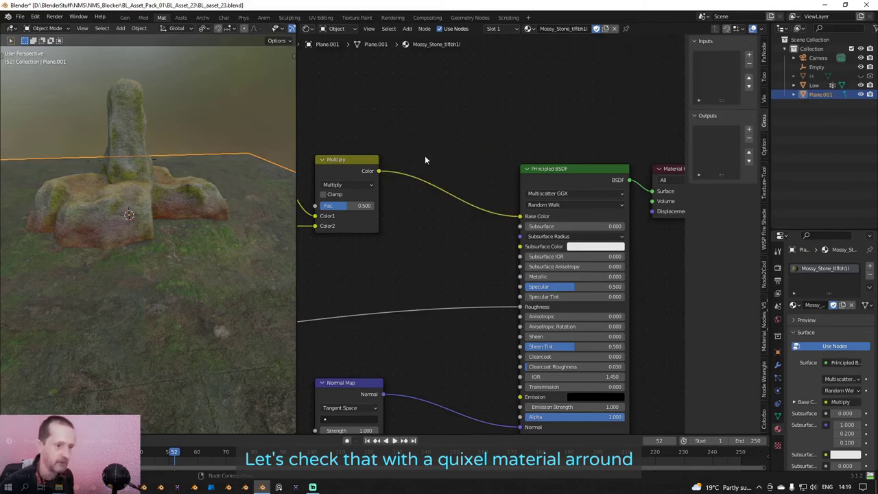
Select the rock and insert a Hue Saturation Value node between the AO layer's Mix node and the Principled BSDF's Base Color.
{"action": "left_click", "coordinate": [108, 170]}
{"action": "scroll", "coordinate": [384, 206], "scroll_direction": "down", "scroll_amount": 5}
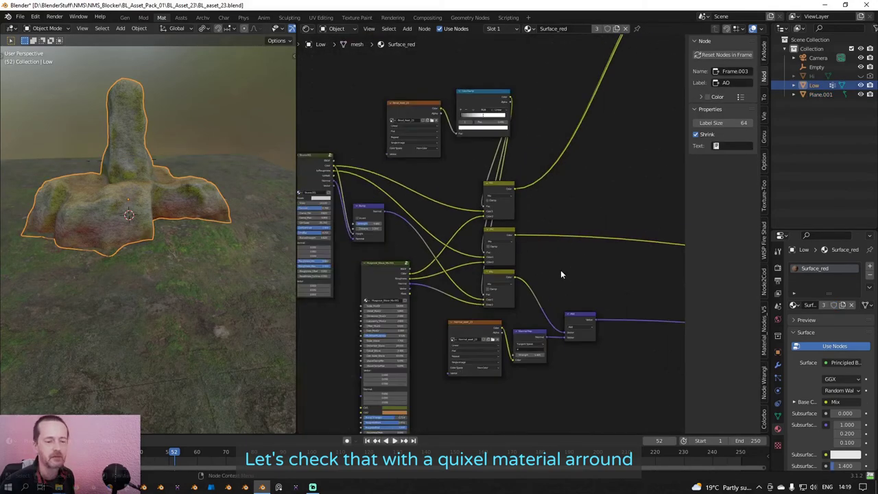
{"action": "scroll", "coordinate": [531, 241], "scroll_direction": "down", "scroll_amount": 10}
{"action": "middle_click_drag", "start_coordinate": [622, 240], "coordinate": [416, 222]}
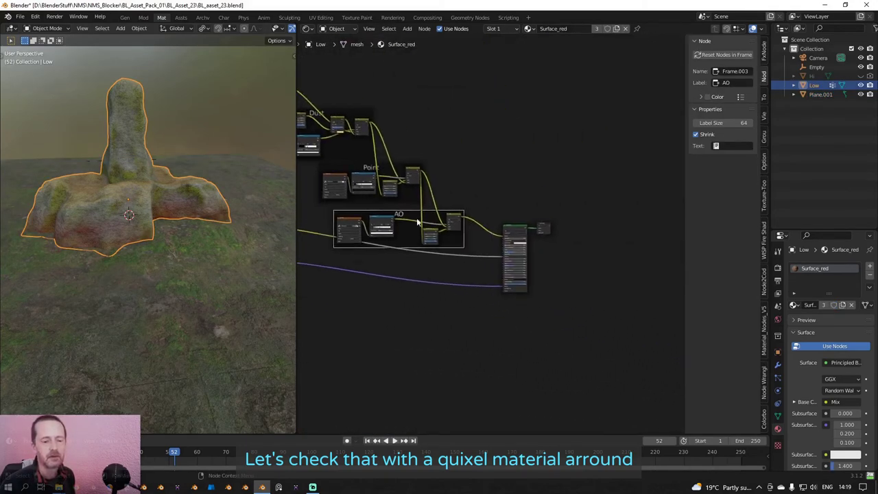
{"action": "scroll", "coordinate": [521, 247], "scroll_direction": "up", "scroll_amount": 6}
{"action": "scroll", "coordinate": [546, 253], "scroll_direction": "up", "scroll_amount": 3}
{"action": "key", "text": "shift+a"}
{"action": "mouse_move", "coordinate": [467, 198]}
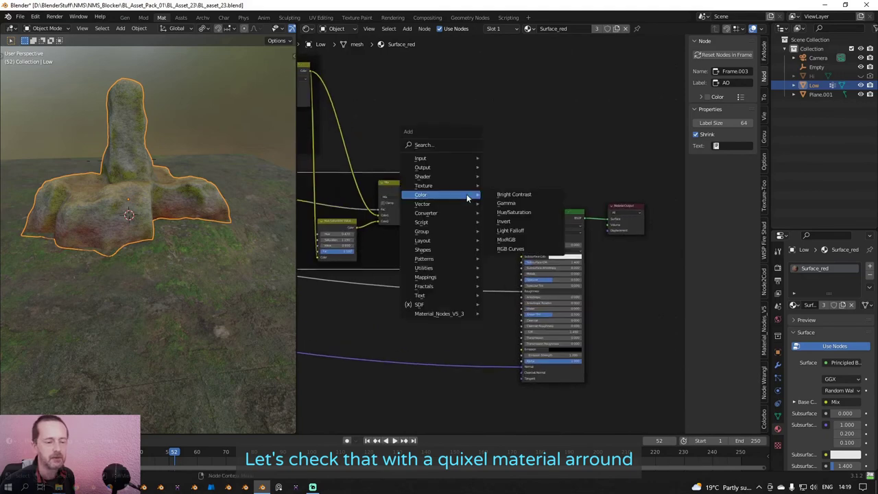
{"action": "left_click", "coordinate": [513, 212]}
{"action": "left_click", "coordinate": [488, 216]}
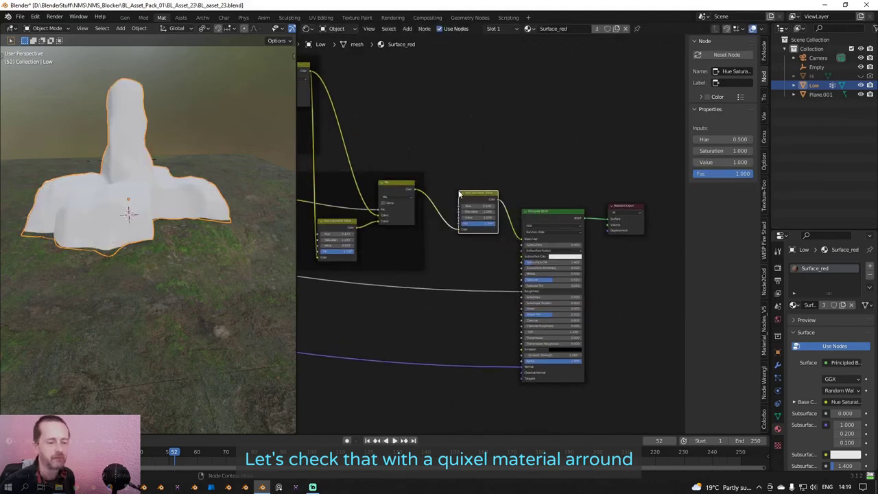
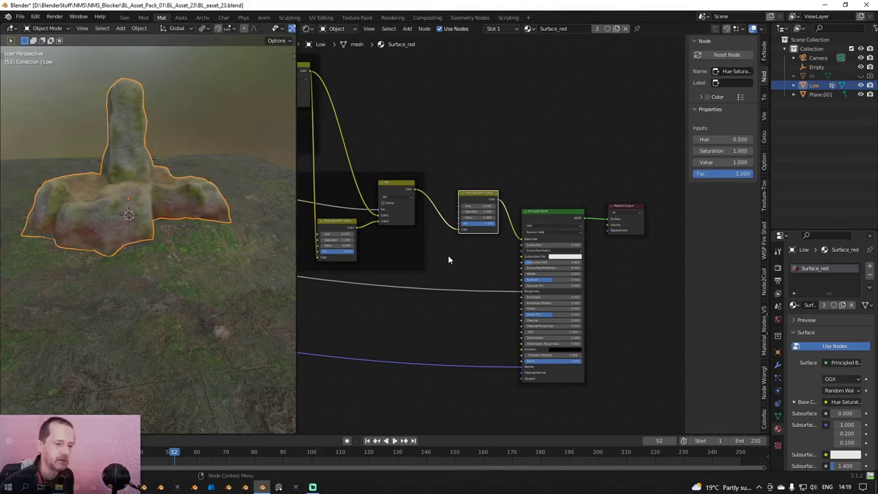
{"action": "scroll", "coordinate": [448, 256], "scroll_direction": "up", "scroll_amount": 3}
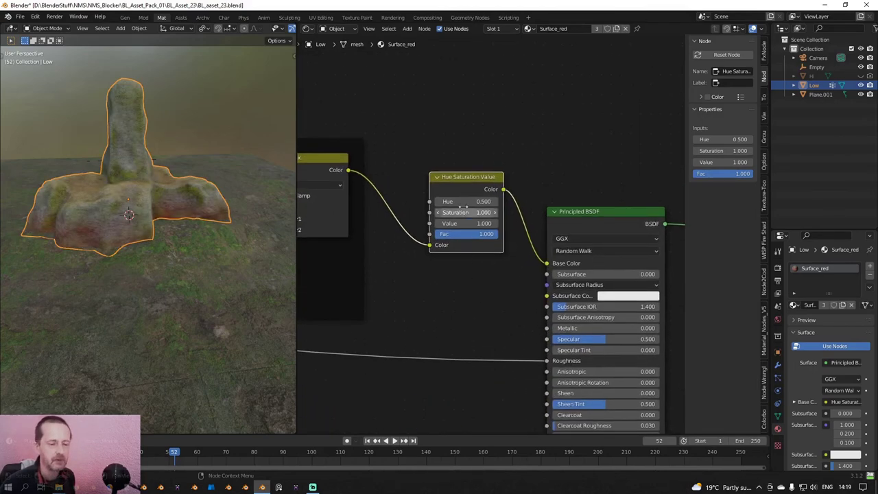
Adjust the rock's new Hue Saturation Value node to Hue 0.520, Saturation 0.950 and Value 0.780.
{"action": "left_click_drag", "start_coordinate": [470, 223], "coordinate": [470, 223], "text": "shift"}
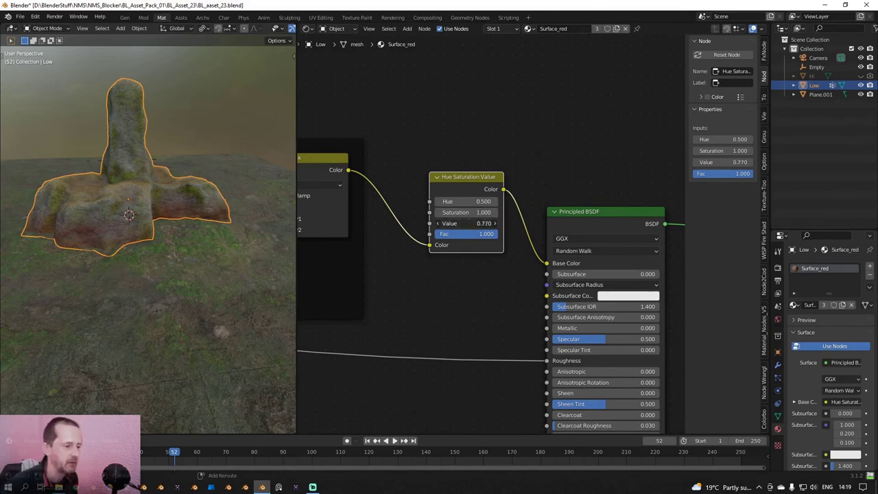
{"action": "left_click_drag", "start_coordinate": [466, 223], "coordinate": [468, 212]}
{"action": "scroll", "coordinate": [103, 295], "scroll_direction": "down", "scroll_amount": 3}
{"action": "middle_click_drag", "start_coordinate": [172, 281], "coordinate": [278, 308]}
{"action": "scroll", "coordinate": [273, 285], "scroll_direction": "up", "scroll_amount": 6}
{"action": "left_click_drag", "start_coordinate": [466, 201], "coordinate": [470, 200]}
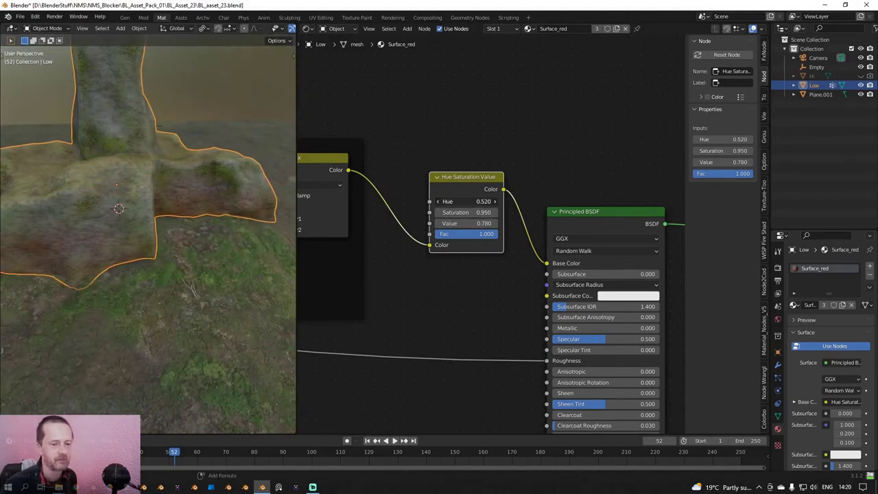
Darken the rock by setting the Value of the final Hue Saturation Value node to 0.500.
{"action": "scroll", "coordinate": [119, 208], "scroll_direction": "down", "scroll_amount": 8}
{"action": "scroll", "coordinate": [530, 373], "scroll_direction": "down", "scroll_amount": 4}
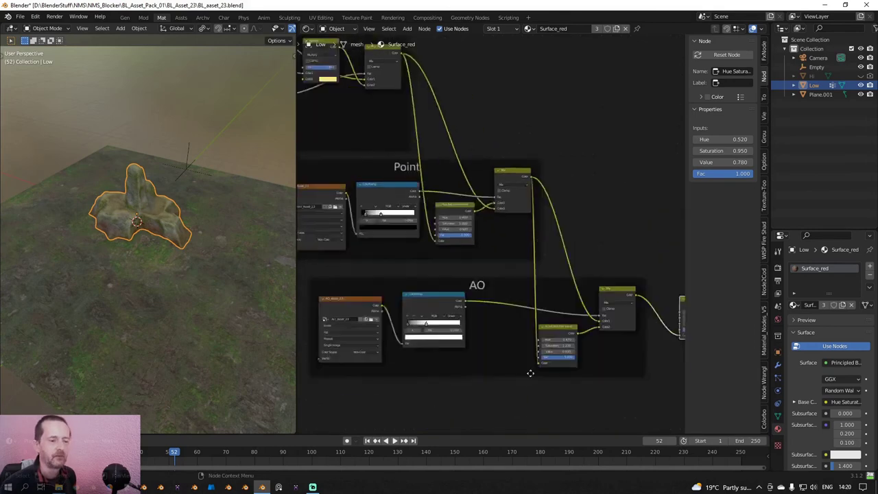
{"action": "scroll", "coordinate": [431, 173], "scroll_direction": "up", "scroll_amount": 3}
{"action": "left_click_drag", "start_coordinate": [476, 291], "coordinate": [520, 290]}
{"action": "middle_click_drag", "start_coordinate": [246, 331], "coordinate": [250, 320]}
{"action": "middle_click_drag", "start_coordinate": [608, 349], "coordinate": [176, 164]}
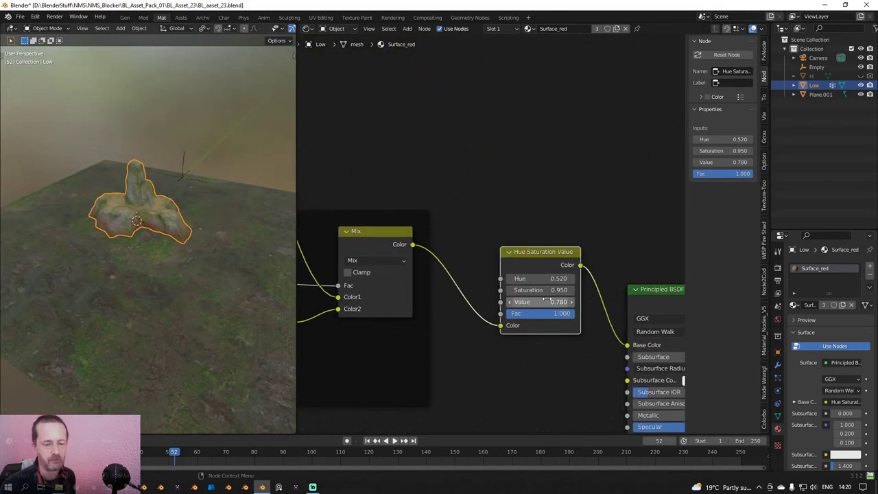
{"action": "left_click_drag", "start_coordinate": [541, 302], "coordinate": [515, 302]}
{"action": "scroll", "coordinate": [227, 226], "scroll_direction": "up", "scroll_amount": 3}
{"action": "middle_click_drag", "start_coordinate": [227, 227], "coordinate": [237, 196]}
{"action": "scroll", "coordinate": [253, 28], "scroll_direction": "down", "scroll_amount": 3}
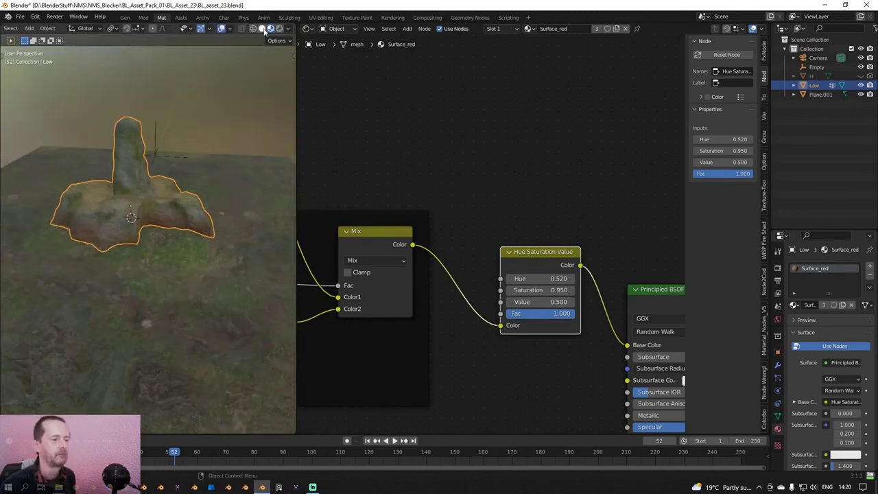
Hide the viewport overlays to compare the rock with the ground, and save the file.
{"action": "left_click", "coordinate": [221, 29]}
{"action": "scroll", "coordinate": [233, 116], "scroll_direction": "up", "scroll_amount": 2}
{"action": "middle_click_drag", "start_coordinate": [233, 117], "coordinate": [161, 240]}
{"action": "scroll", "coordinate": [124, 230], "scroll_direction": "down", "scroll_amount": 4}
{"action": "left_click", "coordinate": [23, 18]}
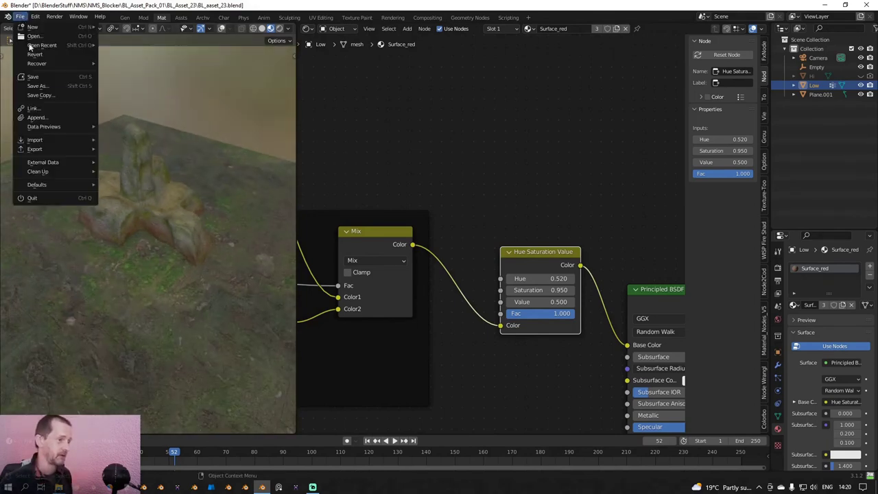
{"action": "left_click", "coordinate": [42, 78]}
{"action": "scroll", "coordinate": [170, 208], "scroll_direction": "down", "scroll_amount": 1}
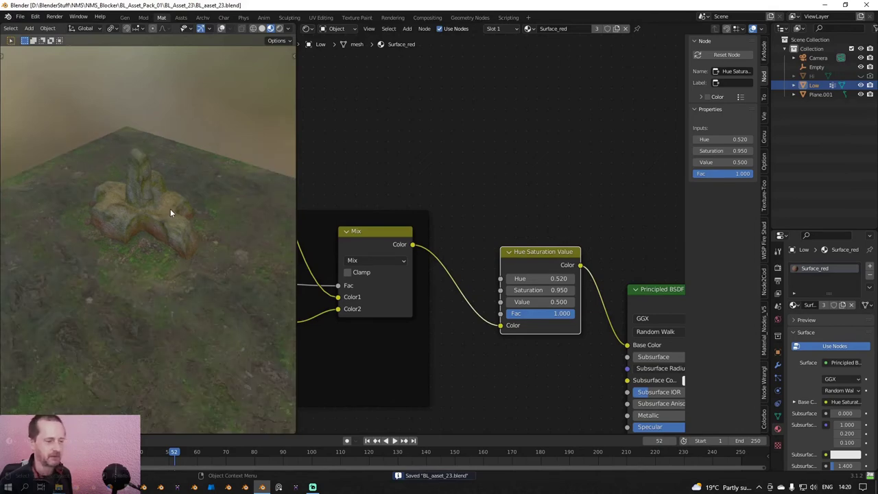
Select the rock and show the viewport overlays again, viewing it from other sides.
{"action": "left_click", "coordinate": [165, 206]}
{"action": "left_click", "coordinate": [138, 181]}
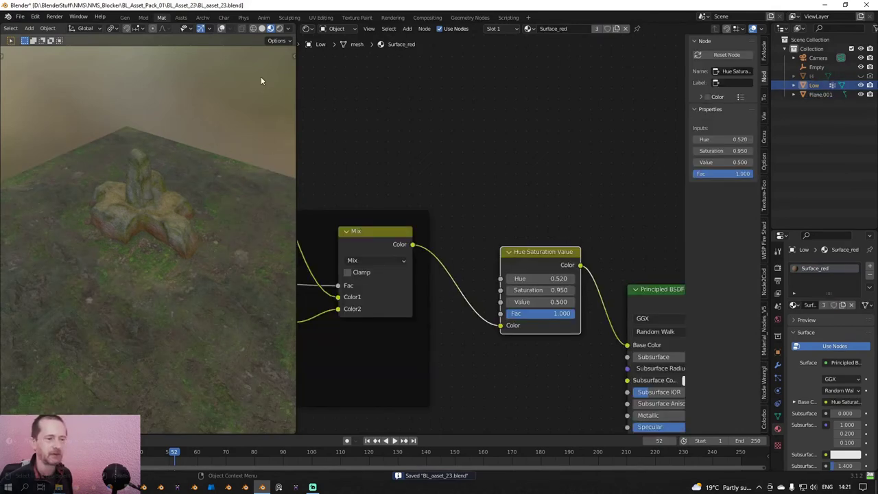
{"action": "left_click", "coordinate": [221, 29]}
{"action": "middle_click_drag", "start_coordinate": [157, 249], "coordinate": [94, 223]}
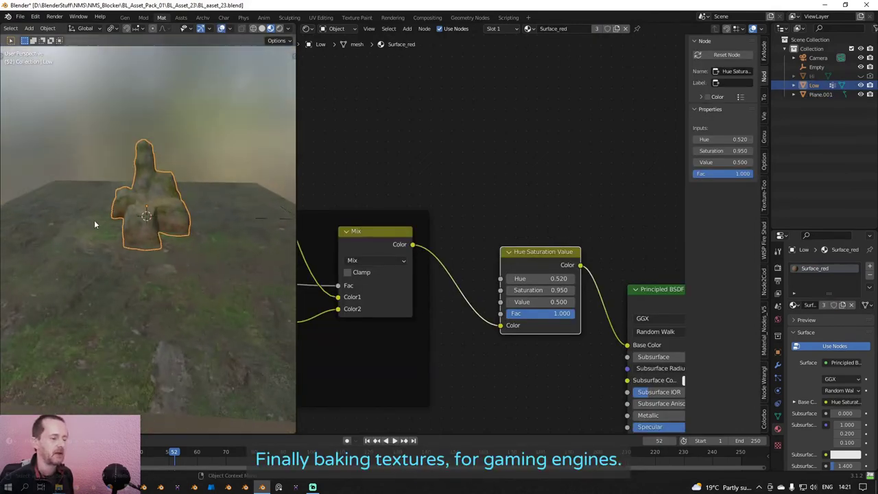
{"action": "middle_click_drag", "start_coordinate": [148, 235], "coordinate": [127, 242]}
Widen the node editor and delete the unconnected image texture node at the far left of the node tree.
{"action": "scroll", "coordinate": [430, 291], "scroll_direction": "down", "scroll_amount": 6}
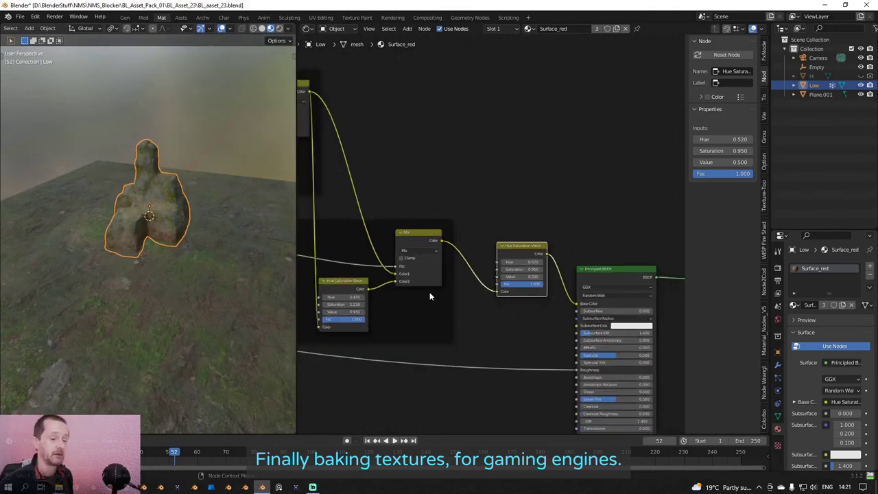
{"action": "middle_click_drag", "start_coordinate": [418, 281], "coordinate": [480, 290]}
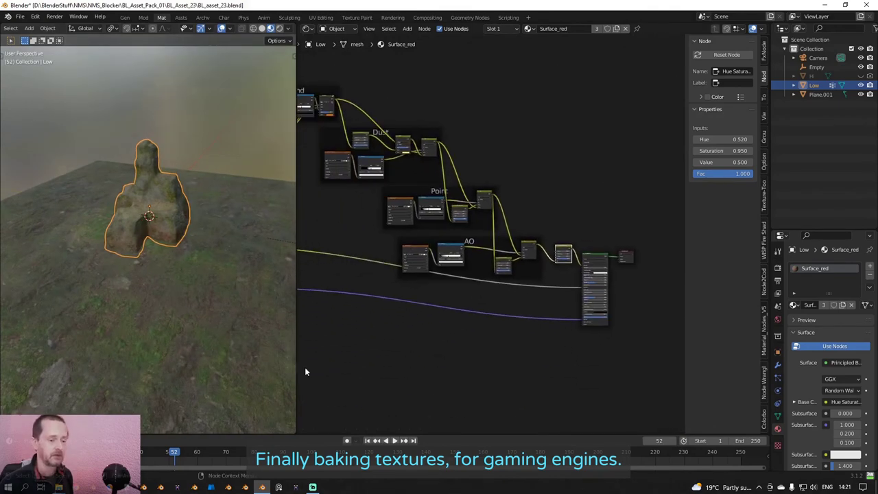
{"action": "left_click_drag", "start_coordinate": [296, 349], "coordinate": [183, 348]}
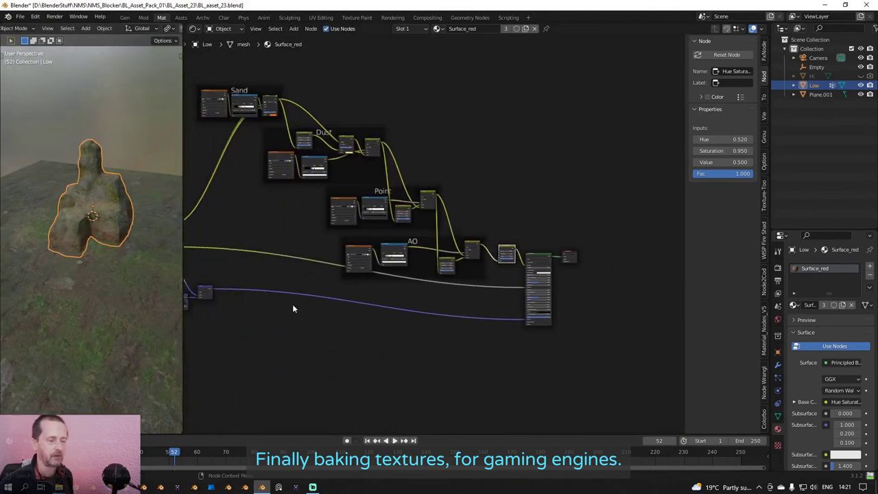
{"action": "scroll", "coordinate": [292, 306], "scroll_direction": "down", "scroll_amount": 8}
{"action": "middle_click_drag", "start_coordinate": [297, 307], "coordinate": [383, 315]}
{"action": "scroll", "coordinate": [371, 312], "scroll_direction": "up", "scroll_amount": 3}
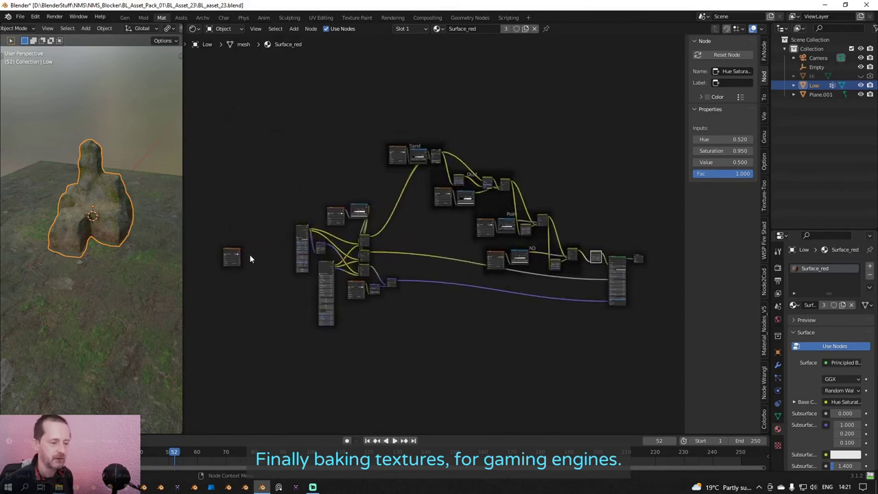
{"action": "left_click_drag", "start_coordinate": [216, 241], "coordinate": [257, 296]}
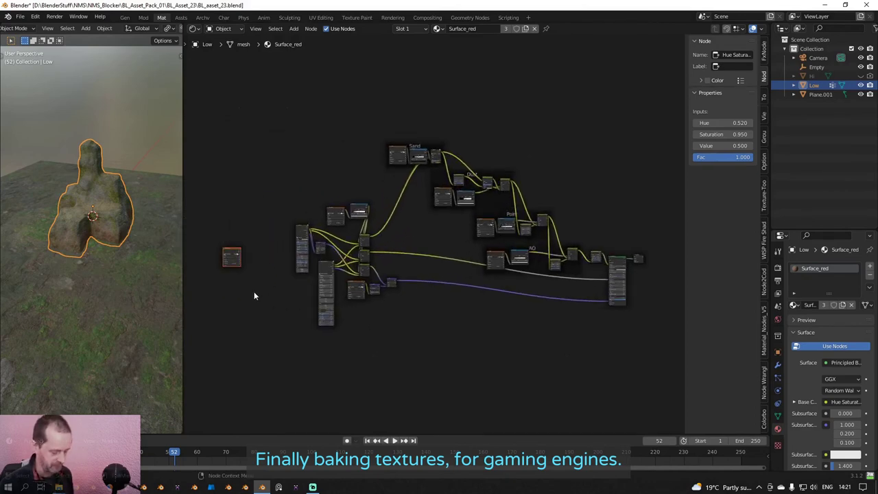
{"action": "key", "text": "x"}
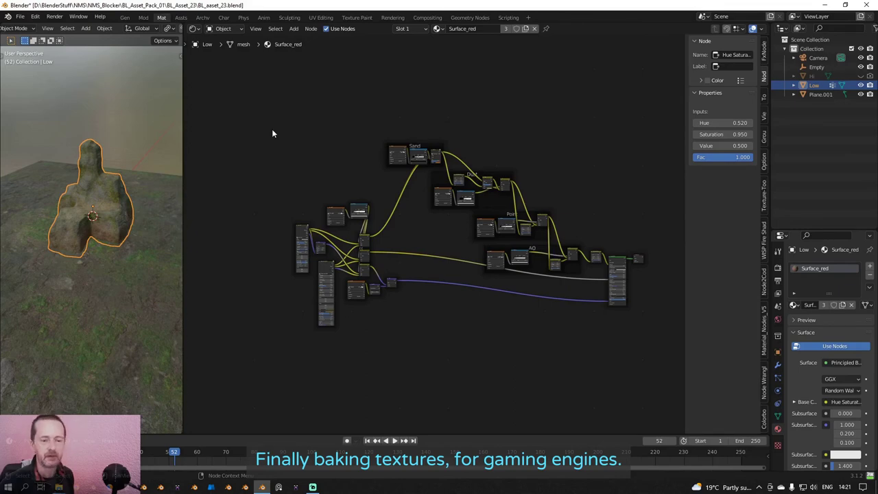
Move all texture and layer nodes left, away from the Principled BSDF, to make room in front of it.
{"action": "left_click_drag", "start_coordinate": [272, 129], "coordinate": [598, 359]}
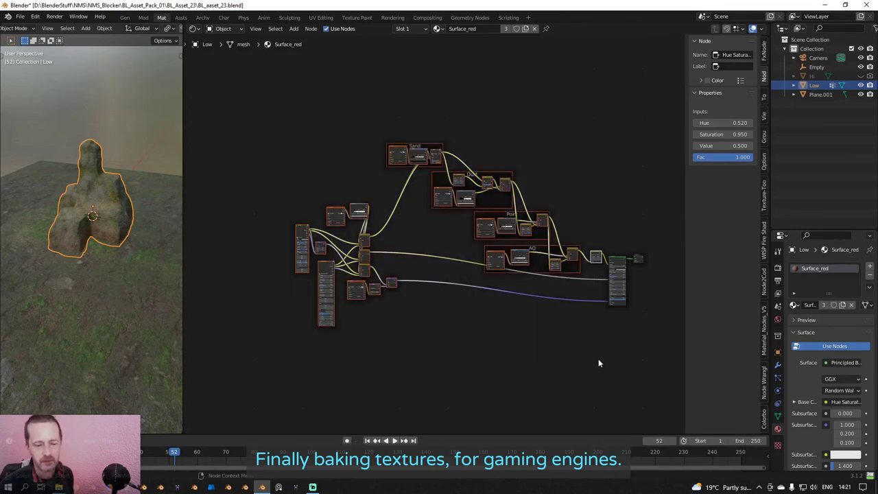
{"action": "key", "text": "g"}
{"action": "left_click", "coordinate": [479, 340]}
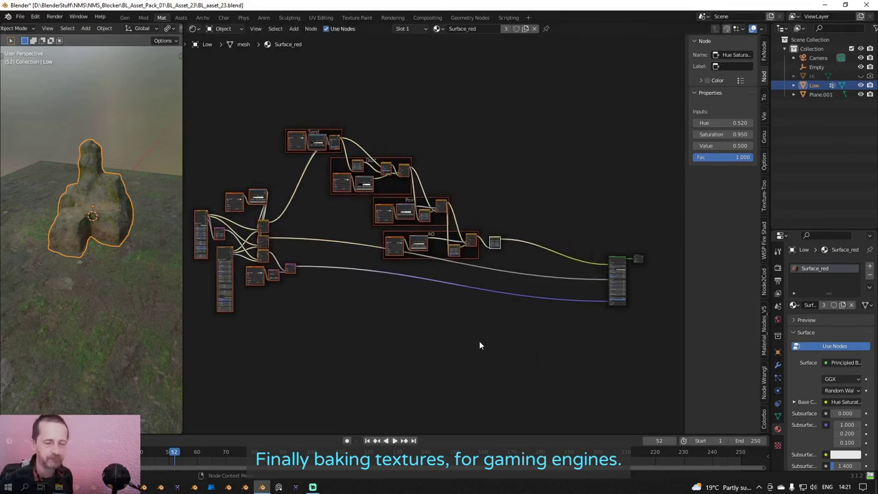
{"action": "left_click", "coordinate": [565, 217]}
{"action": "middle_click_drag", "start_coordinate": [575, 339], "coordinate": [553, 319]}
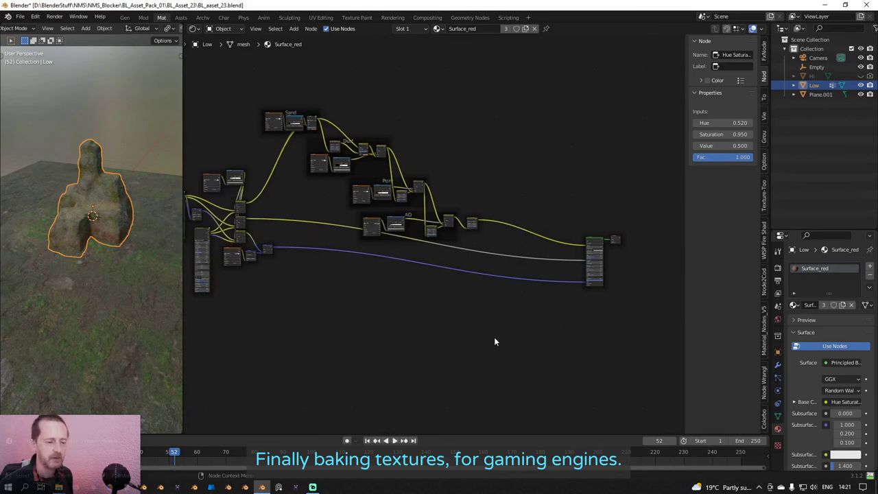
{"action": "scroll", "coordinate": [446, 343], "scroll_direction": "up", "scroll_amount": 2}
{"action": "middle_click_drag", "start_coordinate": [417, 349], "coordinate": [413, 294]}
{"action": "key", "text": "shift+a"}
{"action": "mouse_move", "coordinate": [415, 296]}
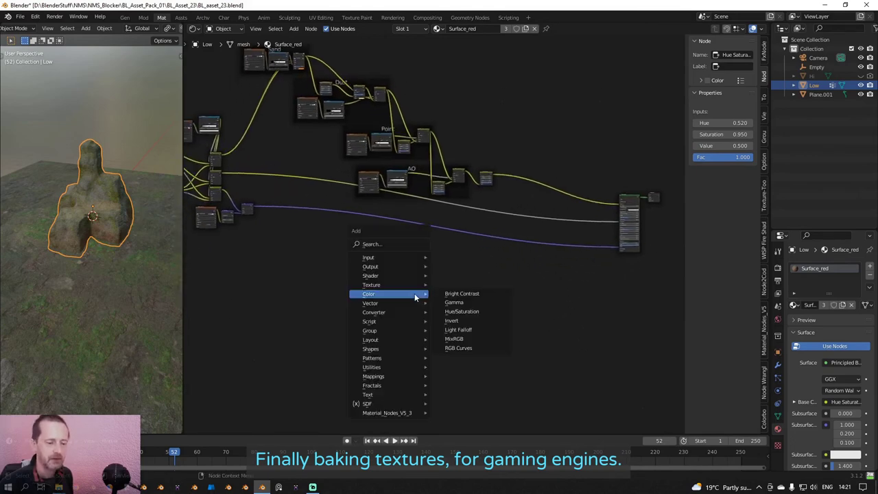
{"action": "mouse_move", "coordinate": [393, 284]}
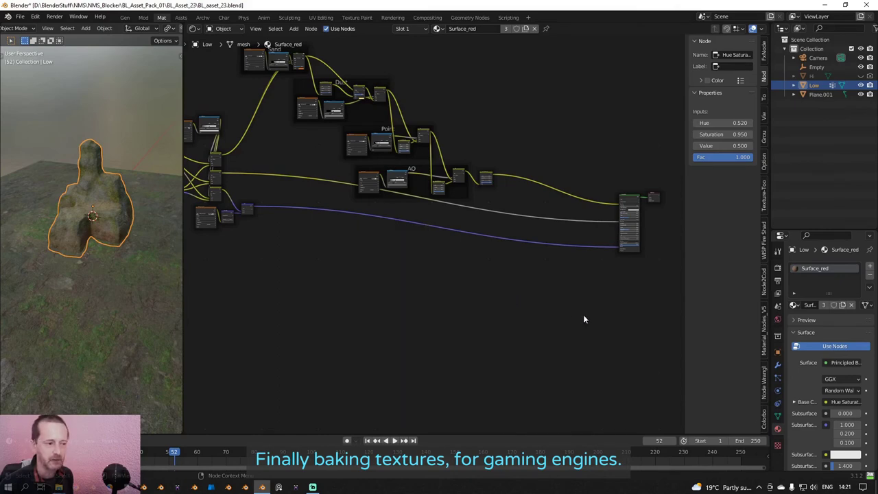
Switch the render engine from Eevee to Cycles in the scene's render settings.
{"action": "left_click", "coordinate": [777, 267]}
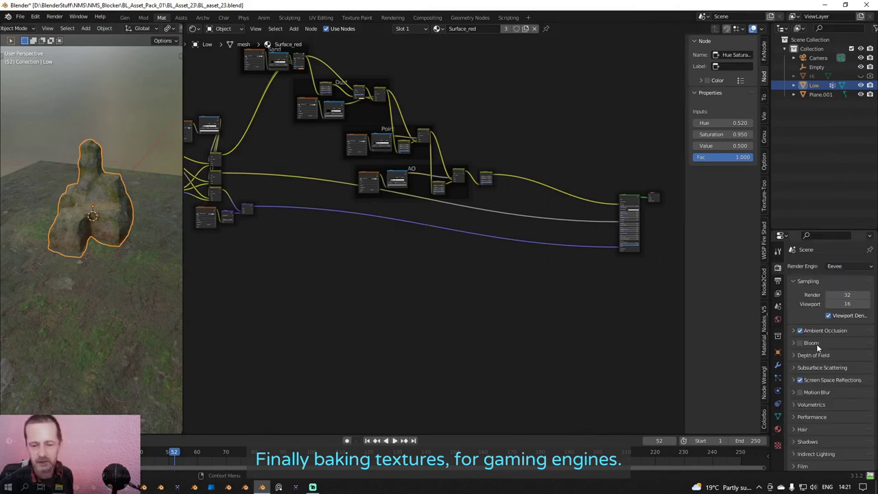
{"action": "left_click", "coordinate": [857, 268]}
{"action": "left_click", "coordinate": [835, 295]}
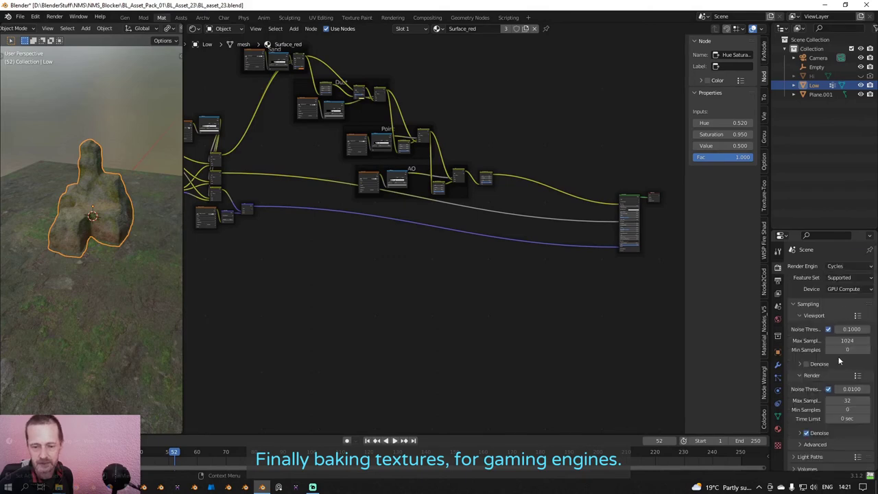
Set the bake type to Diffuse and turn off the Direct and Indirect contributions, leaving only Color.
{"action": "scroll", "coordinate": [827, 376], "scroll_direction": "down", "scroll_amount": 5}
{"action": "scroll", "coordinate": [826, 377], "scroll_direction": "down", "scroll_amount": 3}
{"action": "scroll", "coordinate": [823, 346], "scroll_direction": "down", "scroll_amount": 2}
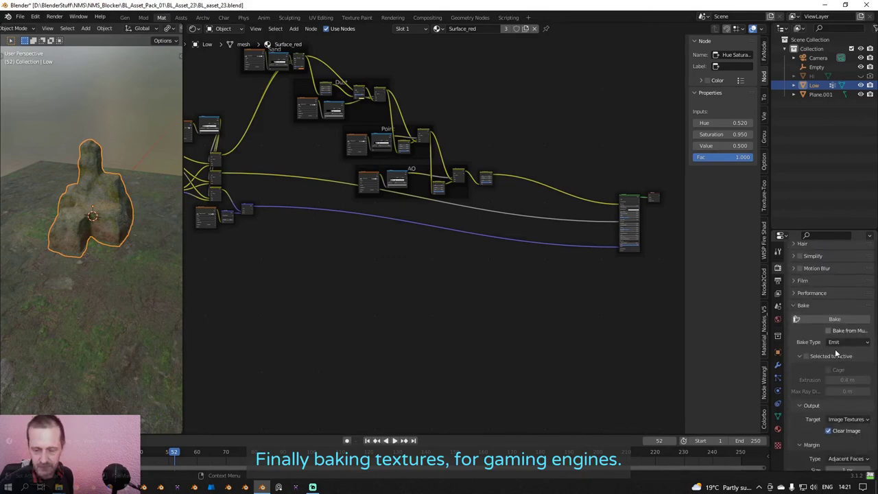
{"action": "scroll", "coordinate": [821, 385], "scroll_direction": "down", "scroll_amount": 3}
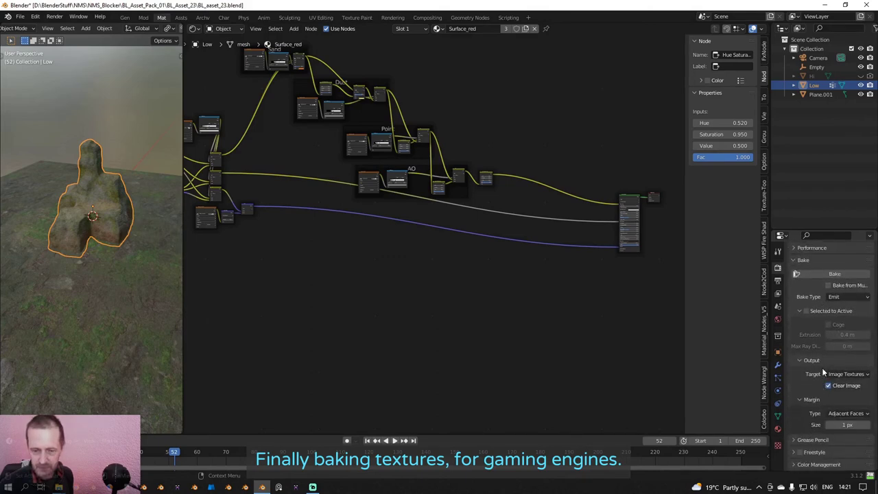
{"action": "scroll", "coordinate": [822, 368], "scroll_direction": "up", "scroll_amount": 2}
{"action": "left_click", "coordinate": [840, 315]}
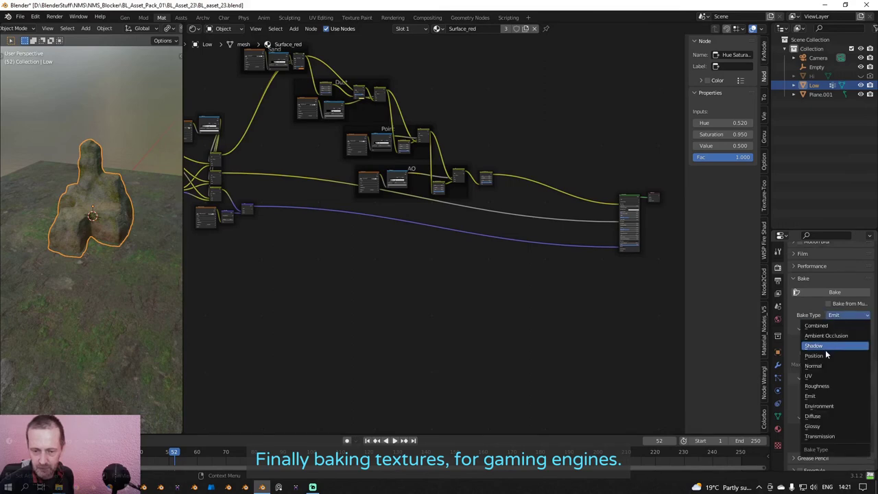
{"action": "left_click", "coordinate": [825, 415]}
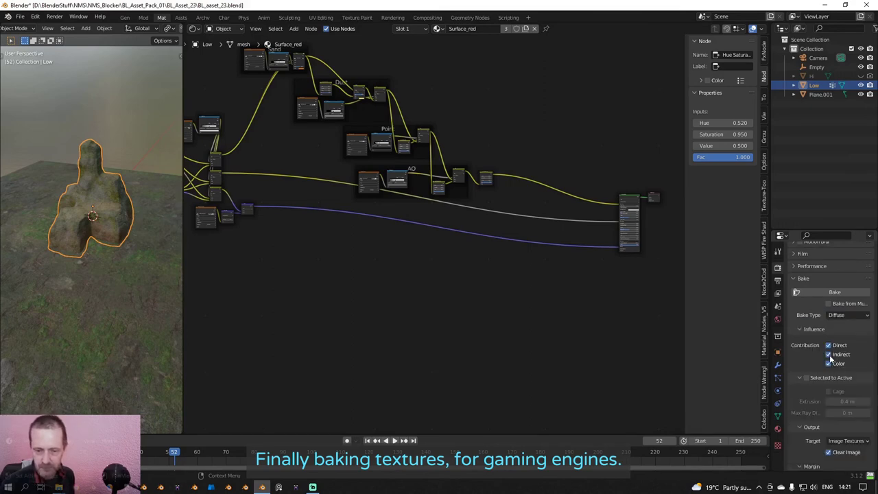
{"action": "scroll", "coordinate": [837, 404], "scroll_direction": "down", "scroll_amount": 3}
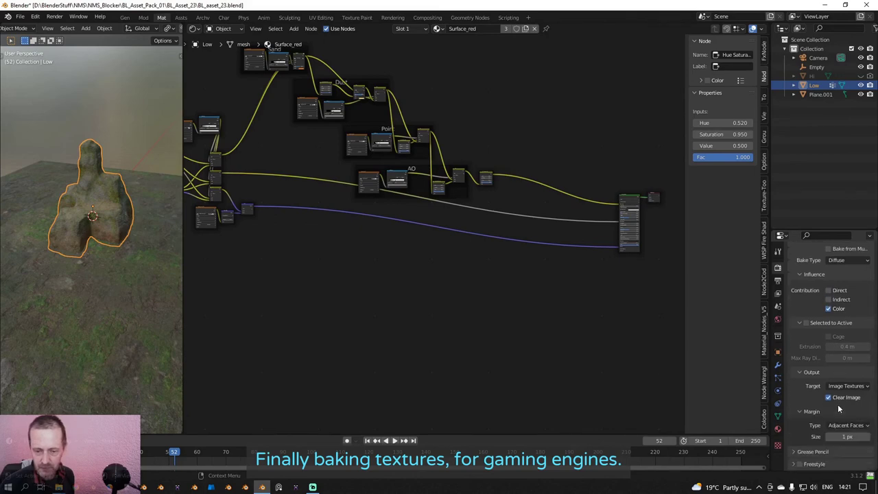
Set the bake margin size to 2 px.
{"action": "scroll", "coordinate": [840, 424], "scroll_direction": "up", "scroll_amount": 1}
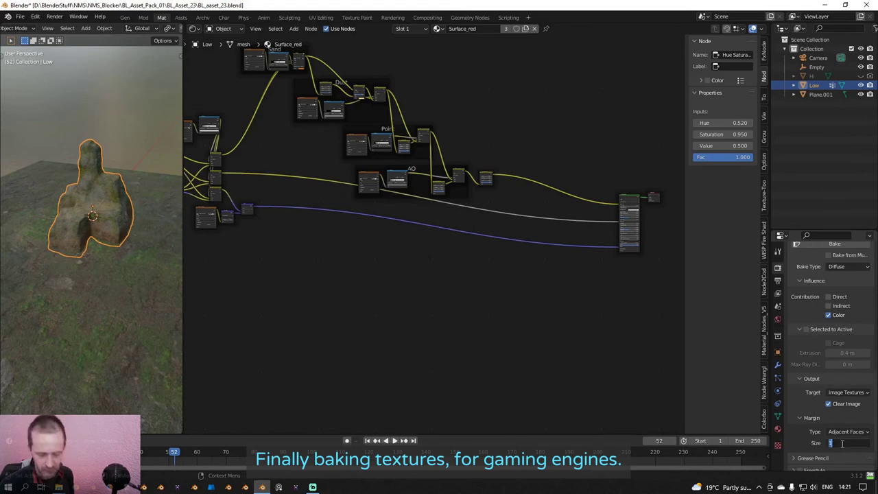
{"action": "type", "text": "2"}
{"action": "key", "text": "Return"}
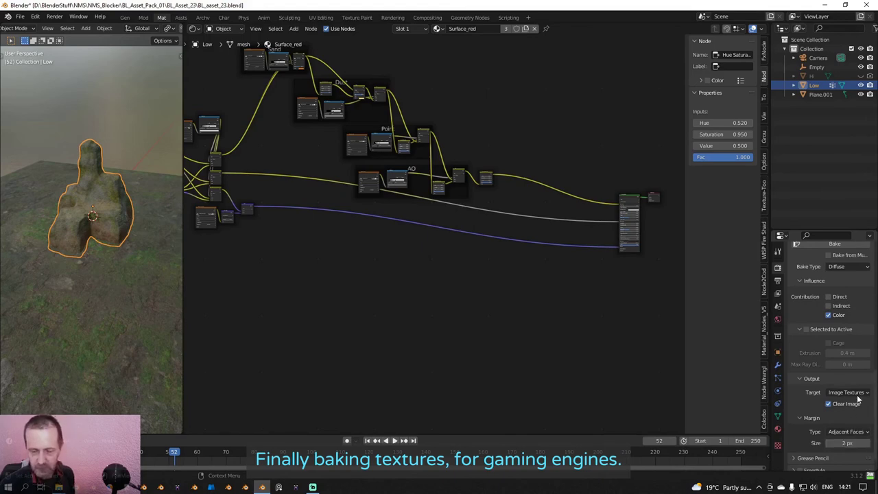
Change the bake type to Roughness.
{"action": "scroll", "coordinate": [857, 399], "scroll_direction": "up", "scroll_amount": 7}
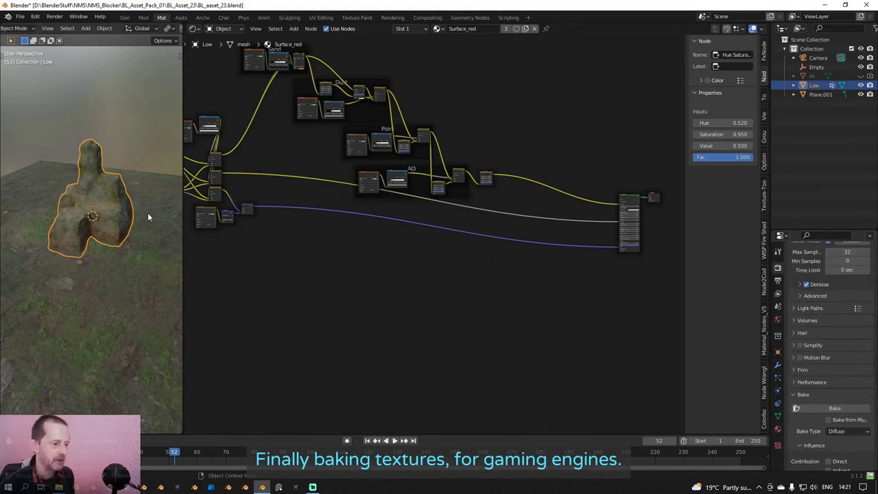
{"action": "middle_click_drag", "start_coordinate": [147, 217], "coordinate": [299, 288]}
{"action": "scroll", "coordinate": [839, 360], "scroll_direction": "down", "scroll_amount": 3}
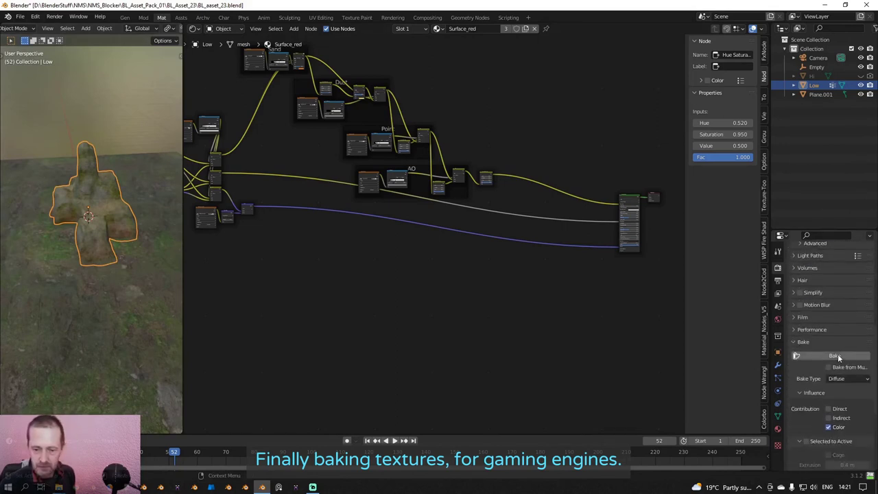
{"action": "left_click", "coordinate": [838, 379]}
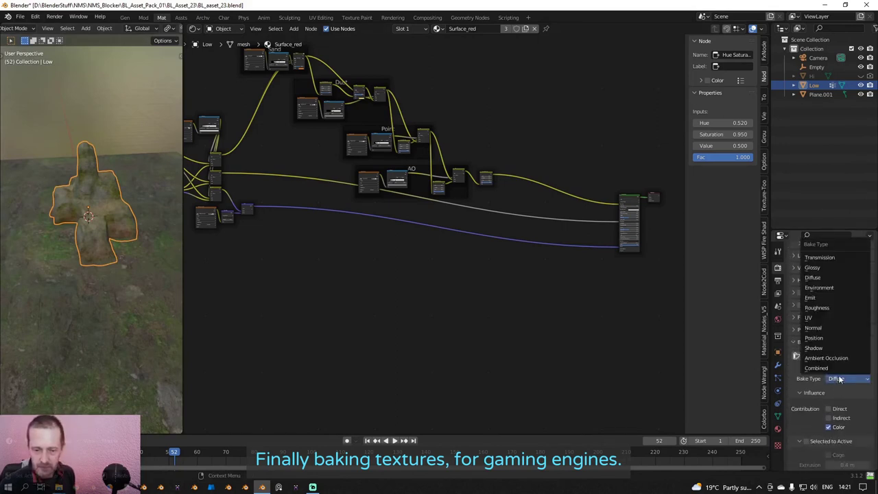
{"action": "left_click", "coordinate": [832, 308]}
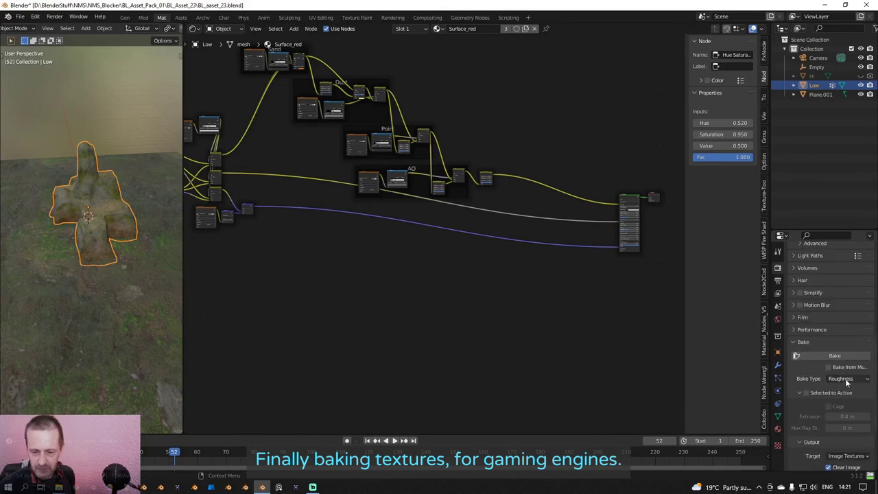
Change the bake type to Normal and view its influence settings.
{"action": "left_click", "coordinate": [847, 381]}
{"action": "left_click", "coordinate": [824, 329]}
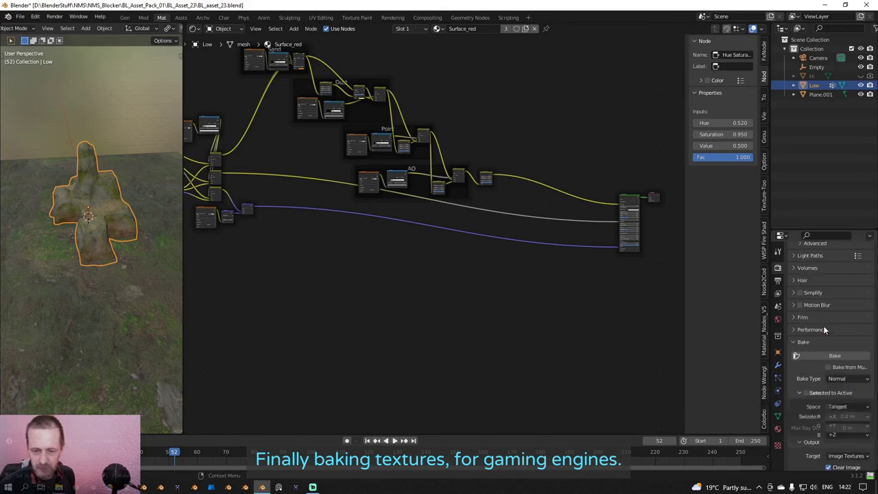
{"action": "scroll", "coordinate": [831, 384], "scroll_direction": "down", "scroll_amount": 2}
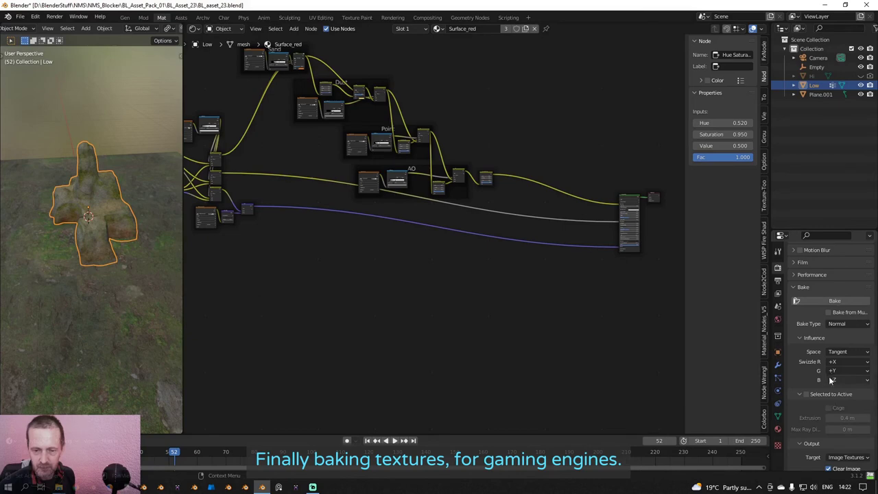
Change the bake type to Combined.
{"action": "scroll", "coordinate": [830, 387], "scroll_direction": "up", "scroll_amount": 2}
{"action": "scroll", "coordinate": [828, 375], "scroll_direction": "down", "scroll_amount": 2}
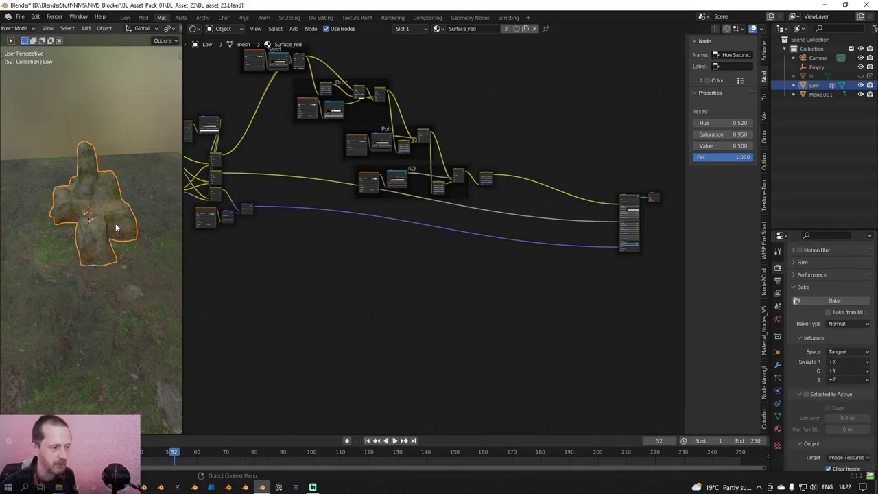
{"action": "scroll", "coordinate": [115, 223], "scroll_direction": "up", "scroll_amount": 4}
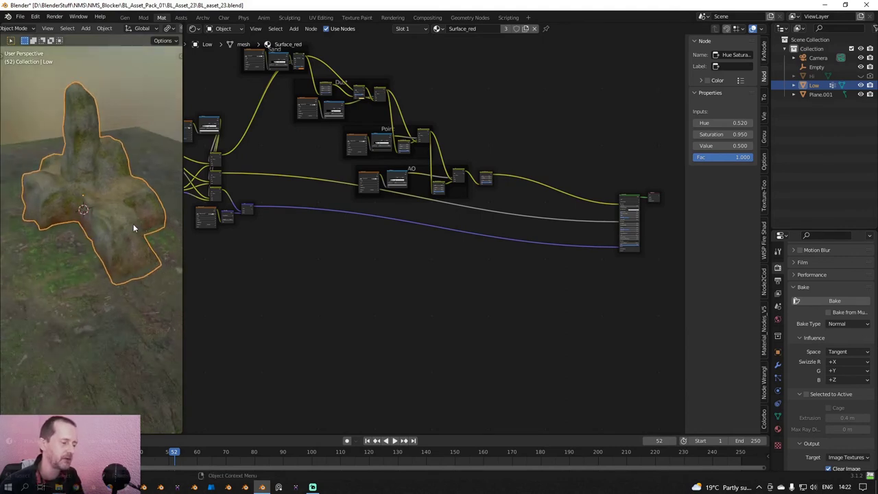
{"action": "scroll", "coordinate": [855, 370], "scroll_direction": "up", "scroll_amount": 5}
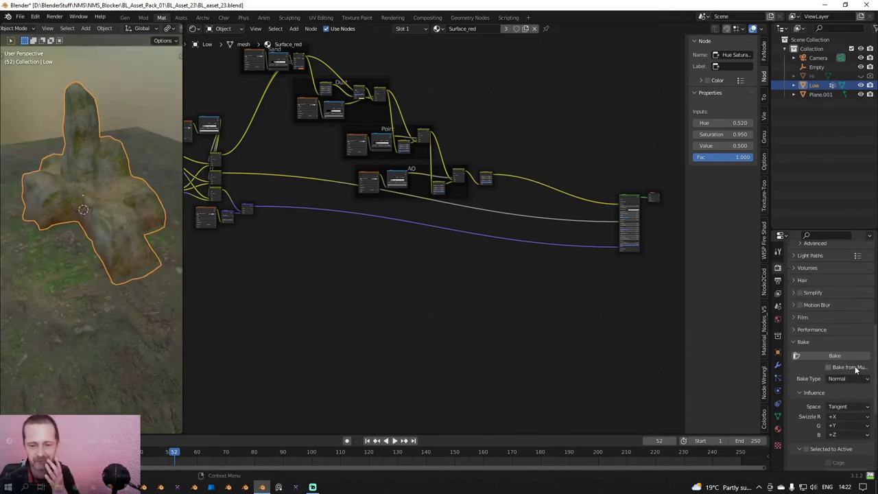
{"action": "scroll", "coordinate": [850, 377], "scroll_direction": "down", "scroll_amount": 2}
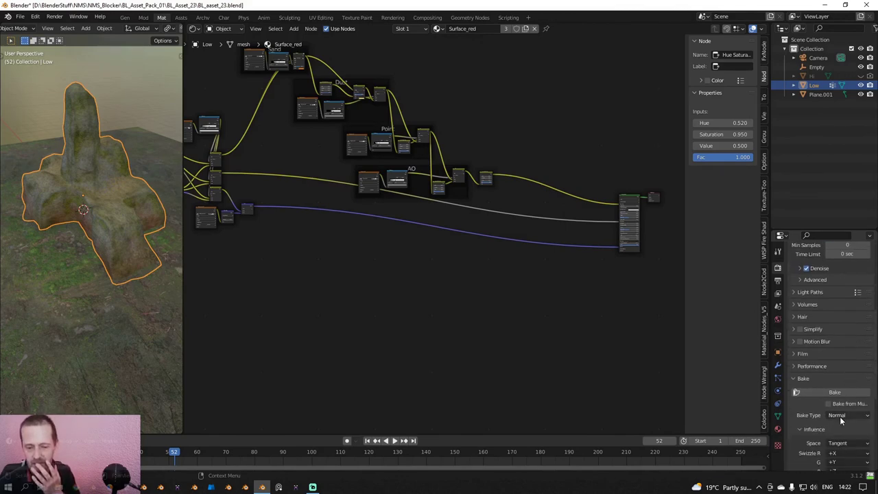
{"action": "left_click", "coordinate": [840, 416]}
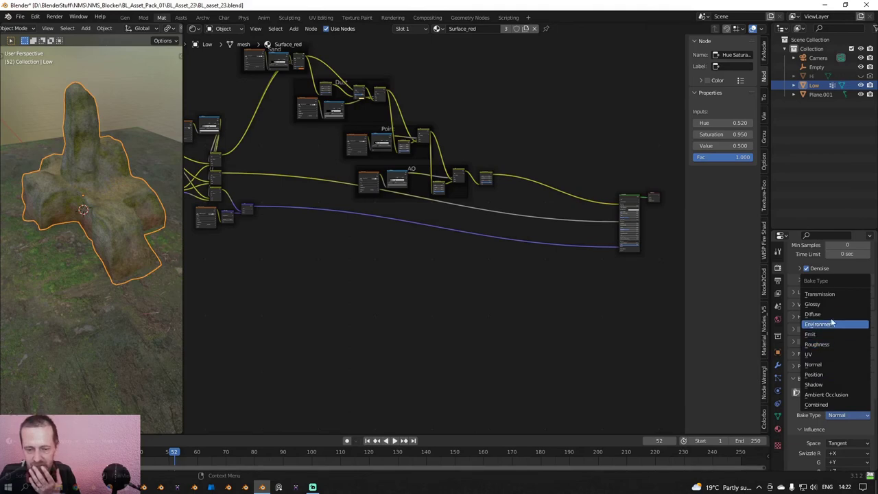
{"action": "left_click", "coordinate": [827, 404]}
{"action": "scroll", "coordinate": [827, 343], "scroll_direction": "up", "scroll_amount": 15}
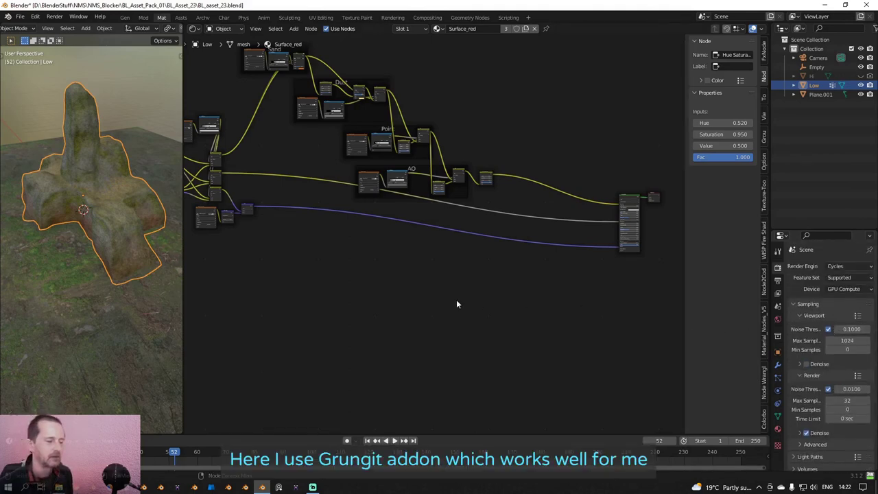
In the Grungit add-on's PBR Bake settings, set the resolution to 2K and the margin to 2.
{"action": "scroll", "coordinate": [384, 292], "scroll_direction": "down", "scroll_amount": 2}
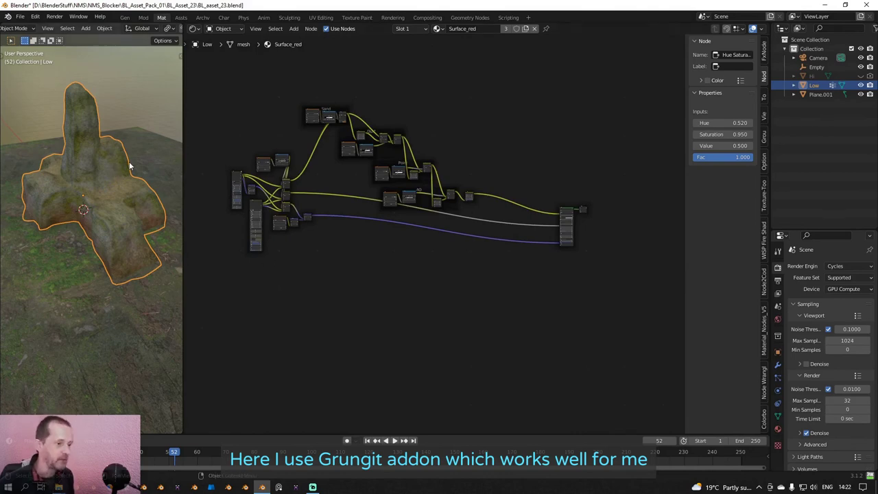
{"action": "key", "text": "n"}
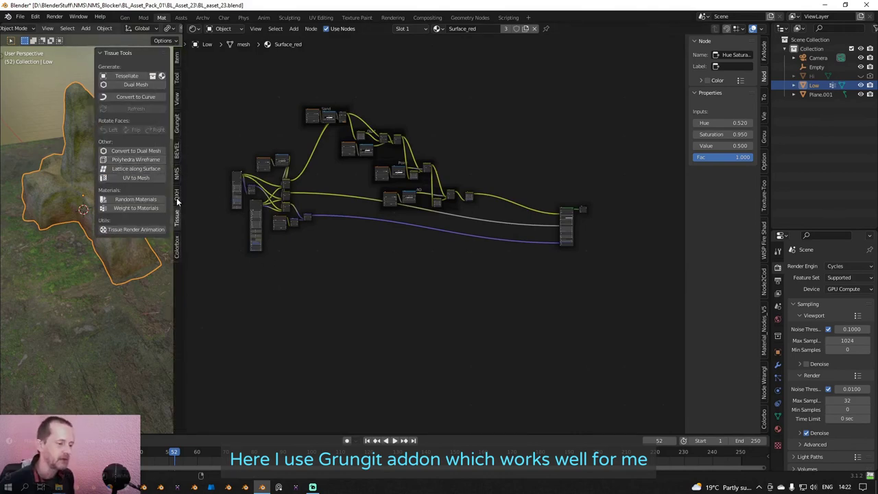
{"action": "left_click", "coordinate": [177, 126]}
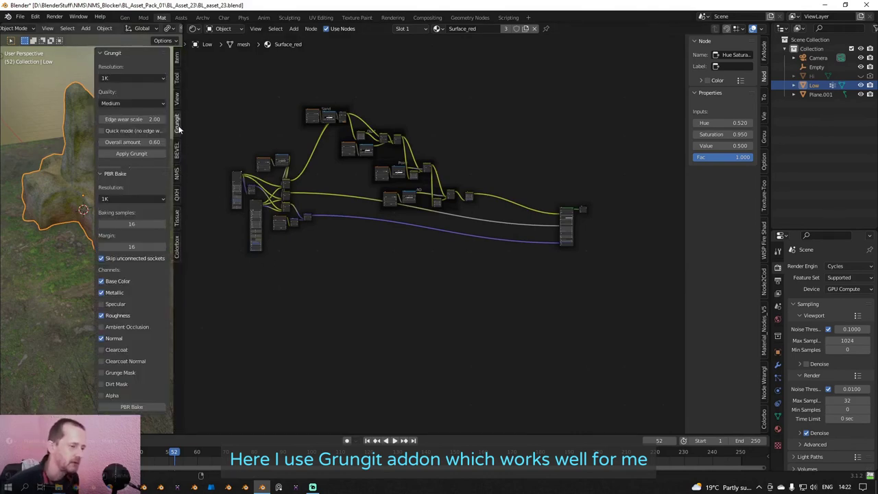
{"action": "left_click", "coordinate": [126, 199]}
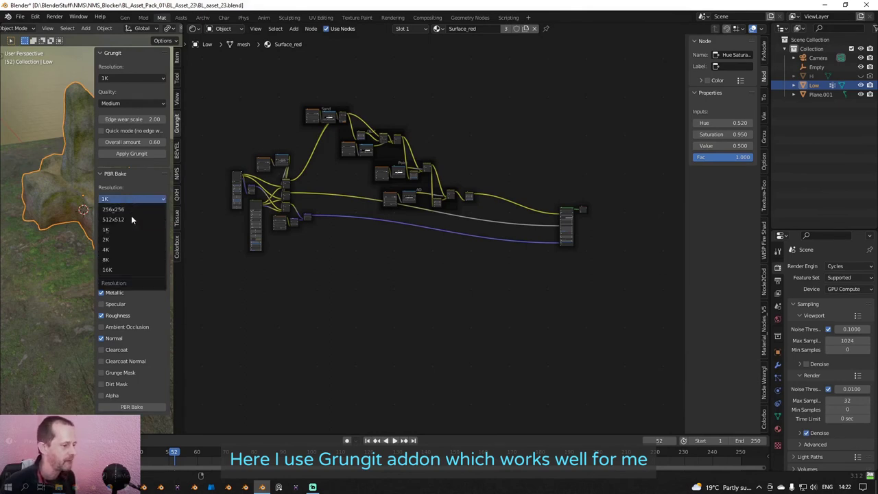
{"action": "left_click", "coordinate": [128, 239]}
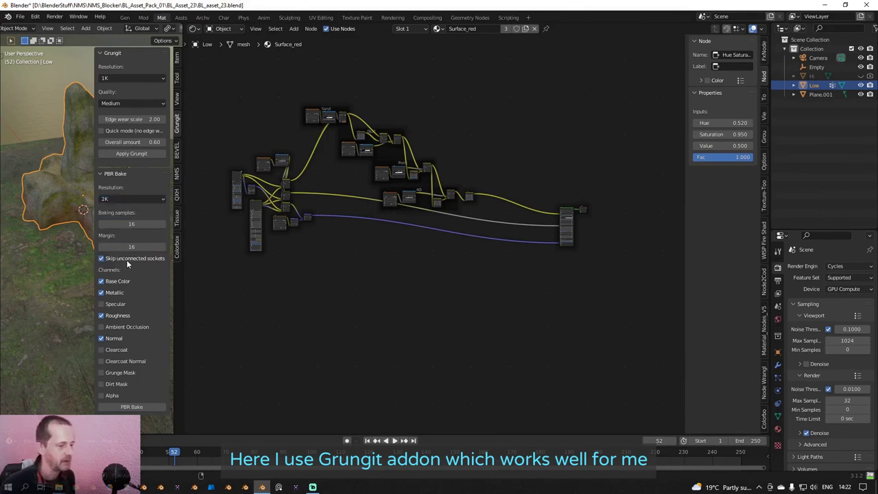
{"action": "left_click", "coordinate": [133, 247]}
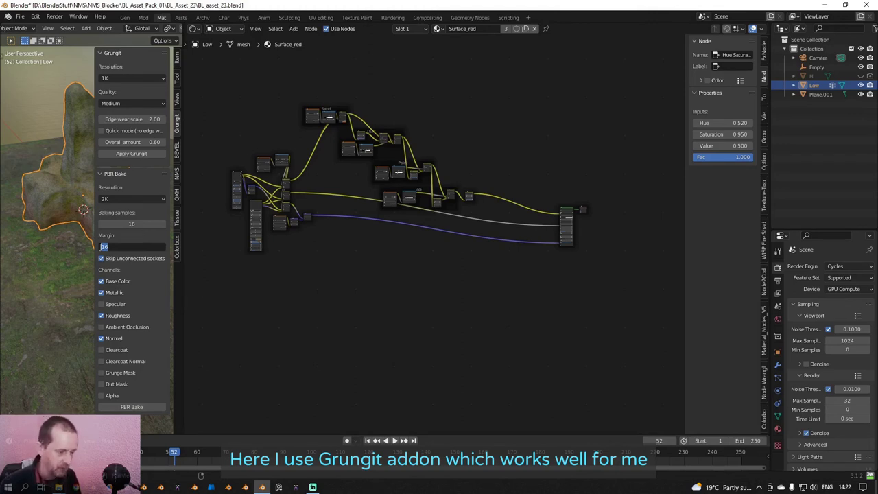
{"action": "type", "text": "2"}
{"action": "key", "text": "Return"}
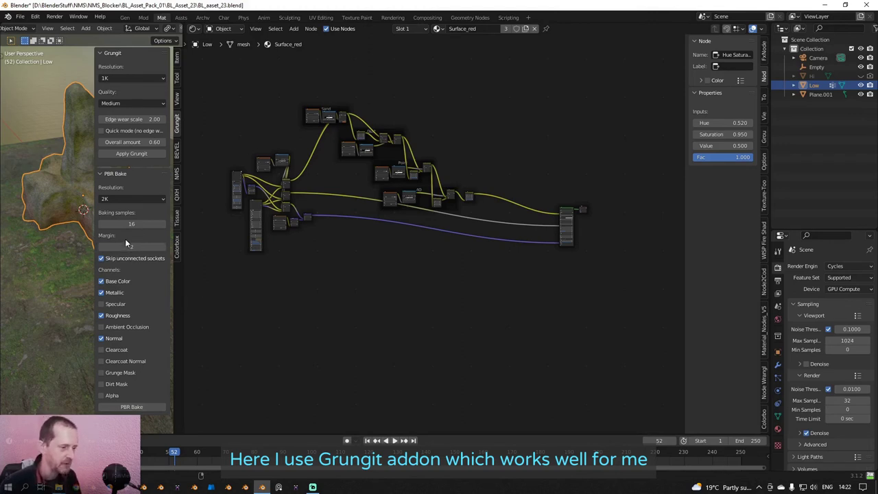
Exclude Metallic from the PBR bake channels and widen the 3D viewport.
{"action": "left_click", "coordinate": [102, 280]}
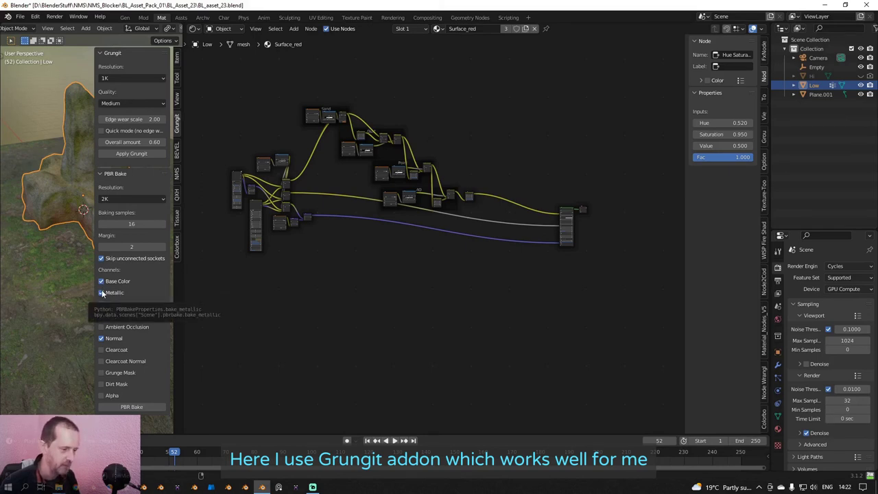
{"action": "left_click", "coordinate": [101, 293]}
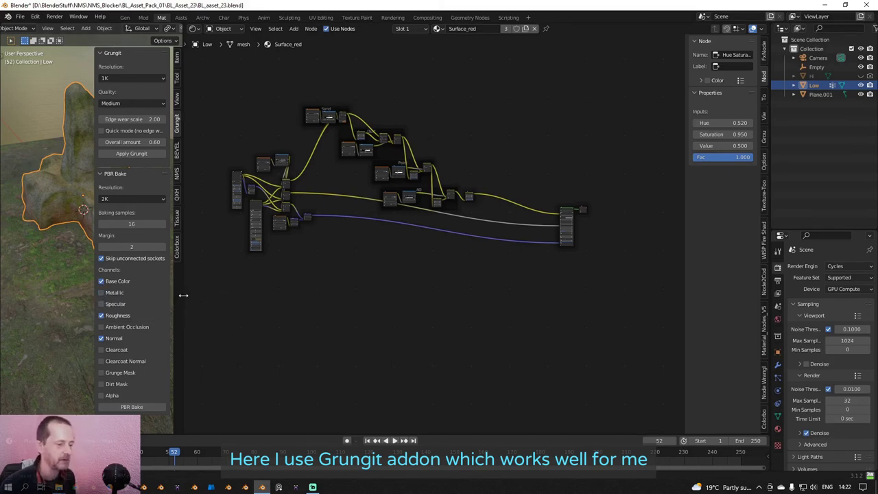
{"action": "left_click_drag", "start_coordinate": [183, 295], "coordinate": [304, 303]}
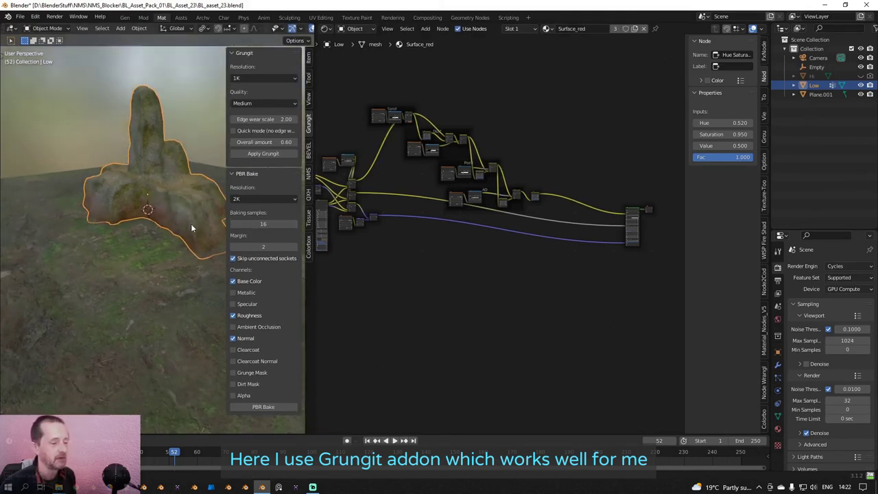
{"action": "middle_click_drag", "start_coordinate": [191, 223], "coordinate": [125, 259]}
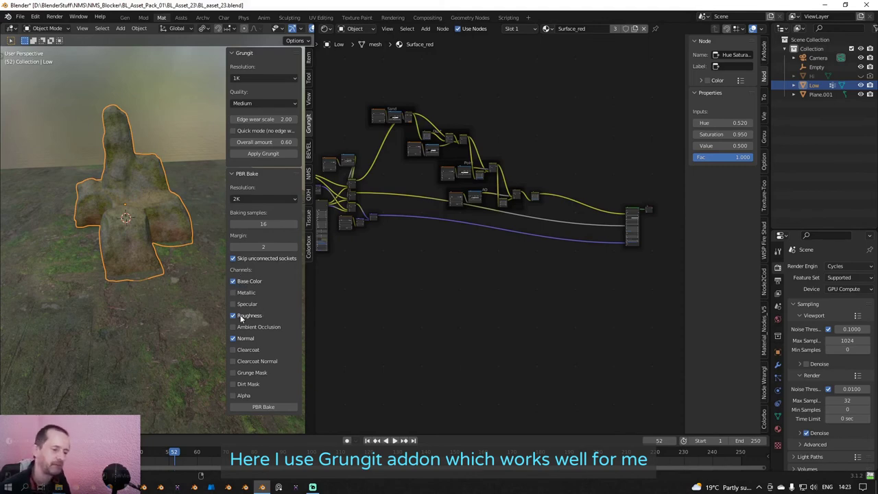
{"action": "left_click", "coordinate": [233, 339]}
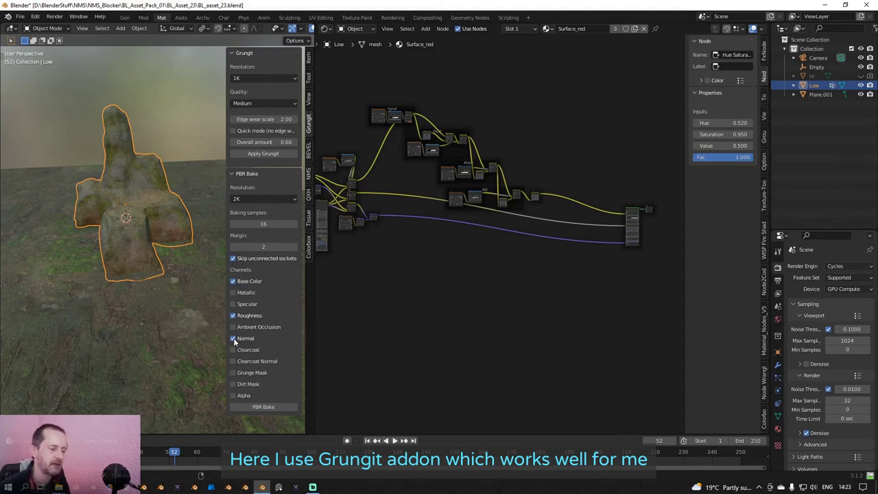
Save the current blend file.
{"action": "left_click", "coordinate": [20, 15]}
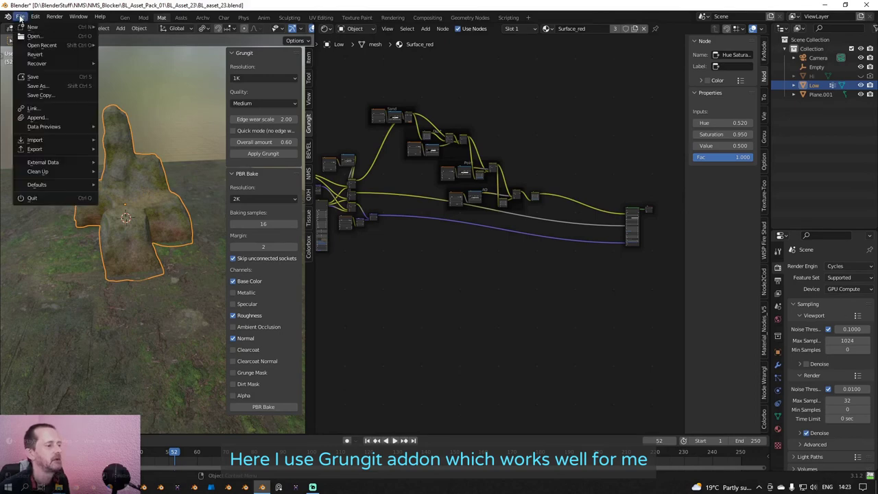
{"action": "left_click", "coordinate": [33, 78]}
{"action": "middle_click_drag", "start_coordinate": [150, 240], "coordinate": [193, 238]}
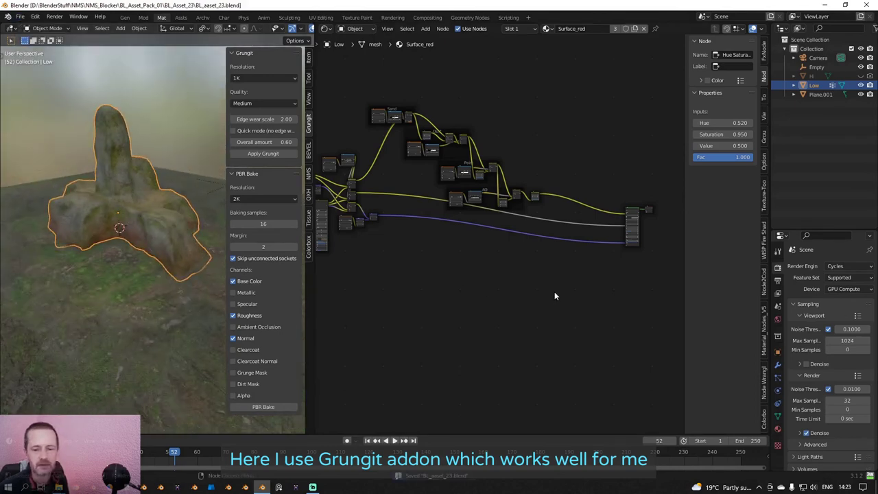
Rename the low-poly object as BL_Asset_23 and copy that name for reuse.
{"action": "left_click", "coordinate": [777, 351]}
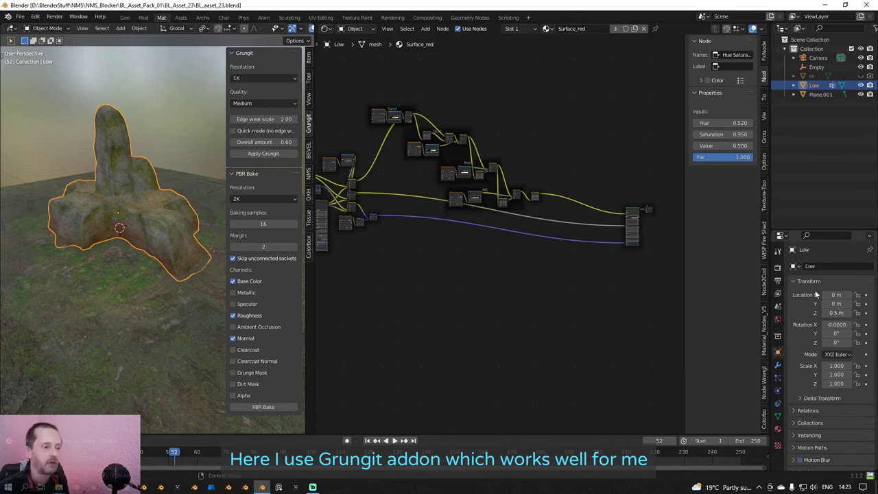
{"action": "left_click", "coordinate": [819, 267]}
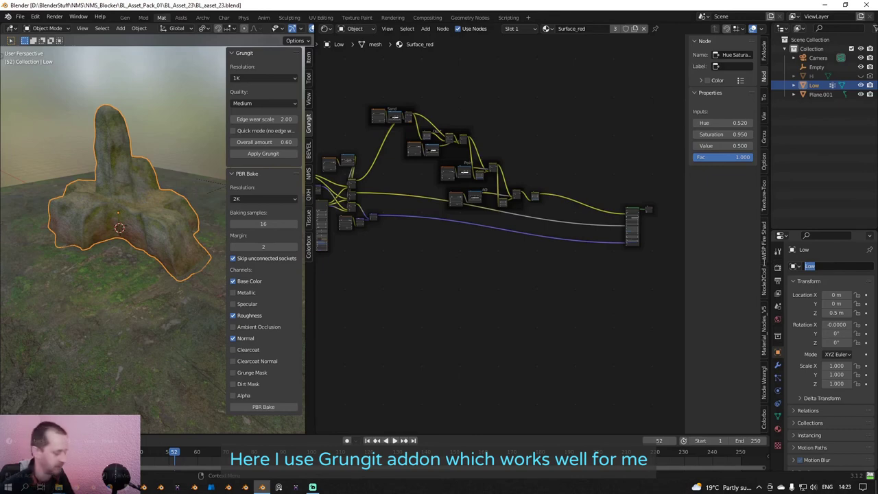
{"action": "type", "text": "BL"}
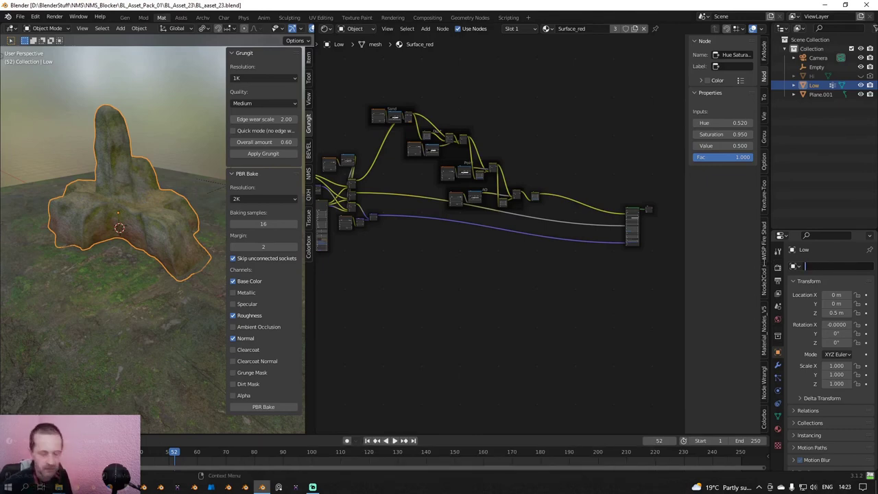
{"action": "type", "text": "Asset_23"}
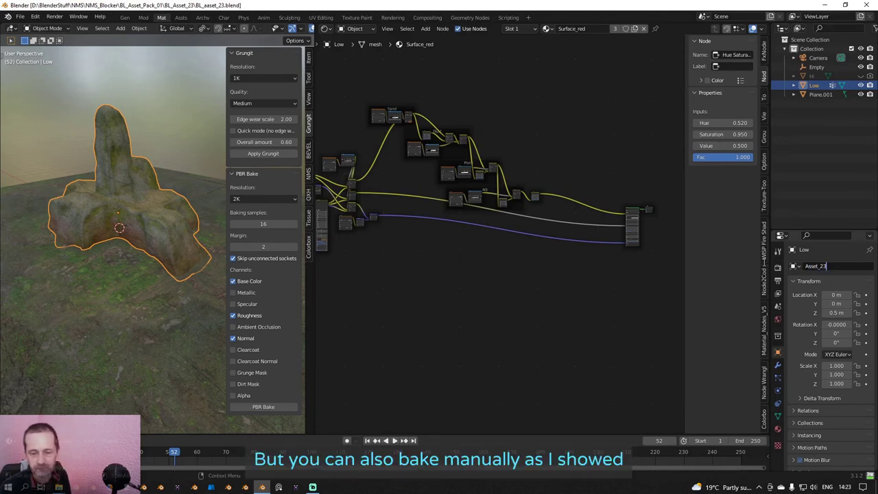
{"action": "type", "text": "BL_"}
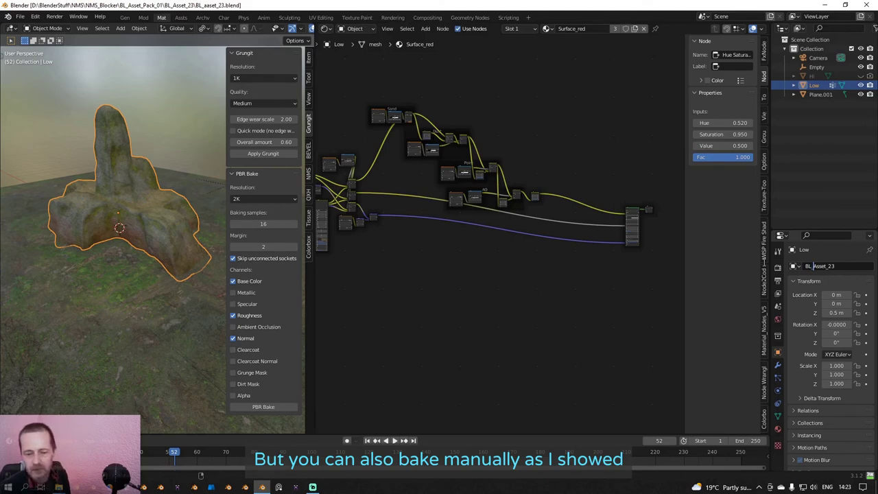
{"action": "key", "text": "shift+Home"}
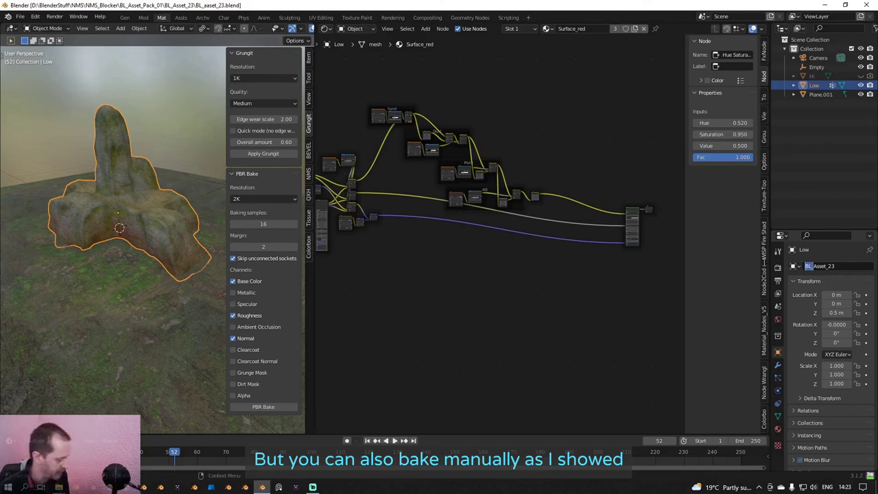
{"action": "key", "text": "ctrl+a"}
{"action": "key", "text": "ctrl+c"}
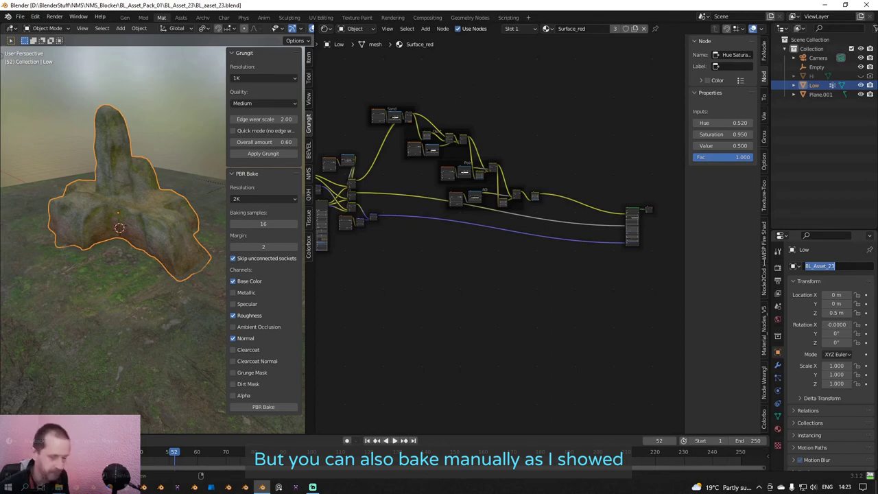
{"action": "key", "text": "Return"}
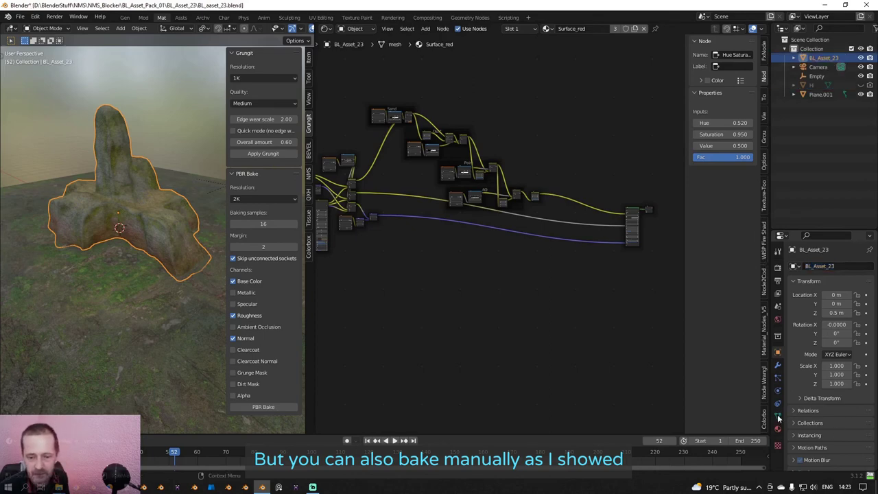
Give the rock's mesh data and its material the same copied name, BL_Asset_23.
{"action": "left_click", "coordinate": [777, 415]}
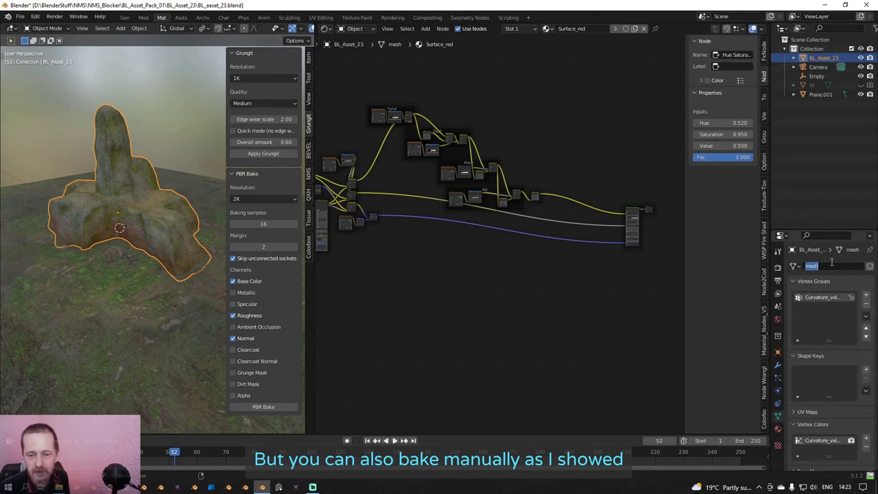
{"action": "key", "text": "ctrl+v"}
{"action": "key", "text": "Return"}
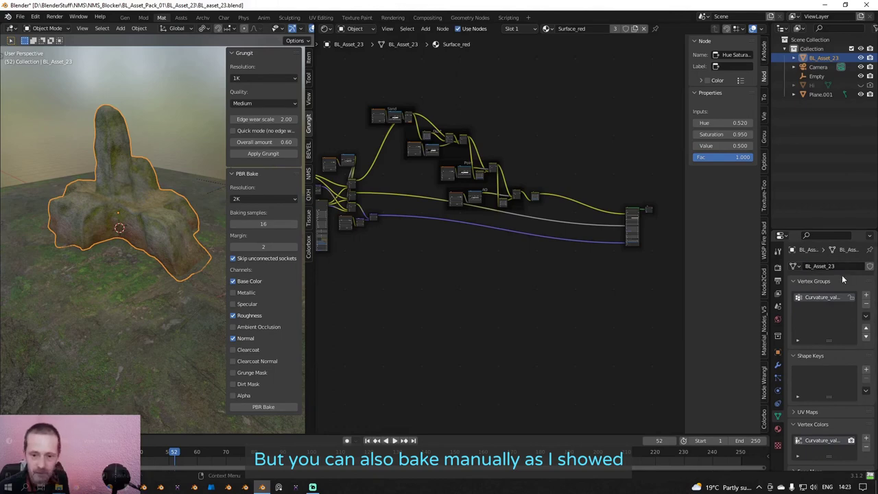
{"action": "left_click", "coordinate": [777, 428]}
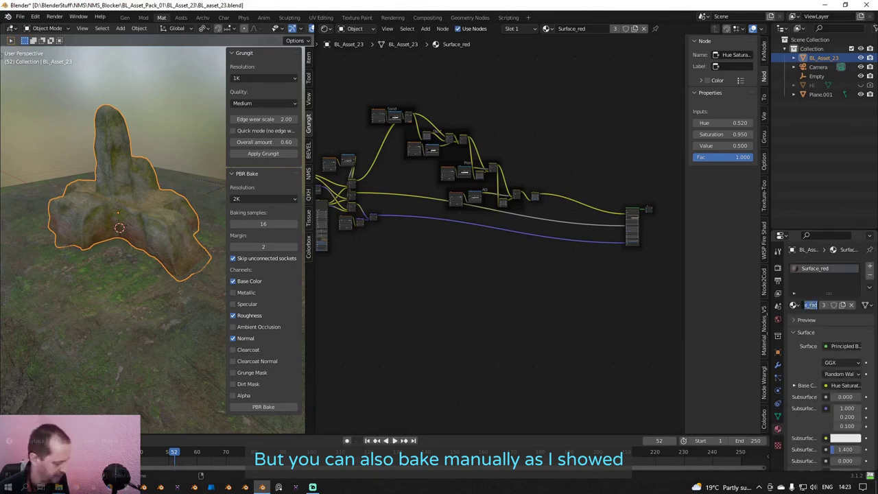
{"action": "key", "text": "ctrl+v"}
{"action": "key", "text": "Return"}
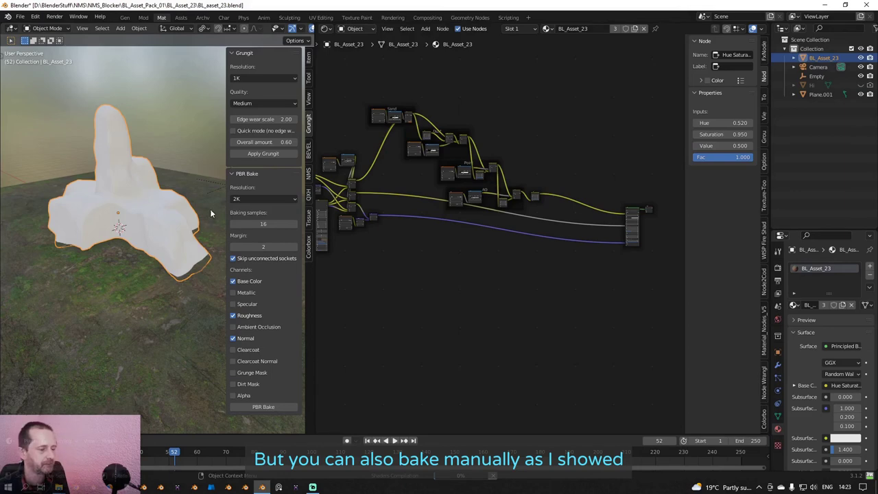
Save the blend file with the renamed object, mesh and material.
{"action": "mouse_move", "coordinate": [210, 208]}
{"action": "middle_mouse_down"}
{"action": "mouse_move", "coordinate": [191, 190]}
{"action": "mouse_move", "coordinate": [186, 197]}
{"action": "middle_mouse_up"}
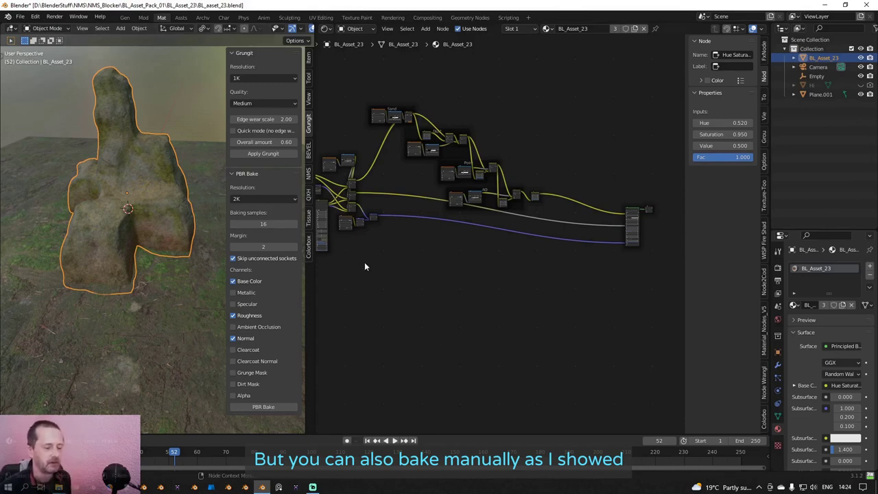
{"action": "left_click", "coordinate": [19, 17]}
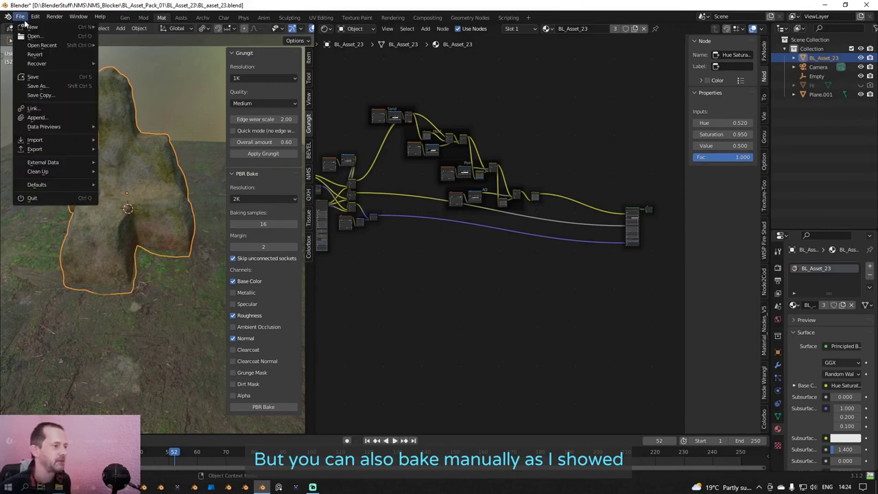
{"action": "left_click", "coordinate": [40, 76]}
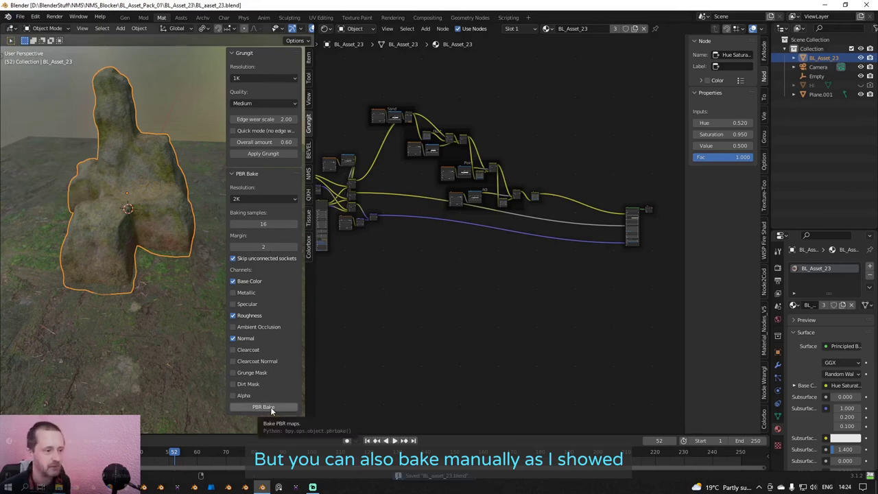
Purge all unused data-blocks from the blend file recursively.
{"action": "left_click", "coordinate": [20, 16]}
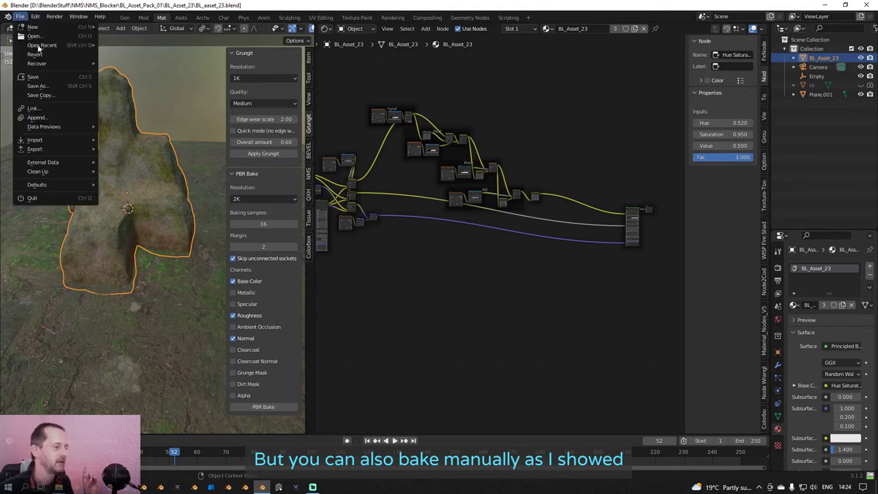
{"action": "mouse_move", "coordinate": [42, 171]}
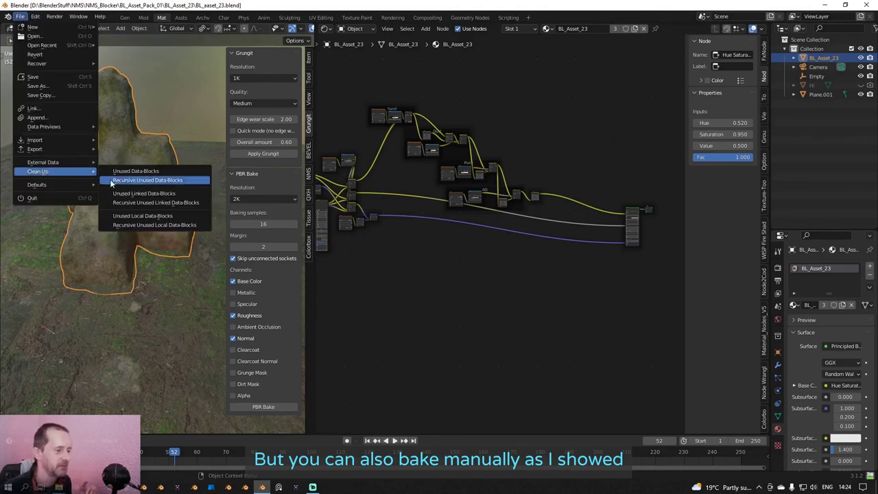
{"action": "left_click", "coordinate": [111, 180]}
{"action": "left_click", "coordinate": [110, 180]}
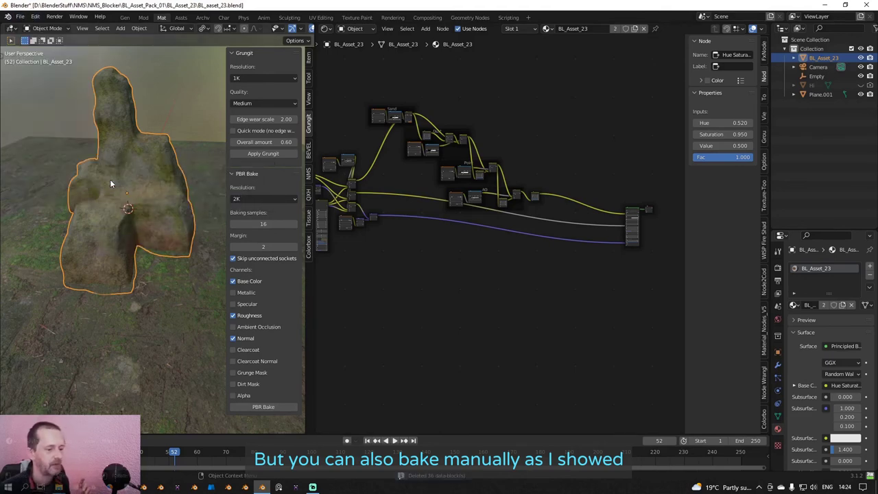
Pack the external resources into the blend file.
{"action": "left_click", "coordinate": [20, 17]}
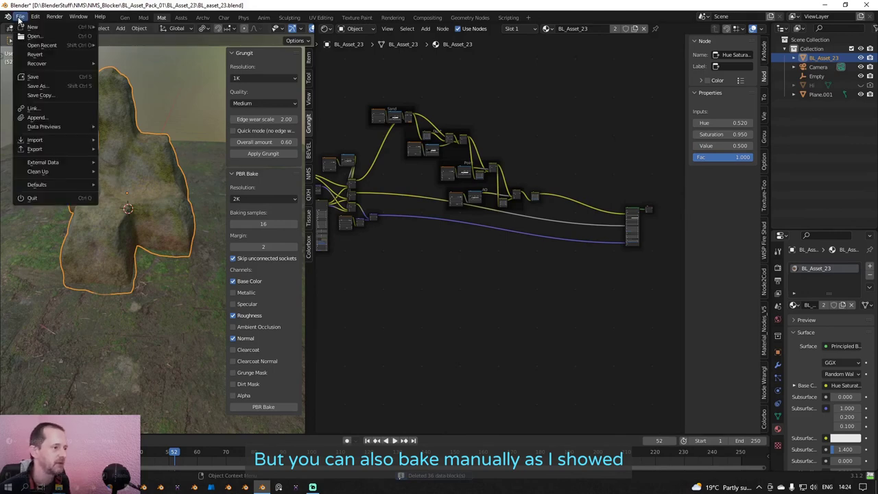
{"action": "mouse_move", "coordinate": [43, 164]}
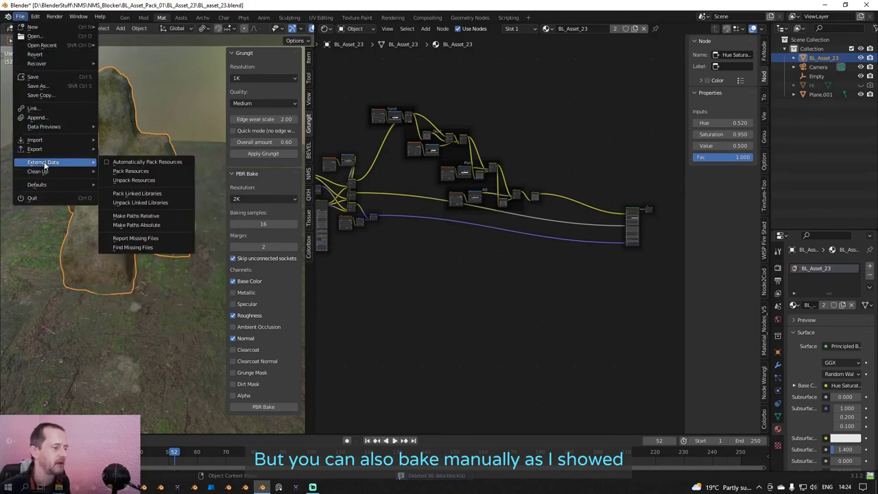
{"action": "left_click", "coordinate": [134, 176]}
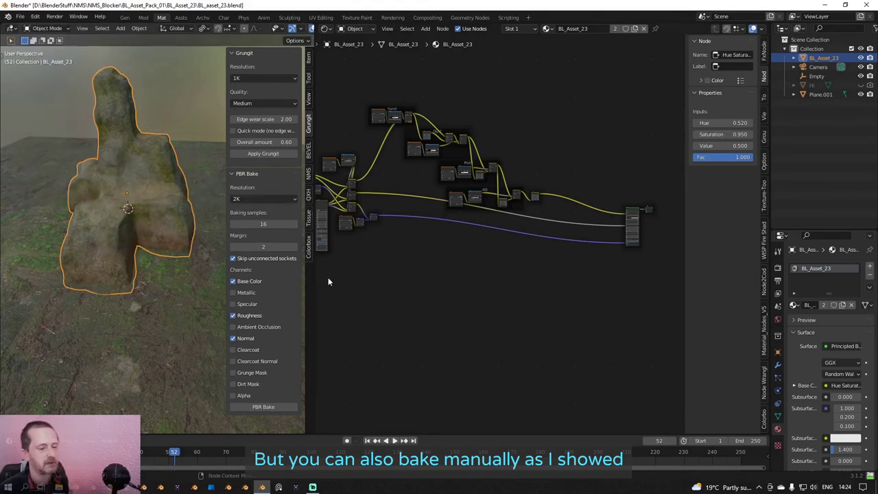
Bake the rock's base color, roughness and normal maps at 2K with 16 samples using PBR Bake.
{"action": "left_click", "coordinate": [271, 406]}
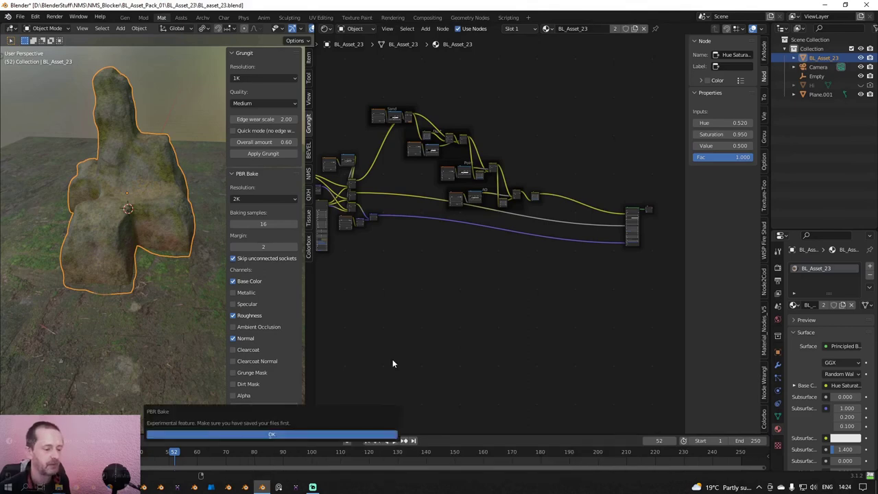
{"action": "middle_click_drag", "start_coordinate": [101, 277], "coordinate": [176, 274]}
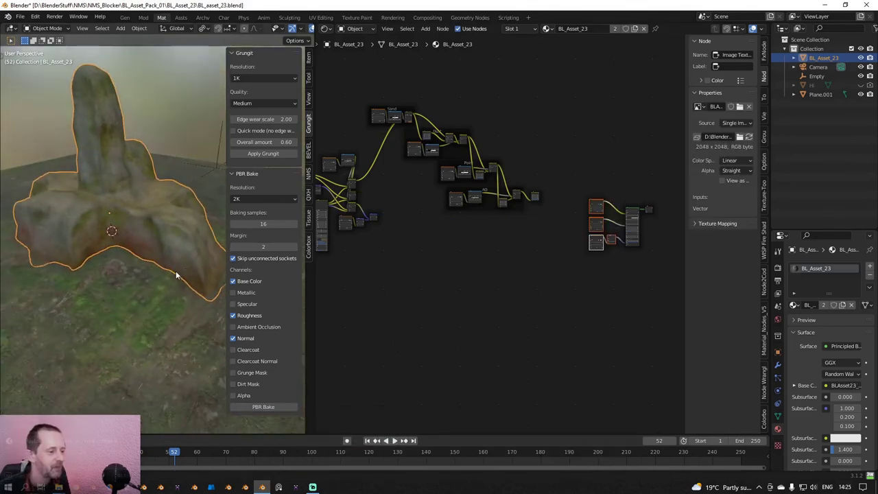
{"action": "scroll", "coordinate": [490, 303], "scroll_direction": "up", "scroll_amount": 2}
{"action": "middle_click_drag", "start_coordinate": [491, 306], "coordinate": [345, 301]}
{"action": "scroll", "coordinate": [414, 314], "scroll_direction": "up", "scroll_amount": 3}
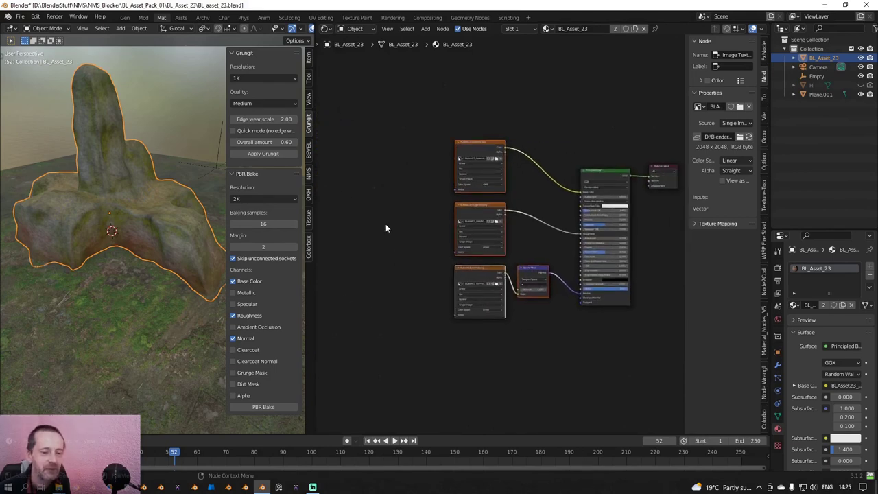
Examine the baked rock surface and compare the baked image texture nodes with the original layered node network.
{"action": "middle_click_drag", "start_coordinate": [77, 217], "coordinate": [114, 223]}
{"action": "scroll", "coordinate": [381, 257], "scroll_direction": "down", "scroll_amount": 4}
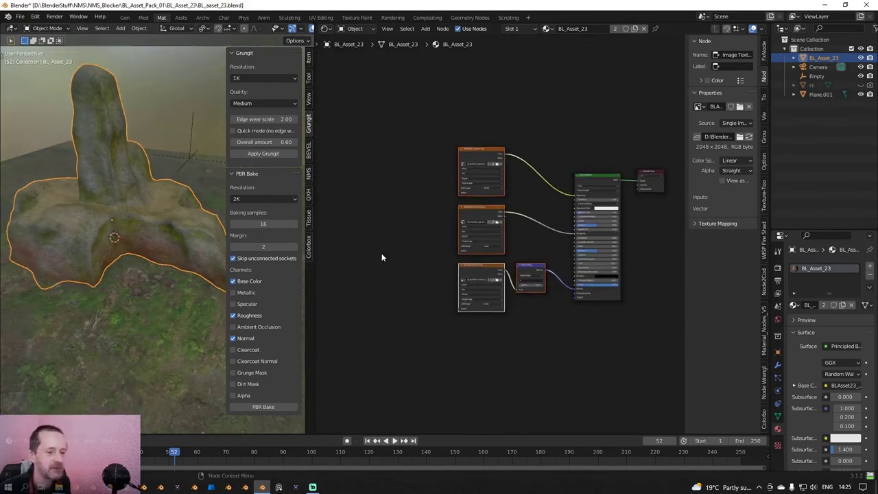
{"action": "middle_click_drag", "start_coordinate": [377, 262], "coordinate": [603, 303]}
{"action": "scroll", "coordinate": [377, 225], "scroll_direction": "down", "scroll_amount": 4}
{"action": "mouse_move", "coordinate": [378, 225]}
{"action": "middle_mouse_down"}
{"action": "mouse_move", "coordinate": [443, 245]}
{"action": "mouse_move", "coordinate": [366, 219]}
{"action": "middle_mouse_up"}
{"action": "scroll", "coordinate": [495, 293], "scroll_direction": "up", "scroll_amount": 6}
{"action": "middle_click_drag", "start_coordinate": [495, 293], "coordinate": [280, 271]}
{"action": "scroll", "coordinate": [558, 291], "scroll_direction": "up", "scroll_amount": 2}
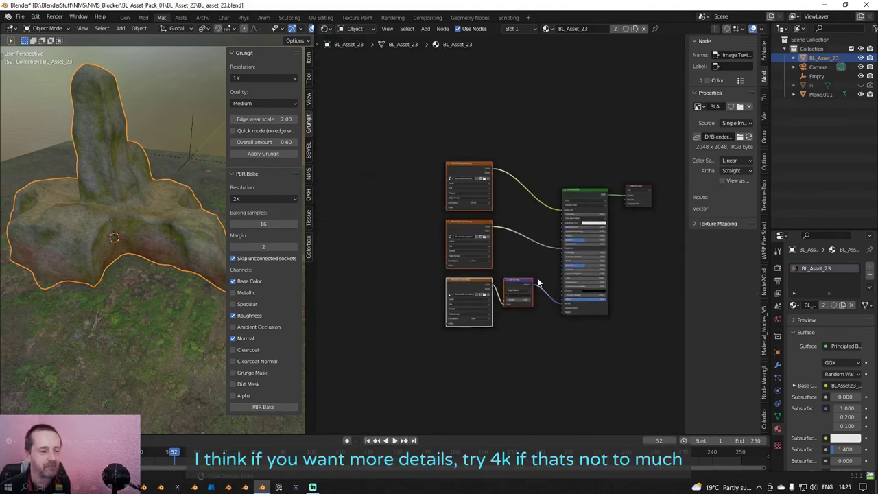
Save the blend file with the baked rock material.
{"action": "left_click", "coordinate": [23, 16]}
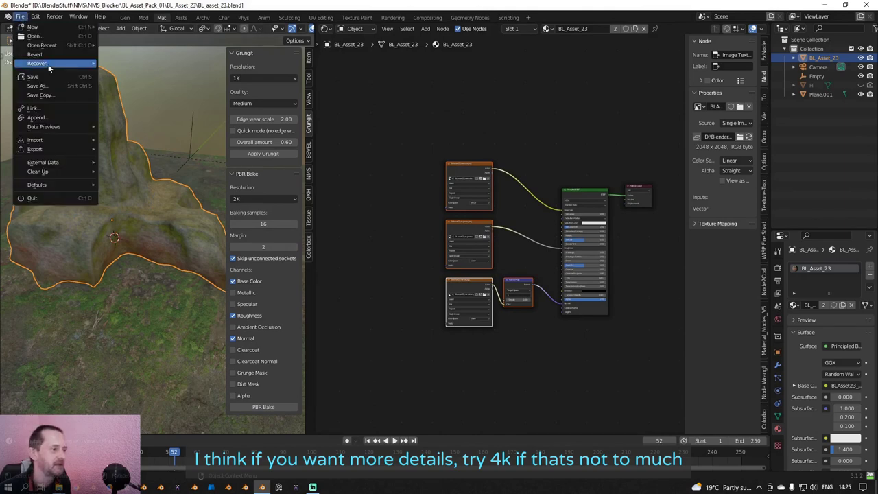
{"action": "left_click", "coordinate": [32, 74]}
{"action": "scroll", "coordinate": [159, 173], "scroll_direction": "up", "scroll_amount": 6}
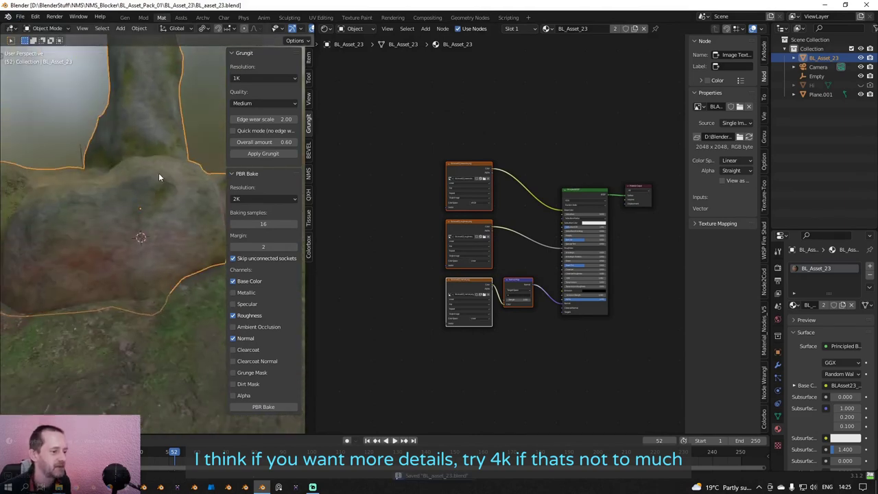
{"action": "middle_click_drag", "start_coordinate": [184, 184], "coordinate": [164, 162]}
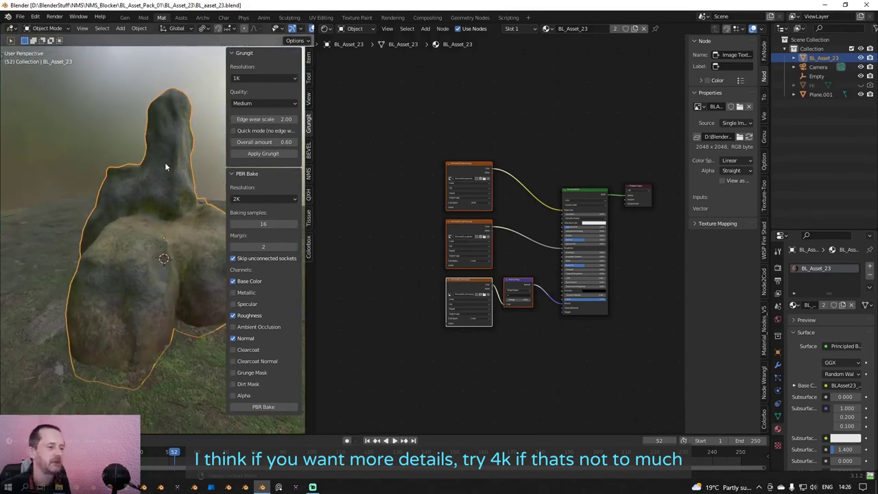
Switch to the Assts workspace and view the rock through the scene camera.
{"action": "left_click", "coordinate": [181, 18]}
{"action": "middle_click_drag", "start_coordinate": [315, 231], "coordinate": [306, 237]}
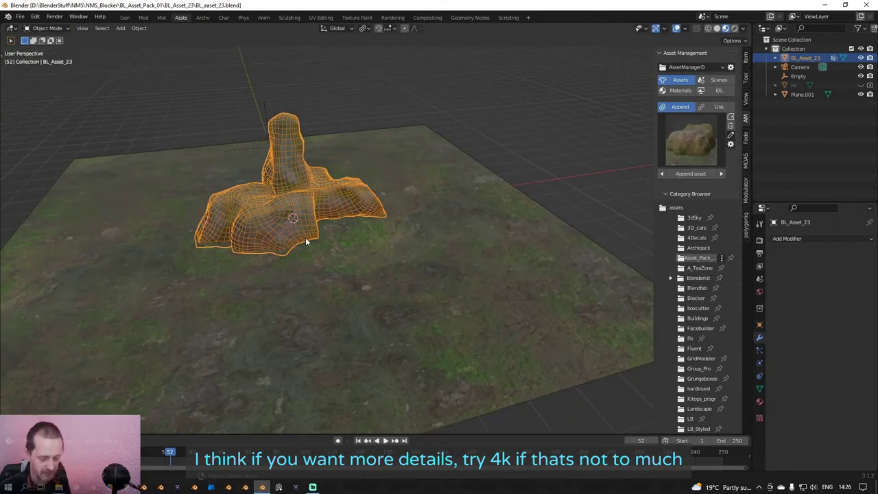
{"action": "key", "text": "KP_0"}
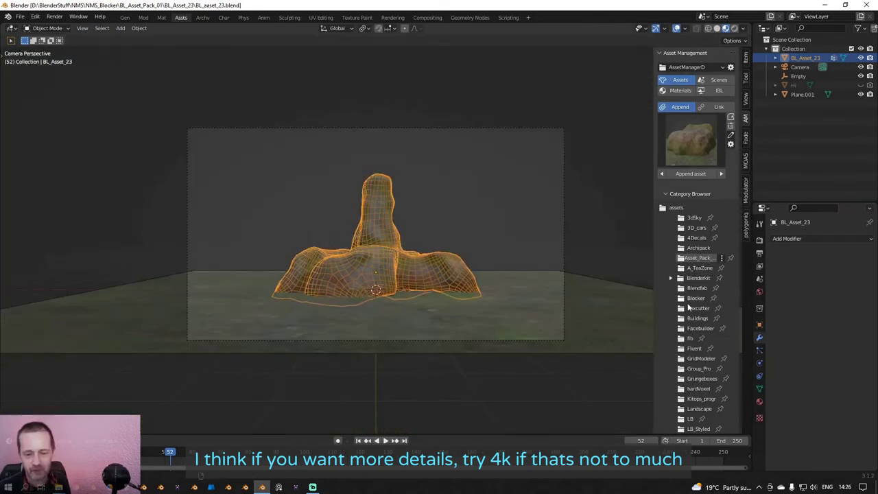
Search the N-Panel Manager for "ev" and enable the EV Express add-on in the Assts workspace.
{"action": "left_click", "coordinate": [759, 278]}
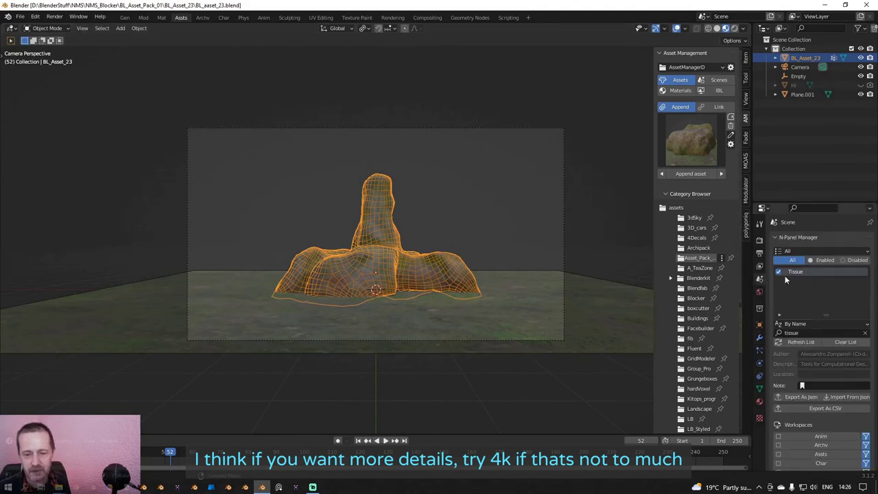
{"action": "left_click", "coordinate": [810, 333]}
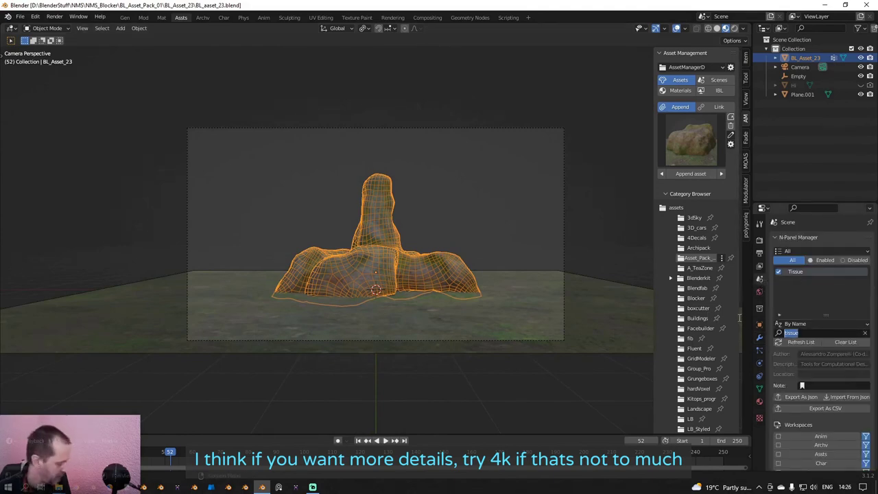
{"action": "type", "text": "ev"}
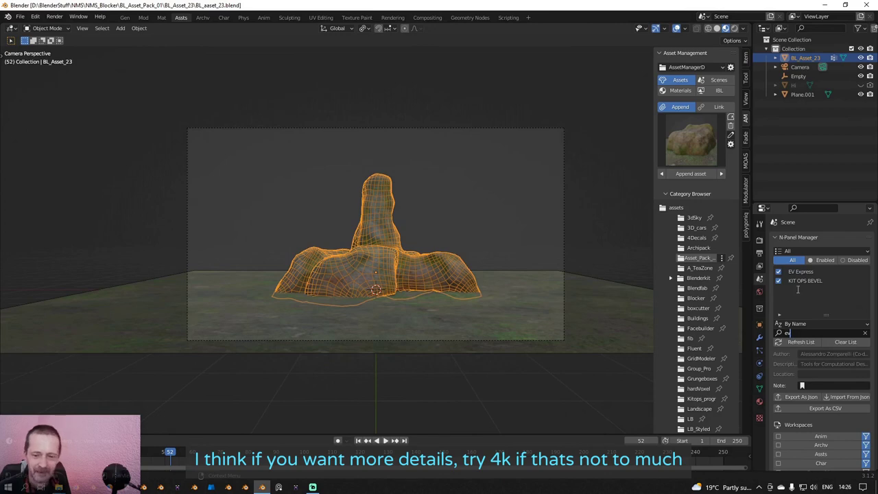
{"action": "scroll", "coordinate": [796, 399], "scroll_direction": "down", "scroll_amount": 5}
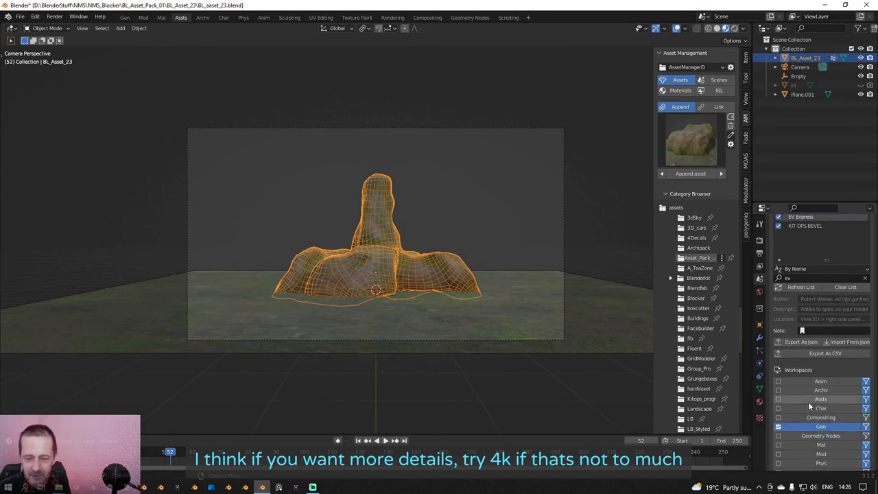
{"action": "left_click", "coordinate": [777, 380]}
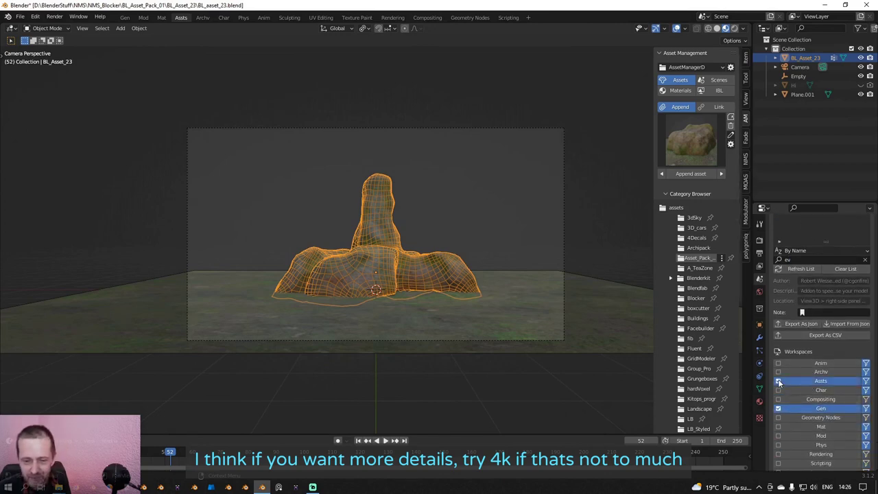
Set the camera's passepartout alpha to 1.000 in the NMS camera settings.
{"action": "left_click", "coordinate": [746, 163]}
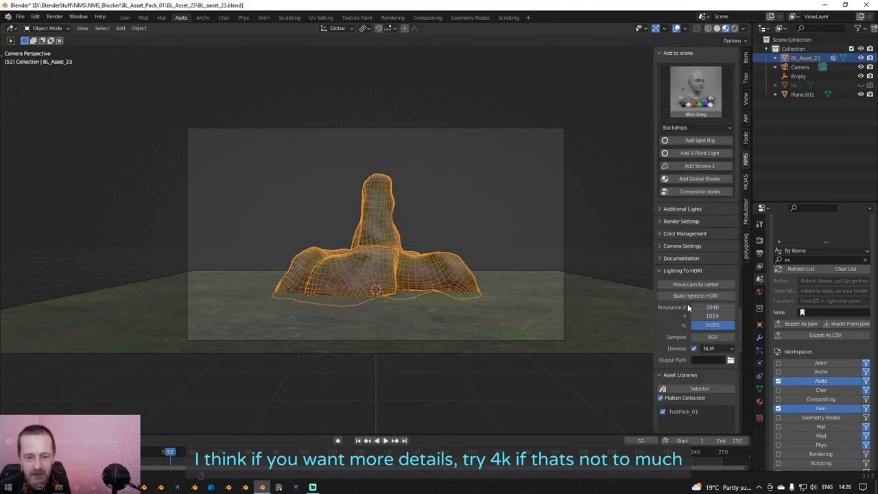
{"action": "left_click", "coordinate": [676, 270]}
{"action": "left_click", "coordinate": [683, 246]}
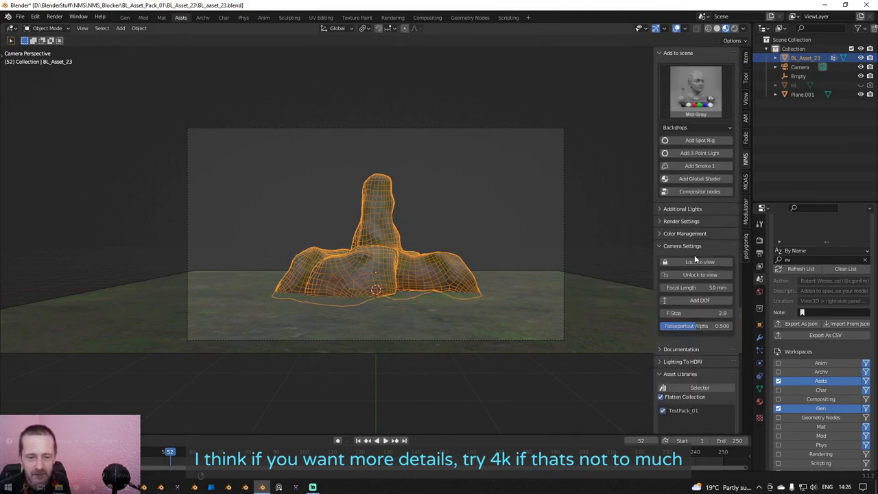
{"action": "left_click_drag", "start_coordinate": [692, 326], "coordinate": [727, 326]}
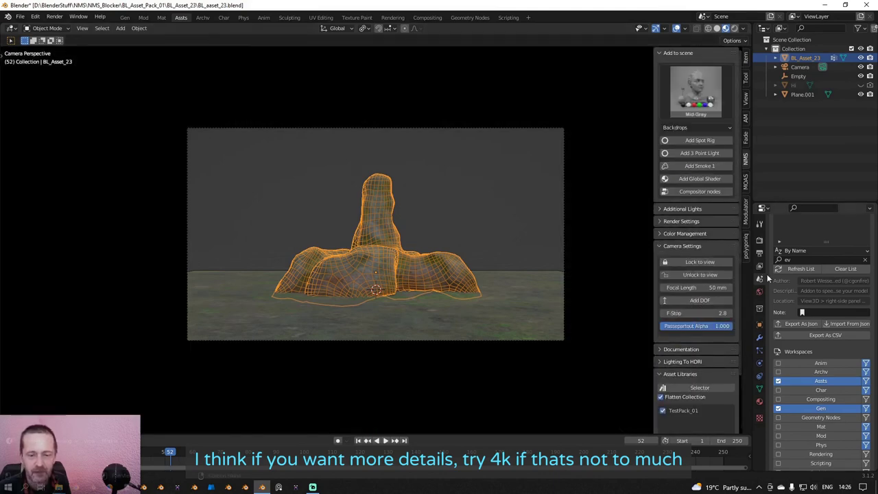
Set the render output resolution to 500 × 500 px.
{"action": "left_click", "coordinate": [759, 253]}
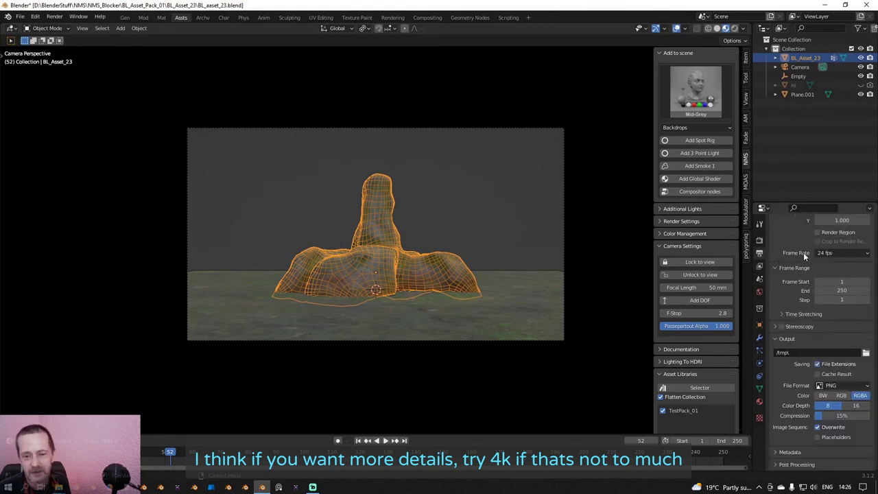
{"action": "scroll", "coordinate": [864, 277], "scroll_direction": "up", "scroll_amount": 3}
{"action": "left_click", "coordinate": [845, 252]}
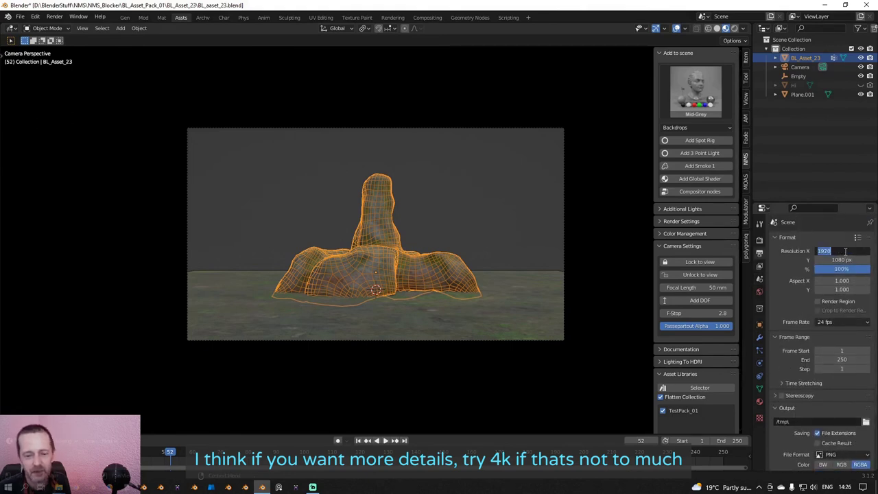
{"action": "type", "text": "500"}
{"action": "key", "text": "Tab"}
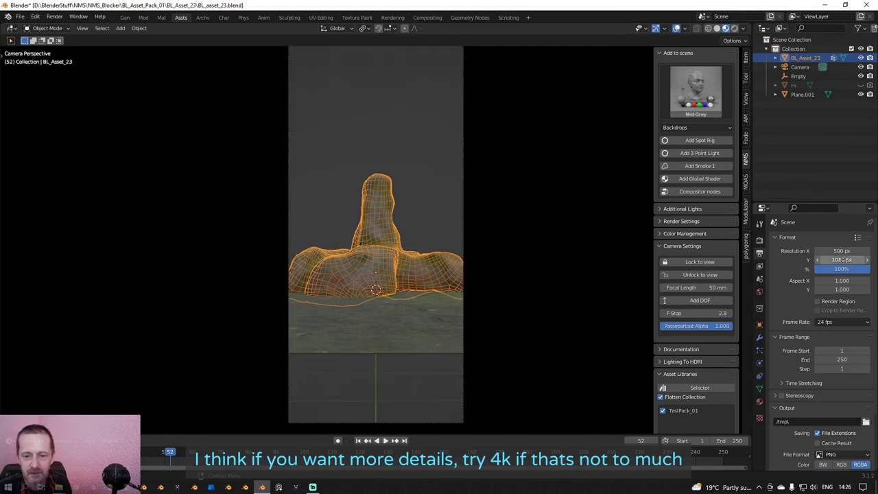
{"action": "type", "text": "500"}
{"action": "key", "text": "Return"}
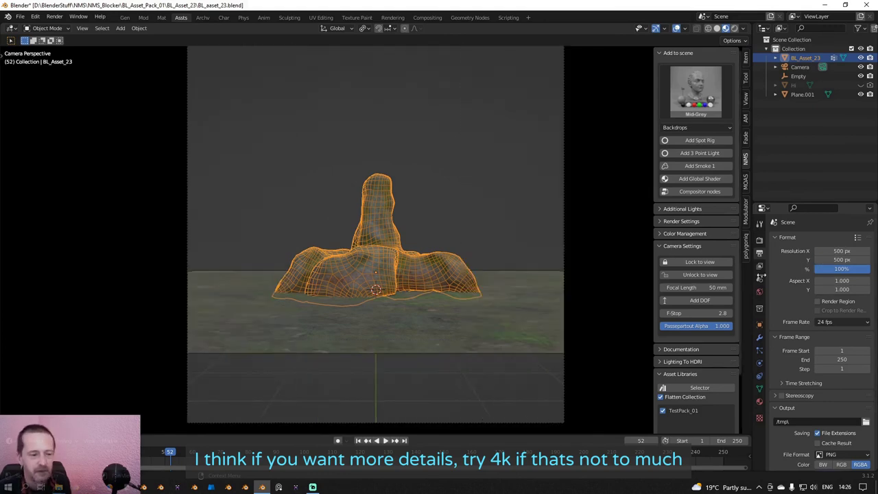
Lock the camera to the view and frame the rock closely from a raised angle with the viewport overlays hidden.
{"action": "left_click", "coordinate": [699, 262]}
{"action": "middle_click_drag", "start_coordinate": [451, 271], "coordinate": [547, 243]}
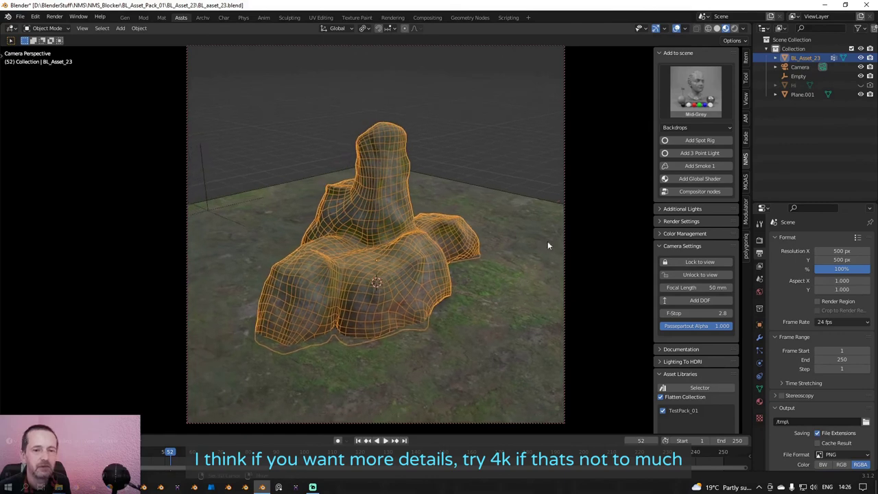
{"action": "left_click", "coordinate": [677, 28]}
{"action": "middle_click_drag", "start_coordinate": [507, 215], "coordinate": [517, 228]}
{"action": "middle_click_drag", "start_coordinate": [533, 220], "coordinate": [509, 247]}
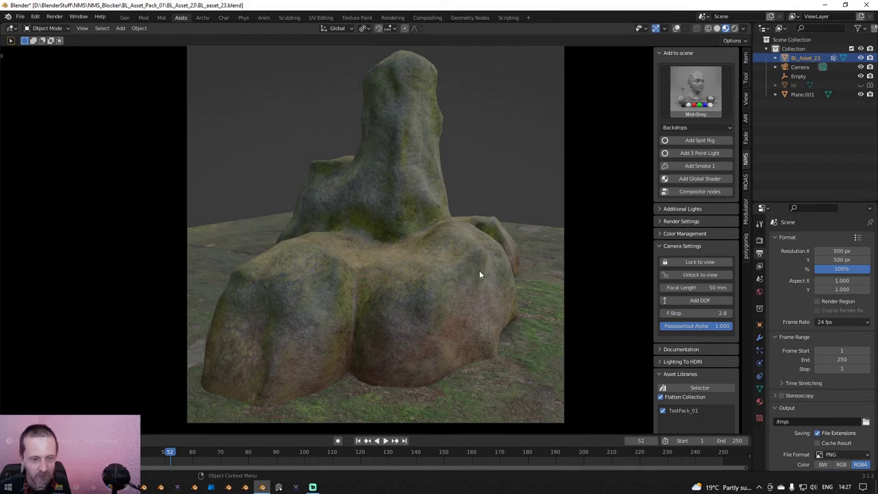
Unlock the camera from the view and make a viewport render image of the framed rock.
{"action": "left_click", "coordinate": [672, 277]}
{"action": "scroll", "coordinate": [481, 255], "scroll_direction": "down", "scroll_amount": 2}
{"action": "middle_click_drag", "start_coordinate": [478, 253], "coordinate": [330, 202], "text": "shift"}
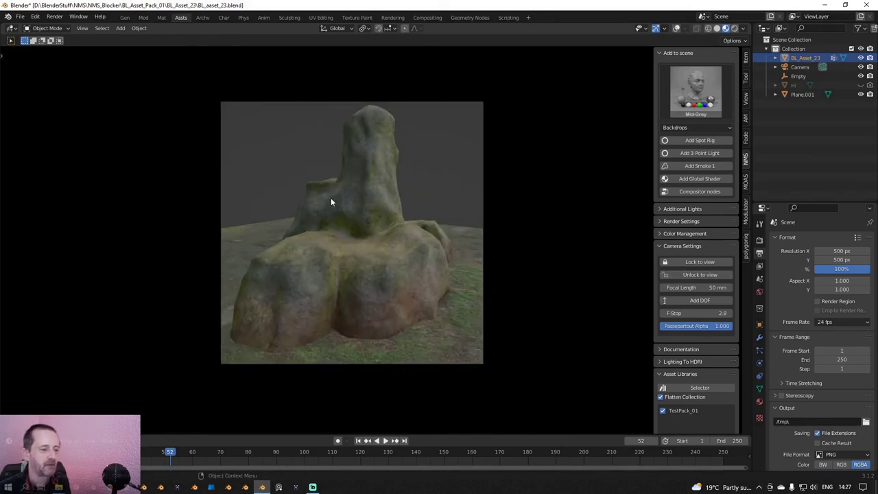
{"action": "left_click", "coordinate": [83, 28]}
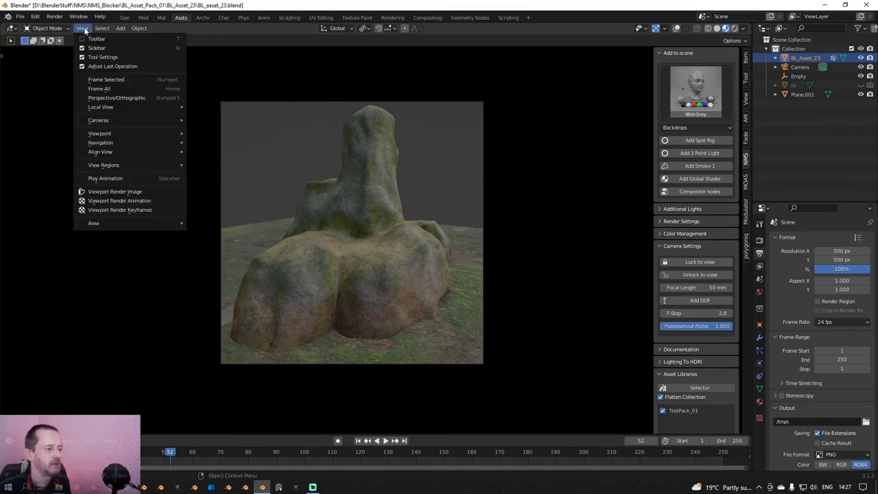
{"action": "left_click", "coordinate": [111, 192]}
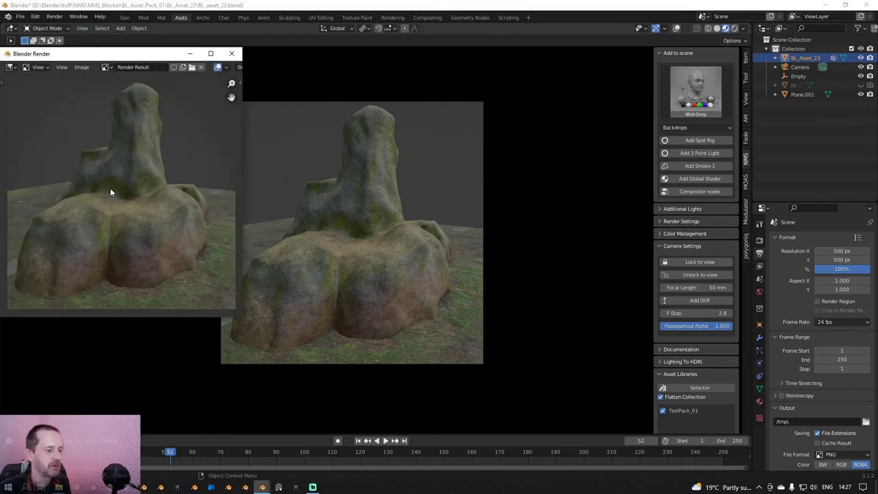
{"action": "left_click", "coordinate": [231, 54]}
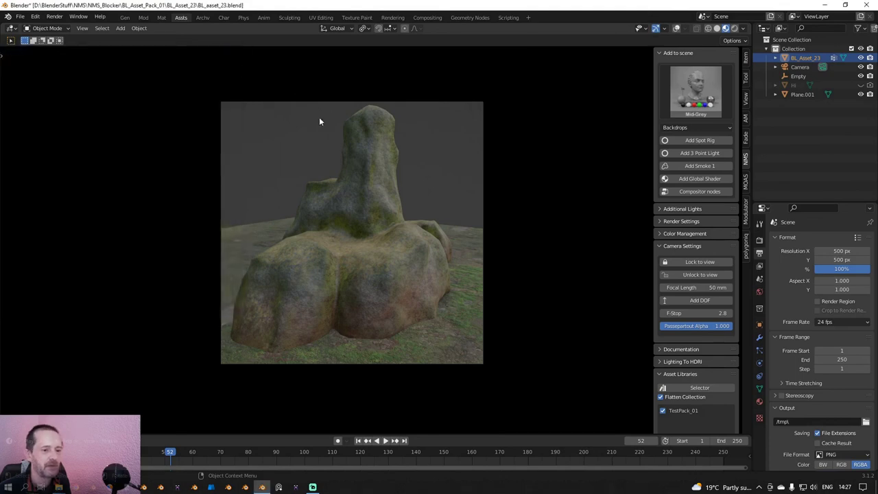
Pack all external resources into the blend file.
{"action": "left_click", "coordinate": [21, 17]}
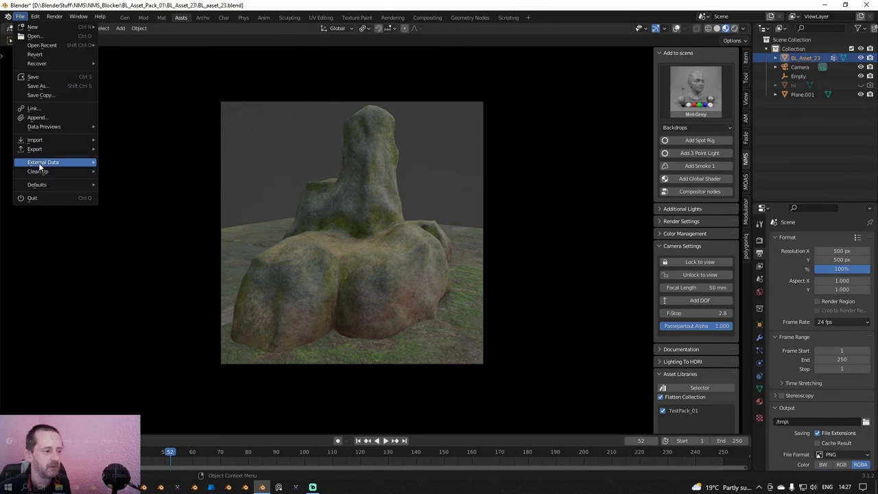
{"action": "mouse_move", "coordinate": [38, 163]}
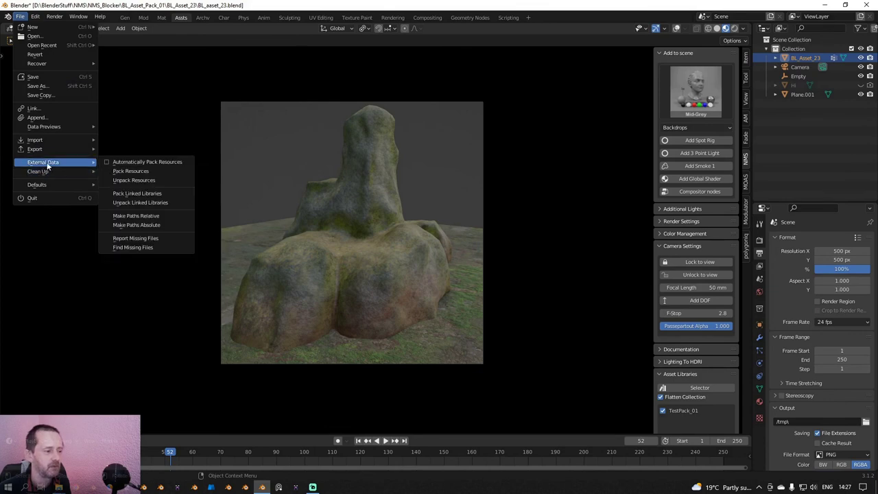
{"action": "left_click", "coordinate": [120, 170]}
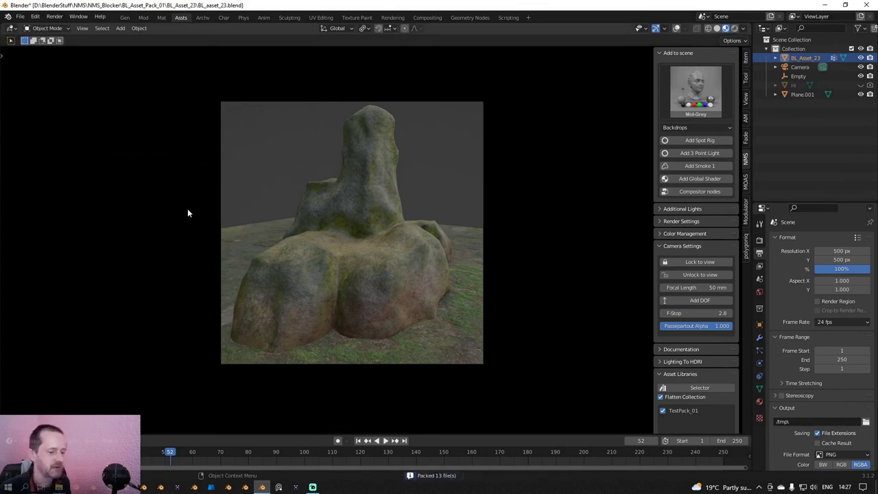
Restore the viewport overlays and select the BL_Asset_23 rock for adding to the asset library.
{"action": "left_click", "coordinate": [746, 118]}
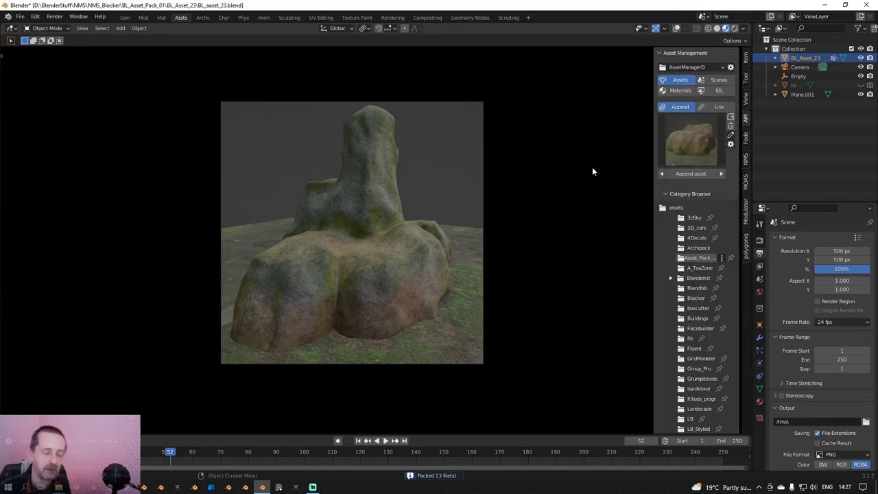
{"action": "left_click", "coordinate": [373, 252]}
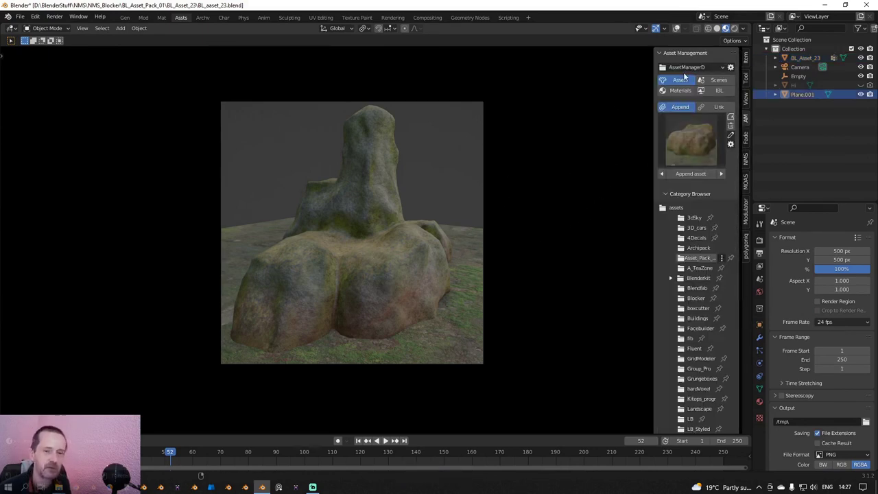
{"action": "left_click", "coordinate": [676, 28]}
{"action": "left_click", "coordinate": [424, 241]}
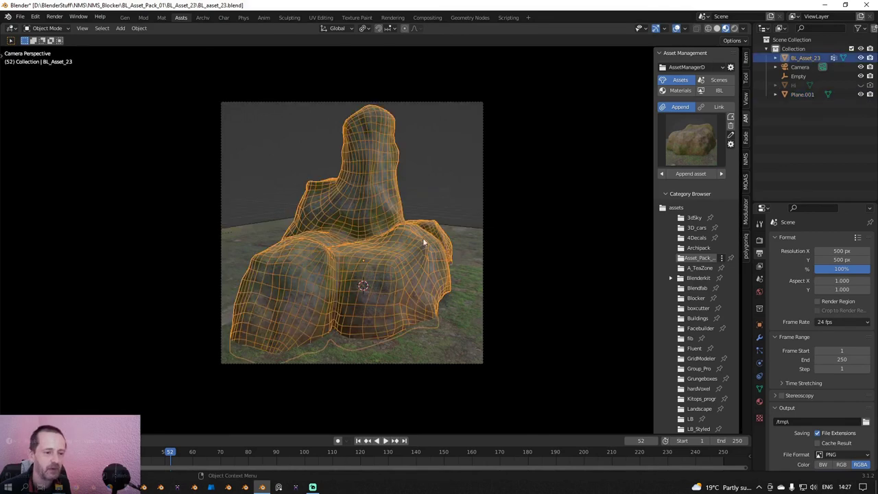
{"action": "left_click", "coordinate": [730, 120]}
{"action": "left_click", "coordinate": [759, 324]}
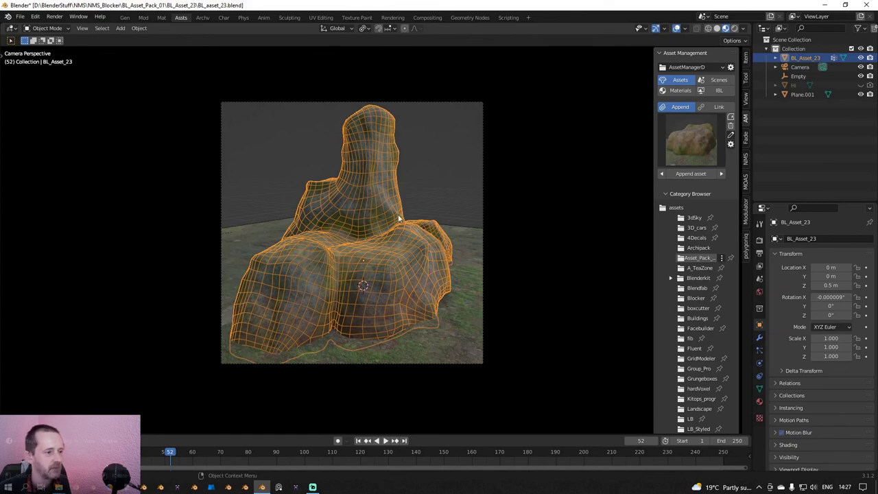
Save the blend file and add the selected rock to the asset library as BL_Asset_23, using the Thumb thumbnail option.
{"action": "left_click", "coordinate": [20, 17]}
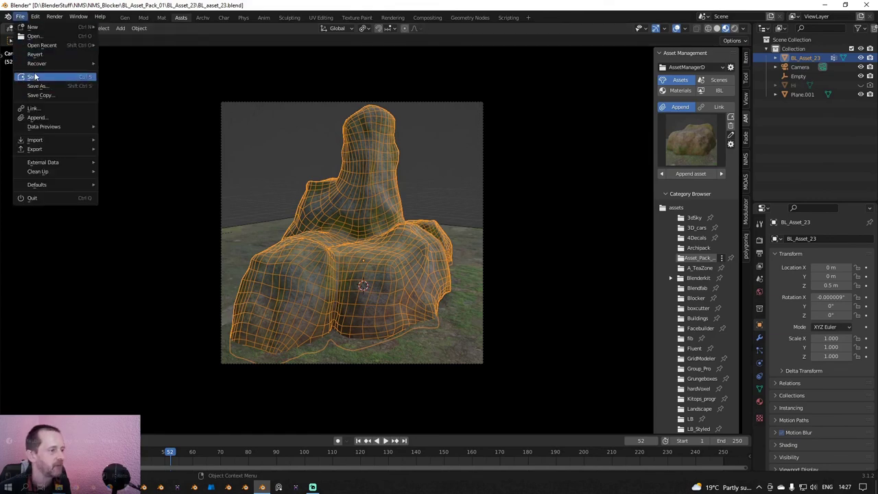
{"action": "left_click", "coordinate": [35, 72]}
{"action": "left_click", "coordinate": [20, 17]}
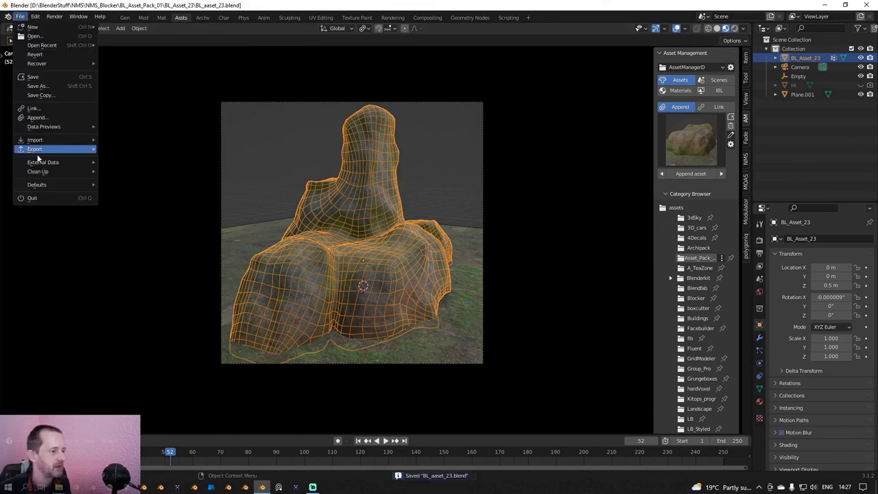
{"action": "mouse_move", "coordinate": [36, 164]}
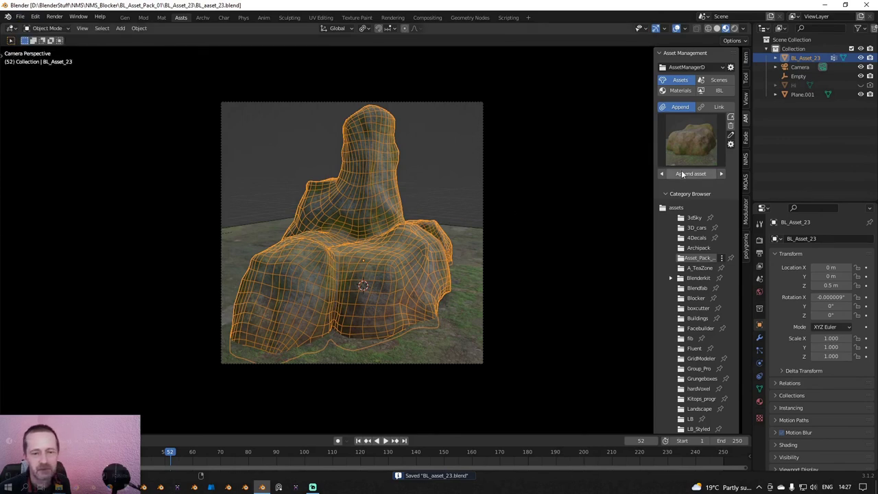
{"action": "left_click", "coordinate": [731, 119]}
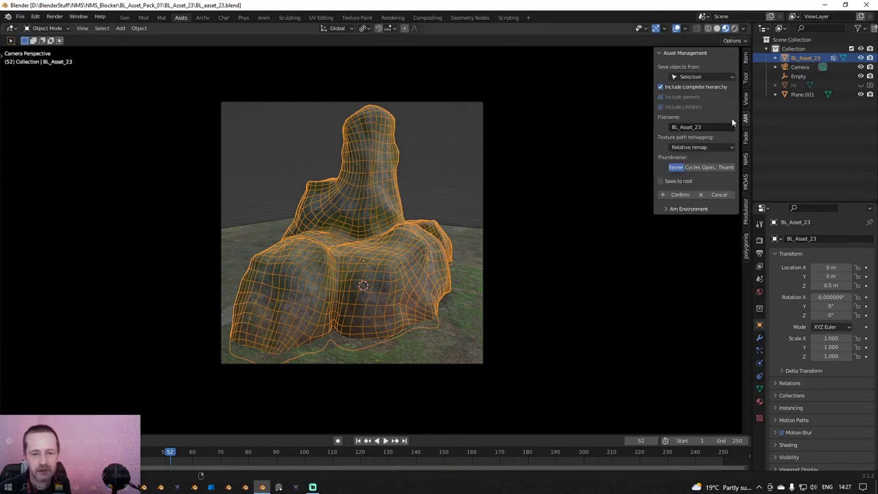
{"action": "left_click", "coordinate": [725, 168]}
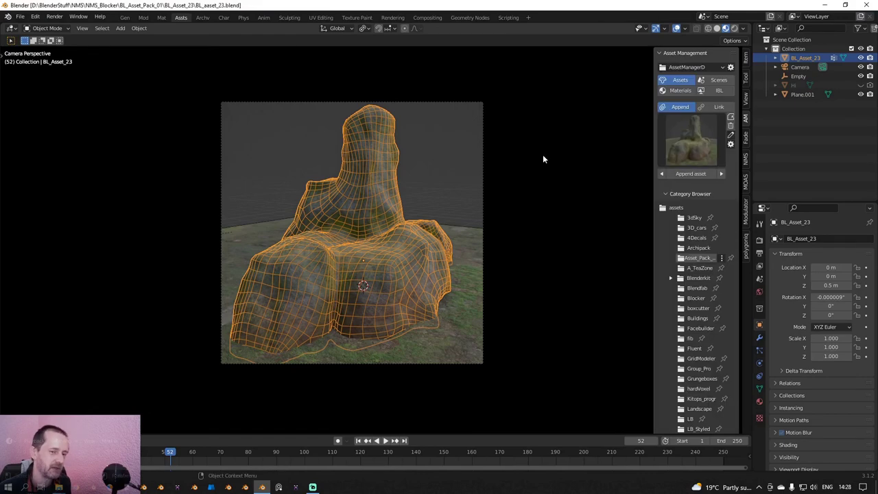
Turn off the wireframe overlay in the viewport and inspect the textured rock from several angles.
{"action": "middle_click_drag", "start_coordinate": [433, 200], "coordinate": [444, 218]}
{"action": "left_click", "coordinate": [684, 29]}
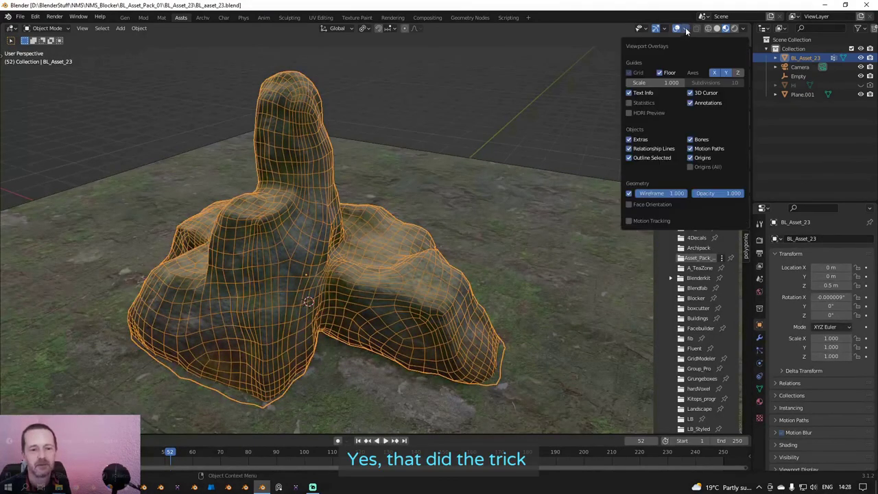
{"action": "left_click", "coordinate": [629, 194]}
{"action": "middle_click_drag", "start_coordinate": [297, 219], "coordinate": [531, 236]}
{"action": "scroll", "coordinate": [309, 218], "scroll_direction": "down", "scroll_amount": 2}
{"action": "scroll", "coordinate": [434, 252], "scroll_direction": "up", "scroll_amount": 2}
{"action": "scroll", "coordinate": [476, 274], "scroll_direction": "up", "scroll_amount": 4}
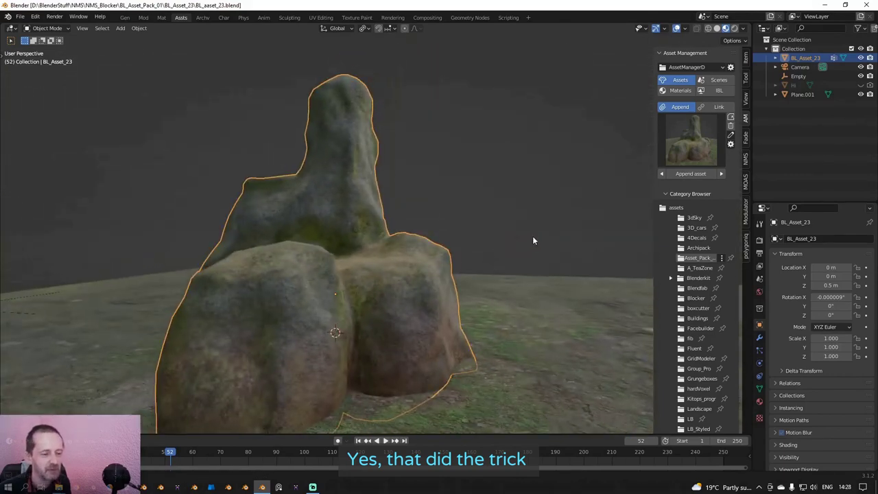
{"action": "scroll", "coordinate": [531, 237], "scroll_direction": "up", "scroll_amount": 1}
In the rock's material nodes, set the Normal Map strength to 2.440 and the Principled BSDF's specular to 0.391.
{"action": "left_click", "coordinate": [162, 17]}
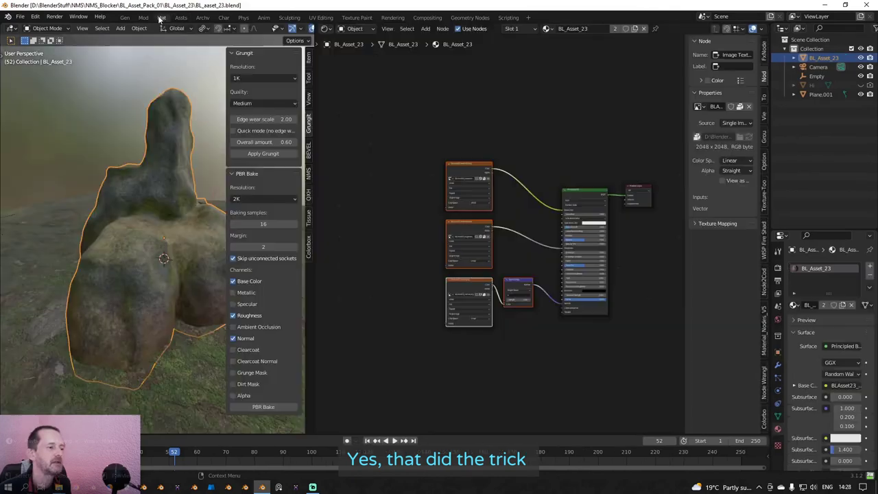
{"action": "scroll", "coordinate": [395, 259], "scroll_direction": "up", "scroll_amount": 5}
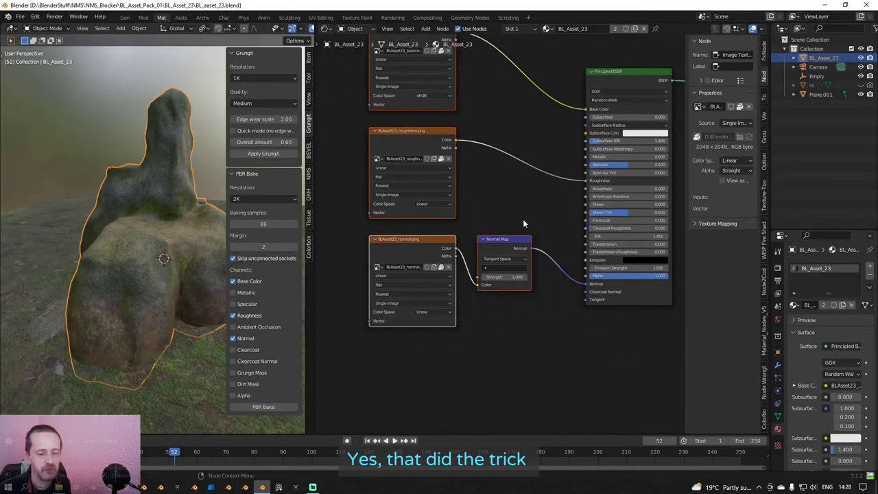
{"action": "left_click_drag", "start_coordinate": [504, 288], "coordinate": [528, 288]}
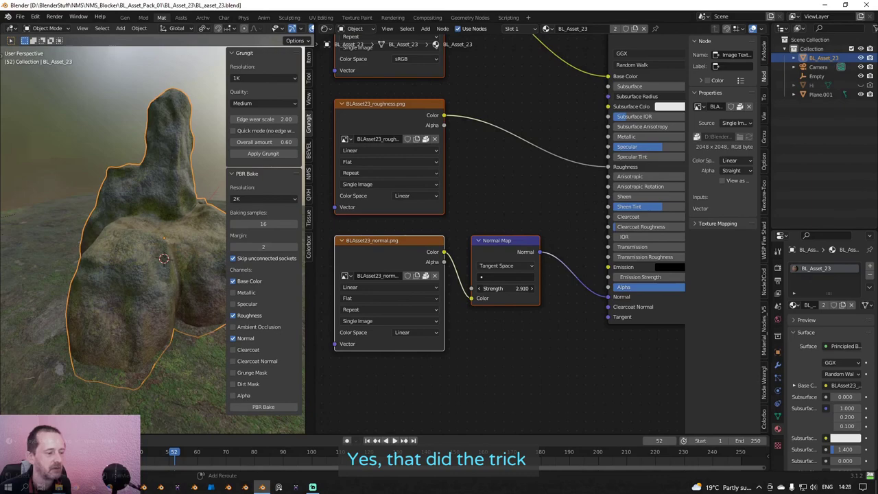
{"action": "middle_click_drag", "start_coordinate": [138, 241], "coordinate": [247, 240]}
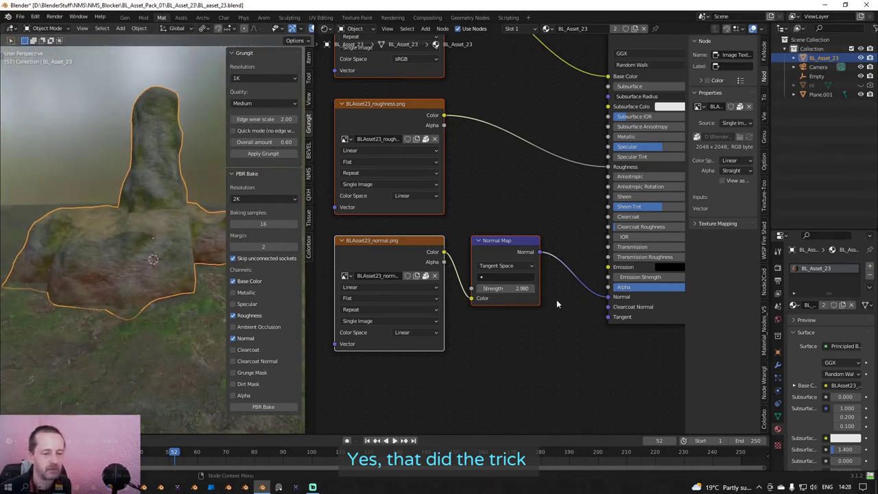
{"action": "left_click_drag", "start_coordinate": [519, 288], "coordinate": [375, 289]}
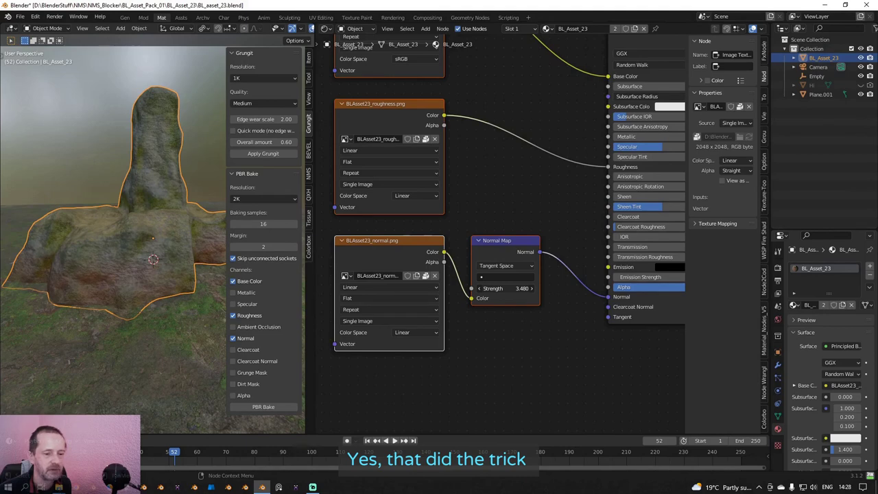
{"action": "middle_click_drag", "start_coordinate": [546, 298], "coordinate": [474, 323]}
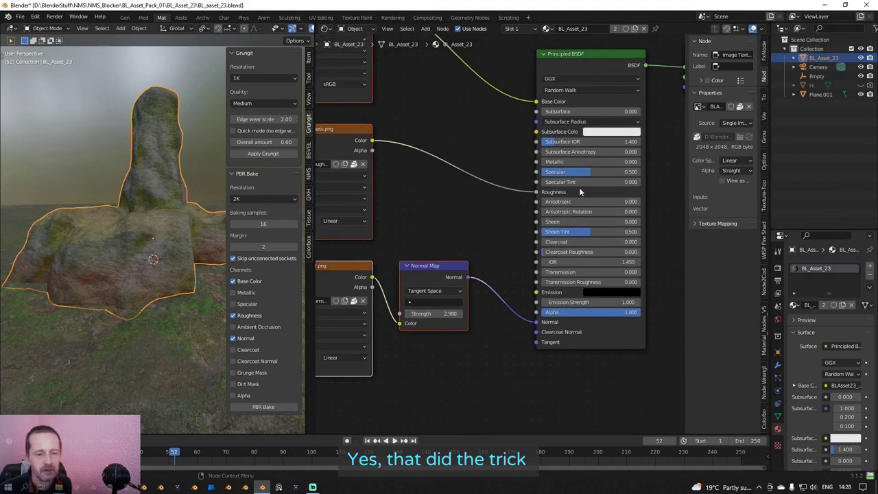
{"action": "left_click_drag", "start_coordinate": [580, 174], "coordinate": [569, 174]}
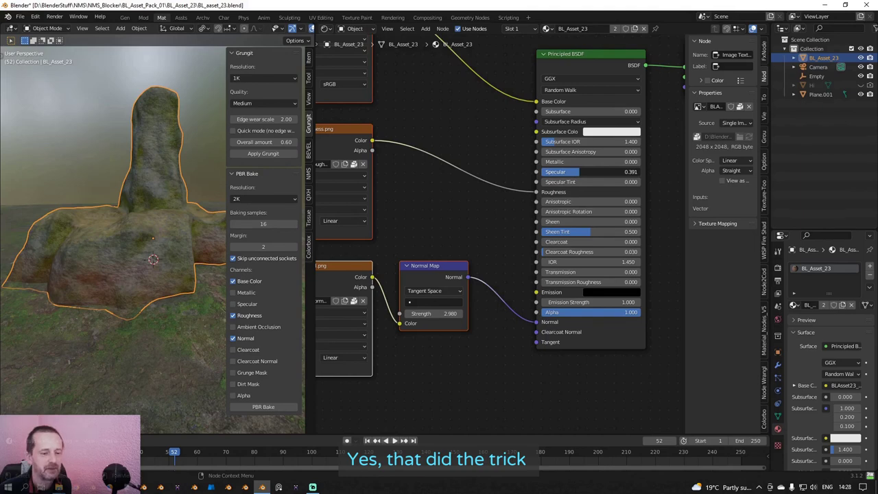
{"action": "middle_click_drag", "start_coordinate": [103, 294], "coordinate": [133, 293]}
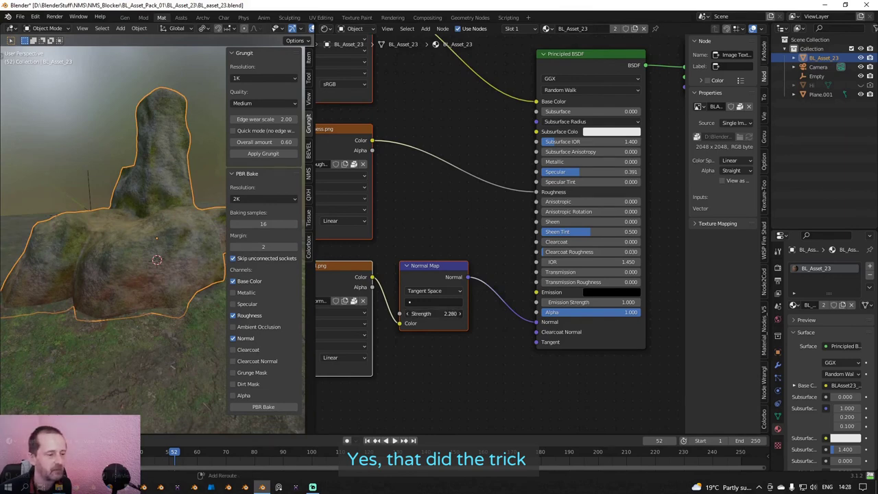
Save the blend file and turn off the wireframe overlay in the Gen workspace.
{"action": "left_click", "coordinate": [20, 16]}
{"action": "left_click", "coordinate": [42, 77]}
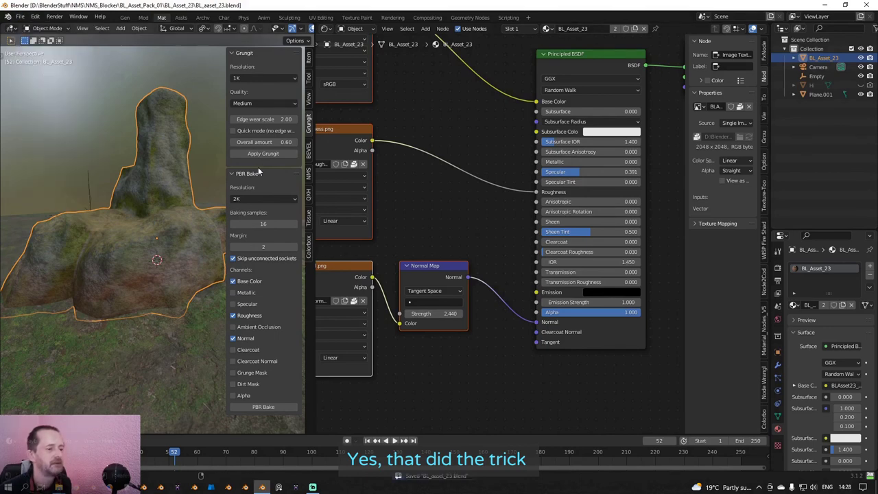
{"action": "left_click", "coordinate": [126, 18]}
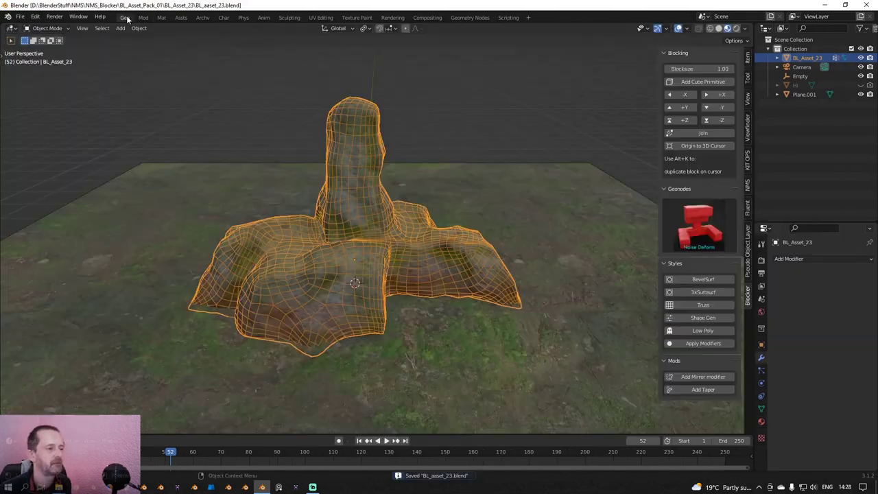
{"action": "scroll", "coordinate": [267, 204], "scroll_direction": "down", "scroll_amount": 4}
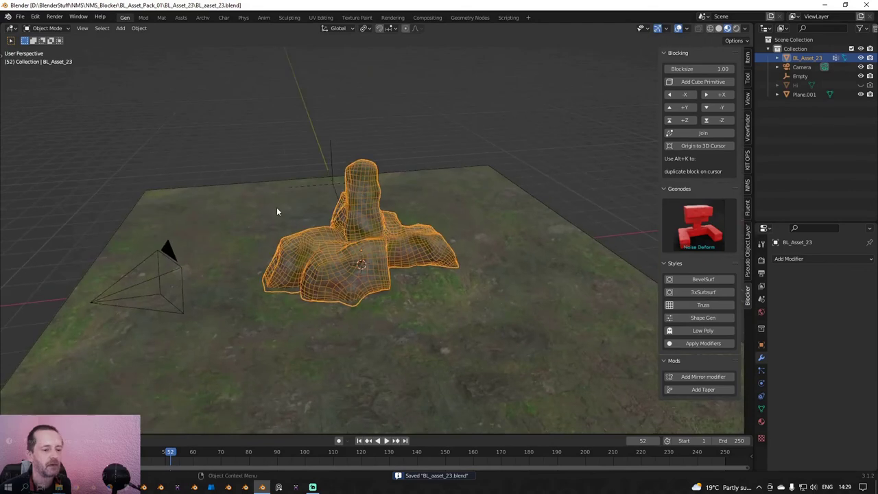
{"action": "left_click", "coordinate": [687, 28]}
{"action": "left_click", "coordinate": [630, 193]}
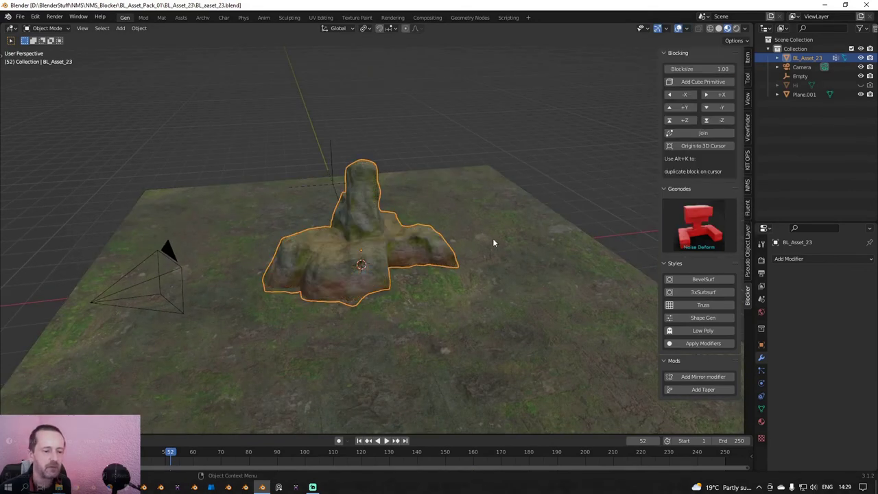
{"action": "middle_click_drag", "start_coordinate": [492, 238], "coordinate": [478, 245]}
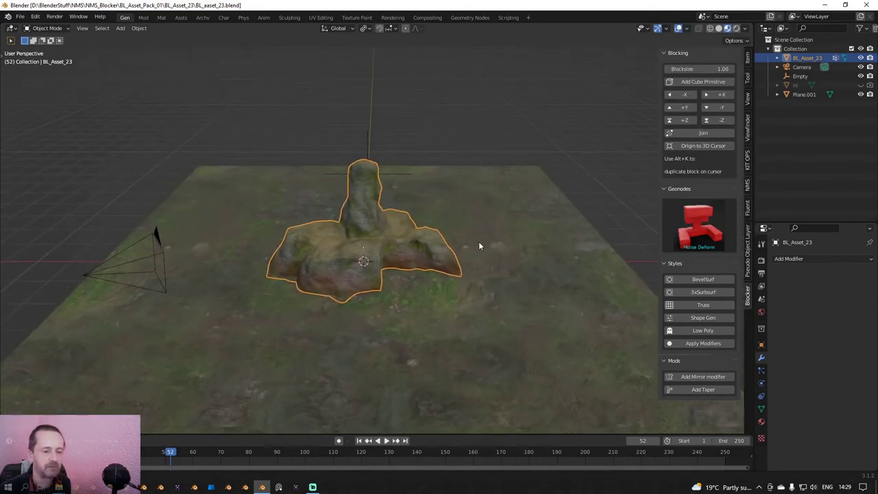
In the Assets workspace, place the 3D cursor behind the tall rock and append Asset_BL_20 there.
{"action": "left_click", "coordinate": [181, 18]}
{"action": "scroll", "coordinate": [486, 284], "scroll_direction": "down", "scroll_amount": 3}
{"action": "middle_click_drag", "start_coordinate": [486, 284], "coordinate": [495, 209]}
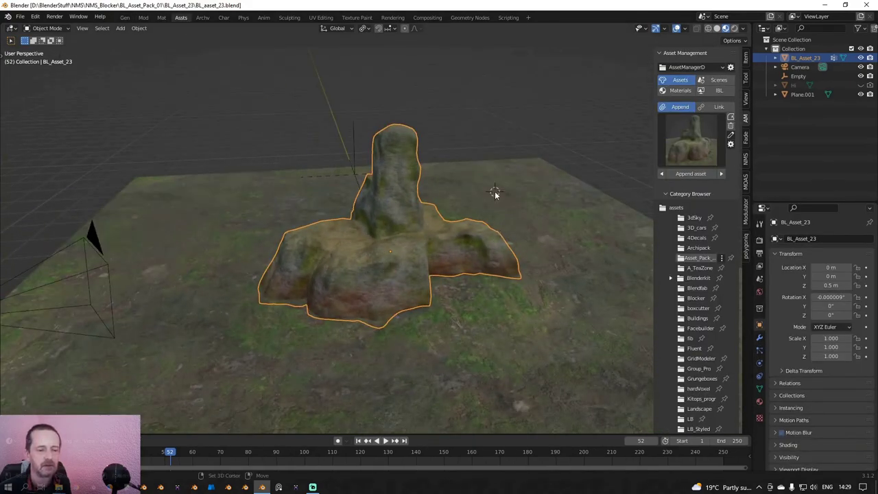
{"action": "left_click", "coordinate": [688, 145]}
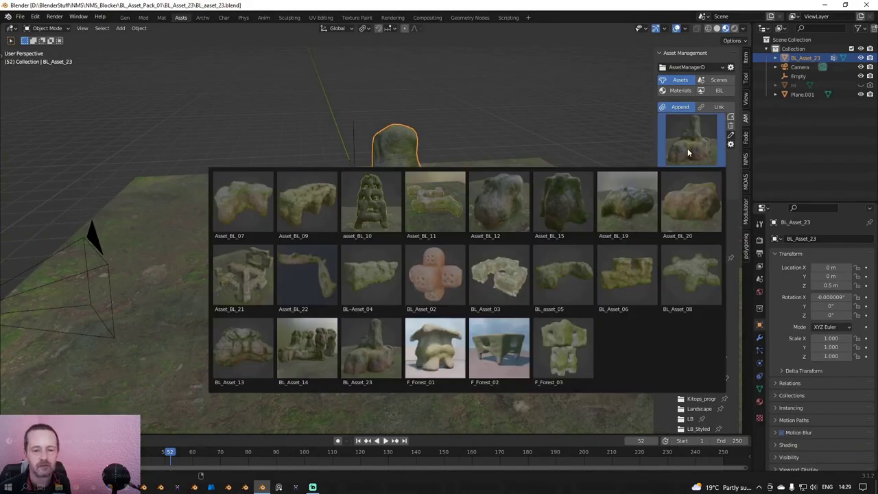
{"action": "left_click", "coordinate": [687, 210]}
Delete the High mesh that overlaps the appended Asset_BL_20 rock, keeping the low-poly rock.
{"action": "left_click", "coordinate": [758, 338]}
{"action": "left_click", "coordinate": [542, 192]}
{"action": "key", "text": "Delete"}
{"action": "key", "text": "ctrl+z"}
{"action": "key", "text": "ctrl+z"}
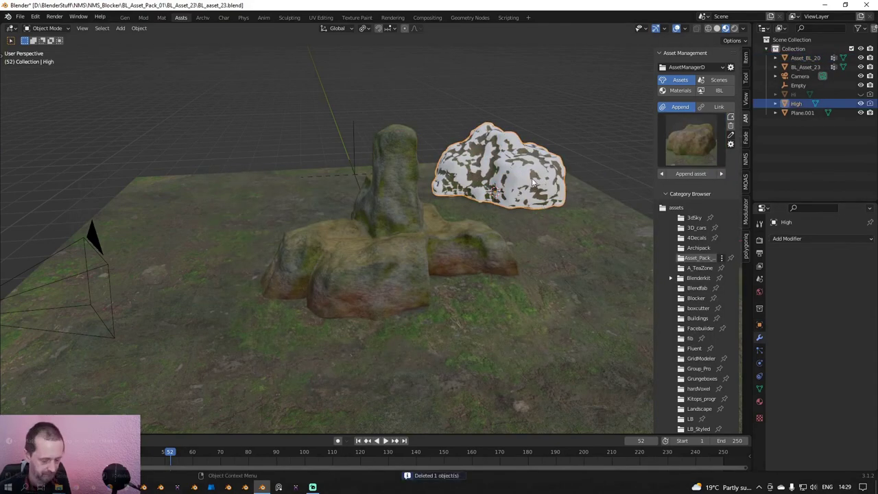
{"action": "key", "text": "Delete"}
{"action": "left_click", "coordinate": [535, 223]}
Append Asset_BL_19 from the asset library on the other side of the tall rock.
{"action": "mouse_move", "coordinate": [542, 222]}
{"action": "middle_mouse_down"}
{"action": "mouse_move", "coordinate": [503, 235]}
{"action": "mouse_move", "coordinate": [548, 218]}
{"action": "middle_mouse_up"}
{"action": "left_click", "coordinate": [709, 151]}
{"action": "left_click", "coordinate": [635, 207]}
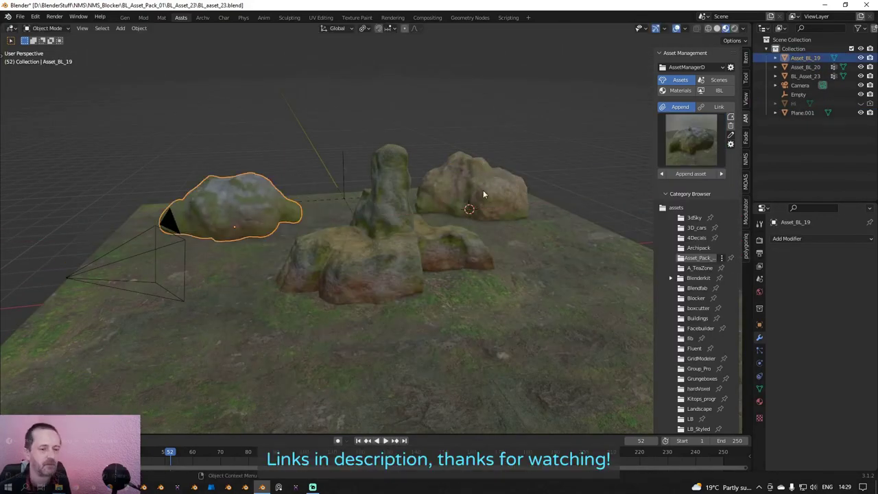
Append the star-shaped BL_Asset_08 from the asset library at the 3D cursor.
{"action": "middle_click_drag", "start_coordinate": [483, 194], "coordinate": [490, 218]}
{"action": "left_click", "coordinate": [691, 140]}
{"action": "left_click", "coordinate": [690, 273]}
{"action": "scroll", "coordinate": [602, 379], "scroll_direction": "down", "scroll_amount": 1}
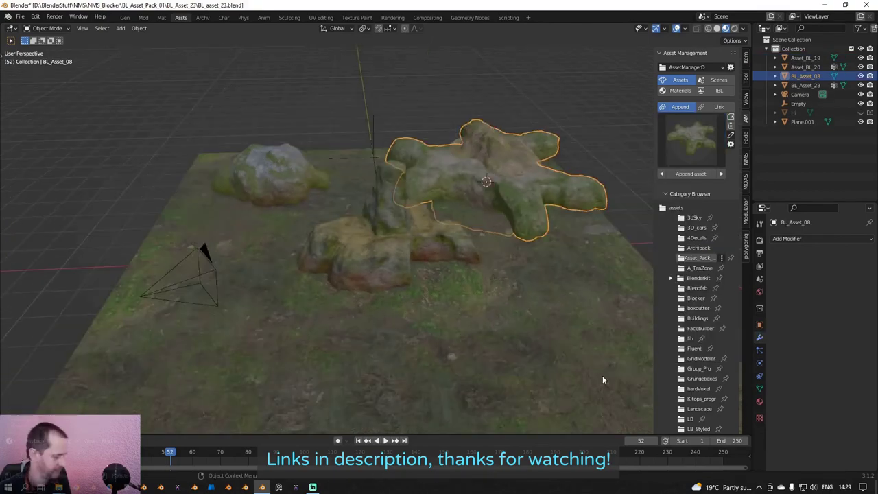
Scale down the star-shaped rock, move it behind the tall rock between the two boulders, and lower it to the ground.
{"action": "key", "text": "s"}
{"action": "left_click", "coordinate": [538, 268]}
{"action": "key", "text": "g"}
{"action": "left_click", "coordinate": [400, 258]}
{"action": "key", "text": "g"}
{"action": "key", "text": "z"}
{"action": "middle_click_drag", "start_coordinate": [400, 258], "coordinate": [311, 293]}
{"action": "left_click", "coordinate": [468, 263]}
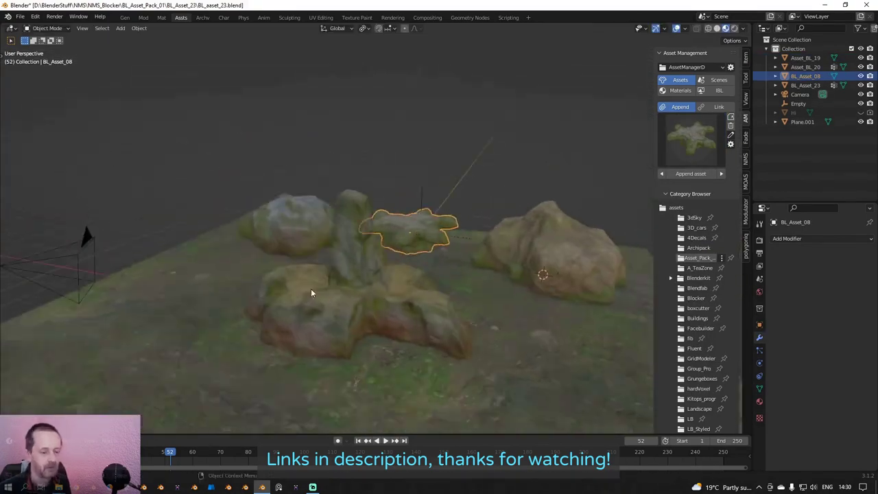
In top view, duplicate the Asset_BL_20 boulder to the opposite side of the tall rock and scale the copy down.
{"action": "key", "text": "KP_7"}
{"action": "left_click", "coordinate": [446, 216]}
{"action": "key", "text": "shift+d"}
{"action": "left_click", "coordinate": [278, 304]}
{"action": "key", "text": "s"}
{"action": "left_click", "coordinate": [427, 373]}
Duplicate the Asset_BL_19 boulder and the star-shaped rock onto the empty ground around the tall rock.
{"action": "left_click", "coordinate": [292, 203]}
{"action": "key", "text": "shift+d"}
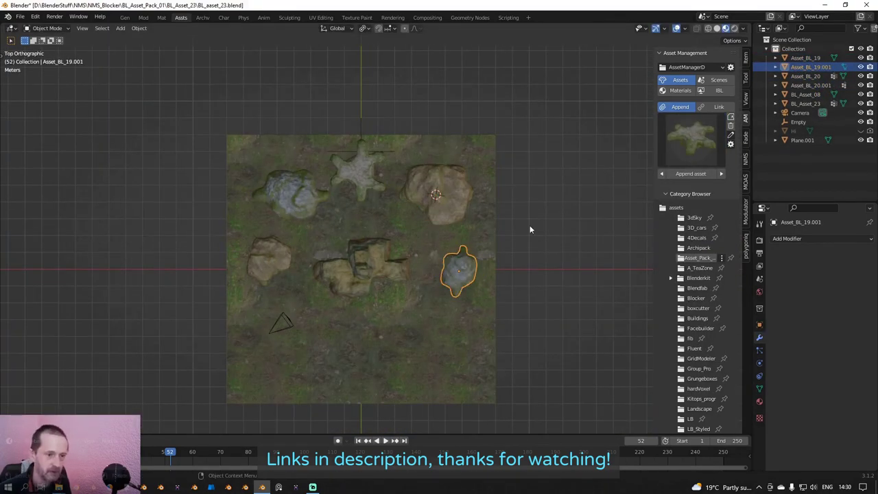
{"action": "left_click", "coordinate": [360, 172]}
{"action": "key", "text": "shift+d"}
{"action": "left_click", "coordinate": [404, 327]}
Adjust the height of the star-shaped rock's copy along Z to seat it on the ground.
{"action": "middle_click_drag", "start_coordinate": [404, 328], "coordinate": [479, 245]}
{"action": "key", "text": "g"}
{"action": "key", "text": "z"}
{"action": "left_click", "coordinate": [468, 258]}
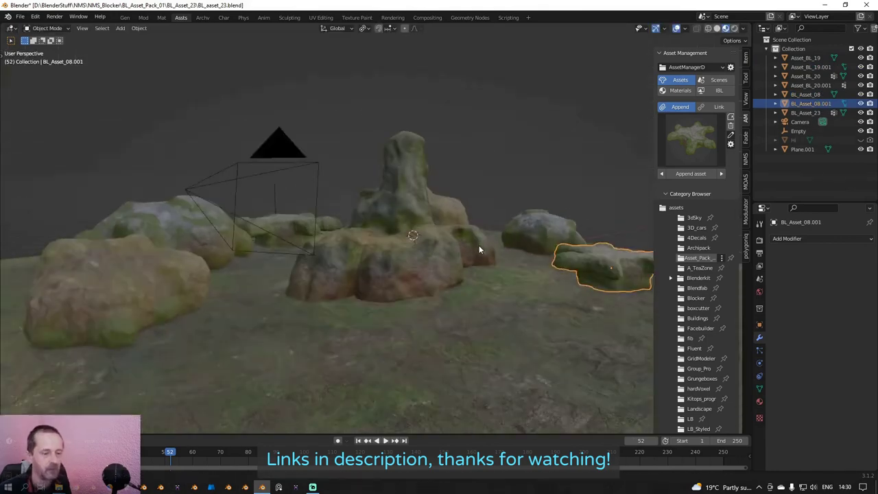
Look through the camera and apply the 1280 × 720 px render resolution preset.
{"action": "key", "text": "KP_0"}
{"action": "left_click", "coordinate": [759, 253]}
{"action": "left_click", "coordinate": [858, 238]}
{"action": "left_click", "coordinate": [809, 146]}
Lock the camera to the view, reframe the whole rock group, and set the focal length to about 47 mm.
{"action": "left_click", "coordinate": [745, 158]}
{"action": "scroll", "coordinate": [547, 274], "scroll_direction": "up", "scroll_amount": 4}
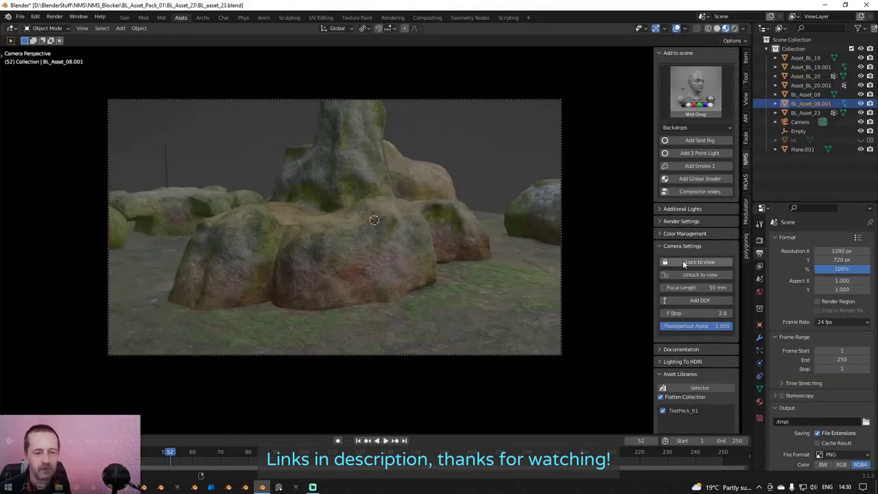
{"action": "left_click", "coordinate": [682, 264]}
{"action": "middle_click_drag", "start_coordinate": [548, 239], "coordinate": [405, 247]}
{"action": "left_click_drag", "start_coordinate": [696, 287], "coordinate": [679, 287]}
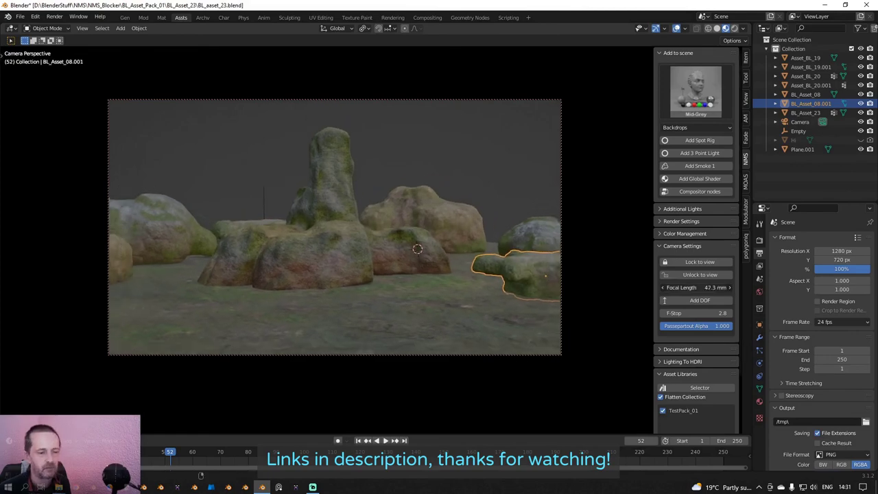
{"action": "middle_click_drag", "start_coordinate": [502, 283], "coordinate": [507, 290], "text": "shift"}
Add a depth-of-field focus empty to the camera.
{"action": "left_click", "coordinate": [695, 300]}
{"action": "left_click", "coordinate": [342, 202]}
Open the asset manager's IBL collection to choose an environment for the scene.
{"action": "left_click", "coordinate": [746, 118]}
{"action": "left_click", "coordinate": [691, 129]}
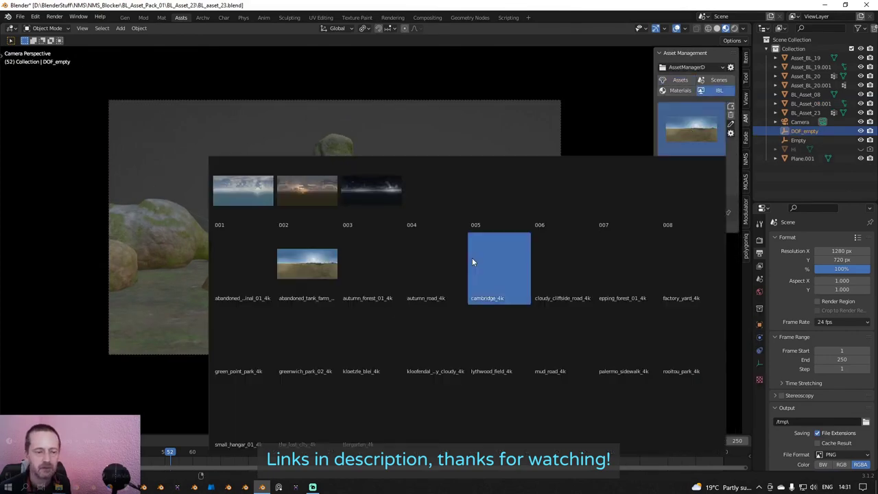